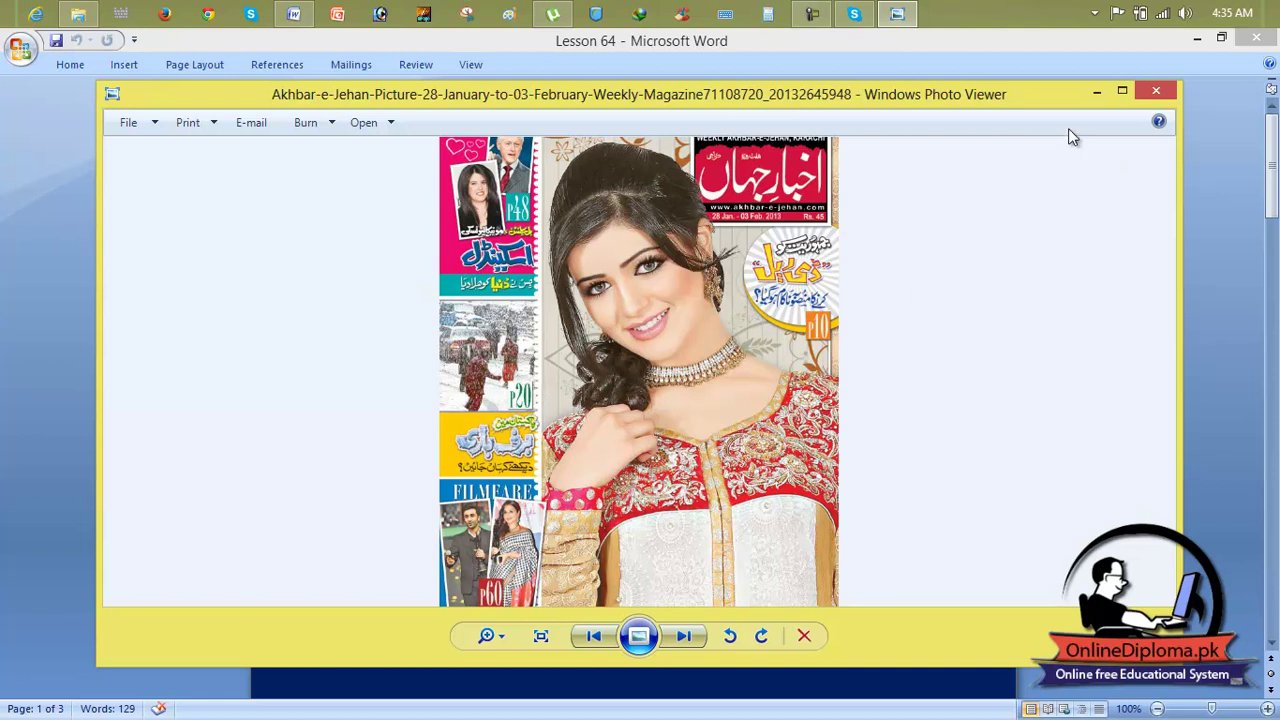
Open Untitled-1.psd from the desktop in Photoshop and maximize its document window
left_click(1094, 93)
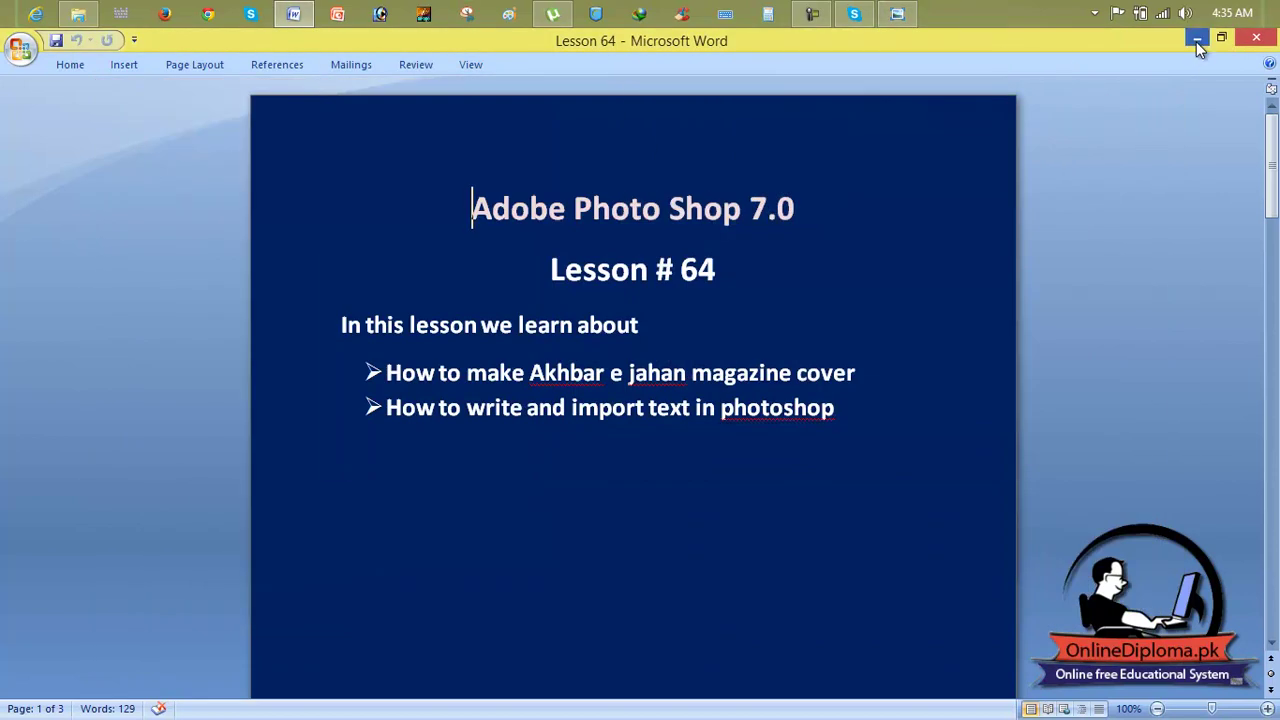
left_click(1197, 40)
double_click(176, 678)
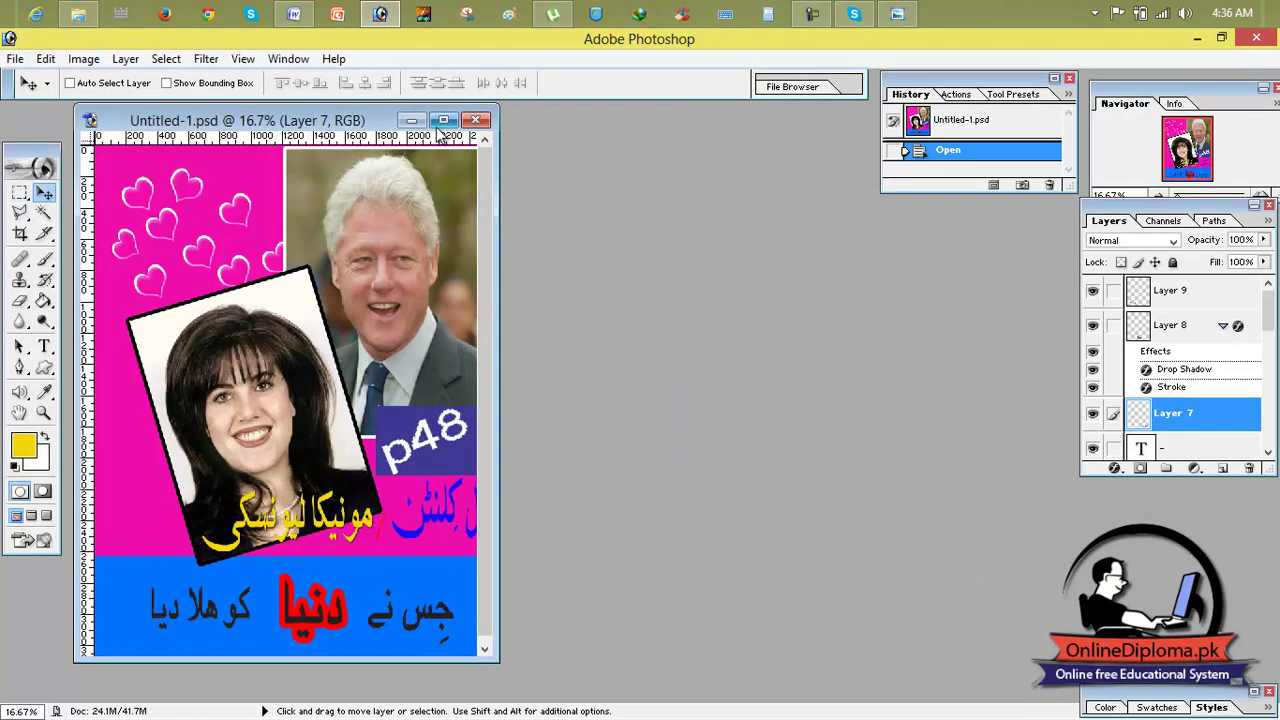
left_click(443, 120)
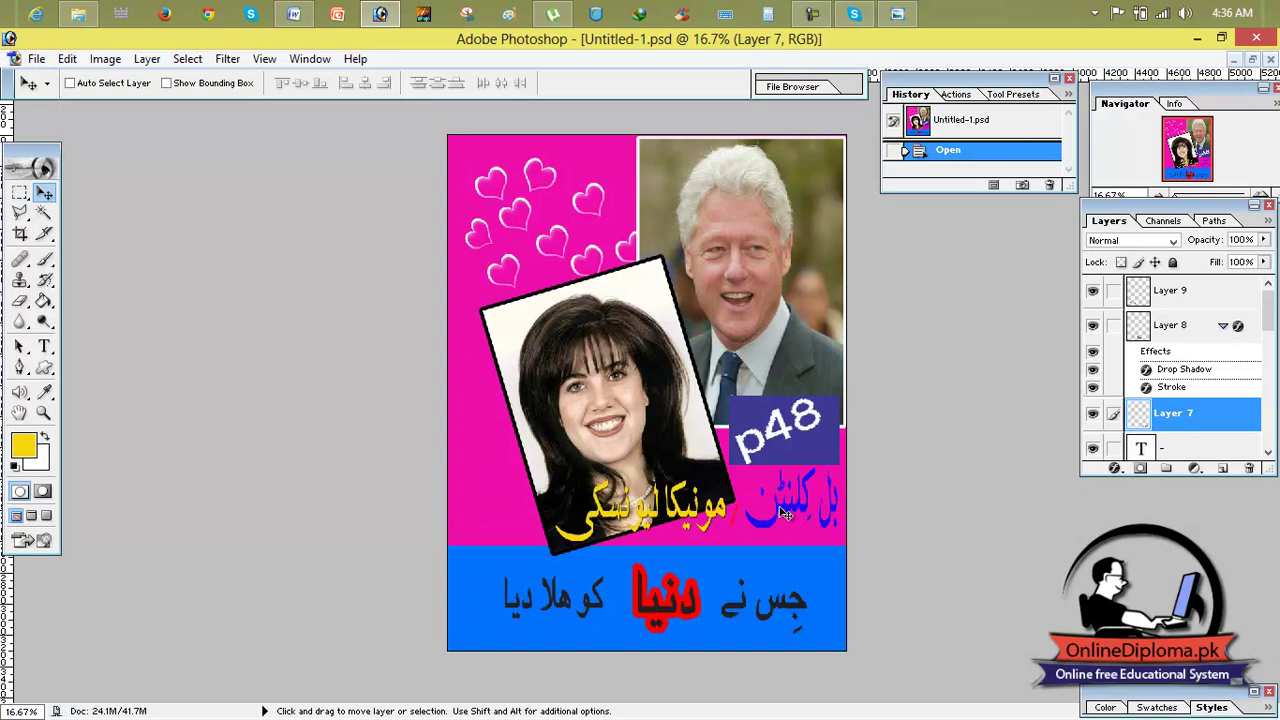
Nudge the black Urdu text on the blue band and move the yellow Layer 6 text higher over the tilted photo
mouse_move(780, 507)
left_mouse_down()
mouse_move(770, 502)
mouse_move(774, 512)
left_mouse_up()
left_click(1176, 326)
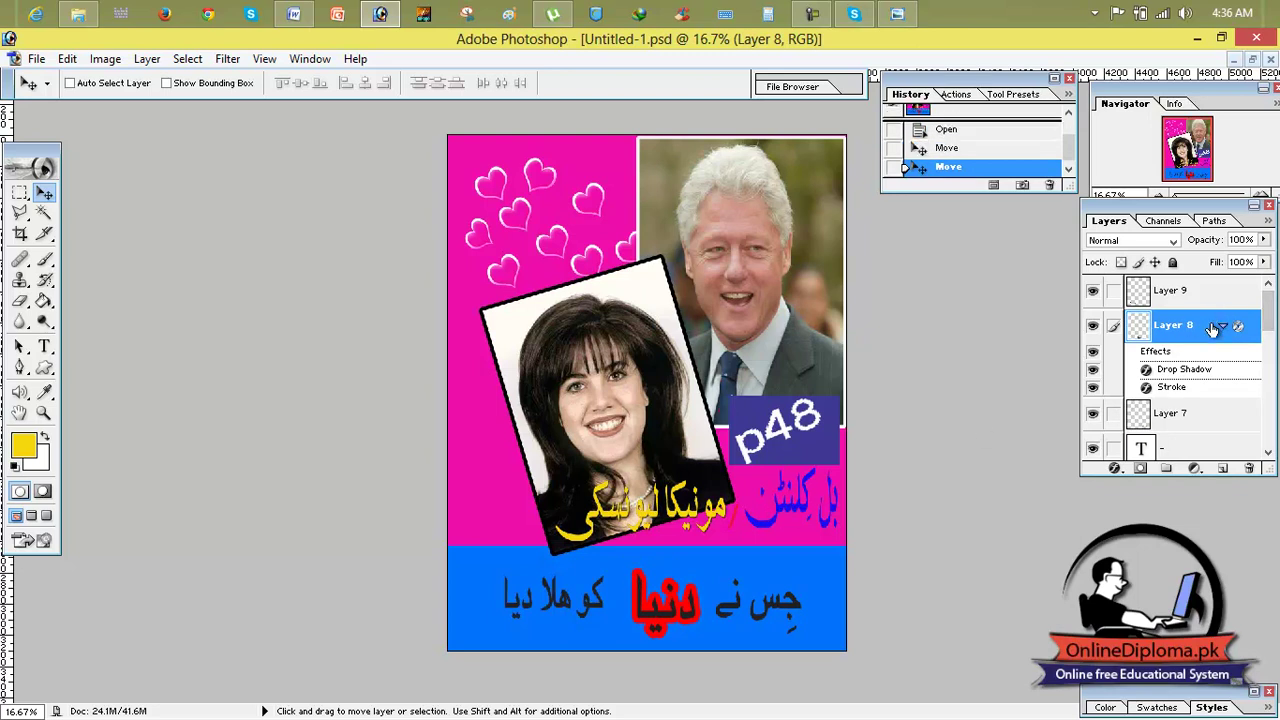
left_click(1190, 415)
scroll(1188, 418, "down", 2)
left_click(1180, 378)
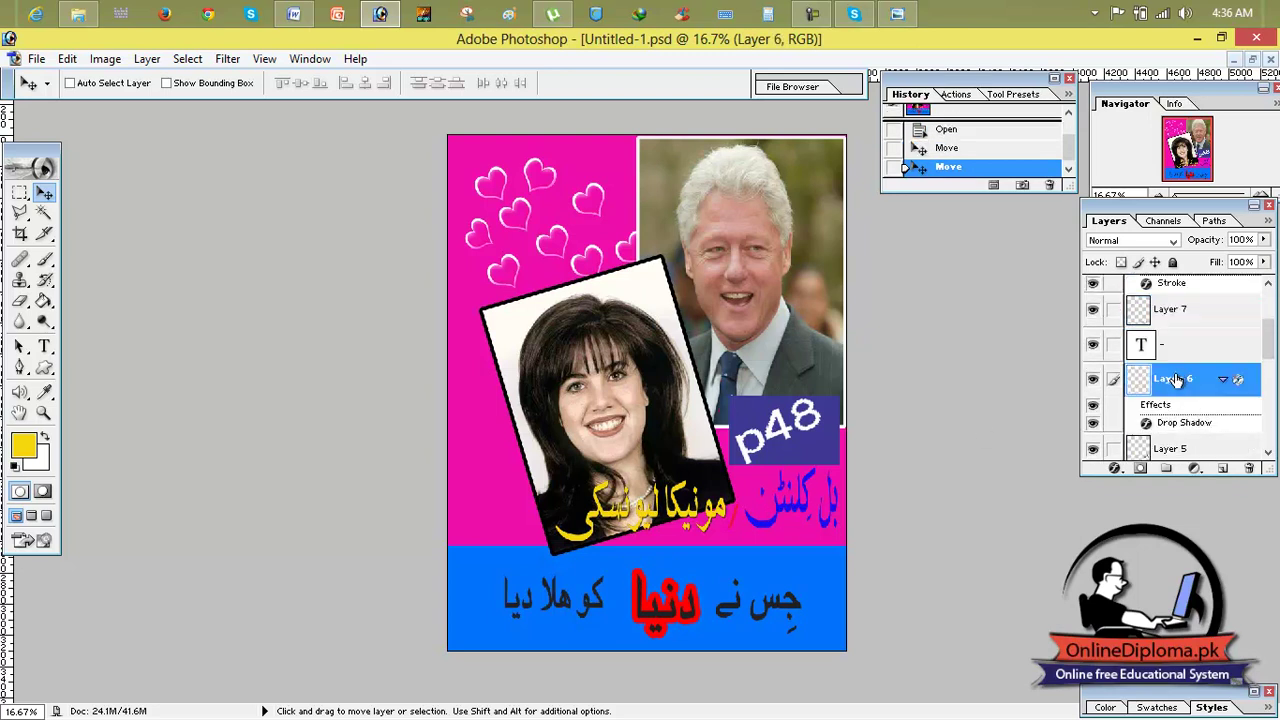
left_click_drag(762, 520, 744, 488)
Move the blue Layer 5 text upward and raise the p48 label together with its purple box
left_click(1170, 449)
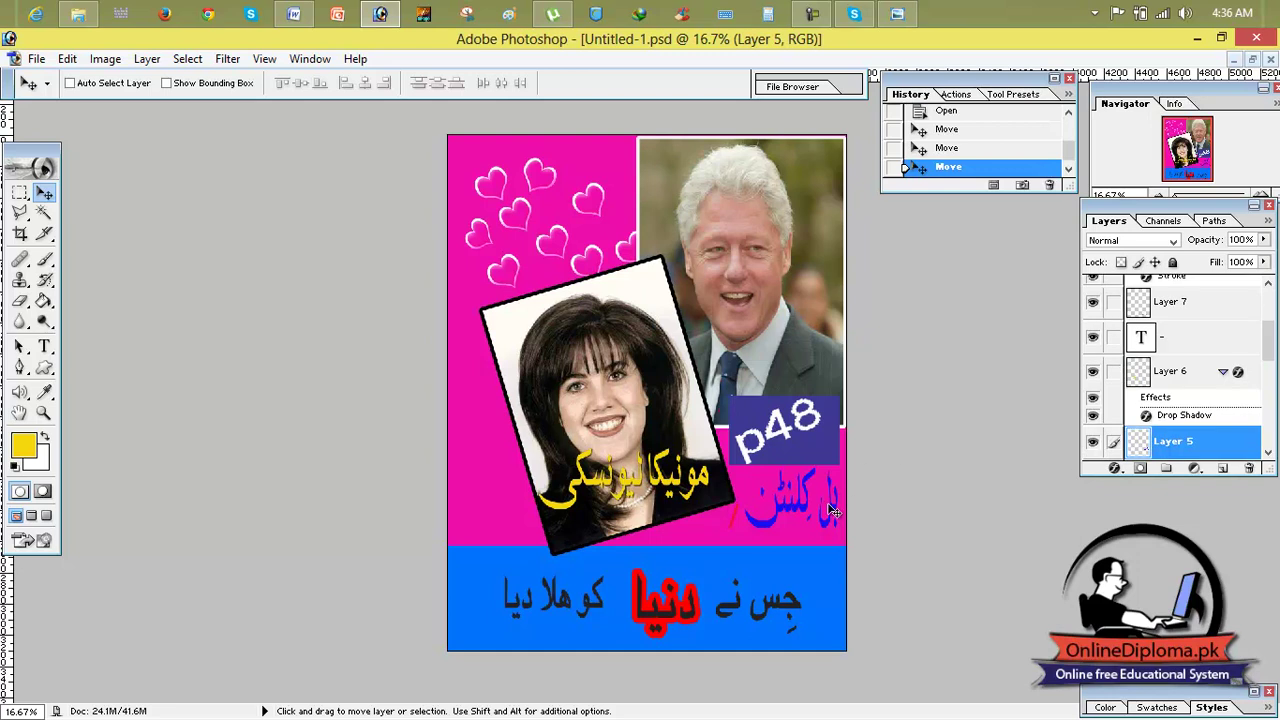
left_click_drag(814, 505, 817, 486)
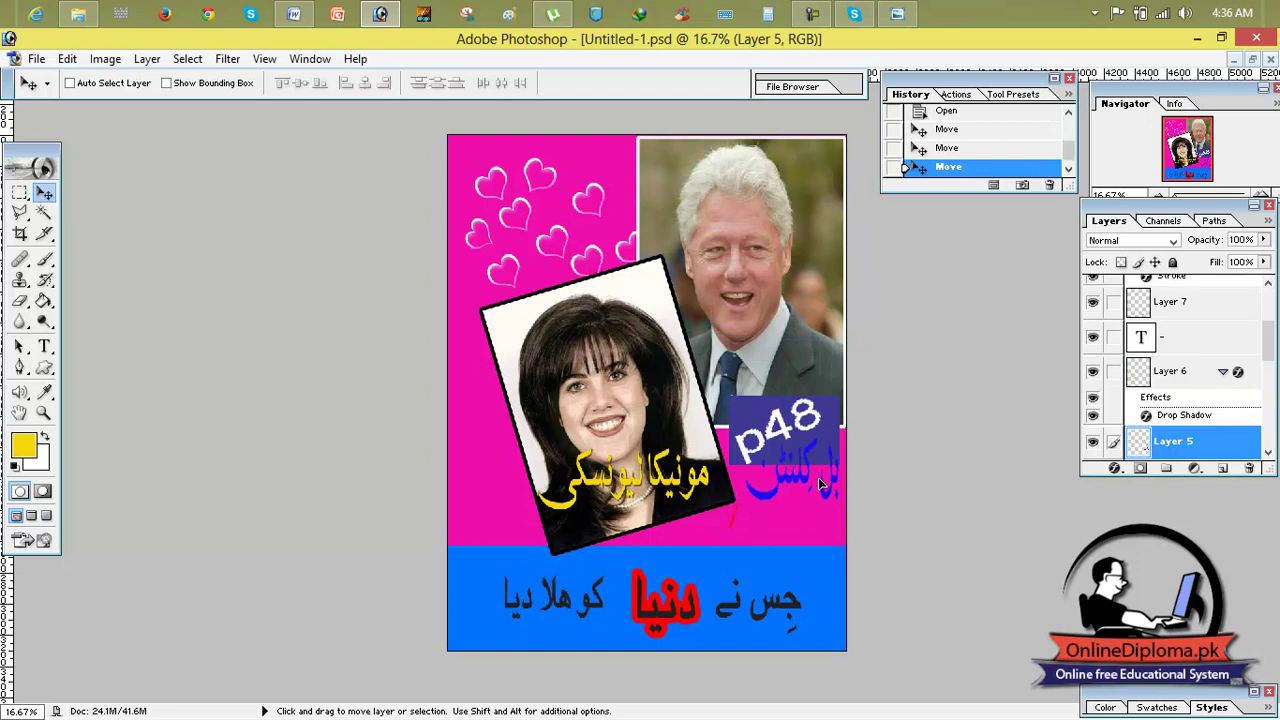
scroll(1274, 372, "down", 3)
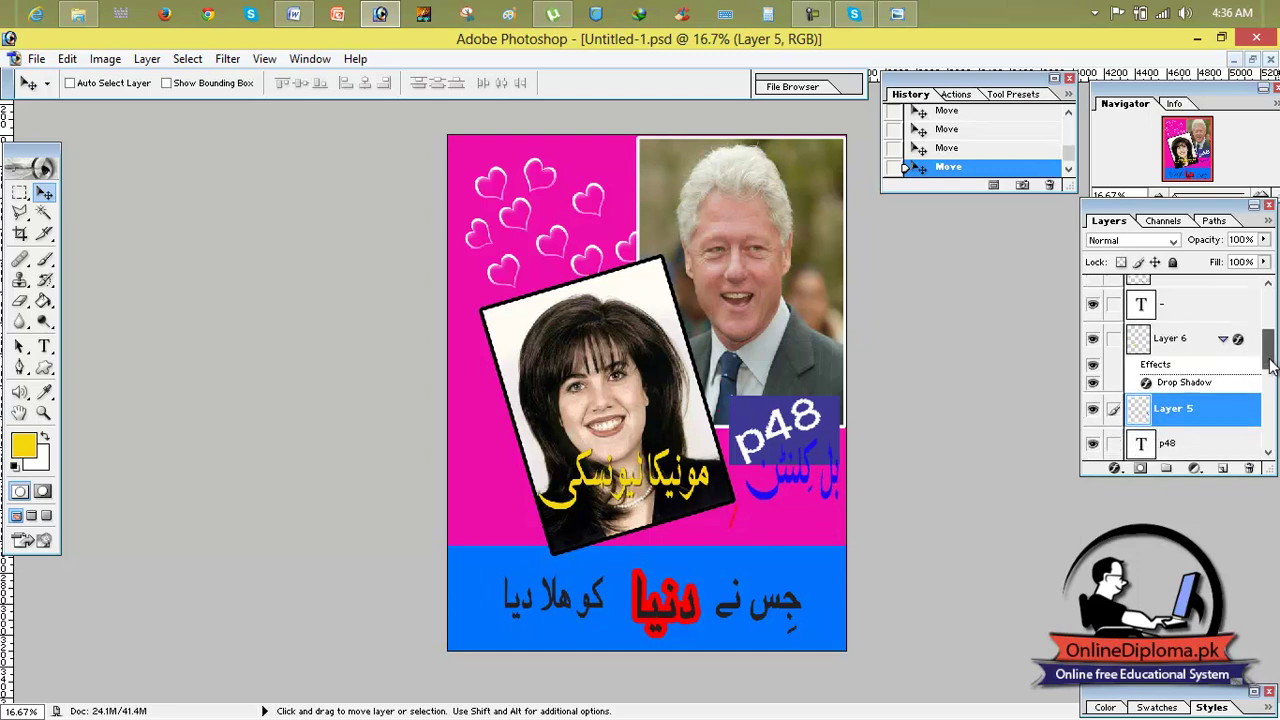
left_click(1200, 380)
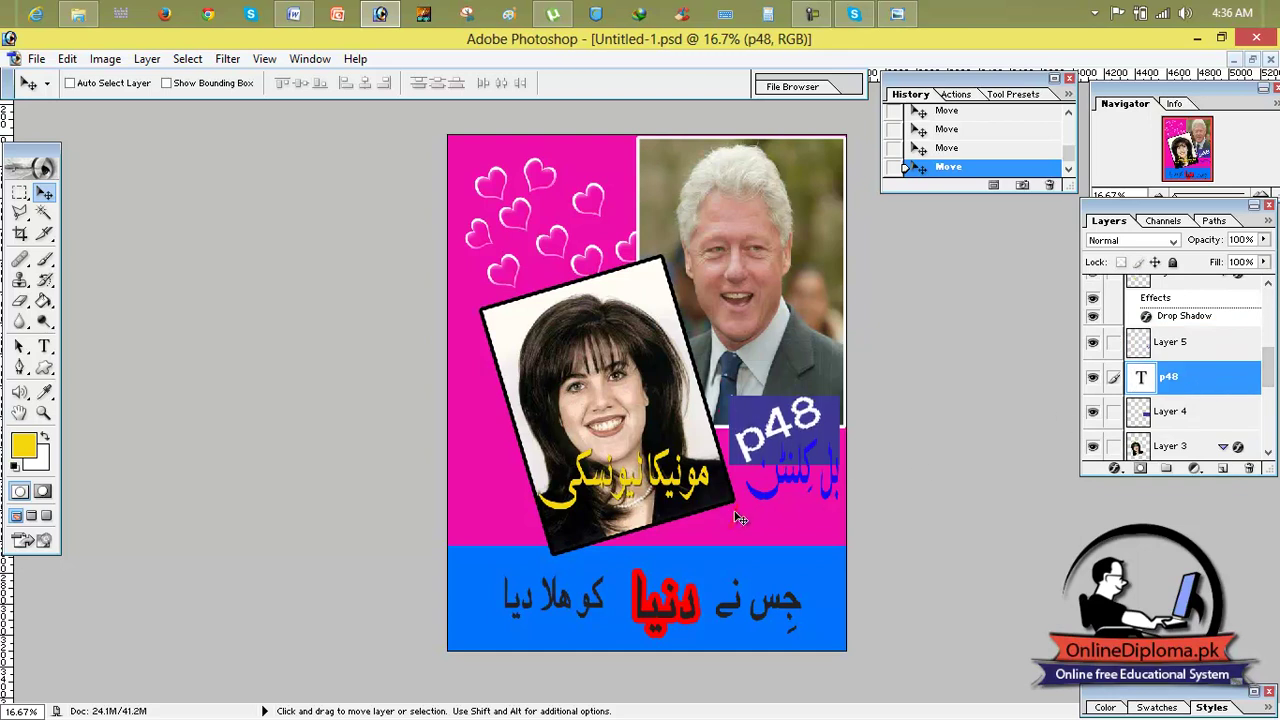
left_click(1188, 415)
left_click_drag(808, 441, 798, 389)
left_click(1165, 380)
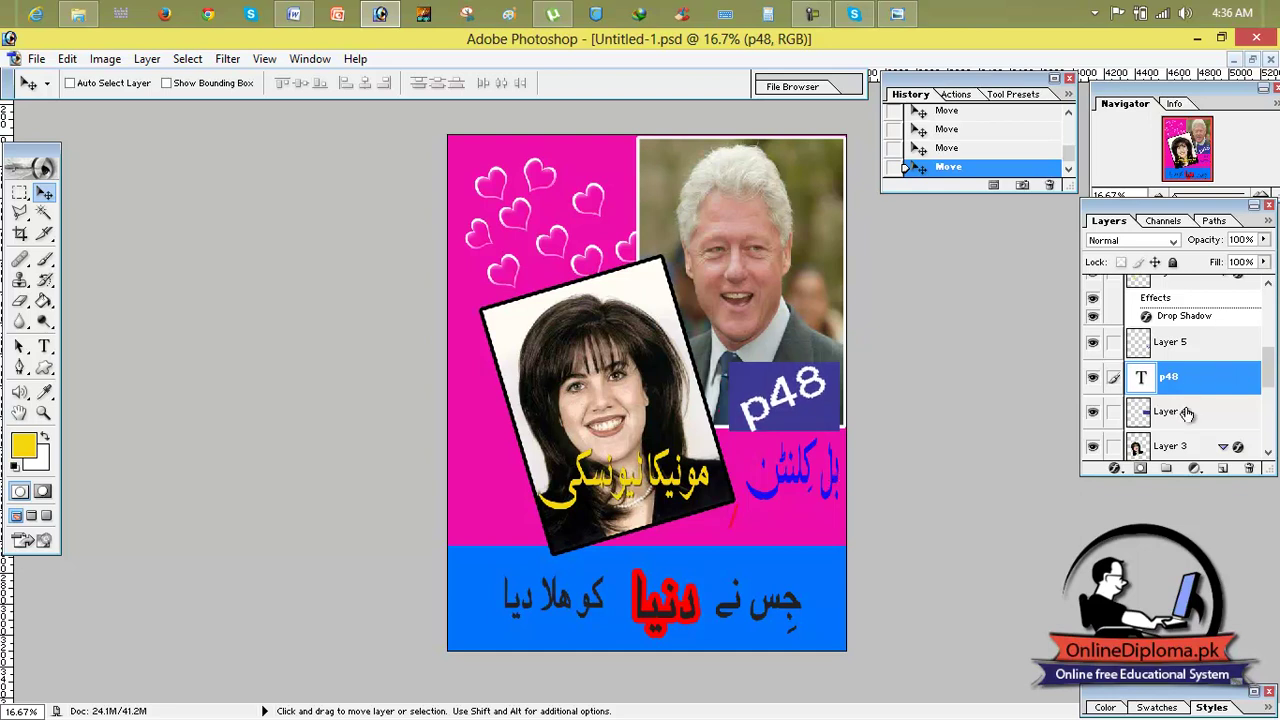
Line up the blue text, the yellow text and the red dash in one row just below the p48 box
left_click(1172, 342)
left_click_drag(815, 426, 807, 410)
left_click_drag(811, 454, 809, 442)
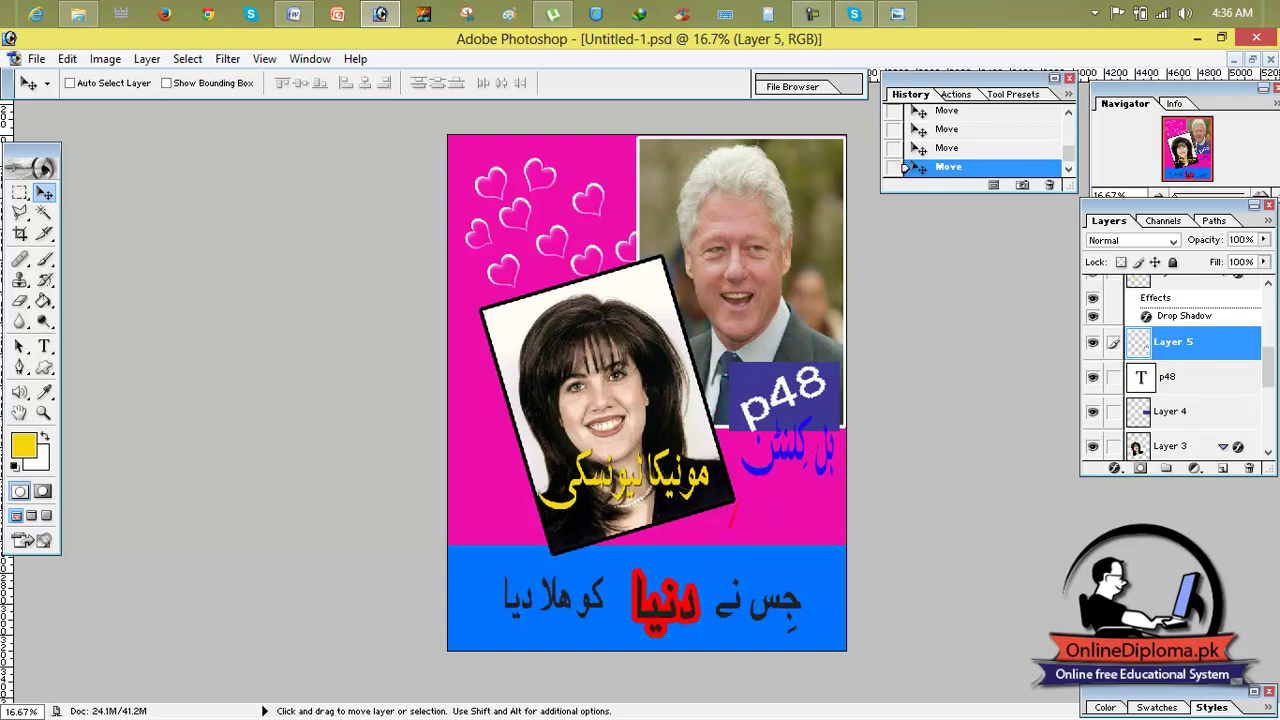
left_click(1196, 291)
left_click_drag(697, 498, 709, 478)
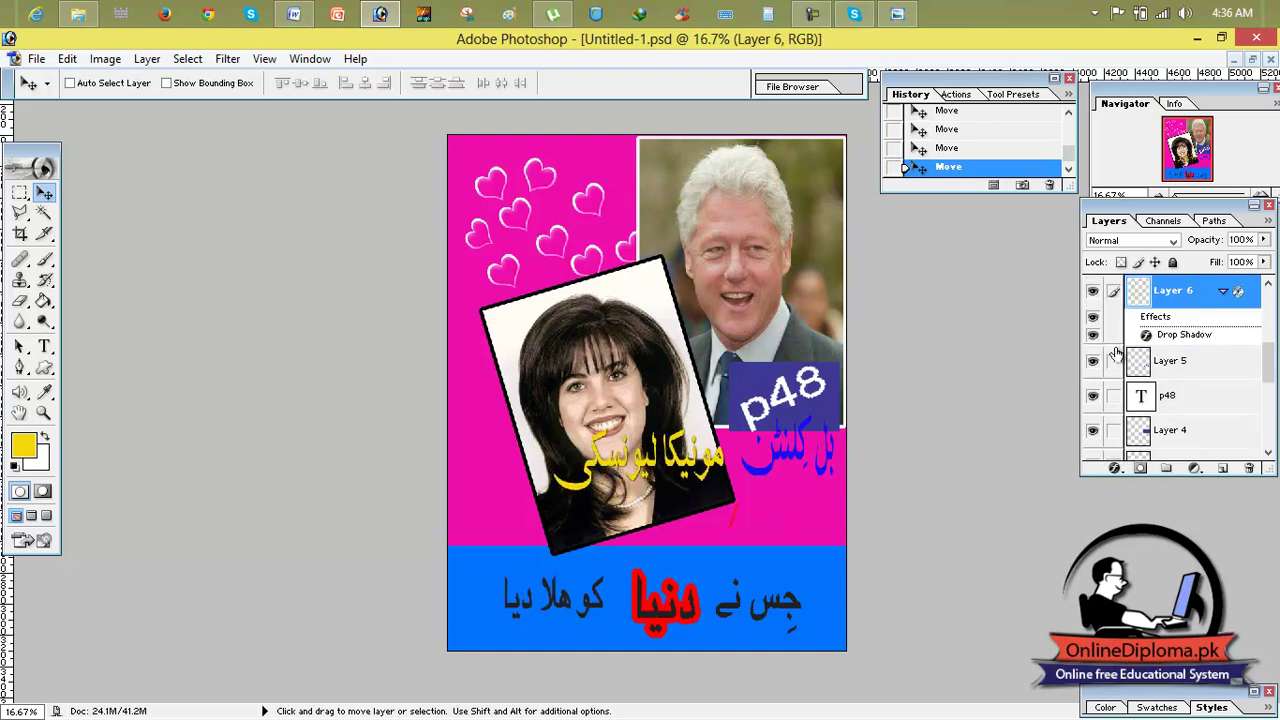
scroll(1268, 355, "up", 3)
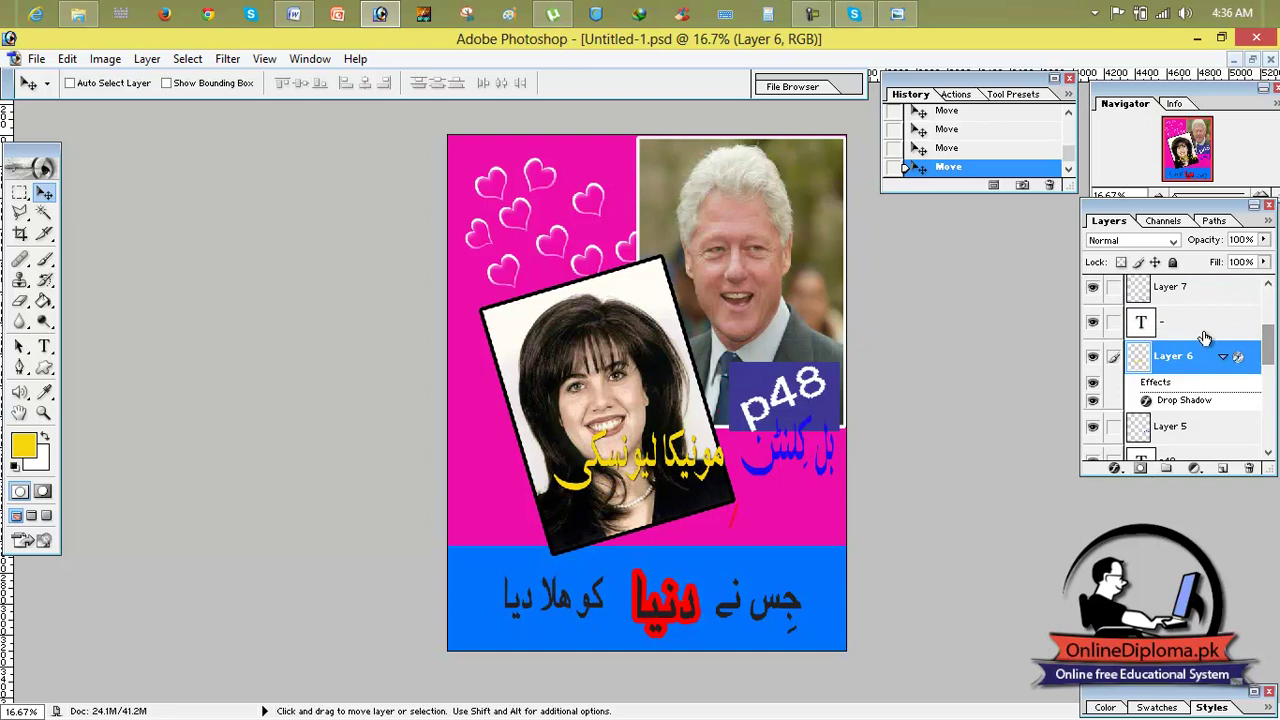
left_click(1204, 325)
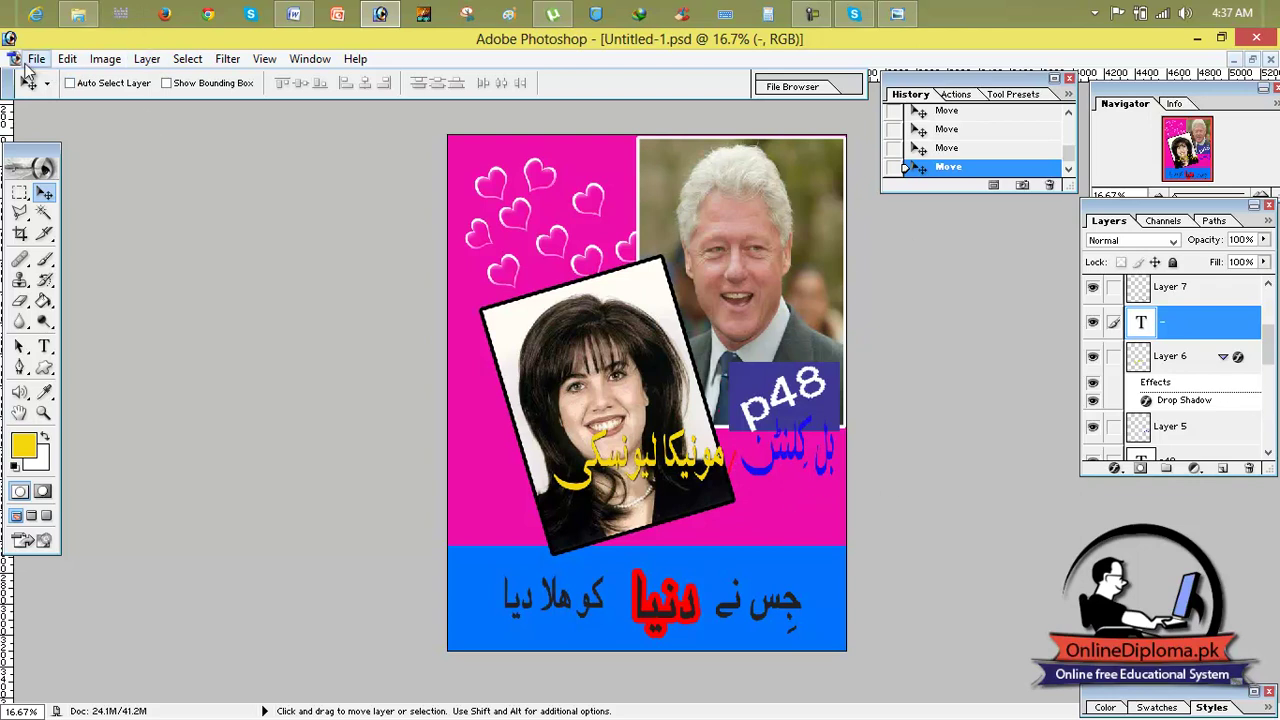
Open akhbar e jahan.eps from the Documents folder, rasterized at 2479 x 3504 pixels, 300 pixels/inch in CMYK Color, and maximize its window
left_click(1195, 39)
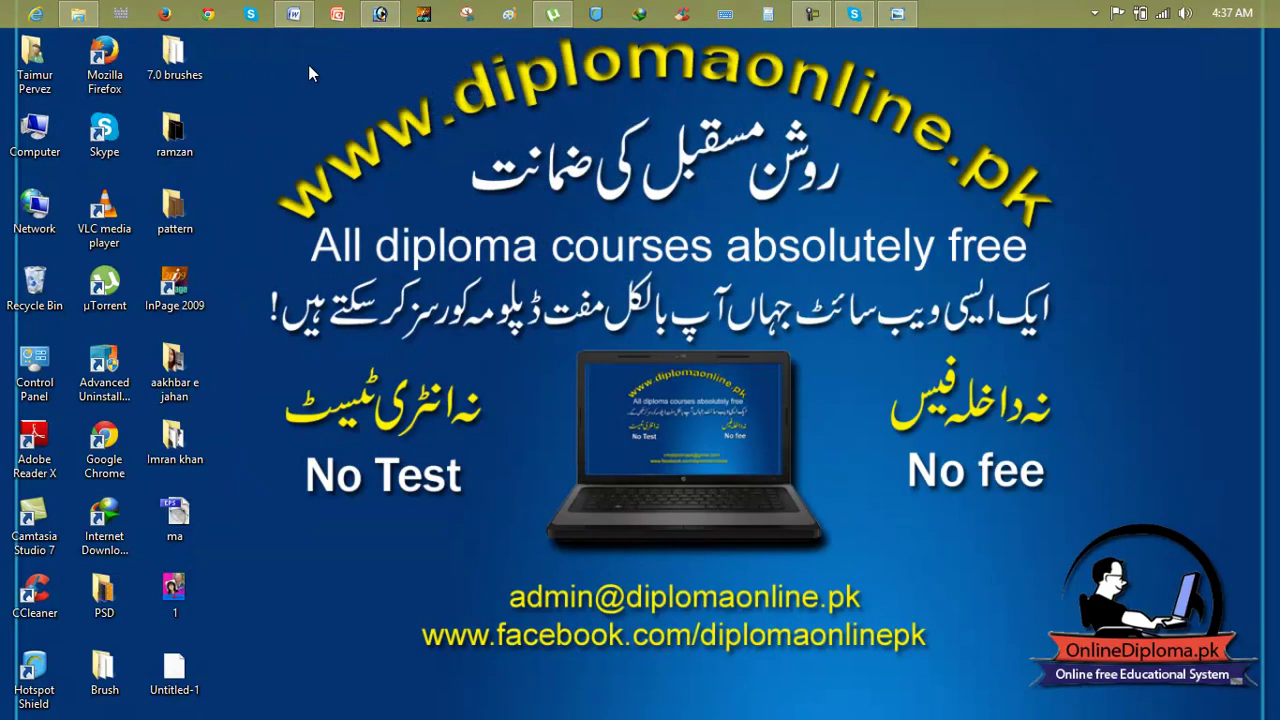
double_click(15, 150)
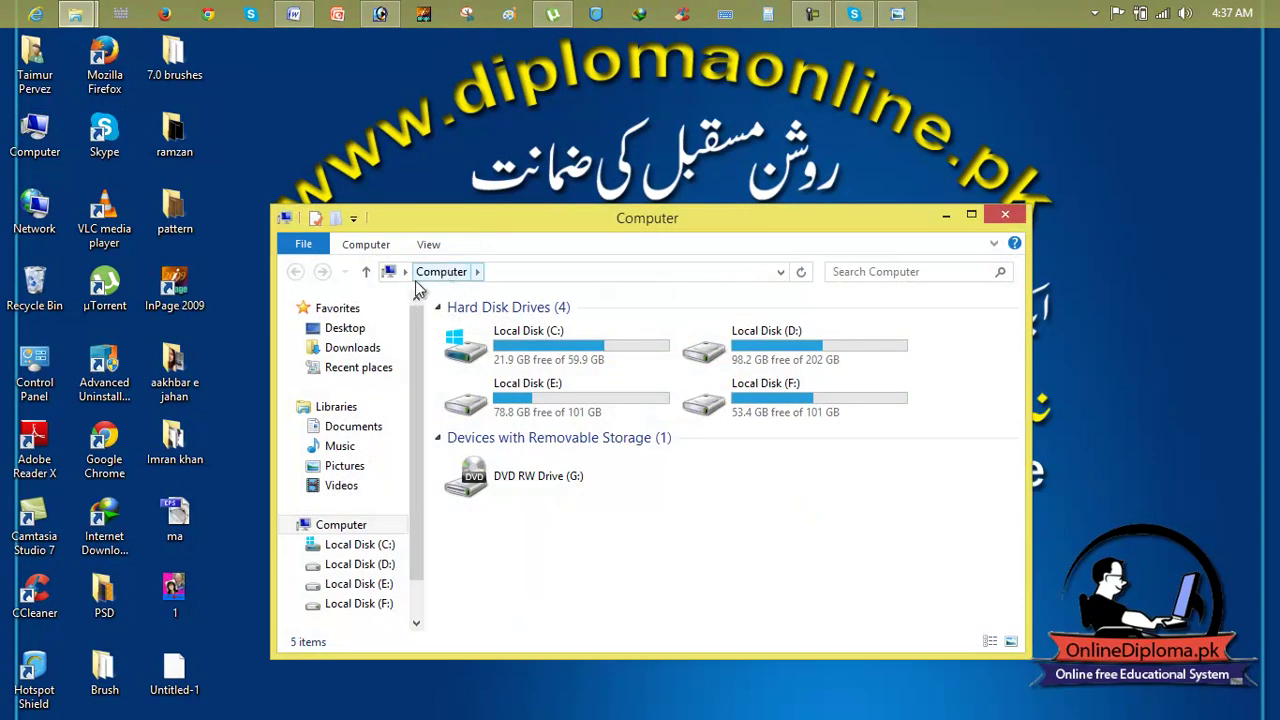
left_click(378, 429)
double_click(498, 368)
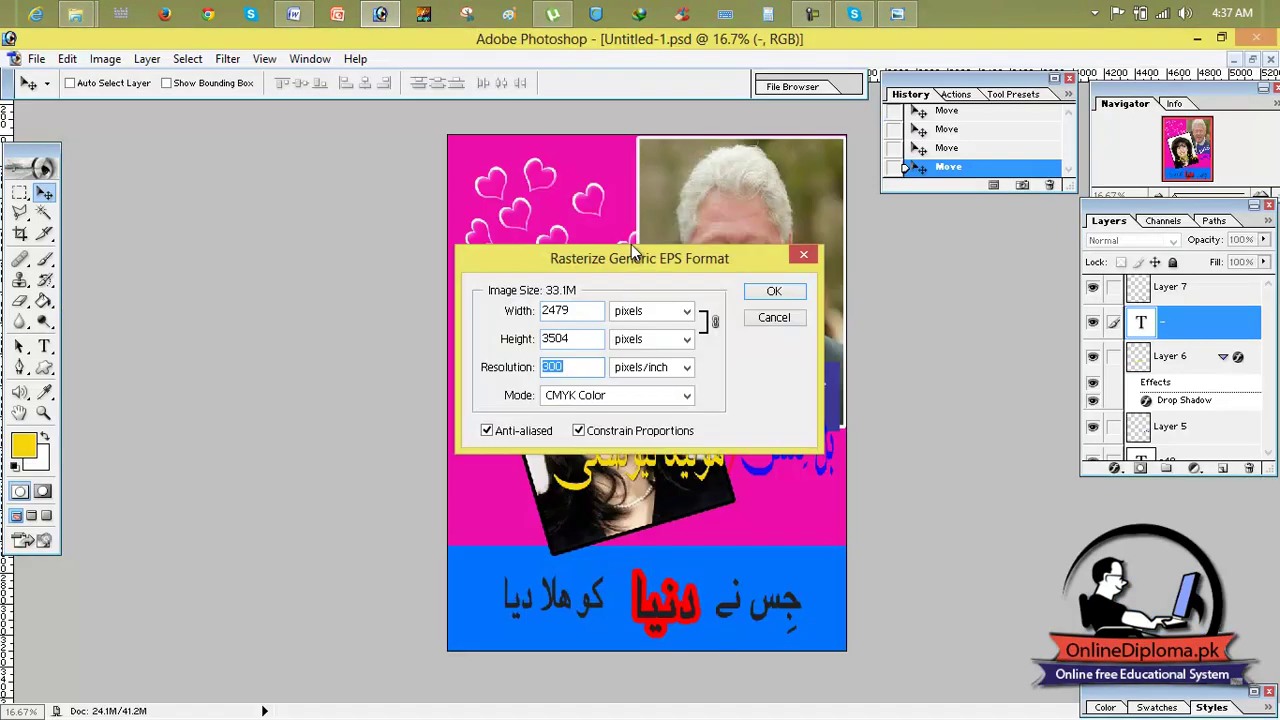
left_click(774, 291)
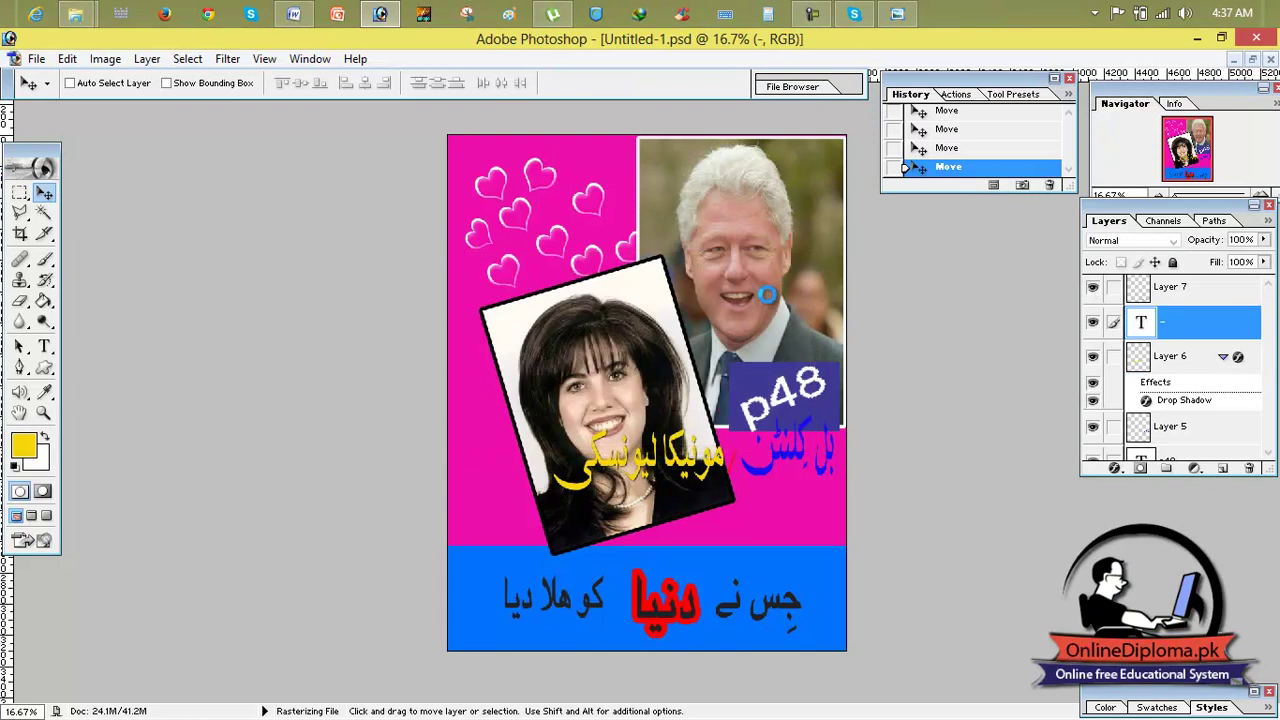
left_click(343, 127)
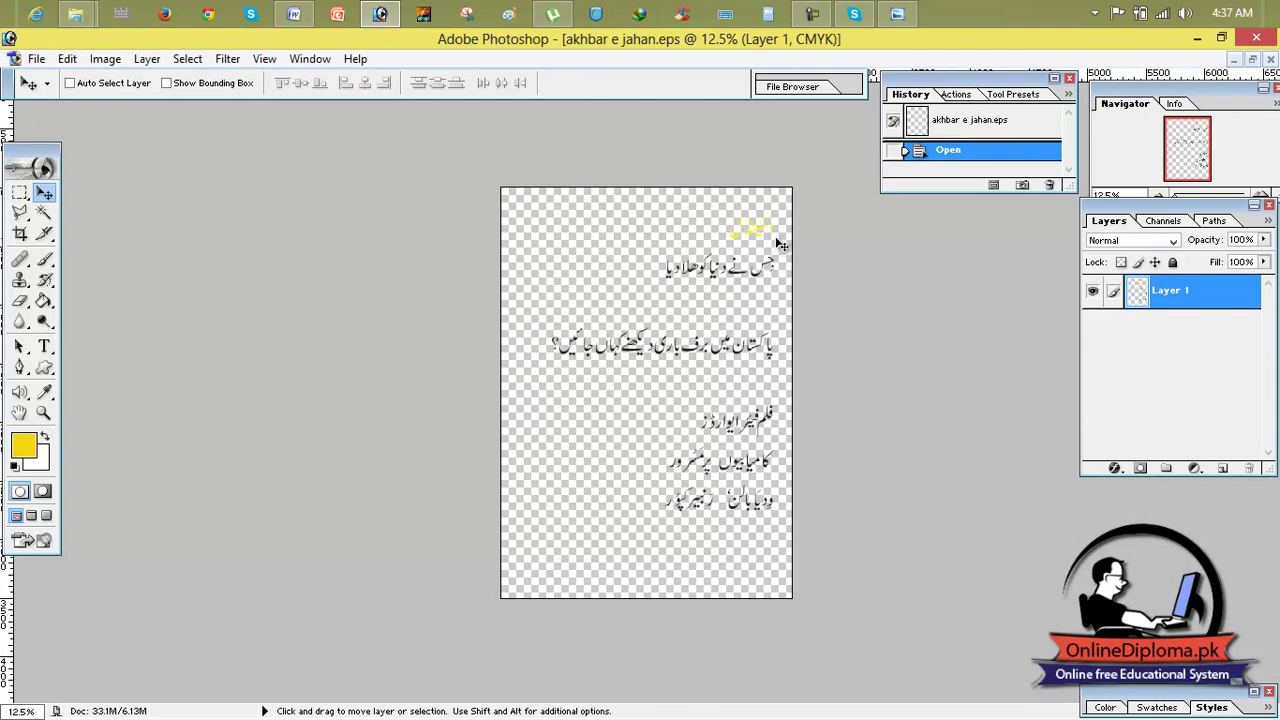
Select the yellow Urdu word on the first line of akhbar e jahan.eps with a rectangular marquee
left_click(20, 213)
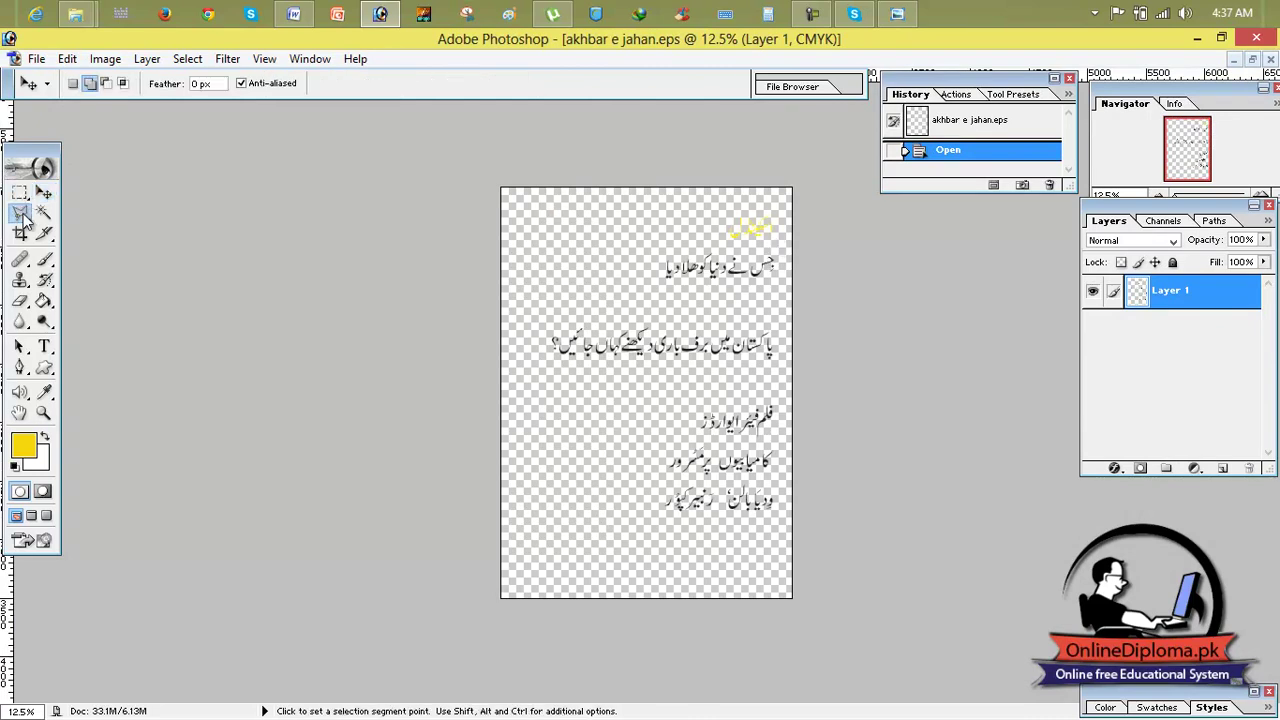
left_click(24, 222)
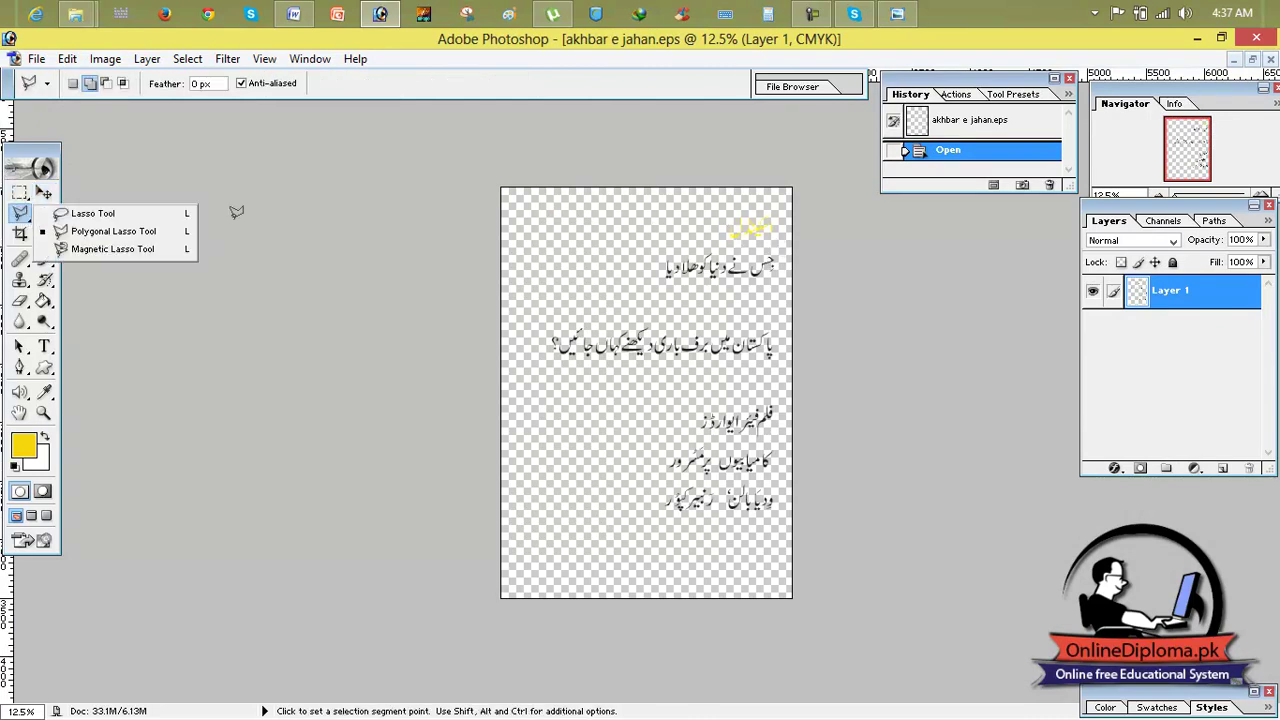
left_click(20, 192)
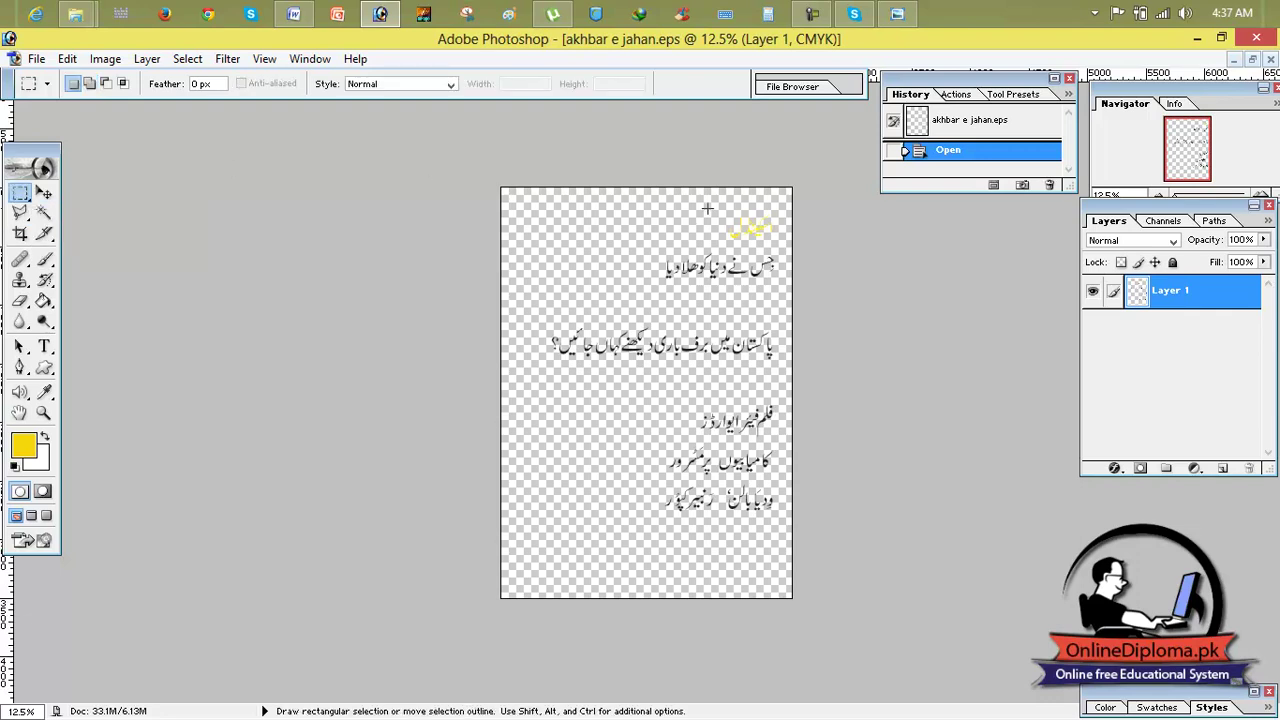
left_click_drag(781, 242, 784, 243)
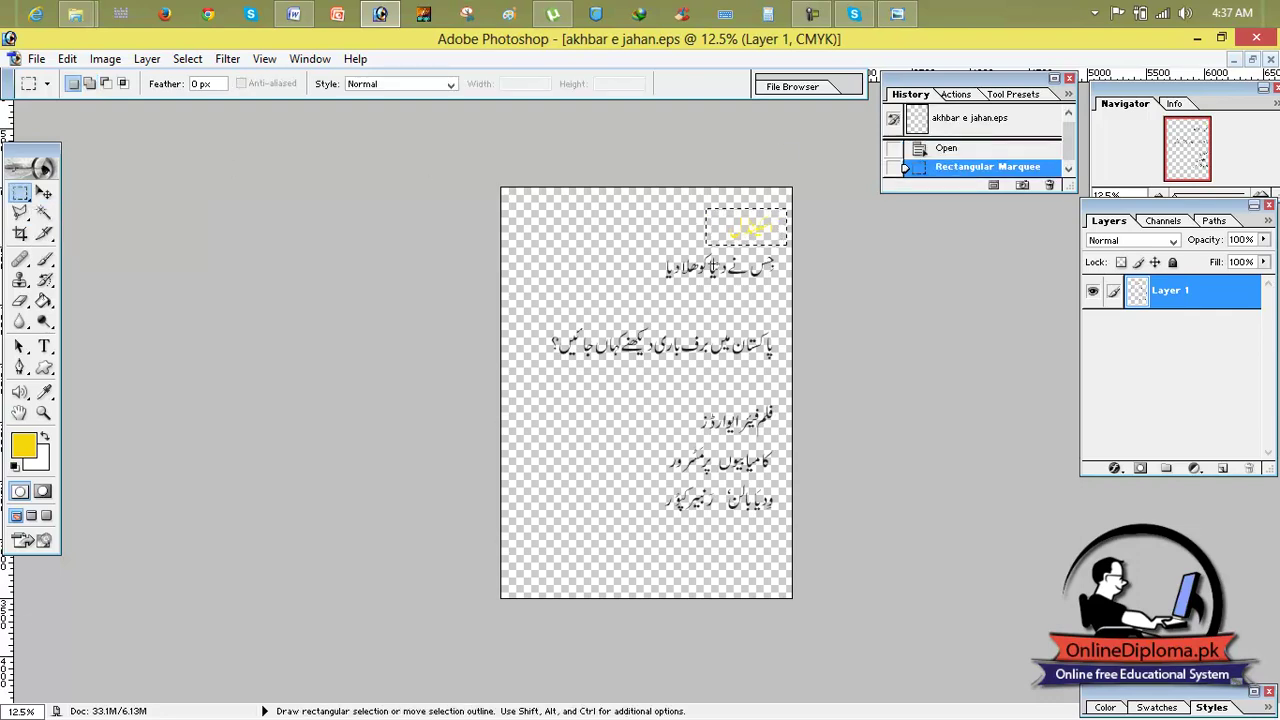
Copy the selected yellow word into Untitled-1.psd and place it below the yellow text, near the tilted photo's lower edge
left_click(1253, 60)
key("v")
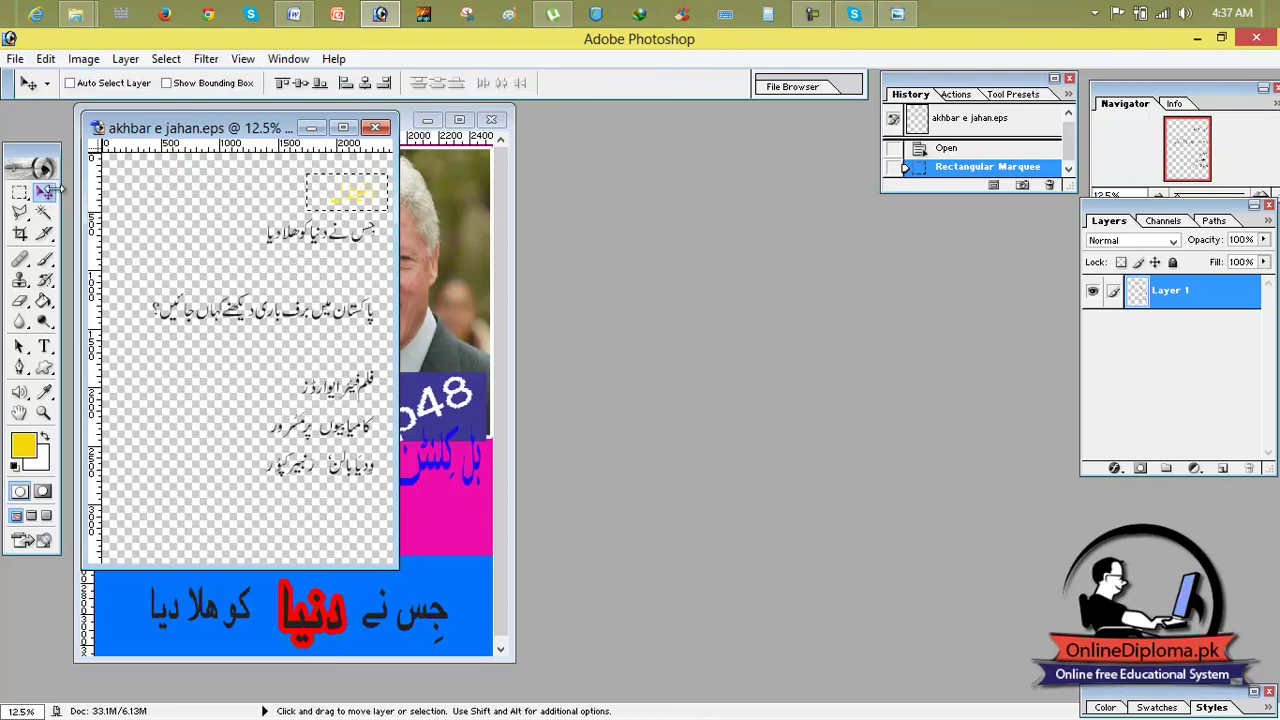
left_click_drag(341, 198, 460, 253)
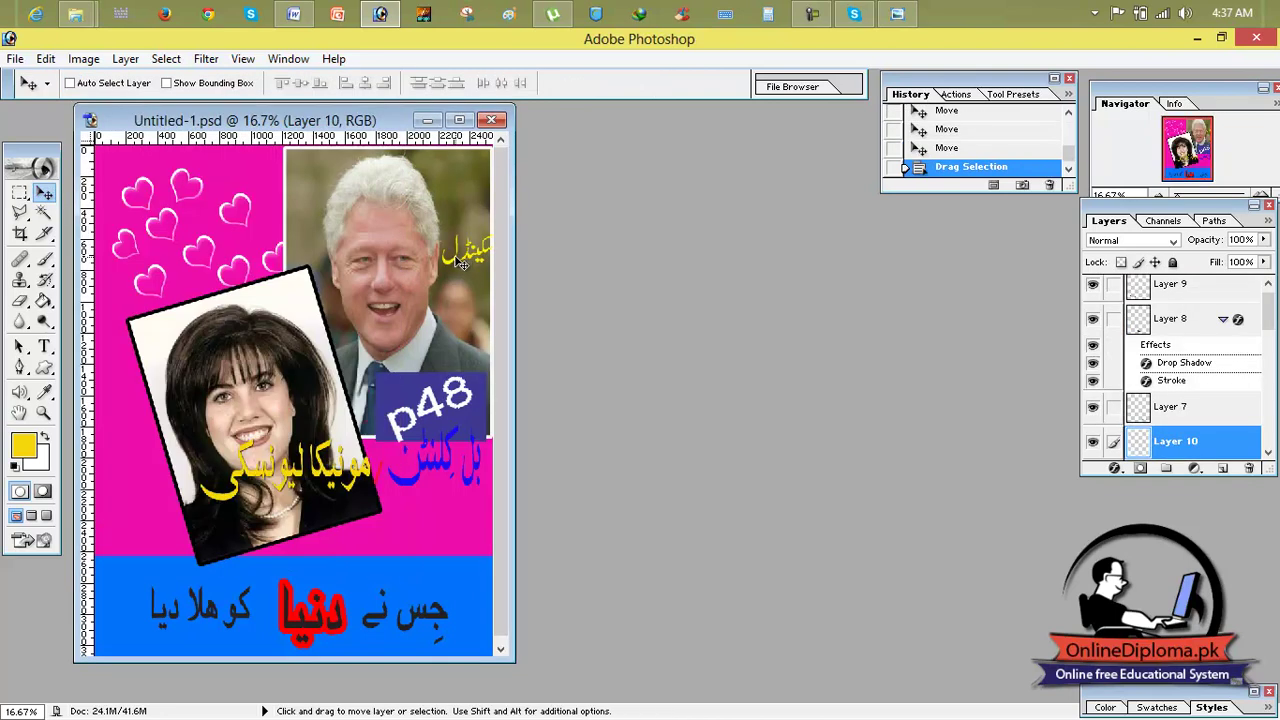
left_click(459, 119)
left_click_drag(818, 253, 680, 527)
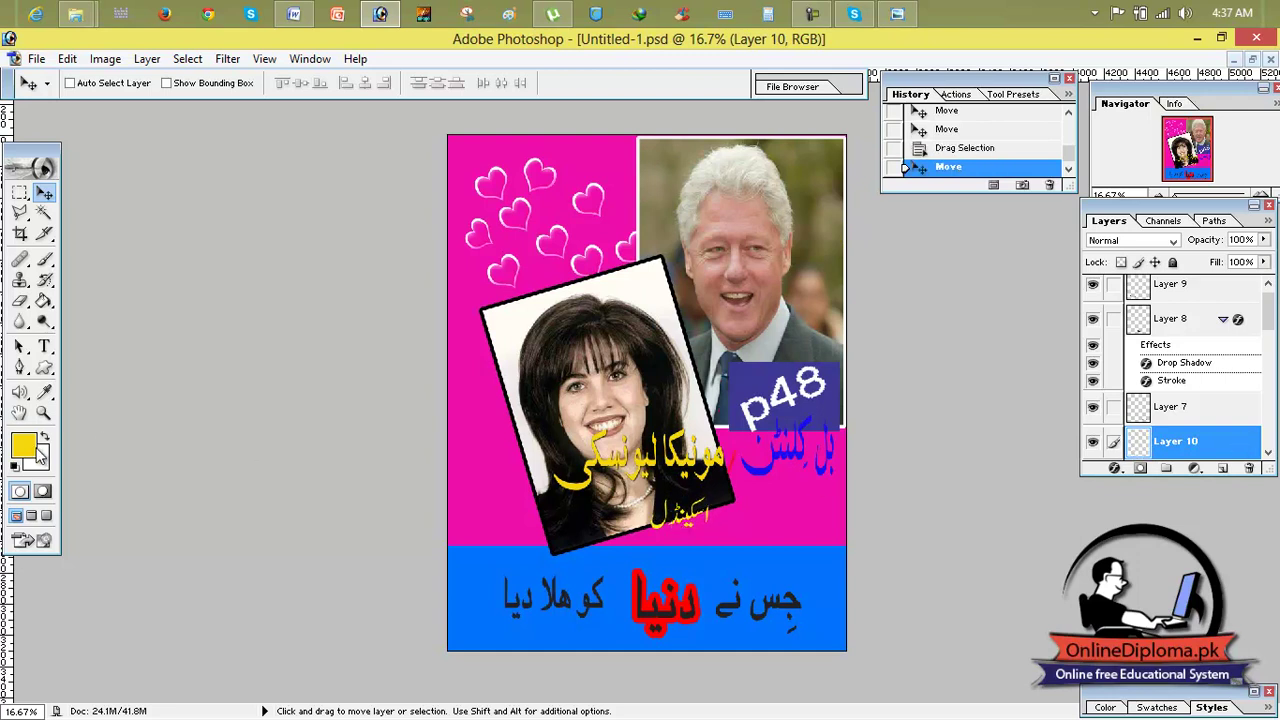
Recolour the imported word on Layer 10 by filling its loaded outline with red F50B0B, and deselect it
left_click(1160, 446, "ctrl")
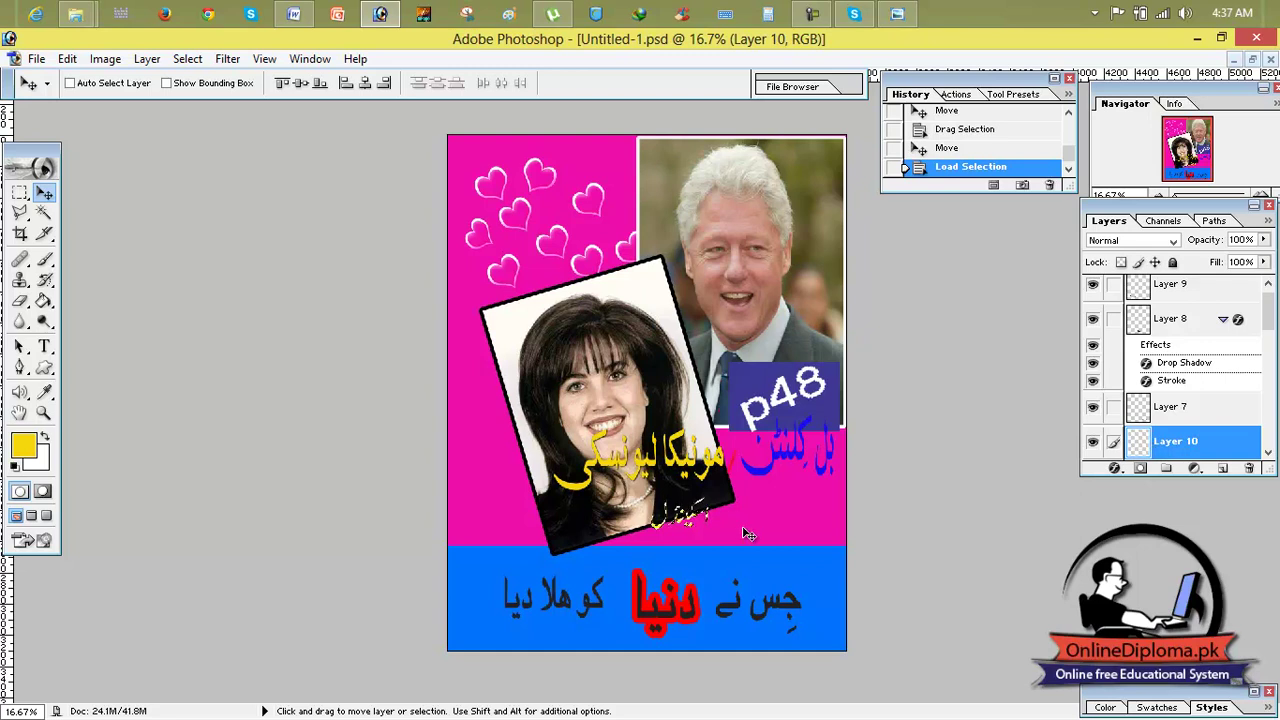
left_click(24, 446)
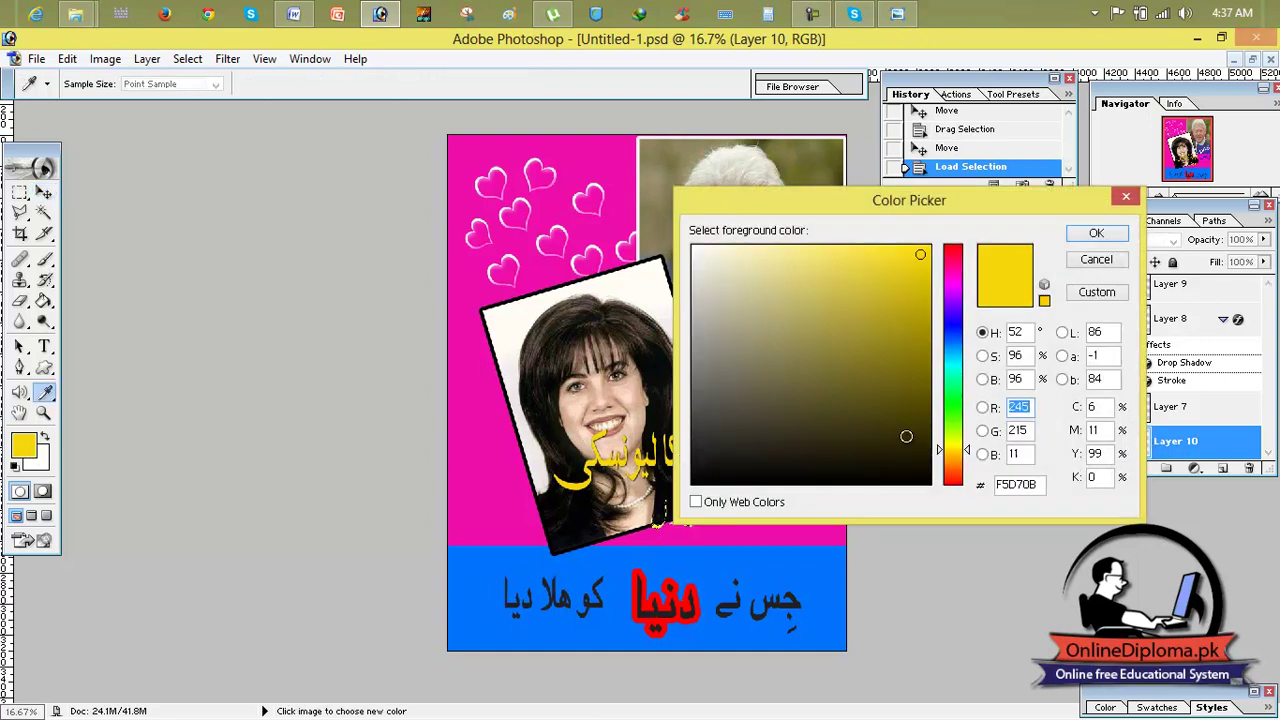
left_click_drag(952, 330, 949, 253)
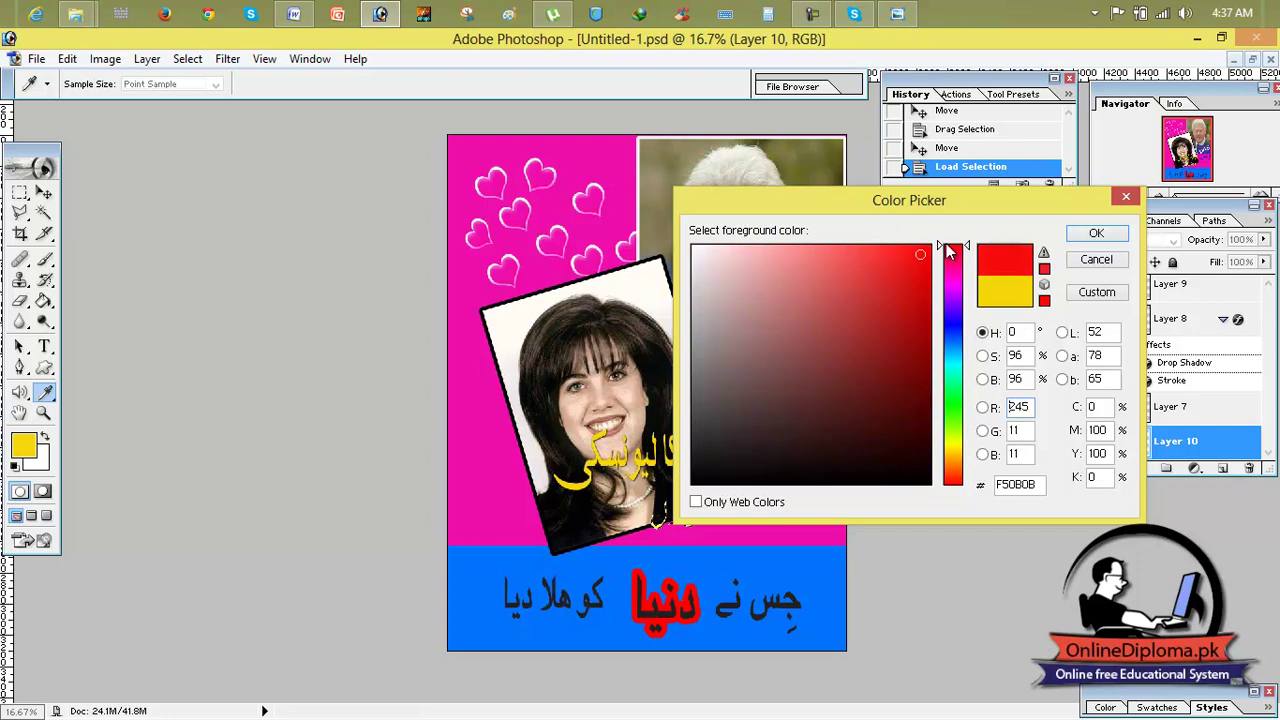
left_click(1110, 236)
key("v")
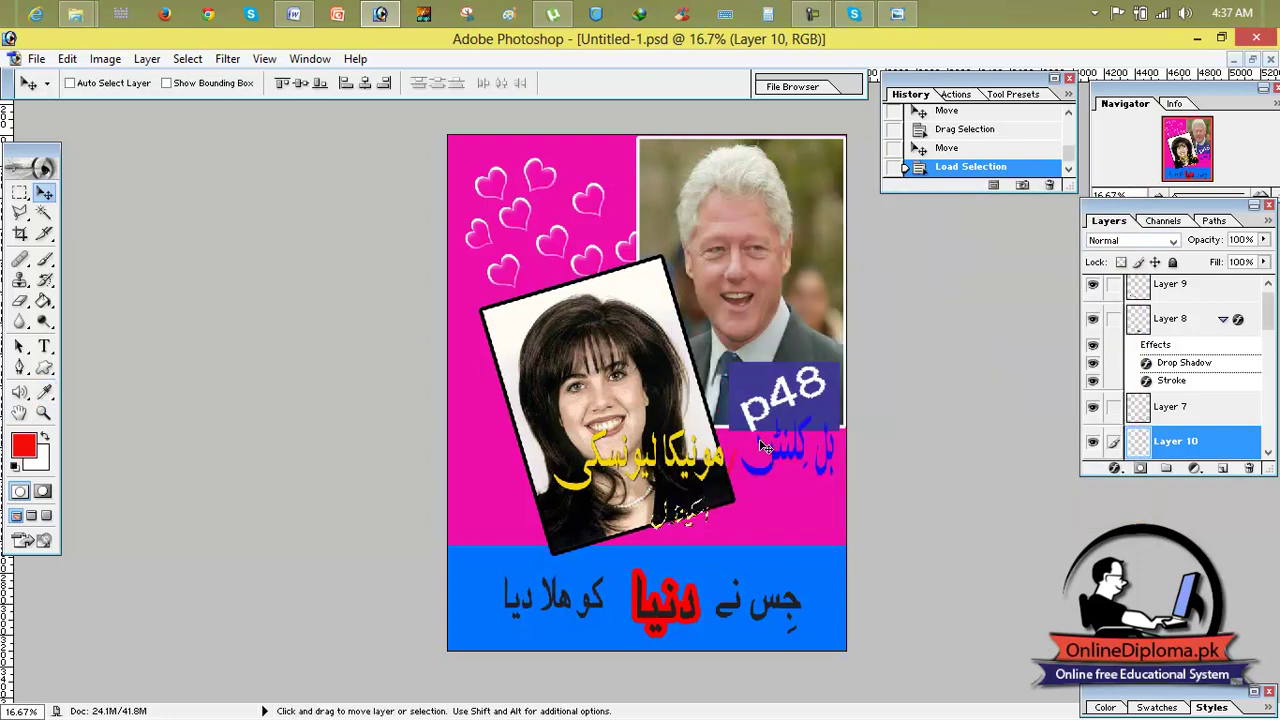
key("alt+BackSpace")
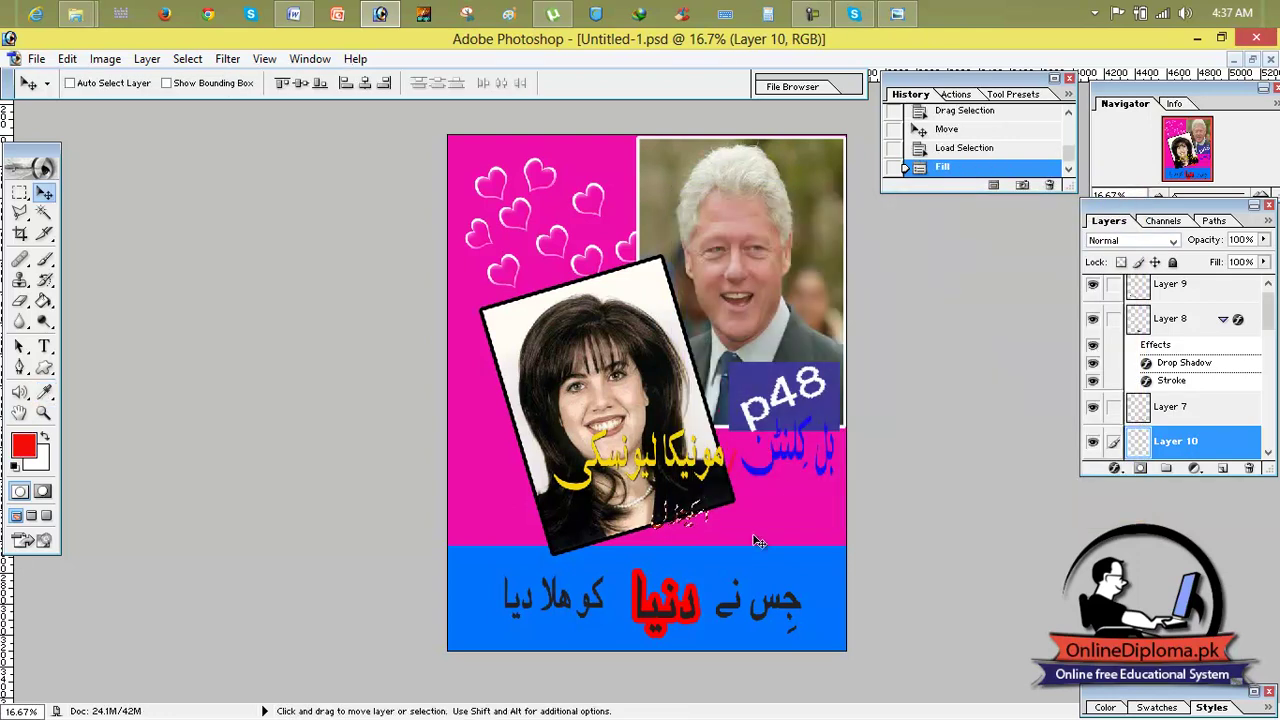
key("ctrl+d")
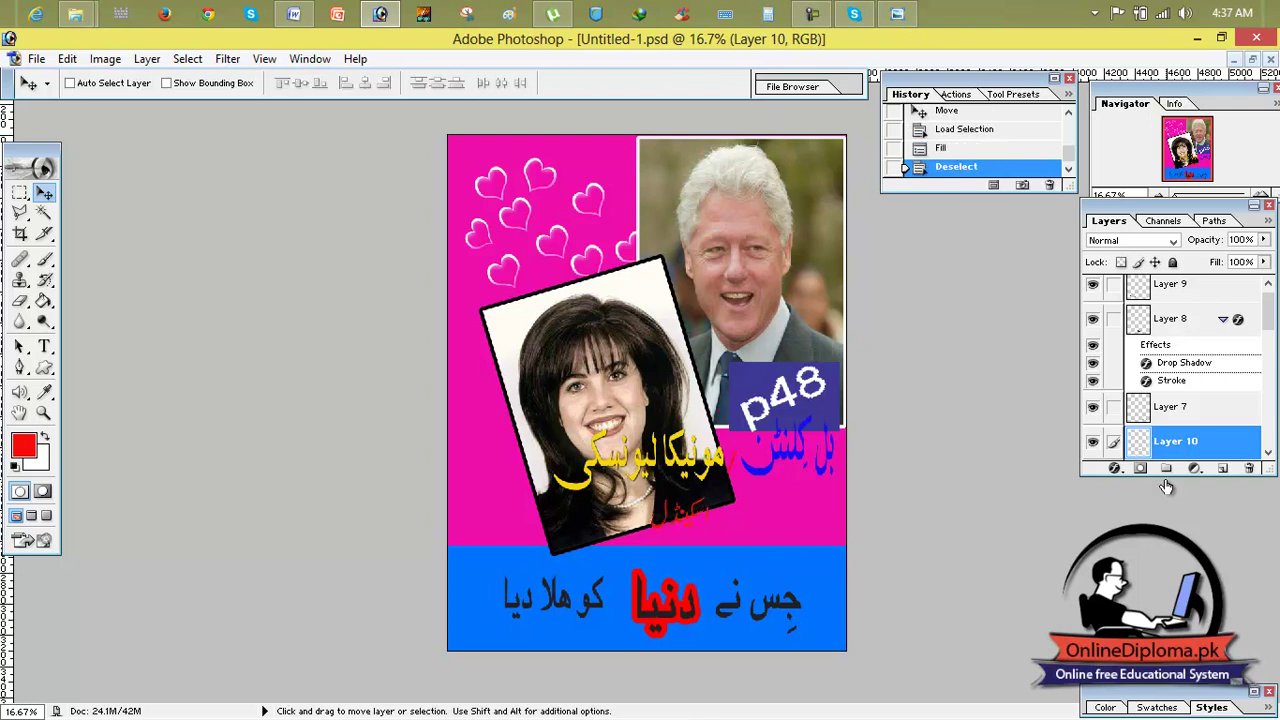
Give the red word on Layer 10 a default drop shadow and a thickened white outside stroke
right_click(1185, 452)
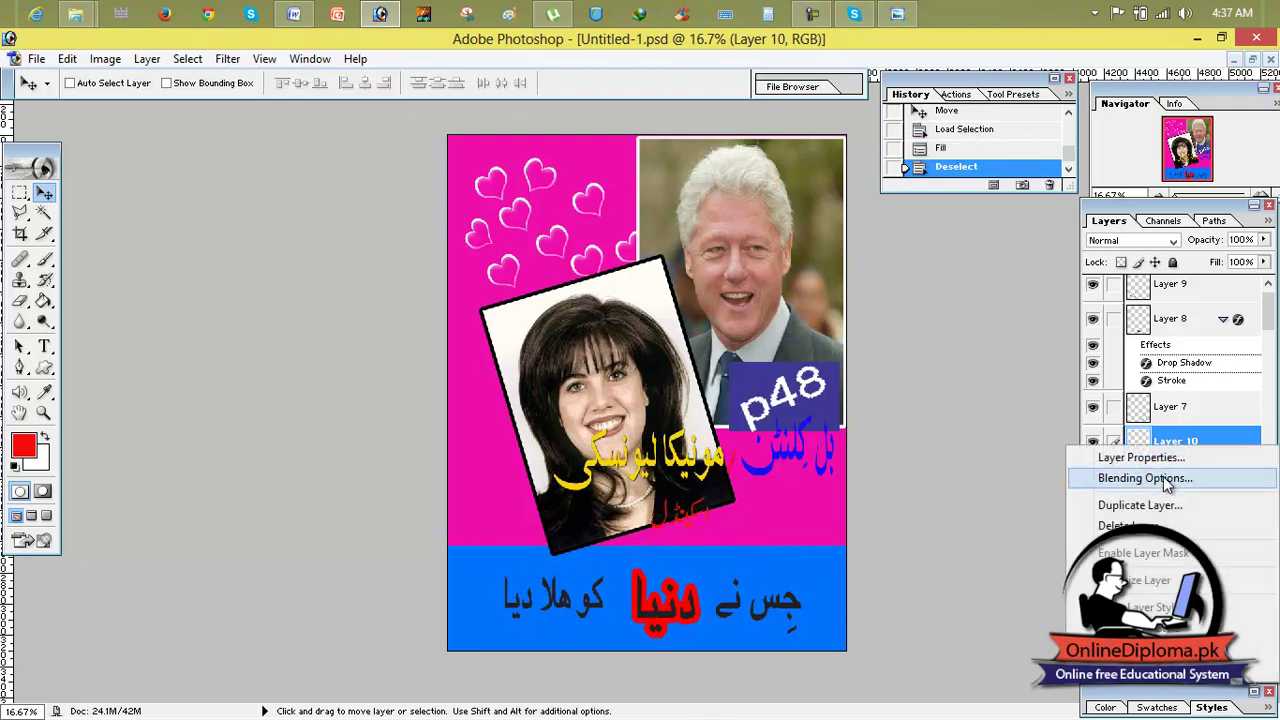
left_click(1163, 476)
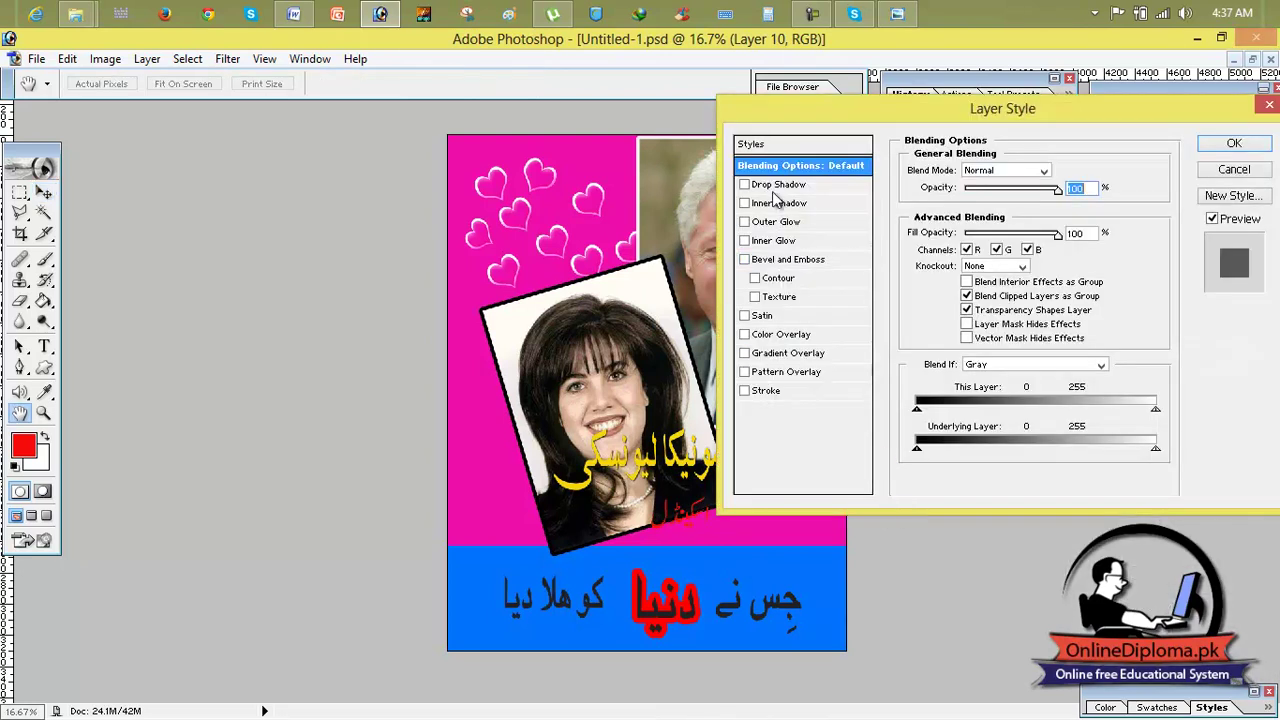
left_click(774, 189)
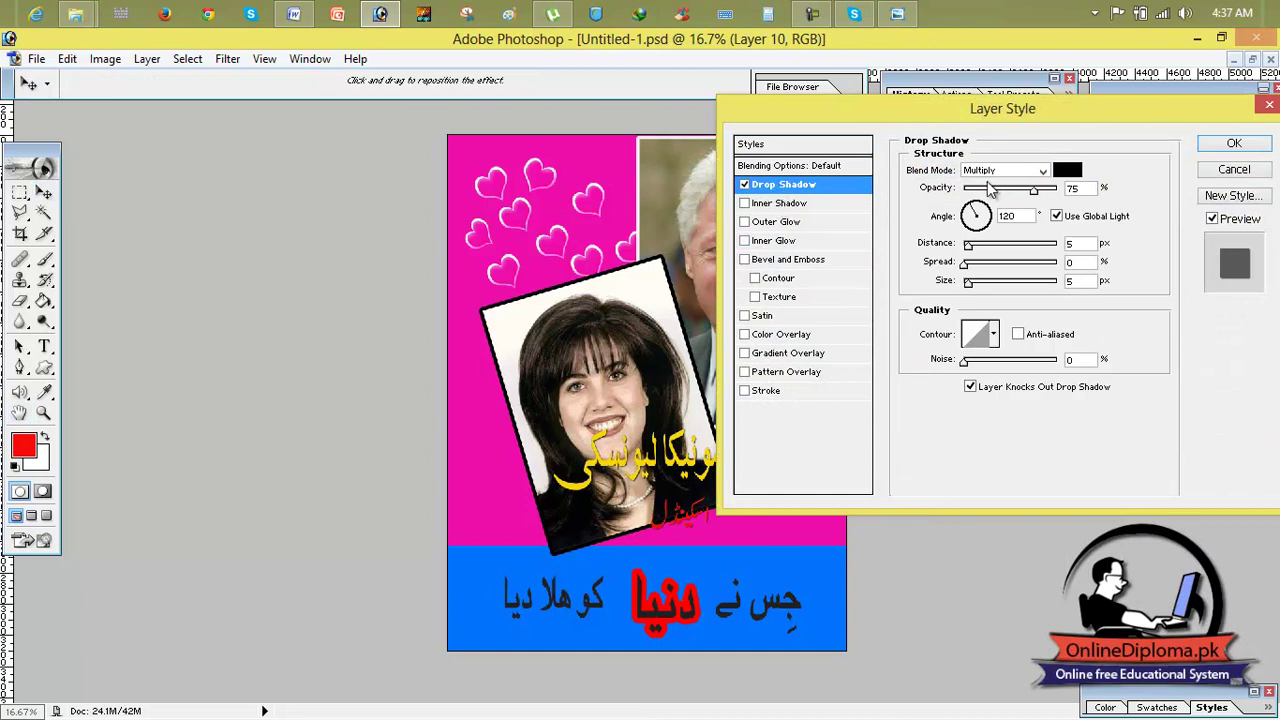
left_click(768, 390)
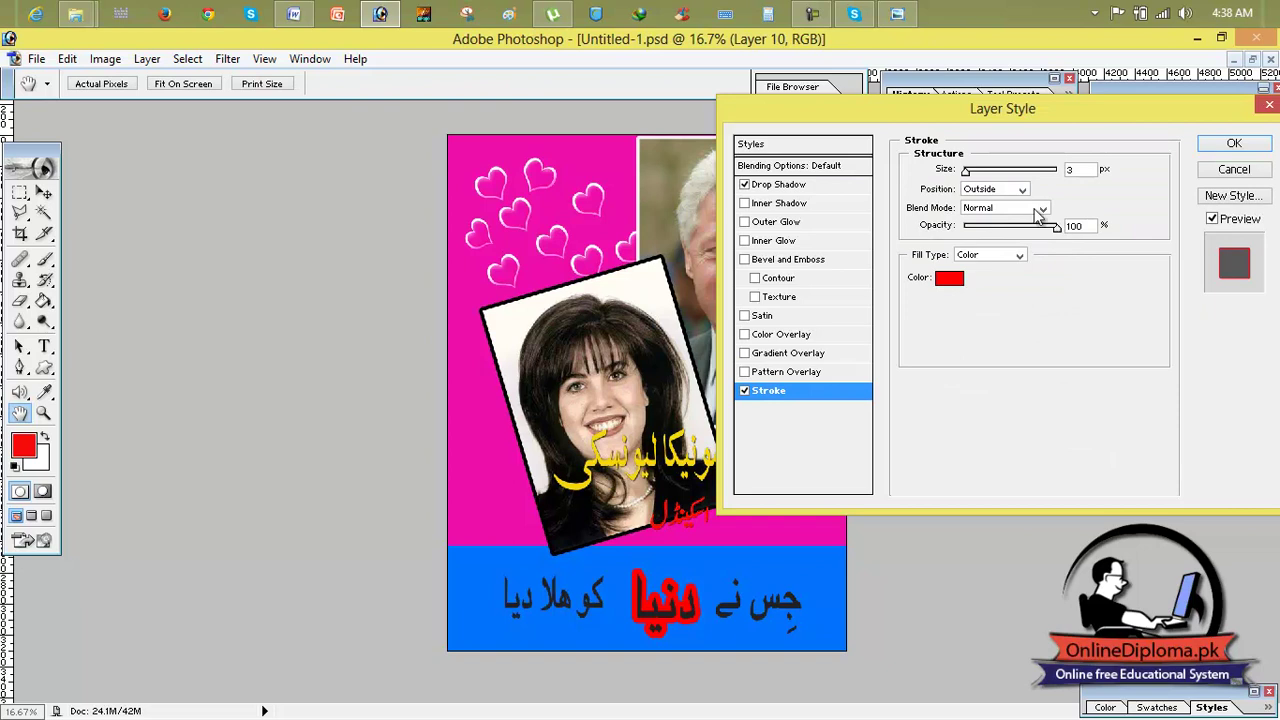
left_click_drag(966, 170, 966, 171)
left_click(949, 278)
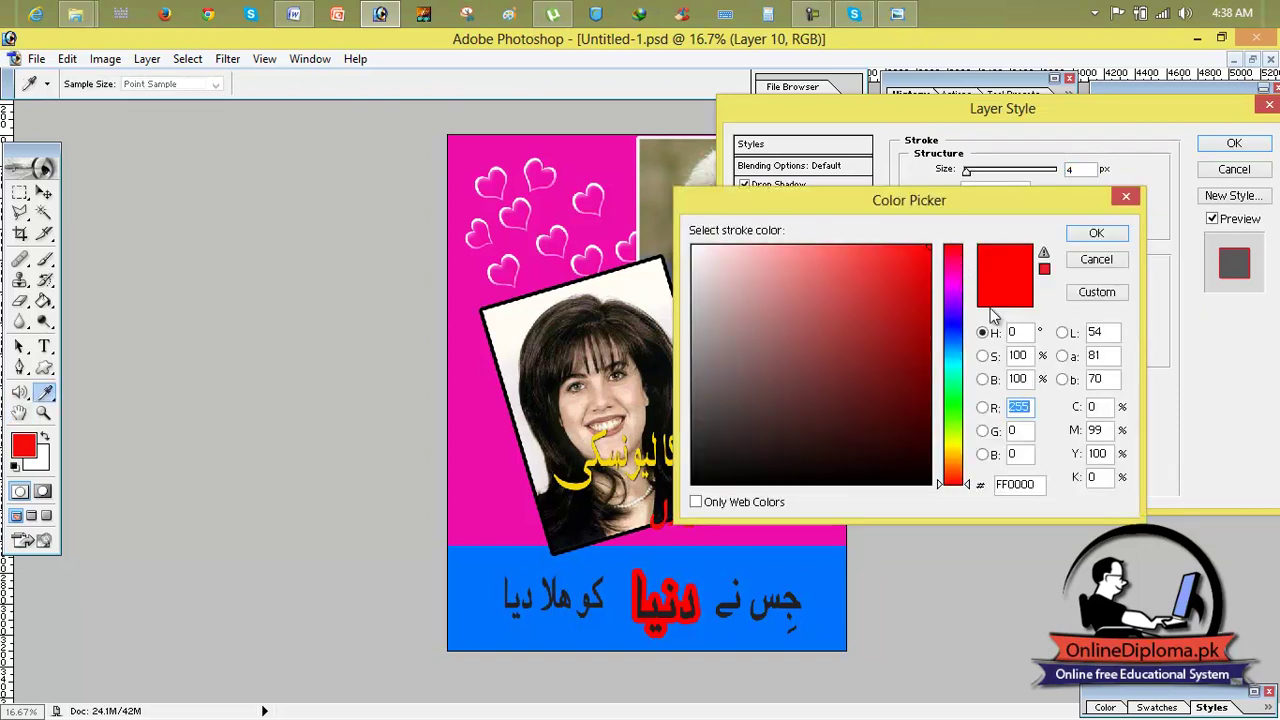
left_click(749, 266)
left_click(700, 248)
left_click(1095, 235)
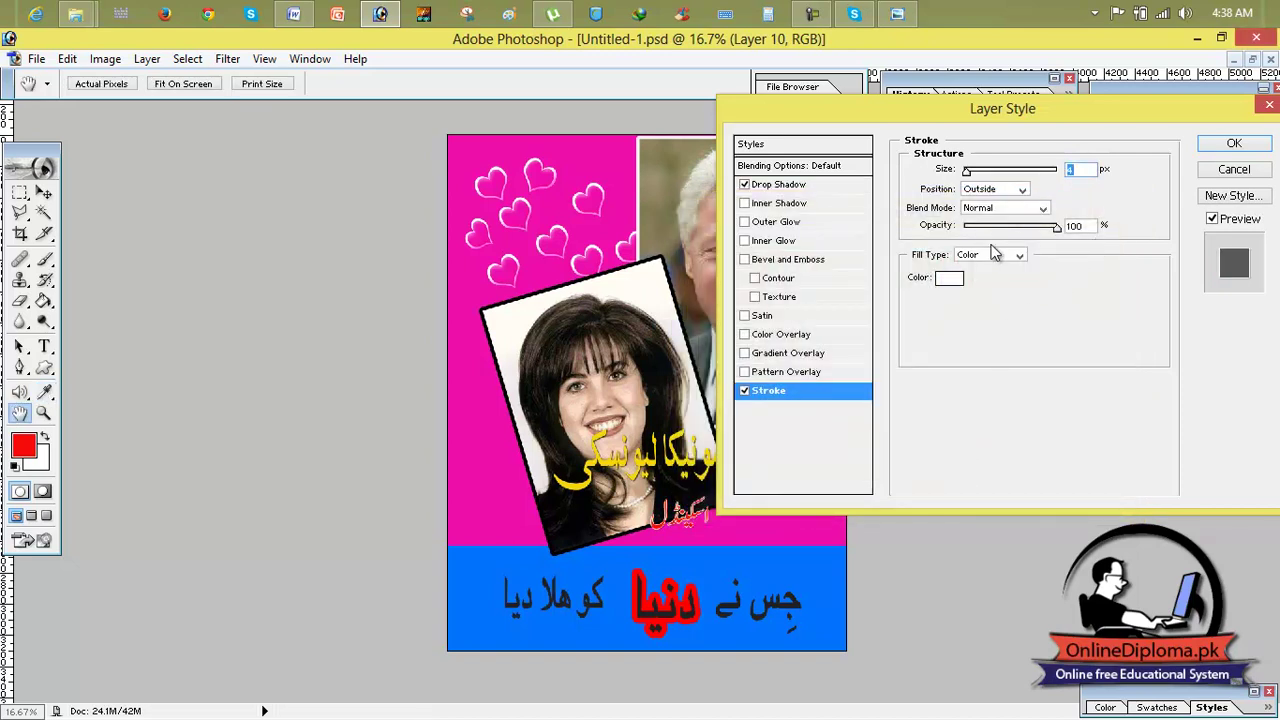
left_click_drag(968, 171, 972, 171)
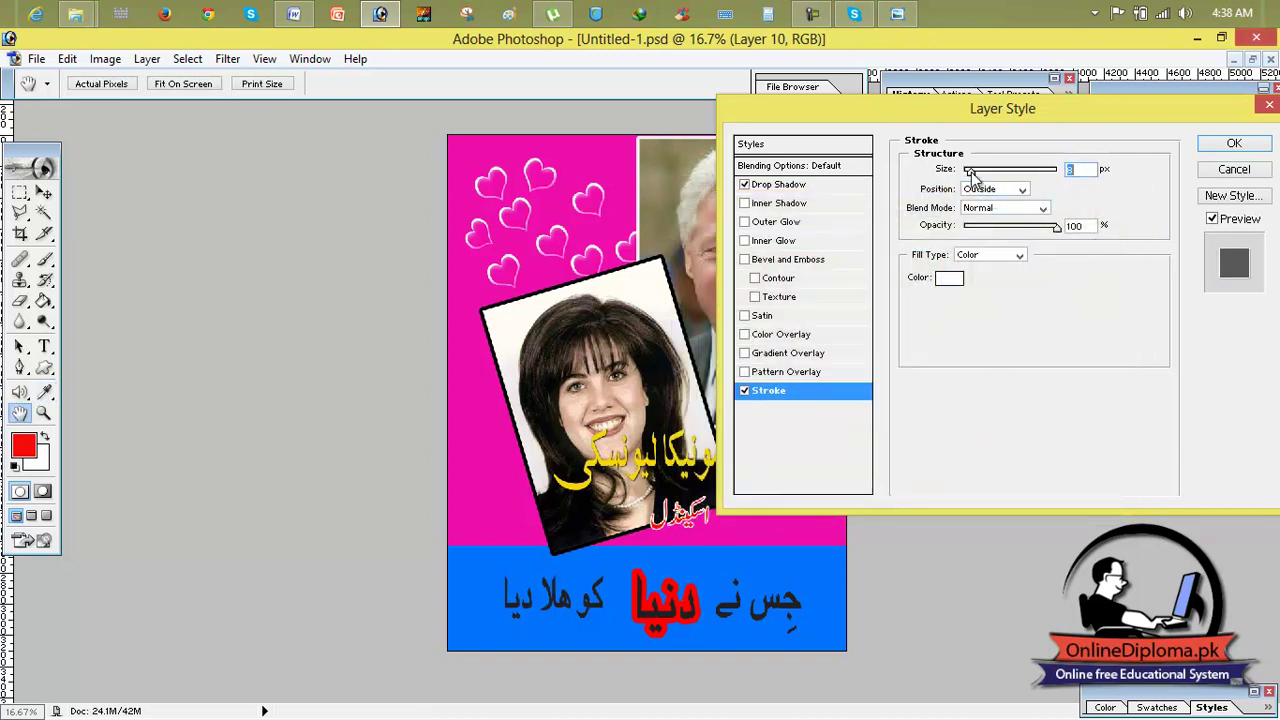
left_click(812, 372)
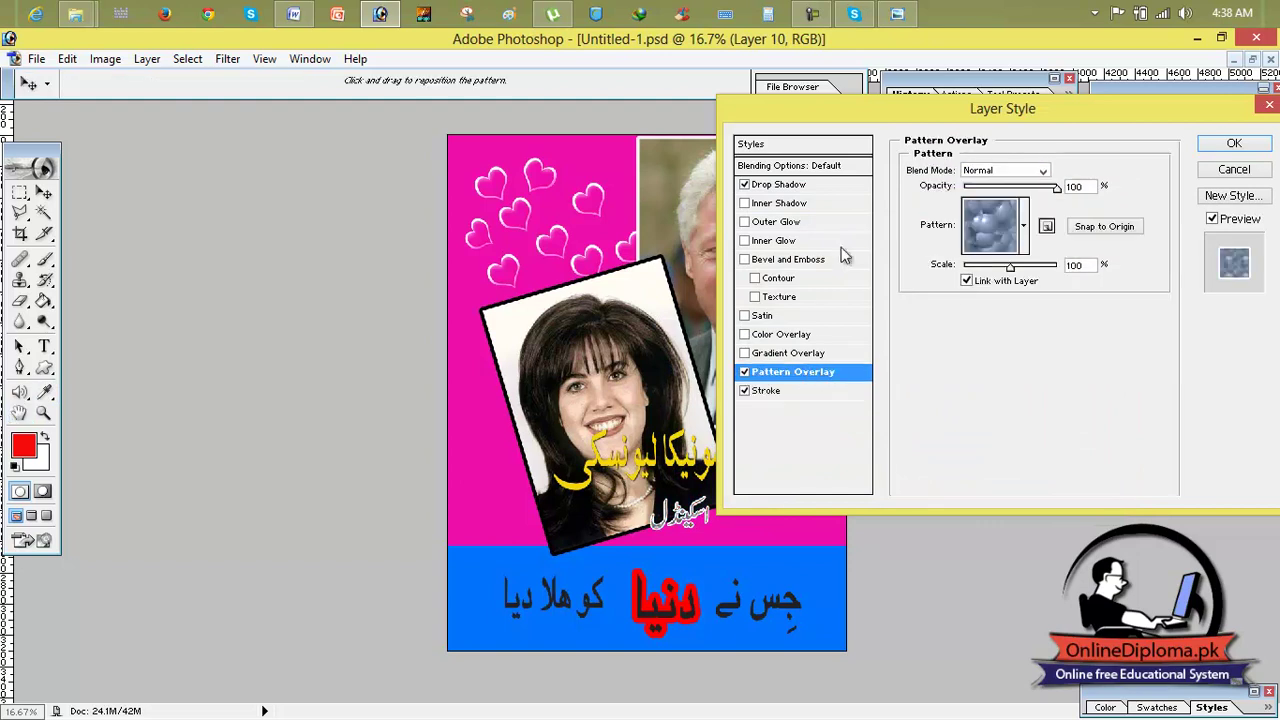
left_click(800, 353)
left_click(744, 372)
left_click(744, 353)
left_click(744, 334)
left_click(744, 334)
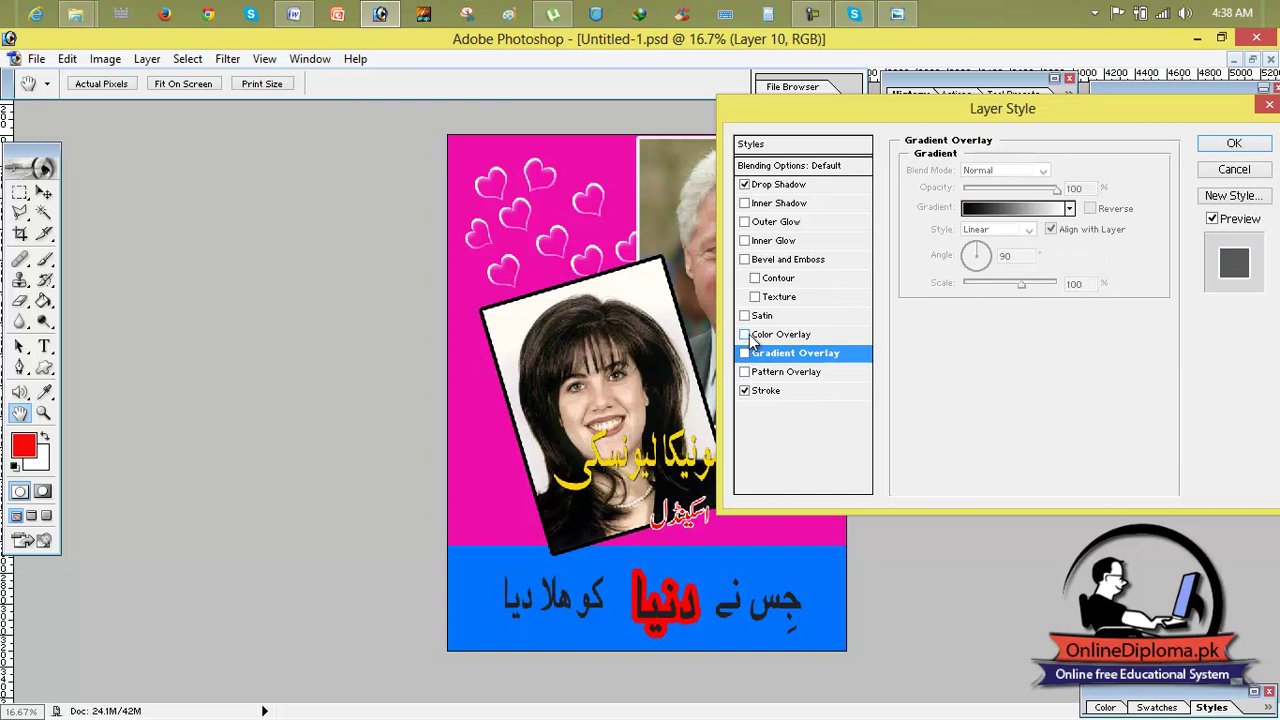
left_click(744, 315)
left_click(745, 315)
left_click(755, 297)
left_click(756, 280)
Apply the layer style to the red word and scale it to about 223% width and 276% height
left_click(1234, 143)
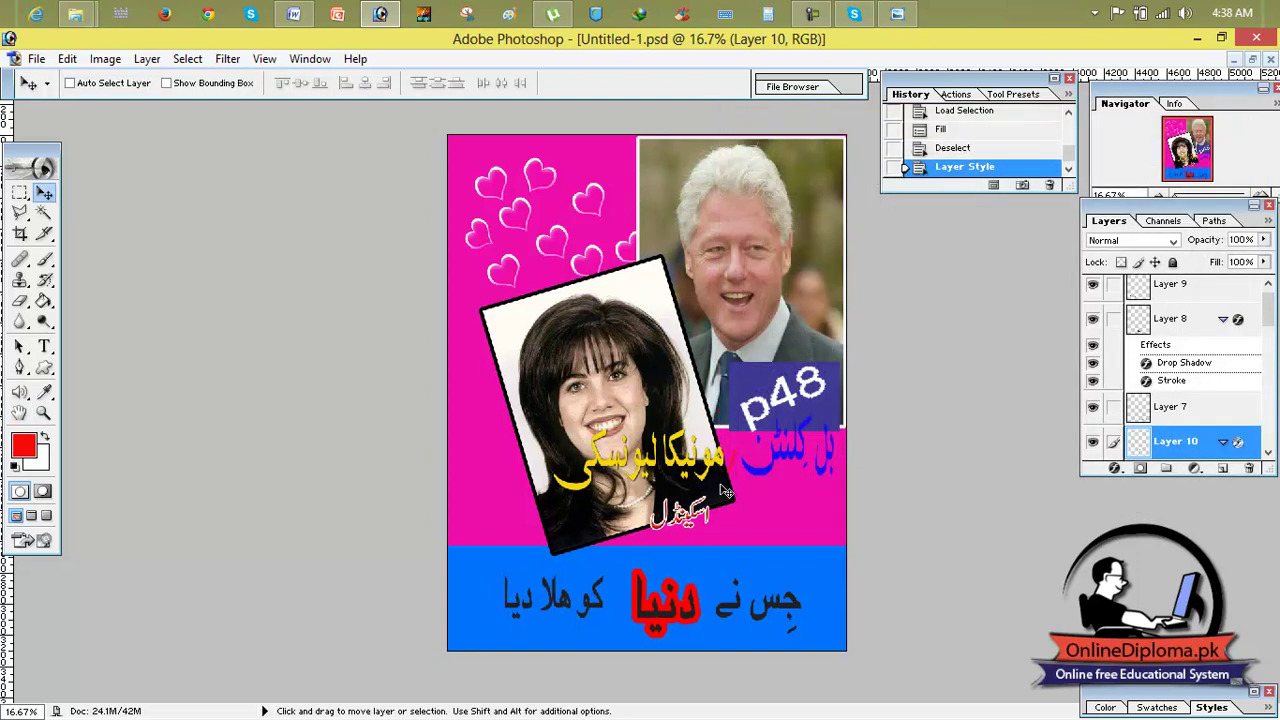
key("ctrl+t")
mouse_move(712, 530)
left_mouse_down()
mouse_move(782, 574)
mouse_move(782, 589)
mouse_move(727, 522)
left_mouse_up()
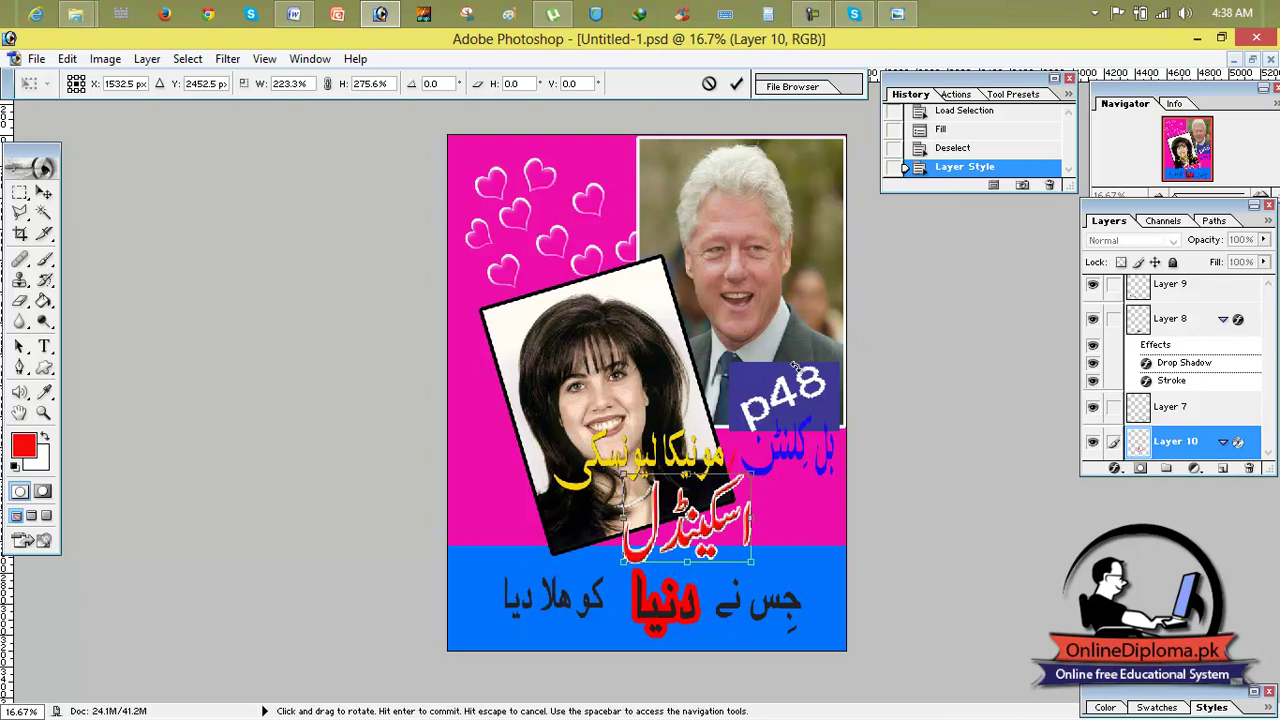
left_click(737, 84)
Shift the red word slightly left beneath the yellow text and stretch its width to about 157%
left_click_drag(741, 528, 723, 525)
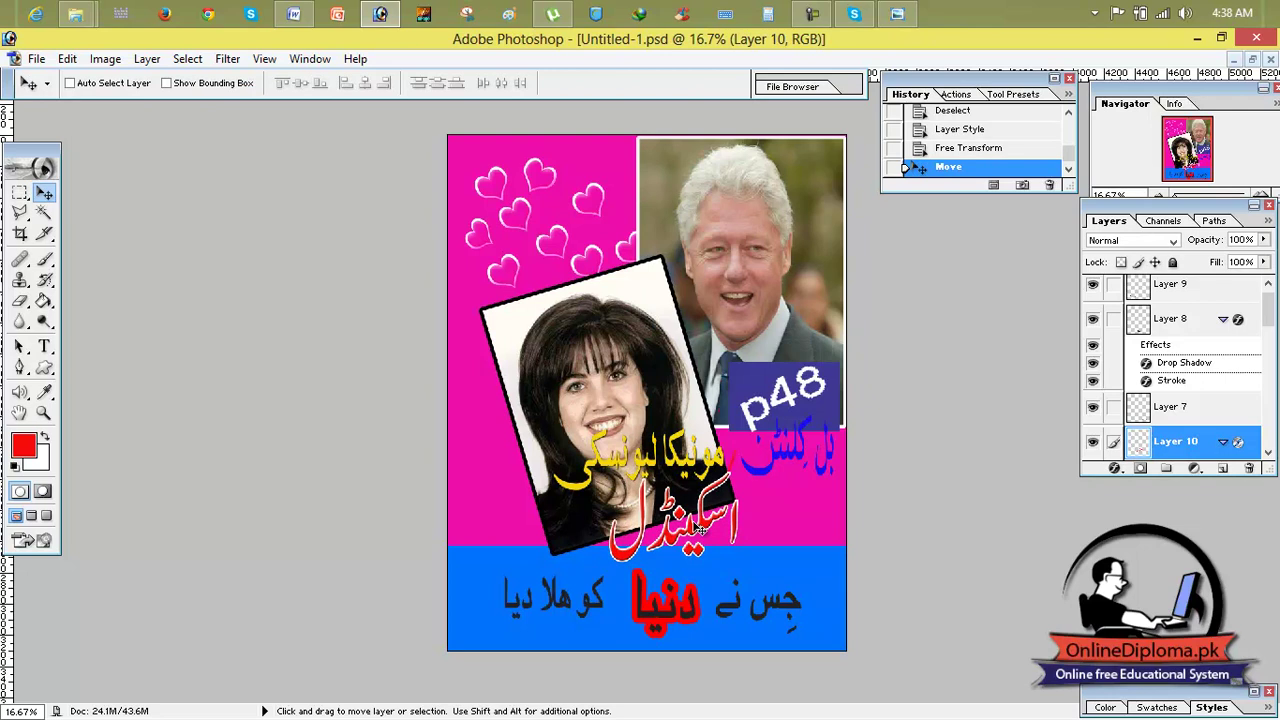
key("ctrl+t")
mouse_move(741, 518)
left_mouse_down()
mouse_move(816, 518)
mouse_move(745, 533)
left_mouse_up()
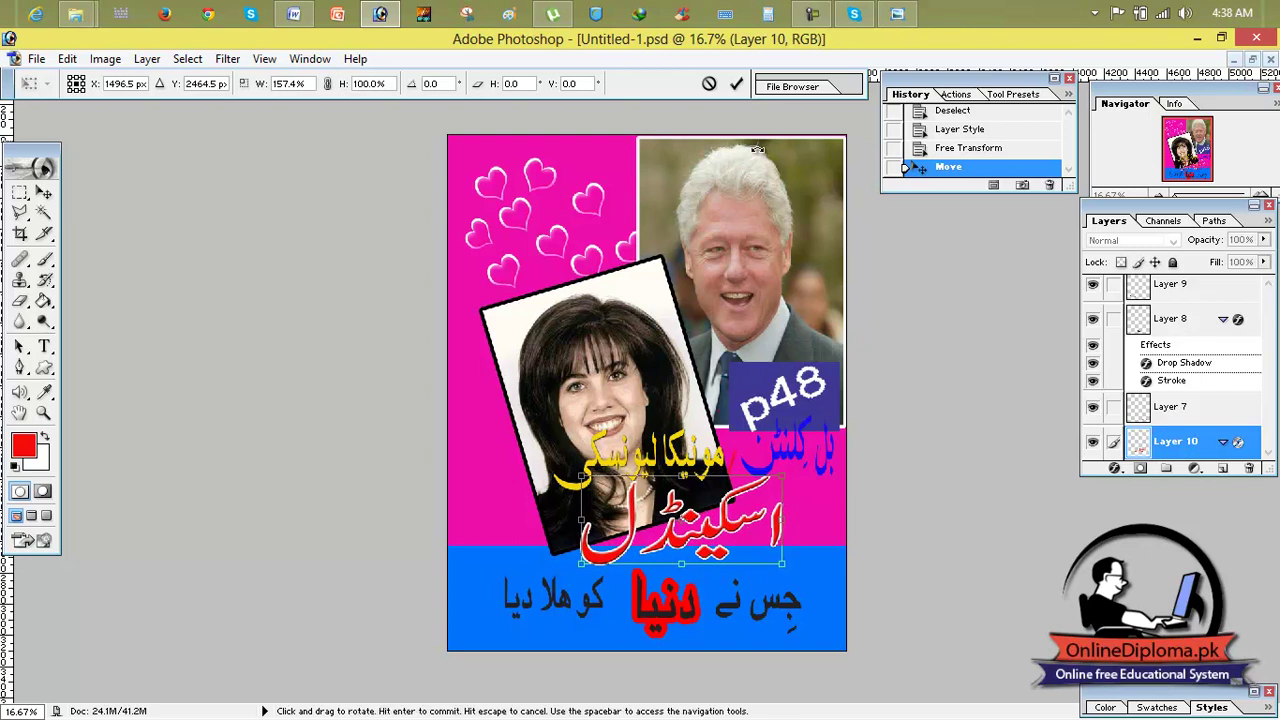
left_click(739, 87)
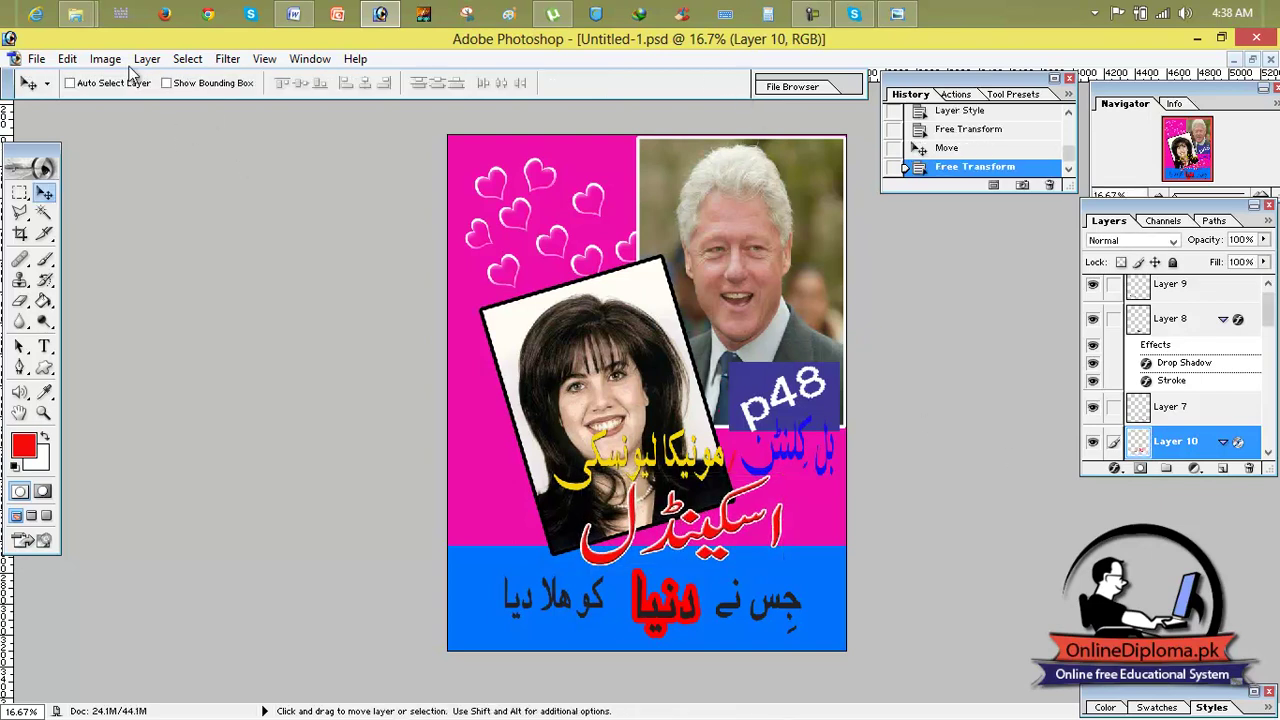
Set up a JPEG copy of the panel for saving in the aakhbar e jahan folder on the Desktop
left_click(35, 60)
left_click(100, 233)
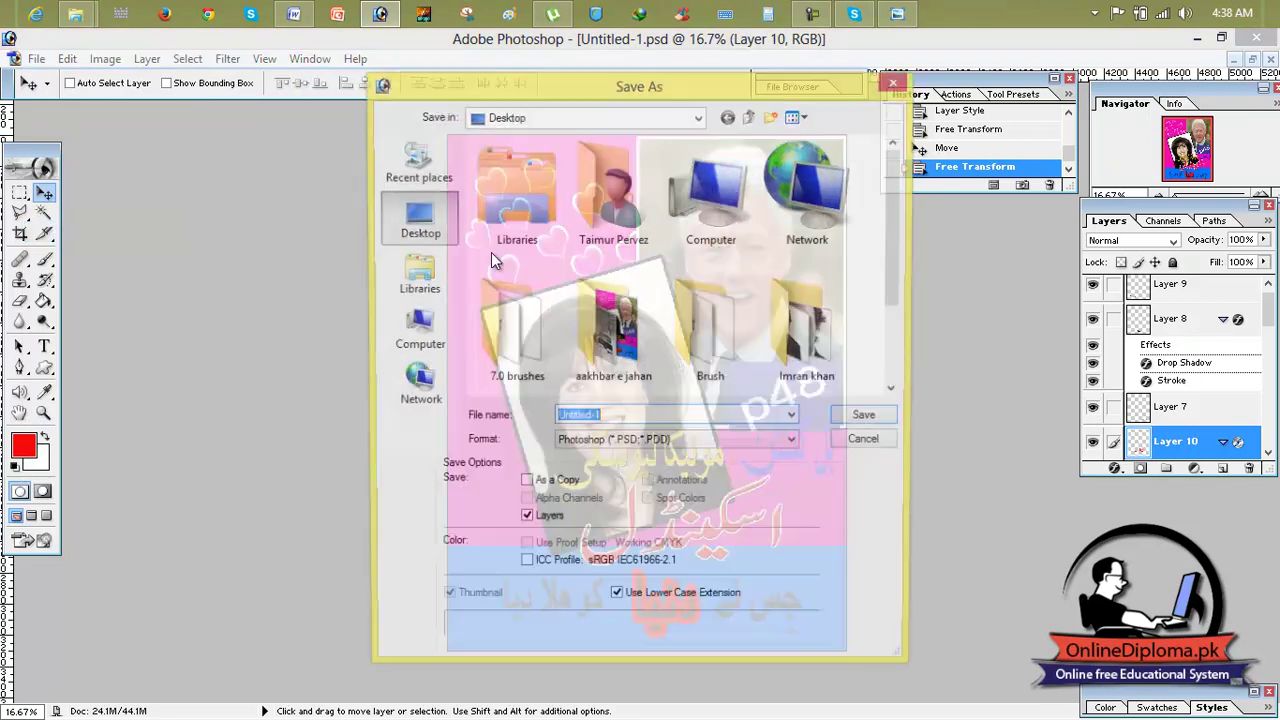
left_click(799, 348)
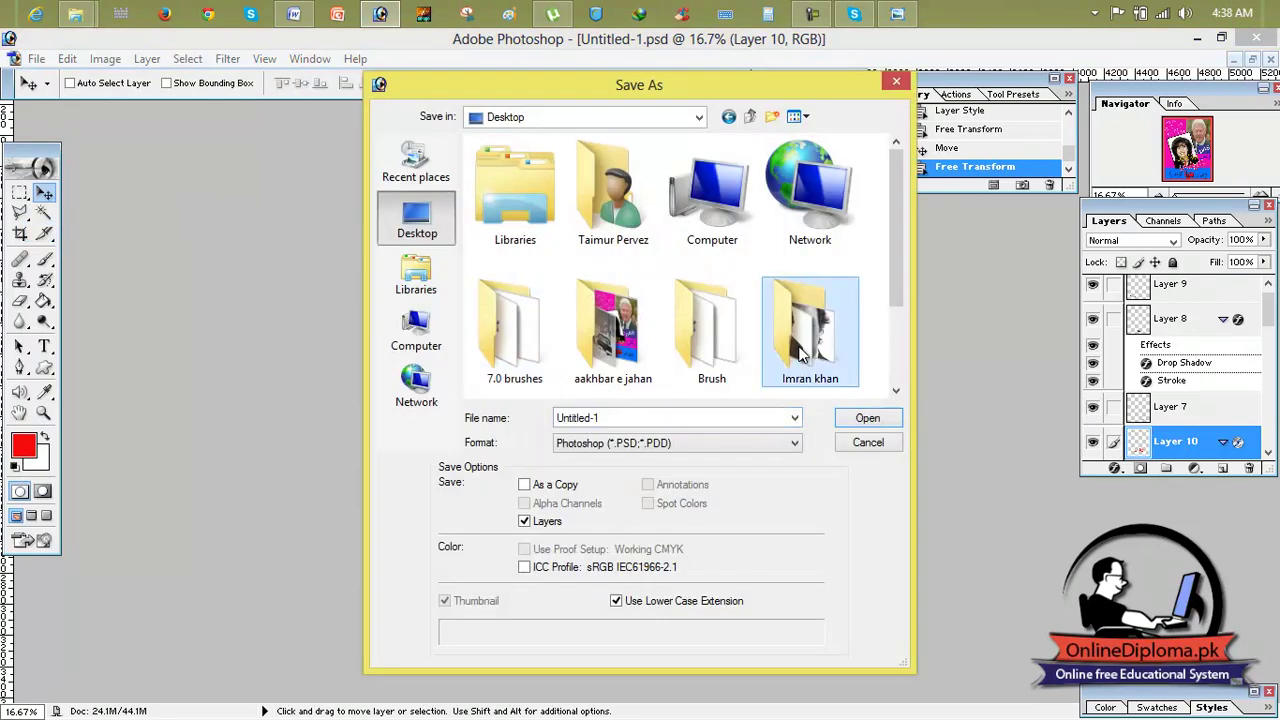
double_click(656, 345)
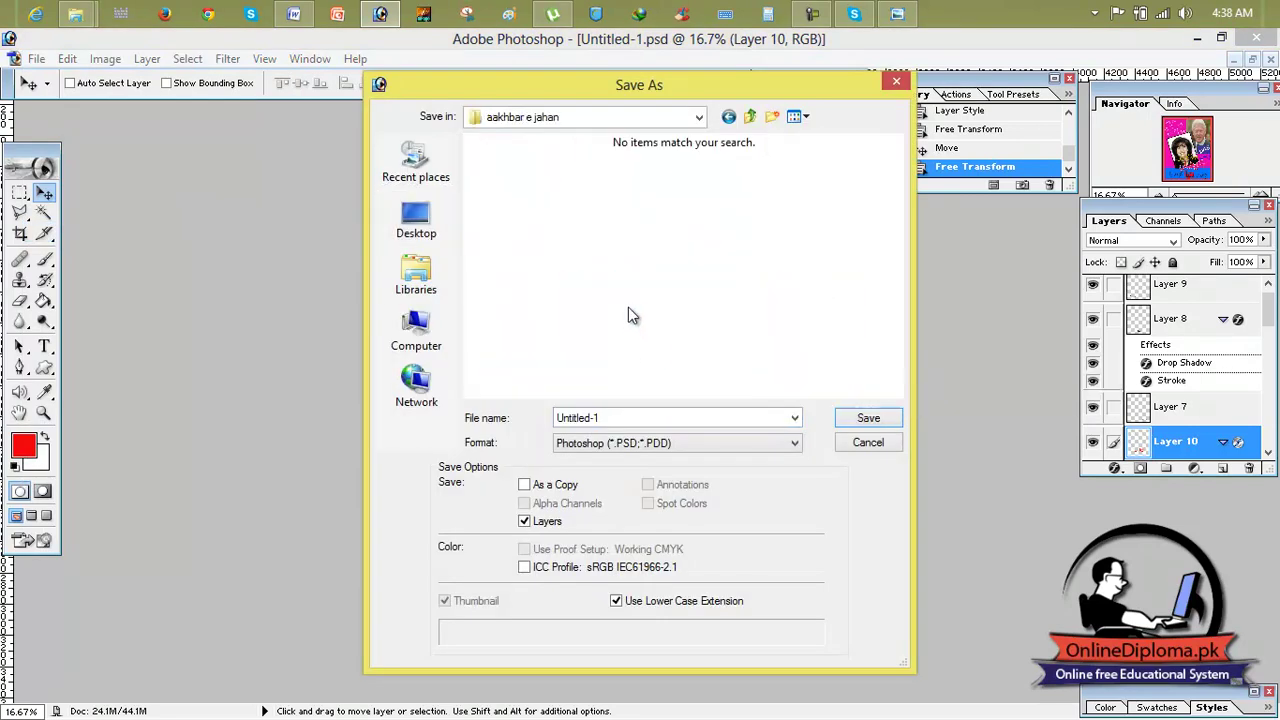
left_click(716, 443)
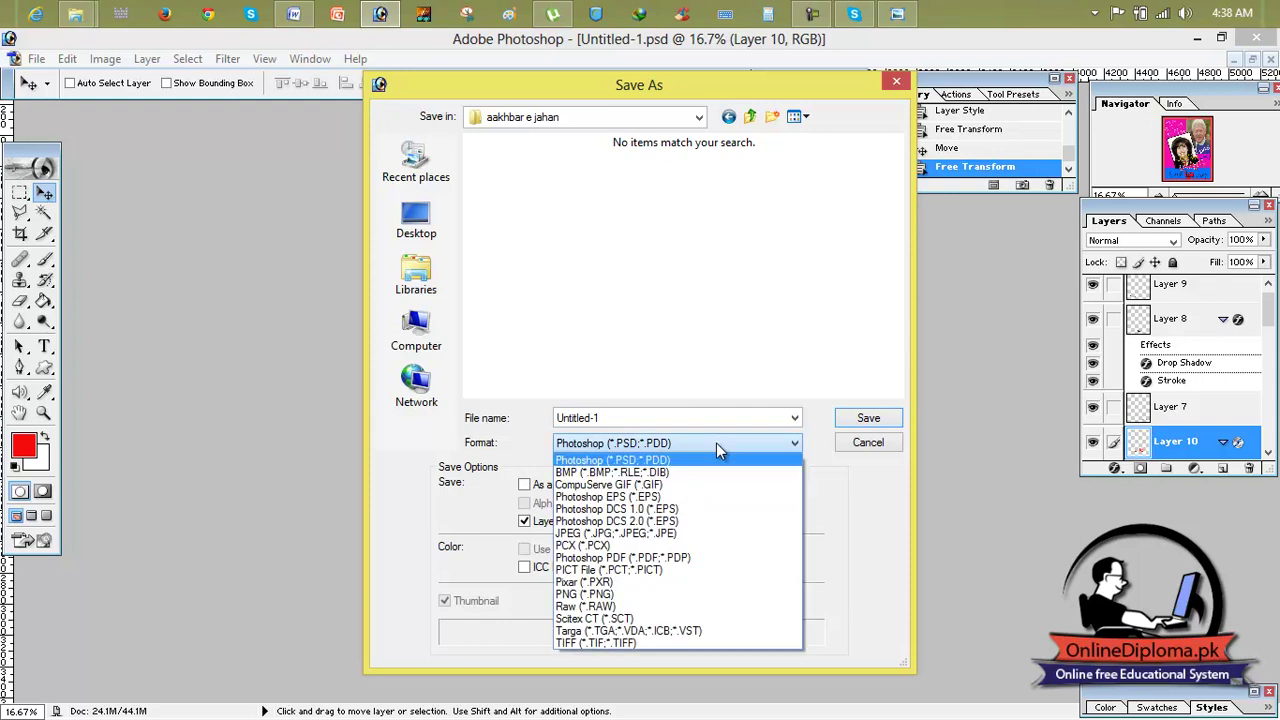
left_click(715, 531)
Delete the existing Lesson 63 A image and save the JPEG copy as Lesson 63 A at maximum quality 12
left_click(828, 193)
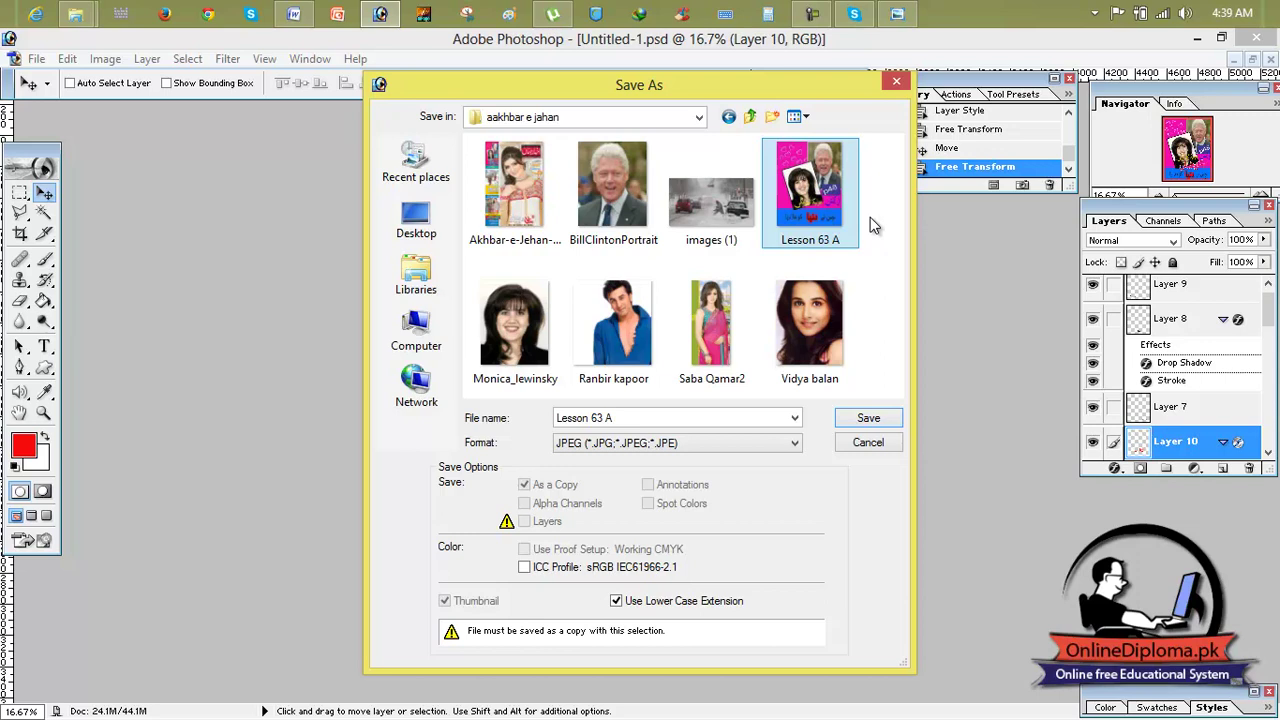
key("Delete")
left_click(740, 415)
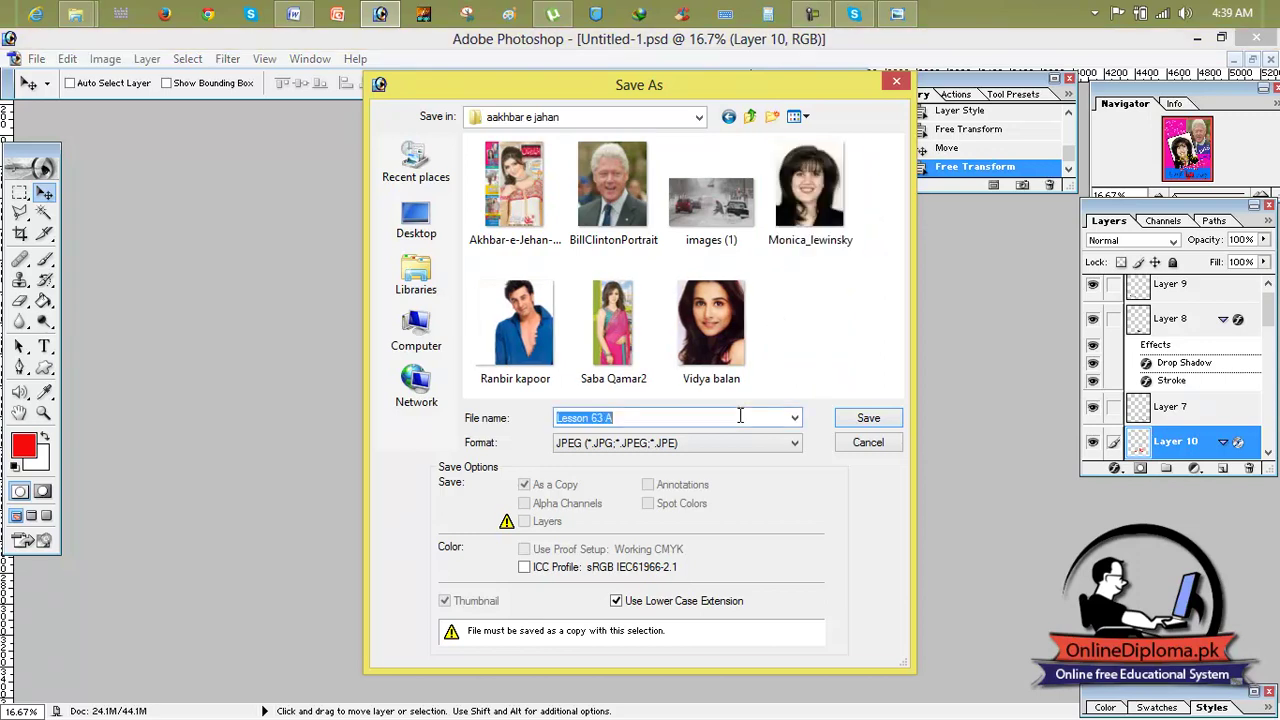
left_click(868, 419)
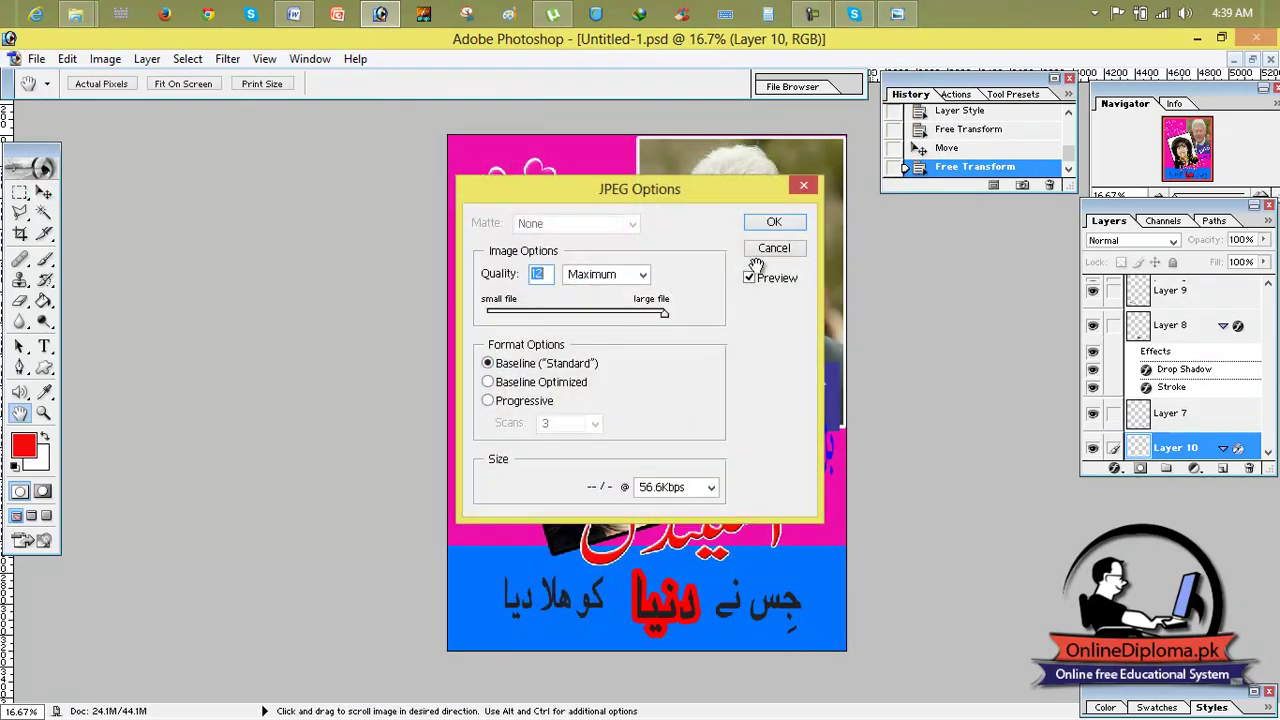
left_click(765, 222)
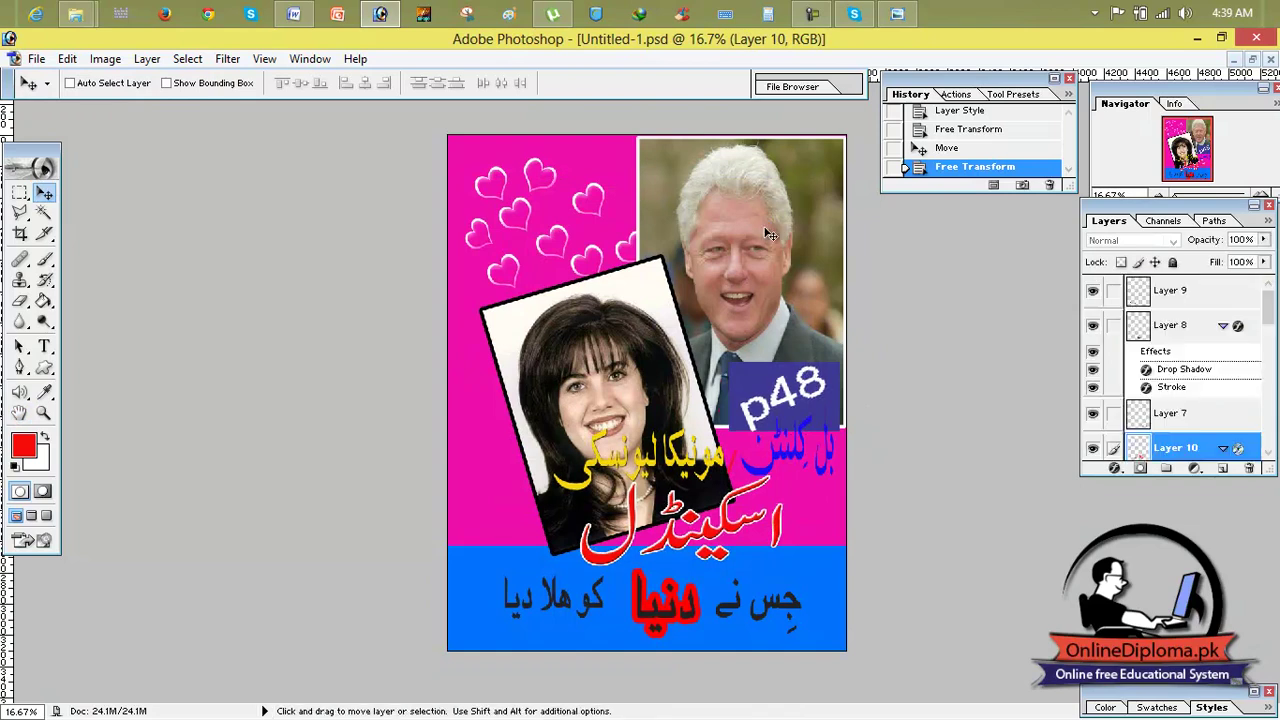
Save Untitled-1.psd and close it
left_click(36, 58)
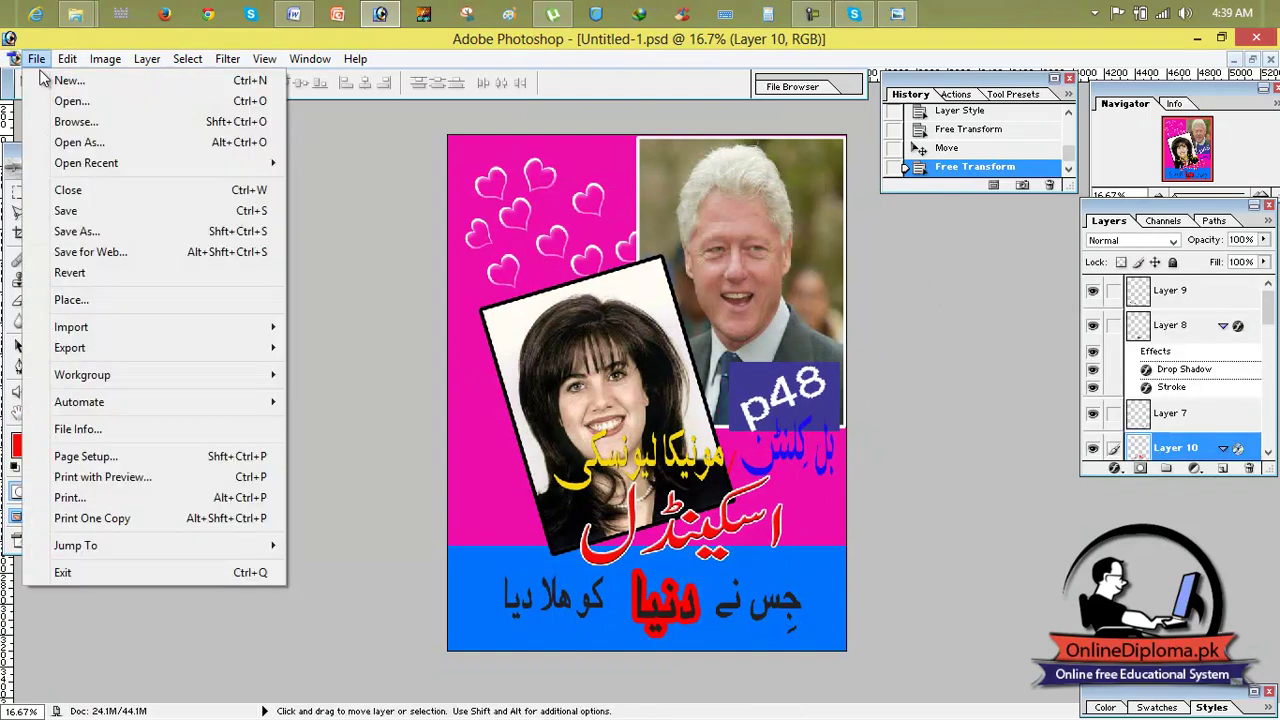
left_click(68, 210)
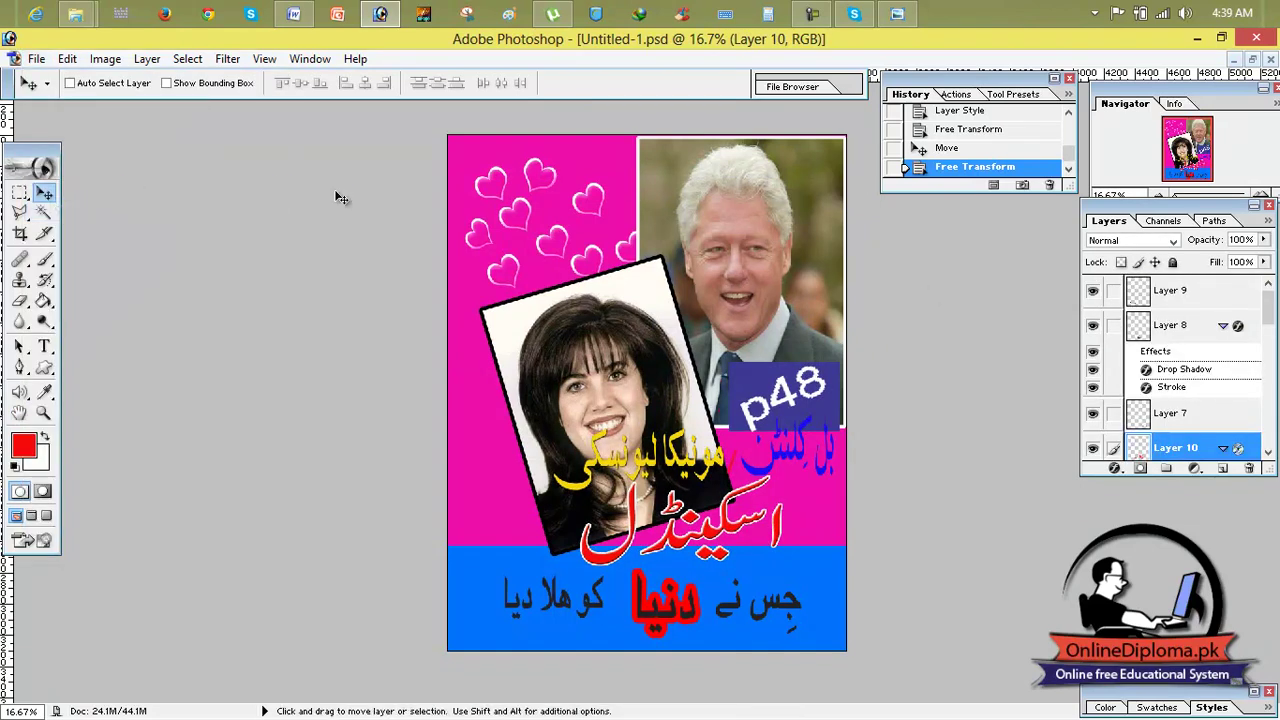
left_click(1270, 59)
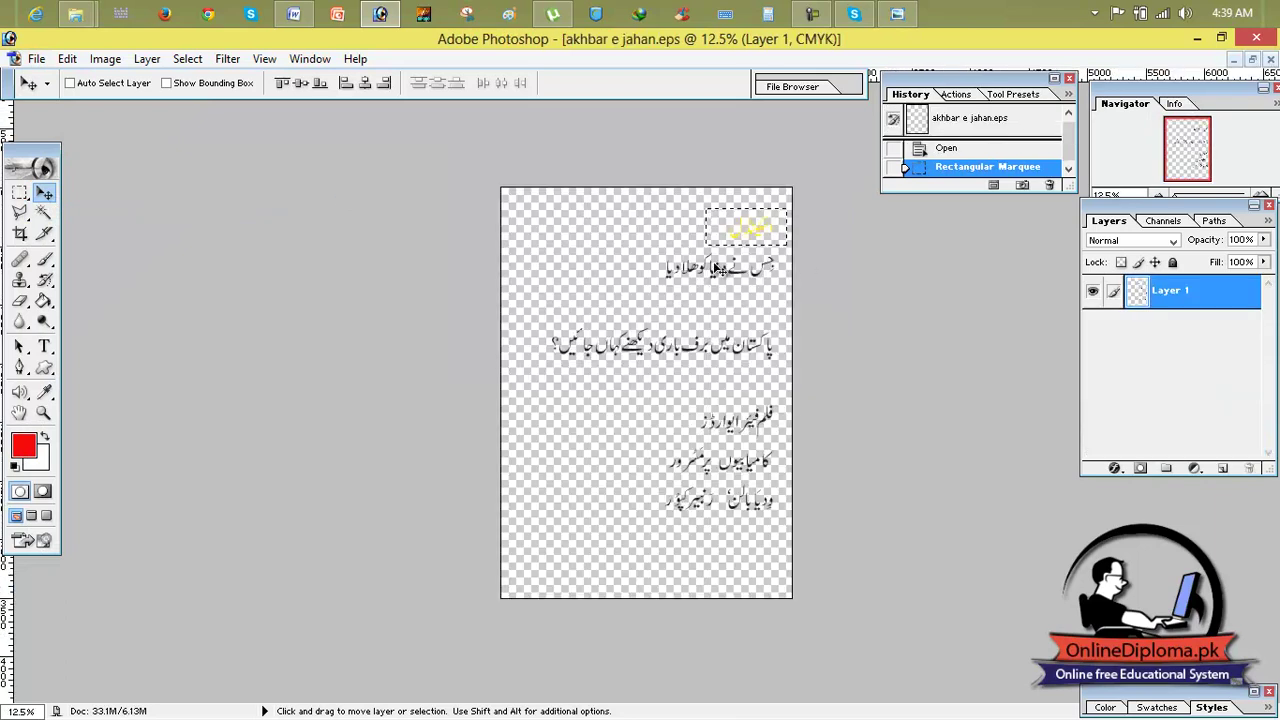
left_click(36, 58)
left_click(45, 97)
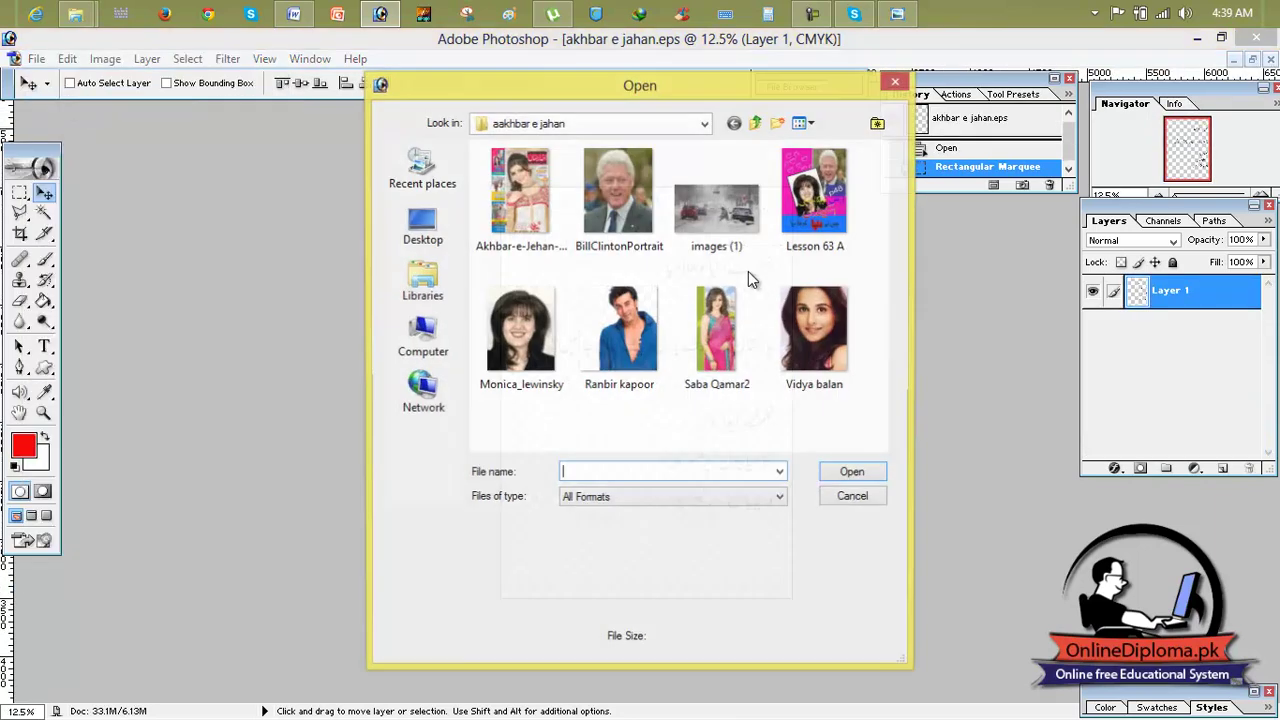
left_click(896, 84)
Create a new Letter document, 8.5 x 11 inches at 300 pixels/inch in RGB Color, and maximize its window
left_click(37, 59)
left_click(62, 81)
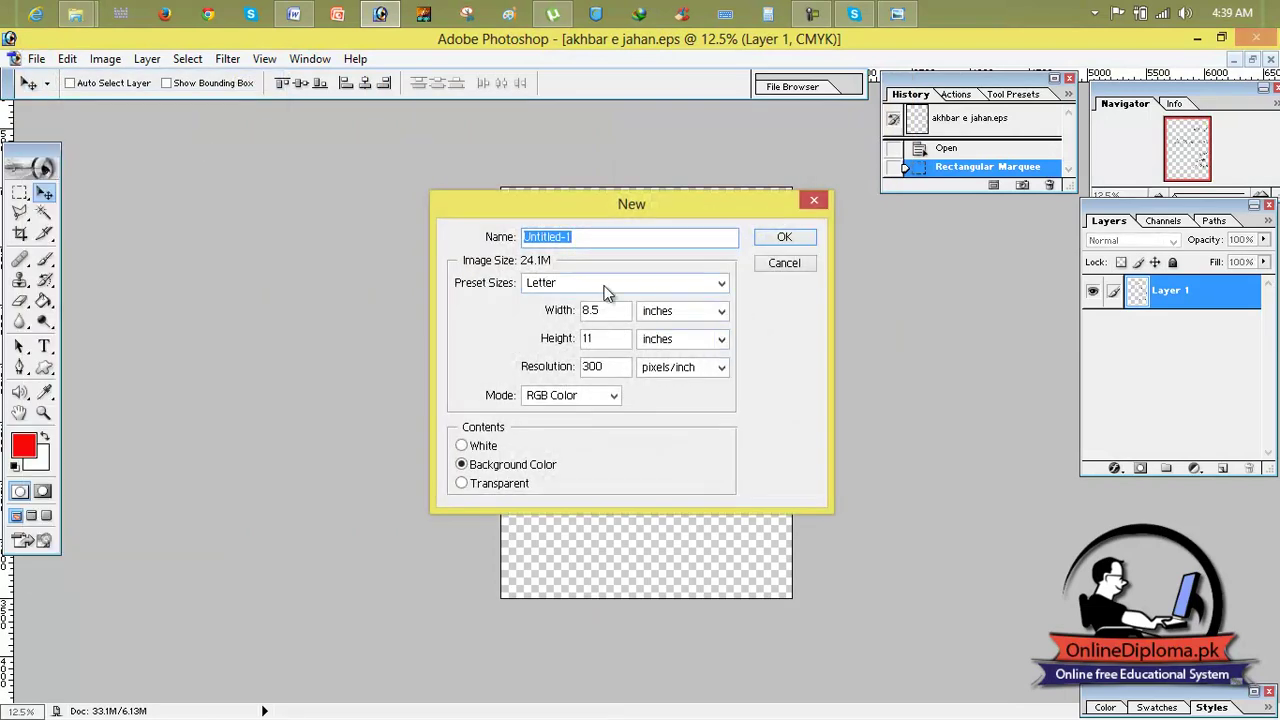
left_click(783, 240)
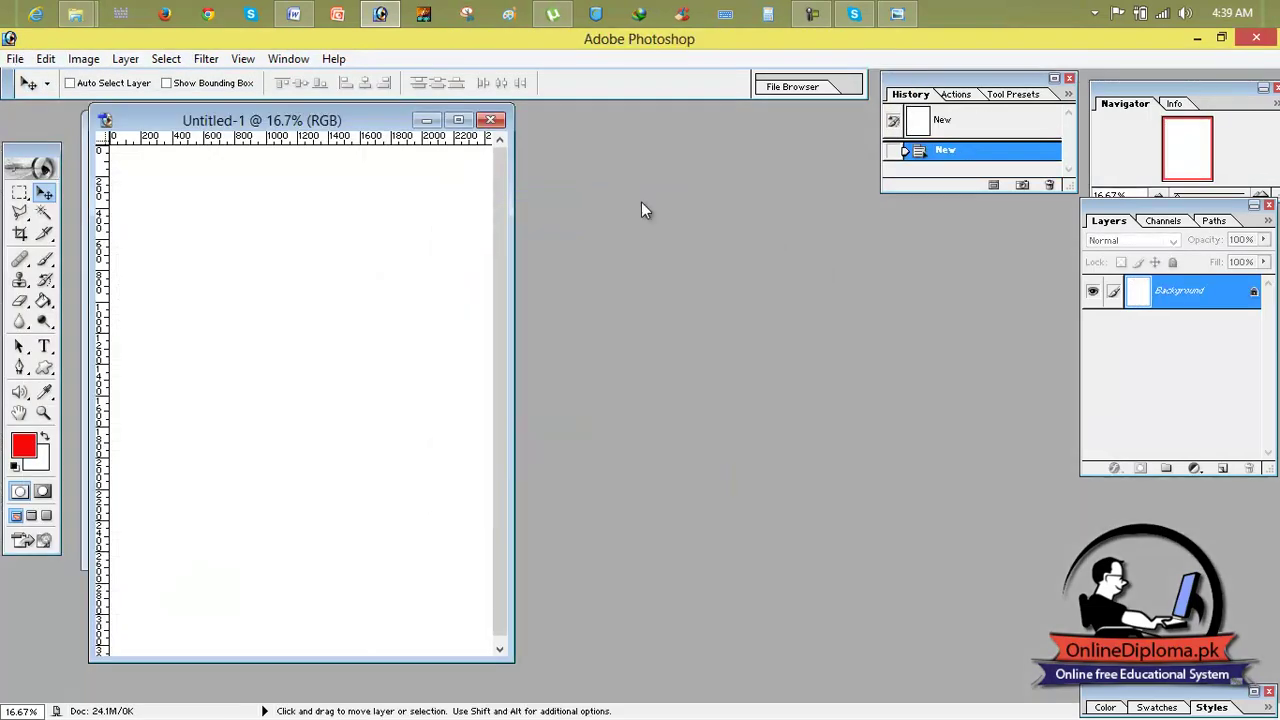
left_click(464, 120)
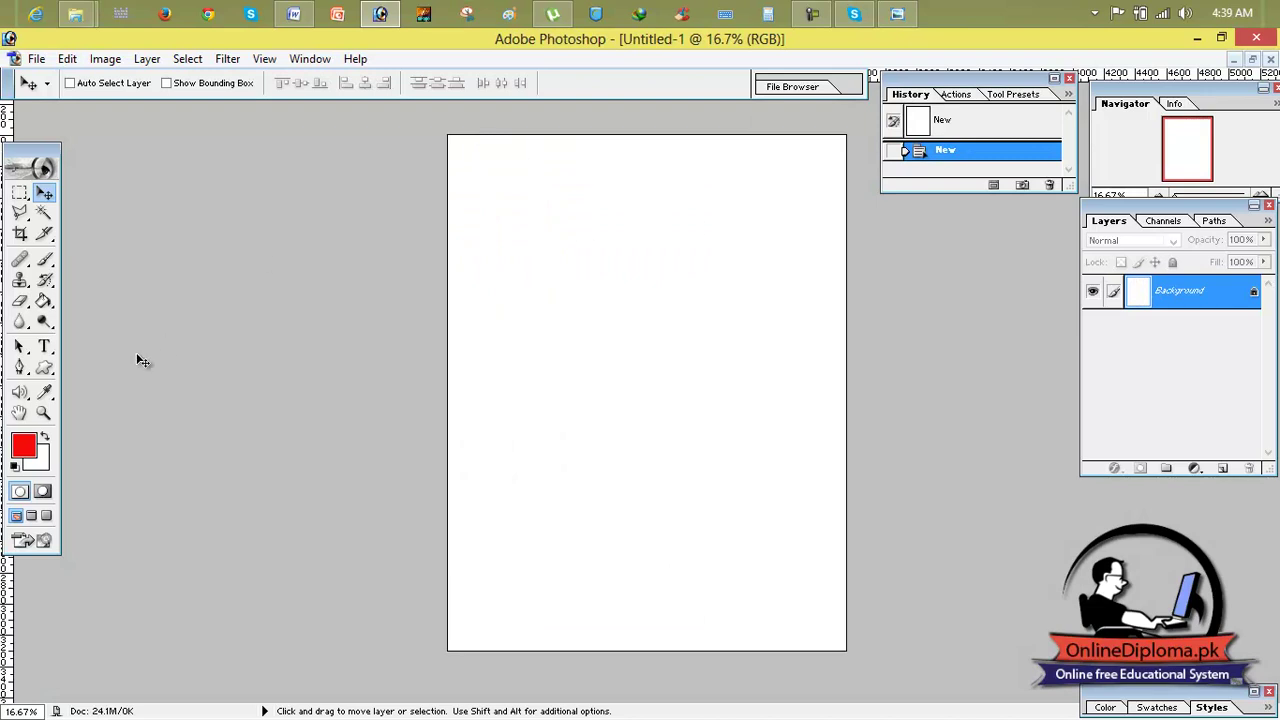
Choose a golden yellow foreground colour and fill the new document's background with it
left_click(22, 446)
left_click_drag(962, 390, 962, 450)
left_click(1095, 240)
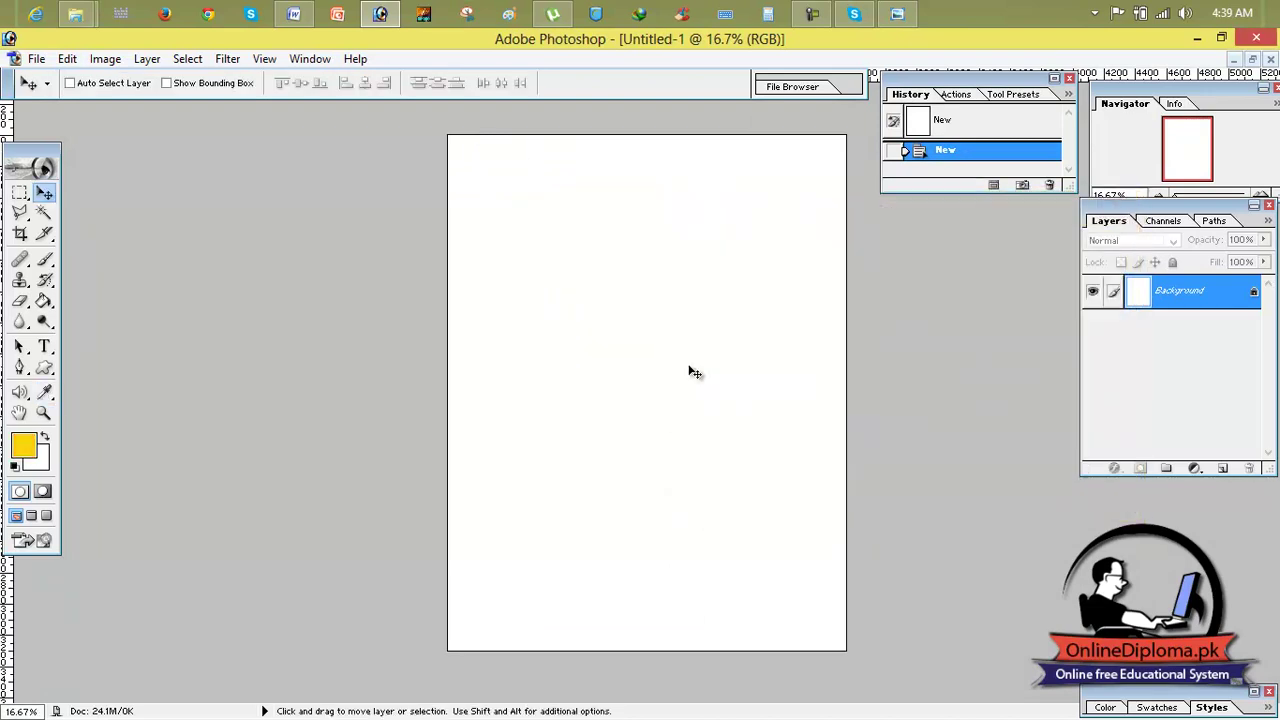
key("alt+BackSpace")
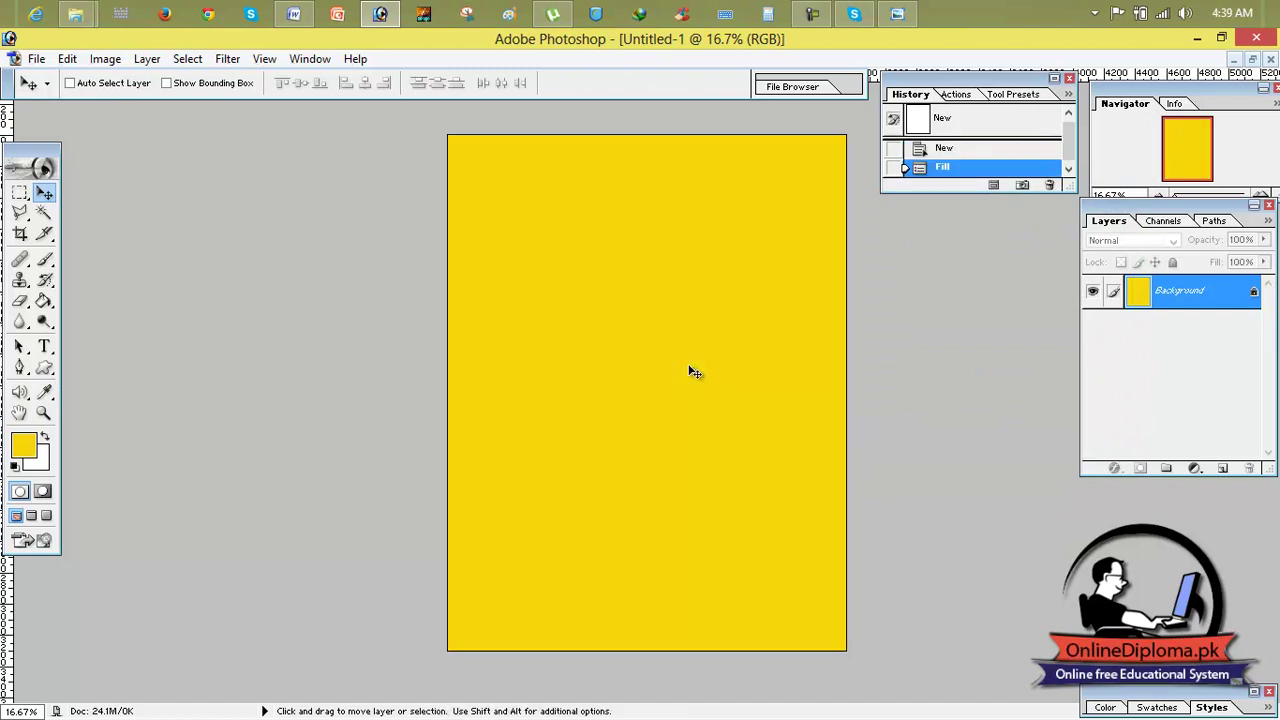
Open images (1).jpg, the snowy street photo, from the aakhbar e jahan folder
left_click(36, 58)
left_click(59, 98)
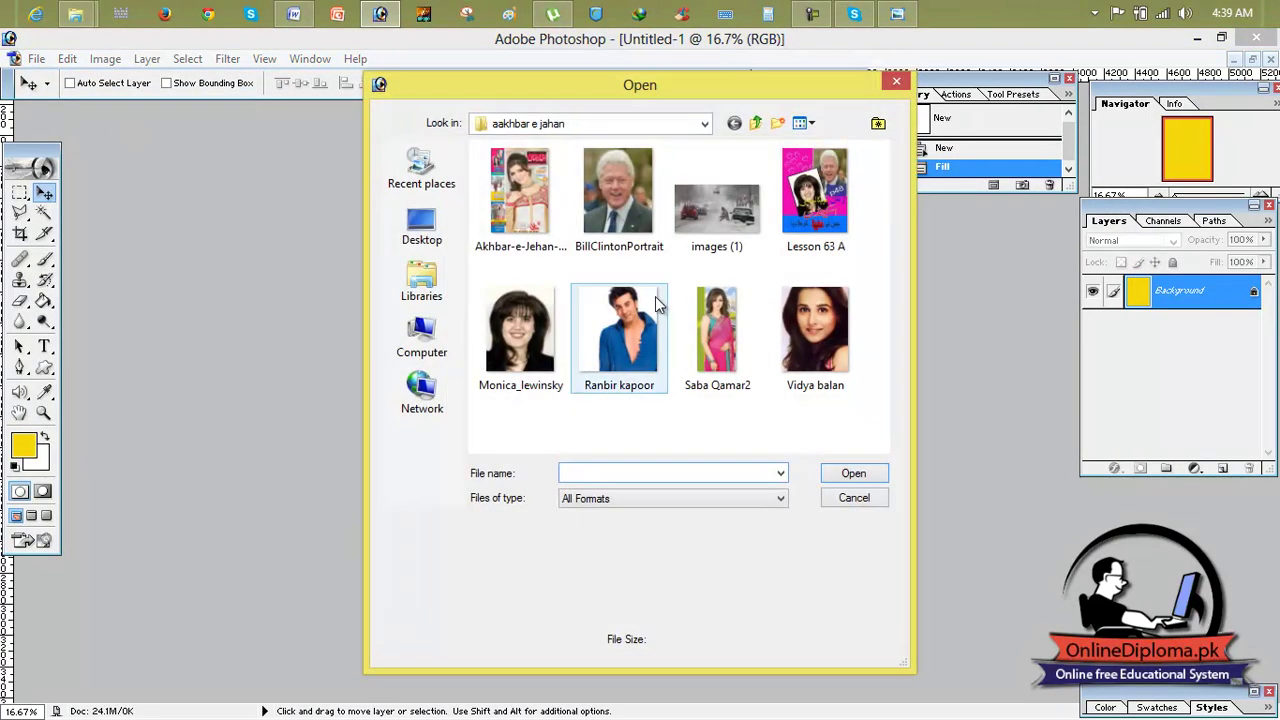
double_click(744, 218)
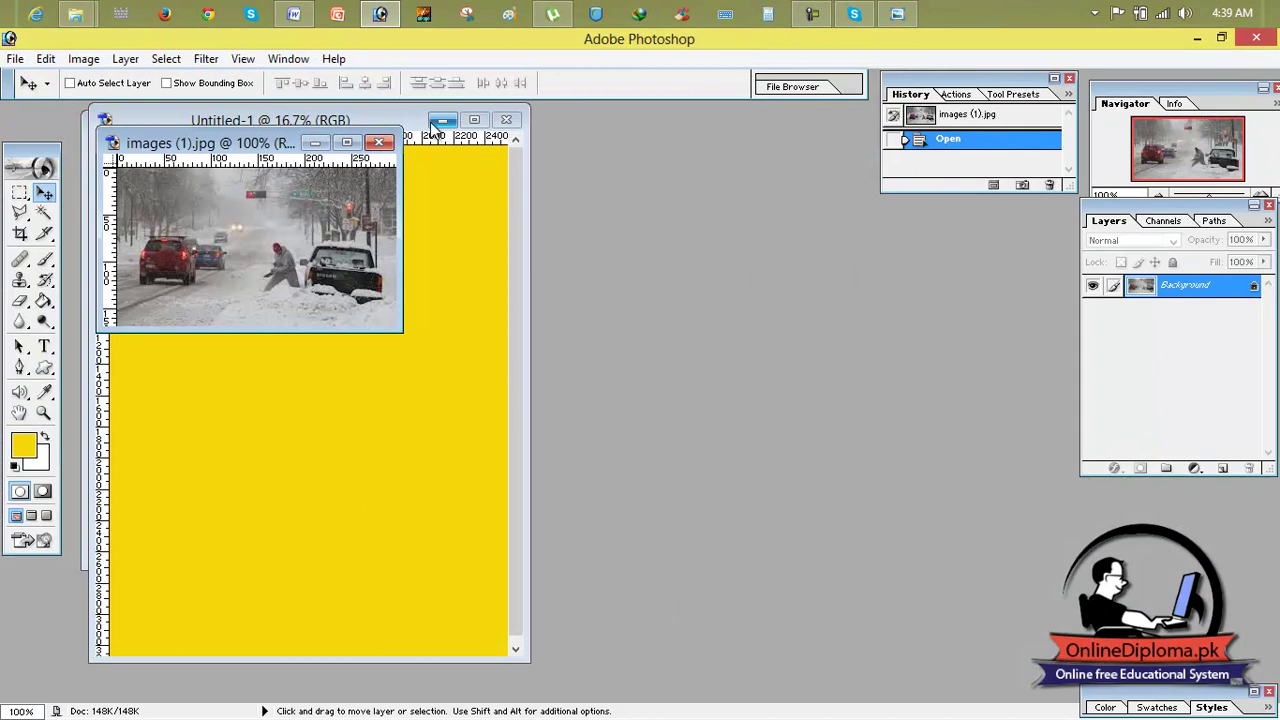
Copy the snowy street photo into Untitled-1, maximize that document, and place the photo in the page's upper-left corner
left_click_drag(340, 213, 468, 300)
left_click(474, 120)
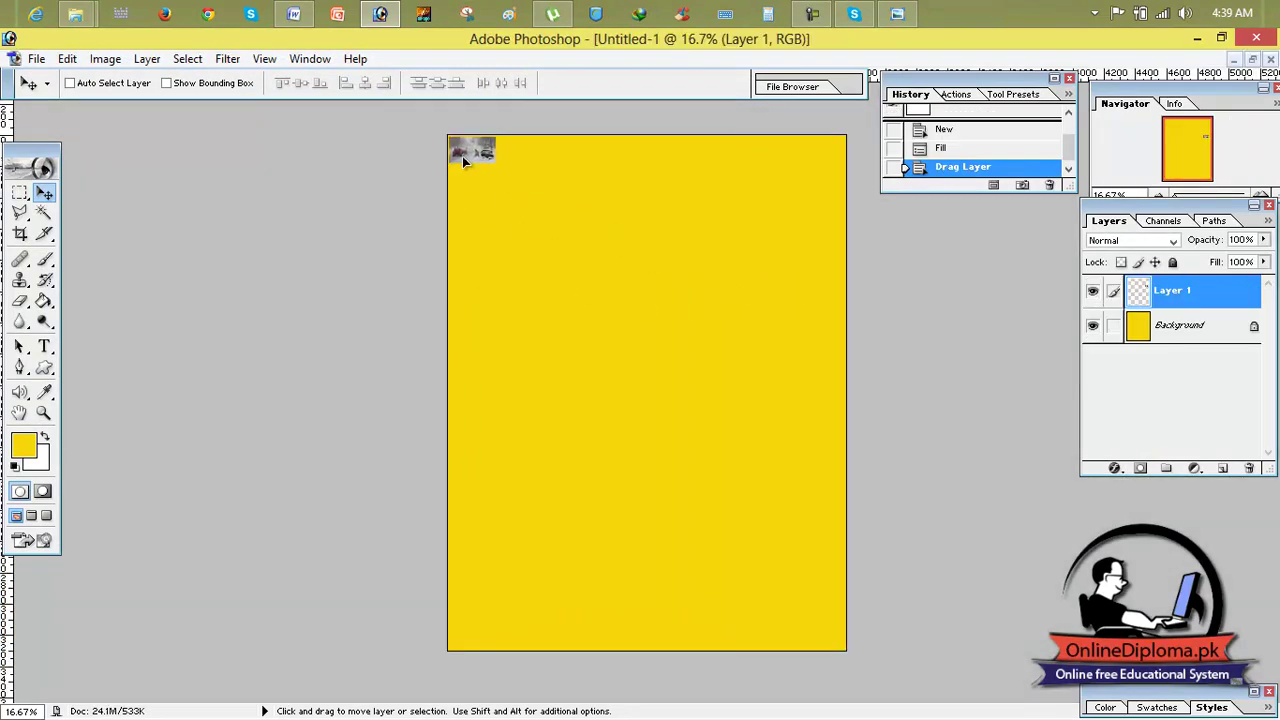
left_click(897, 16)
left_click(897, 16)
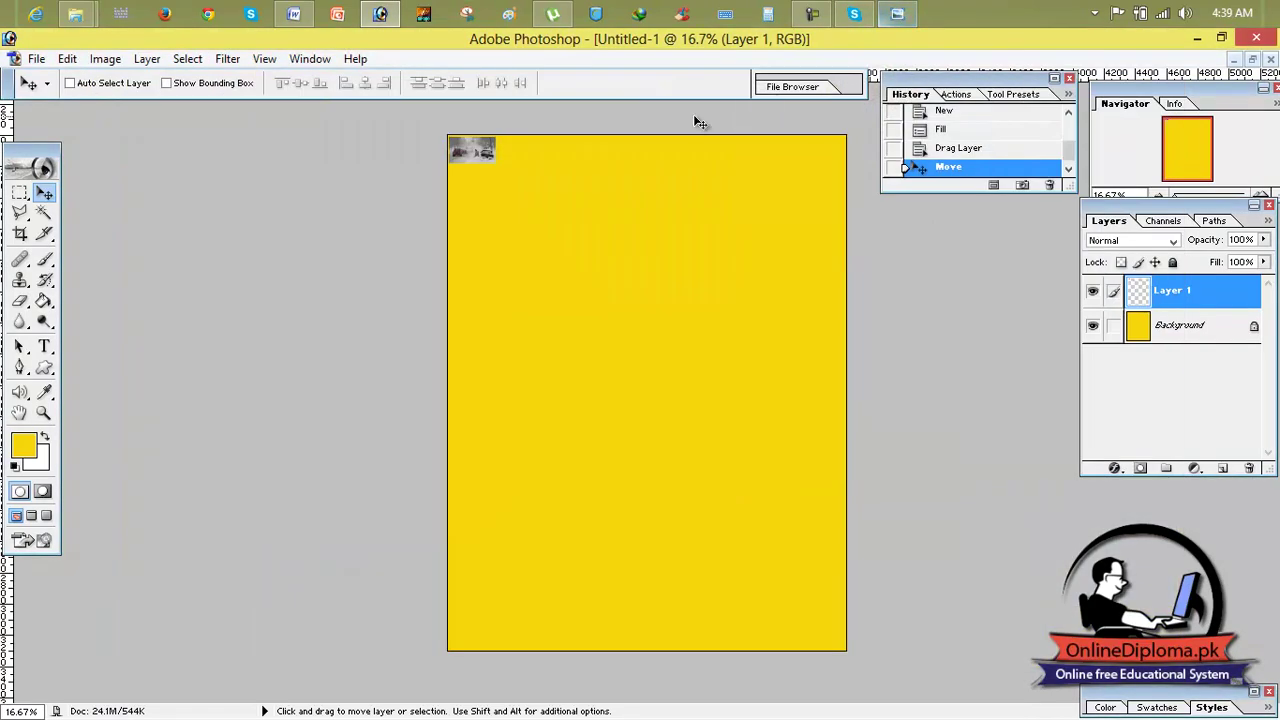
Scale the snowy street photo to about 877% wide and 1254% high so it covers the upper part of the page
key("ctrl+t")
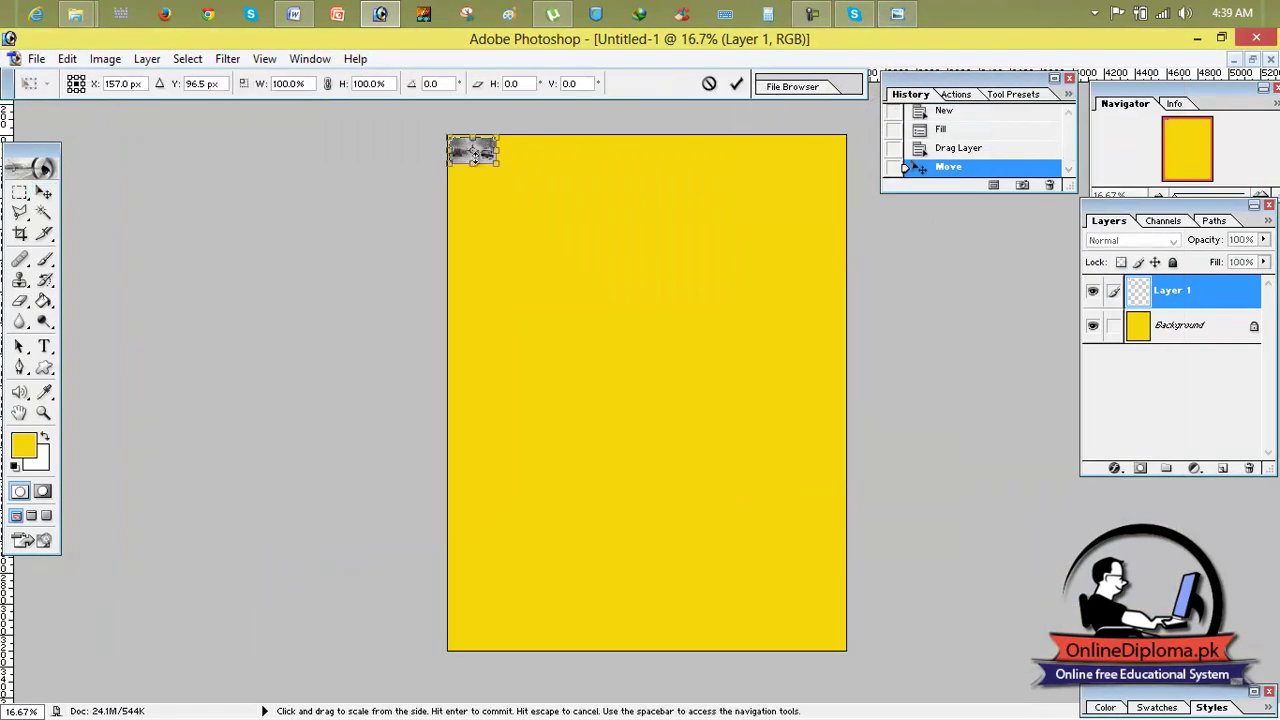
left_click_drag(494, 160, 846, 449)
left_click_drag(751, 370, 746, 351)
left_click_drag(840, 313, 856, 296)
left_click_drag(648, 436, 647, 451)
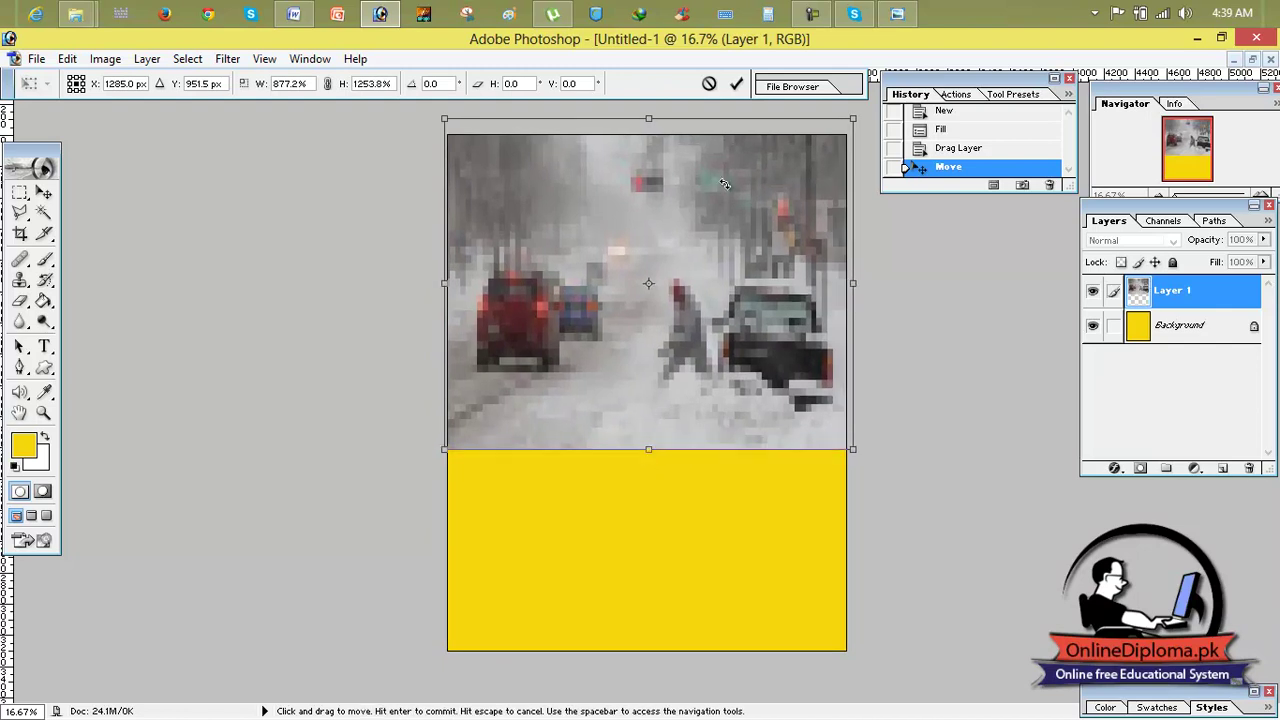
left_click(737, 84)
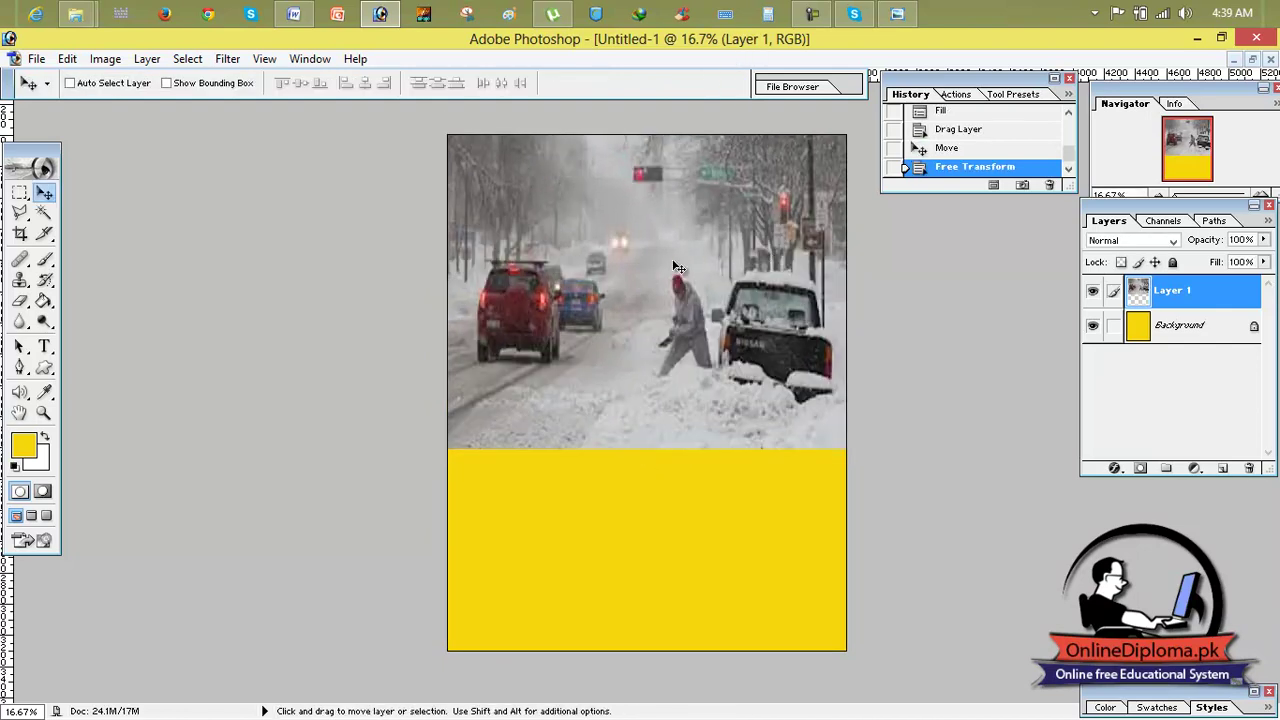
Check the reference magazine cover and shift the snowy street photo slightly down the page
mouse_move(671, 266)
left_mouse_down()
mouse_move(671, 285)
mouse_move(671, 273)
left_mouse_up()
left_click(895, 16)
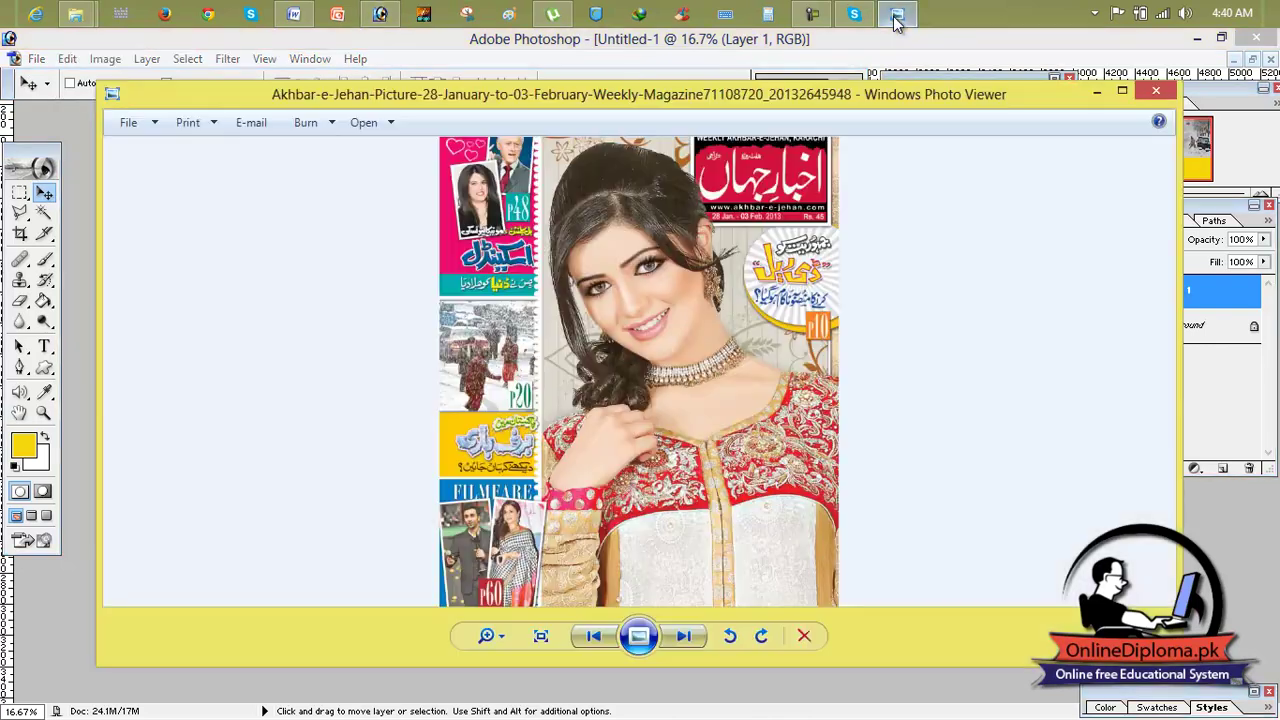
left_click(895, 16)
left_click_drag(727, 264, 725, 285)
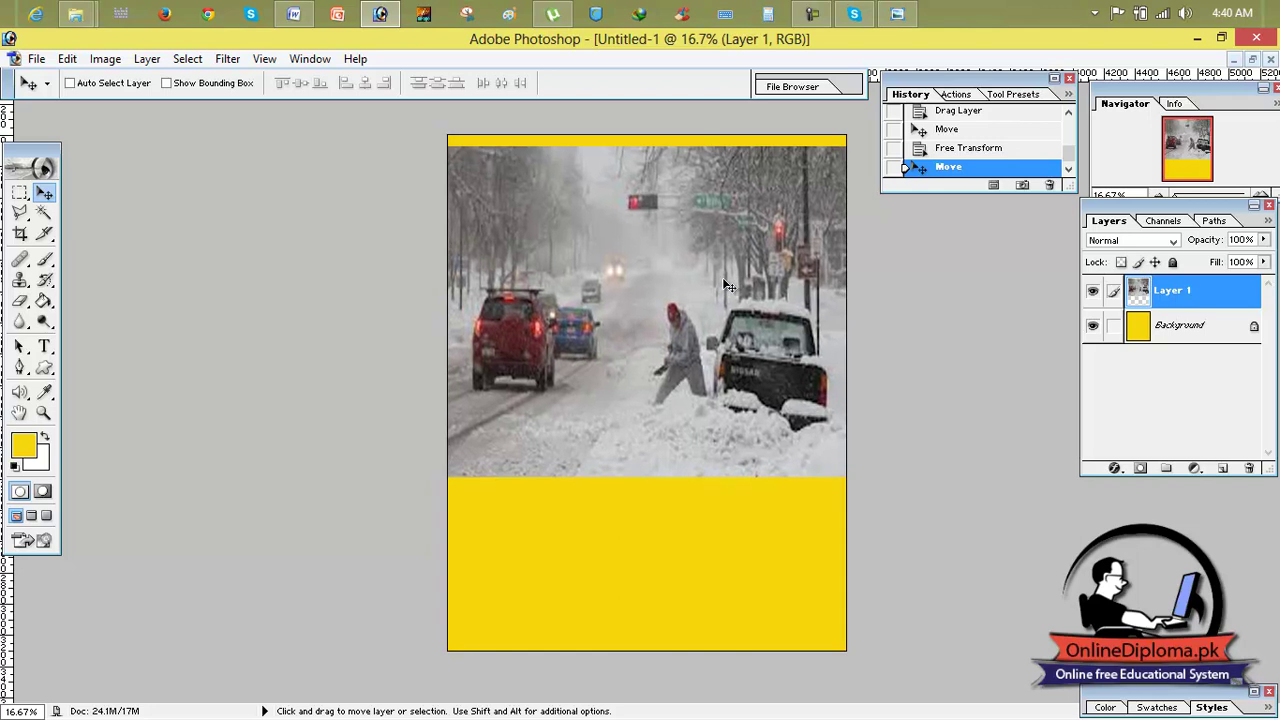
Transform the photo to about 98.6% width and 112.5% height, aligned to the page's top edge and spanning its full width
key("ctrl+t")
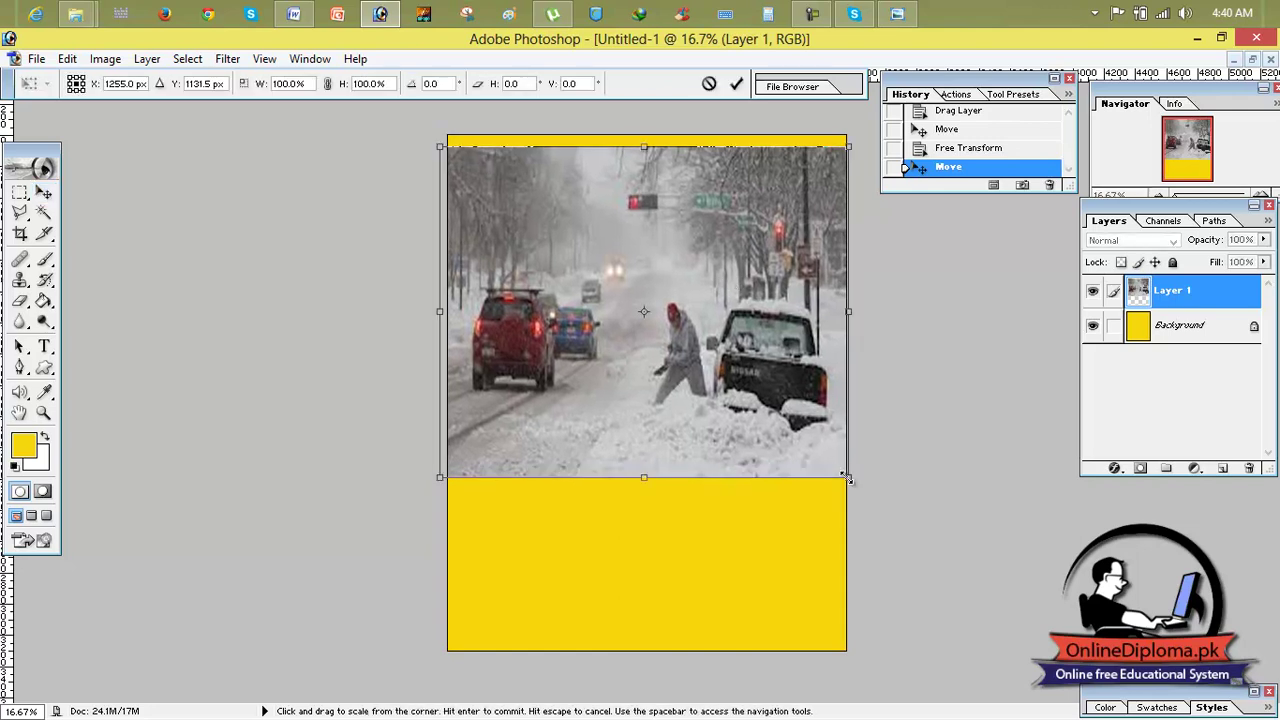
left_click_drag(846, 478, 838, 476)
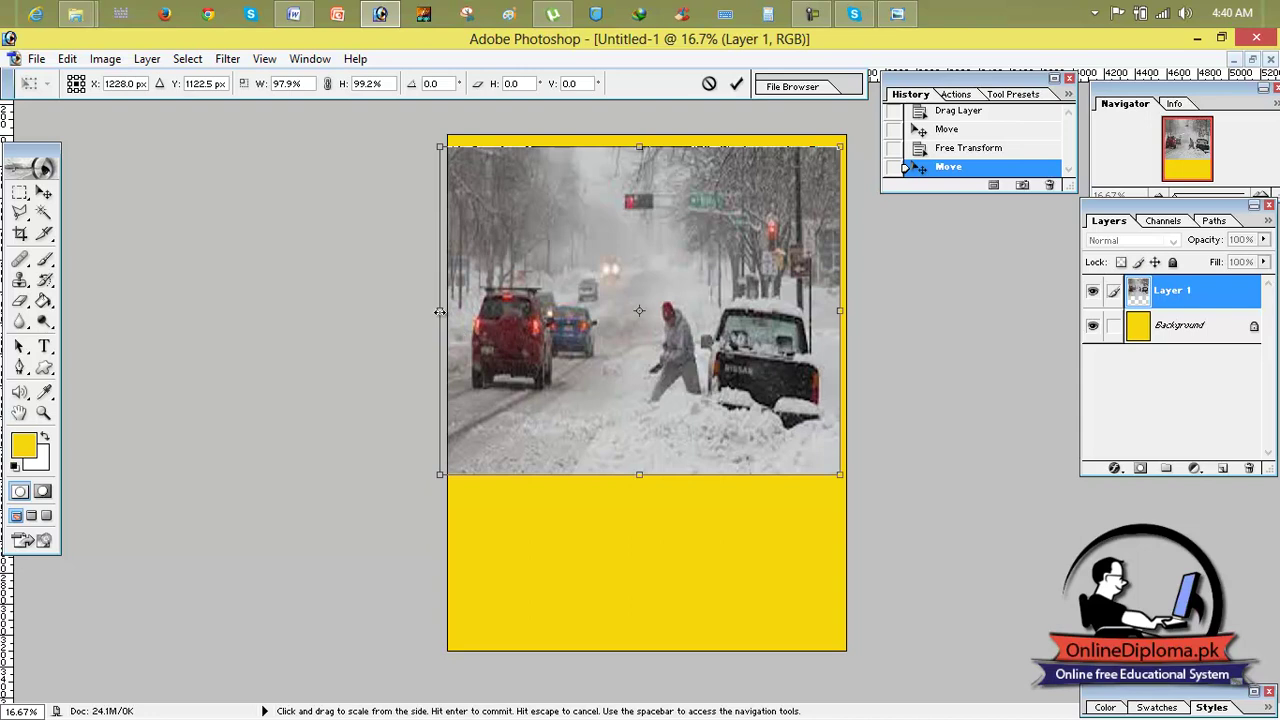
left_click_drag(440, 310, 449, 314)
left_click_drag(561, 332, 555, 319)
left_click_drag(838, 463, 847, 507)
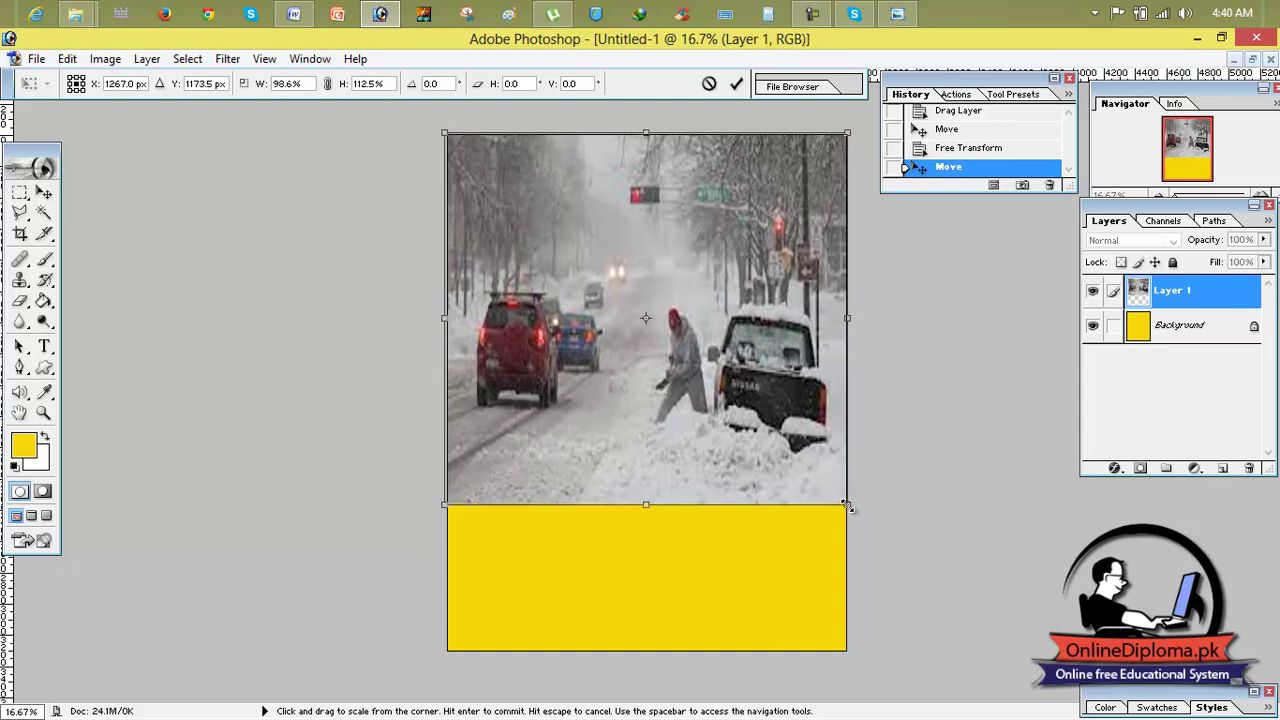
left_click(737, 84)
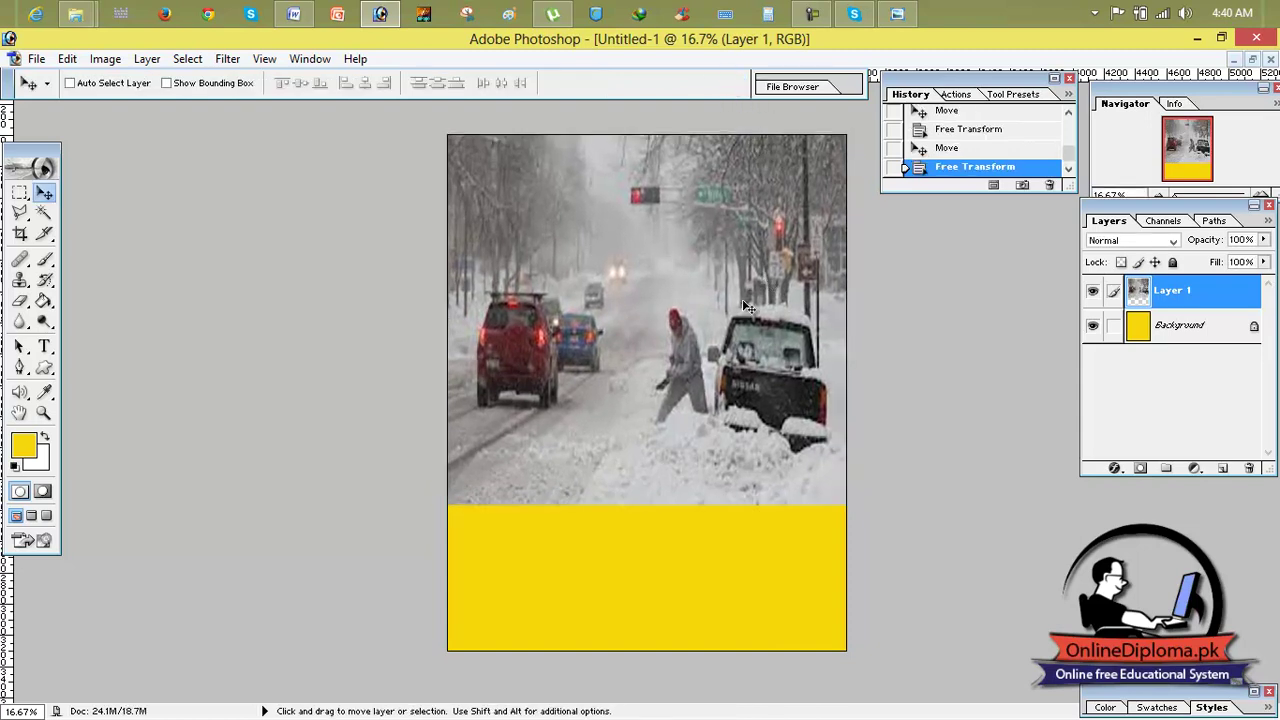
Consult the reference cover and add the text "P20" over the snow in the lower part of the photo
left_click(893, 12)
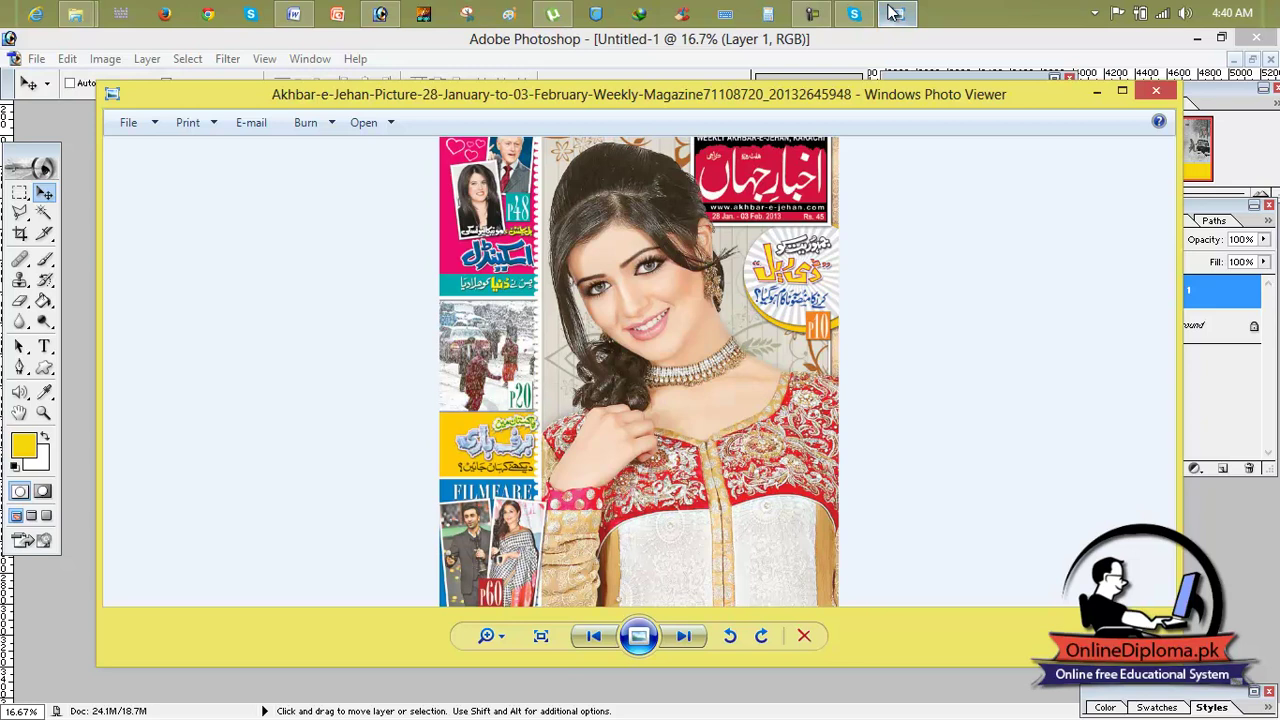
left_click(893, 12)
left_click(45, 347)
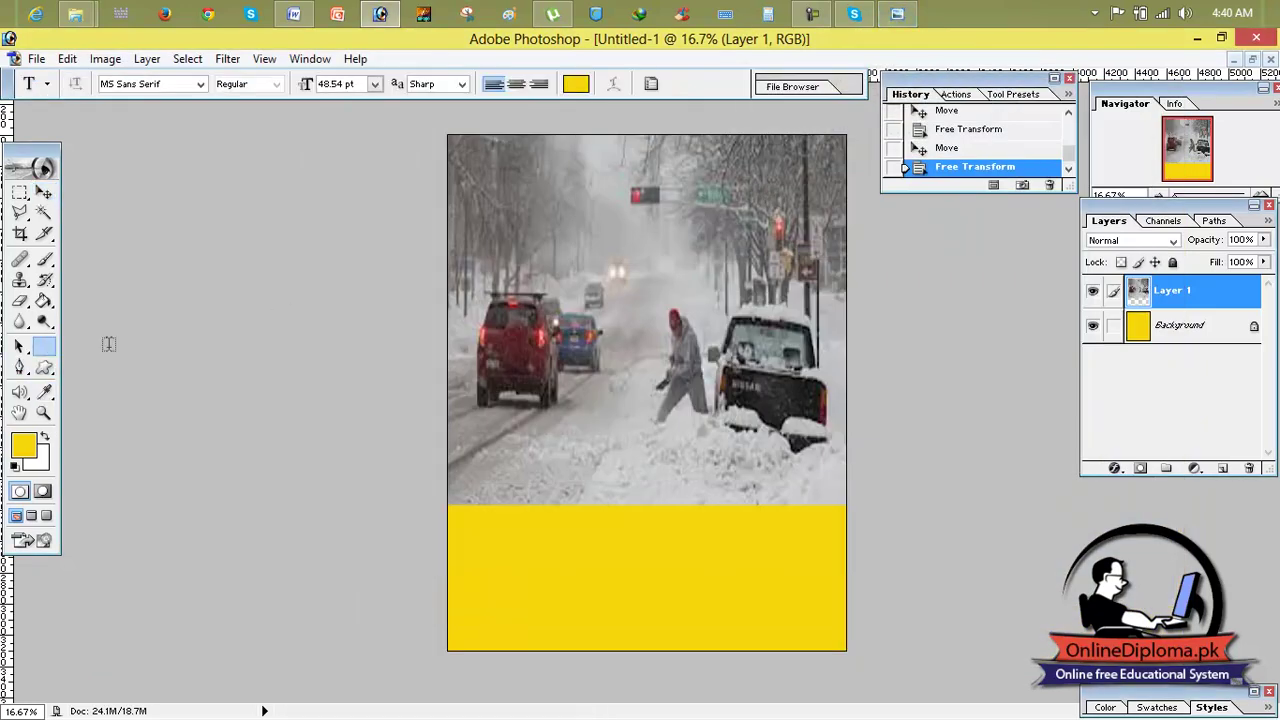
left_click(574, 443)
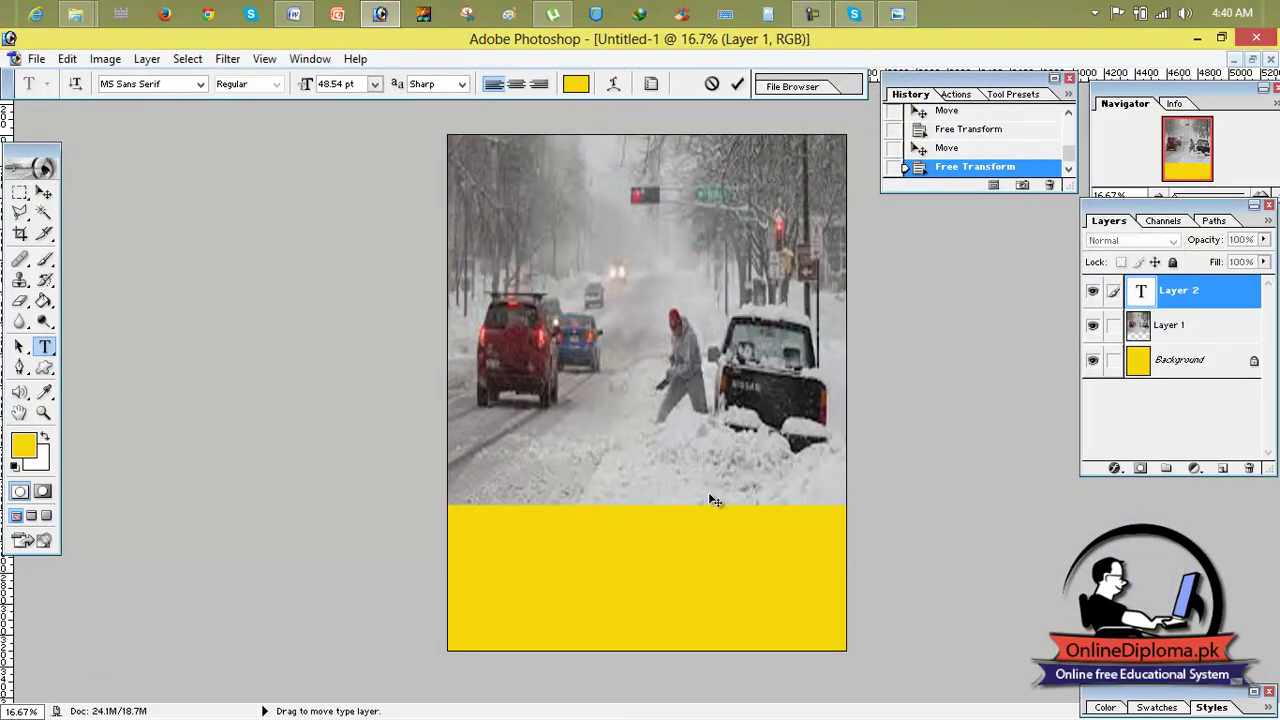
type("P20")
left_click(585, 425)
key("BackSpace")
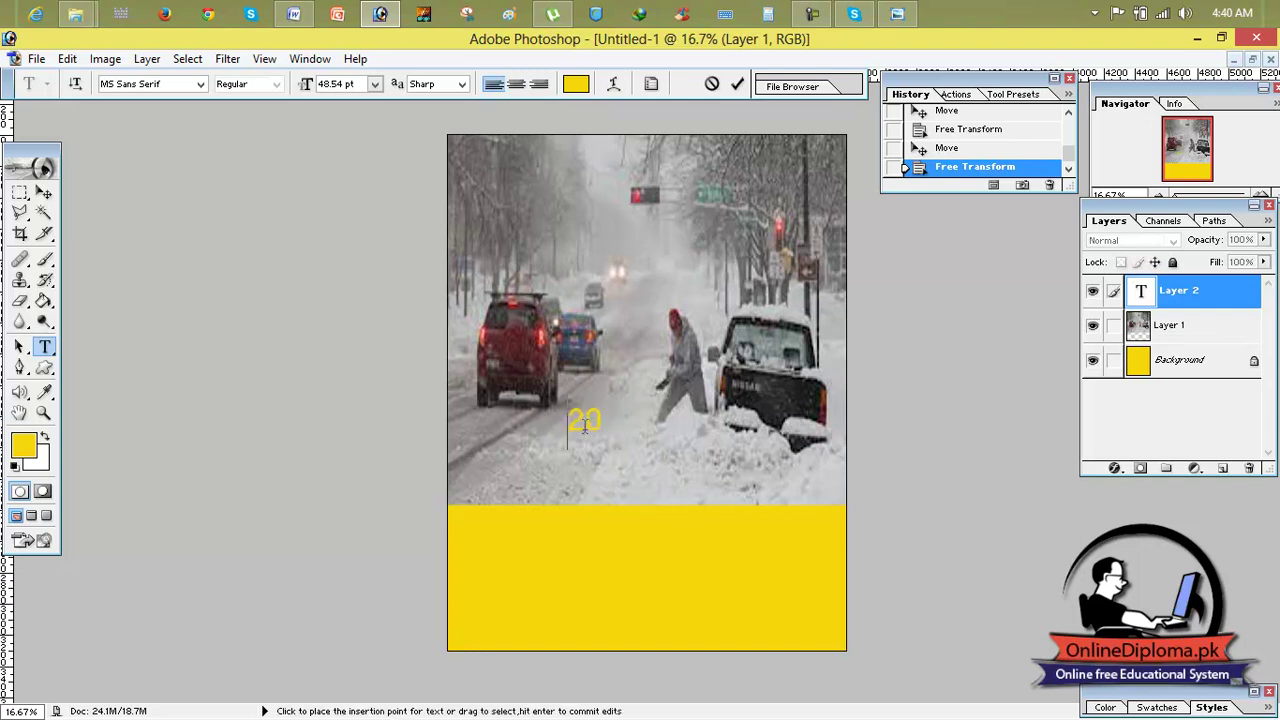
left_click_drag(646, 427, 641, 427)
Change the font of the whole "P20" text to MV Boli
key("ctrl+a")
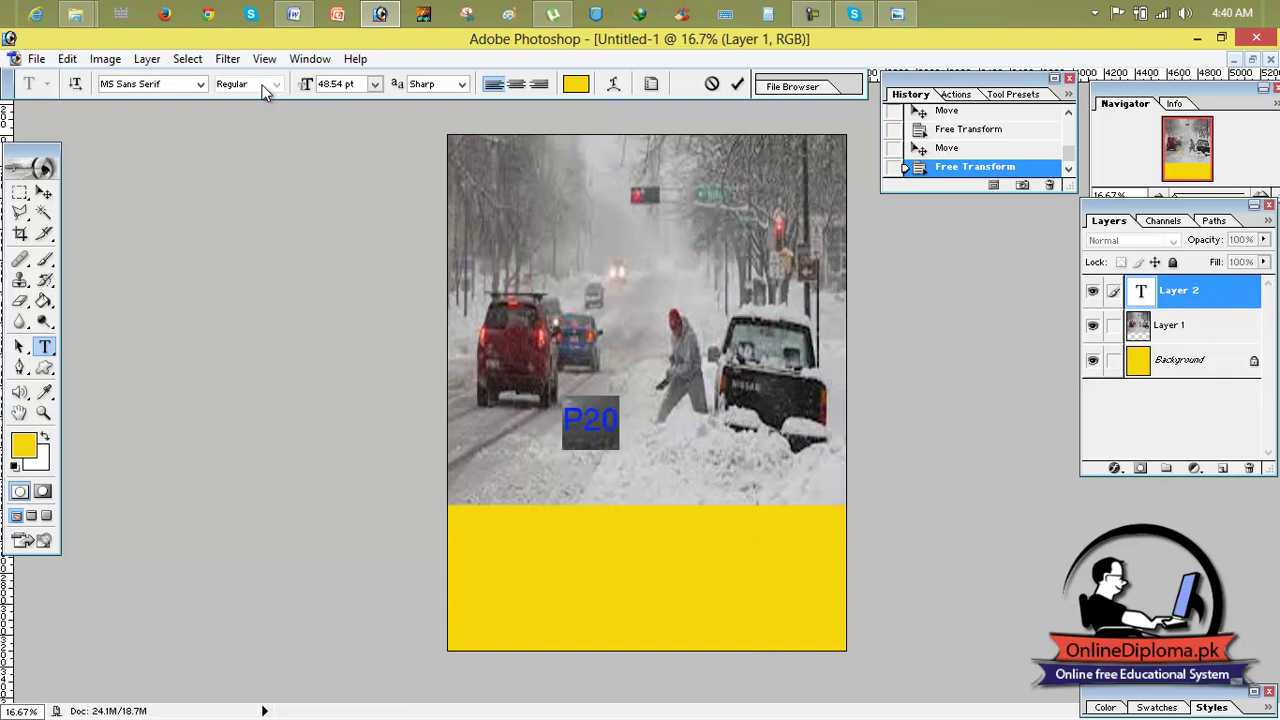
left_click(178, 88)
left_click(200, 84)
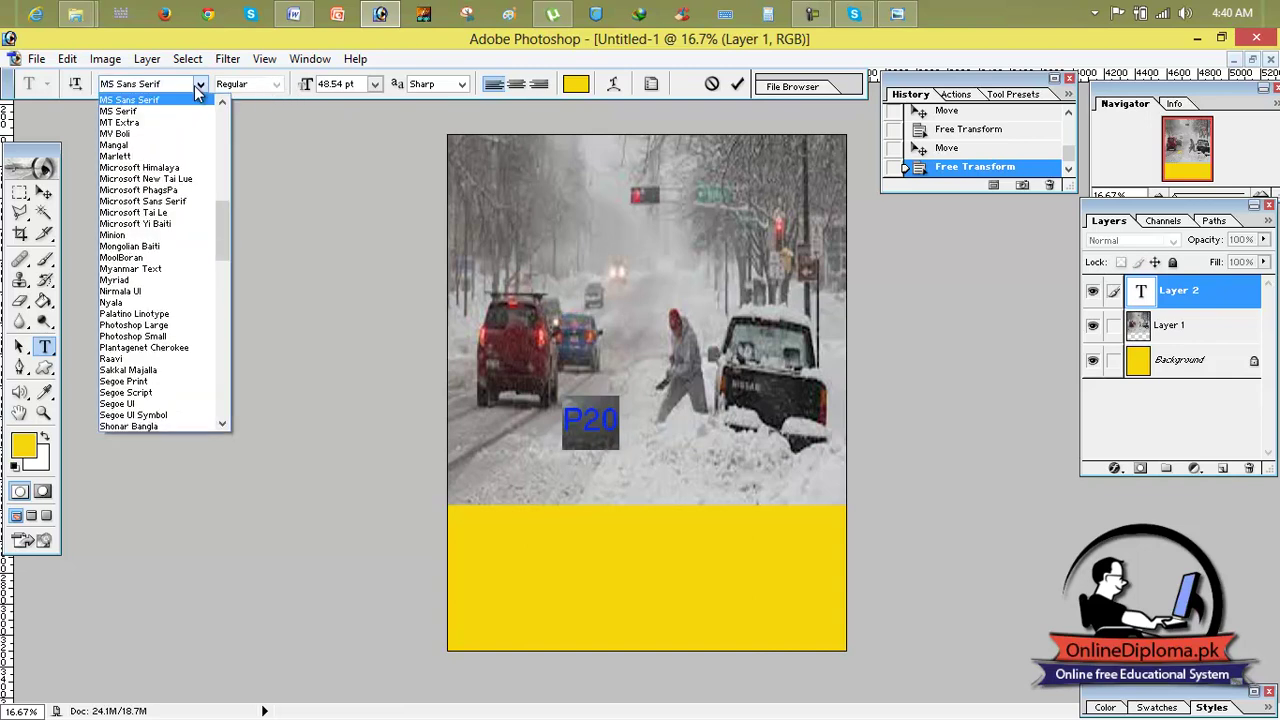
left_click(151, 130)
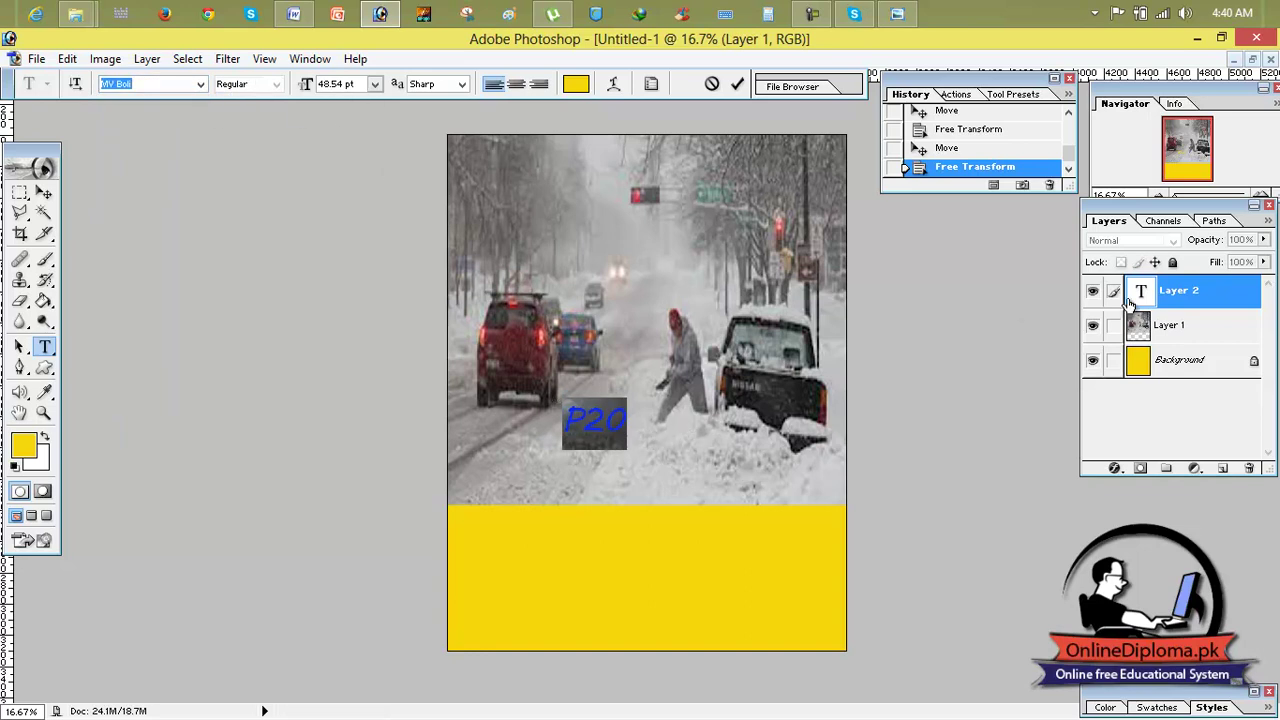
On a new layer, create a rectangle over the photo's lower-right area filled with blue #390BE1, and clear the selection
left_click(1222, 468)
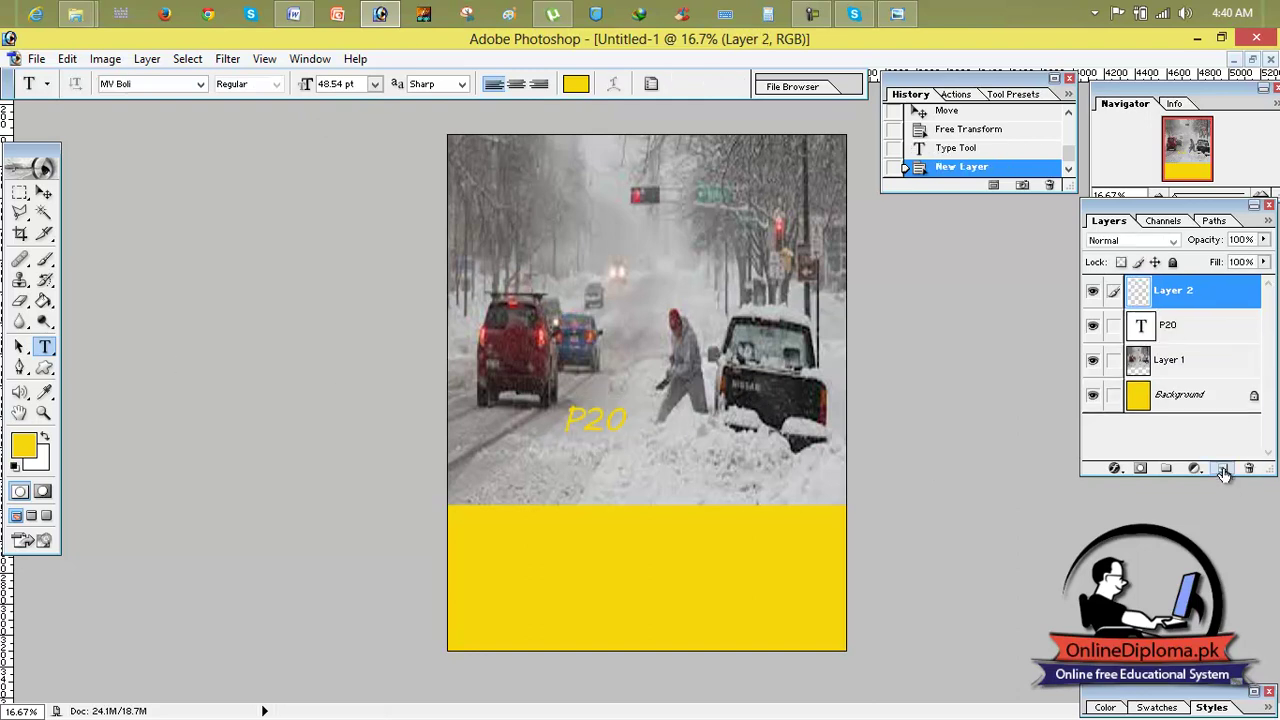
left_click(19, 192)
left_click_drag(794, 491, 808, 504)
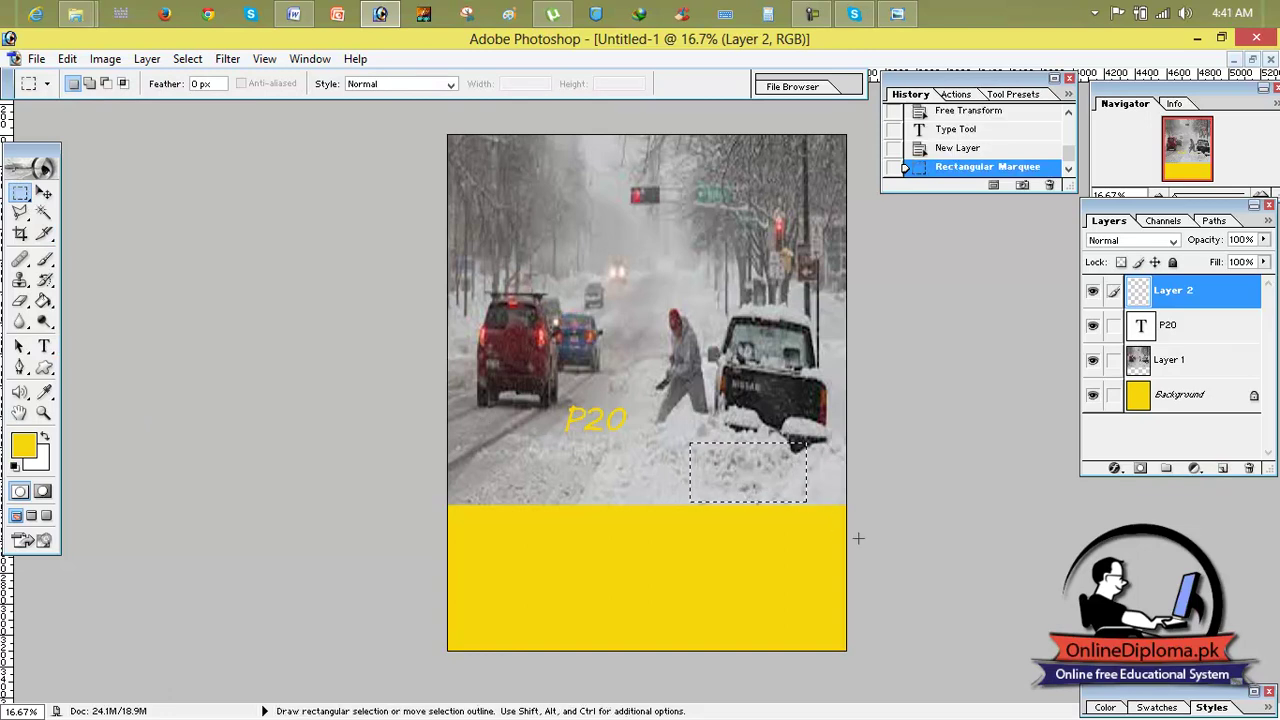
left_click(24, 445)
left_click_drag(950, 450, 944, 316)
left_click(919, 272)
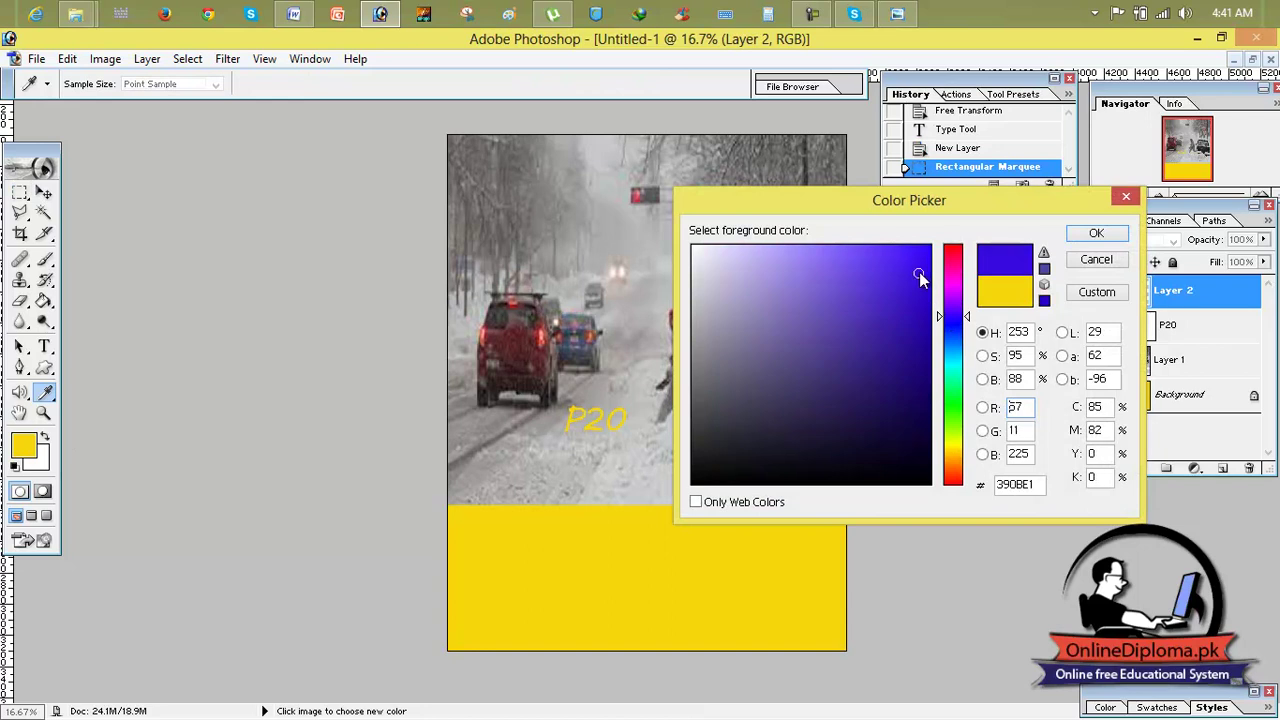
left_click(1094, 235)
key("alt+BackSpace")
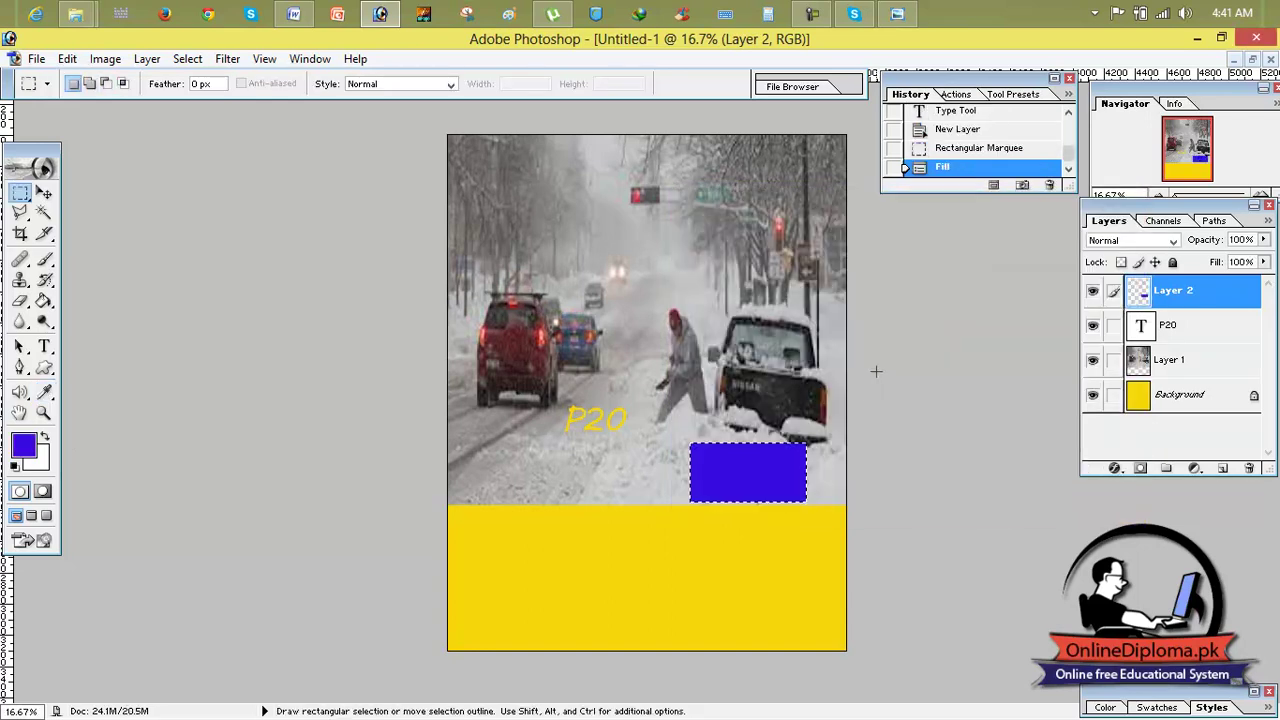
key("ctrl+d")
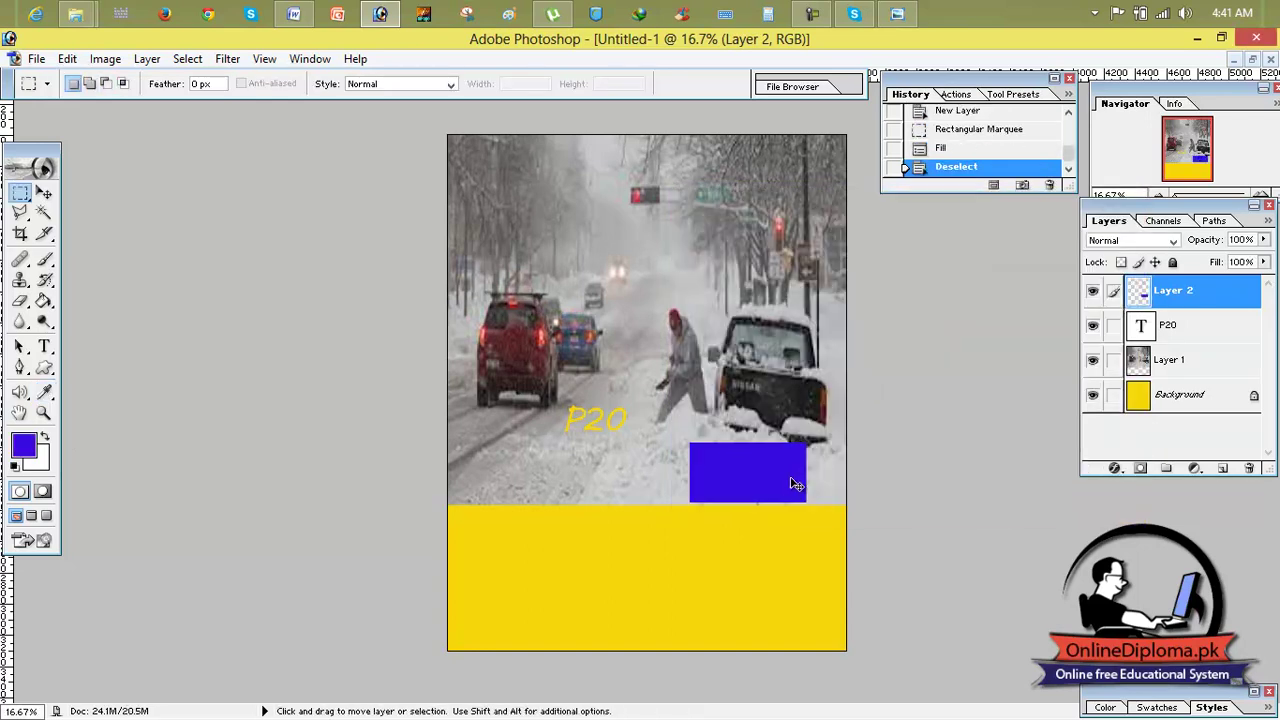
Rotate the blue rectangle to about -16.9°, shift it toward the photo's right edge, and apply the transformation
key("ctrl+t")
mouse_move(810, 436)
left_mouse_down()
mouse_move(789, 421)
mouse_move(805, 452)
left_mouse_up()
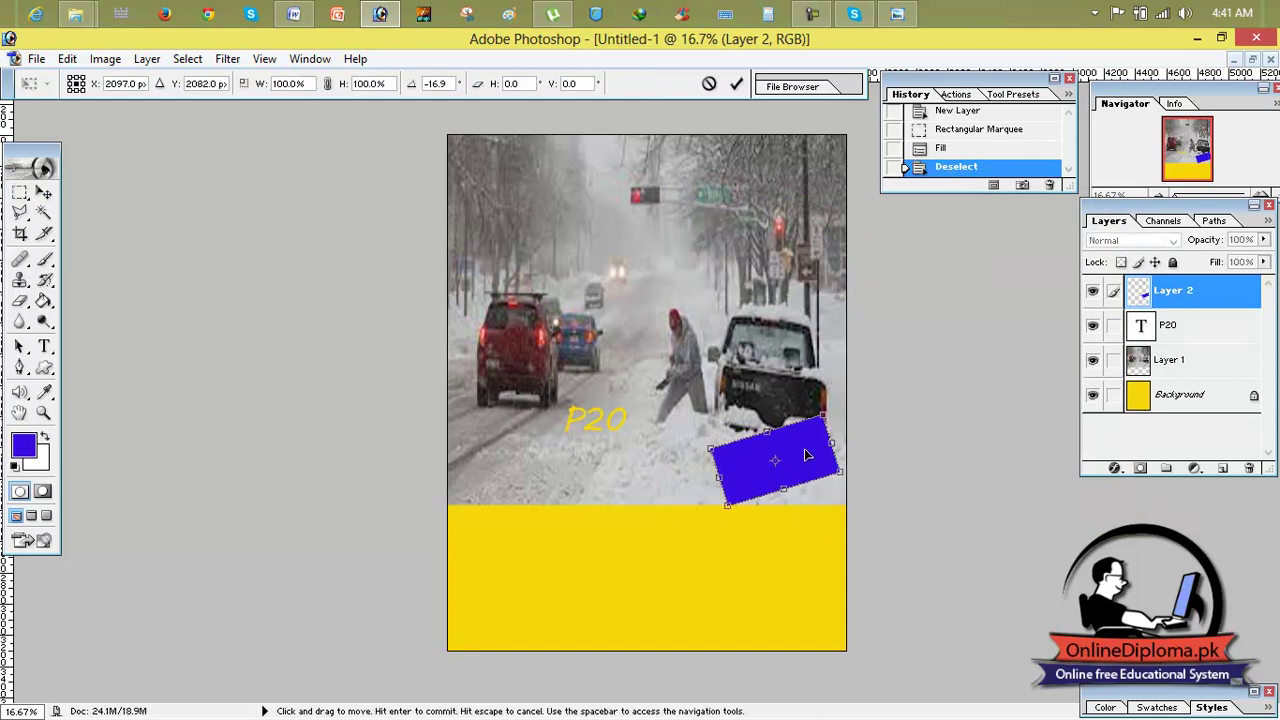
left_click(43, 192)
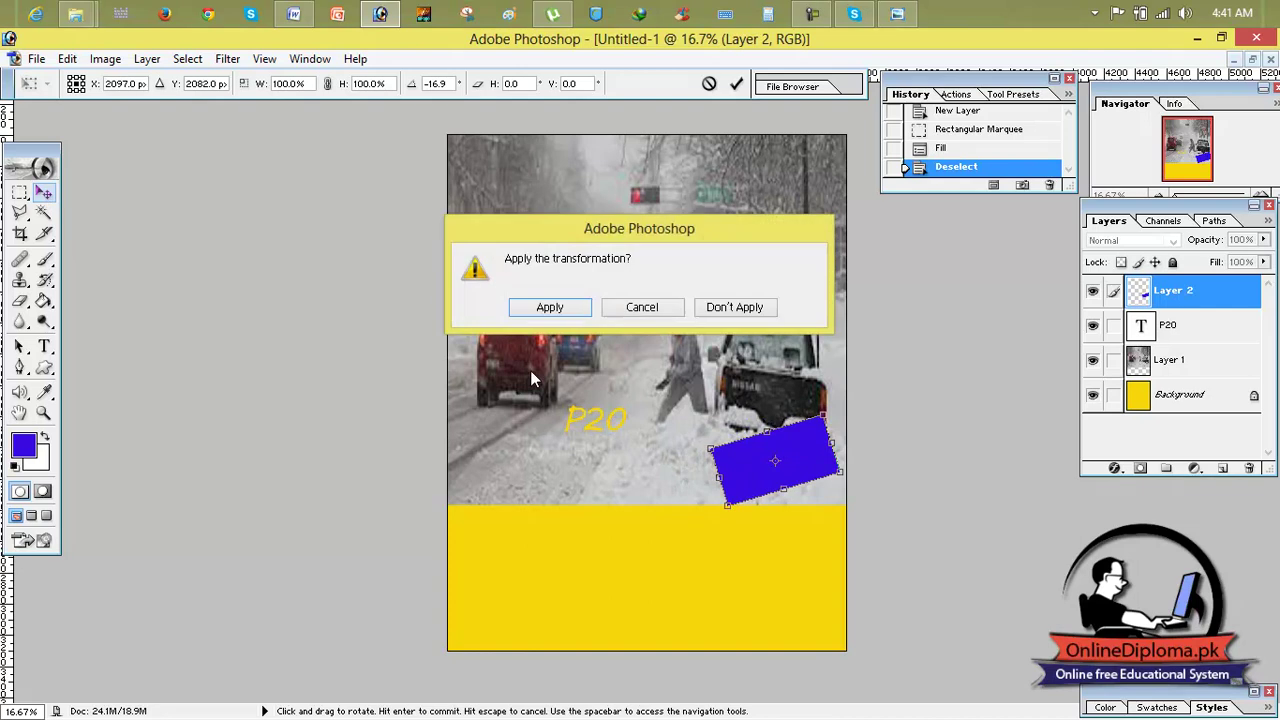
left_click(549, 310)
Move the "P20" text onto the blue rectangle and place its layer above the rectangle's layer
left_click(1163, 330)
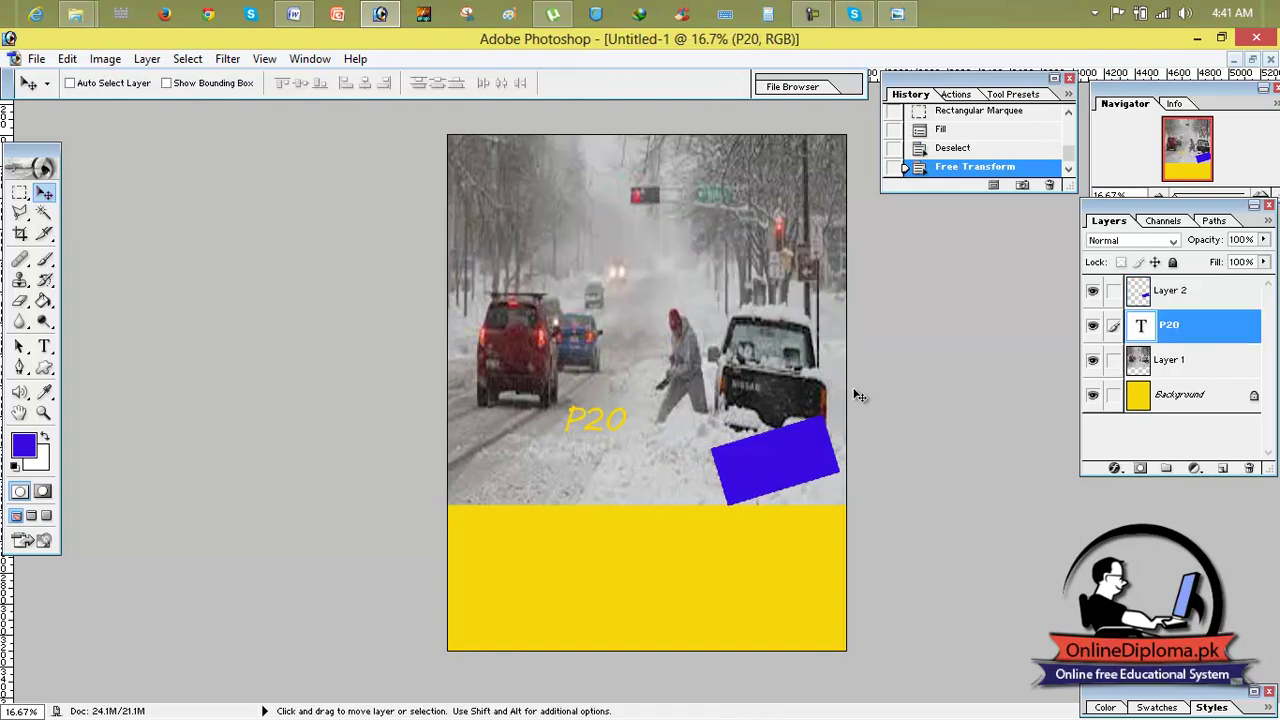
left_click_drag(617, 432, 788, 462)
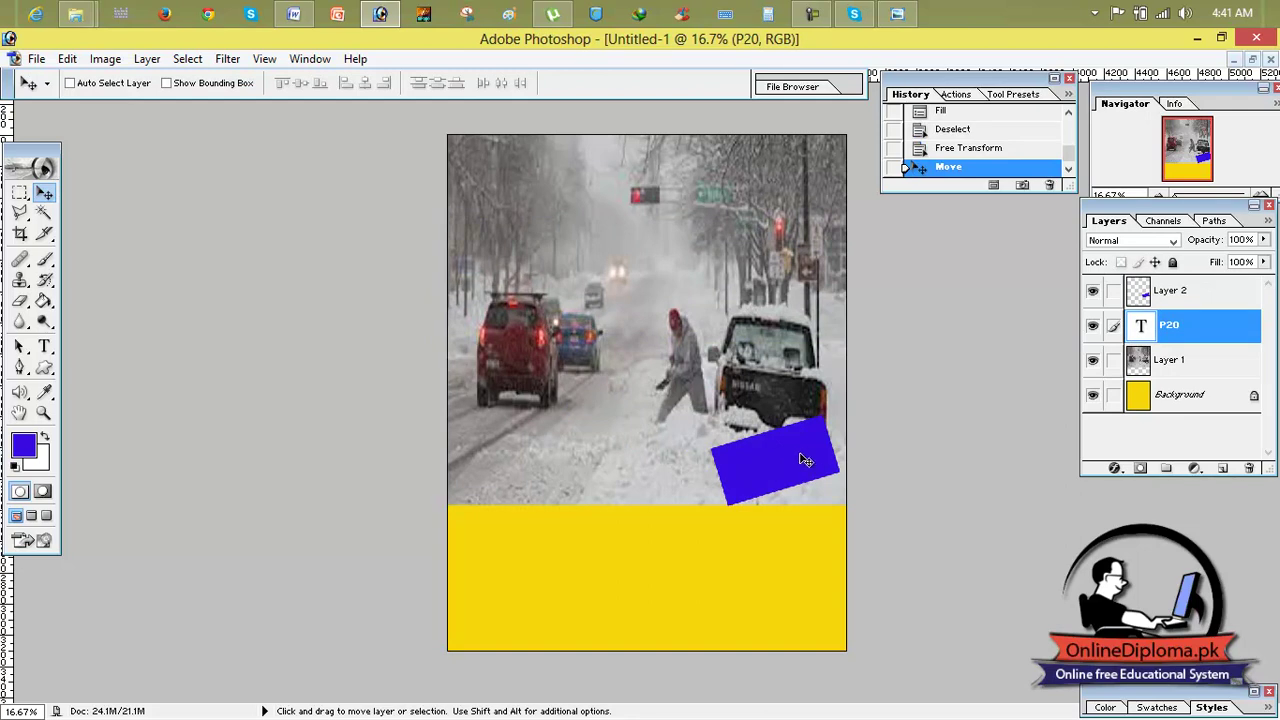
left_click_drag(1223, 317, 1200, 290)
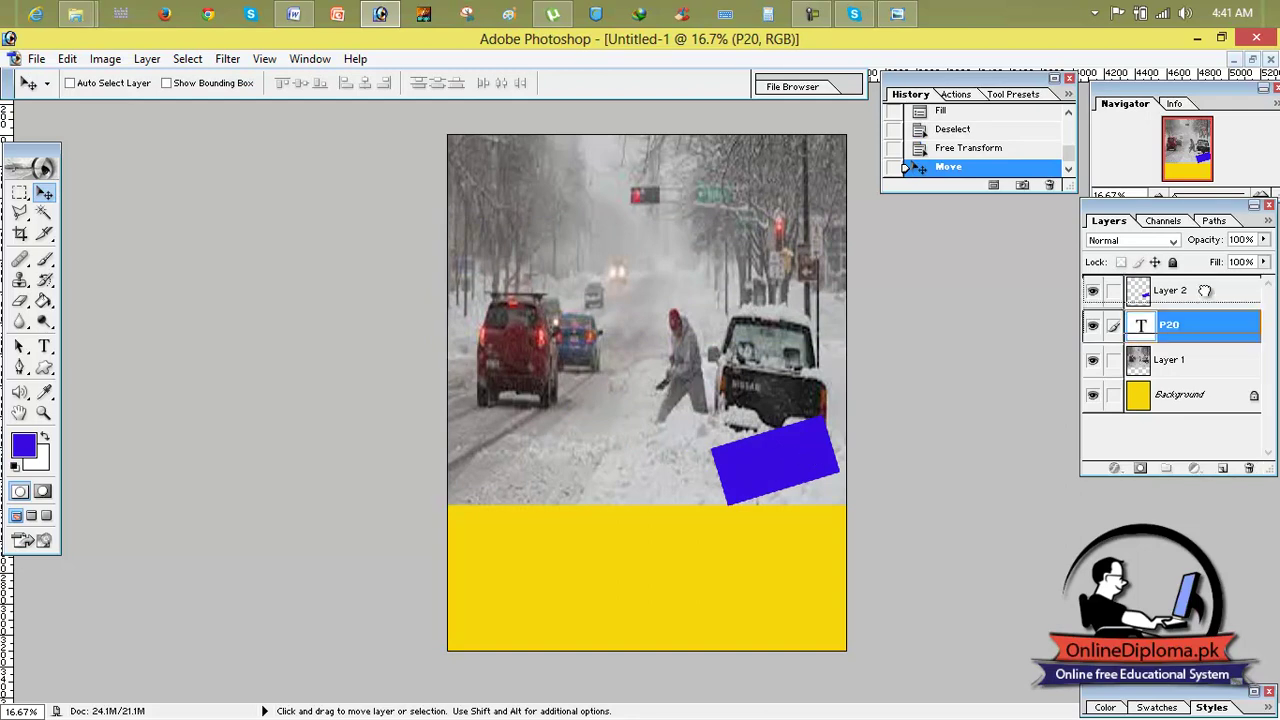
left_click_drag(776, 465, 825, 480)
Enlarge the "P20" text to about 120.5% width and 145% height and rotate it about -24.7° within the blue rectangle
key("ctrl+t")
left_click_drag(829, 432, 793, 458)
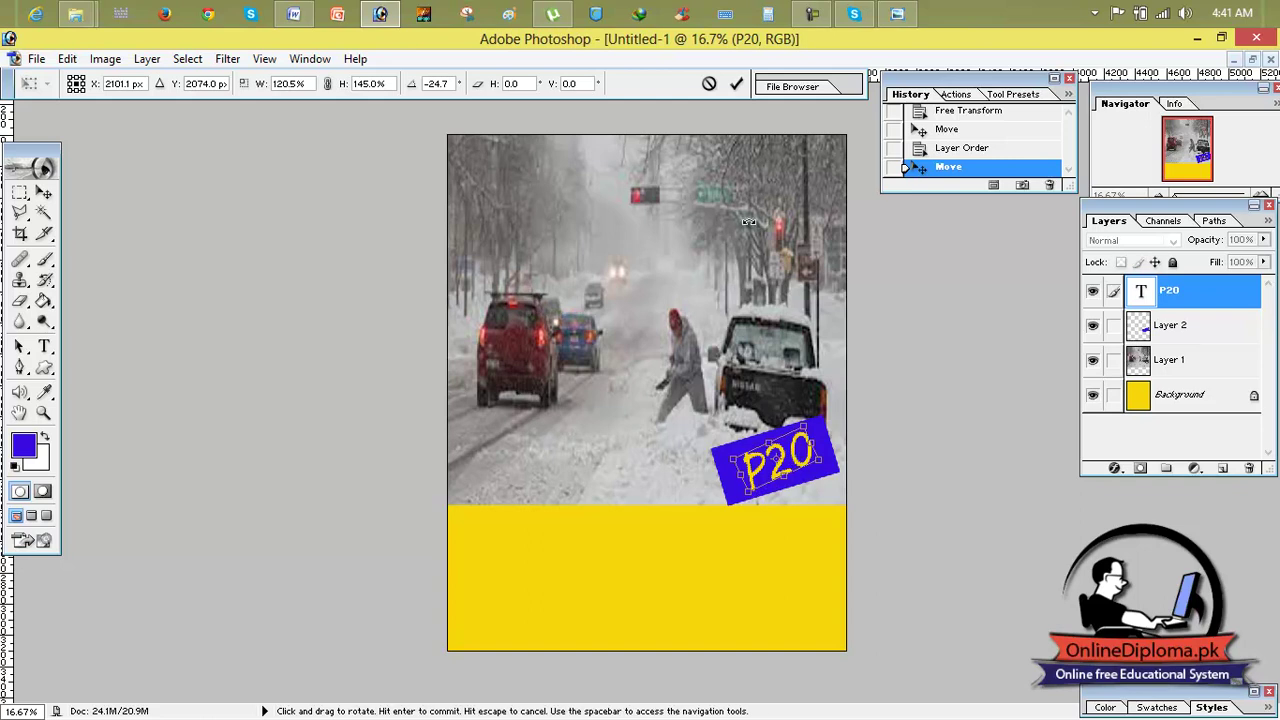
left_click(736, 84)
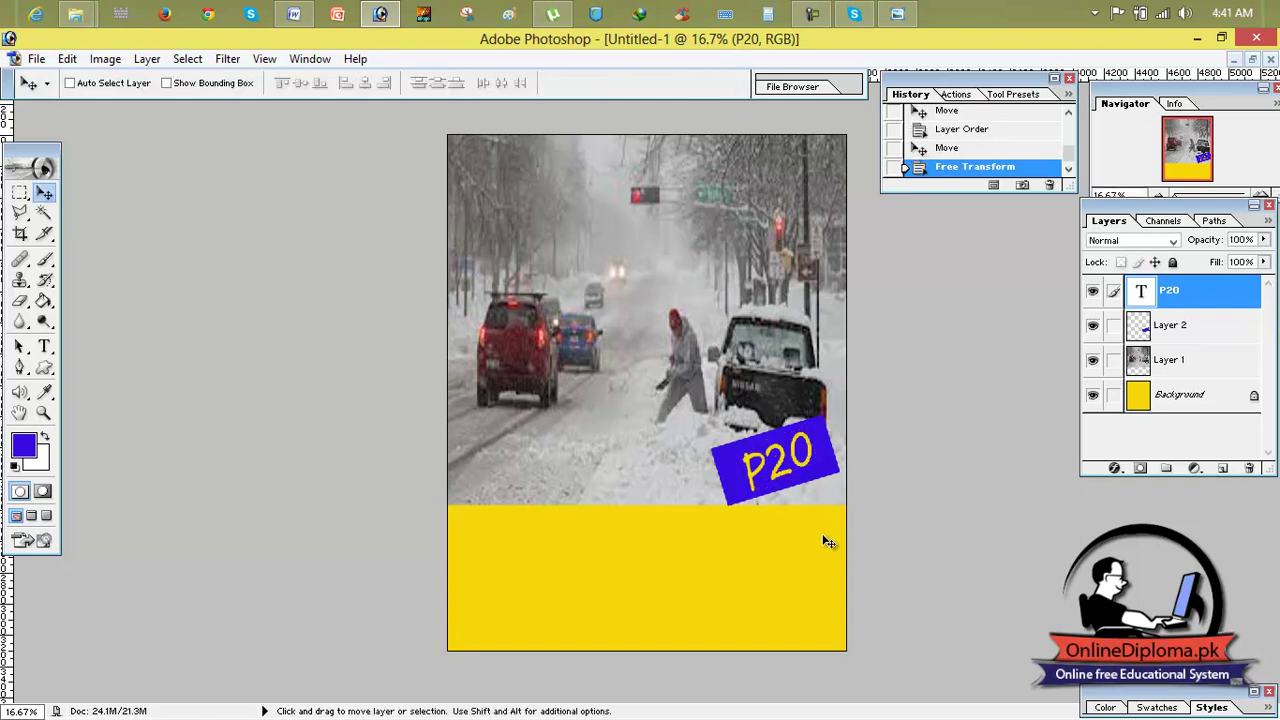
Check the reference cover, move the restored Untitled-1 window clear of the other documents, and close images (1).jpg
left_click(896, 16)
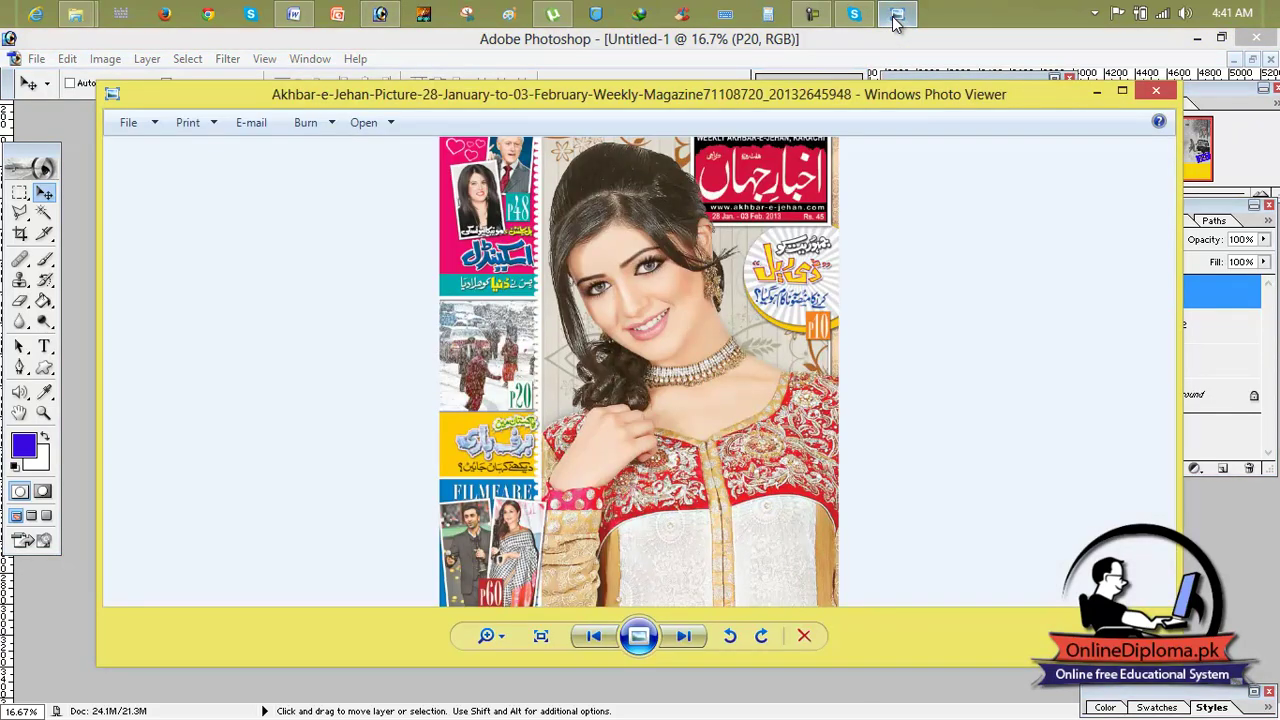
left_click(896, 16)
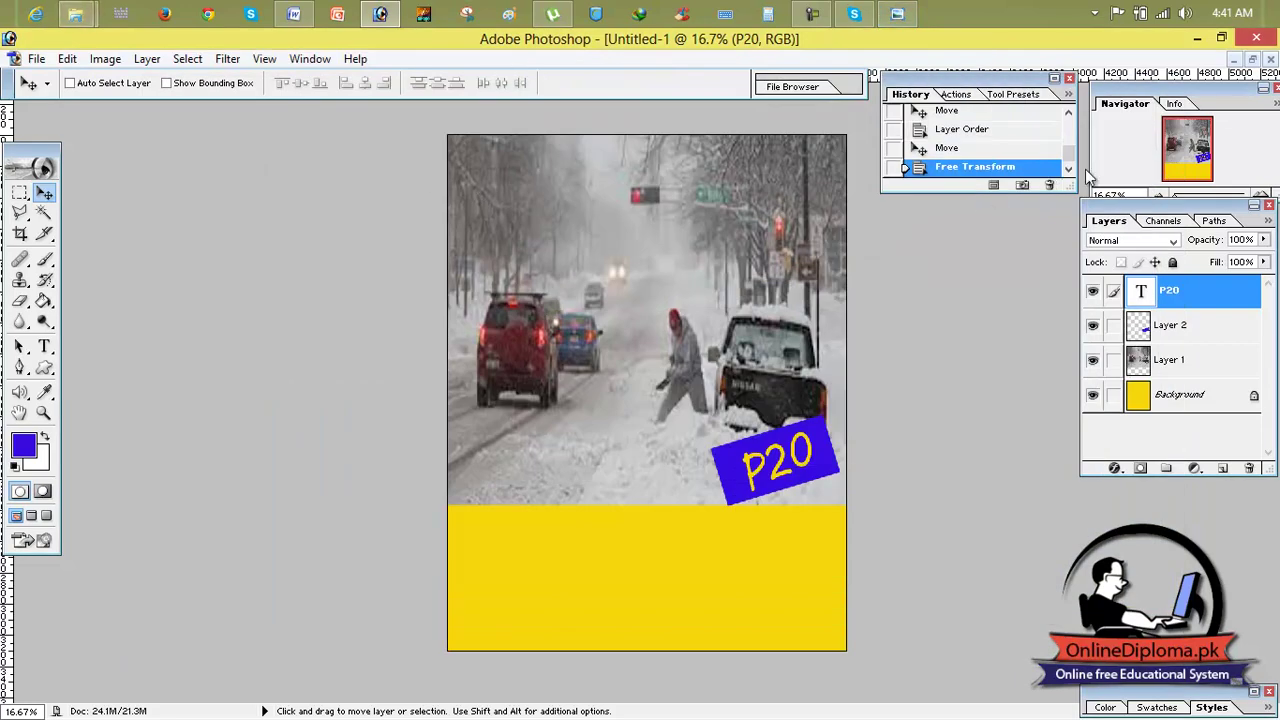
left_click(1252, 60)
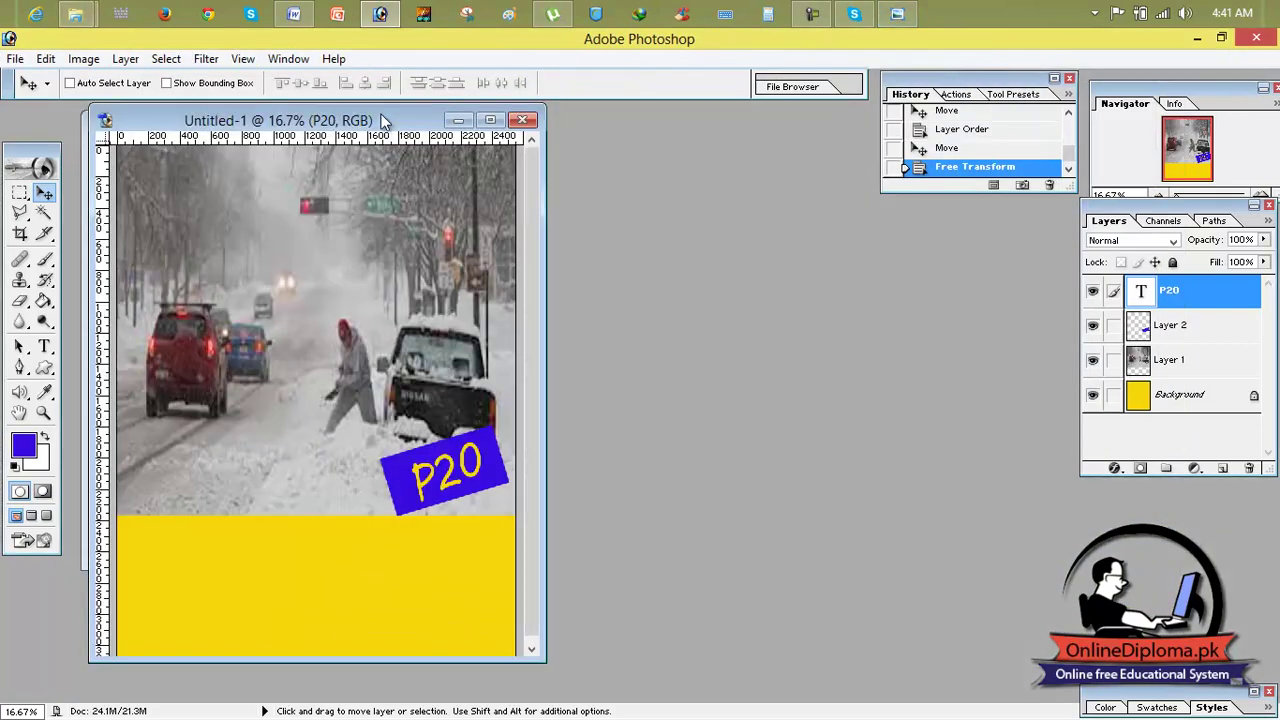
left_click_drag(381, 122, 832, 199)
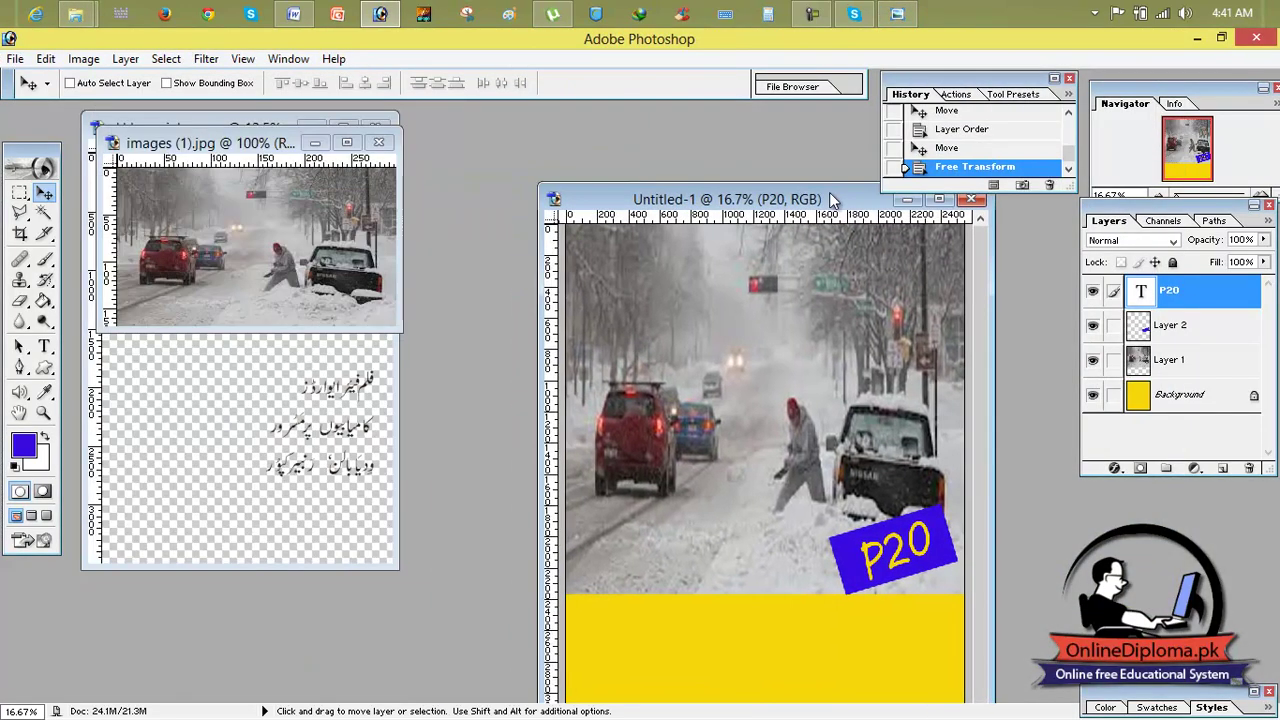
left_click(378, 142)
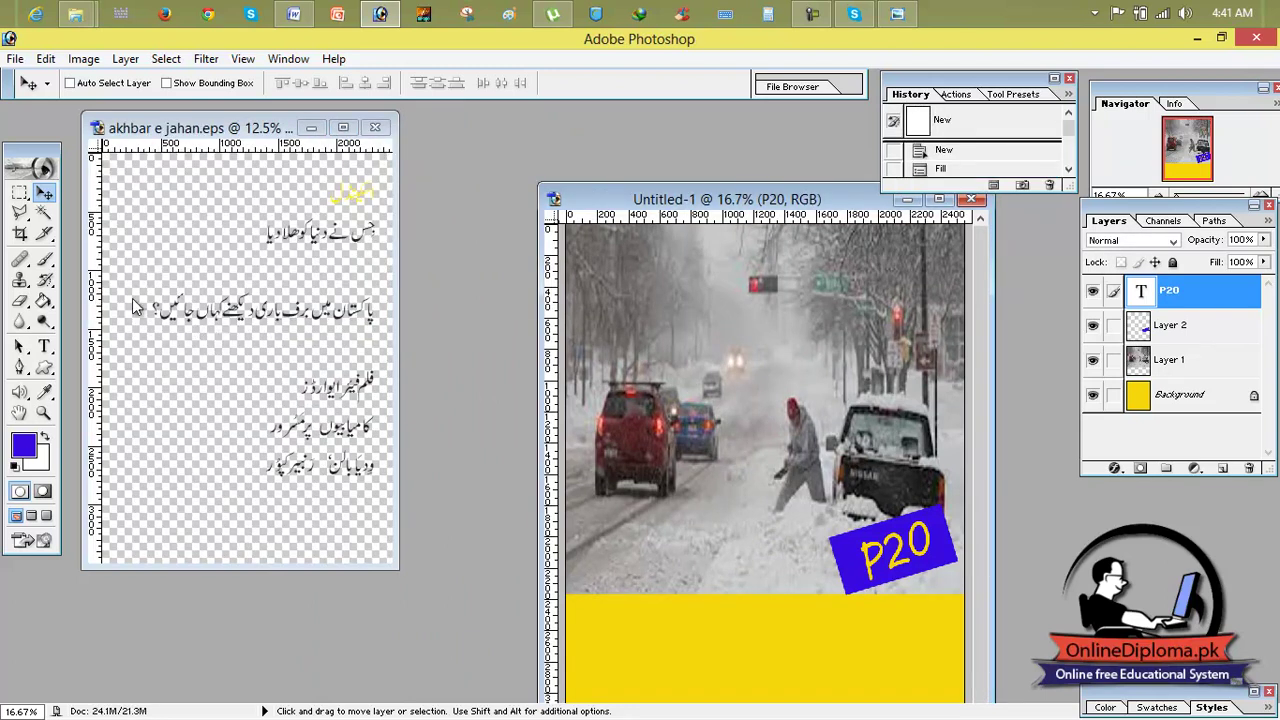
Select the Urdu line about snowfall in akhbar e jahan.eps with a rectangular marquee and bring up the reference cover
left_click(20, 192)
left_click(145, 293)
left_click_drag(147, 286, 378, 337)
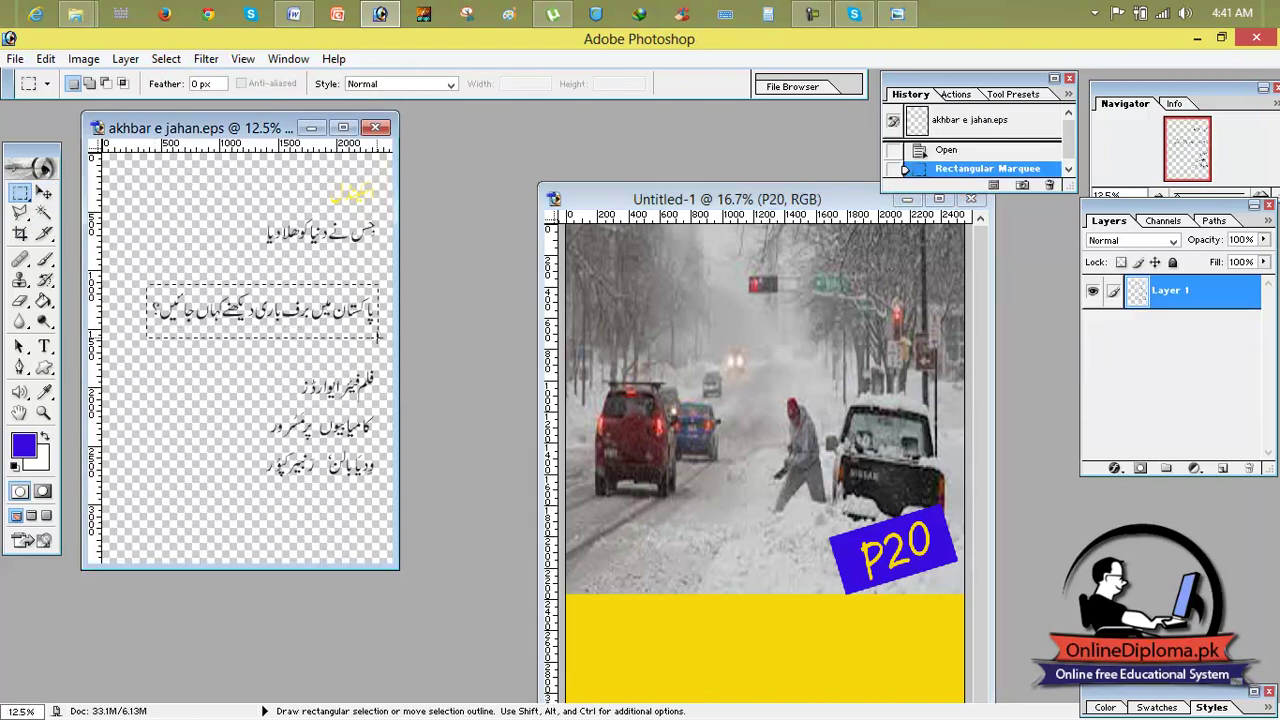
left_click(895, 18)
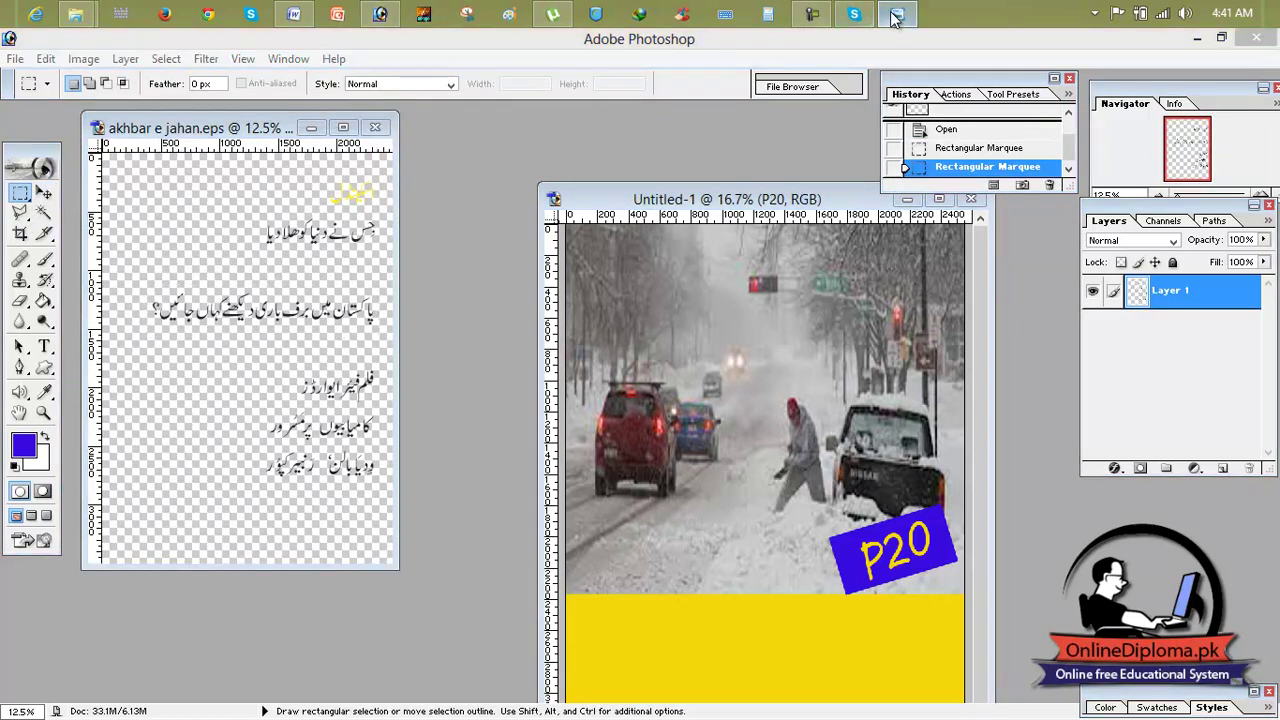
Check the reference cover, then select the first two words of the Urdu snowfall line and copy them into Untitled-1
left_click(895, 18)
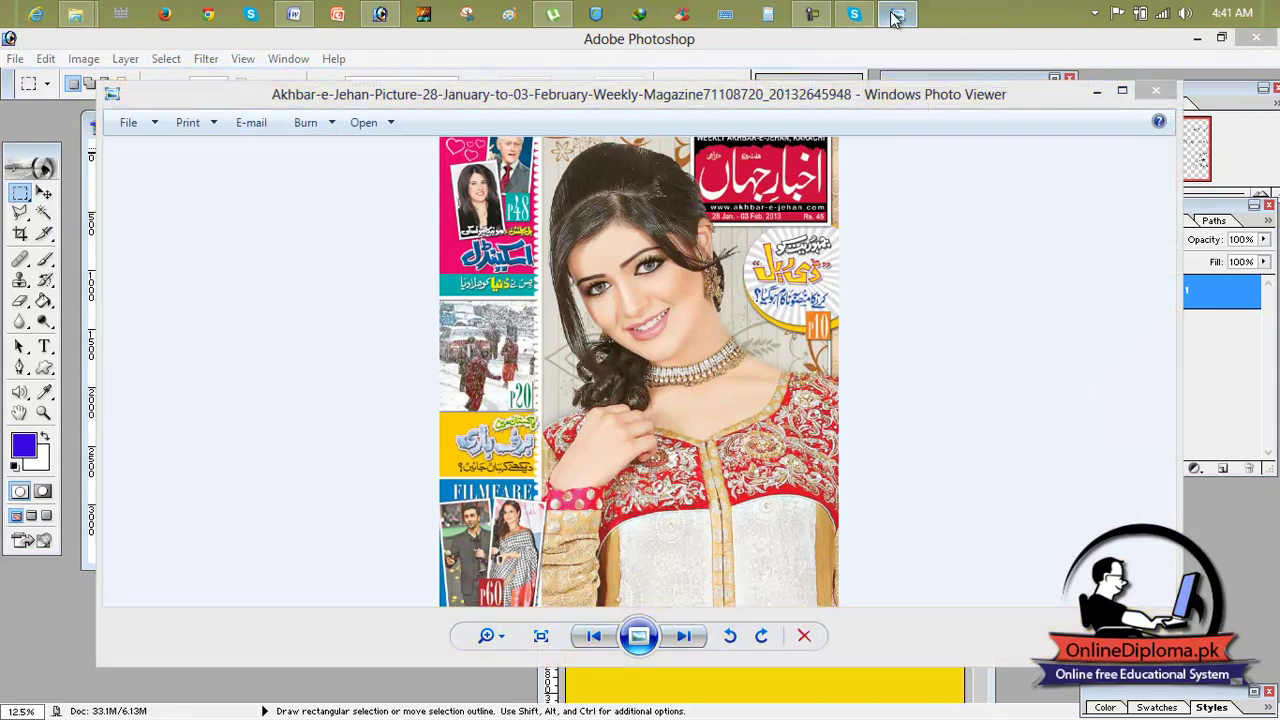
left_click(355, 325)
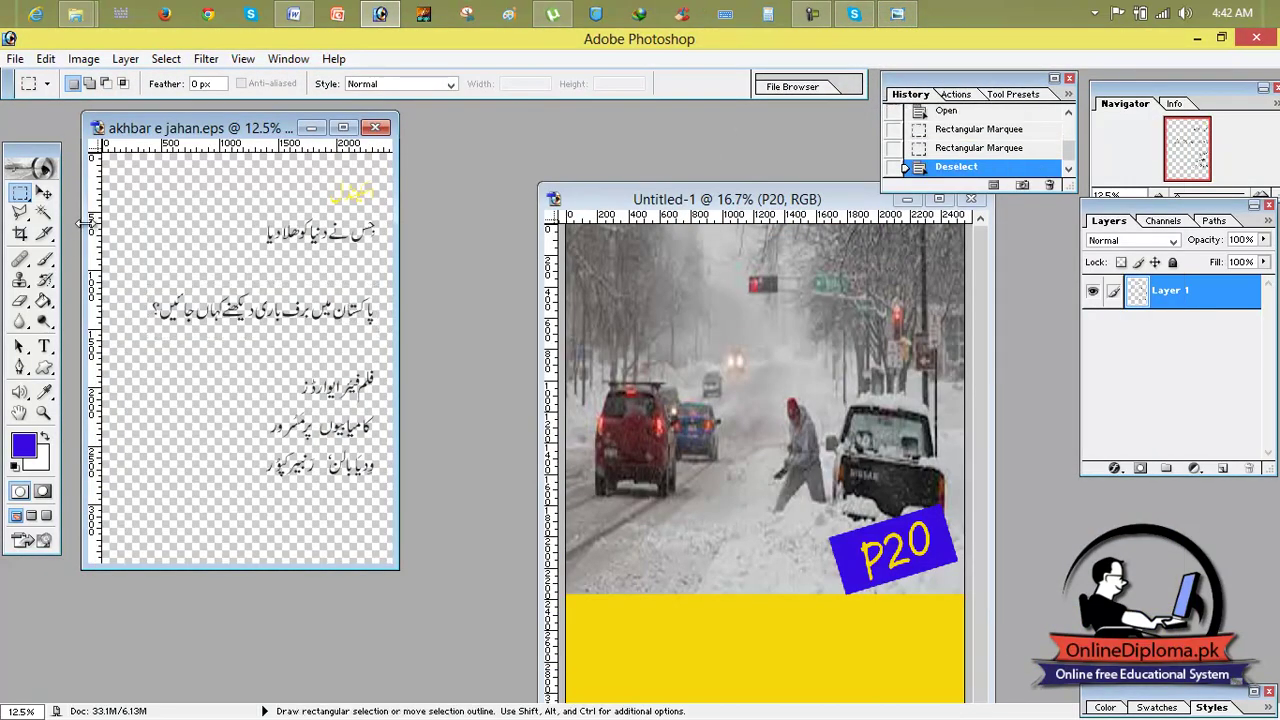
left_click_drag(365, 331, 329, 314)
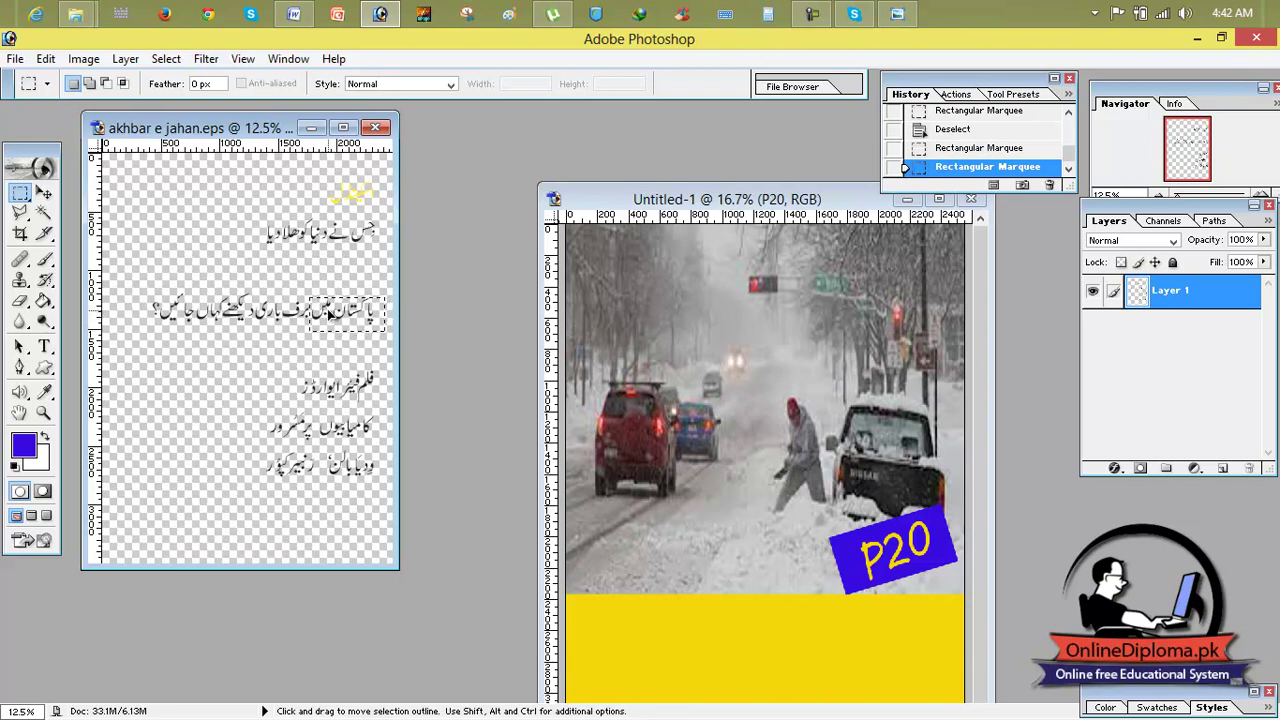
left_click(43, 192)
left_click_drag(320, 298, 732, 614)
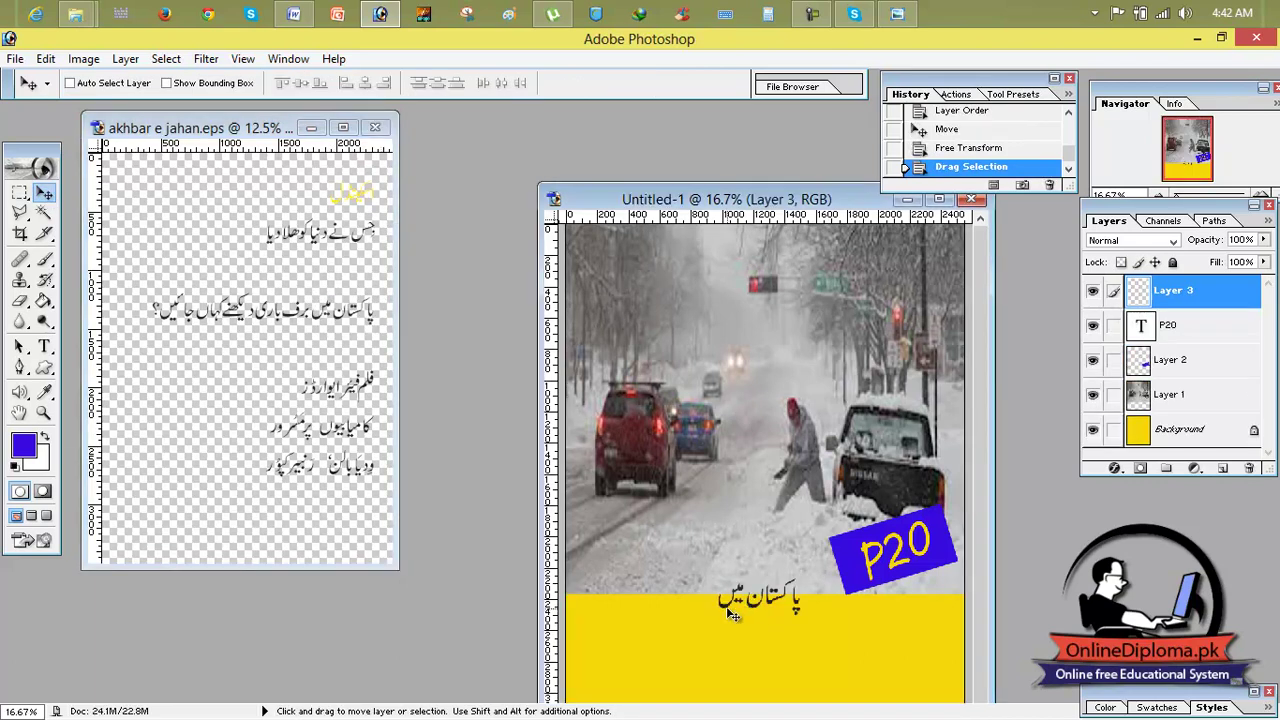
Maximize Untitled-1, move the Urdu words onto the yellow area below P20 and enlarge them to about 137.5% width and 166.4% height
left_click(939, 199)
left_click_drag(660, 525, 830, 577)
key("ctrl+t")
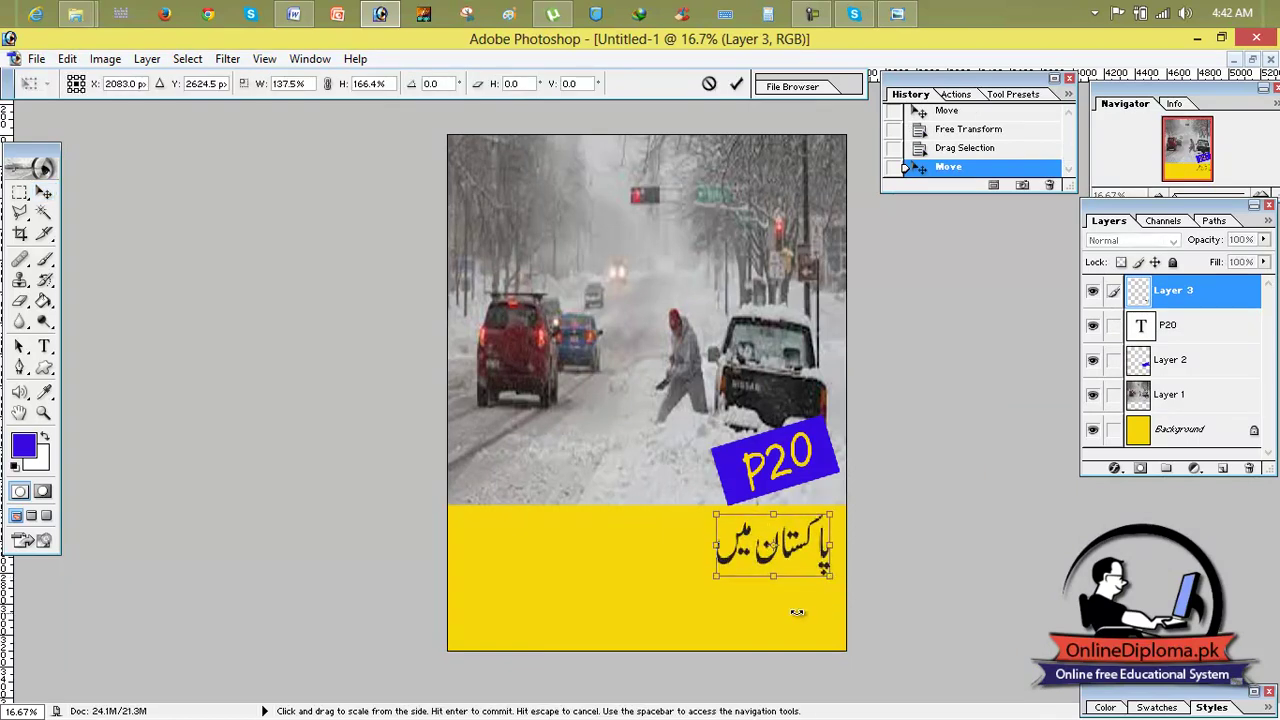
left_click(736, 85)
Apply the Wind filter to the Urdu words with the Wind method and direction From the Right
left_click(220, 60)
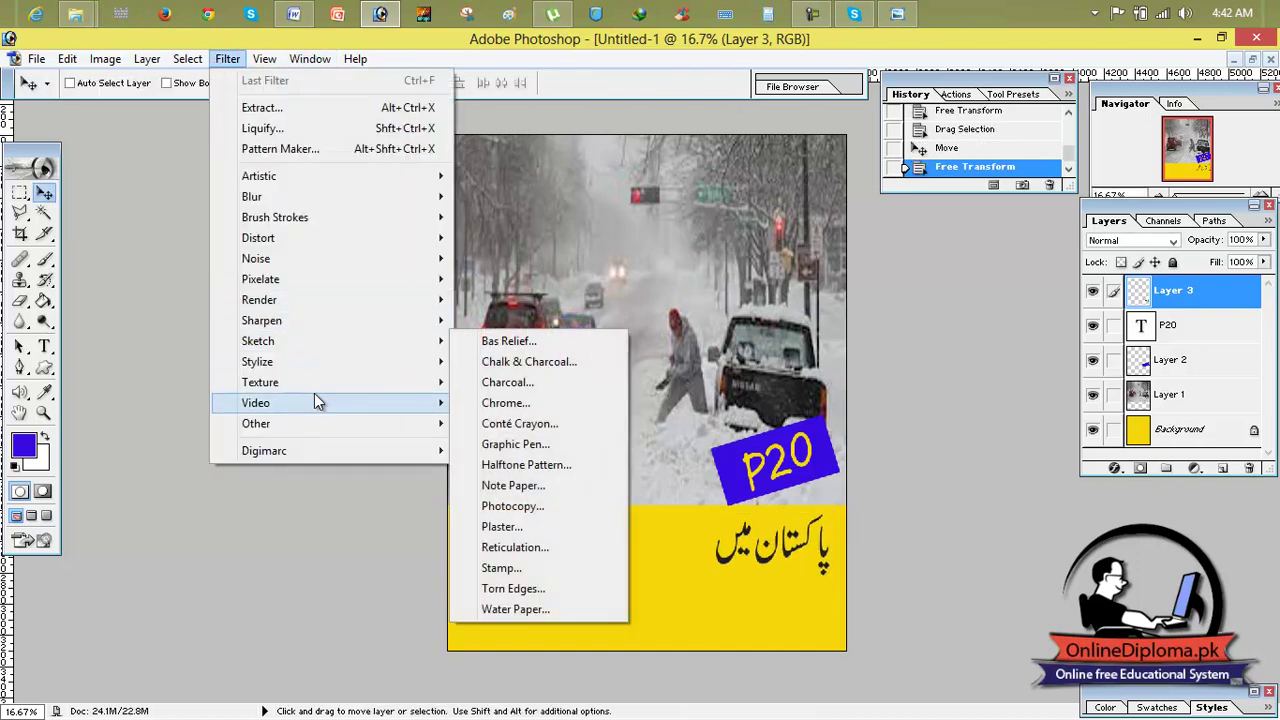
mouse_move(324, 430)
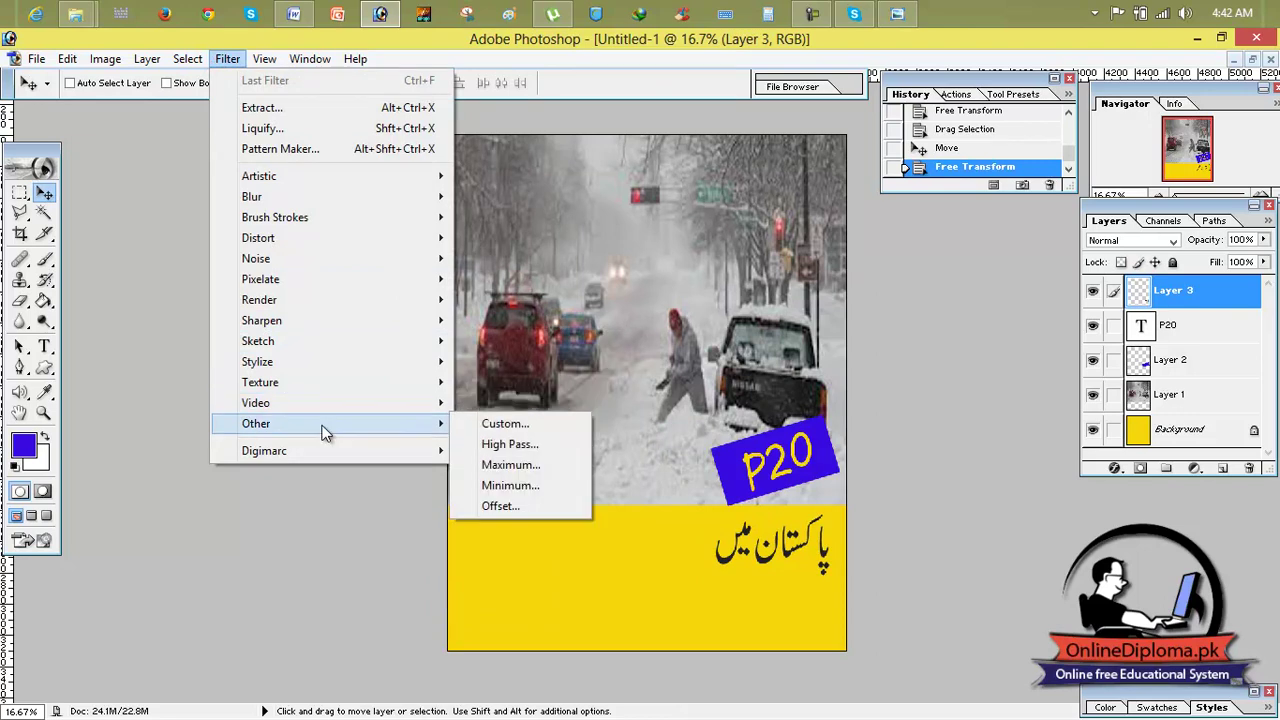
mouse_move(324, 392)
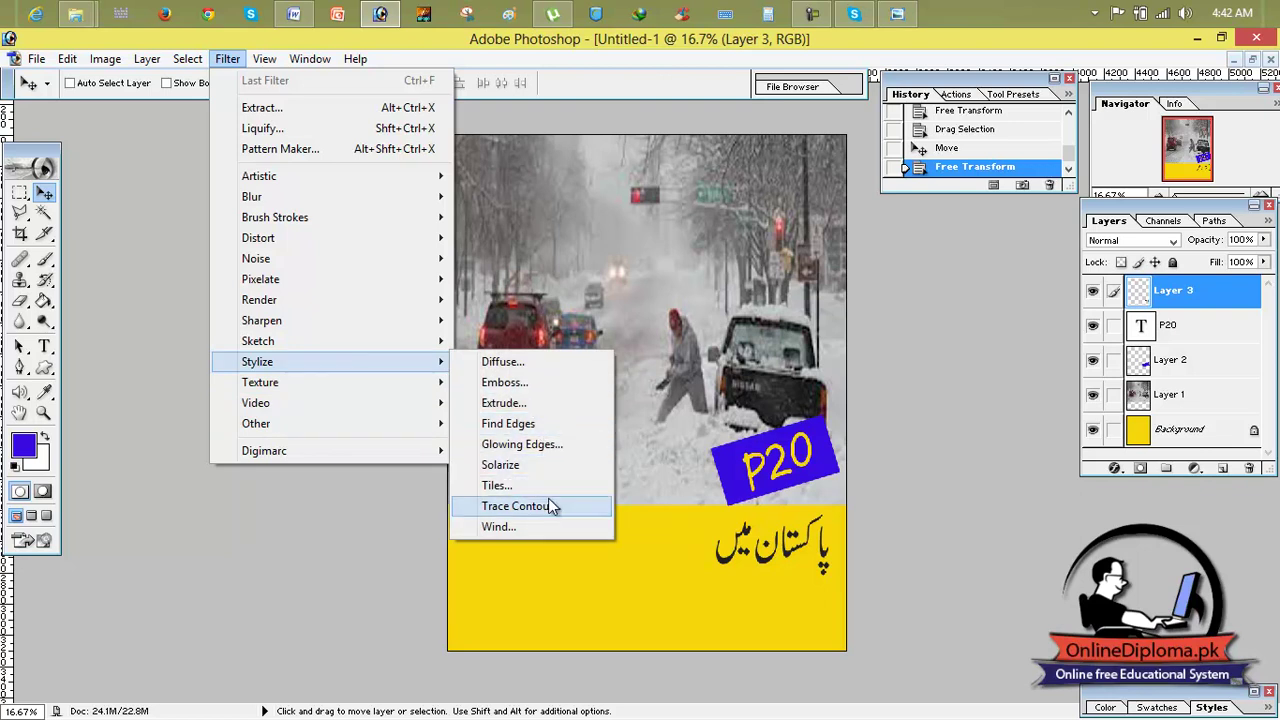
left_click(551, 523)
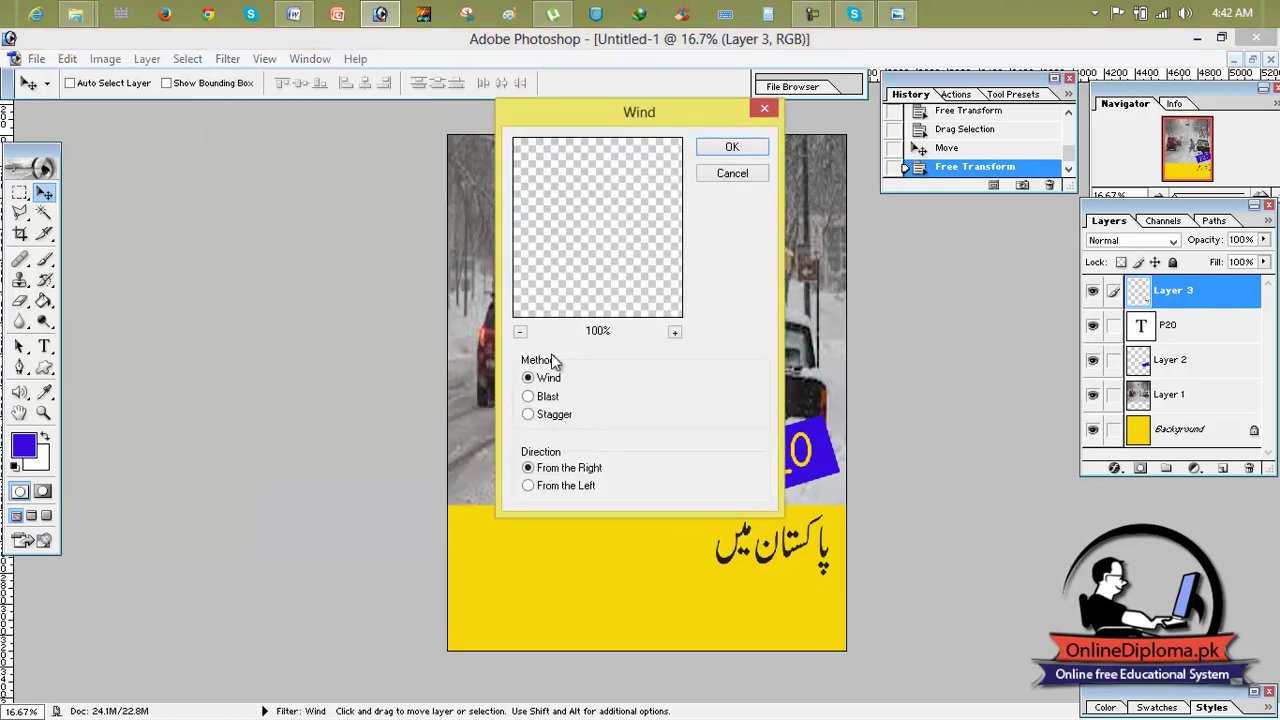
left_click(732, 148)
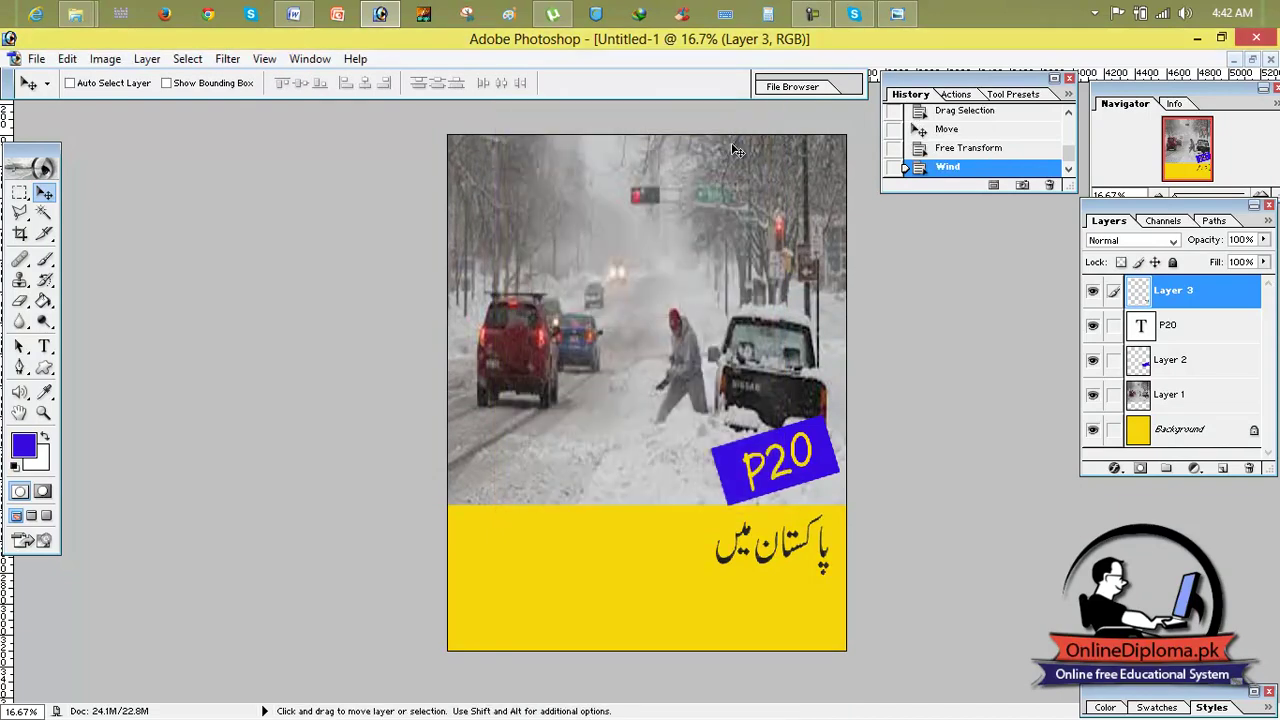
Add a drop shadow to the Urdu words' layer with 100% opacity and a distance of about 14 px
right_click(1186, 292)
left_click(995, 287)
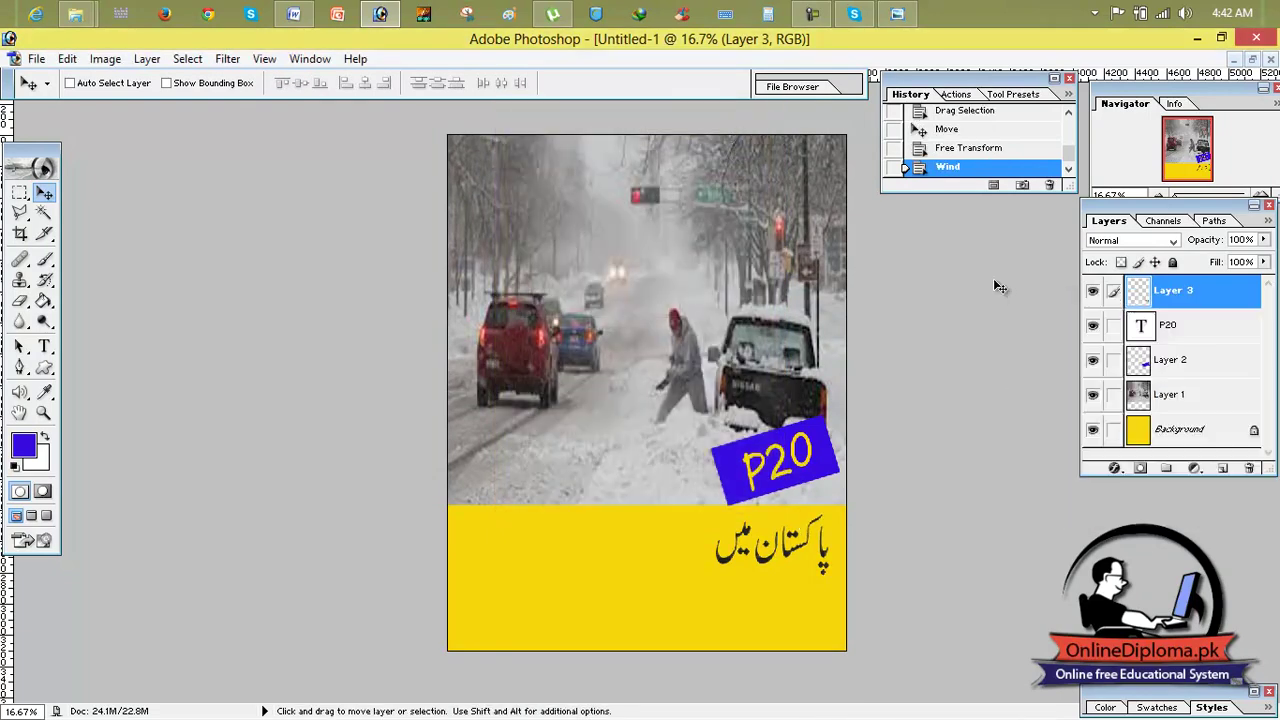
left_click(1162, 325)
left_click(1155, 292)
right_click(1154, 291)
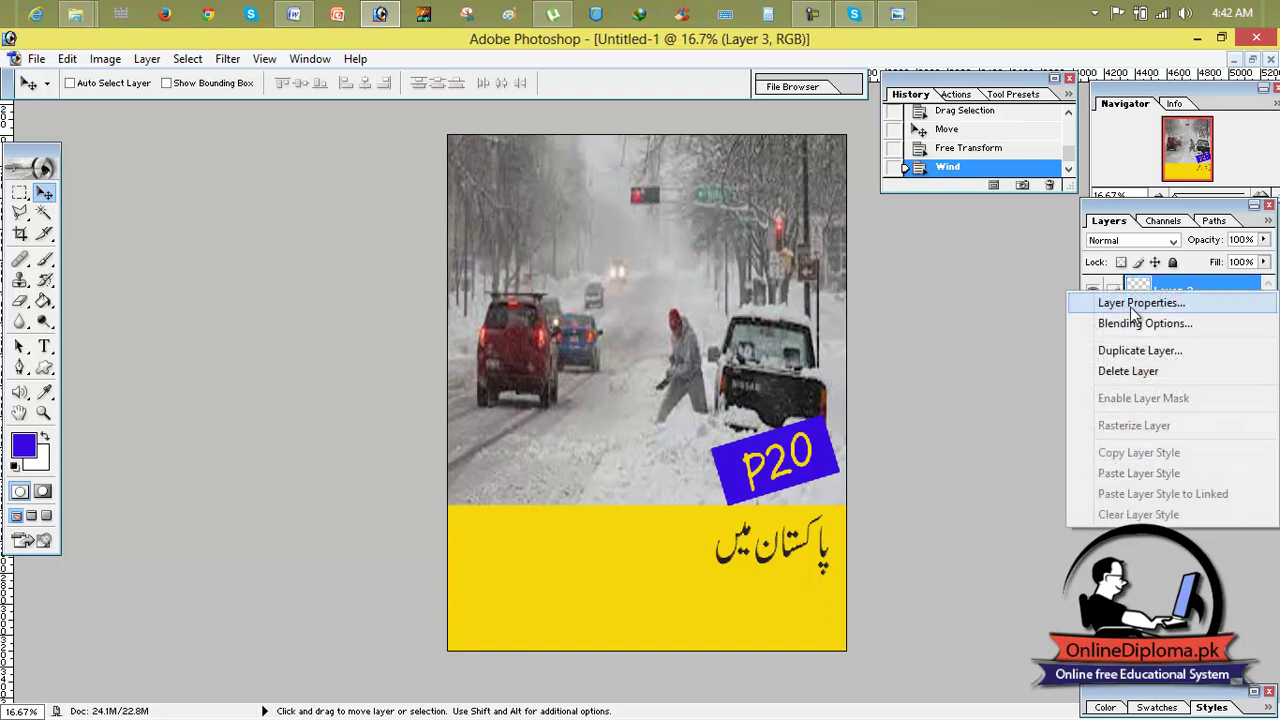
left_click(1134, 326)
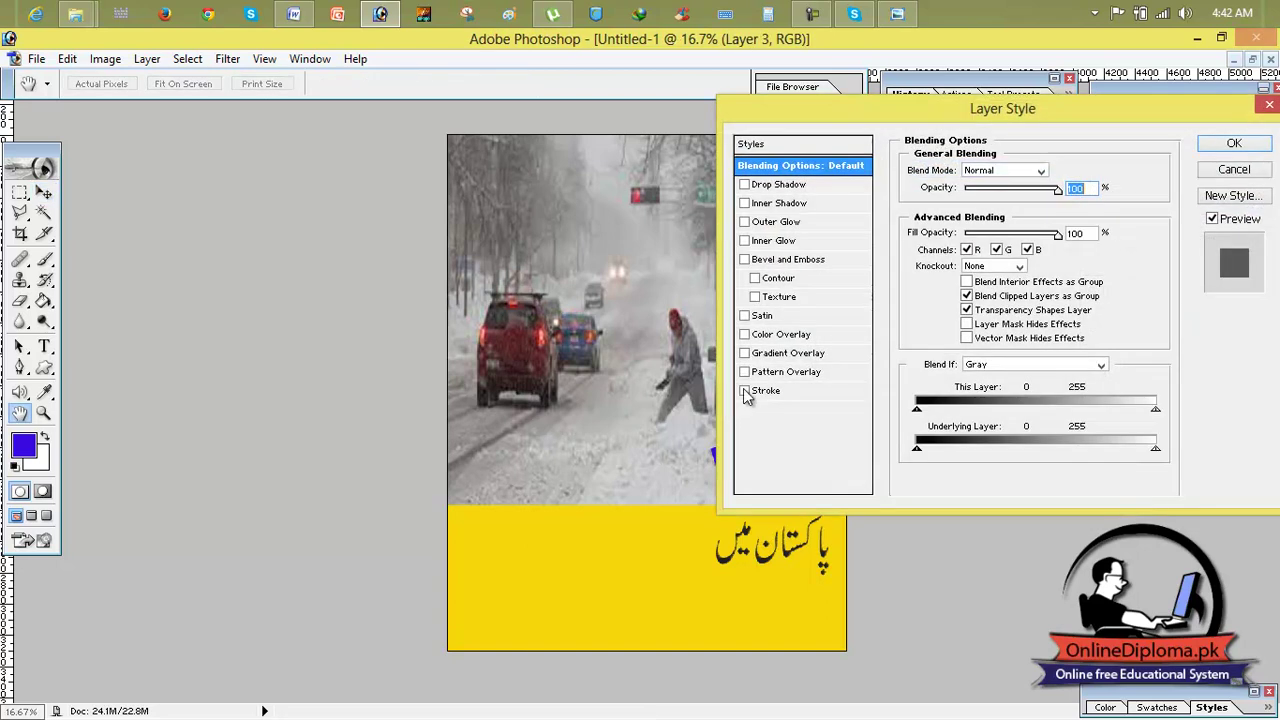
left_click(775, 185)
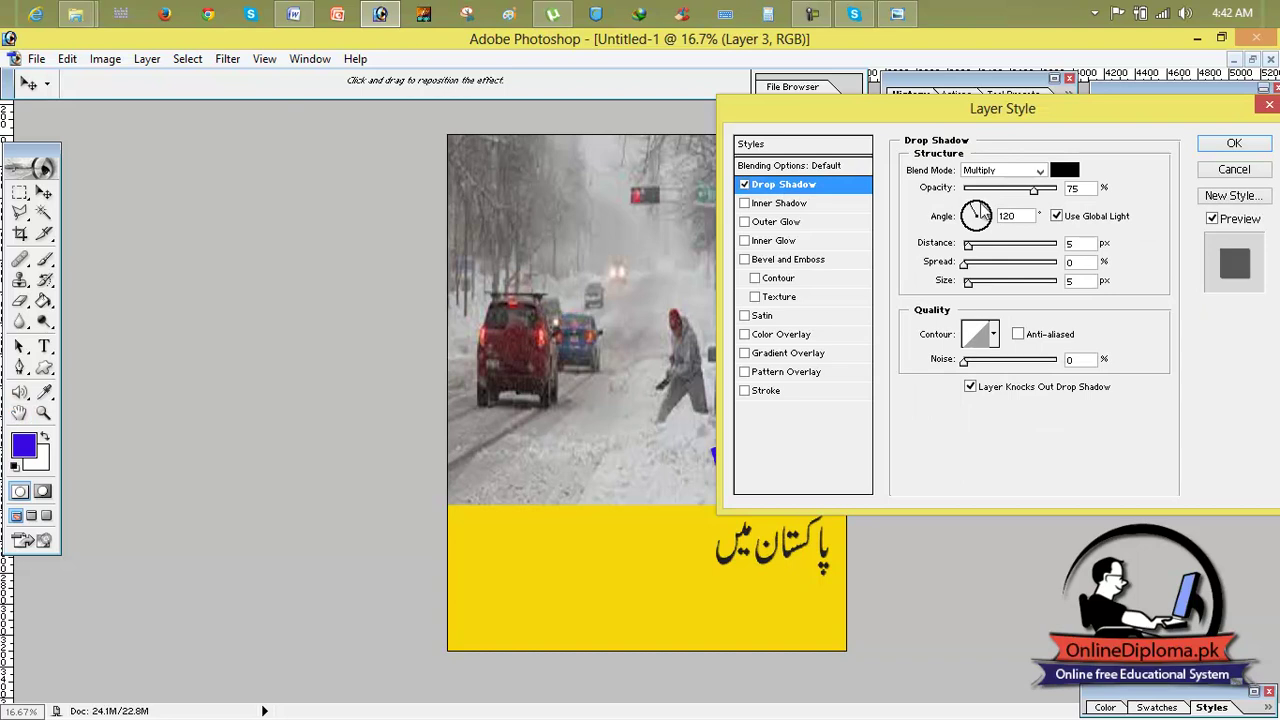
left_click_drag(1034, 190, 1072, 204)
left_click_drag(968, 245, 980, 252)
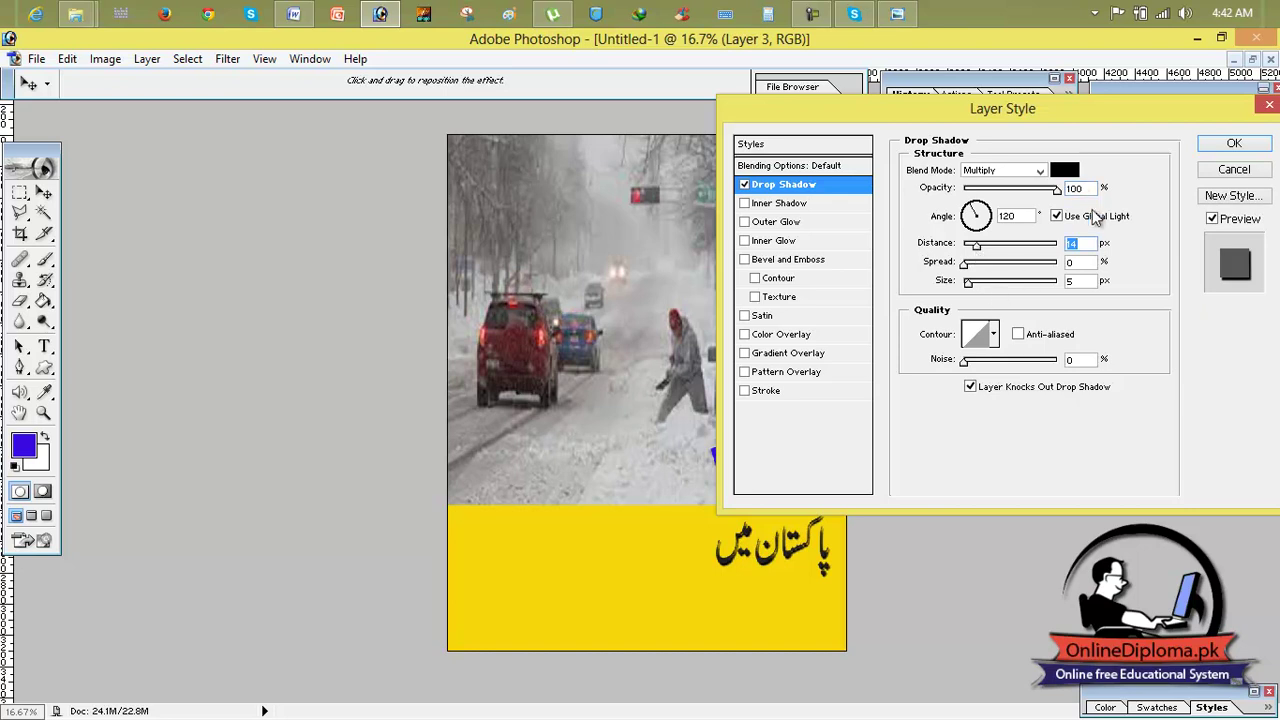
Set the drop shadow's colour to white (FFFFFF) and increase its spread
left_click(1064, 170)
left_click_drag(730, 265, 689, 236)
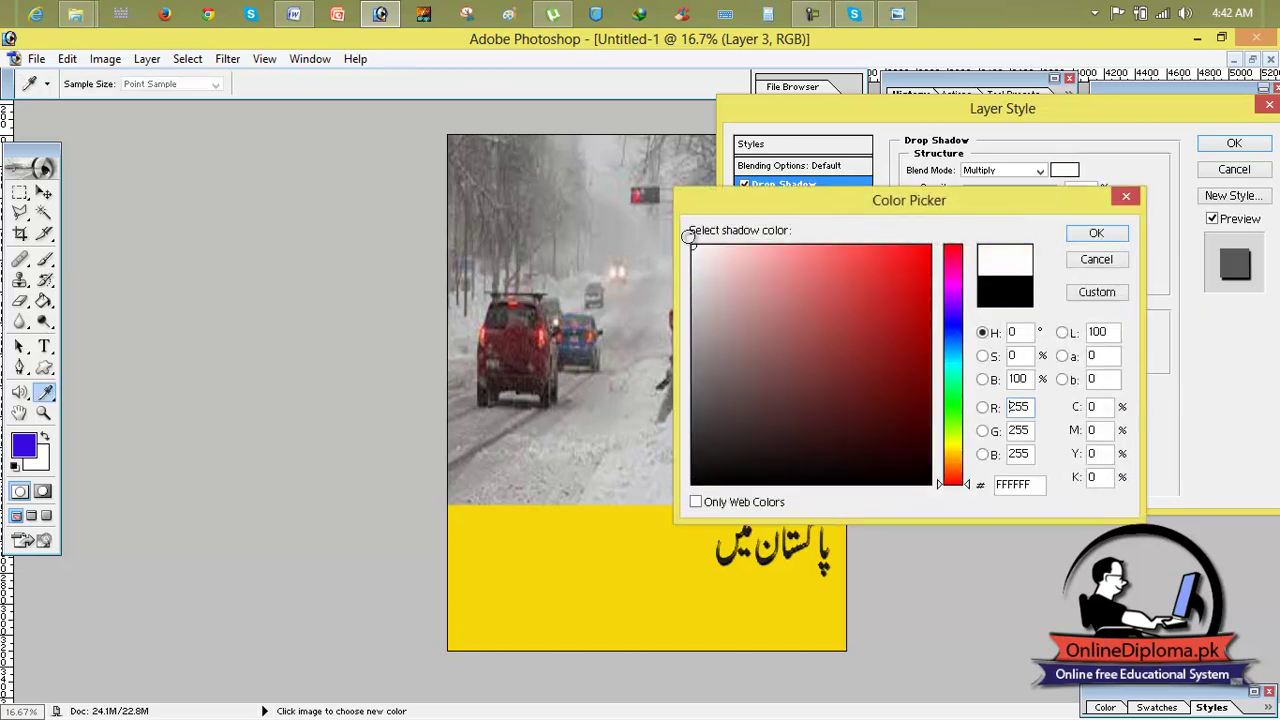
left_click(1096, 233)
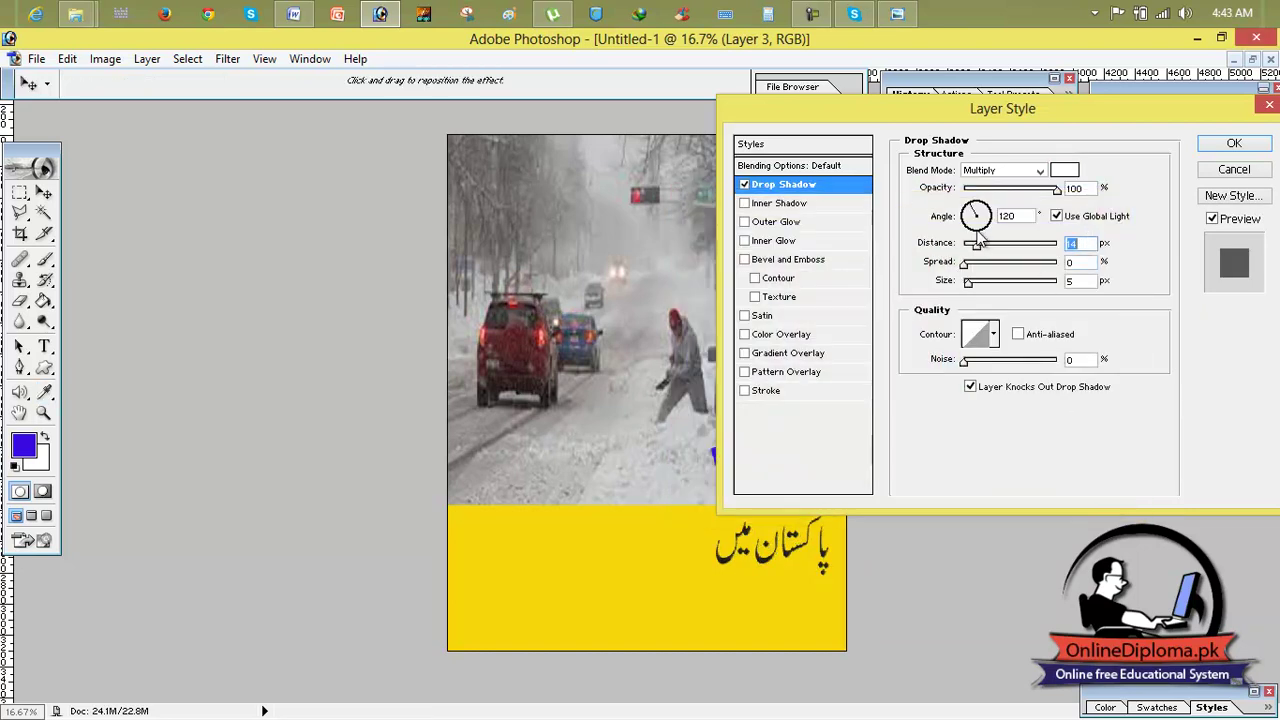
left_click_drag(966, 264, 1040, 272)
Add an inner shadow to the Urdu words with 100% opacity, 30000 px distance and about 61% choke
left_click(763, 205)
left_click(745, 185)
left_click(1043, 192)
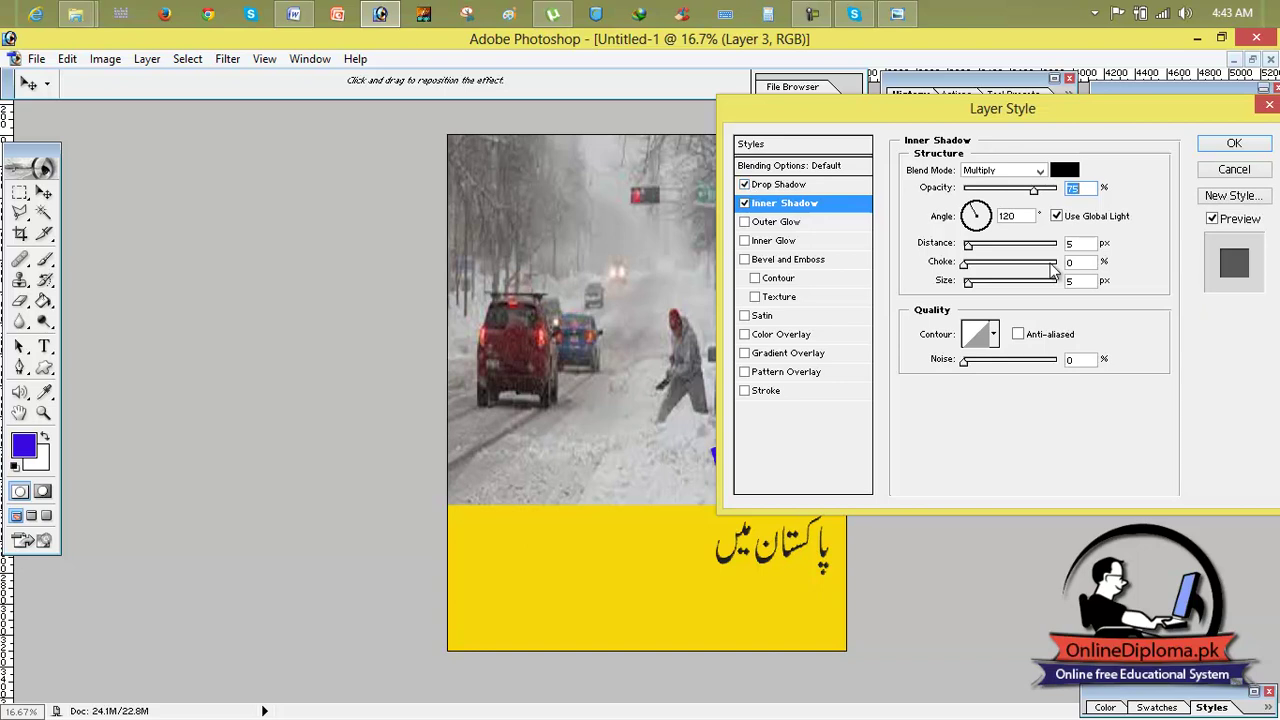
left_click_drag(1034, 190, 1068, 198)
left_click_drag(973, 254, 1058, 263)
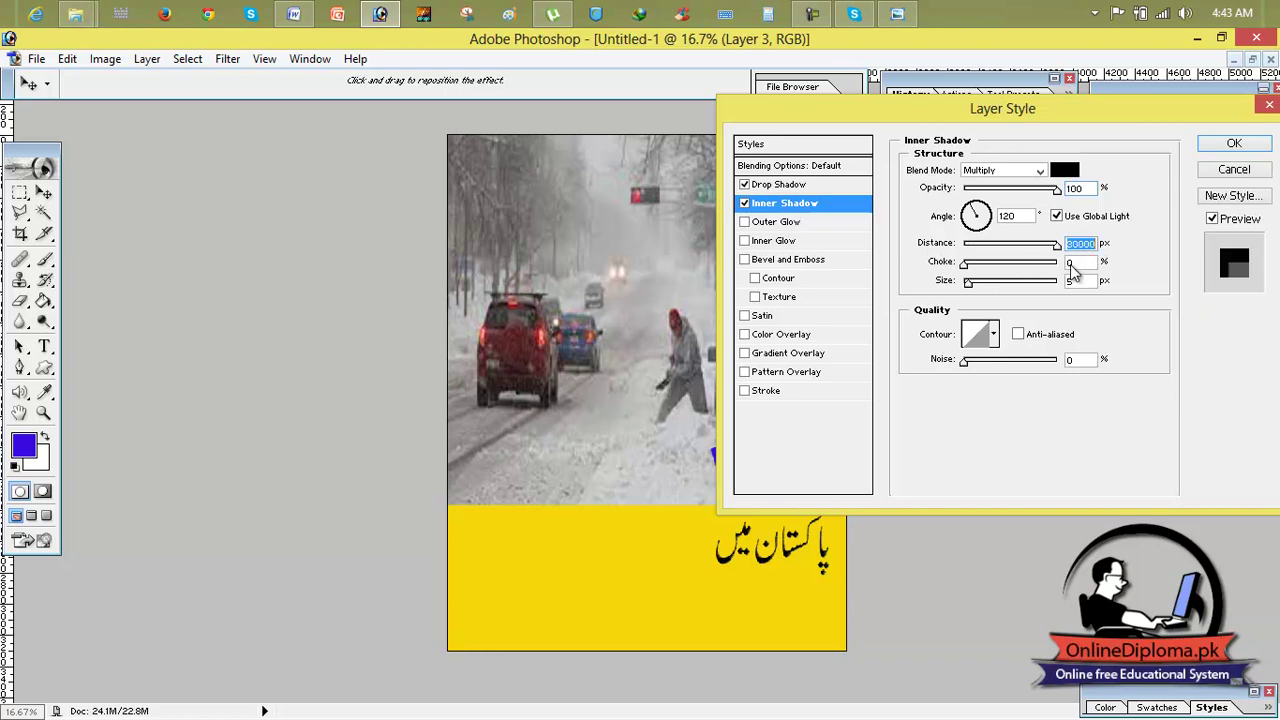
left_click_drag(966, 263, 1018, 264)
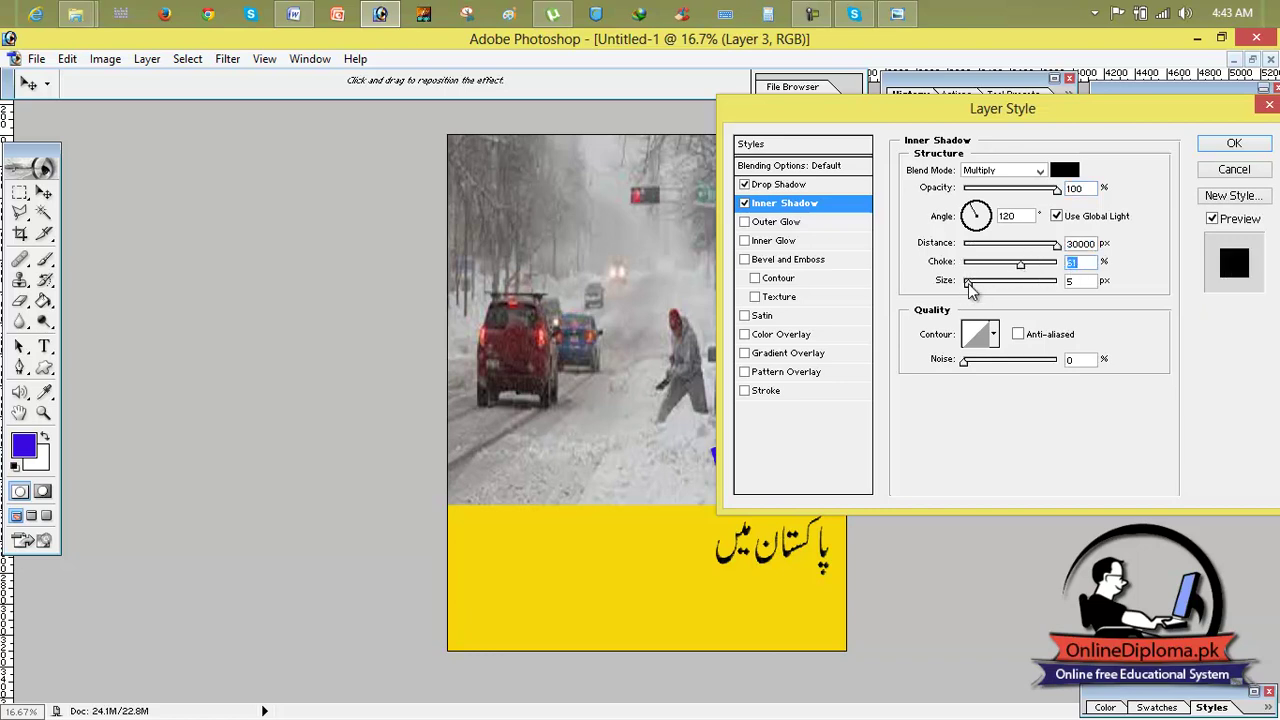
Enable an inner glow and an outer glow on the Urdu words, with the outer glow at 98% opacity and 41% noise
left_click(775, 222)
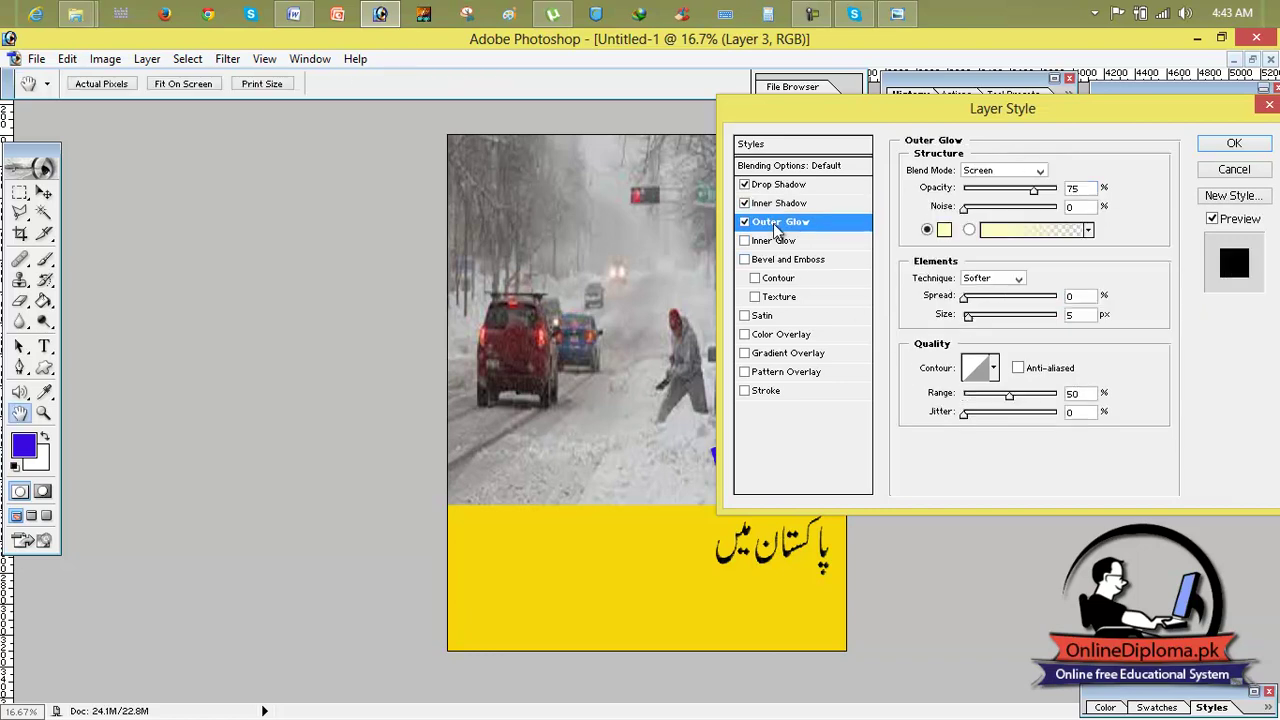
left_click(1035, 193)
left_click(744, 222)
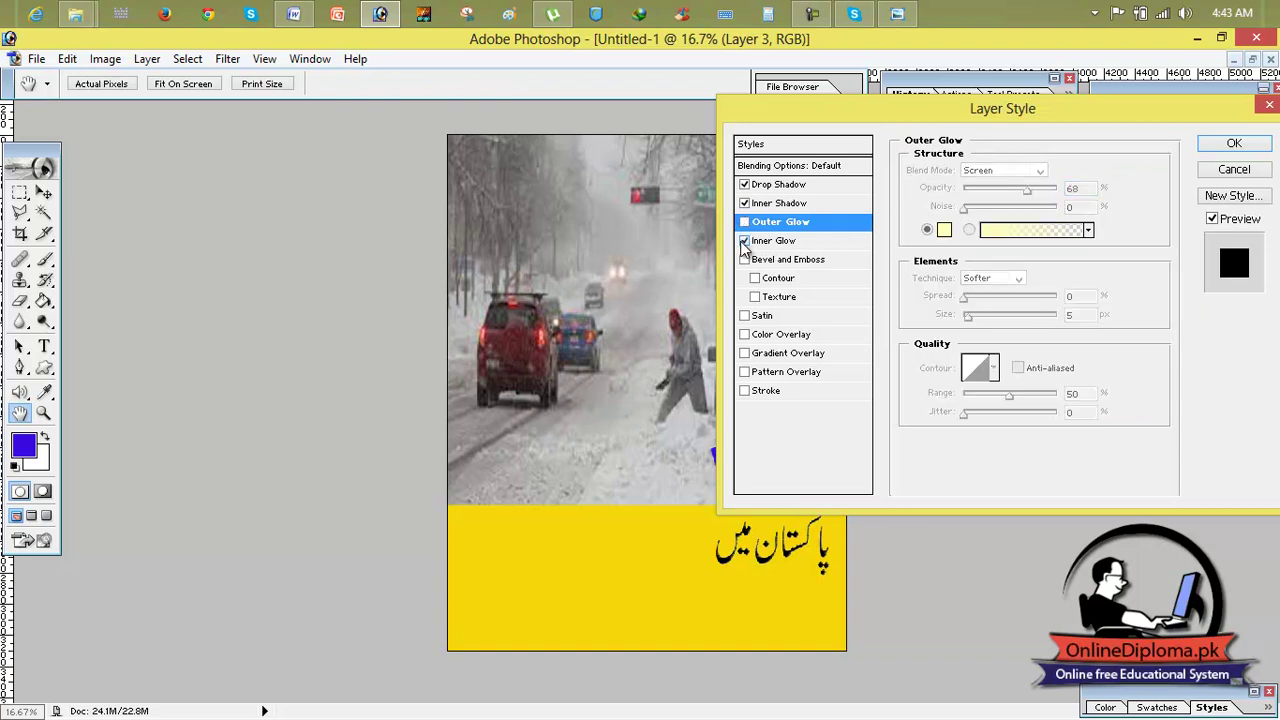
left_click(814, 224)
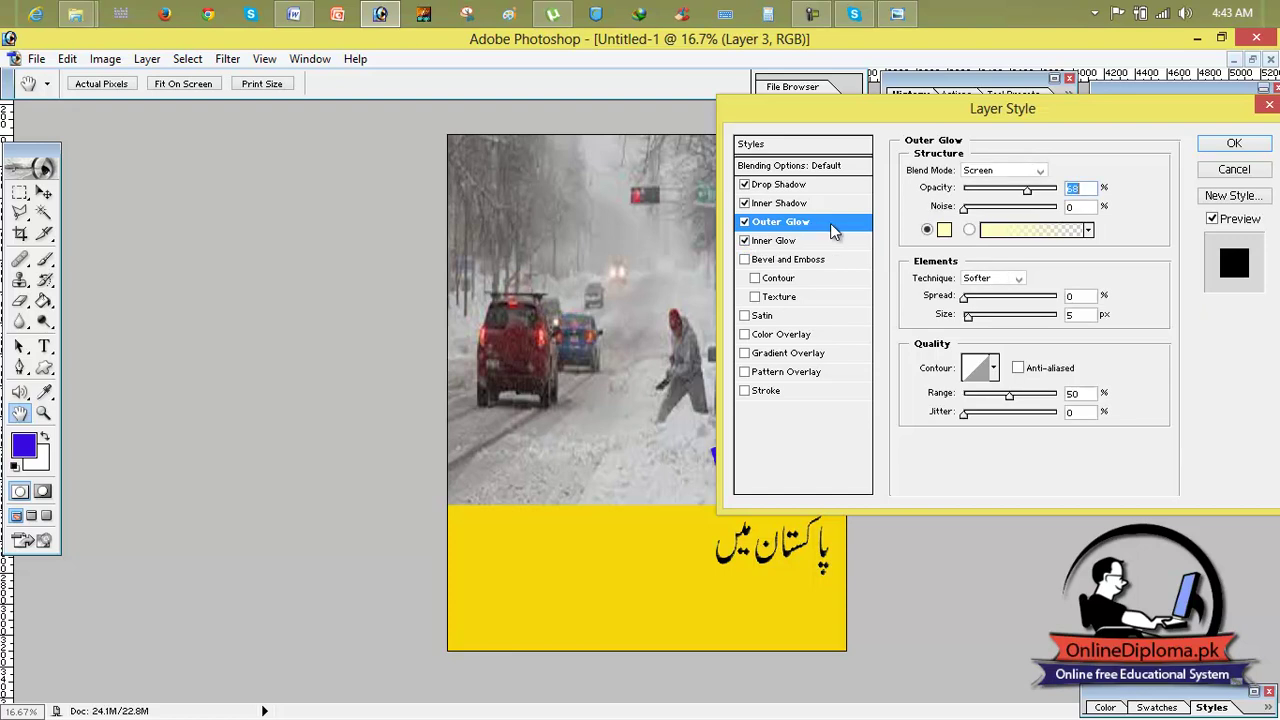
left_click_drag(1031, 192, 1056, 191)
left_click_drag(964, 209, 978, 212)
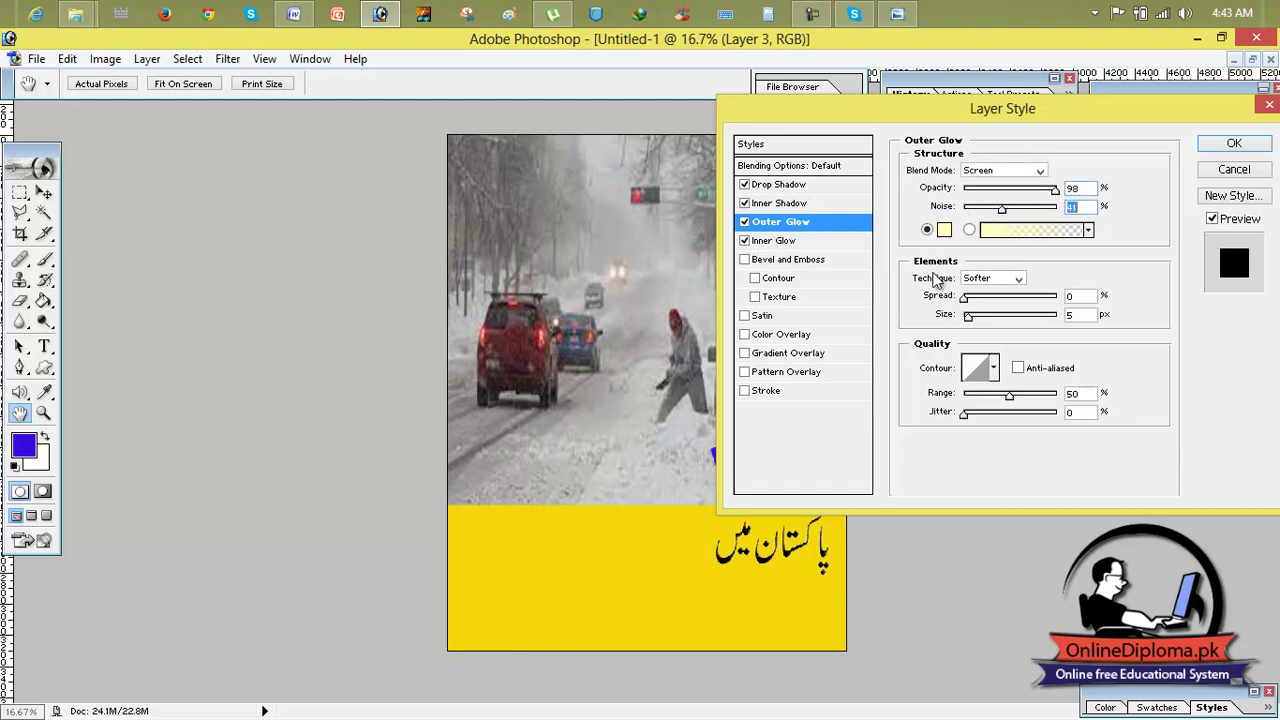
Add an inner bevel to the Urdu words with 690% depth and a size of about 18 px
left_click(784, 262)
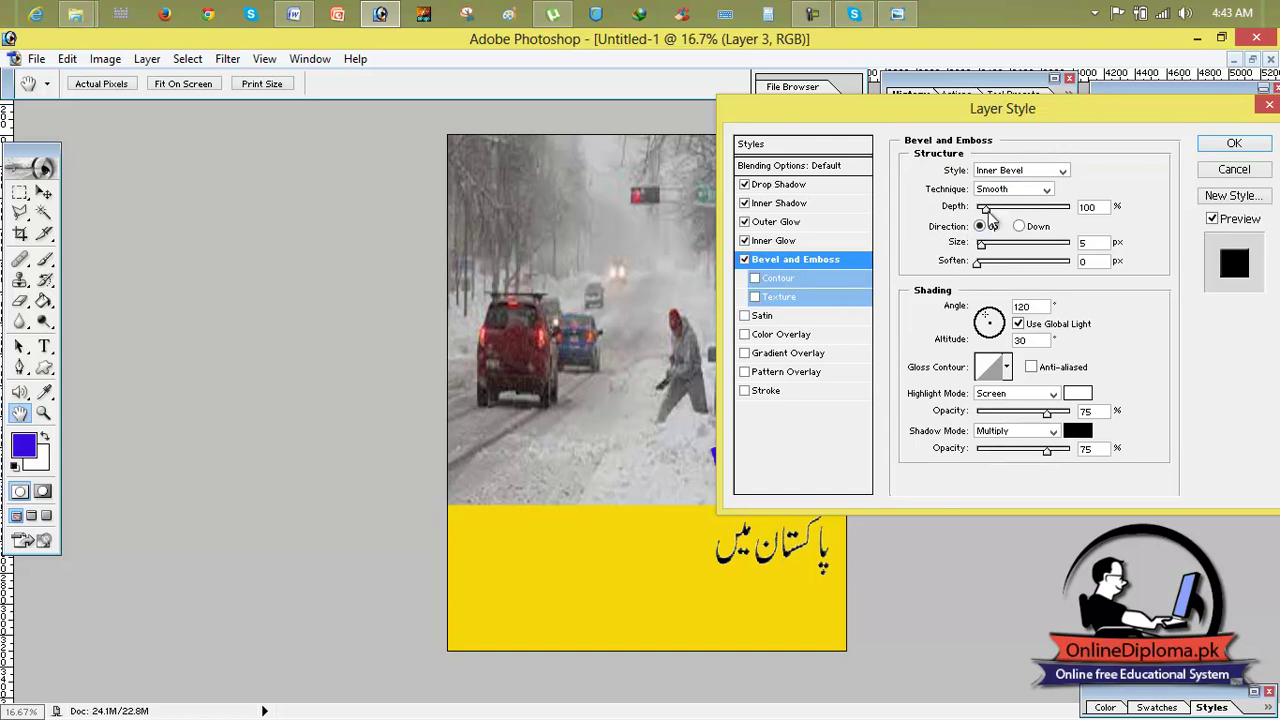
left_click_drag(985, 211, 1041, 208)
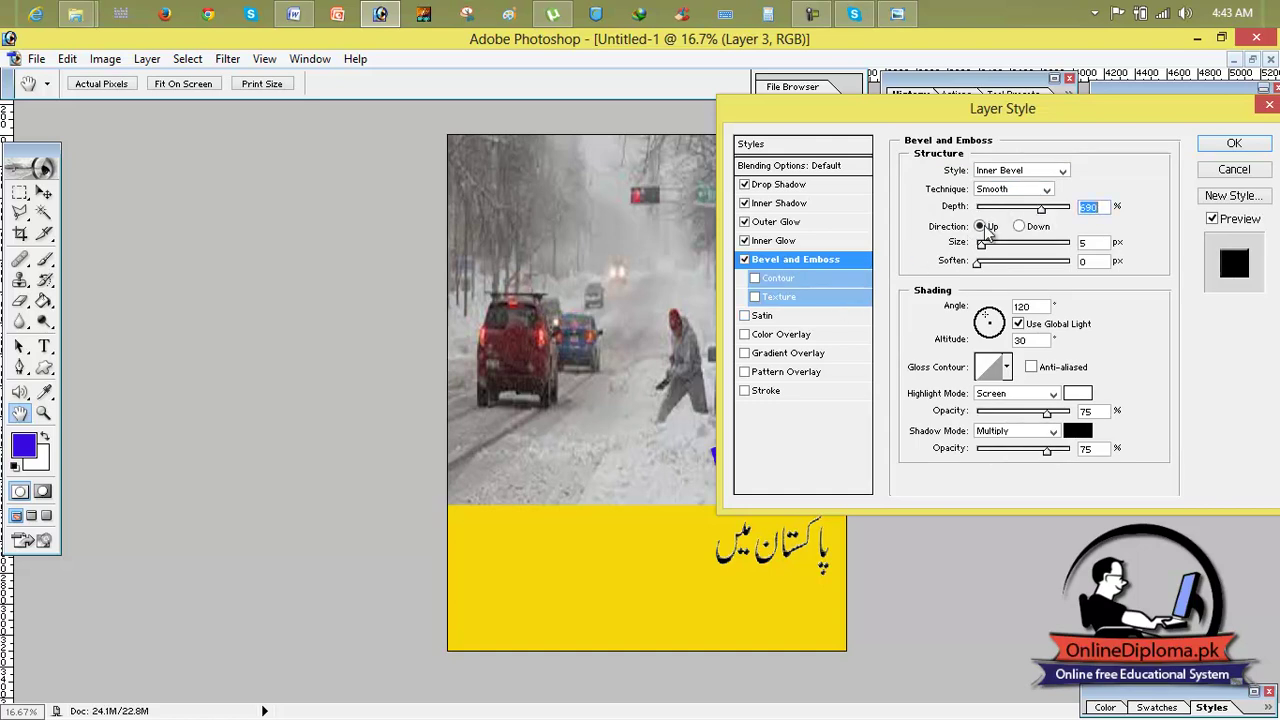
mouse_move(981, 246)
left_mouse_down()
mouse_move(1018, 247)
mouse_move(988, 252)
left_mouse_up()
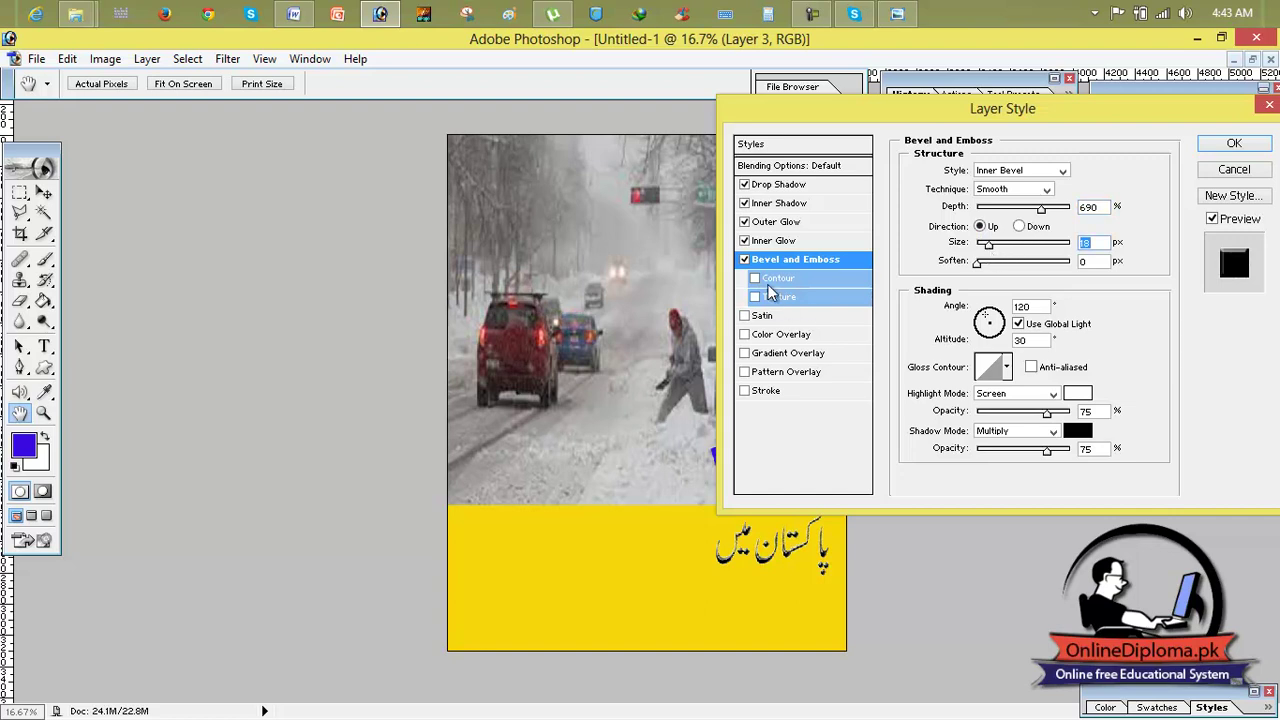
Add Satin, Color Overlay and a black outside stroke of about 13 px to the Urdu words and apply the layer style
left_click(772, 316)
left_click(776, 334)
left_click(772, 391)
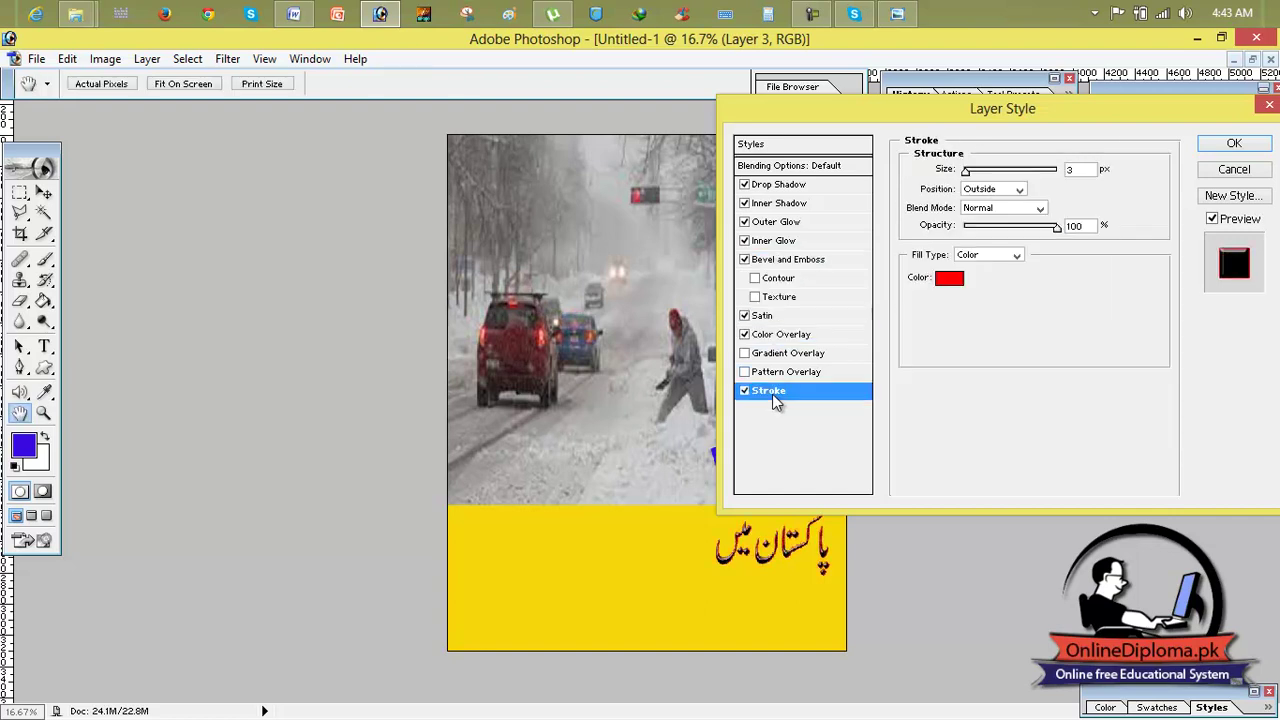
left_click(949, 278)
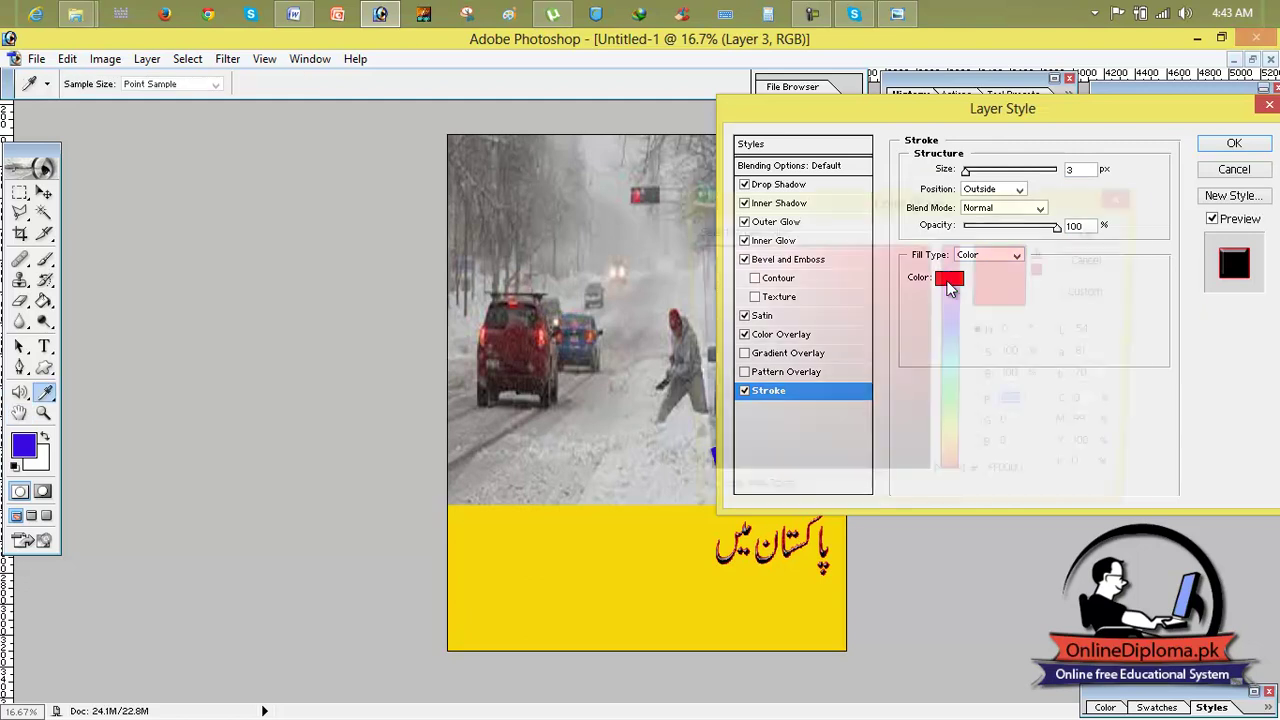
mouse_move(910, 293)
left_mouse_down()
mouse_move(698, 254)
mouse_move(797, 323)
mouse_move(903, 451)
mouse_move(899, 383)
mouse_move(932, 480)
left_mouse_up()
left_click(1096, 233)
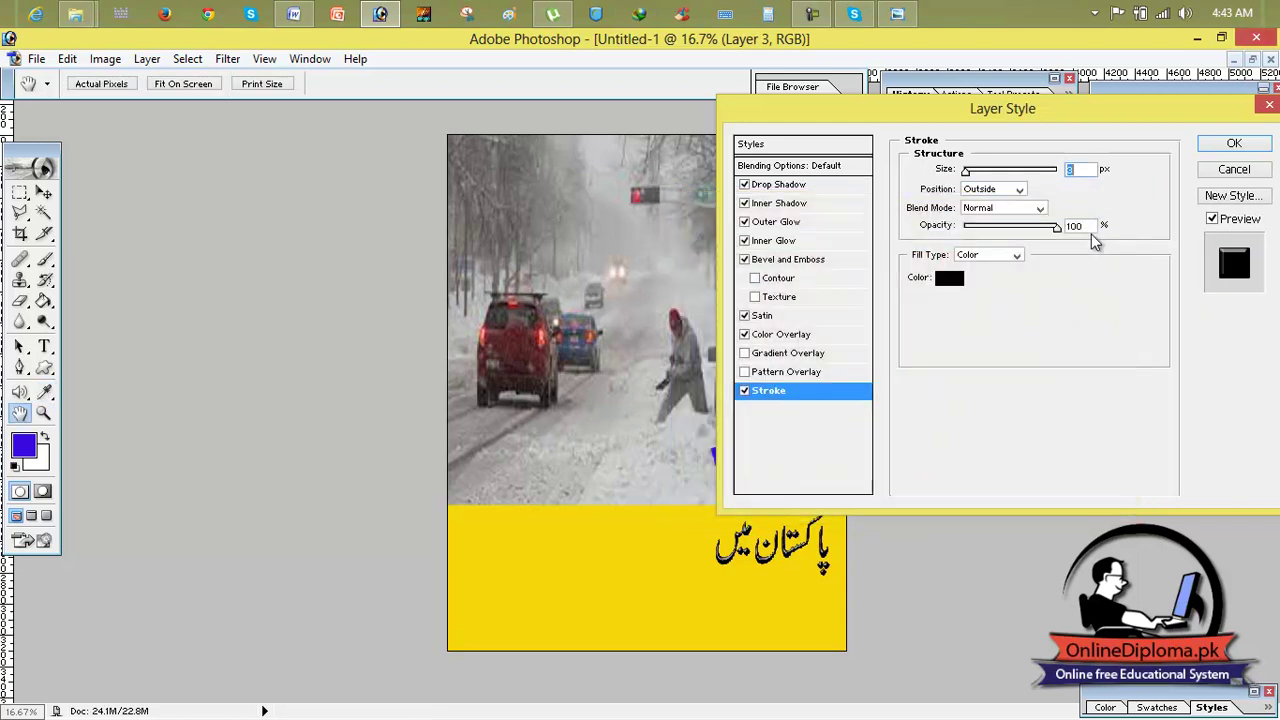
left_click_drag(965, 171, 972, 174)
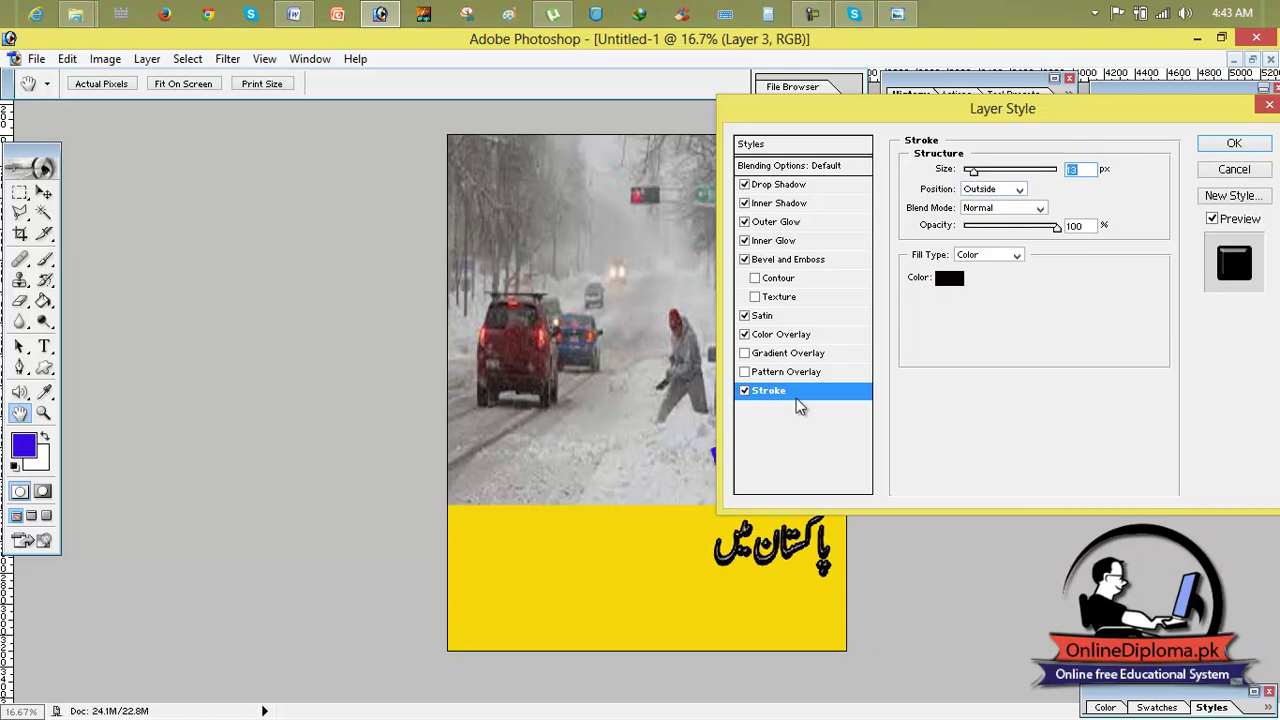
left_click(1230, 145)
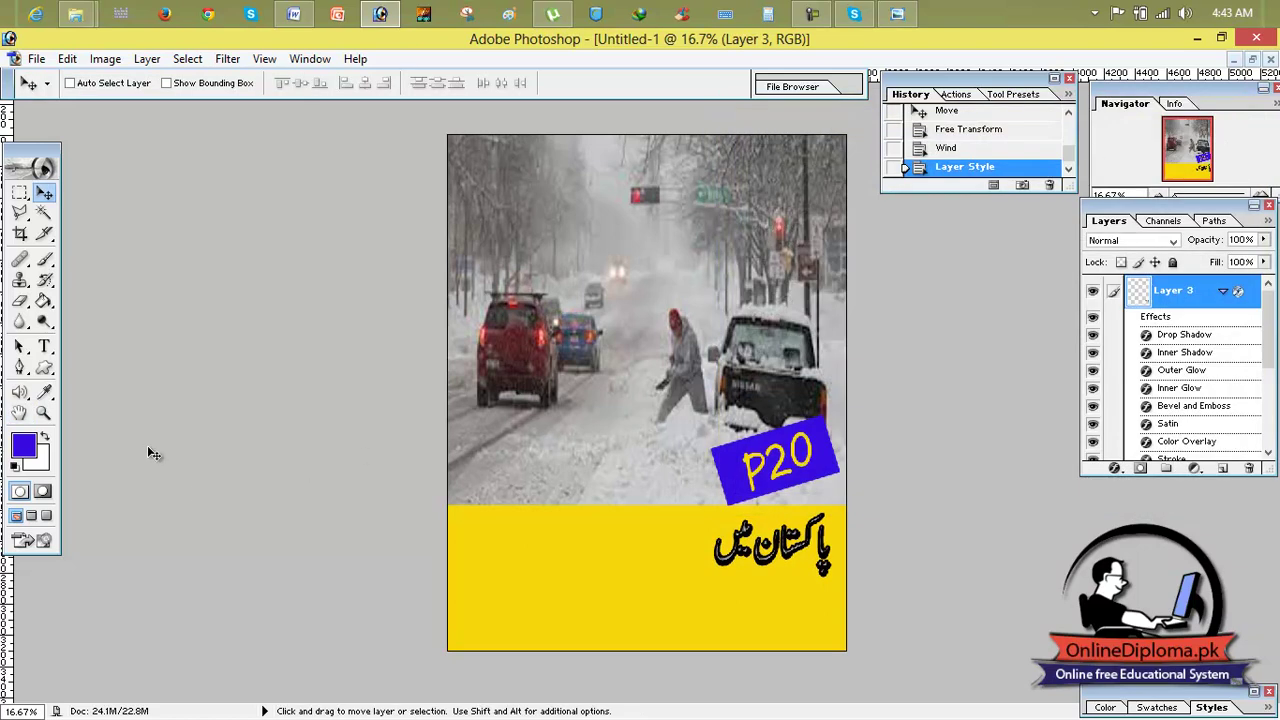
Fill the shape of the styled words پاکستان میں with the blue foreground color #390BE1, deselect, and shift them slightly on the yellow band
left_click(1187, 303, "ctrl")
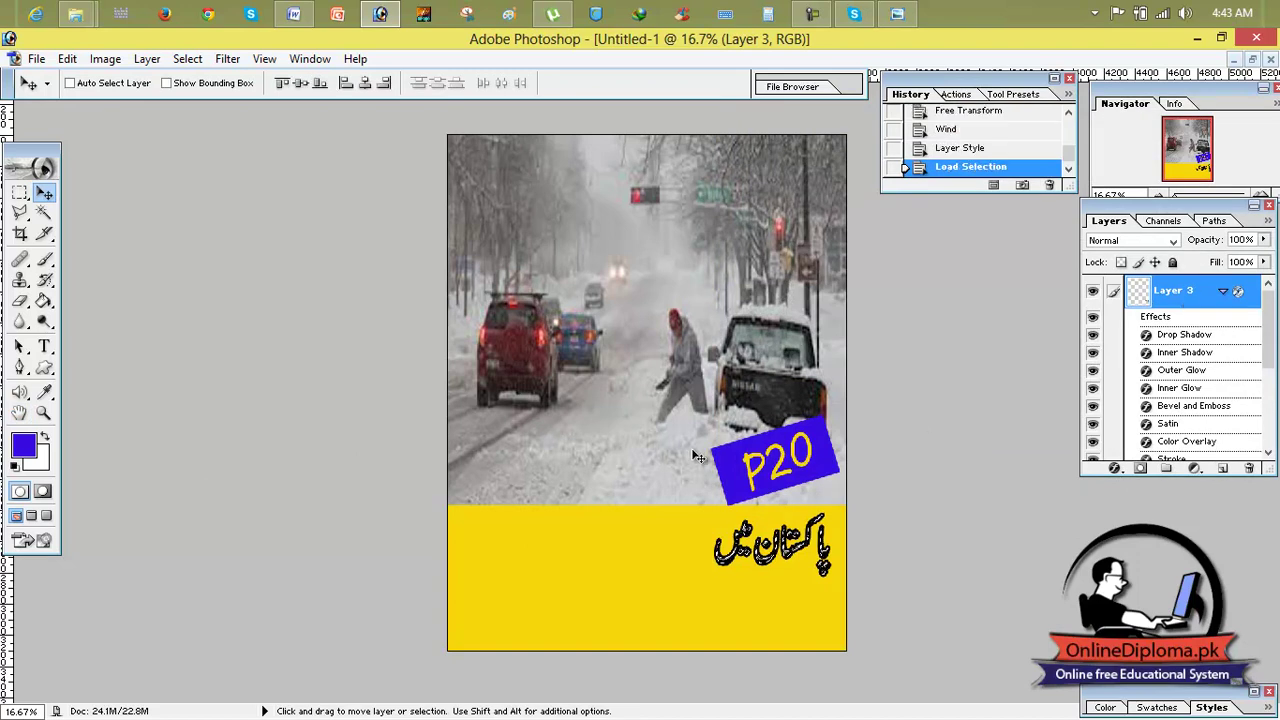
left_click(37, 447)
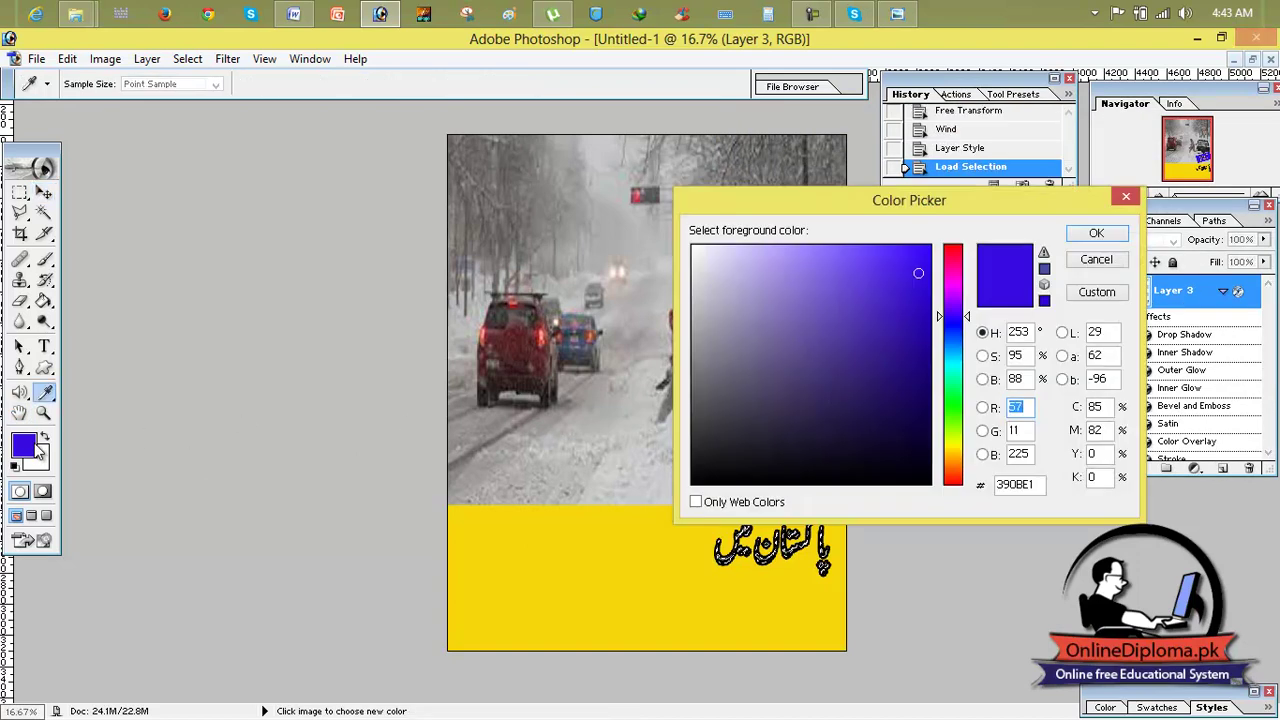
left_click(1096, 233)
key("v")
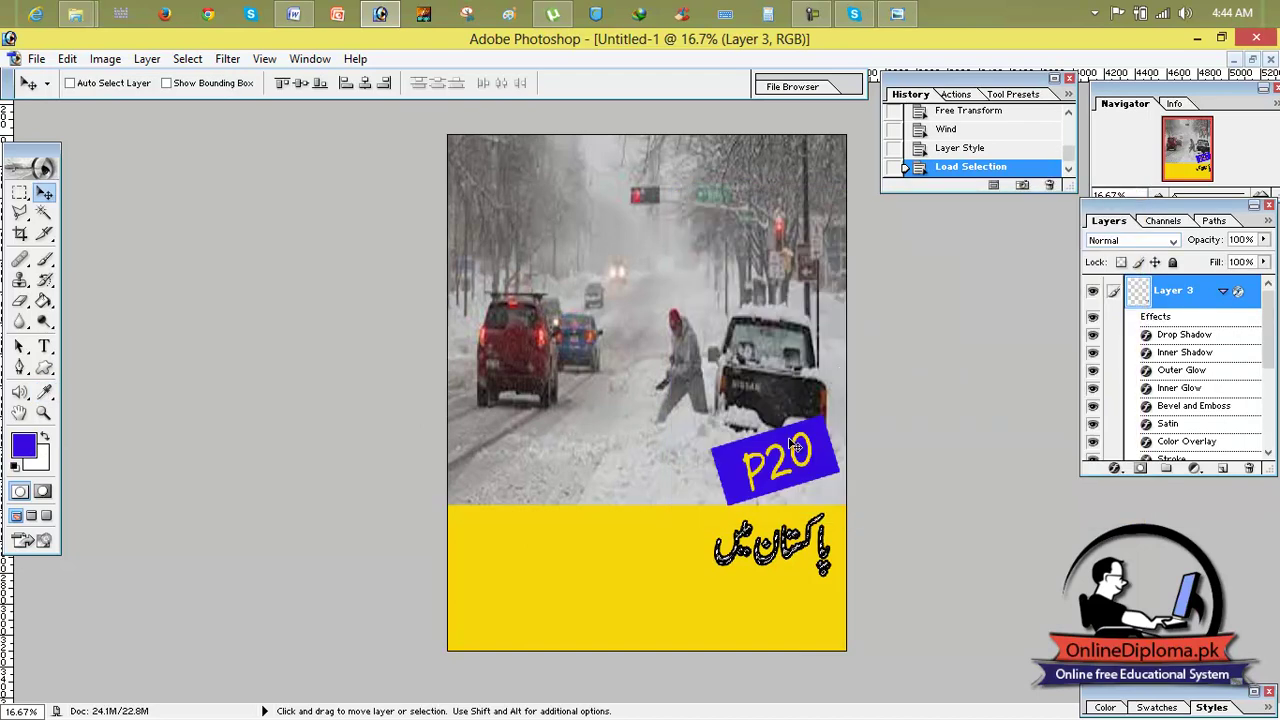
key("alt+BackSpace")
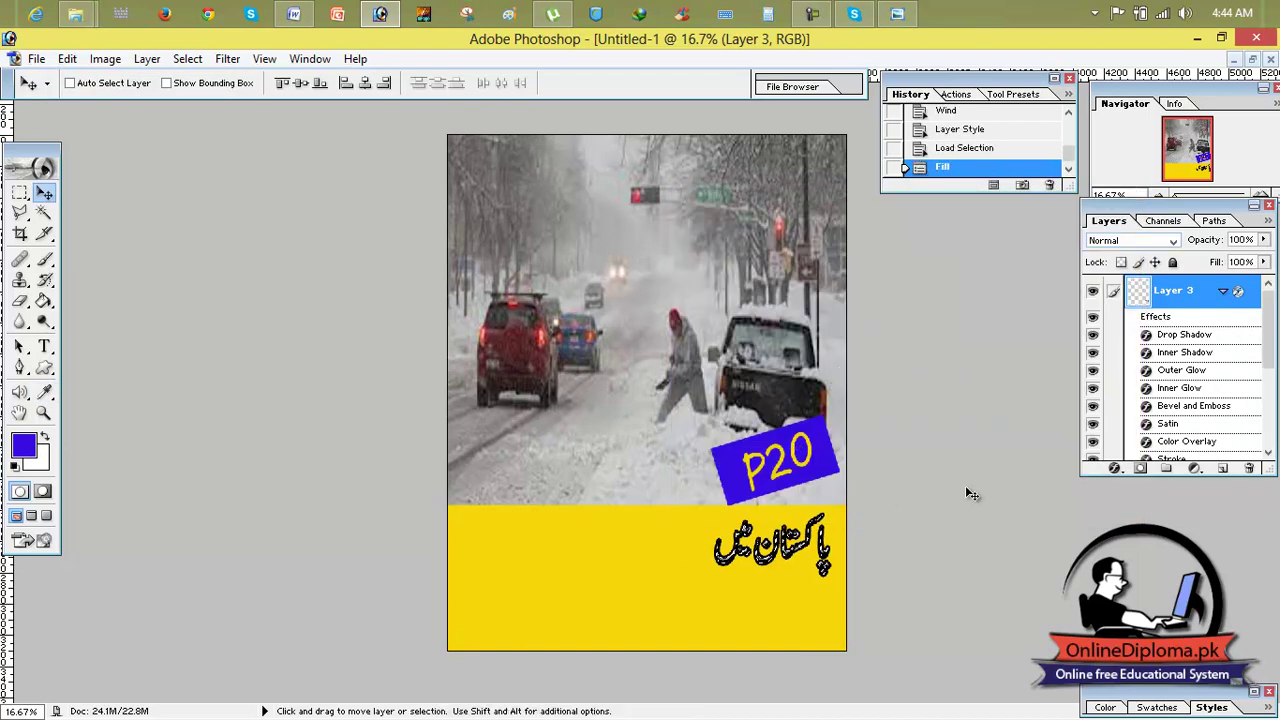
key("ctrl+d")
left_click_drag(822, 548, 827, 552)
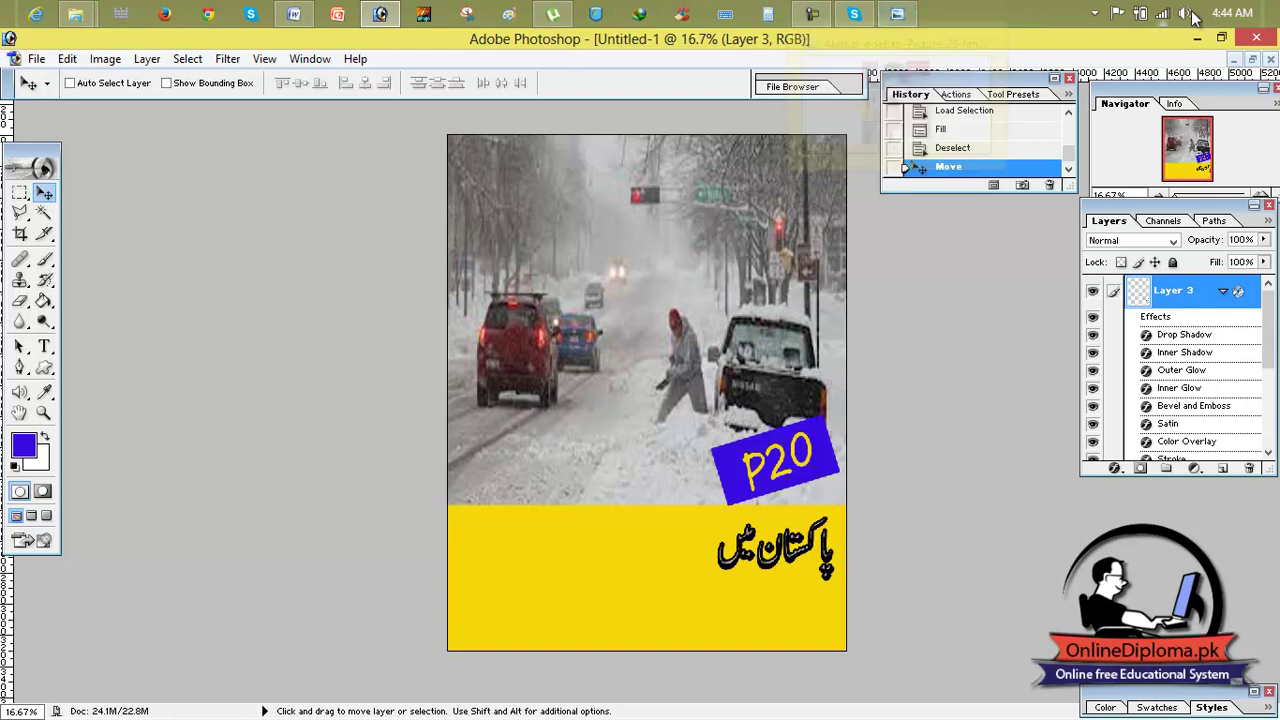
Copy the words برف باری from akhbar e jahan.eps into the cover and place them beside پاکستان میں on the yellow band
left_click(1251, 59)
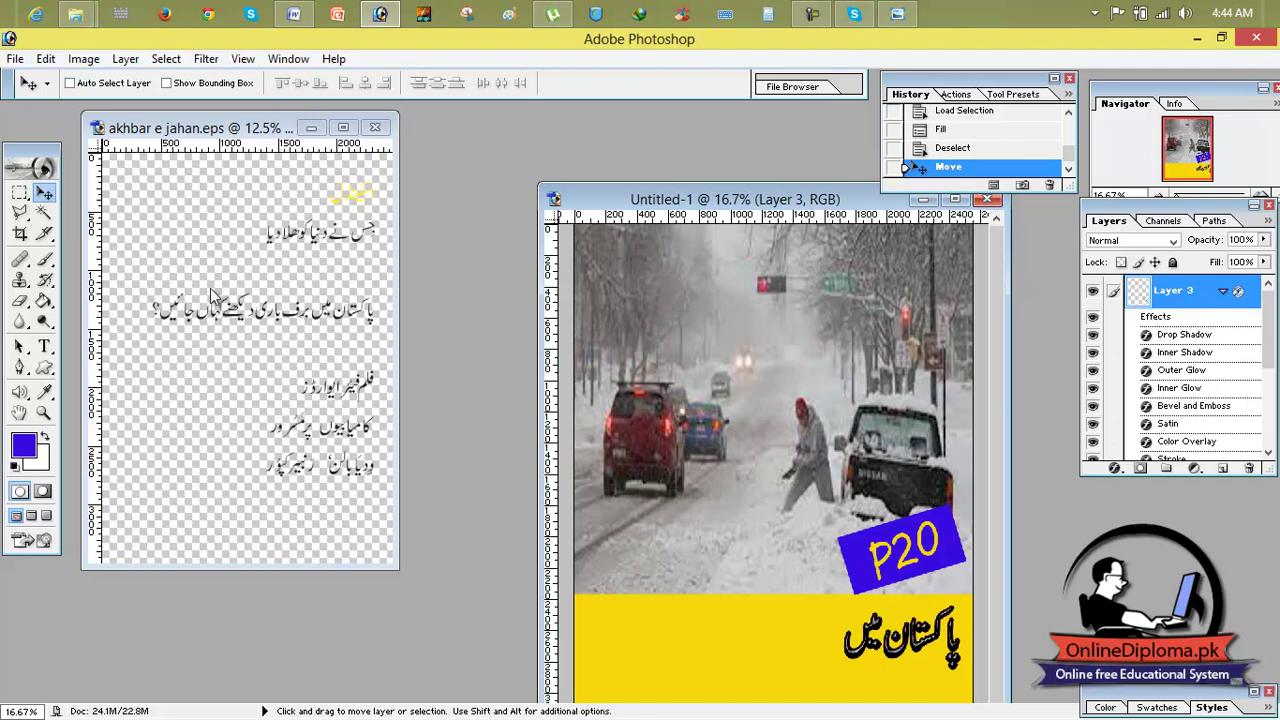
left_click(22, 194)
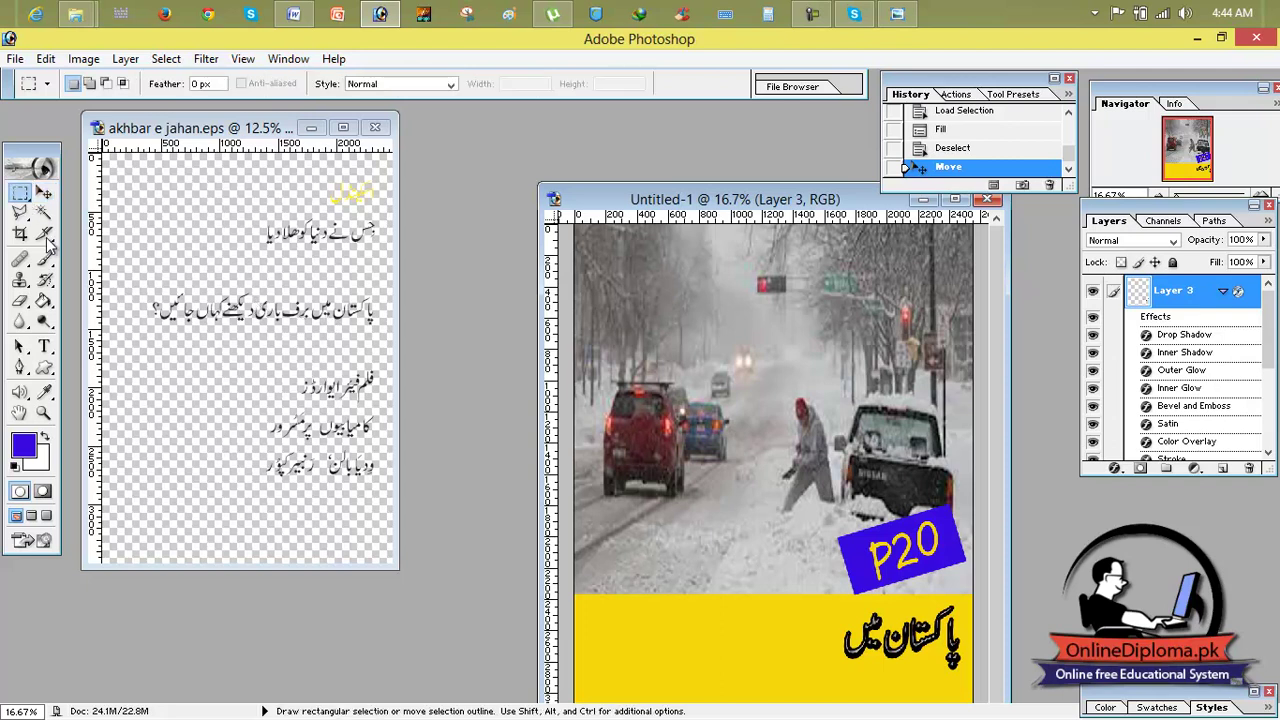
left_click(279, 308)
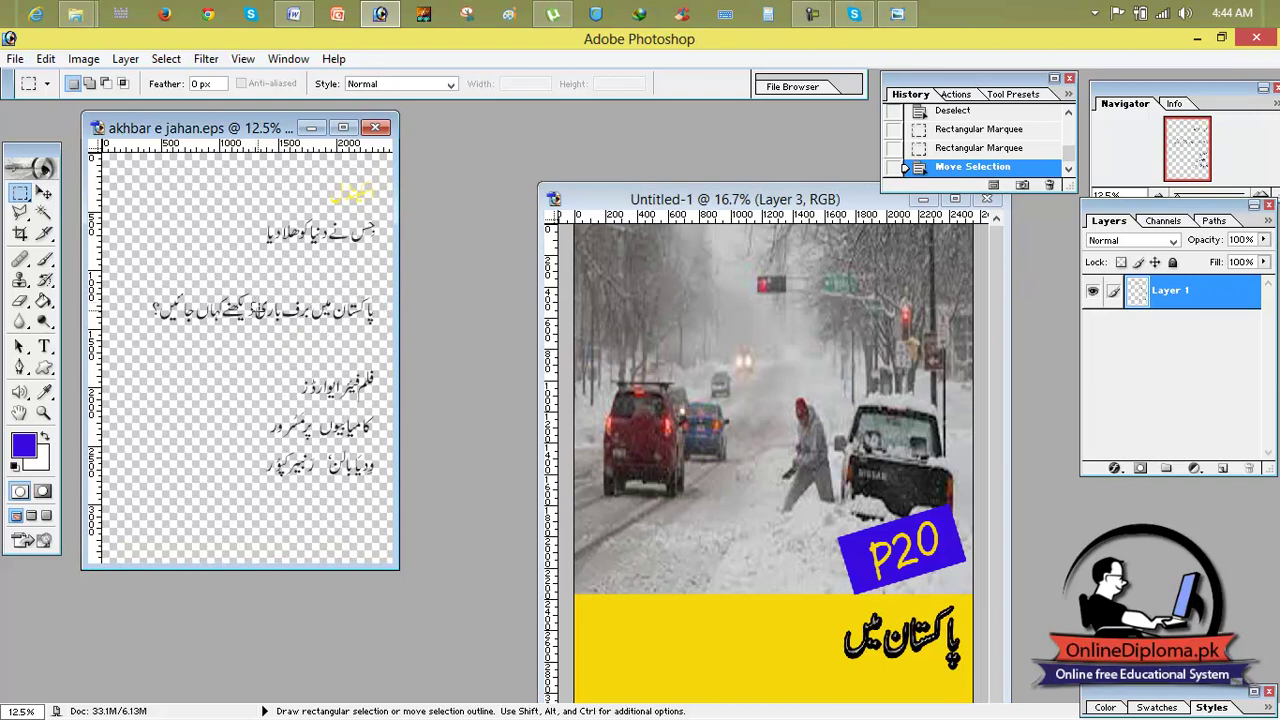
left_click_drag(312, 324, 314, 324)
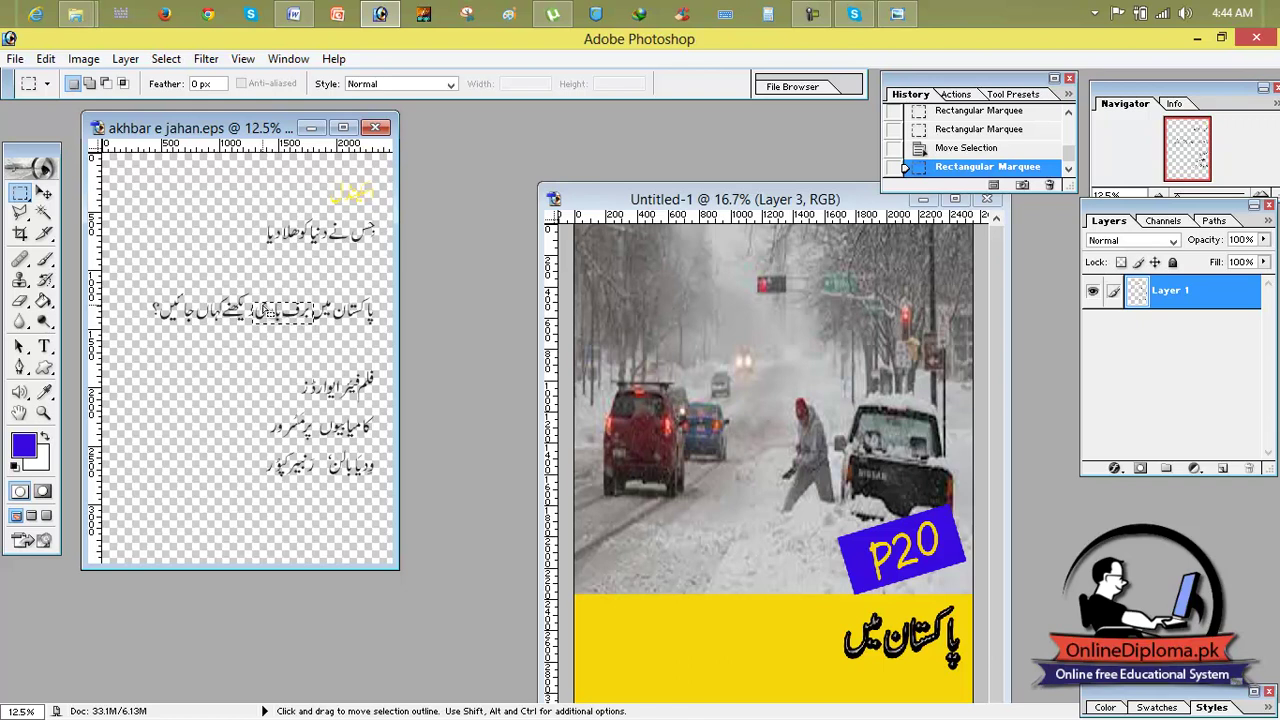
left_click(290, 310)
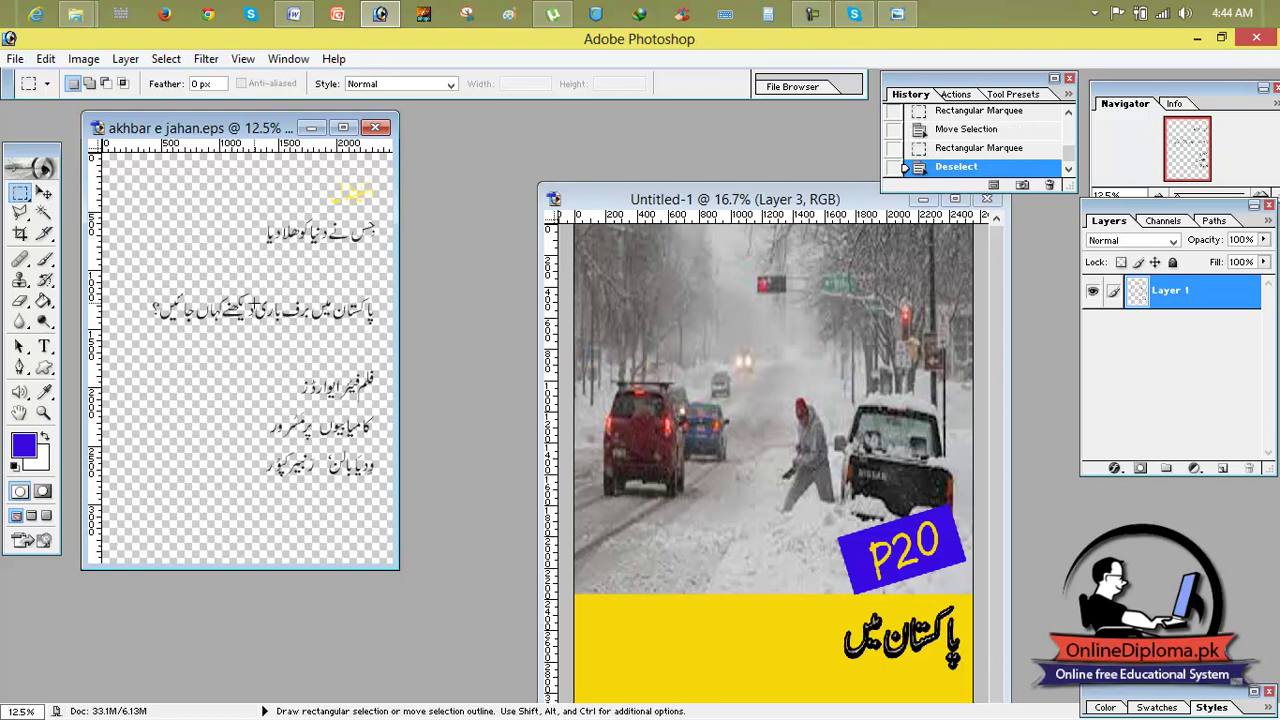
left_click_drag(277, 317, 312, 321)
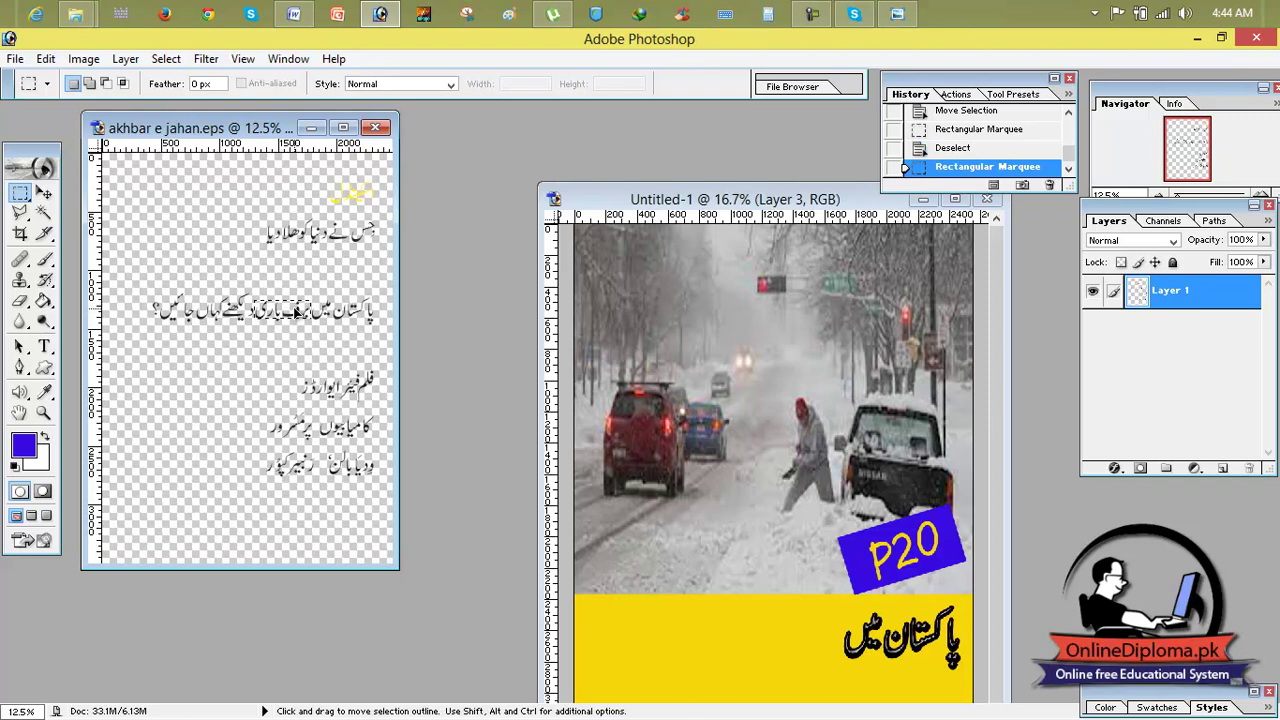
left_click_drag(296, 312, 766, 629)
left_click(45, 194)
left_click(955, 199)
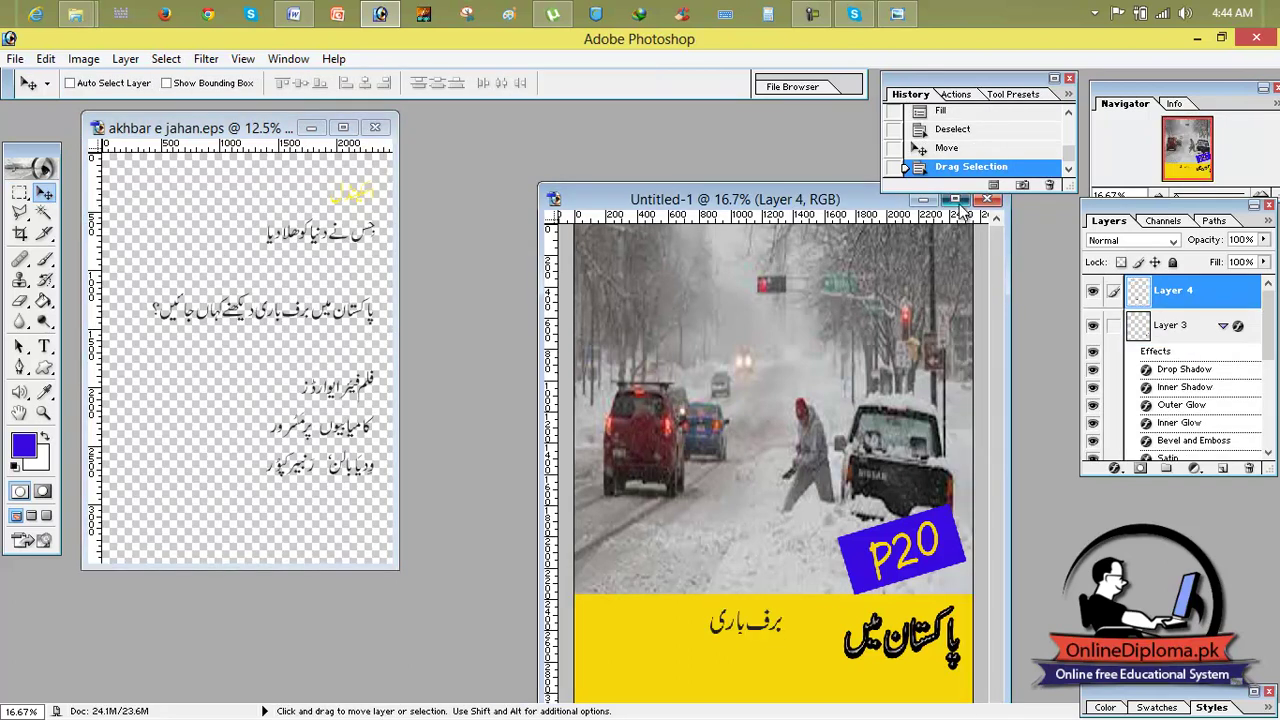
left_click_drag(657, 557, 697, 575)
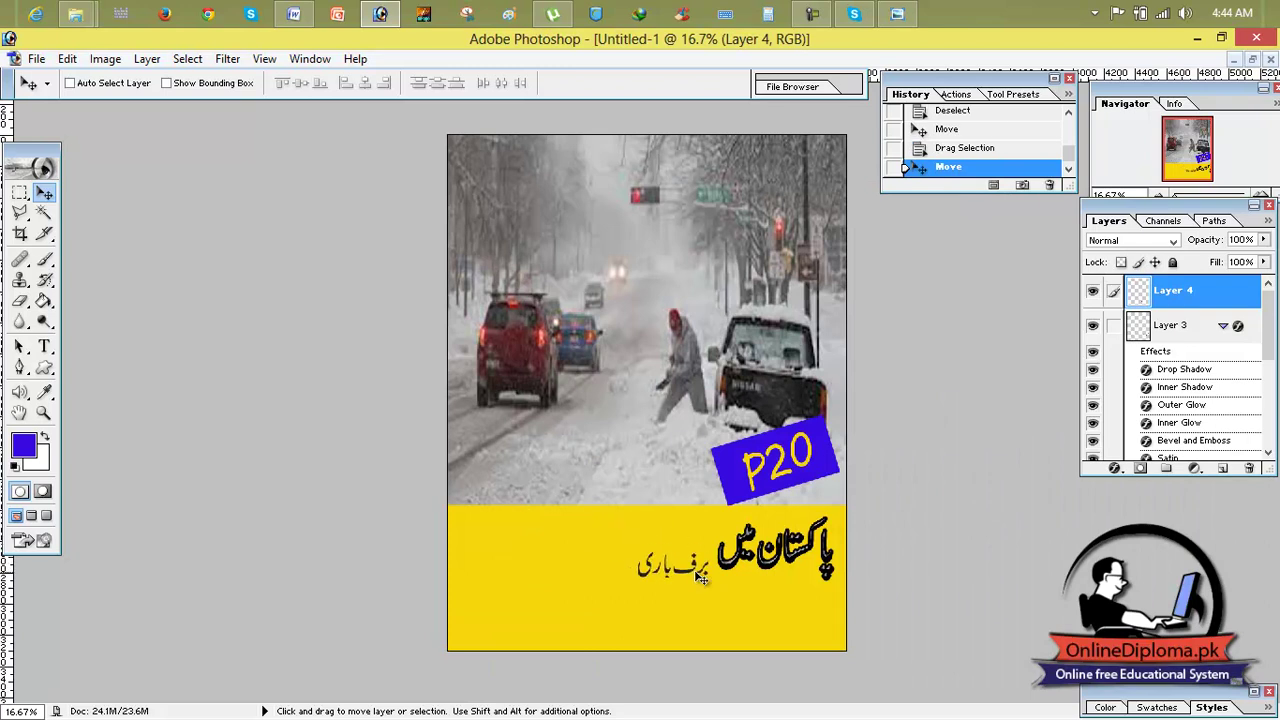
Scale the words برف باری to about 110.5% width and 137.5% height, and open their layer style settings
key("ctrl+t")
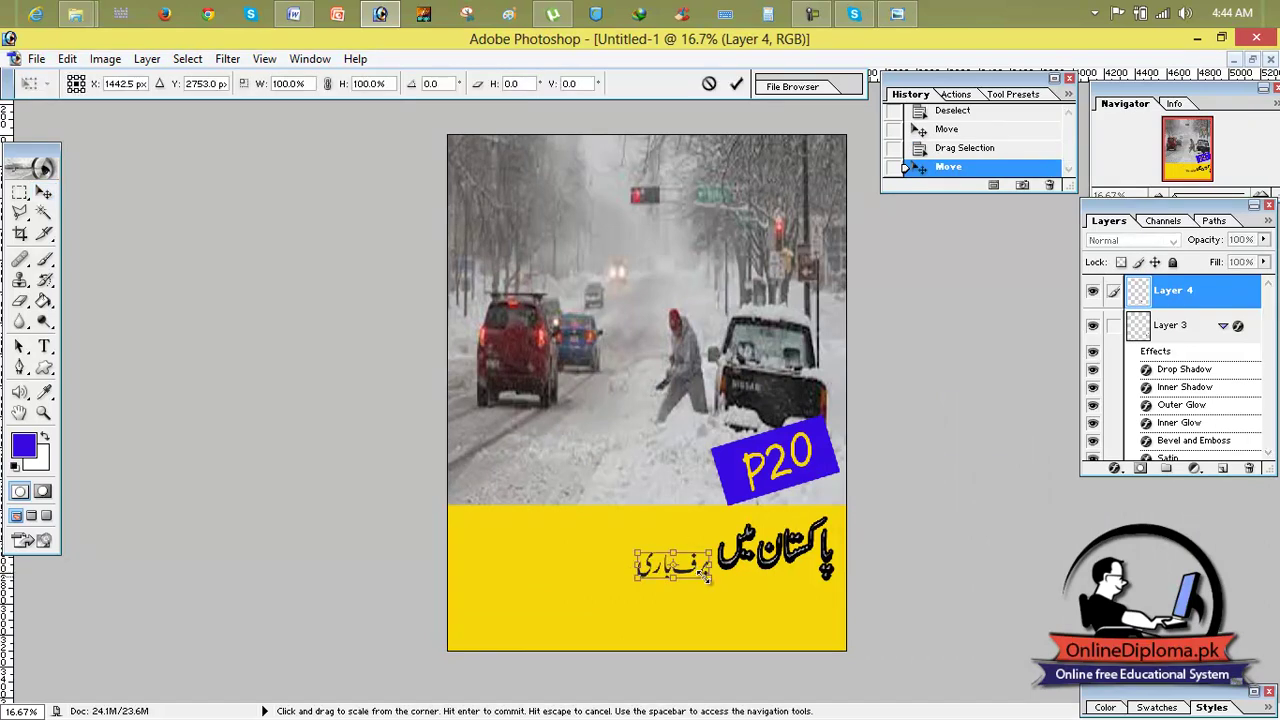
mouse_move(708, 578)
left_mouse_down()
mouse_move(717, 589)
mouse_move(690, 569)
left_mouse_up()
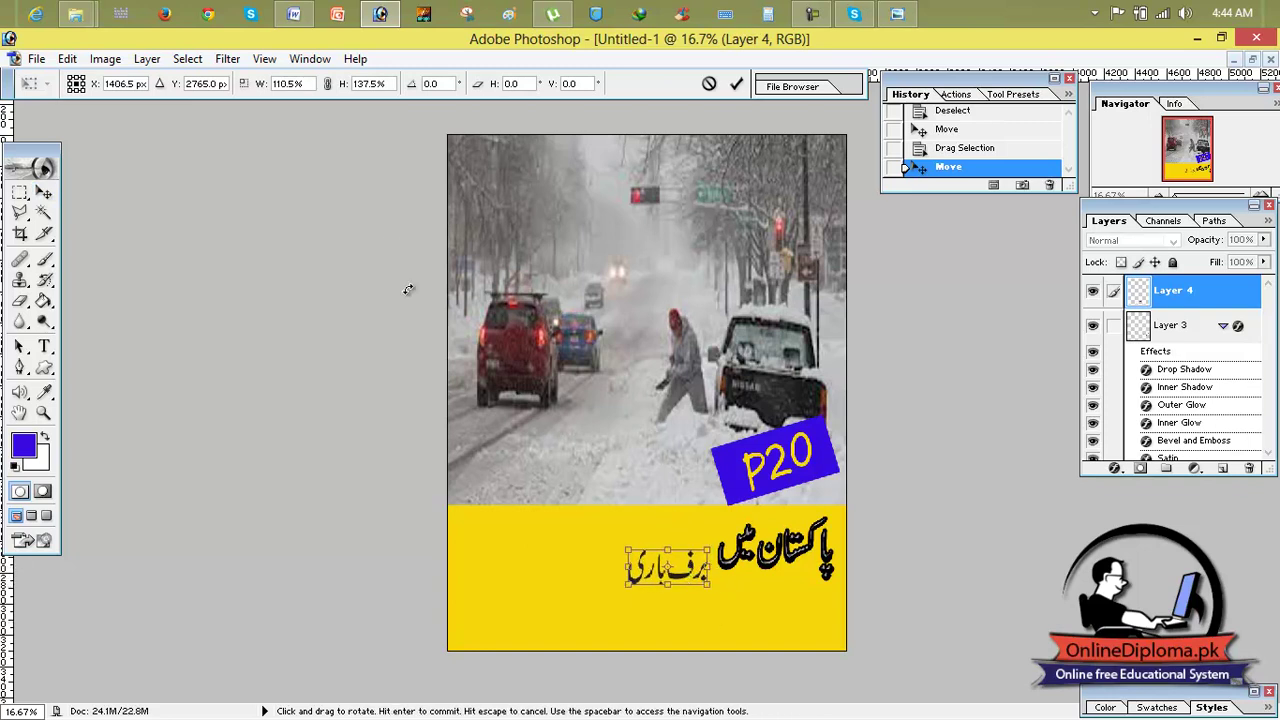
left_click(737, 85)
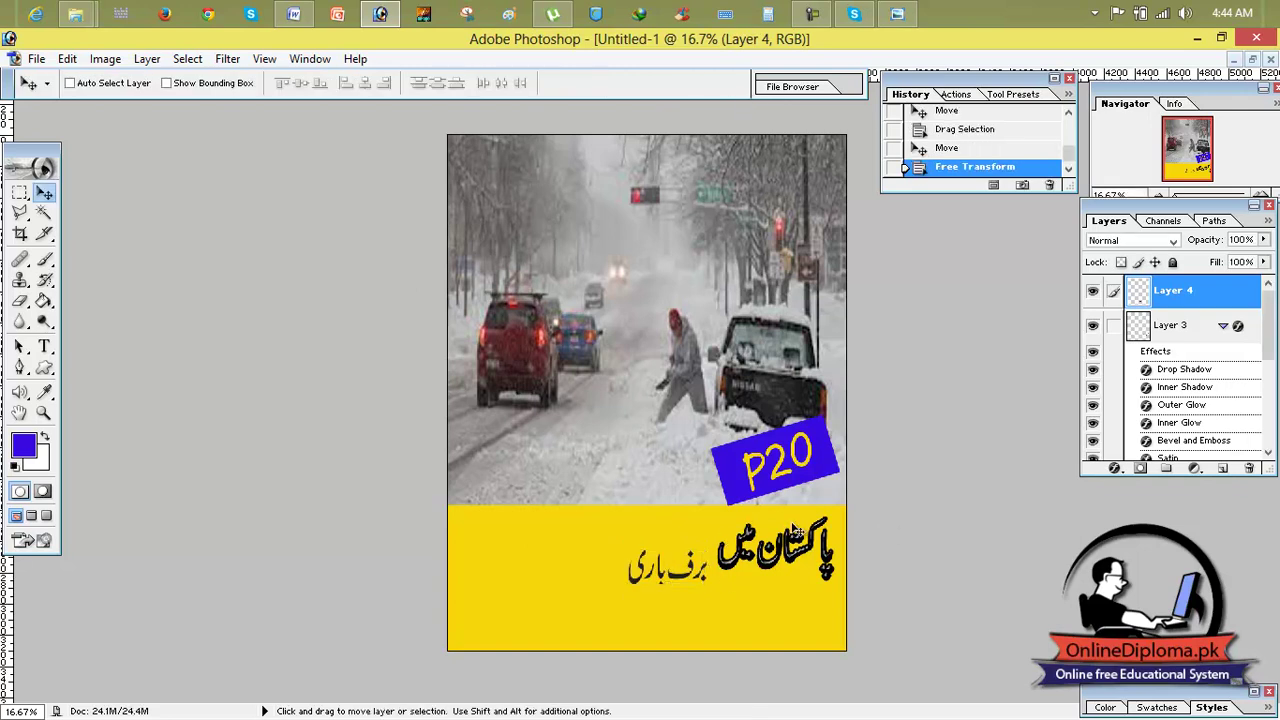
right_click(1148, 294)
left_click(915, 431)
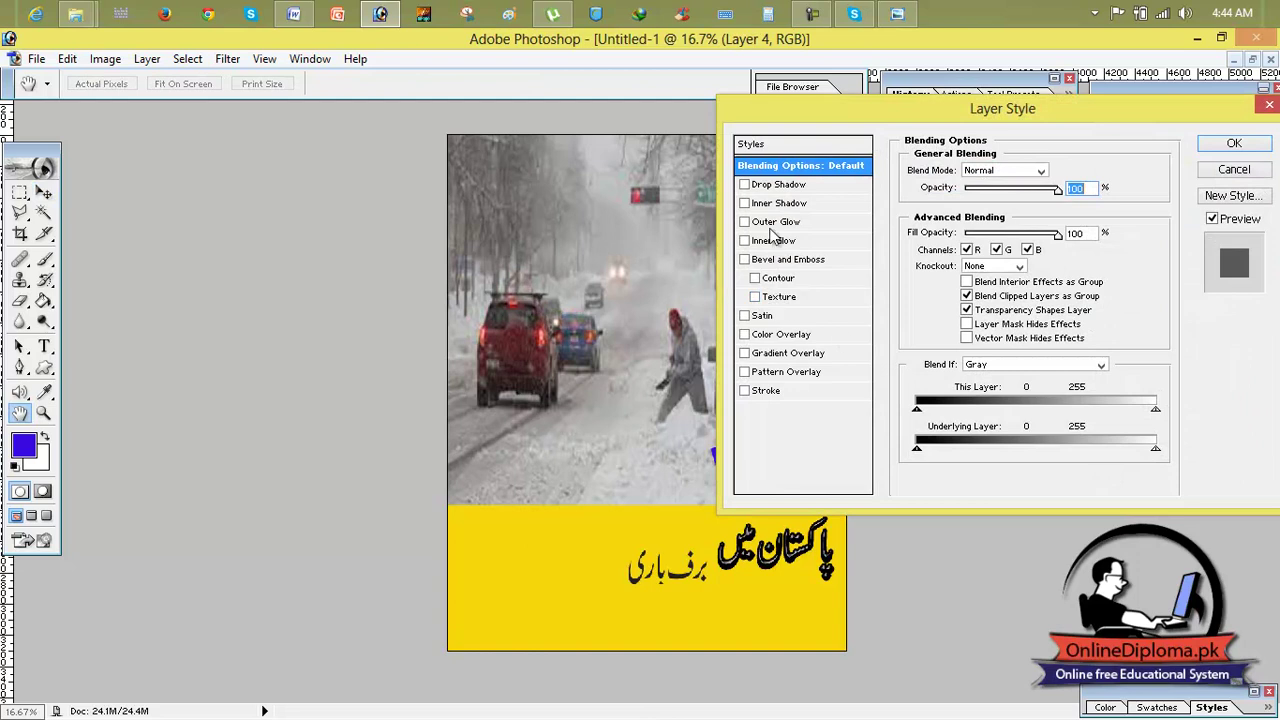
Try a drop shadow on برف باری, and a red Color Overlay combined with Satin at about 35% opacity, 28 px distance and 0 px size
left_click(765, 190)
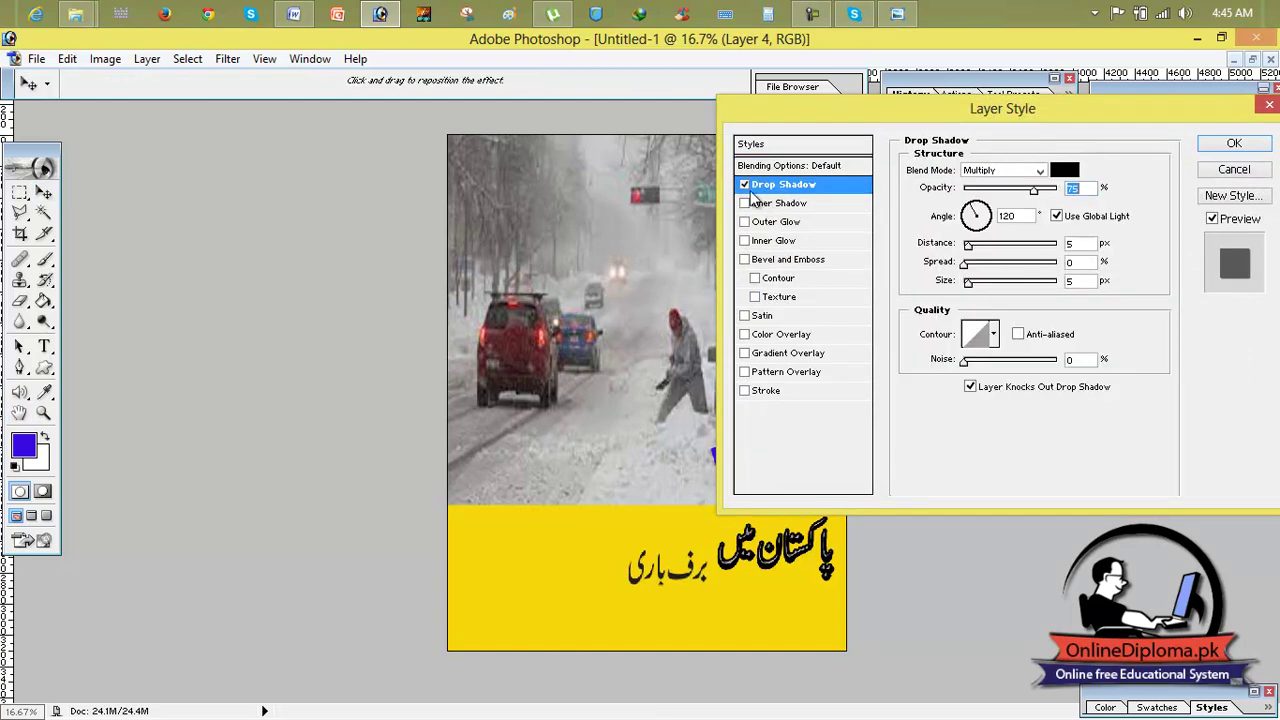
left_click(744, 185)
left_click(763, 316)
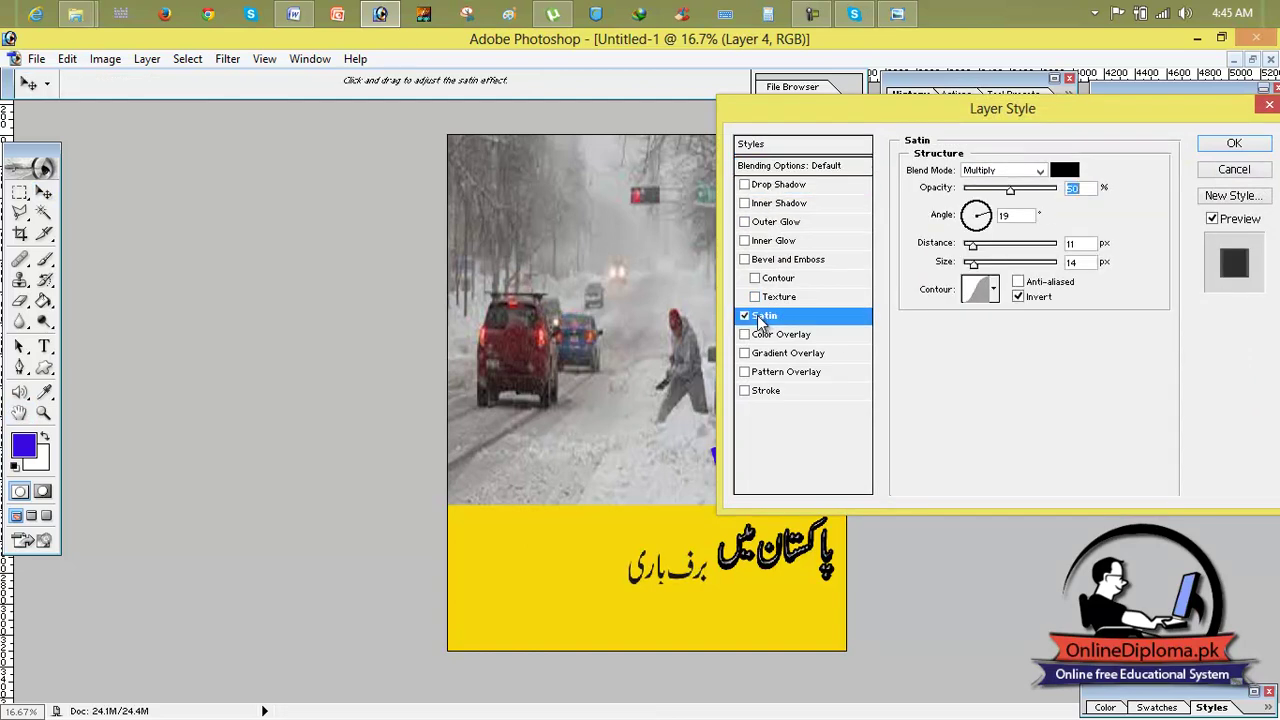
left_click(744, 316)
left_click(744, 334)
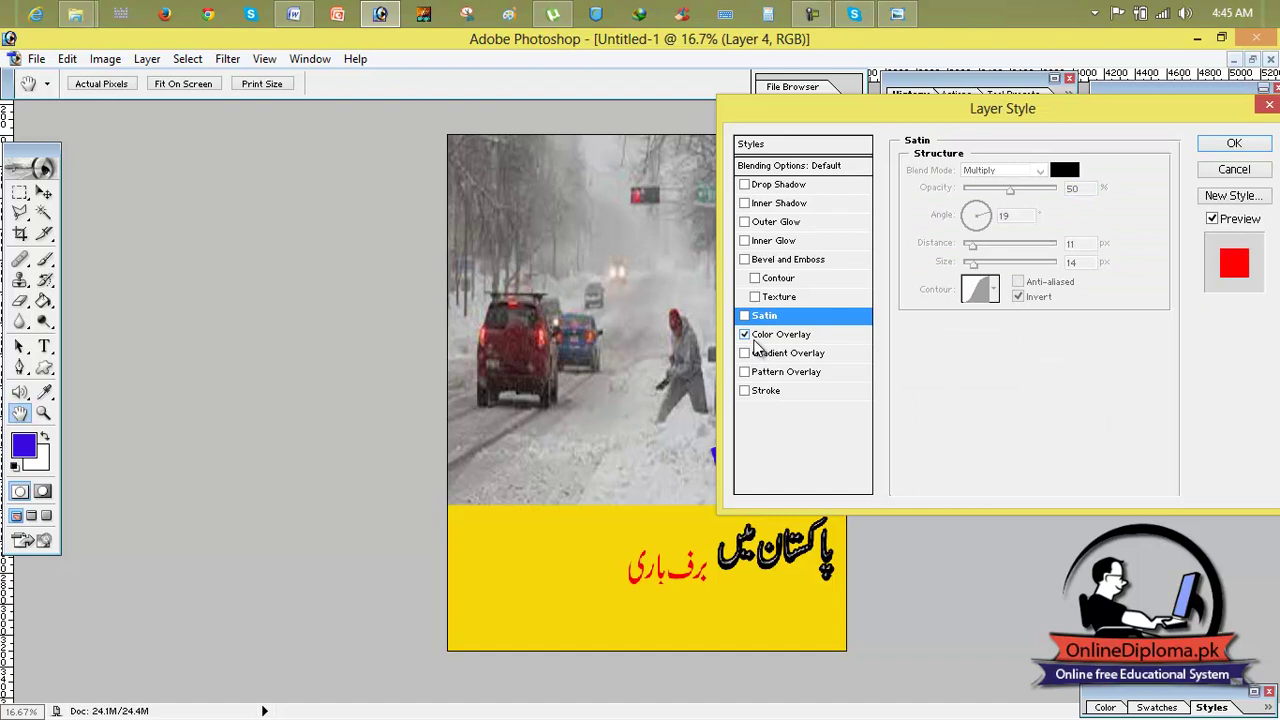
left_click(812, 320)
mouse_move(972, 245)
left_mouse_down()
mouse_move(1004, 264)
mouse_move(963, 268)
left_mouse_up()
mouse_move(1010, 191)
left_mouse_down()
mouse_move(1035, 197)
mouse_move(998, 199)
left_mouse_up()
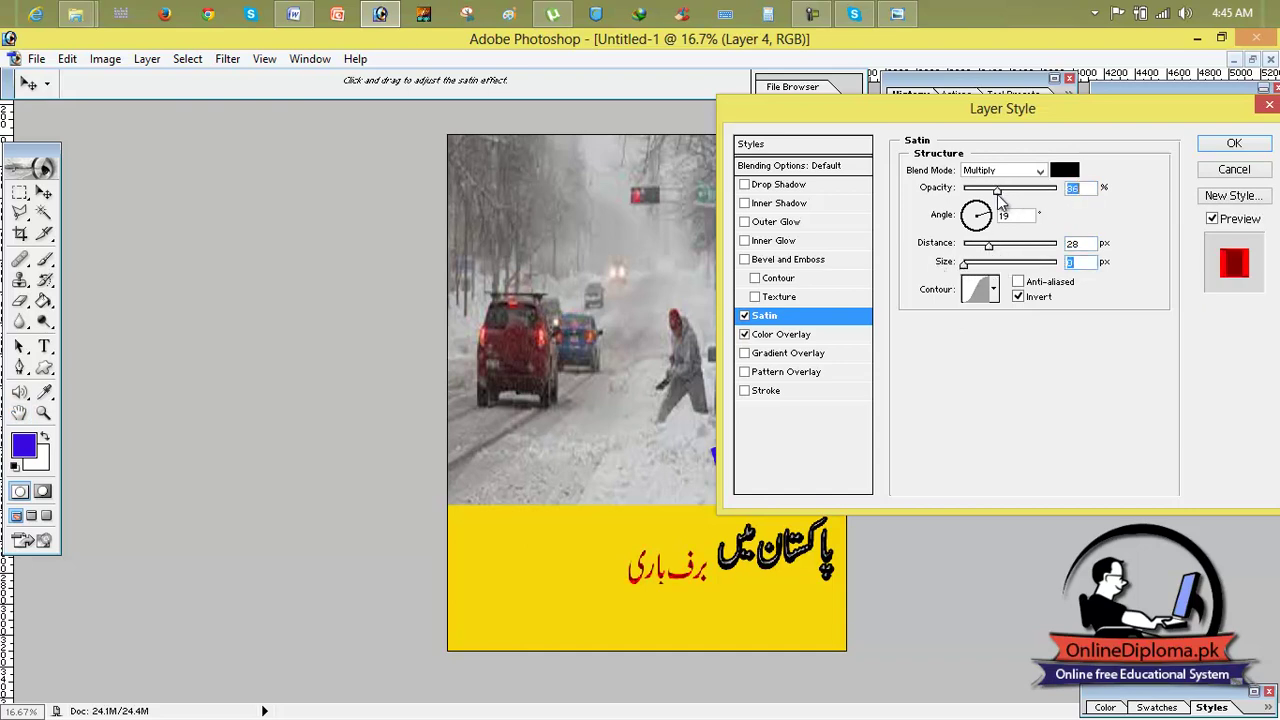
Try a Gradient Overlay on برف باری, and switch off the Satin, Color Overlay and Gradient Overlay effects
left_click(781, 354)
left_click(768, 336)
left_click(765, 317)
left_click(744, 334)
left_click(745, 316)
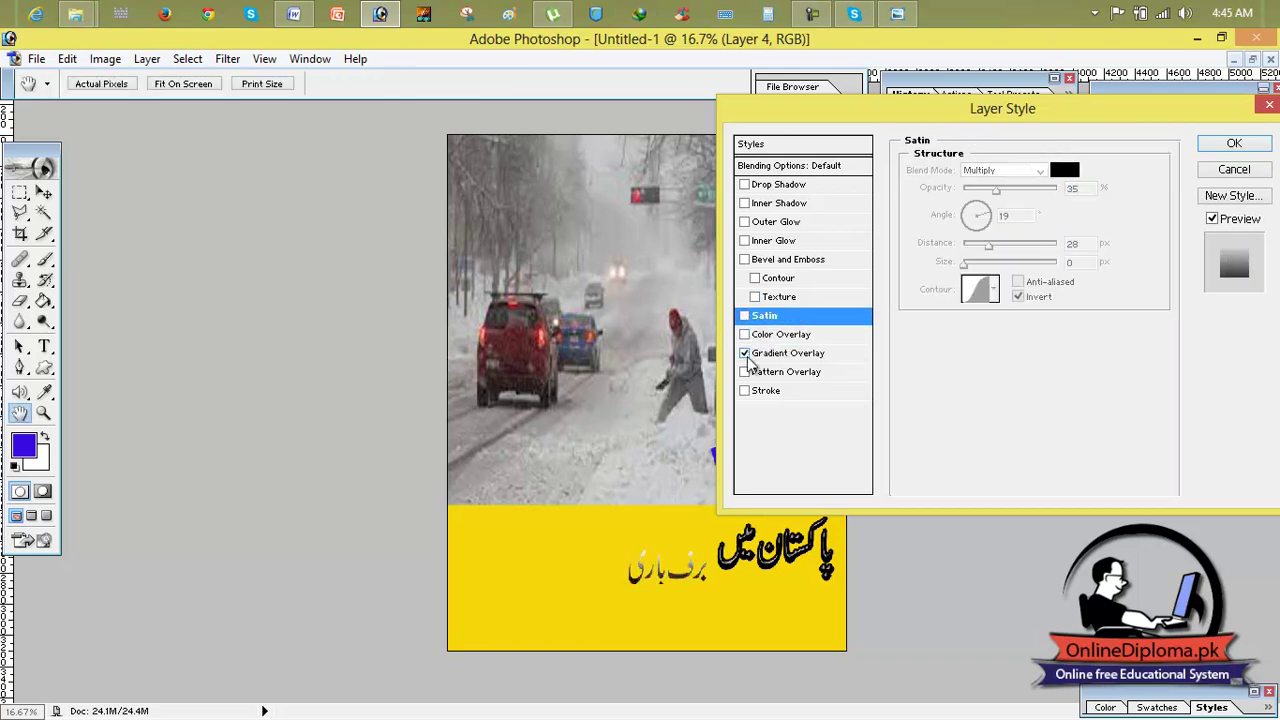
left_click(744, 353)
Add a red outside stroke of about 43 px to the words برف باری and apply the layer style
left_click(744, 391)
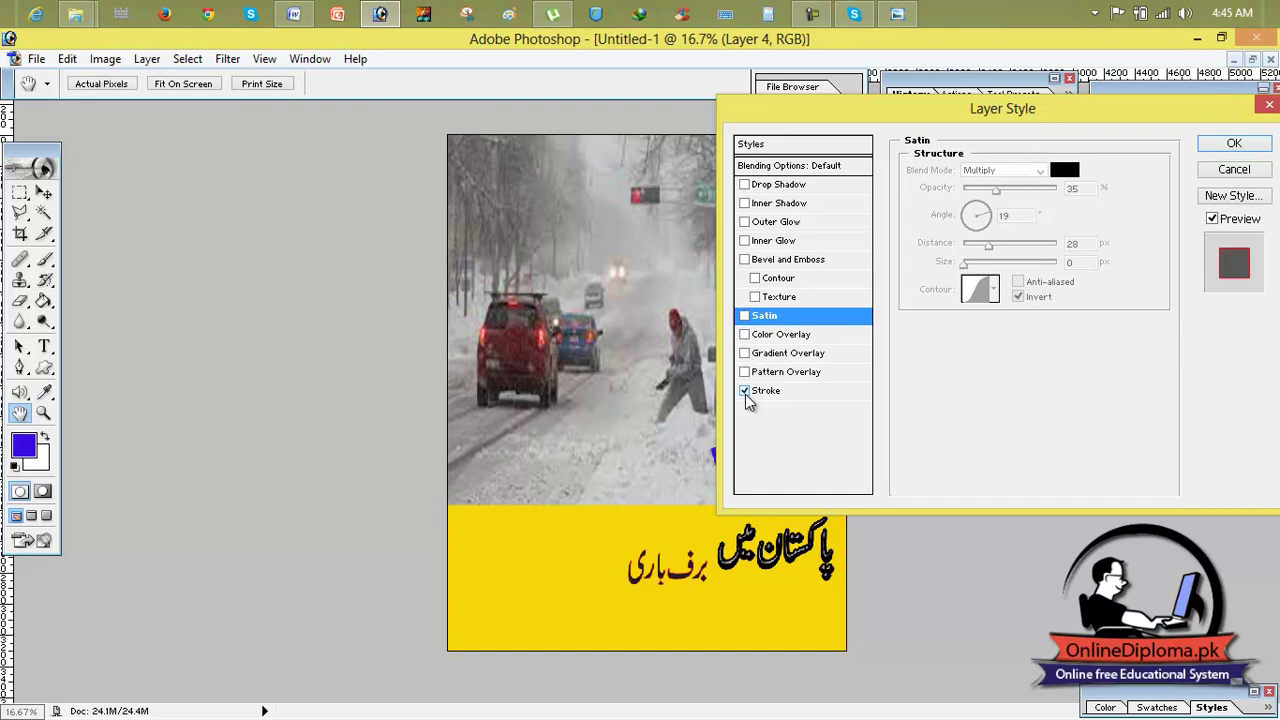
left_click(815, 391)
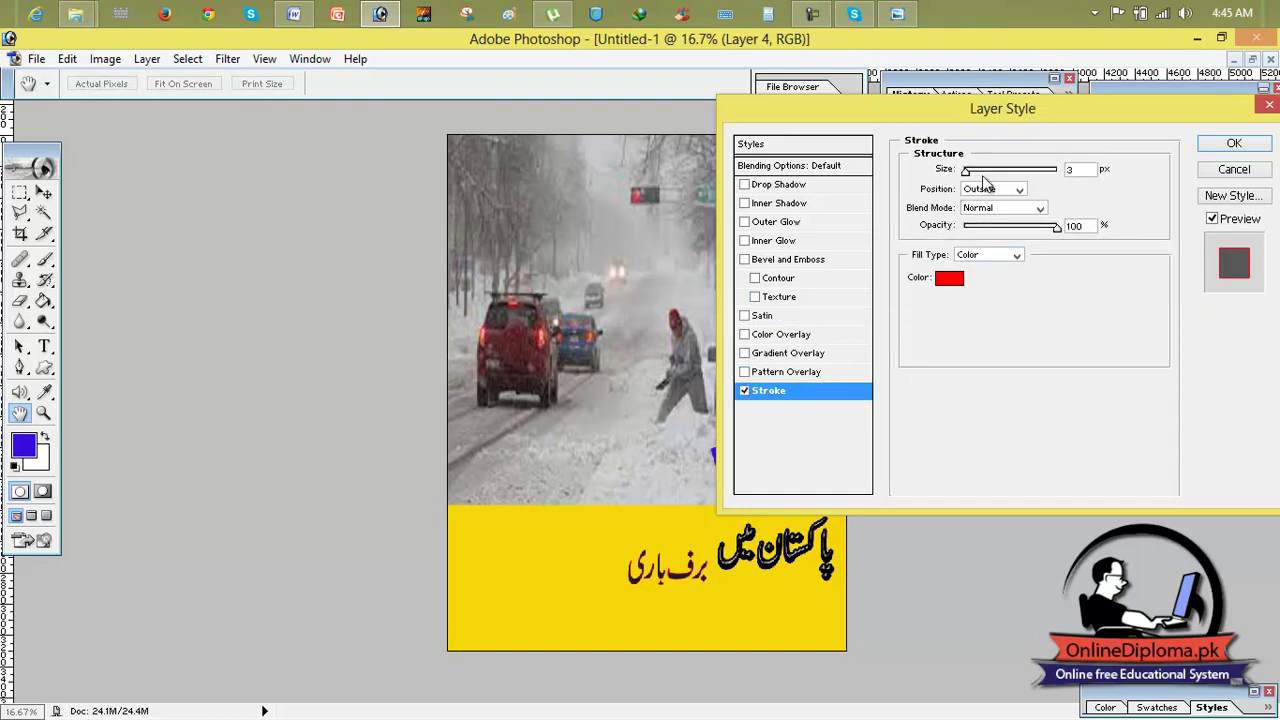
mouse_move(970, 172)
left_mouse_down()
mouse_move(1002, 175)
mouse_move(987, 176)
left_mouse_up()
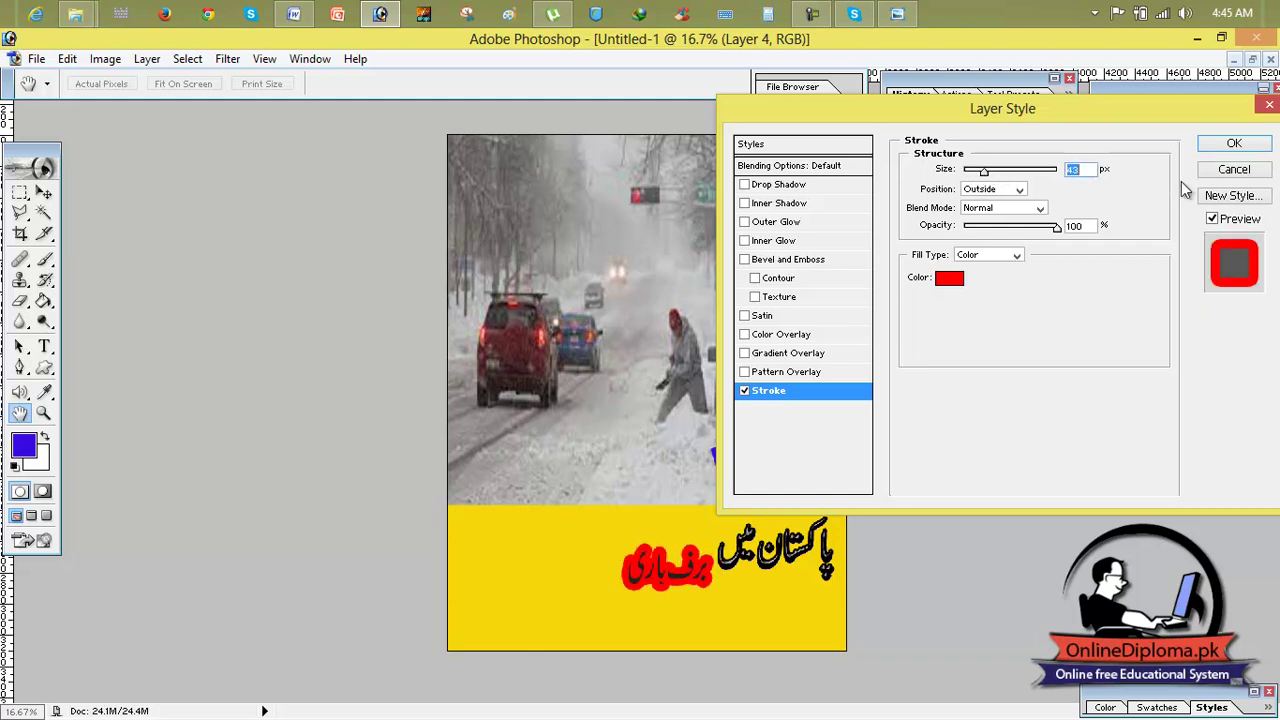
left_click(1228, 147)
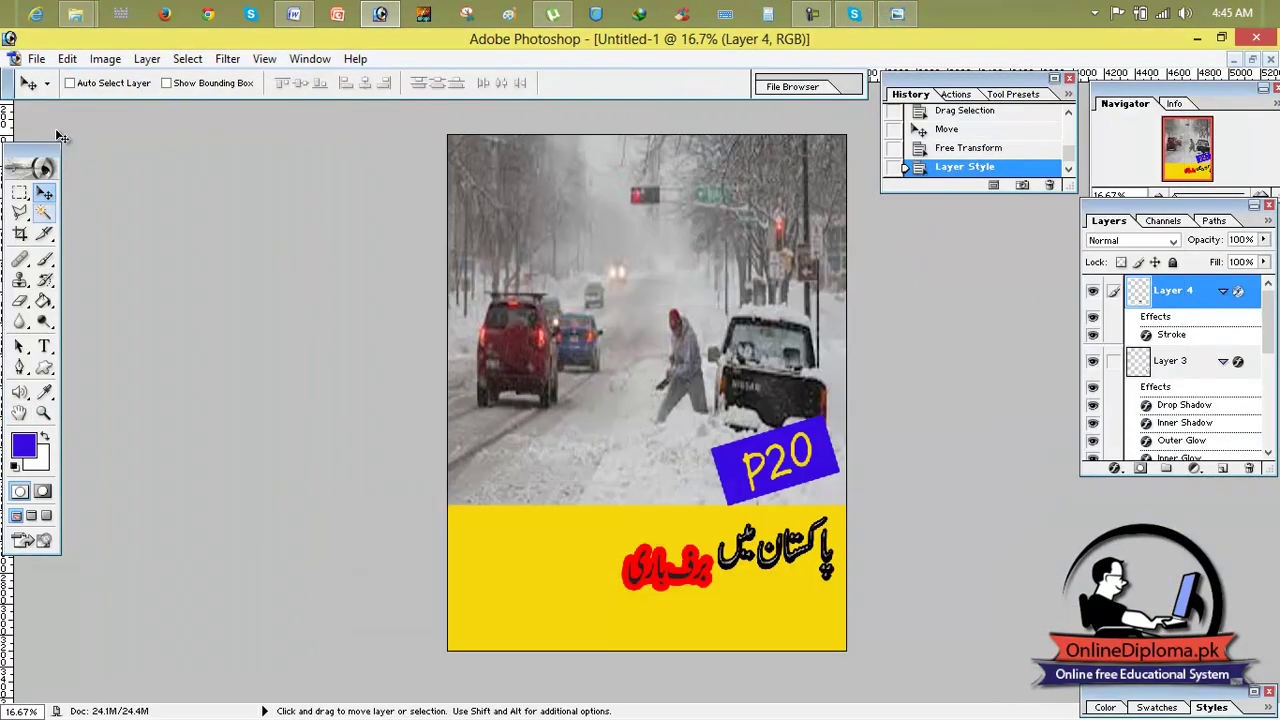
Copy the words دیکھنے کہاں جائیں؟ from akhbar e jahan.eps into the cover and place them after برف باری, slightly lower
left_click(1252, 59)
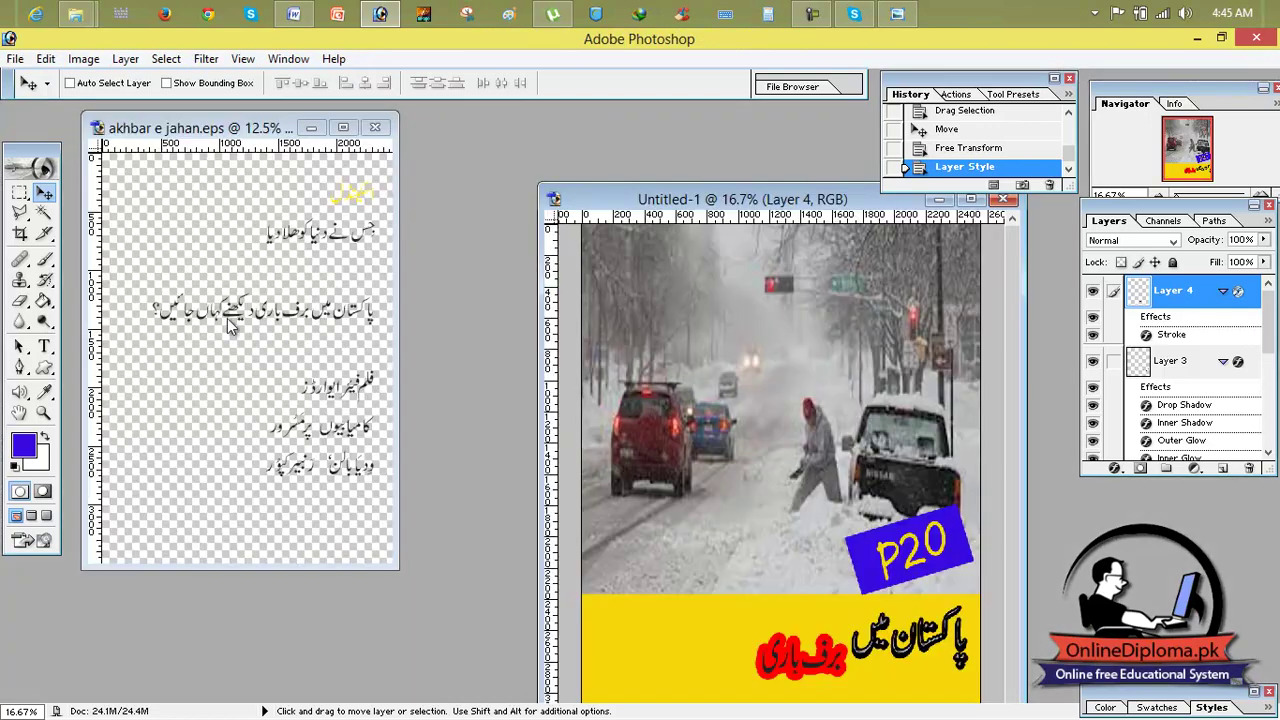
left_click(20, 192)
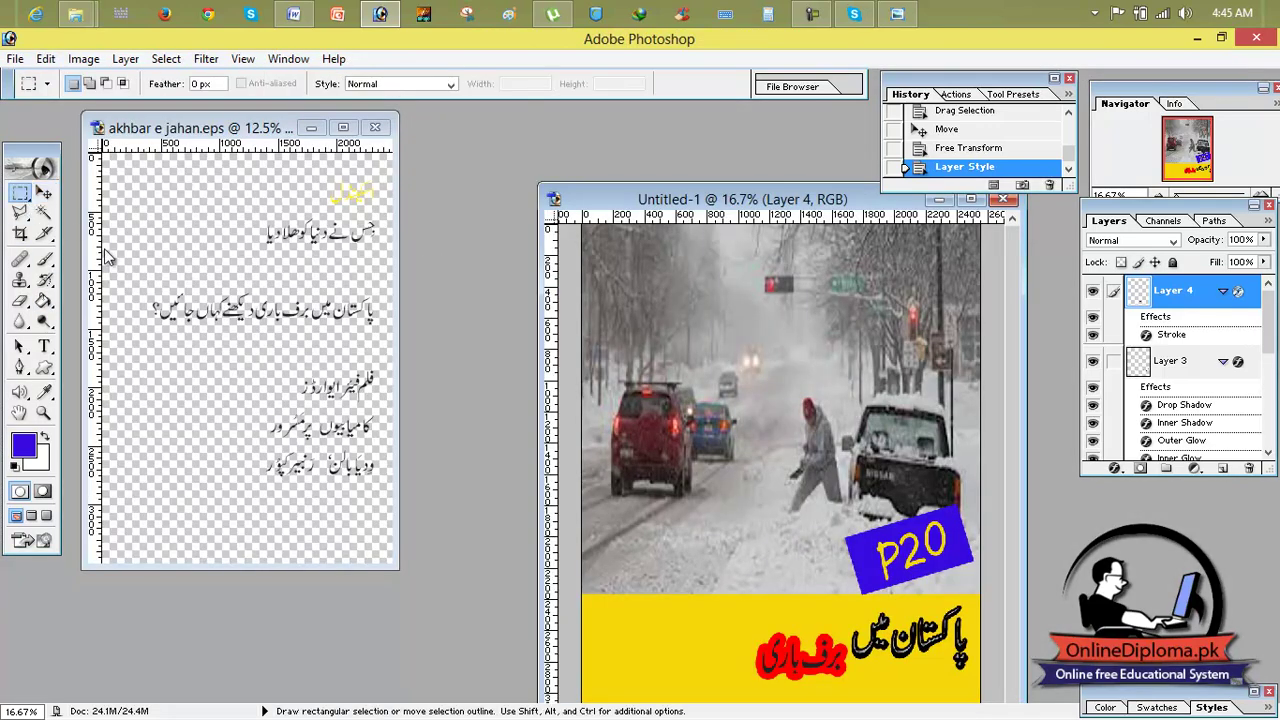
left_click(177, 317)
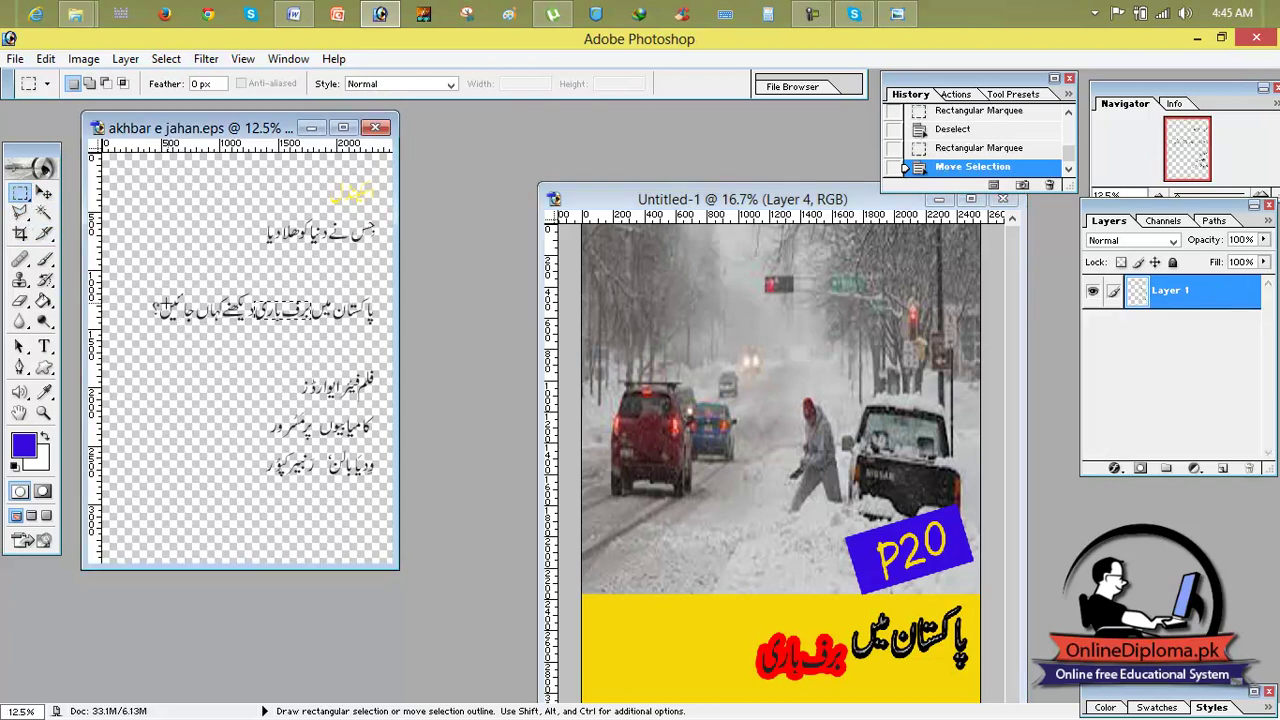
left_click_drag(182, 316, 256, 326)
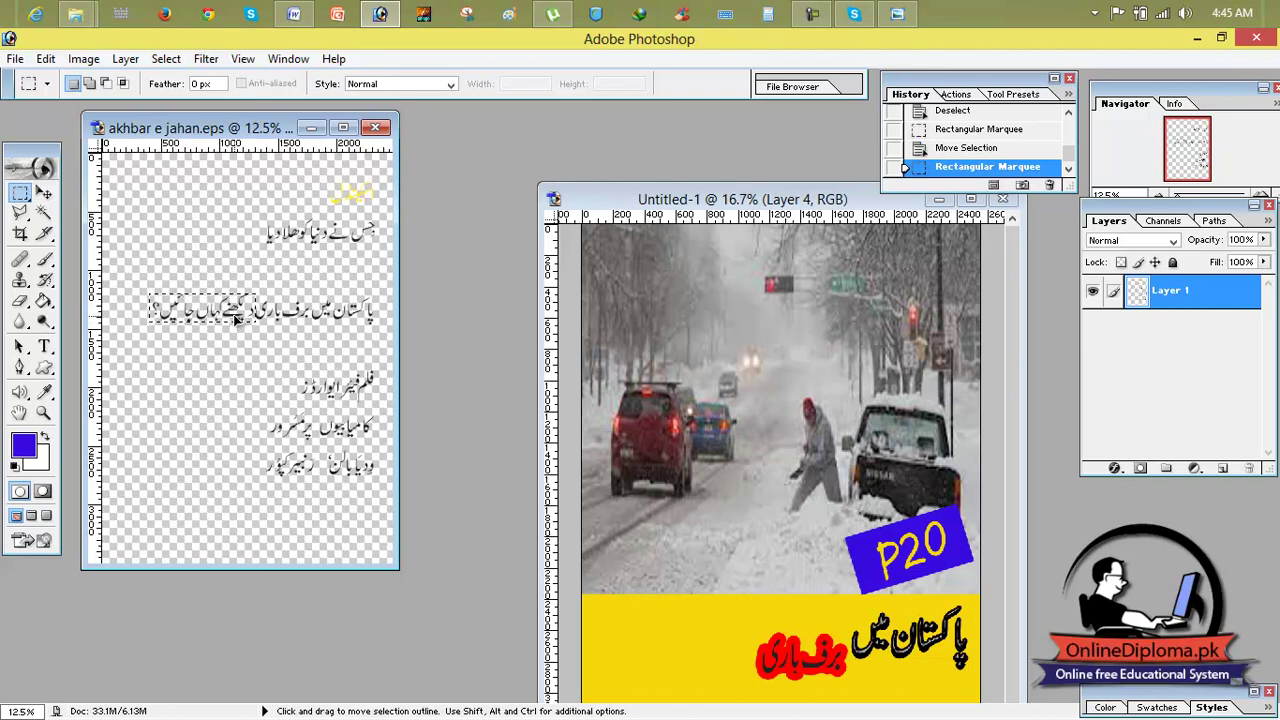
left_click_drag(233, 314, 584, 505)
left_click(44, 192)
left_click_drag(688, 645, 688, 645)
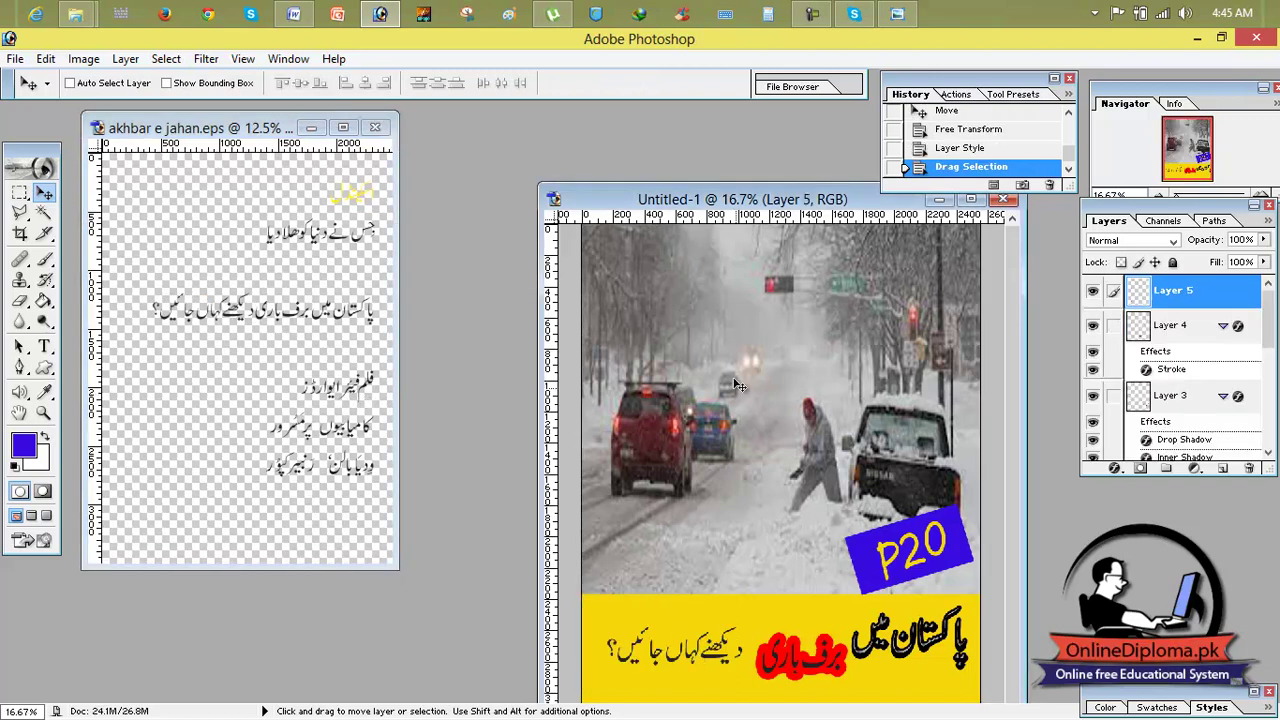
left_click(971, 200)
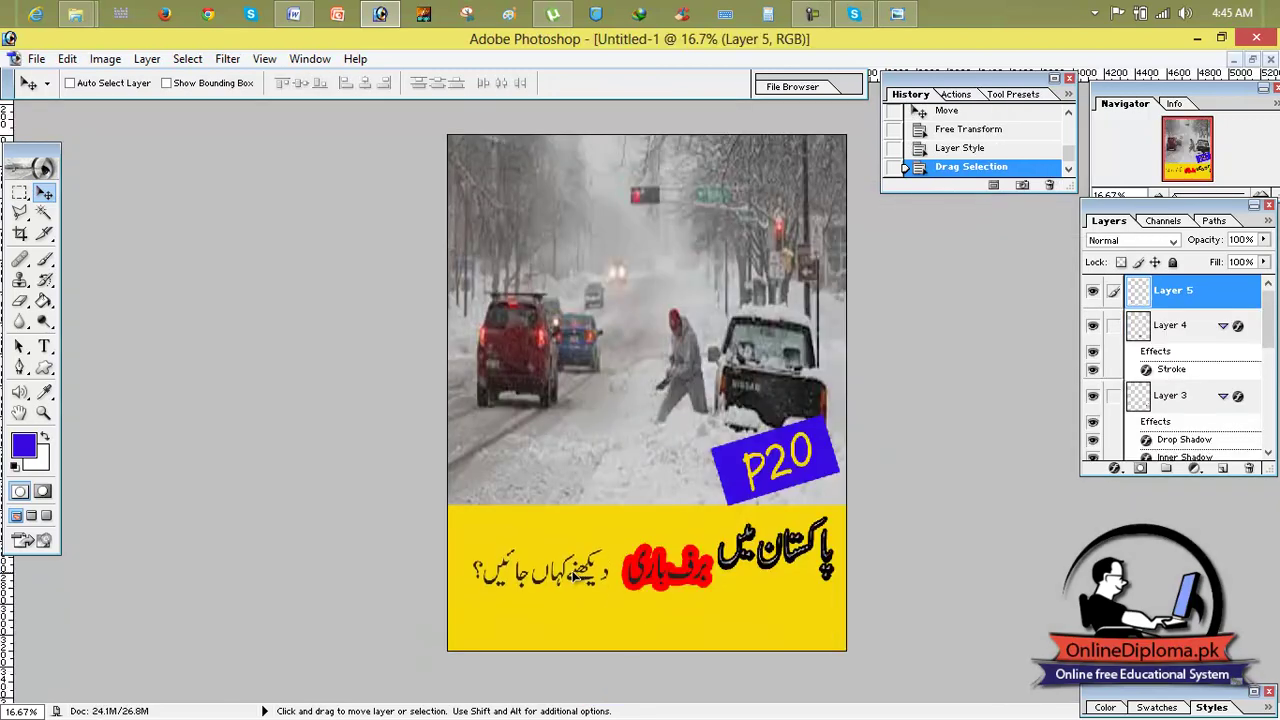
left_click_drag(575, 590, 581, 595)
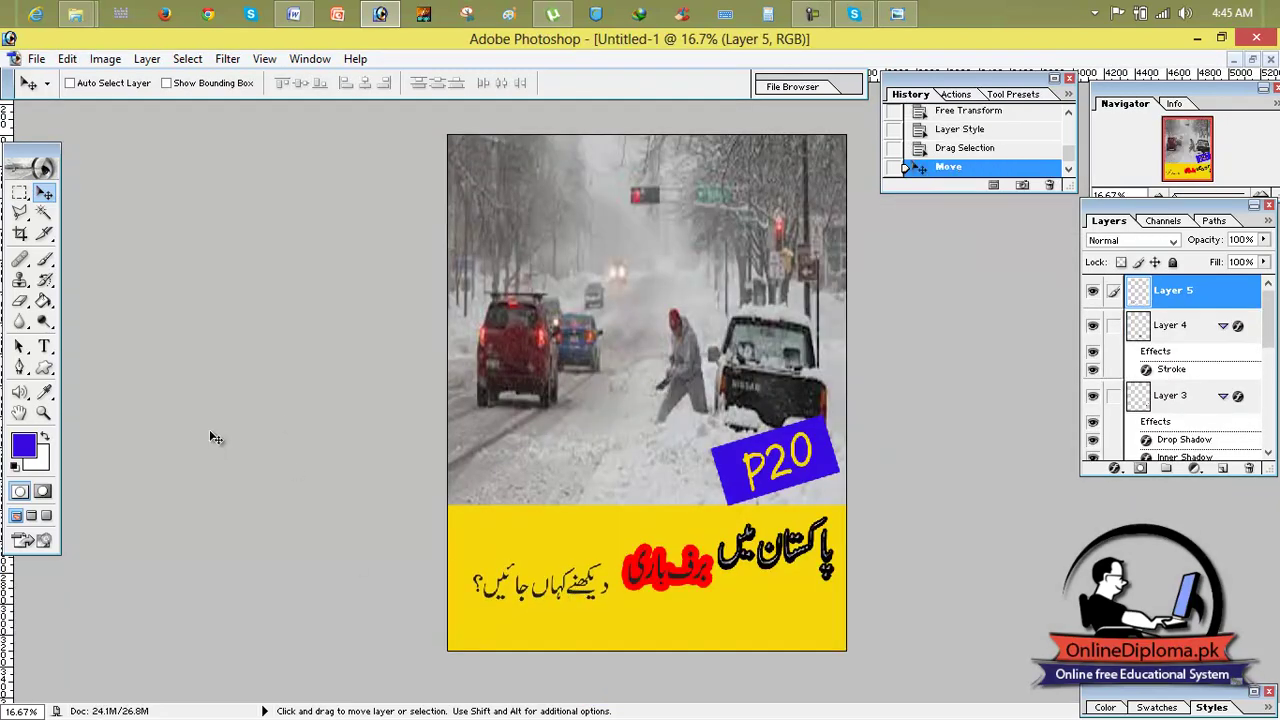
Fill the words دیکھنے کہاں جائیں؟ with the bright blue foreground colour 3B09F6
left_click(1172, 298, "ctrl")
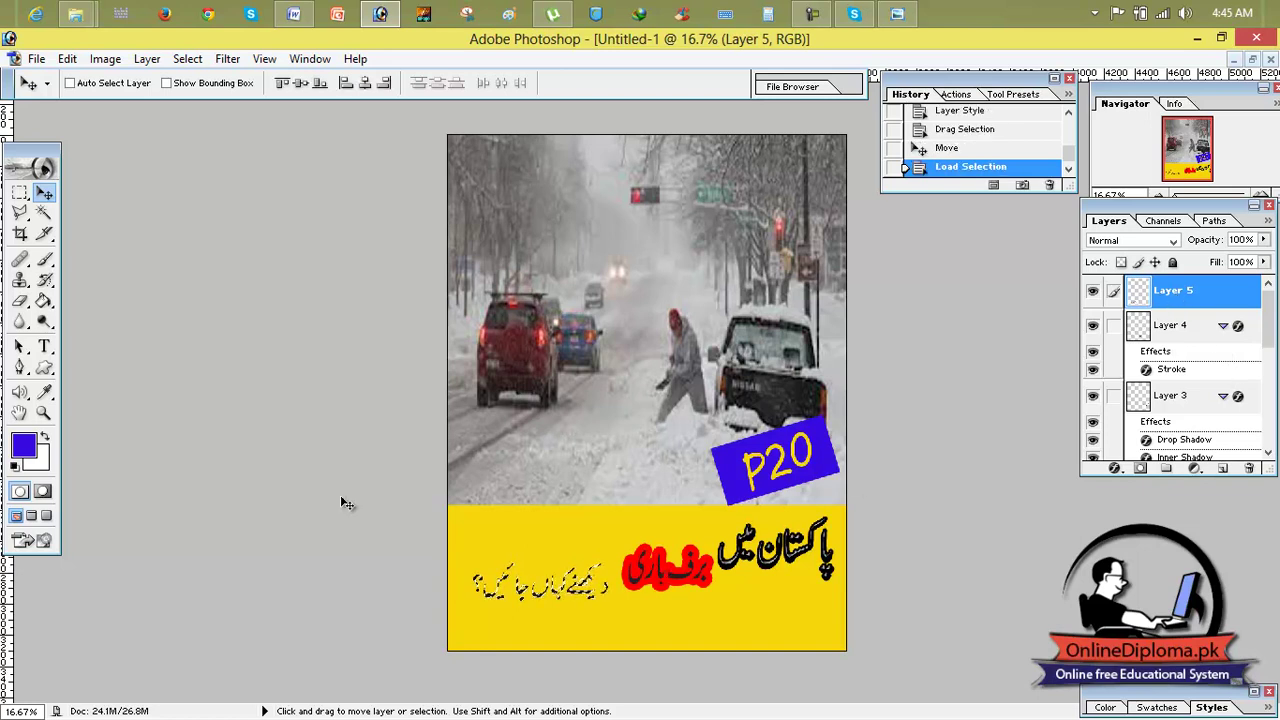
left_click(28, 446)
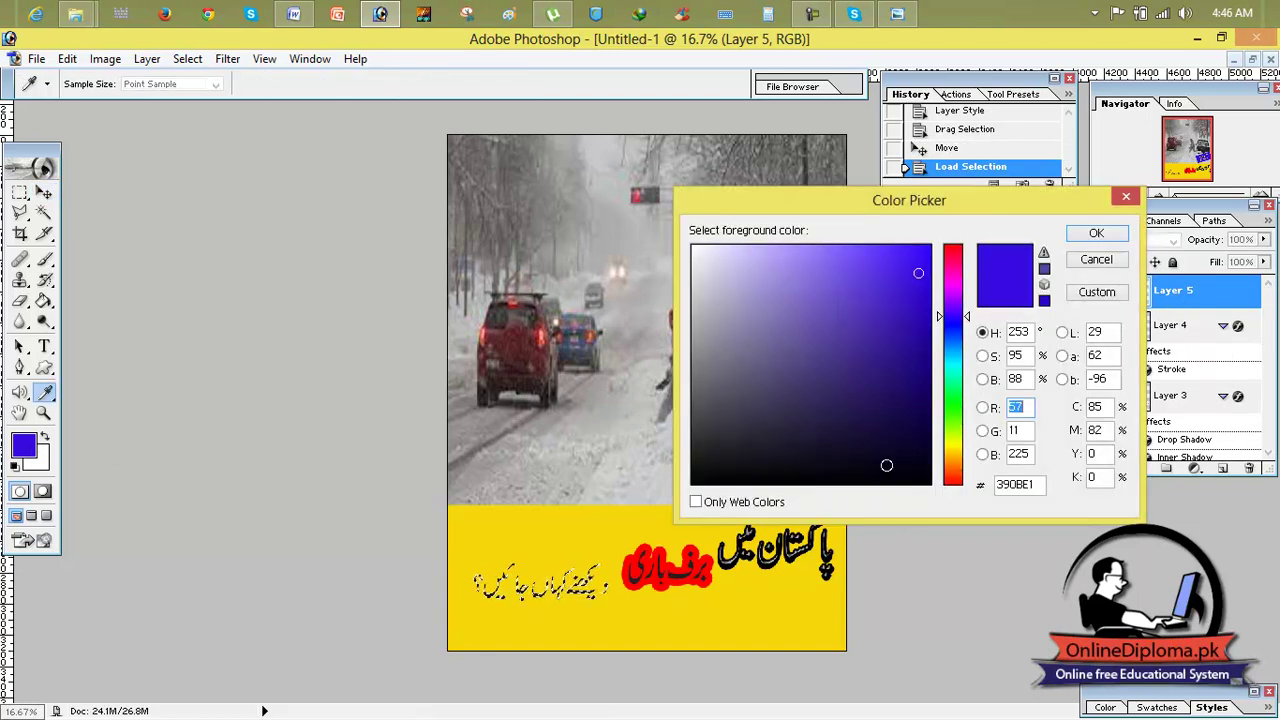
left_click_drag(914, 296, 922, 253)
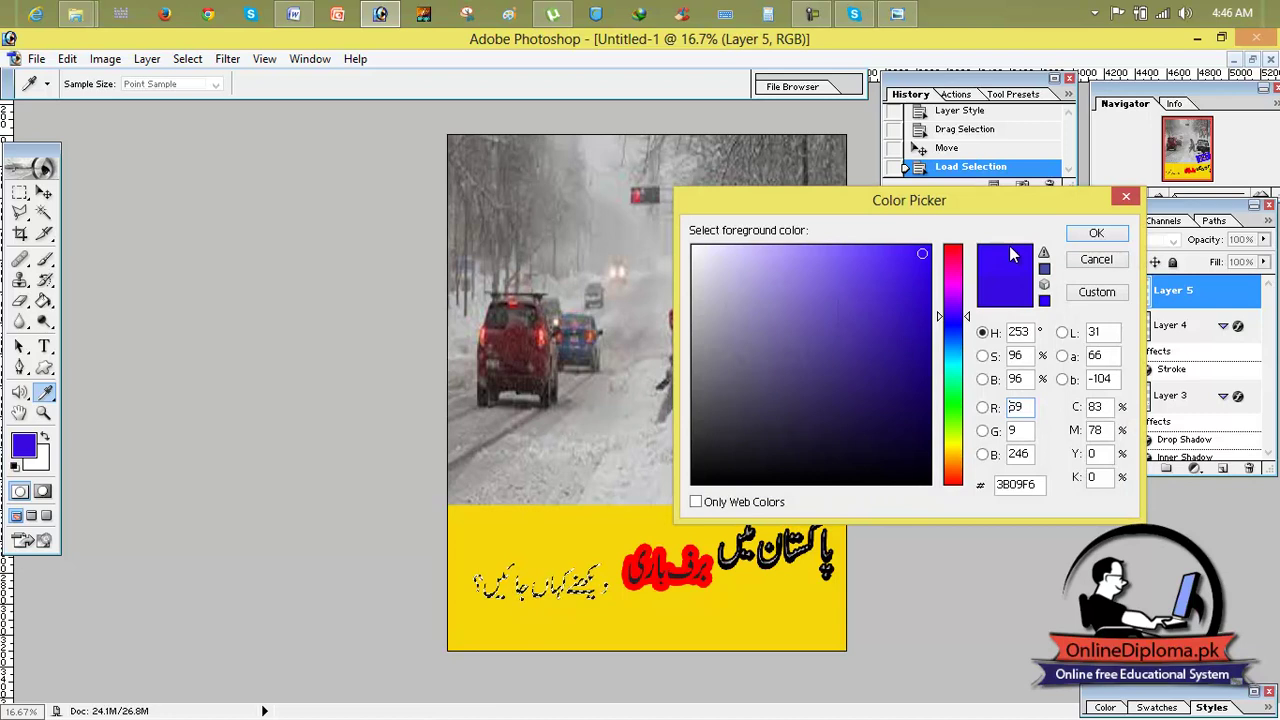
left_click(1086, 238)
key("alt+BackSpace")
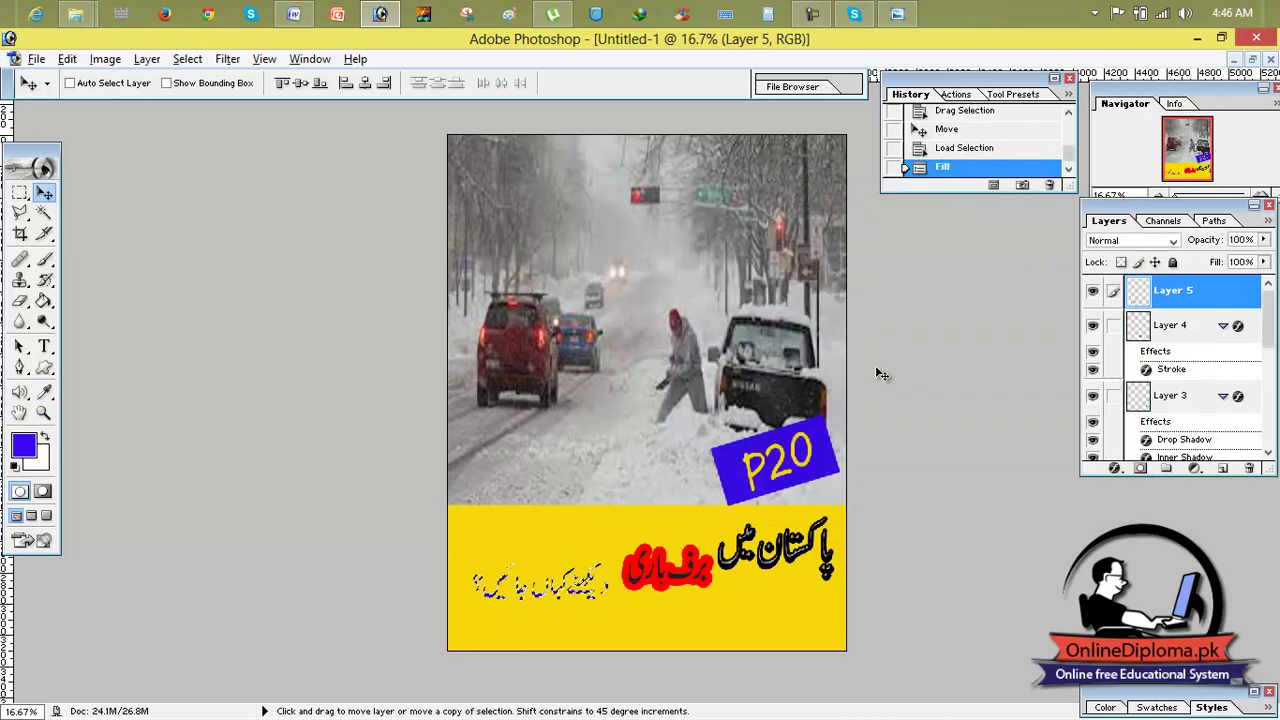
Enlarge the blue words دیکھنے کہاں جائیں؟ to about 112% width and 124% height, apply the transformation and deselect
key("ctrl+t")
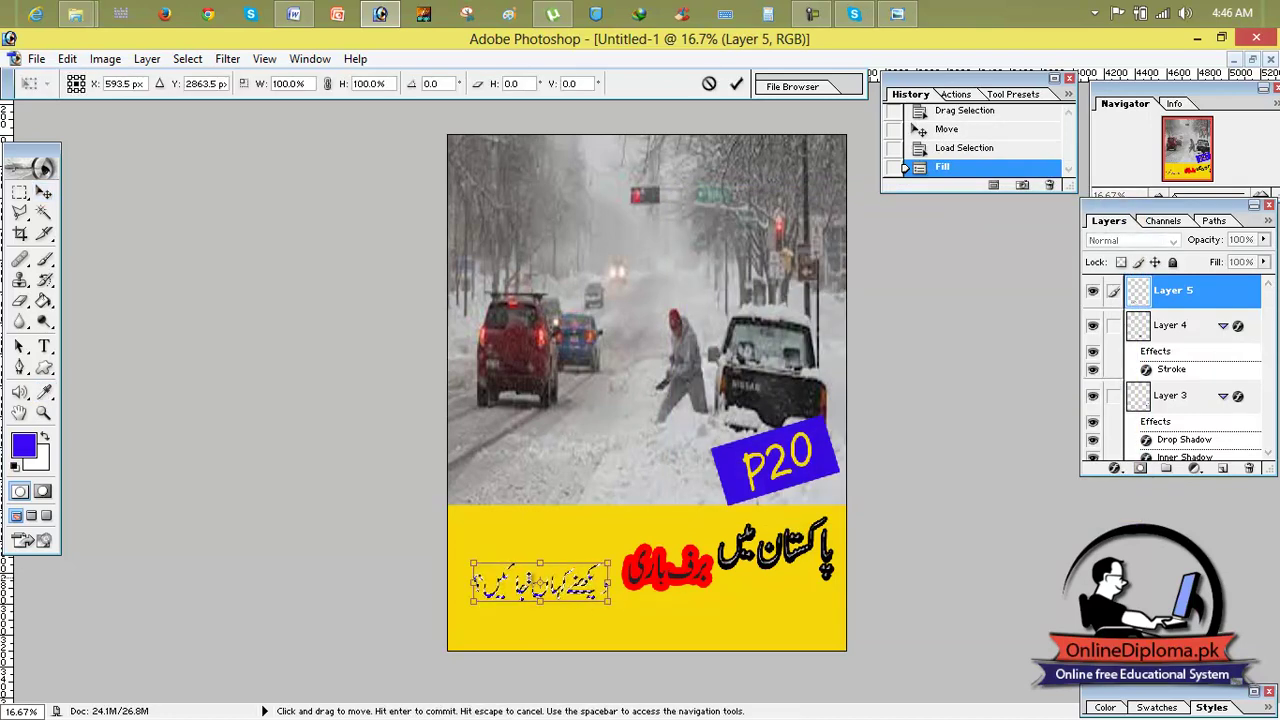
left_click_drag(540, 564, 540, 531)
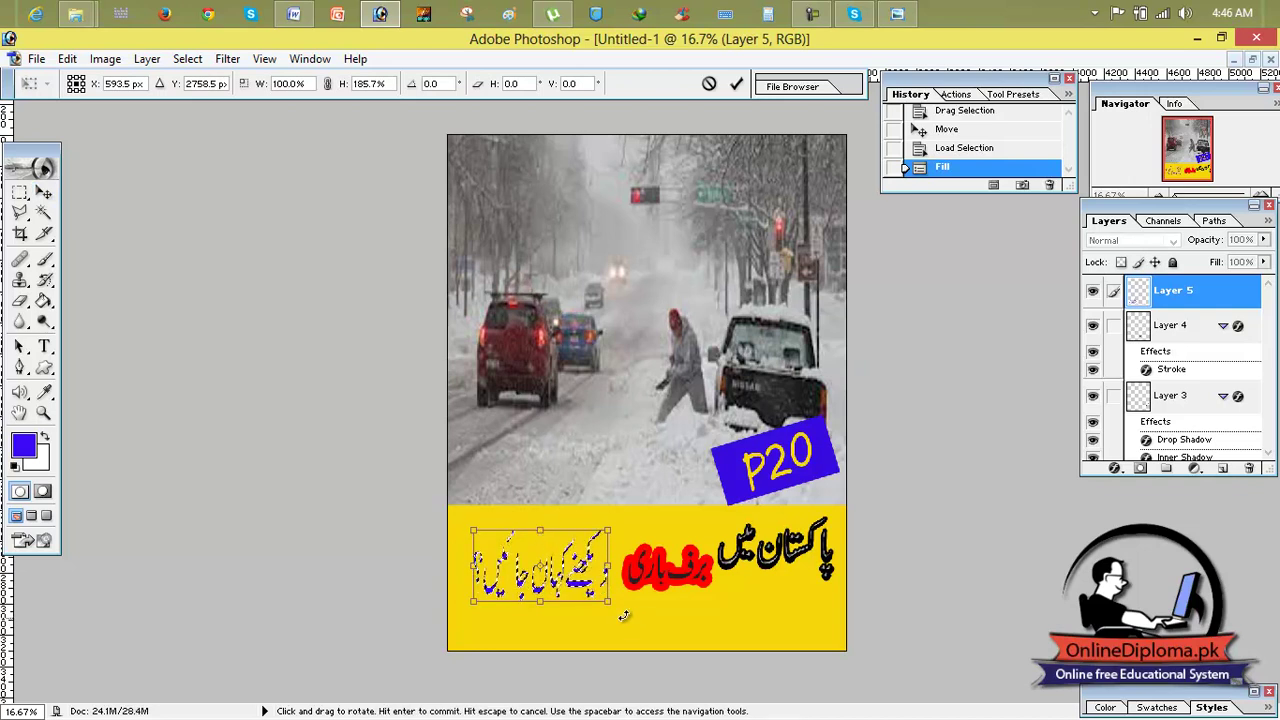
mouse_move(609, 600)
left_mouse_down()
mouse_move(627, 578)
mouse_move(605, 582)
mouse_move(604, 604)
left_mouse_up()
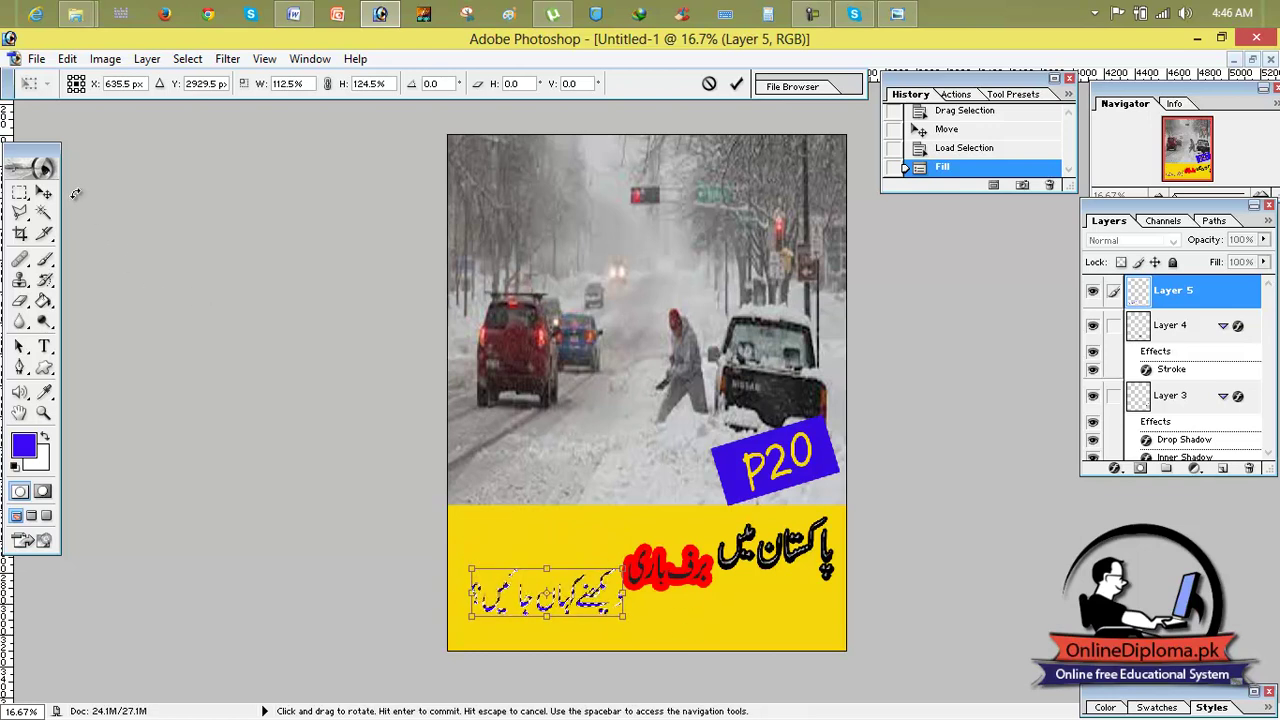
left_click(44, 192)
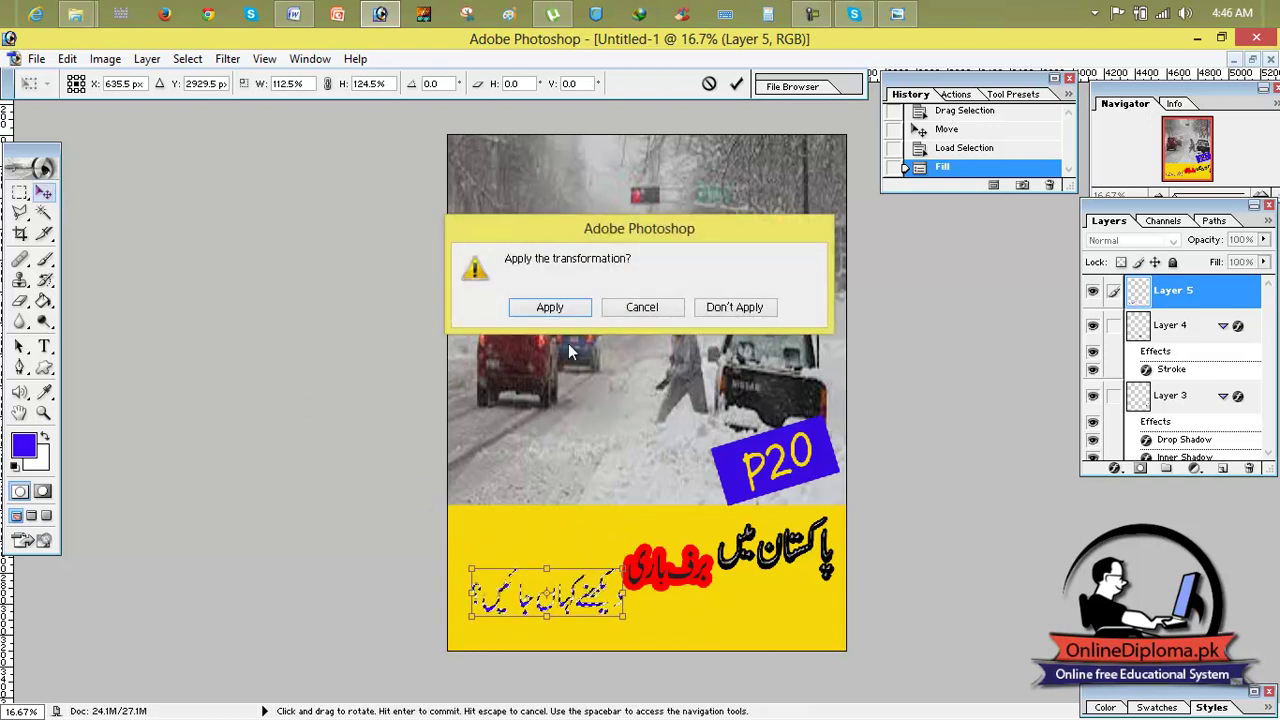
left_click(552, 307)
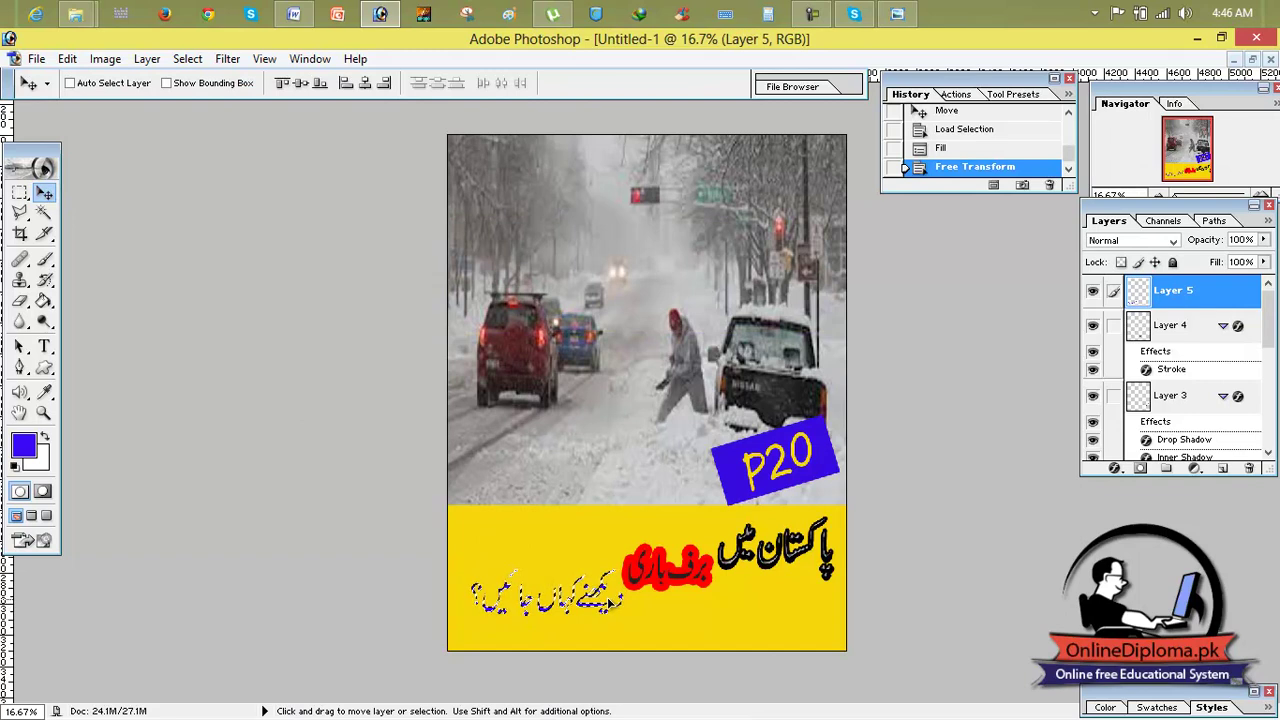
key("ctrl+d")
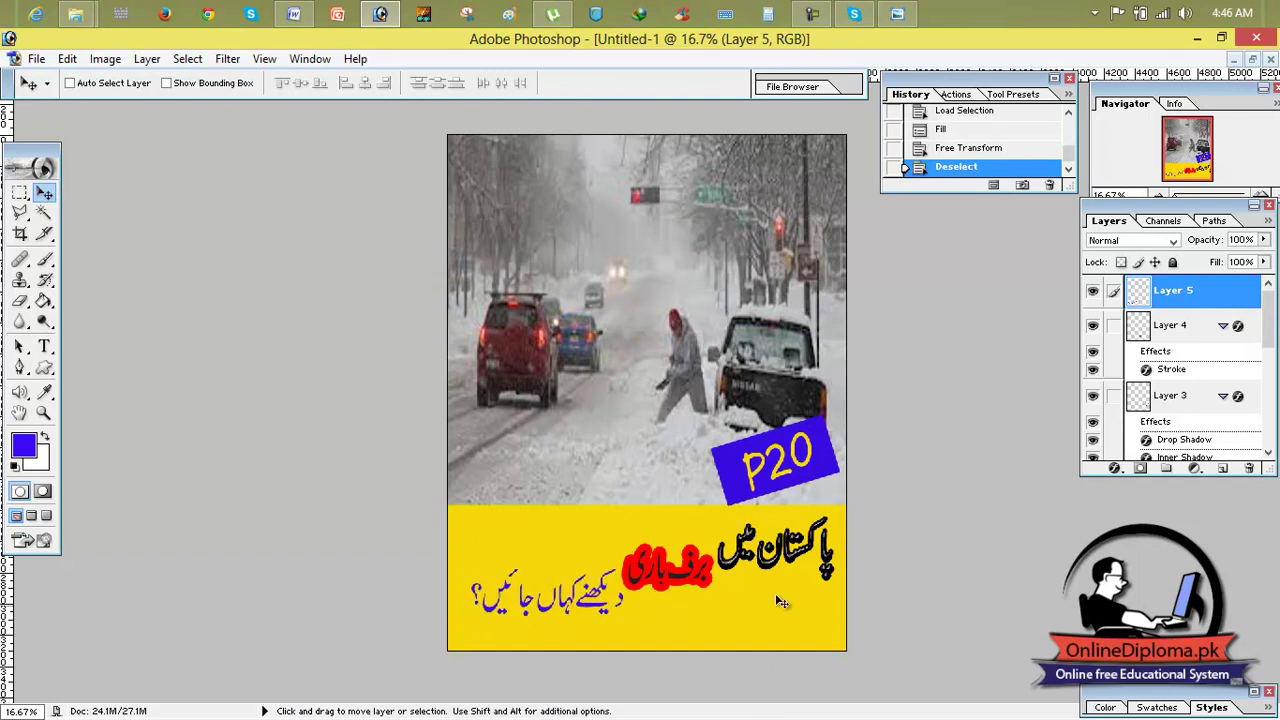
Check the reference magazine cover, and rotate the red-stroked words برف باری counter-clockwise by about 27 degrees
left_click(905, 17)
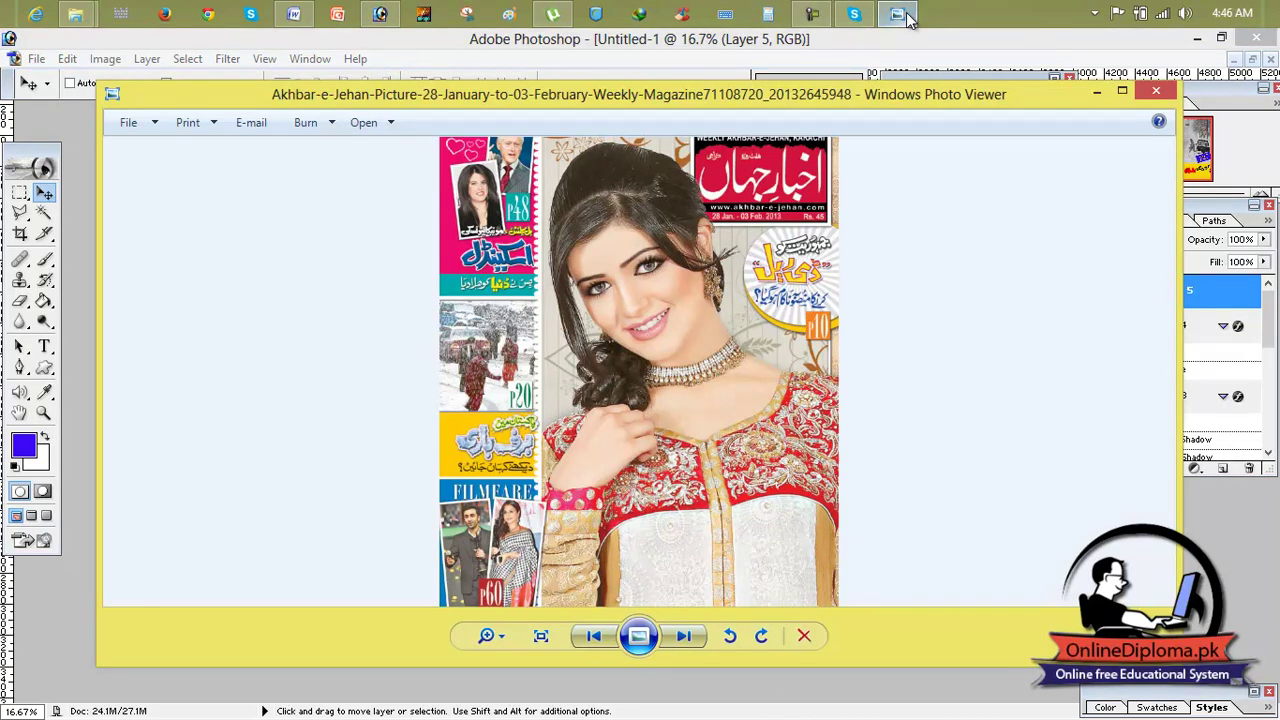
left_click(905, 17)
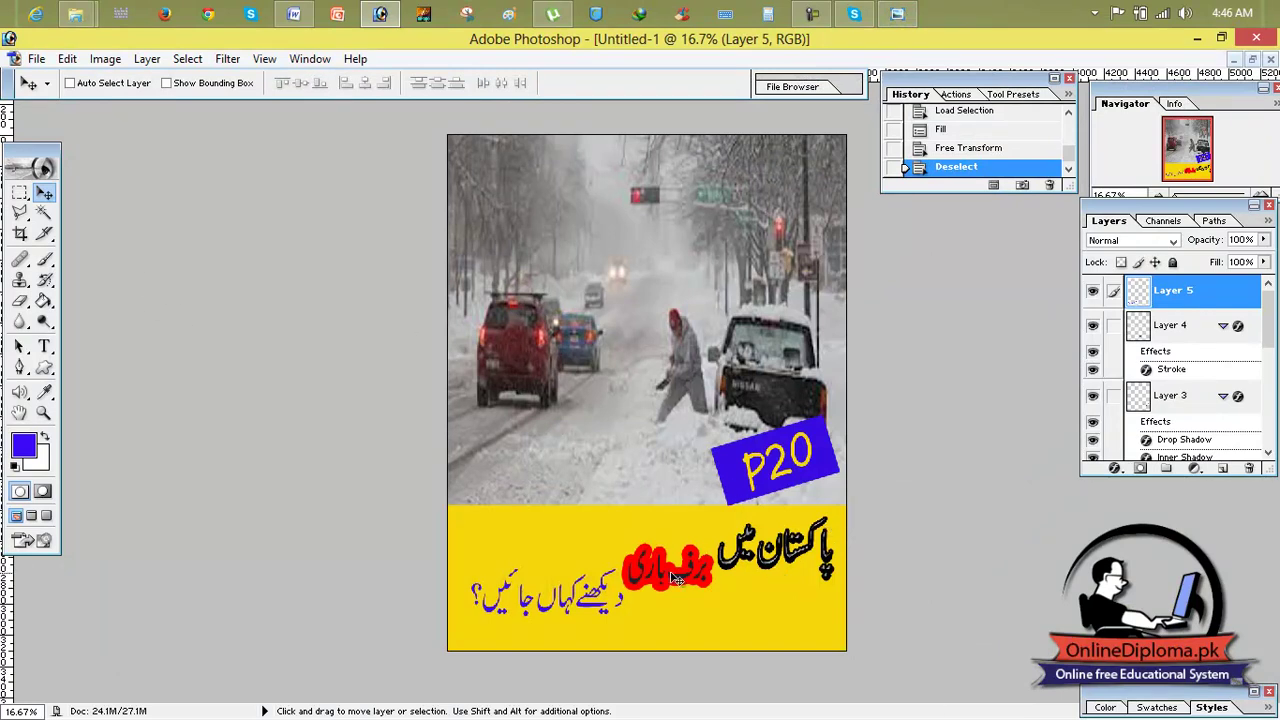
left_click(1155, 326)
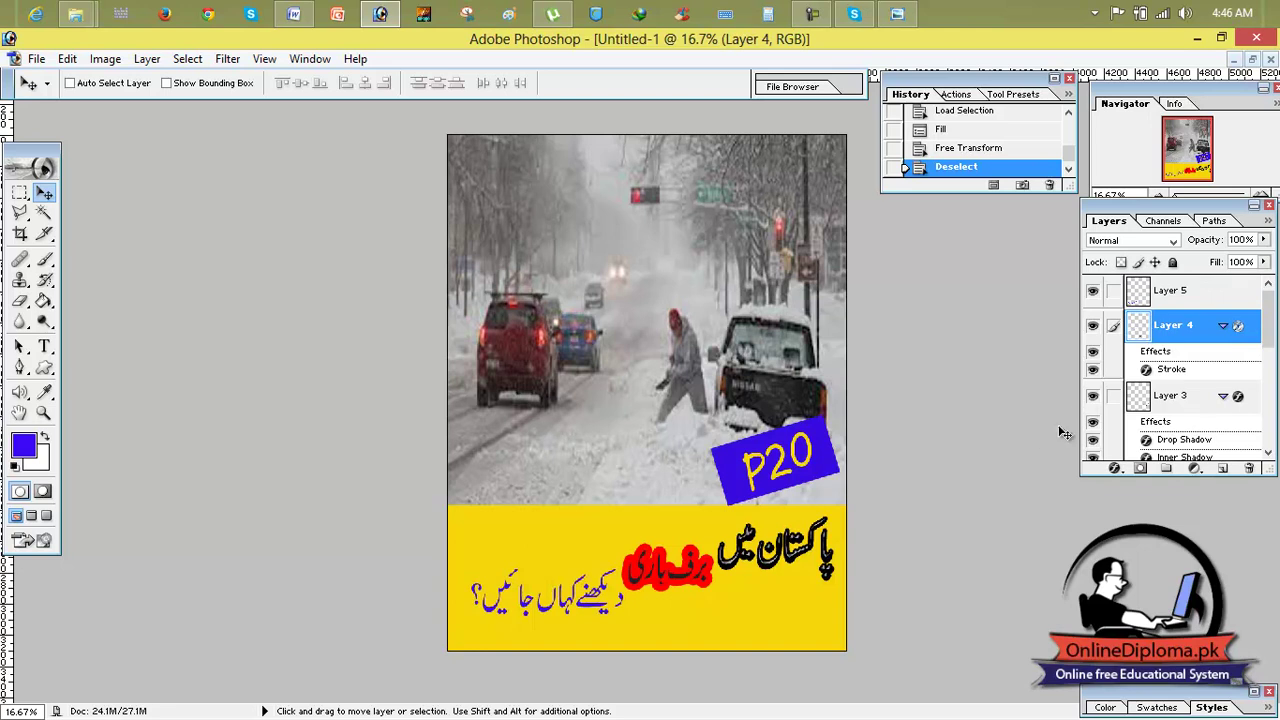
key("ctrl+t")
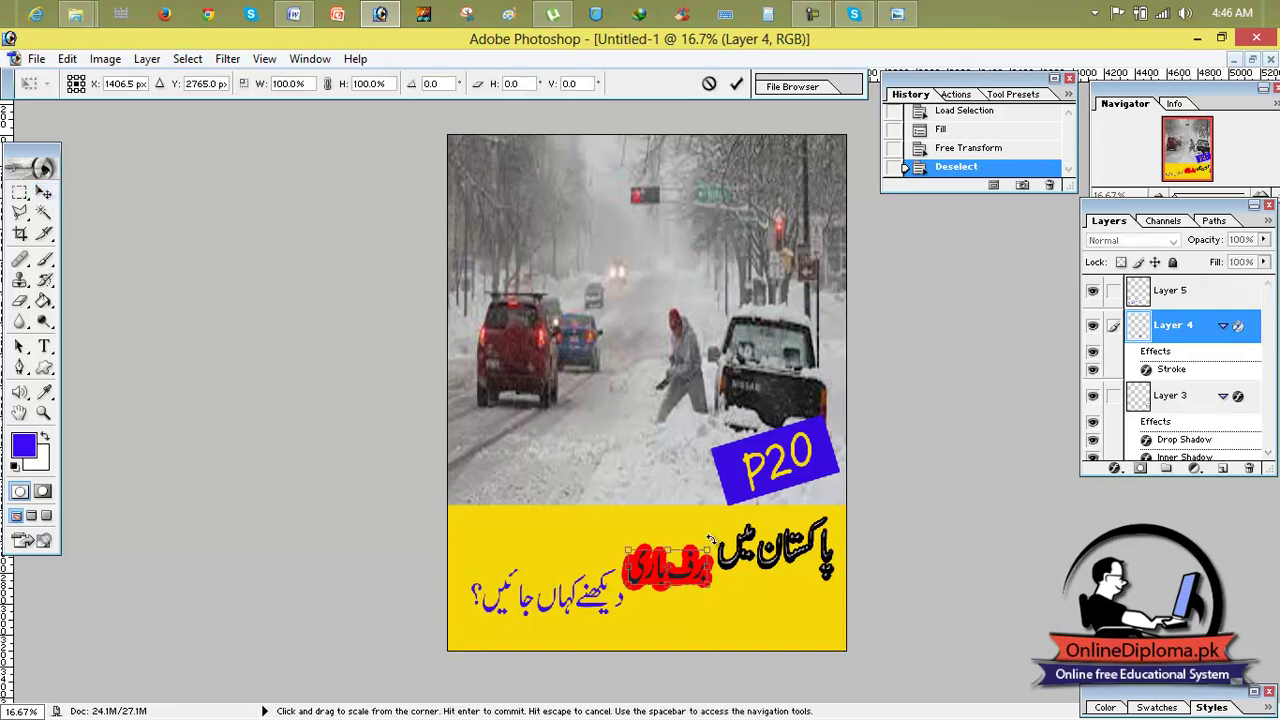
left_click_drag(743, 533, 689, 524)
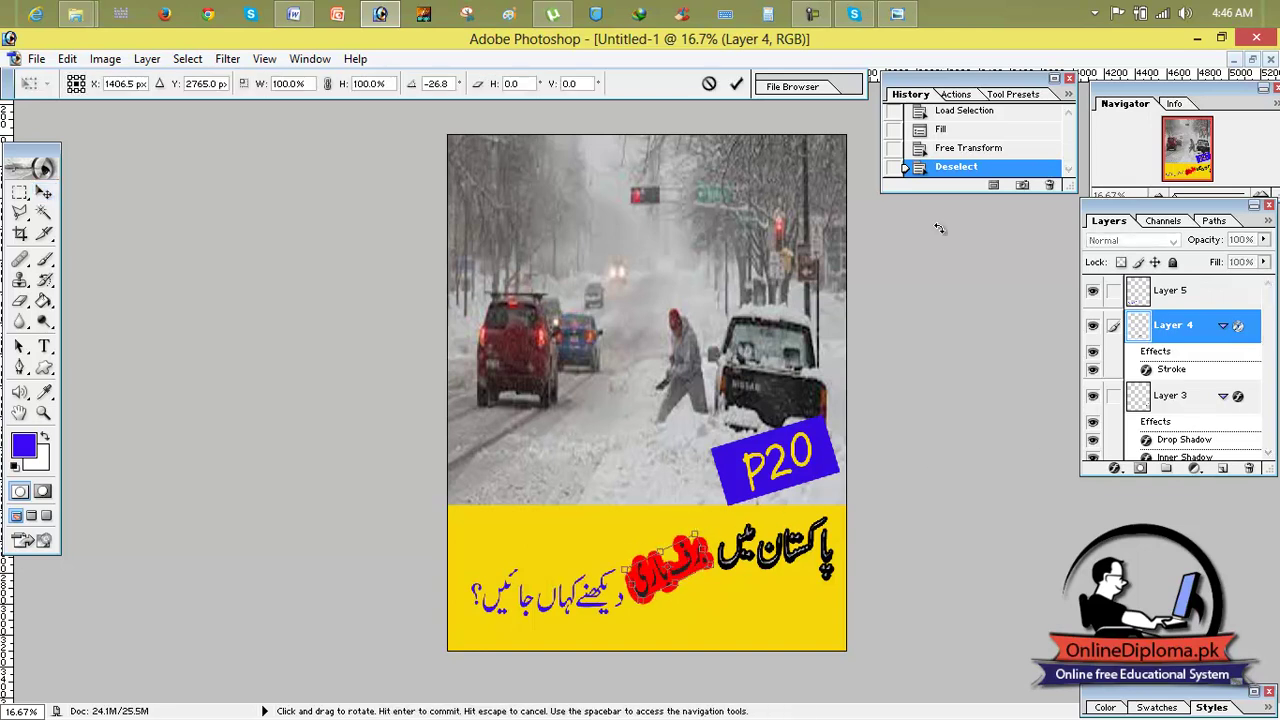
left_click(736, 84)
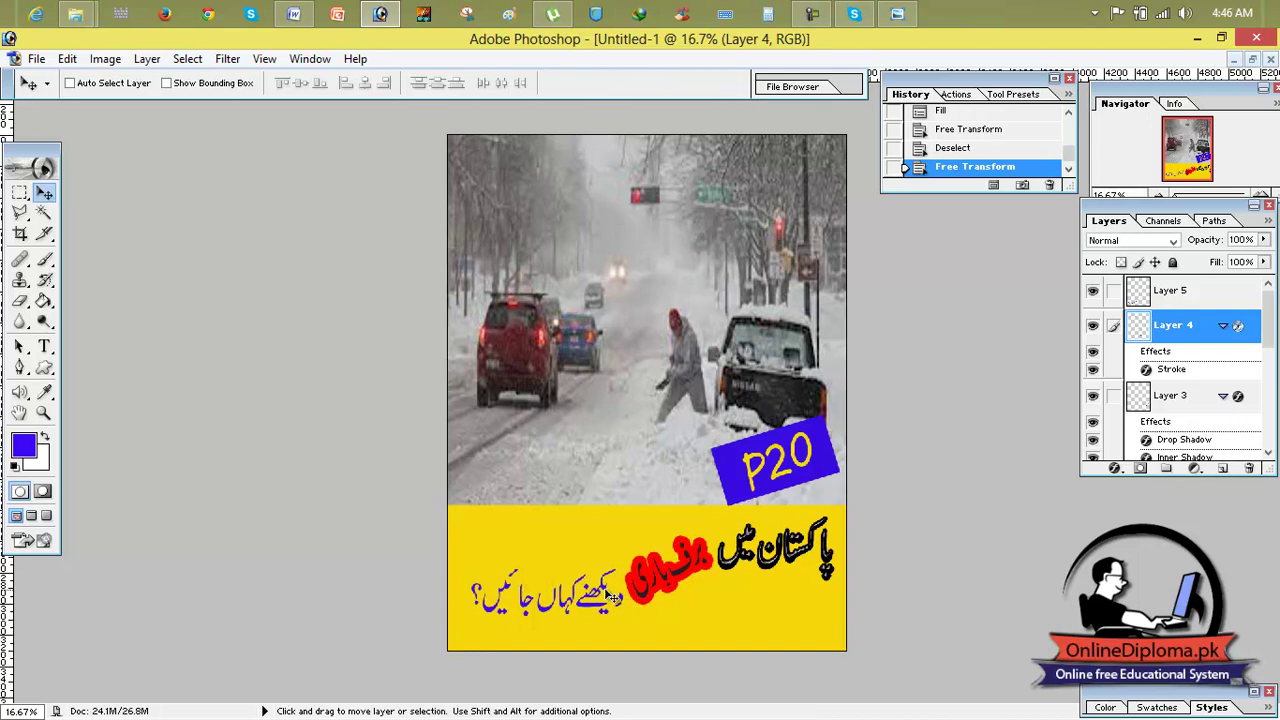
Rotate the blue words دیکھنے کہاں جائیں؟ counter-clockwise by about 29.5 degrees, keeping them beside برف باری on the yellow area
left_click(1190, 299)
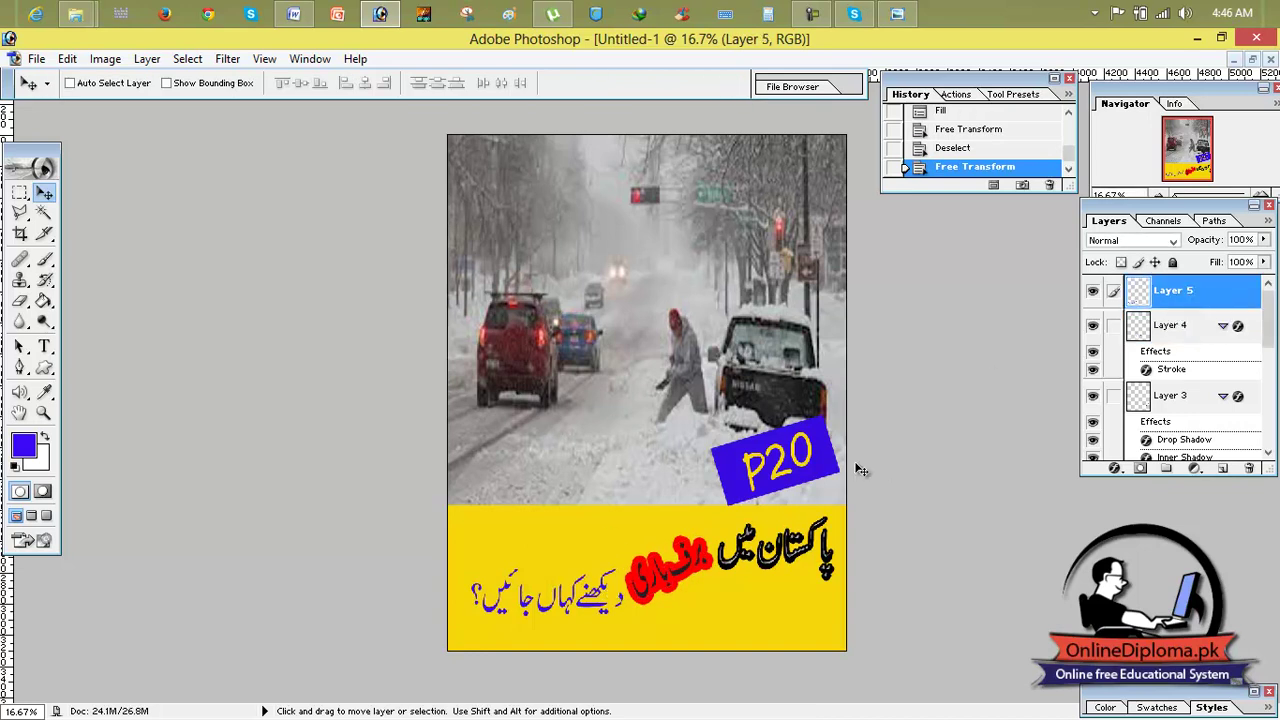
key("ctrl+t")
left_click_drag(629, 552, 602, 510)
left_click_drag(594, 563, 596, 555)
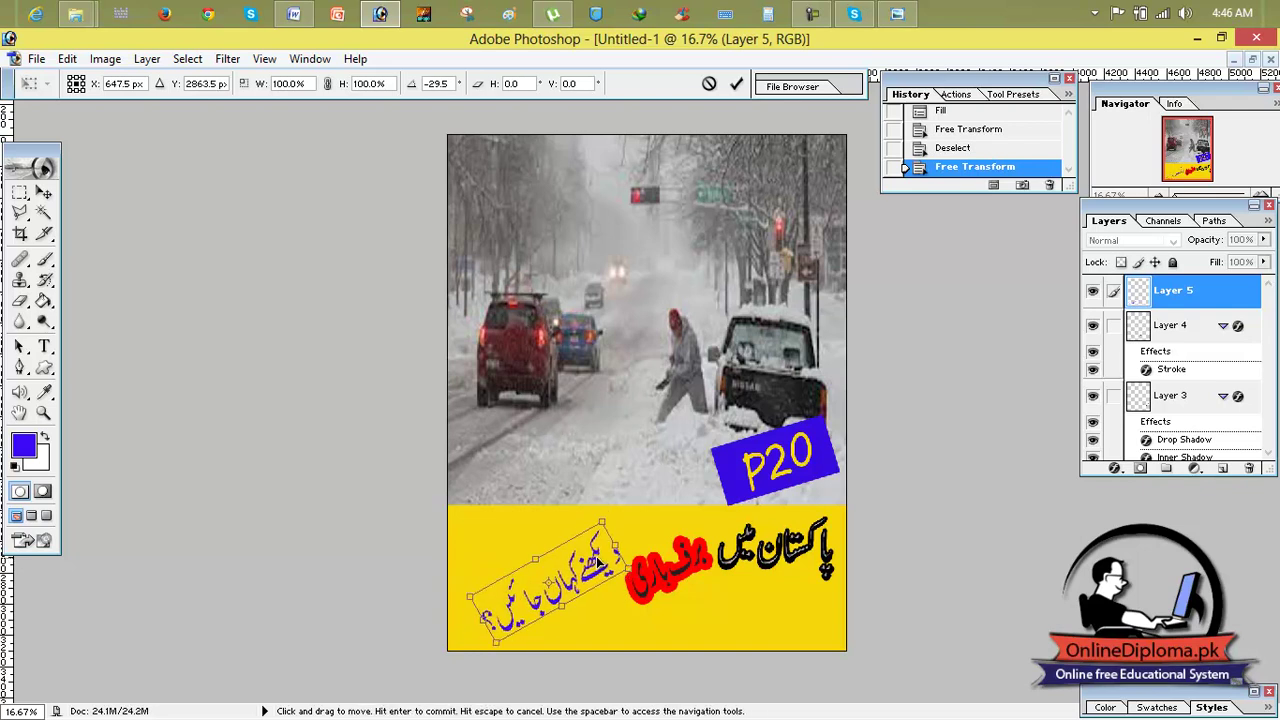
left_click(736, 83)
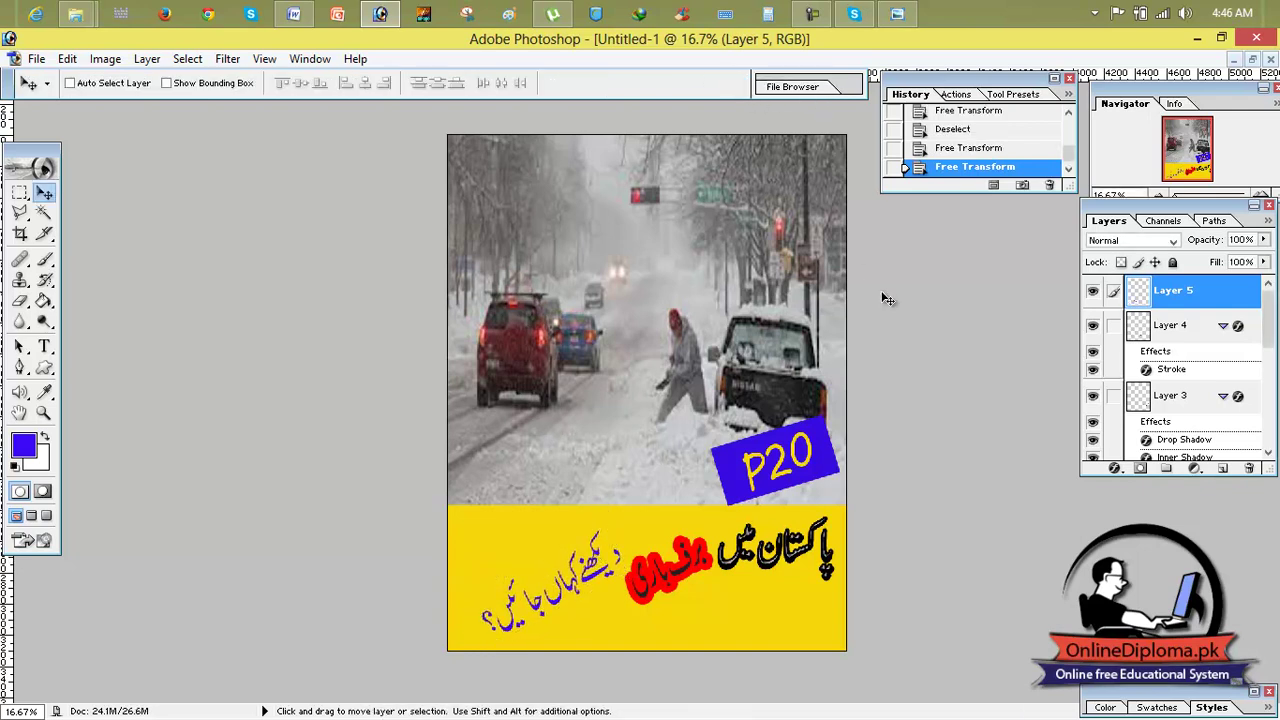
Save a JPEG copy of the snowfall panel named B in the aakhbar e jahan desktop folder at maximum quality 12
left_click(40, 59)
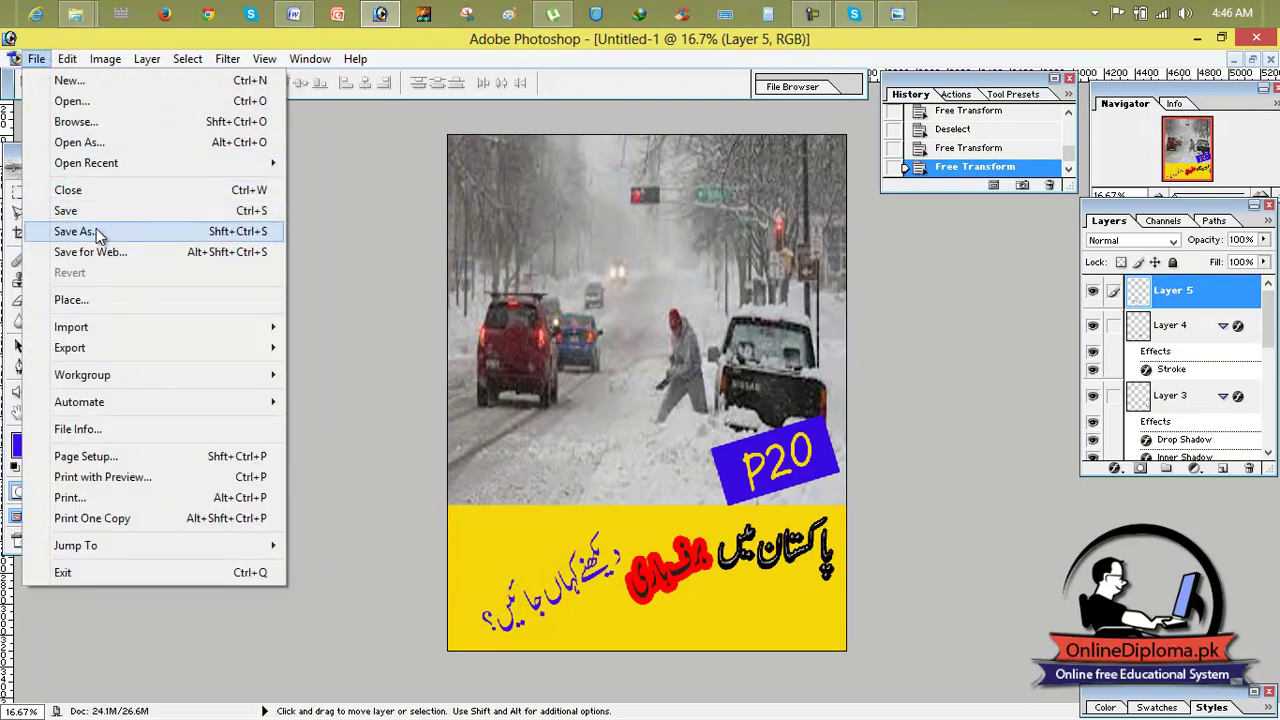
left_click(96, 231)
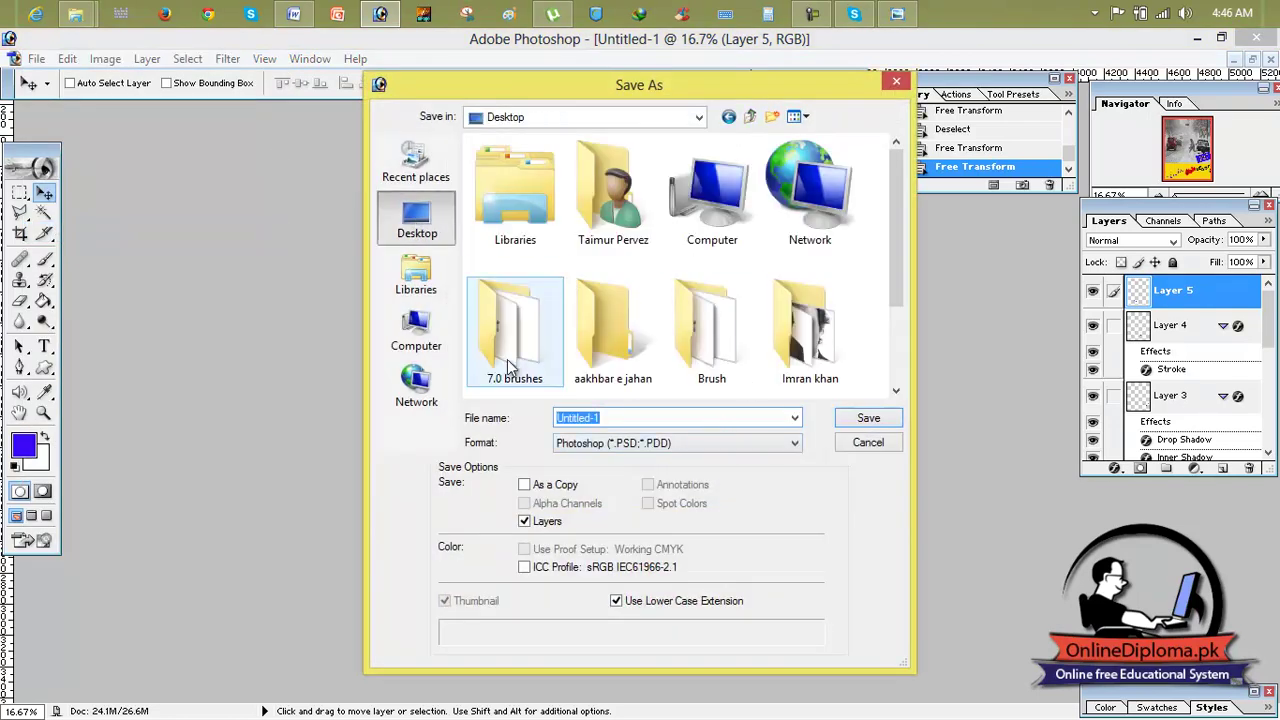
left_click(815, 345)
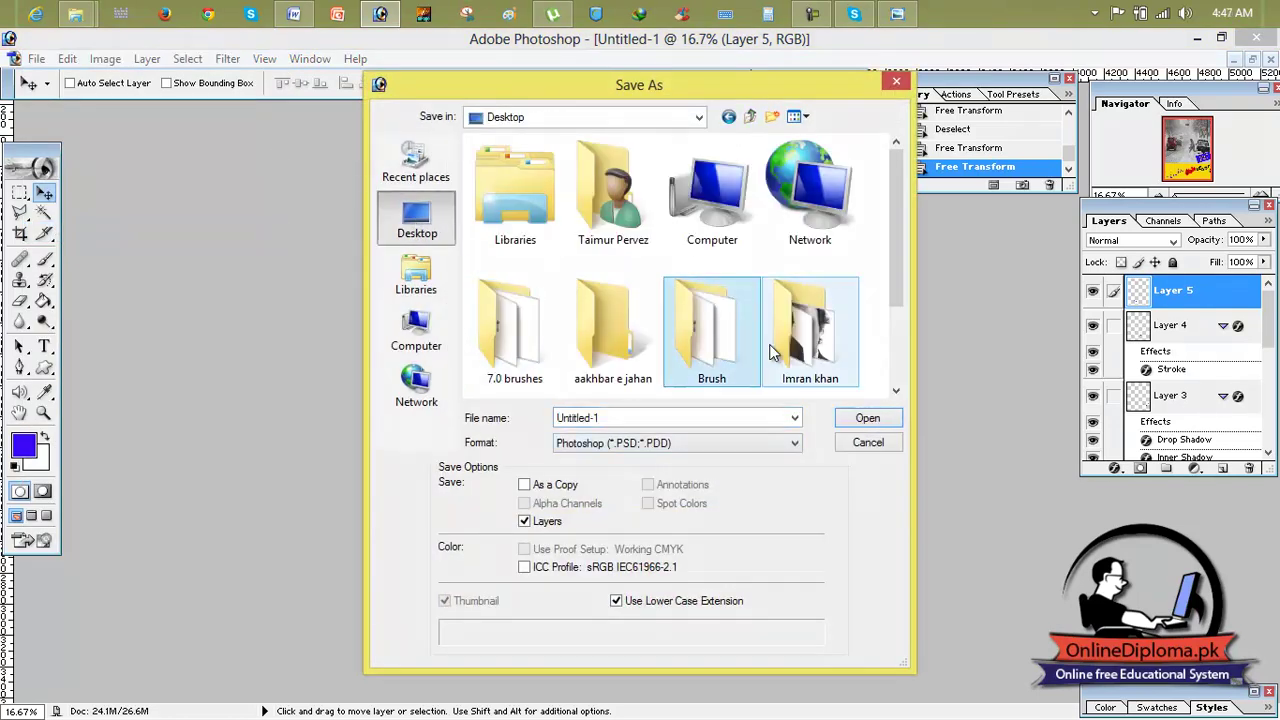
left_click(637, 345)
double_click(637, 345)
left_click(685, 446)
left_click(659, 515)
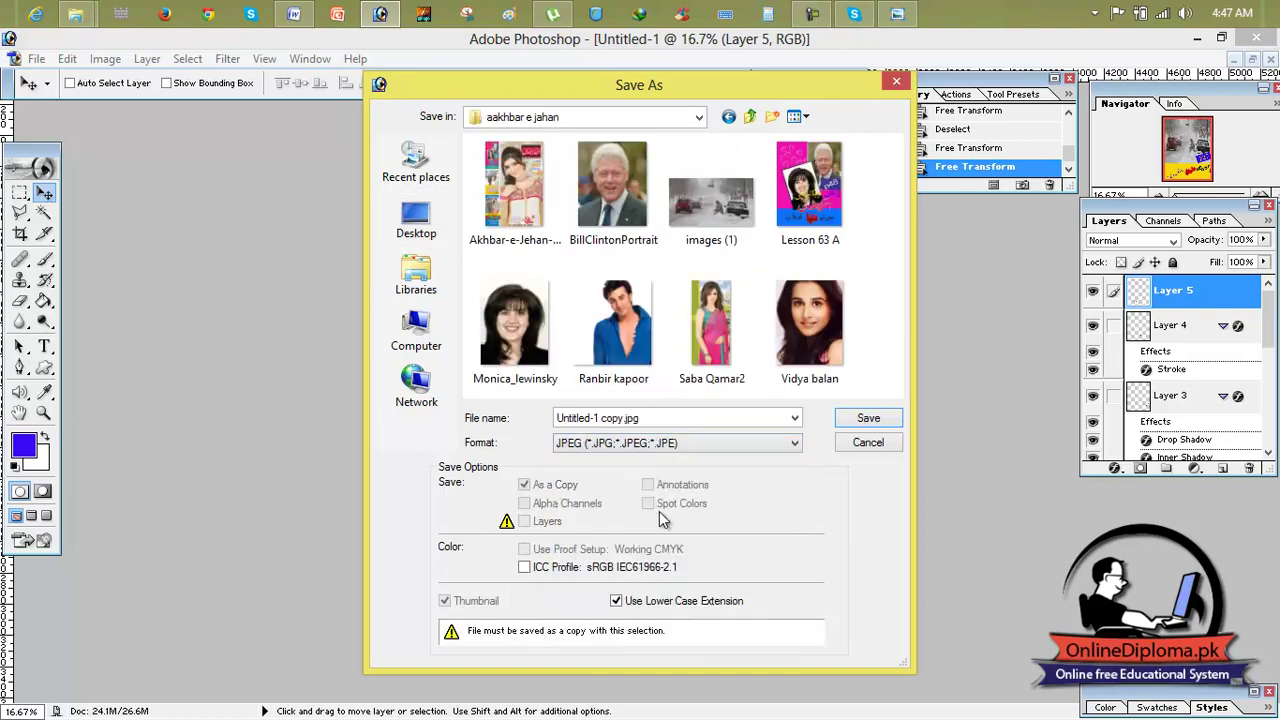
left_click(659, 418)
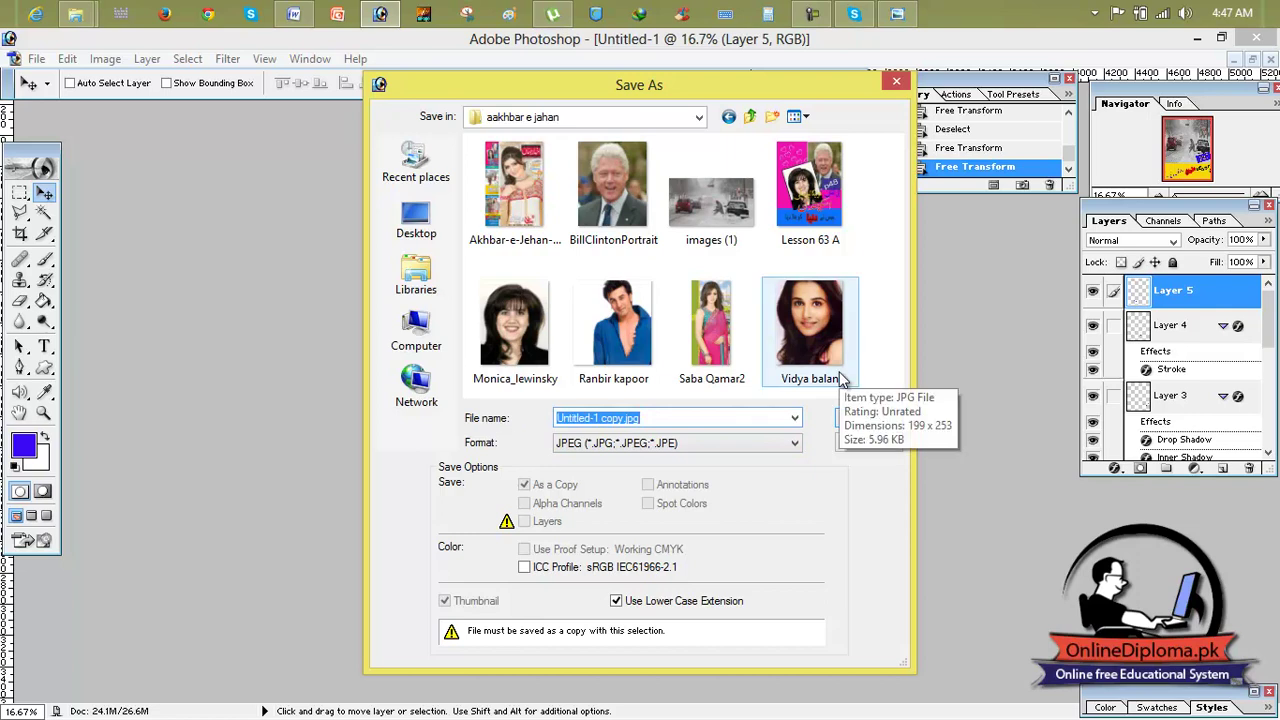
type("B")
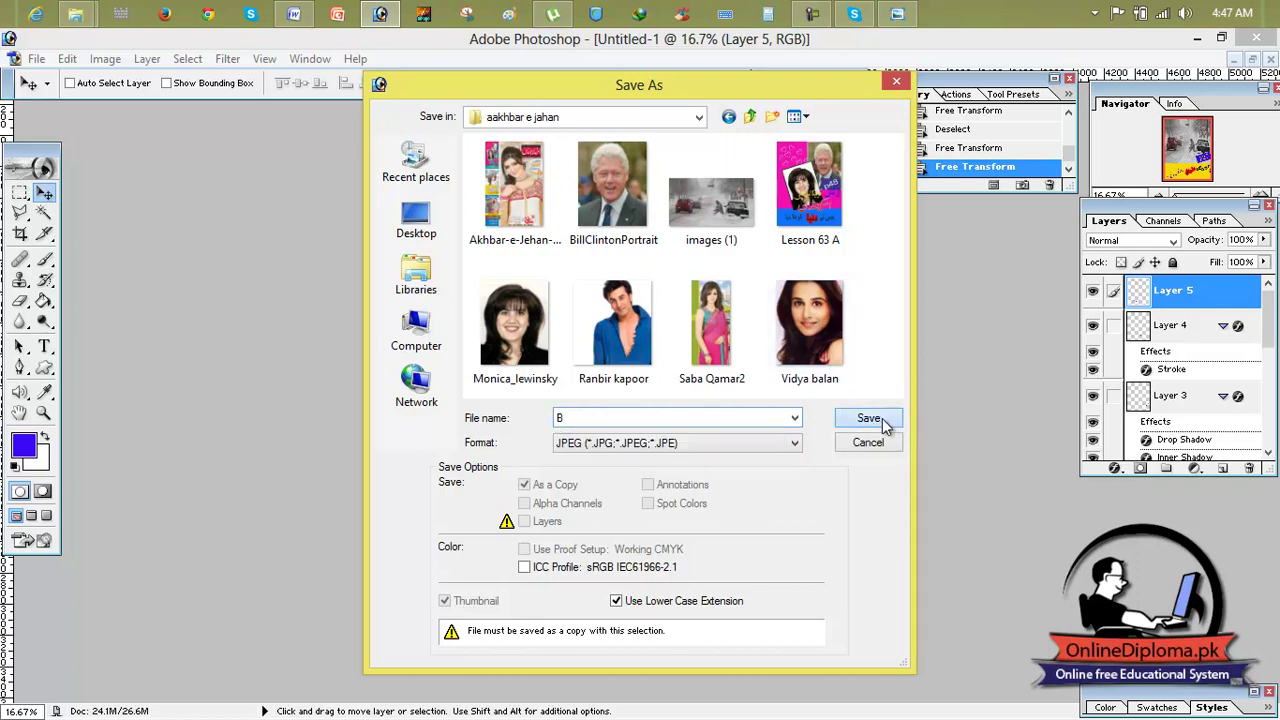
left_click(870, 419)
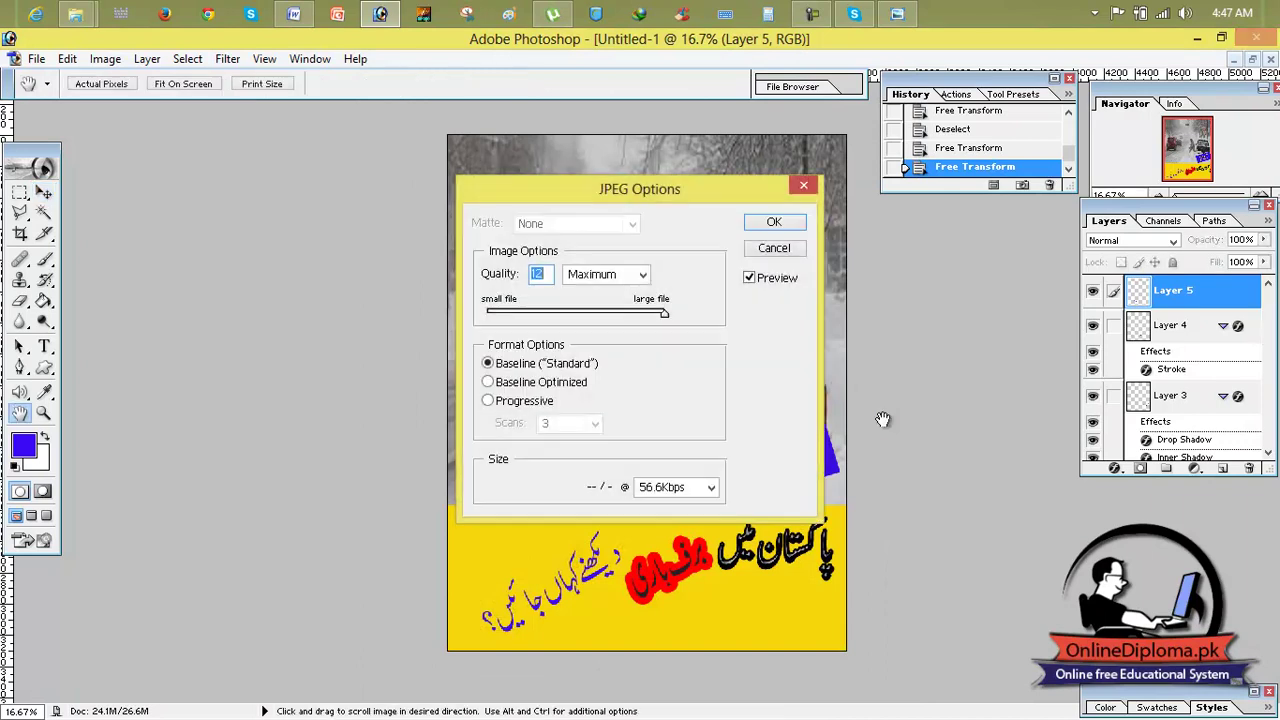
left_click(777, 221)
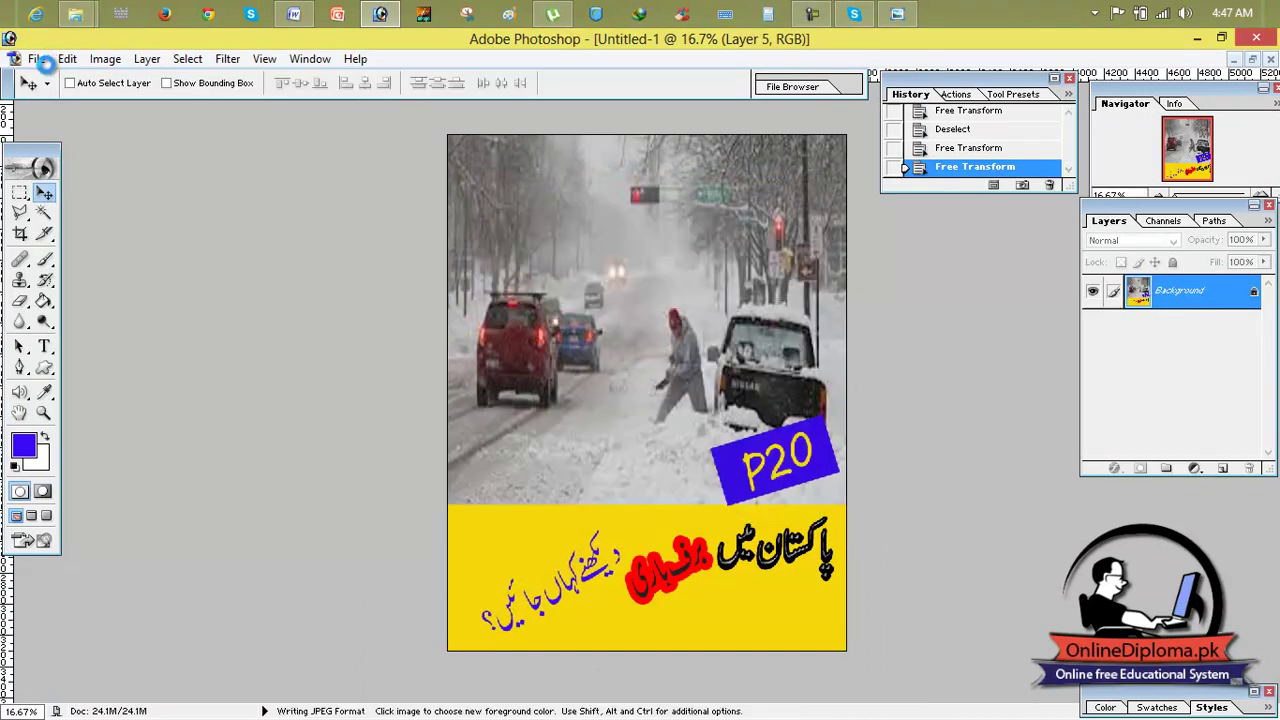
Save the layered snowfall panel as the Photoshop file B on the Desktop and close the document
left_click(38, 59)
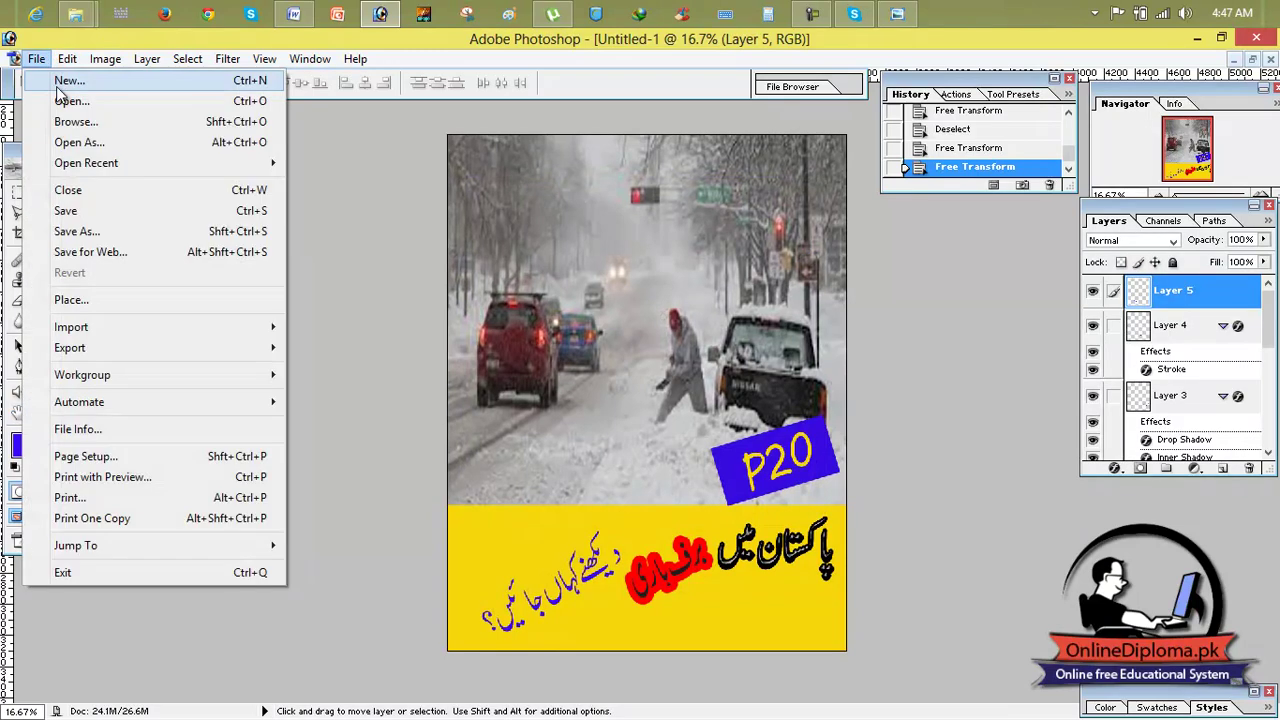
left_click(136, 234)
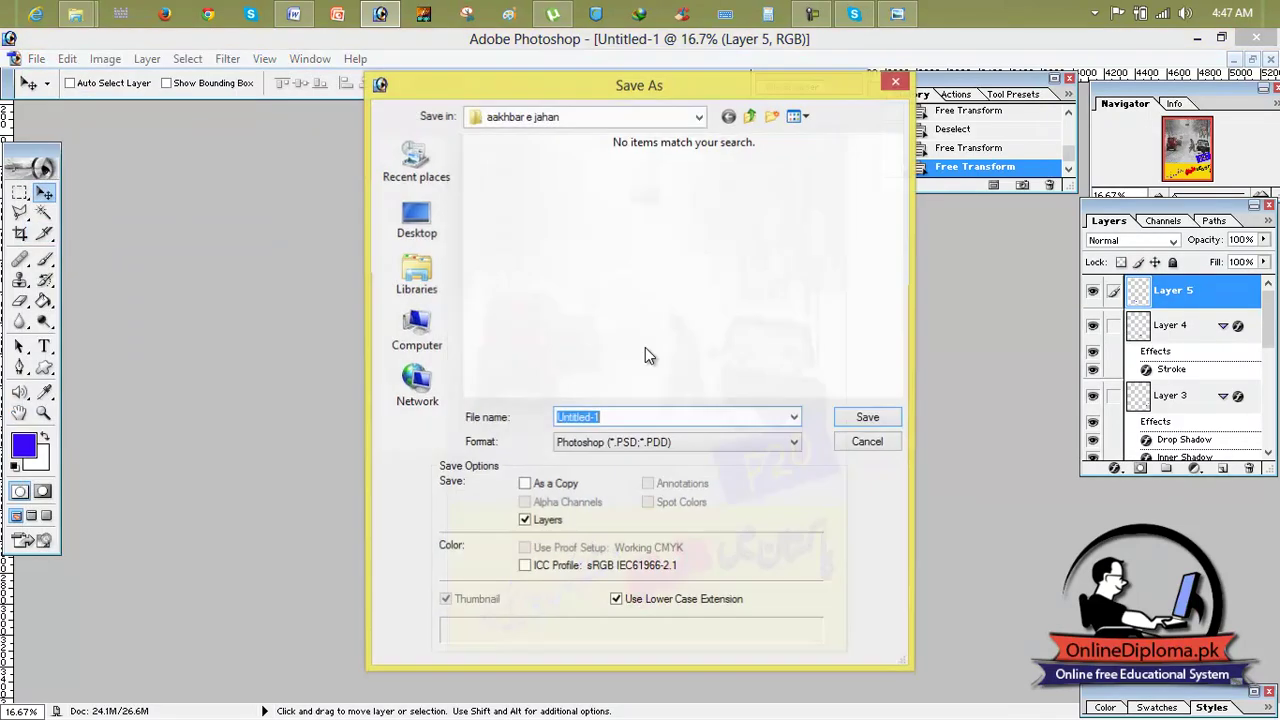
left_click(416, 220)
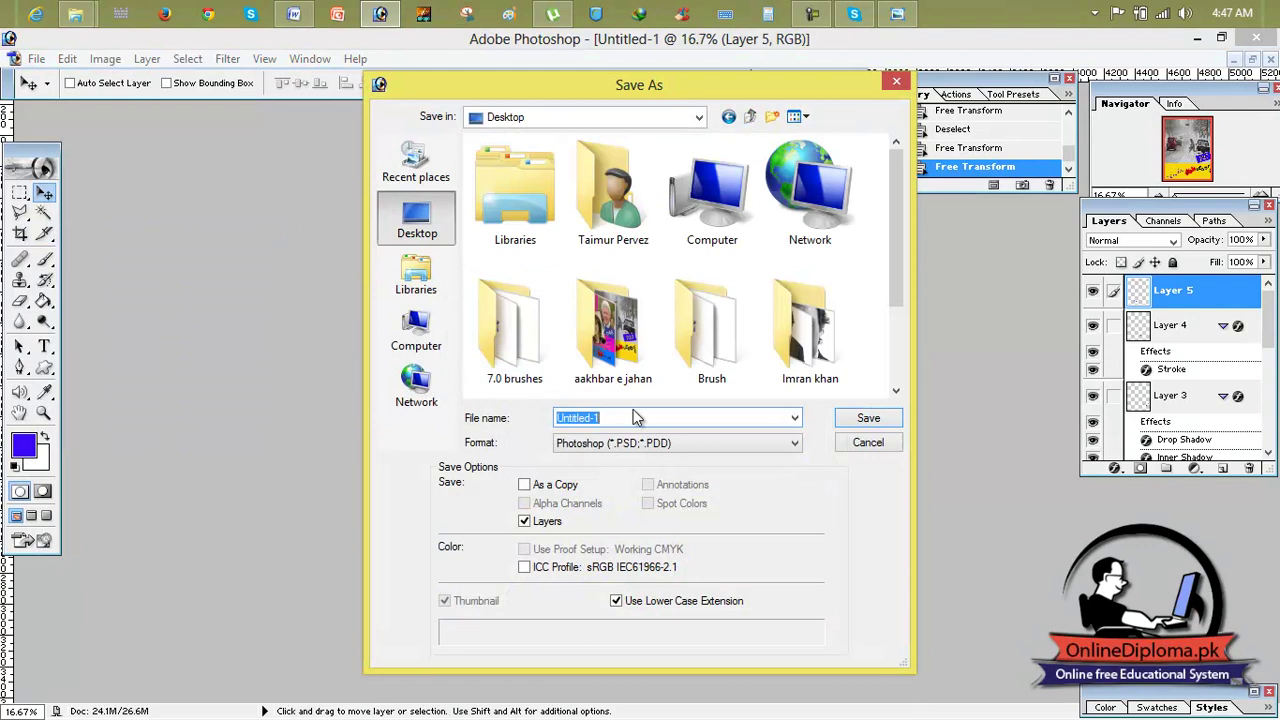
type("B")
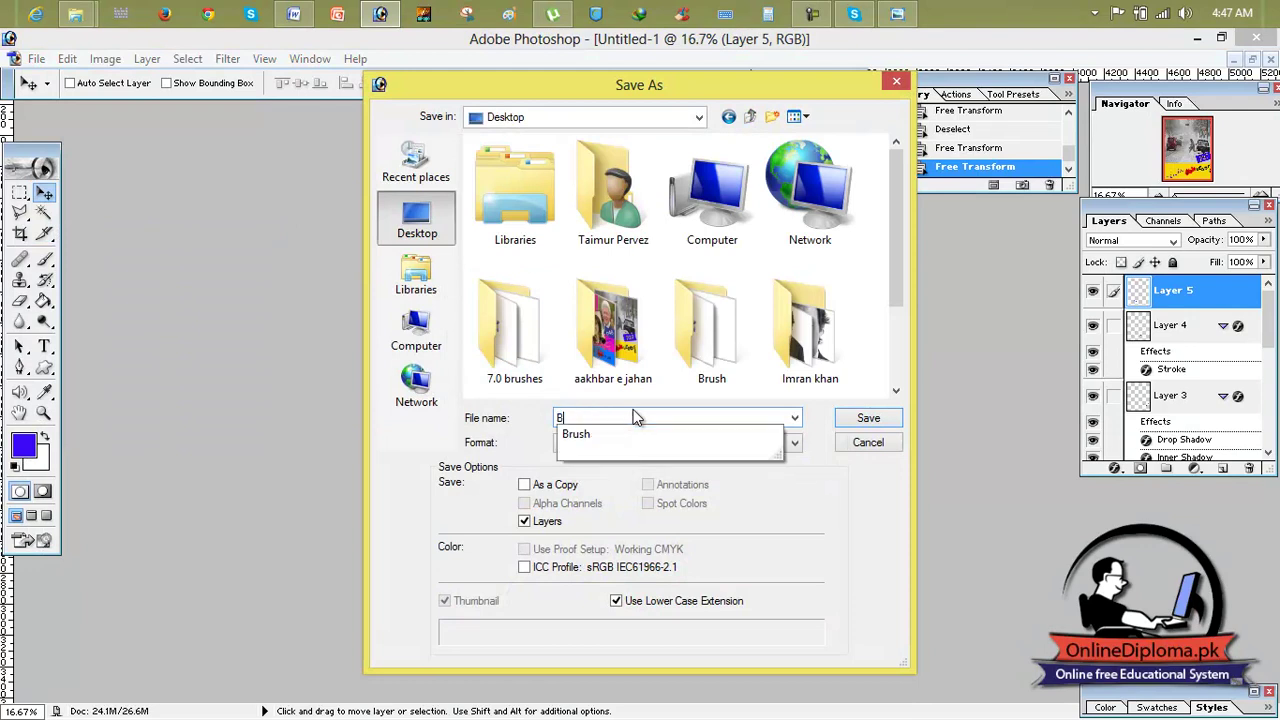
key("Return")
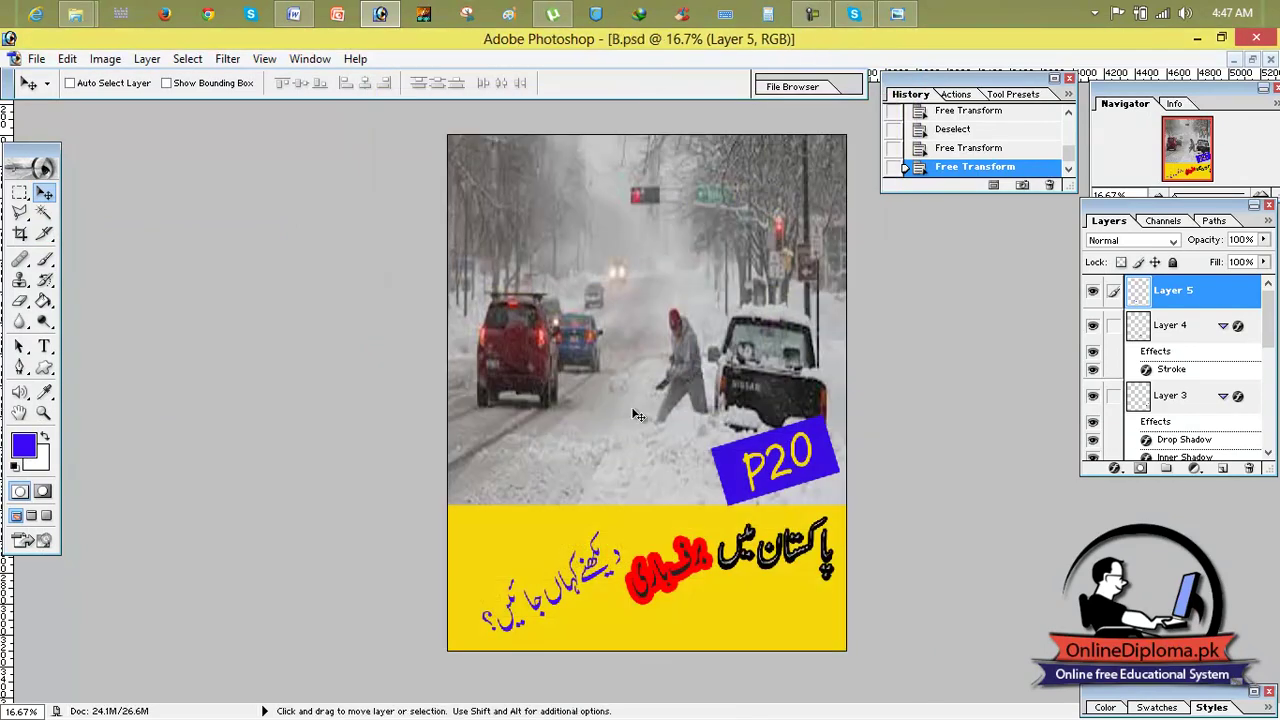
left_click(1270, 61)
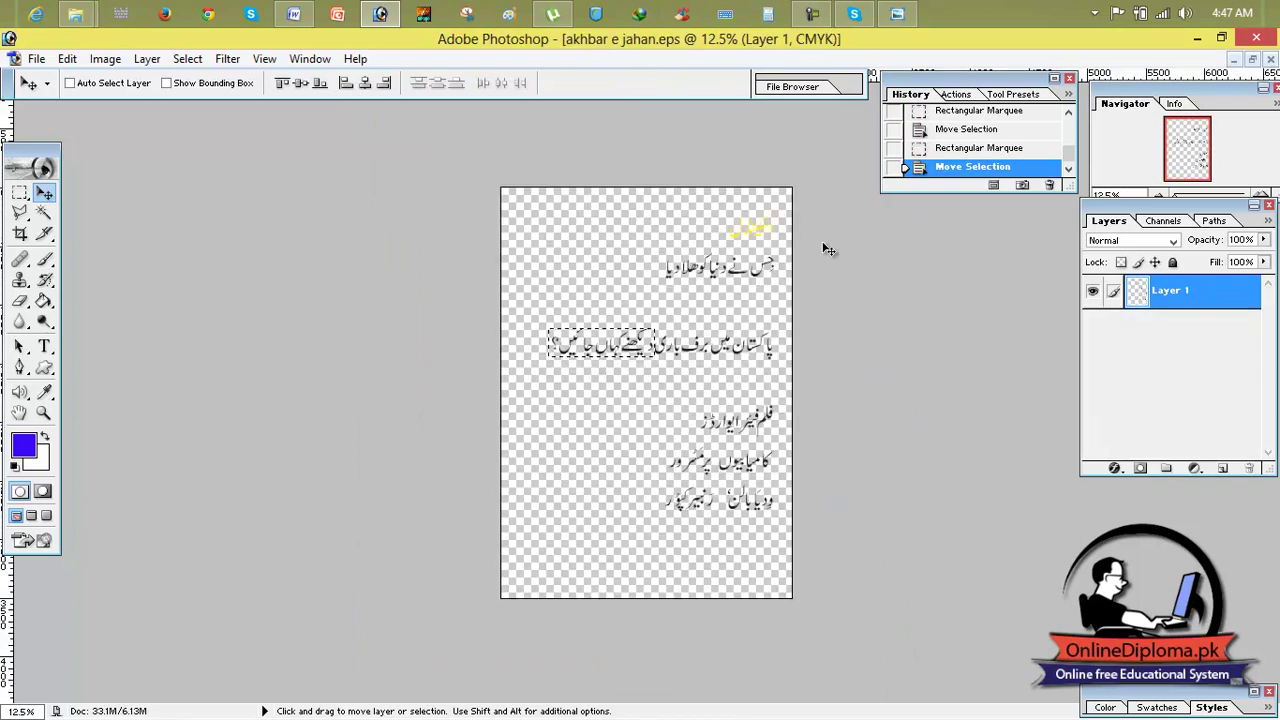
Open the Ranbir kapoor image from the aakhbar e jahan folder on the Desktop and minimize its window
left_click(36, 59)
left_click(56, 100)
left_click_drag(884, 294, 886, 376)
left_click_drag(884, 320, 893, 274)
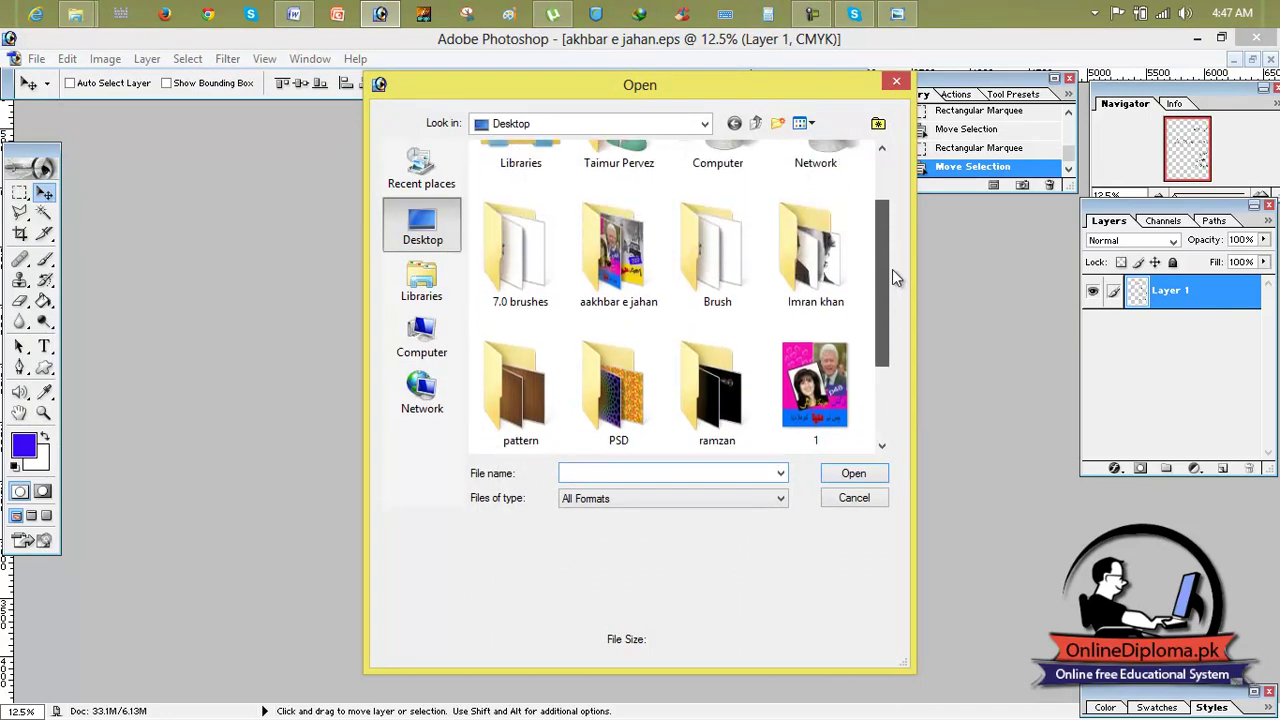
double_click(648, 251)
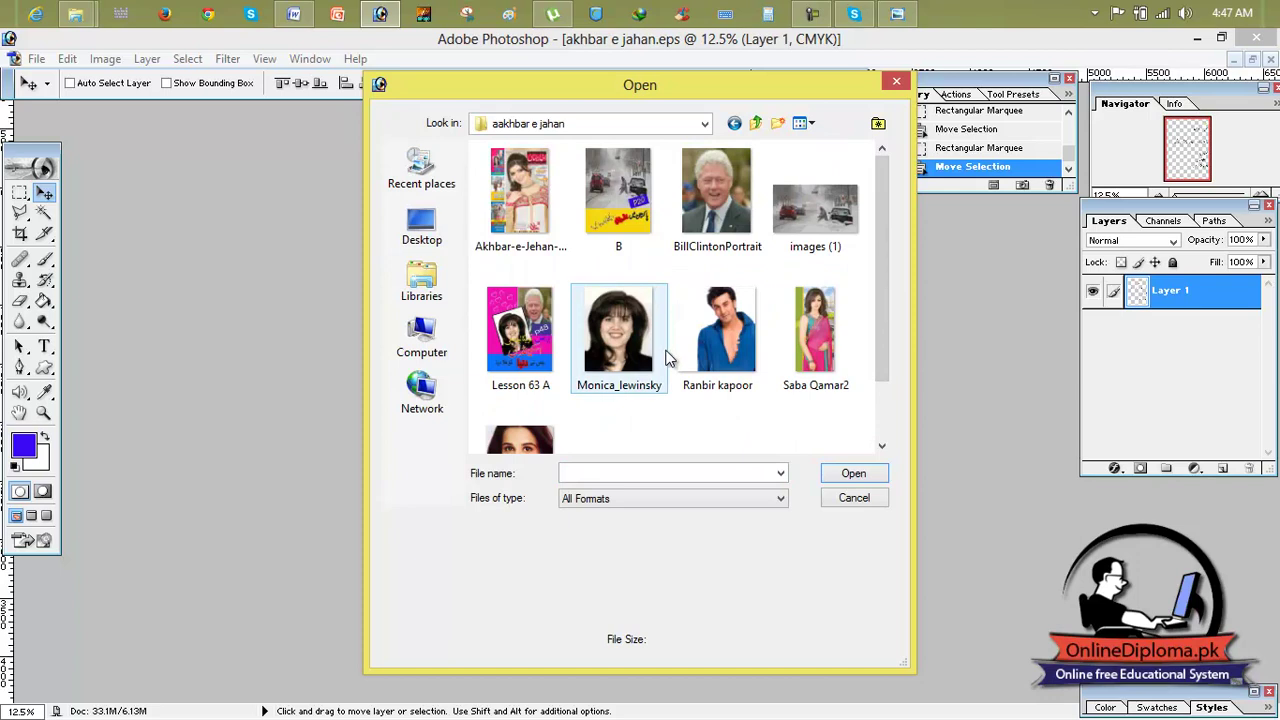
left_click(815, 352)
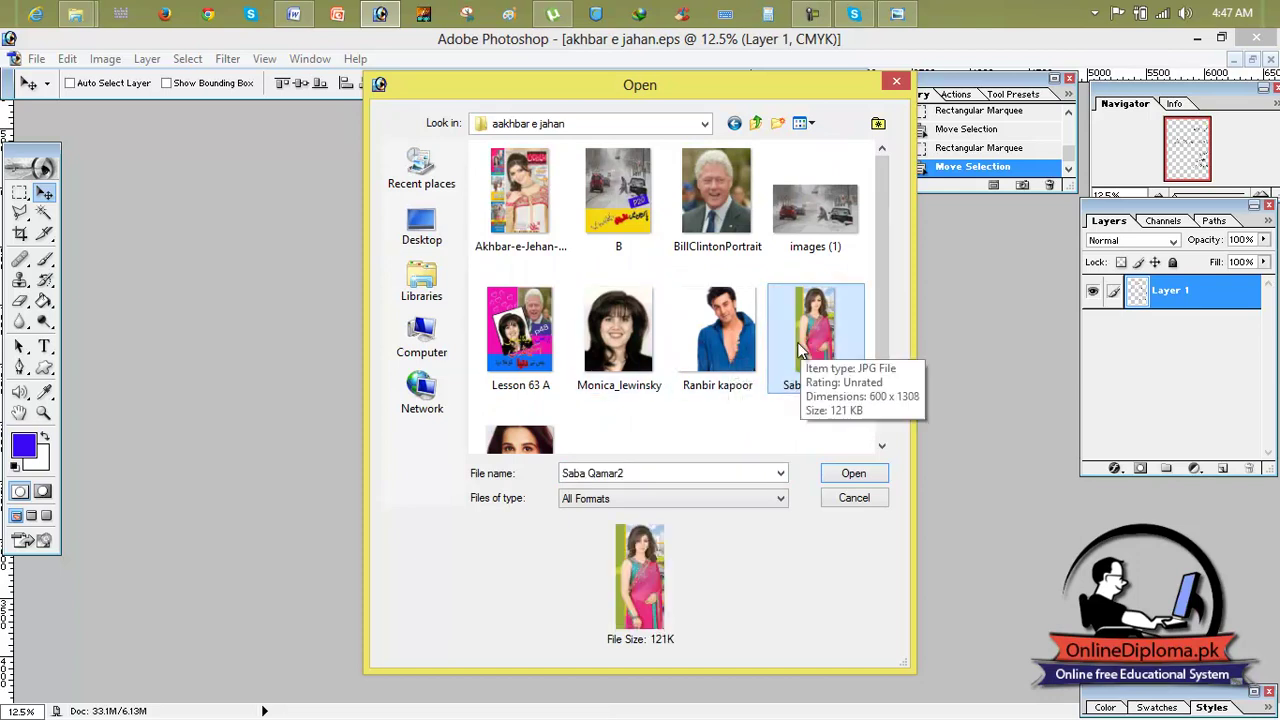
left_click(747, 342)
left_click(545, 432)
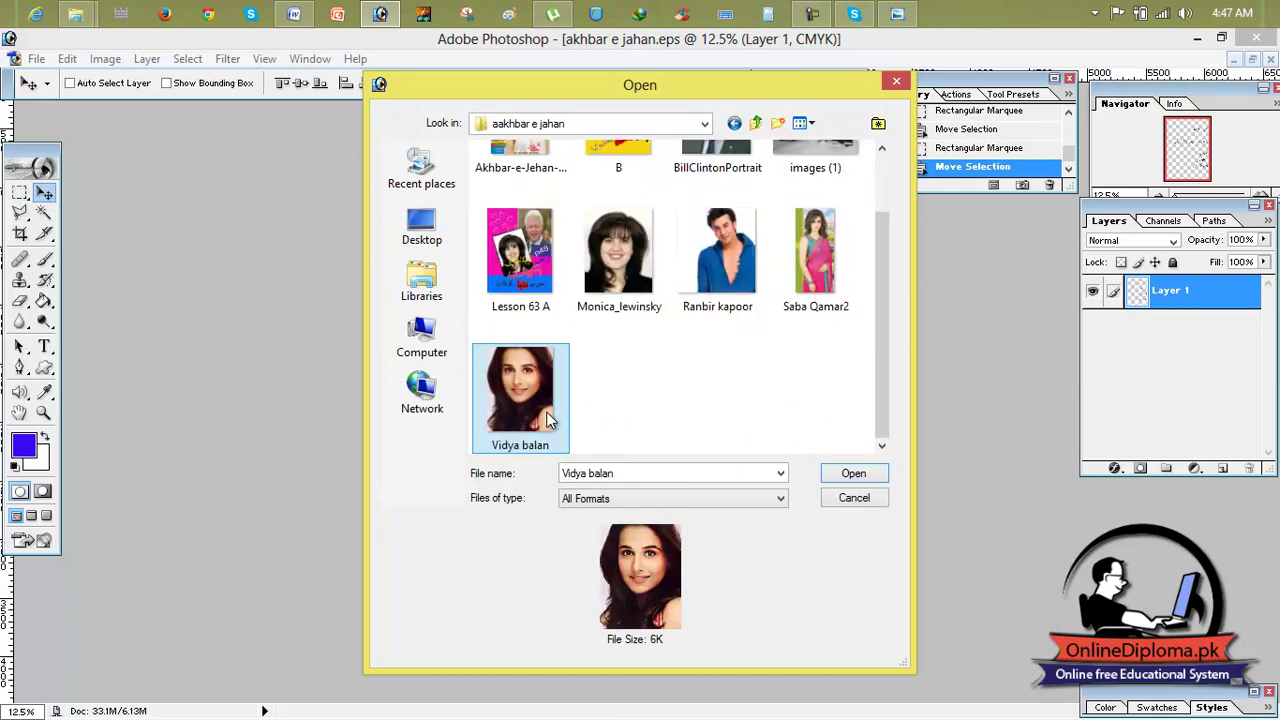
double_click(718, 252)
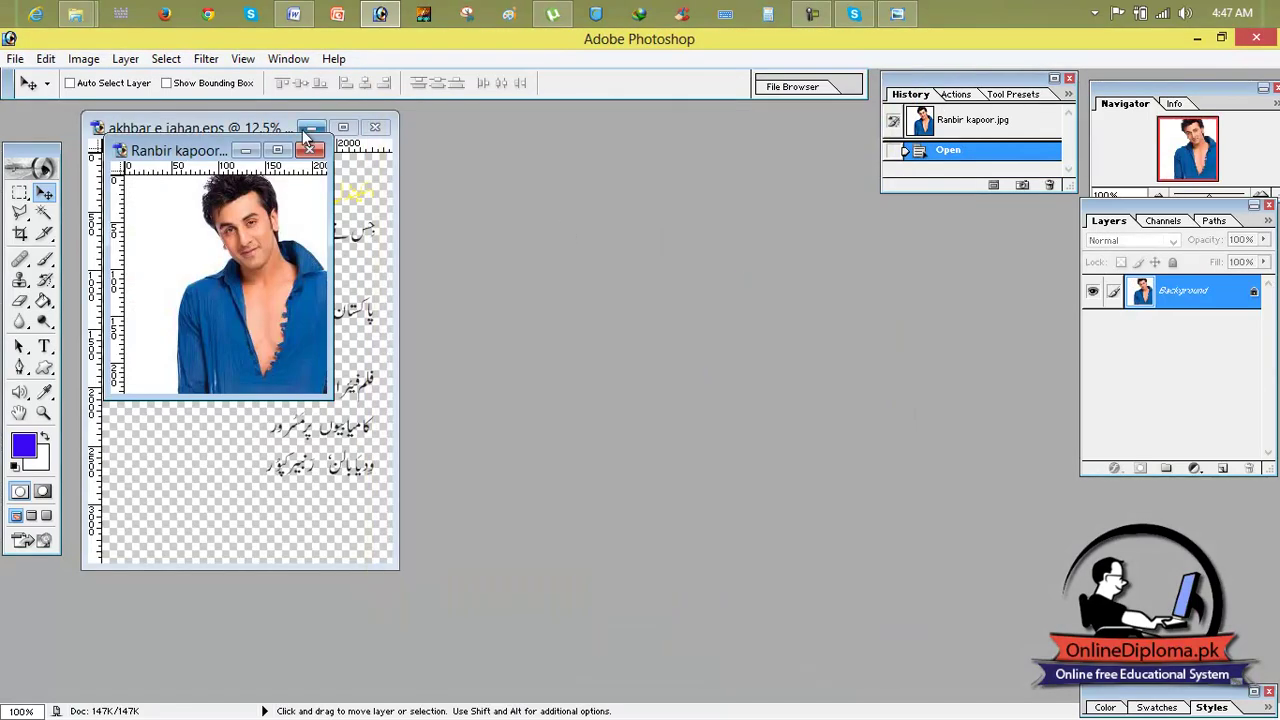
left_click(245, 150)
Open the Vidya balan image from the aakhbar e jahan folder, and minimize it along with akhbar e jahan.eps
left_click(15, 60)
left_click(54, 100)
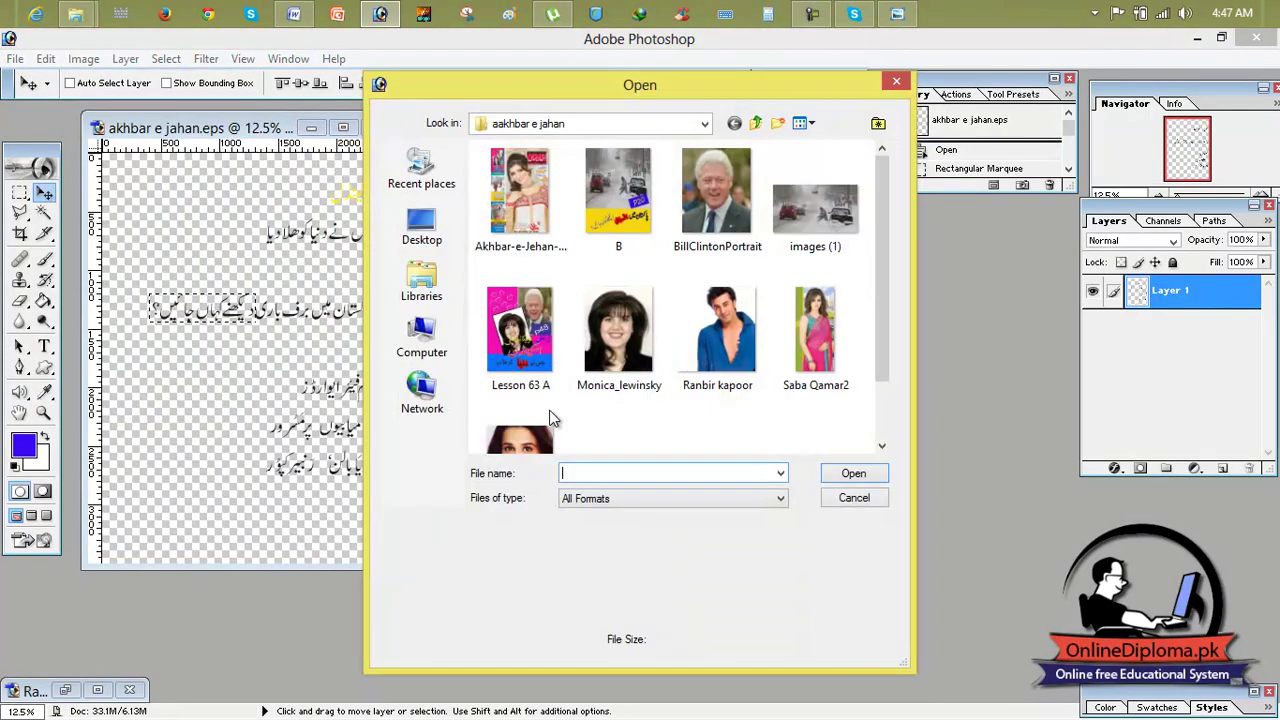
left_click(535, 440)
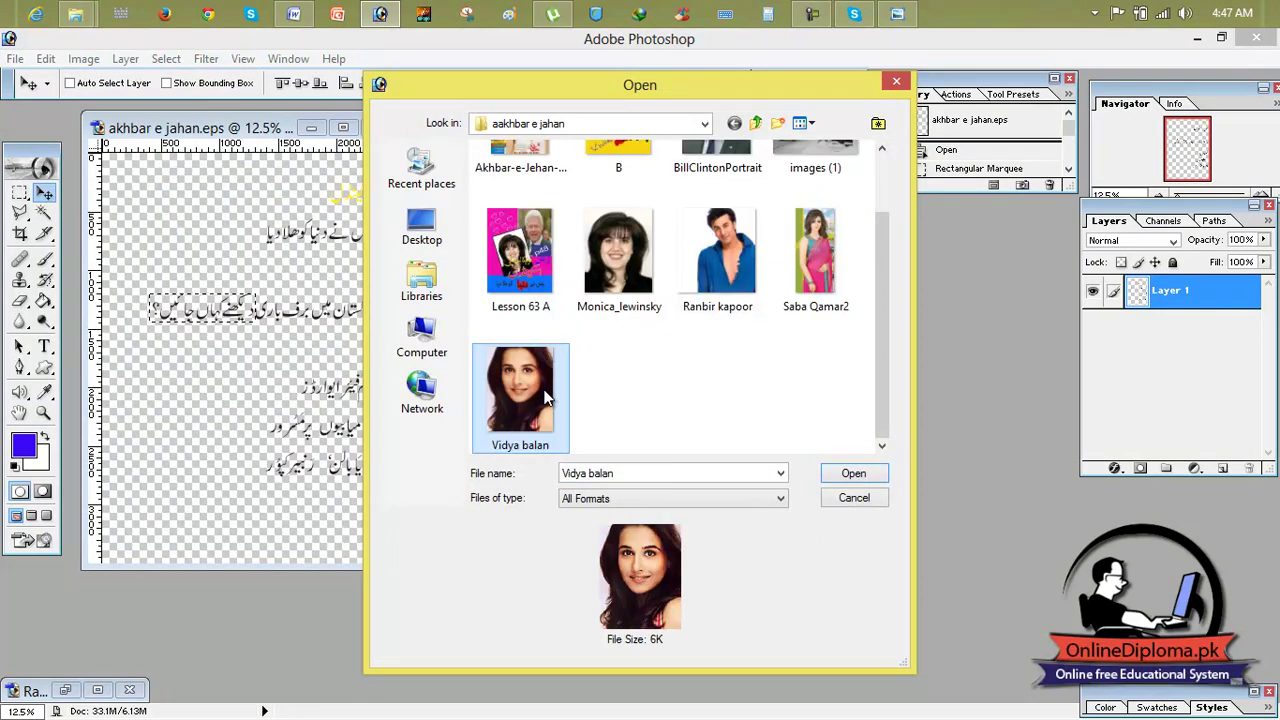
double_click(545, 397)
left_click(278, 156)
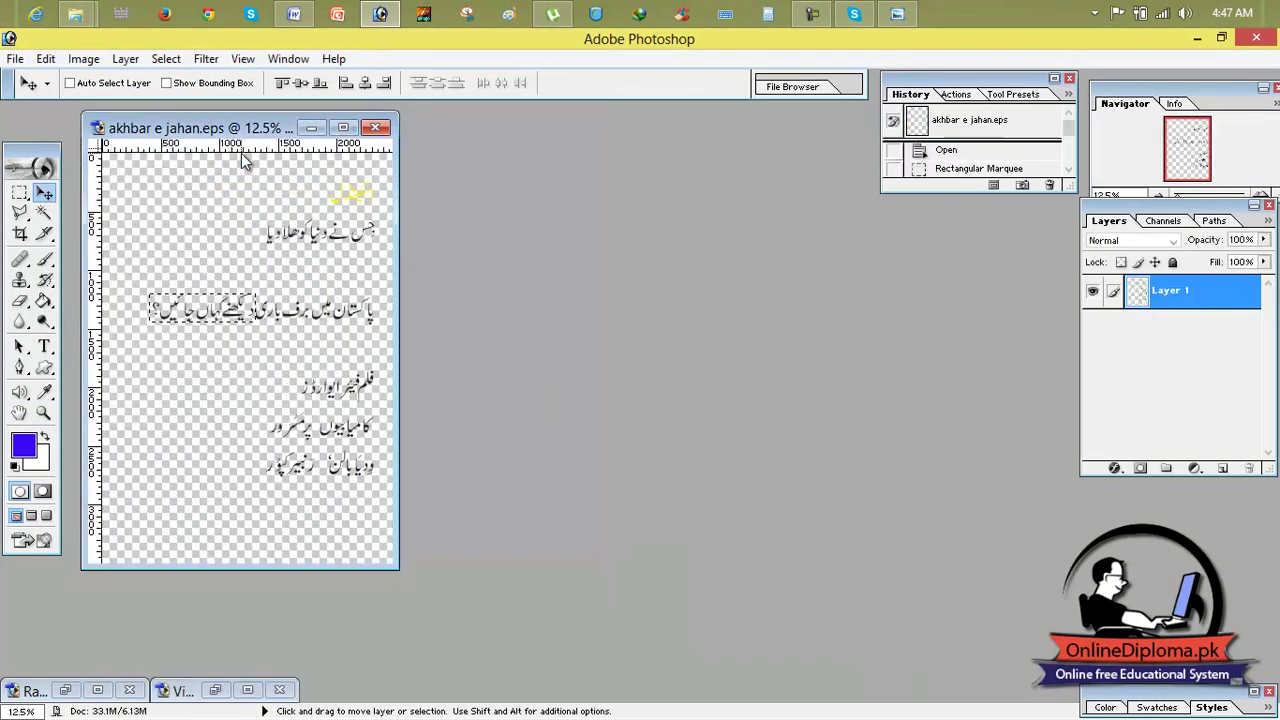
left_click(312, 128)
Create a Letter-size RGB document, 8.5 by 11 inches at 300 pixels/inch, in a maximized window, and check the reference magazine cover
left_click(15, 59)
left_click(45, 80)
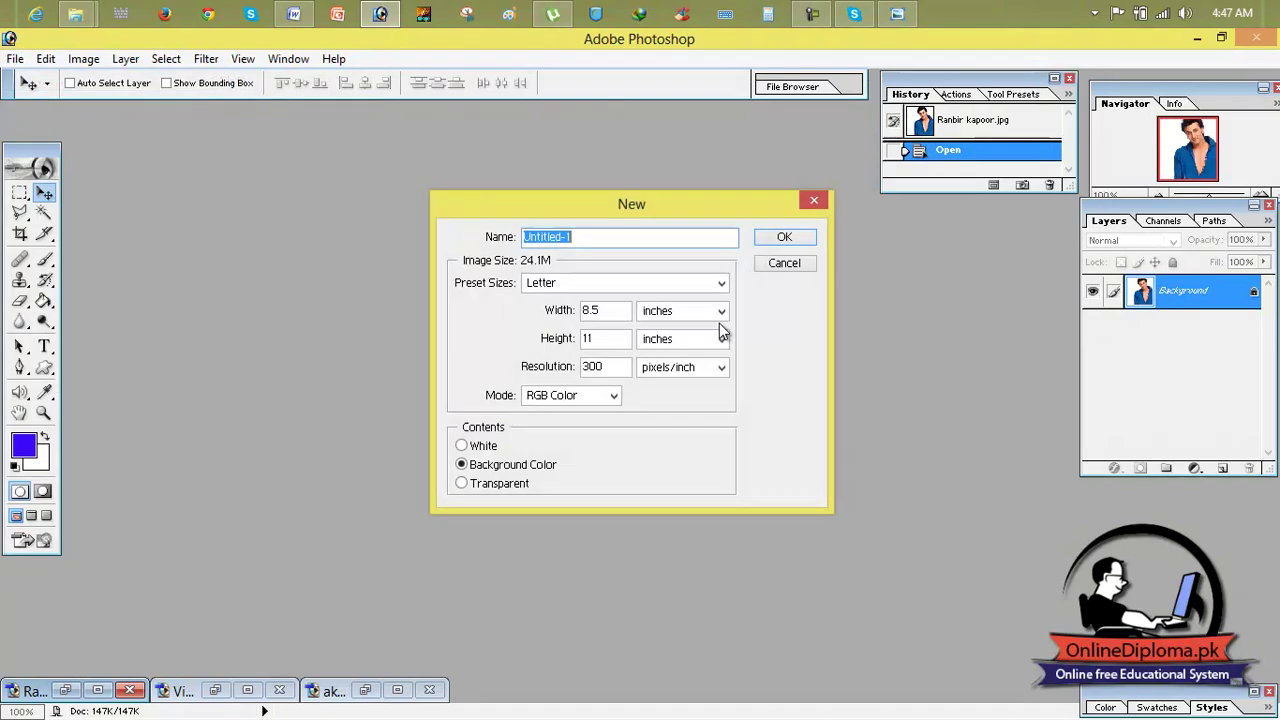
left_click(778, 244)
left_click(500, 121)
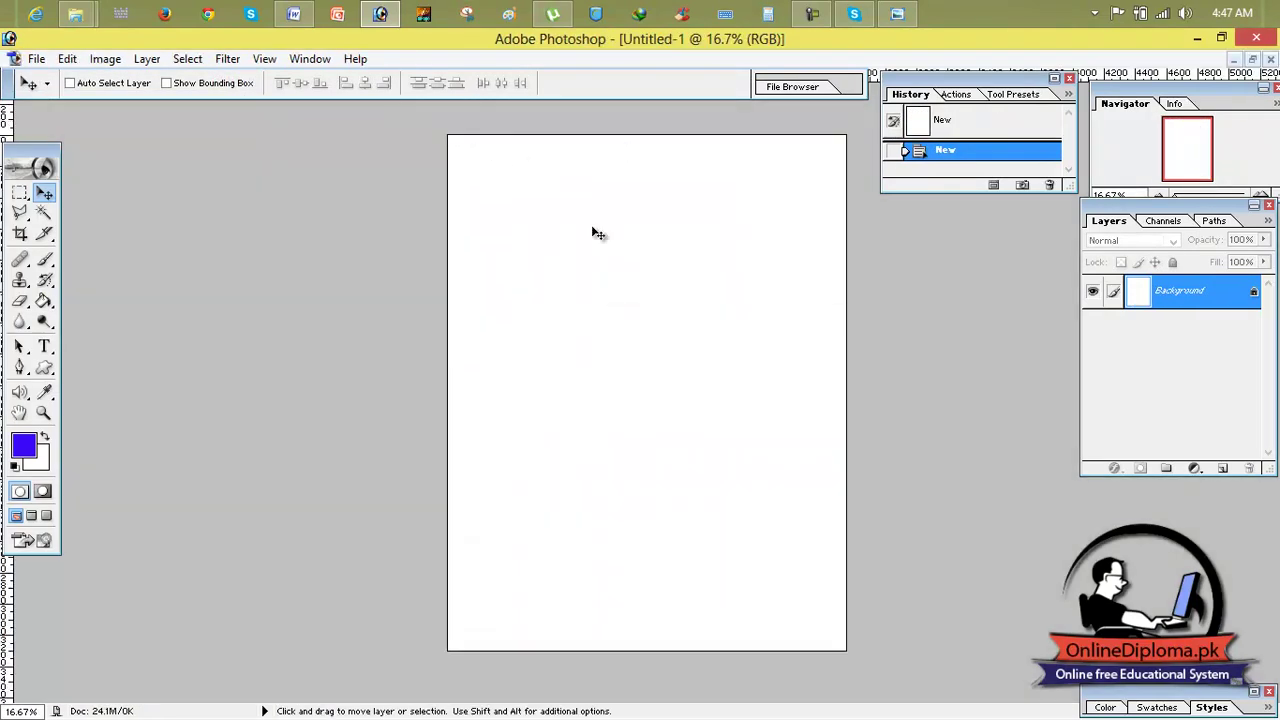
left_click(896, 14)
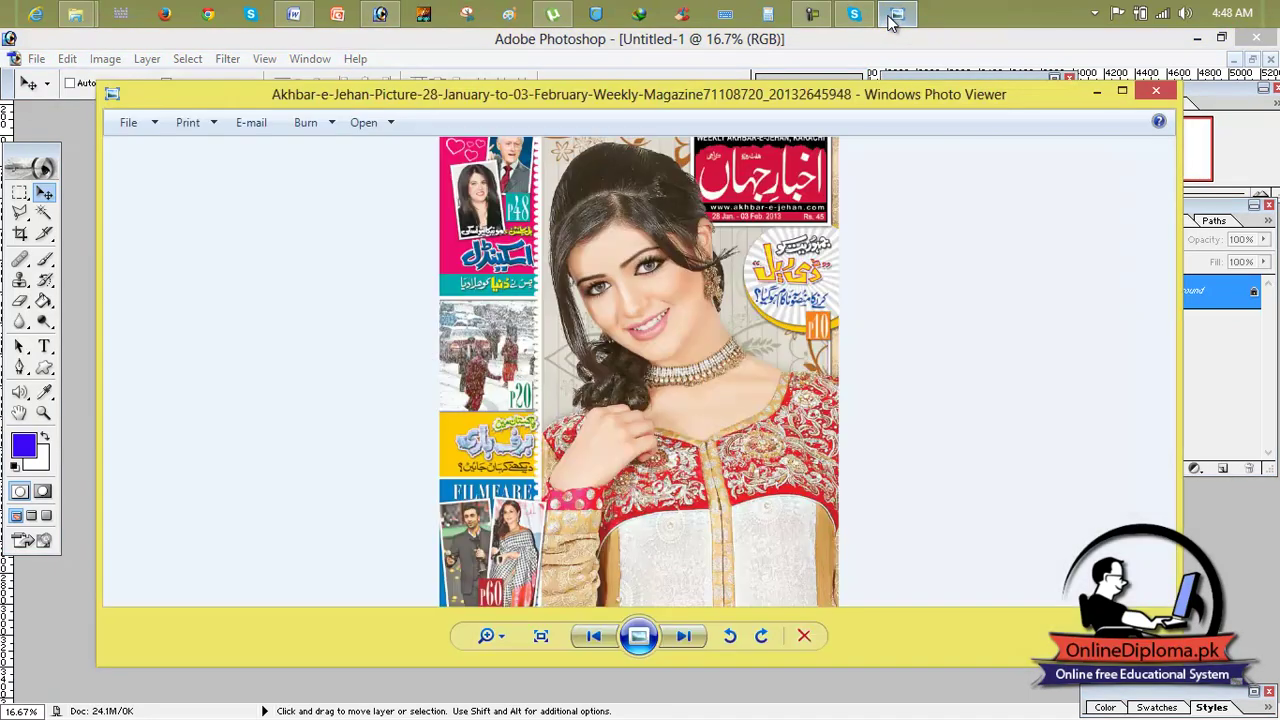
left_click(889, 17)
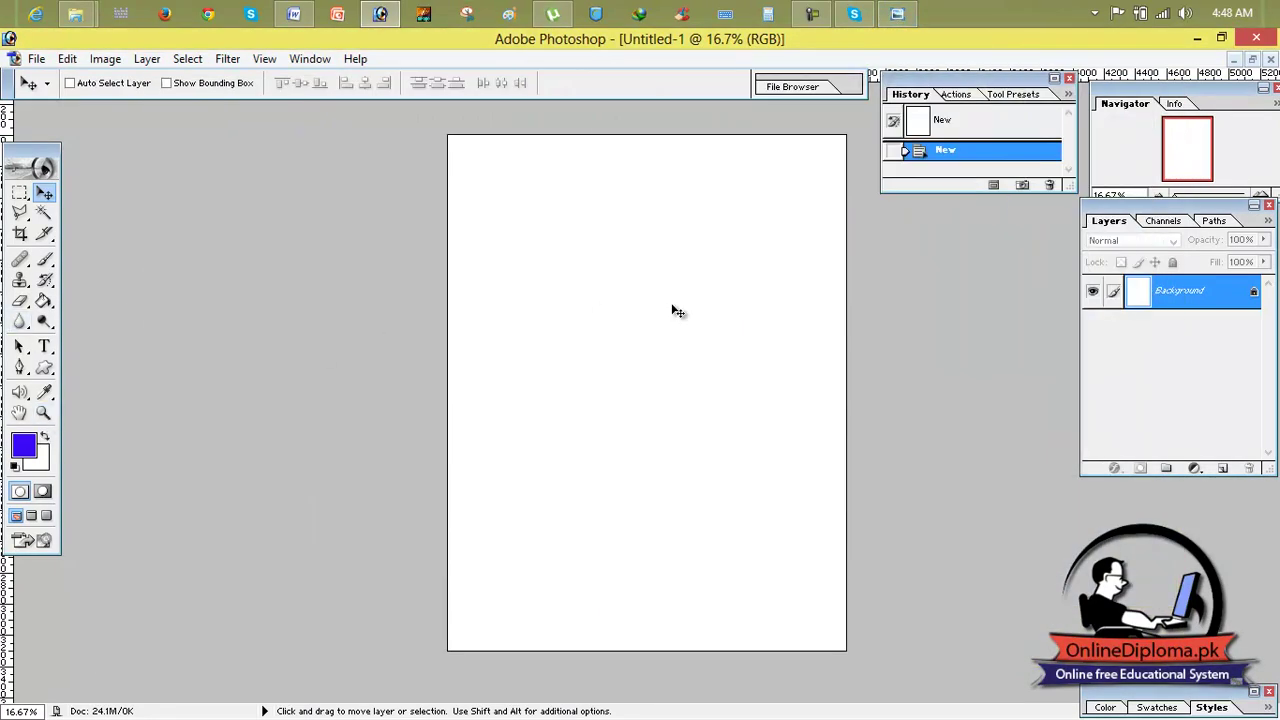
Fill the blank page's background with the blue foreground colour and check the magazine cover reference image
key("alt+BackSpace")
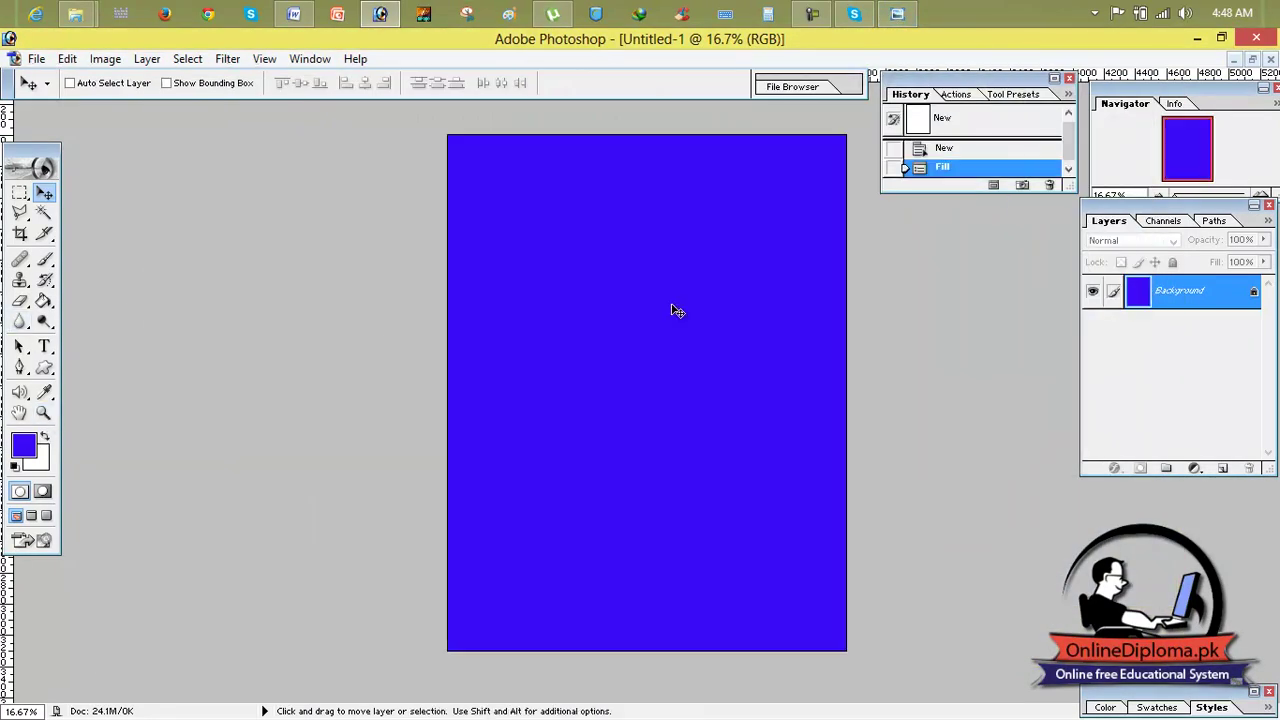
left_click(898, 14)
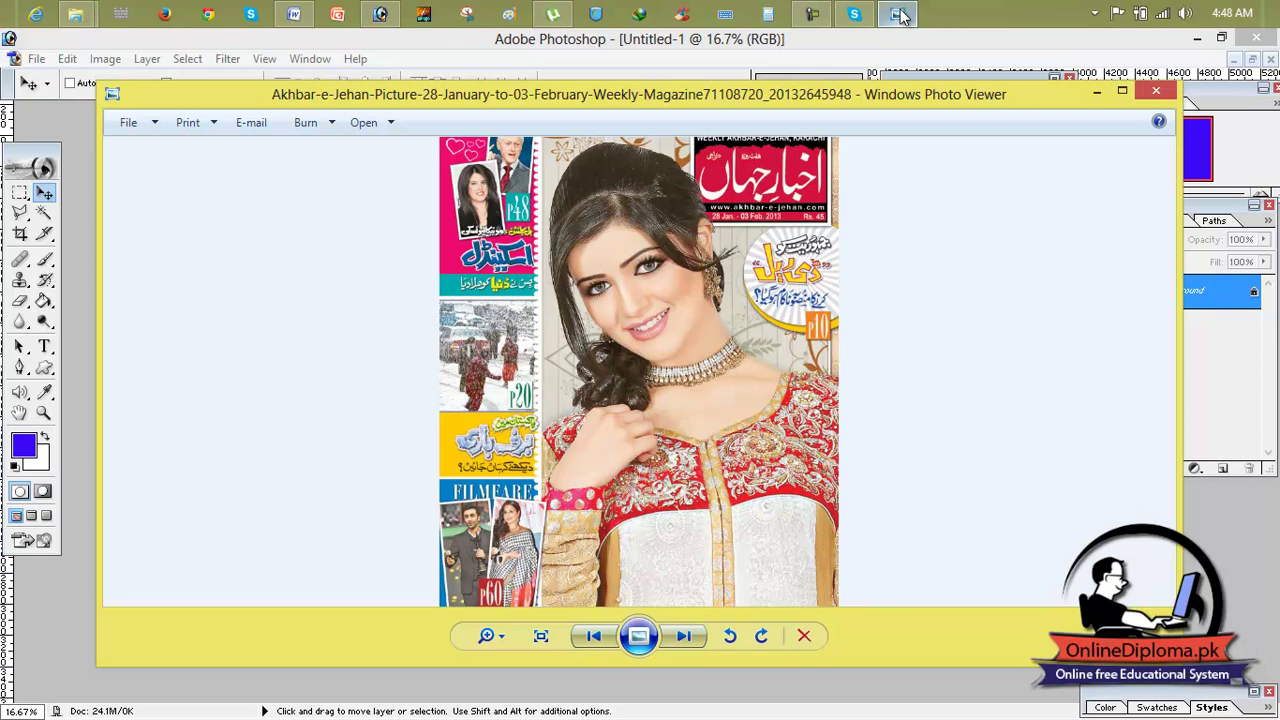
left_click(900, 14)
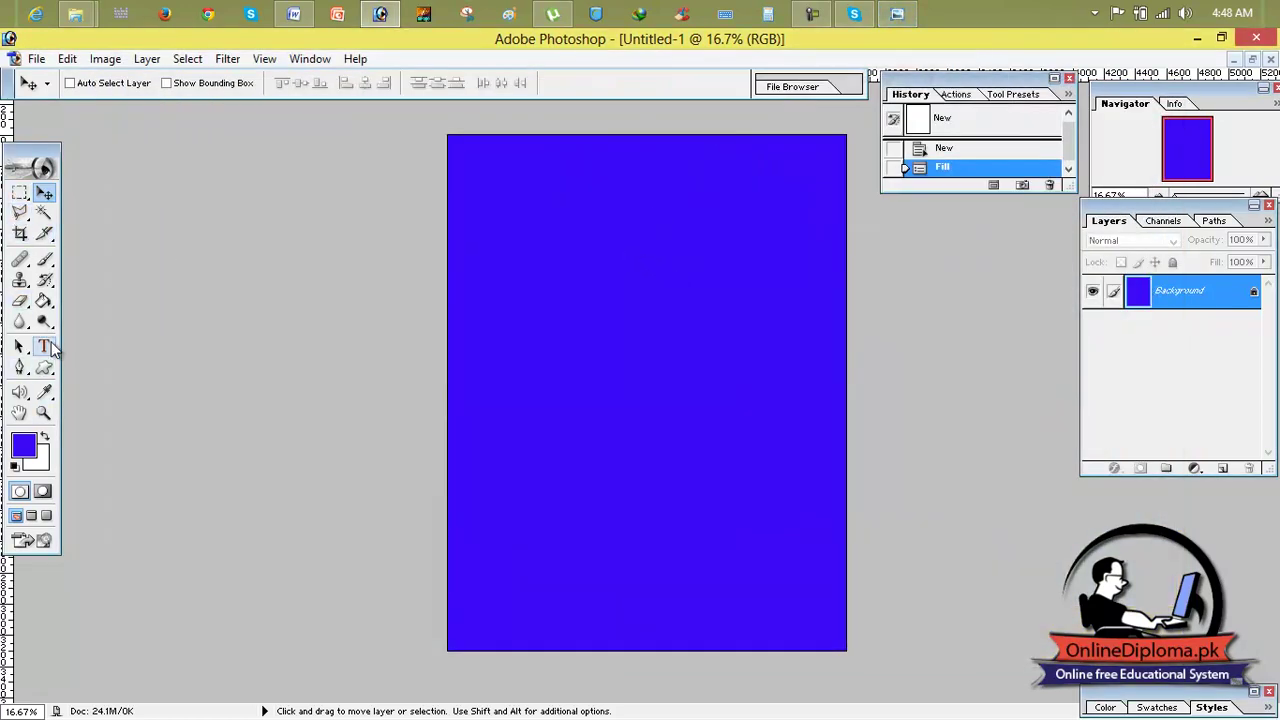
Start a text layer in the upper part of the blue page and set its colour to white
left_click(44, 346)
left_click(526, 322)
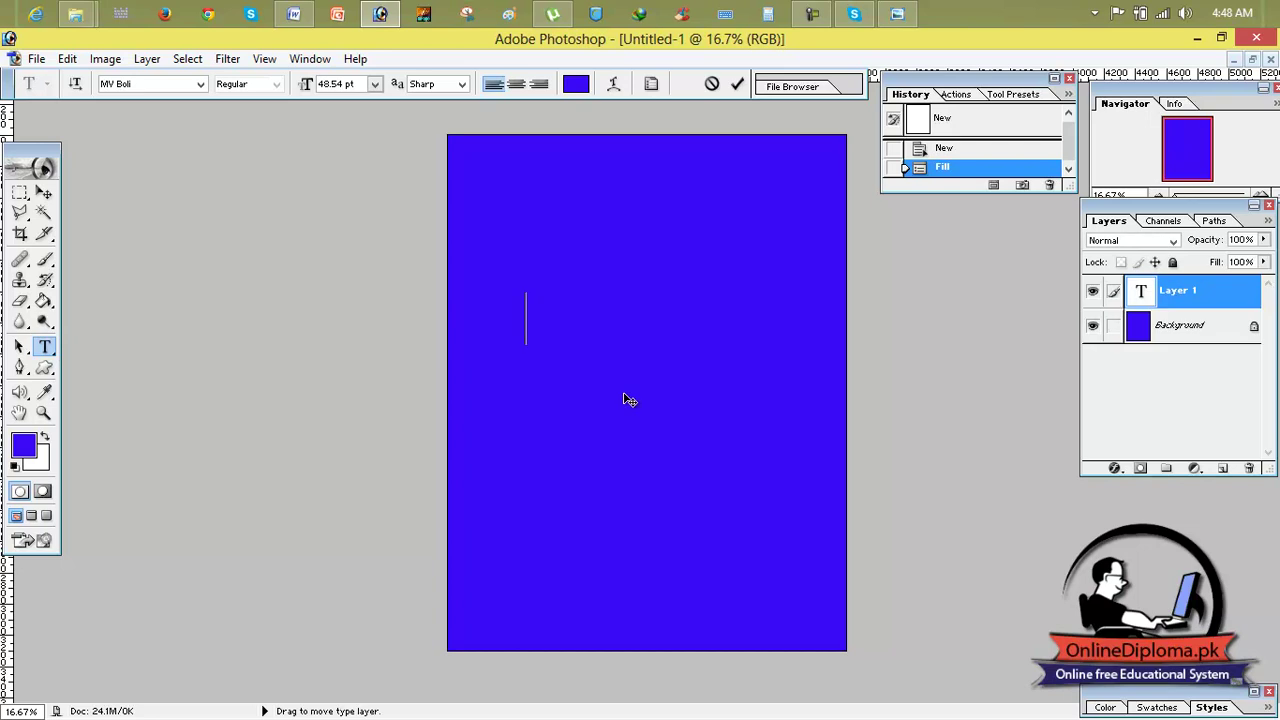
left_click(24, 446)
left_click(707, 278)
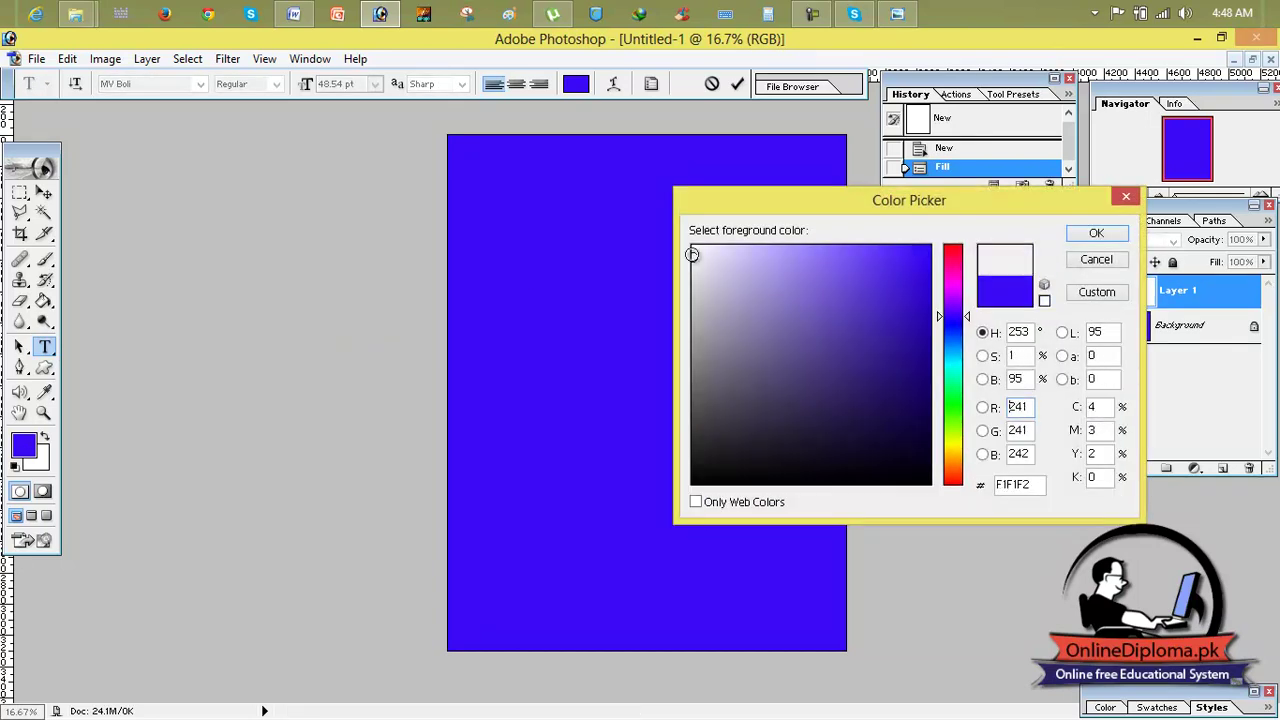
left_click(1095, 234)
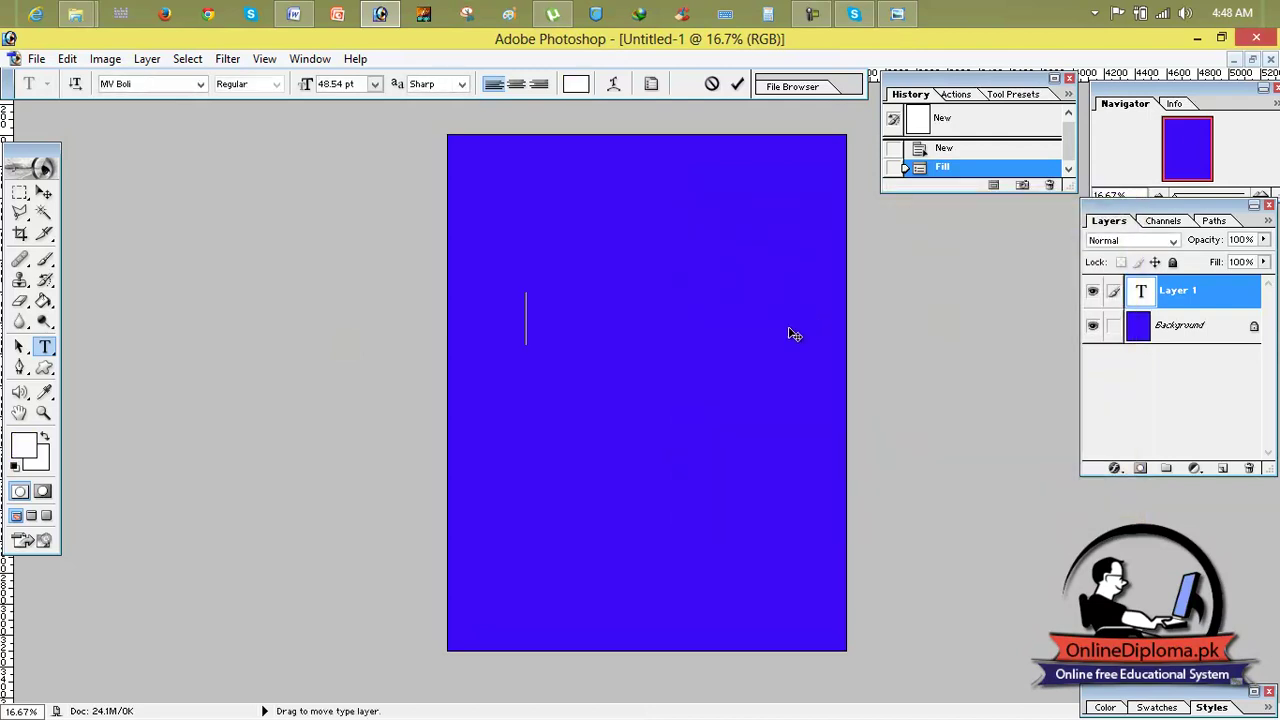
Enter the lowercase text "film fare" on the blue page
type("F")
key("BackSpace")
type("file")
key("BackSpace")
type("m fare")
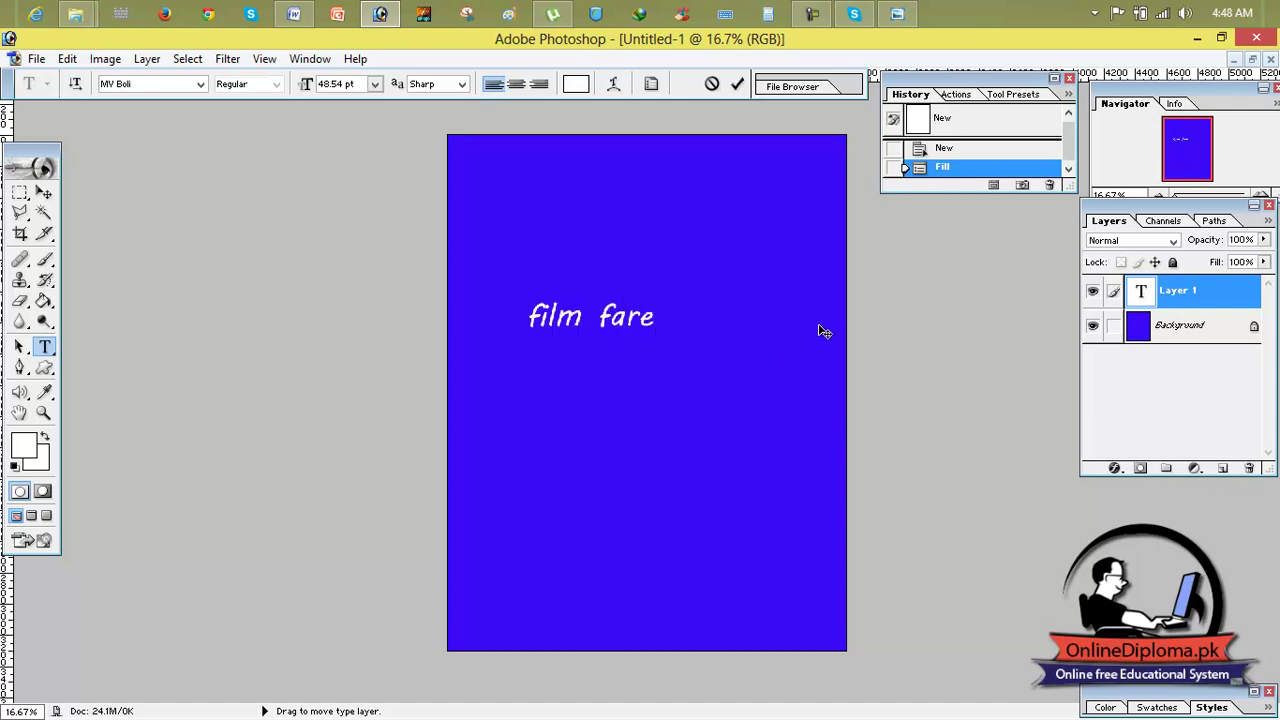
Compare the text with the magazine cover reference and replace it with "FILM FARE" in capitals
left_click(897, 14)
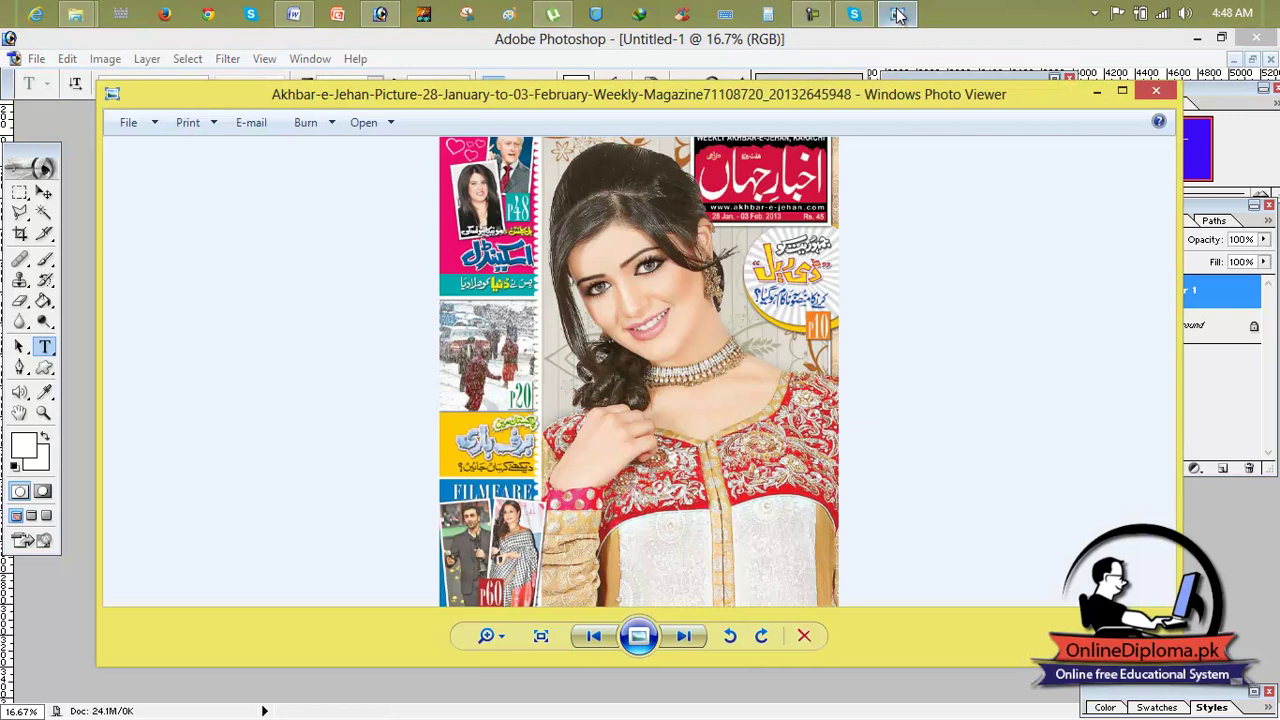
left_click(895, 13)
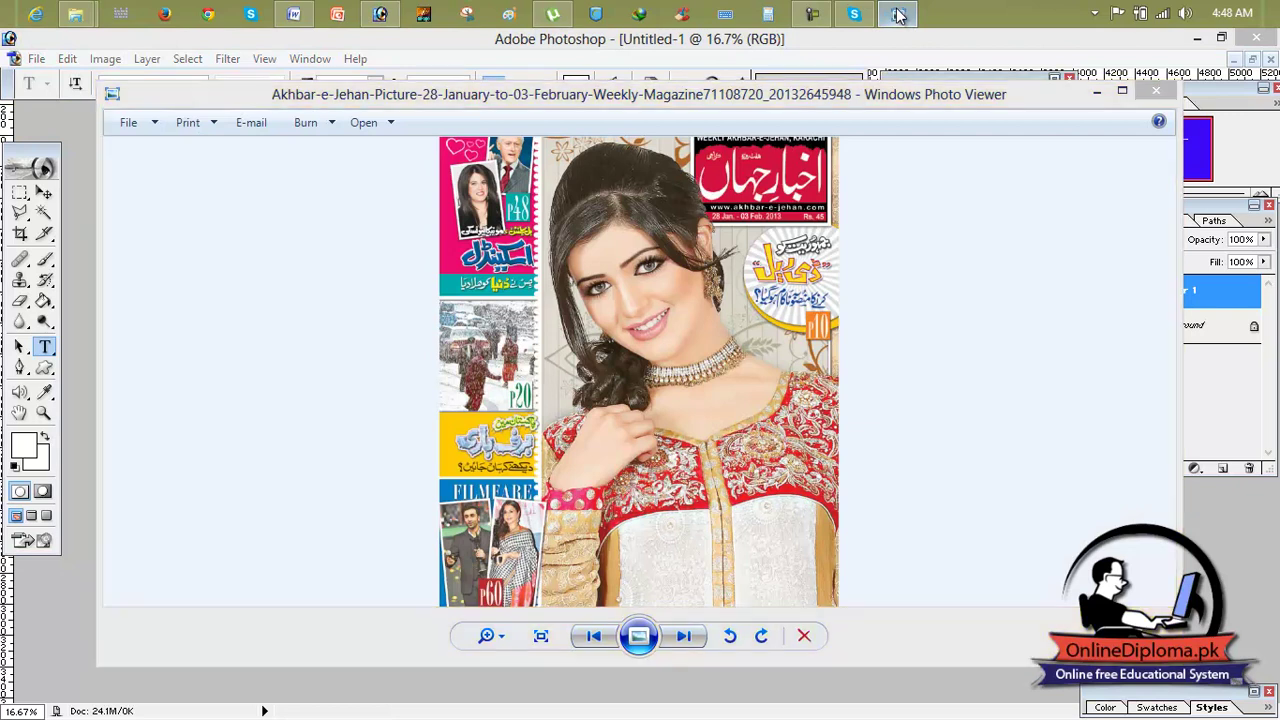
left_click_drag(667, 316, 432, 324)
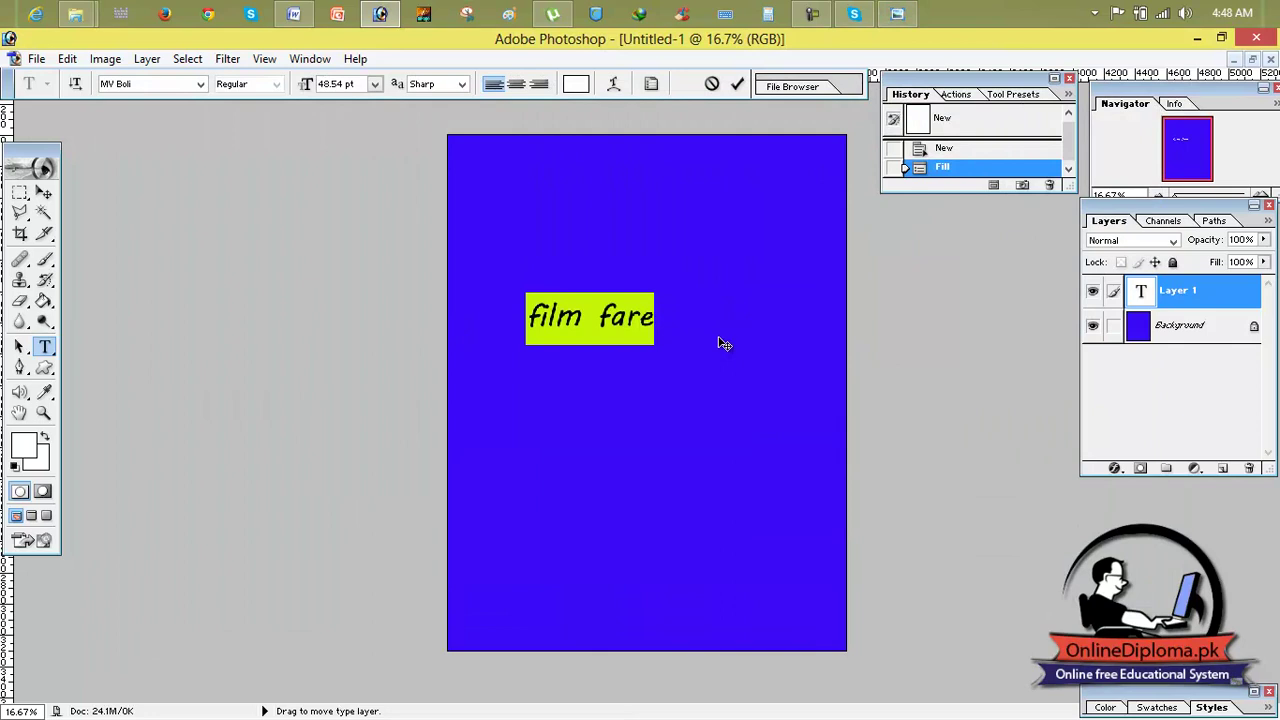
type("FILM")
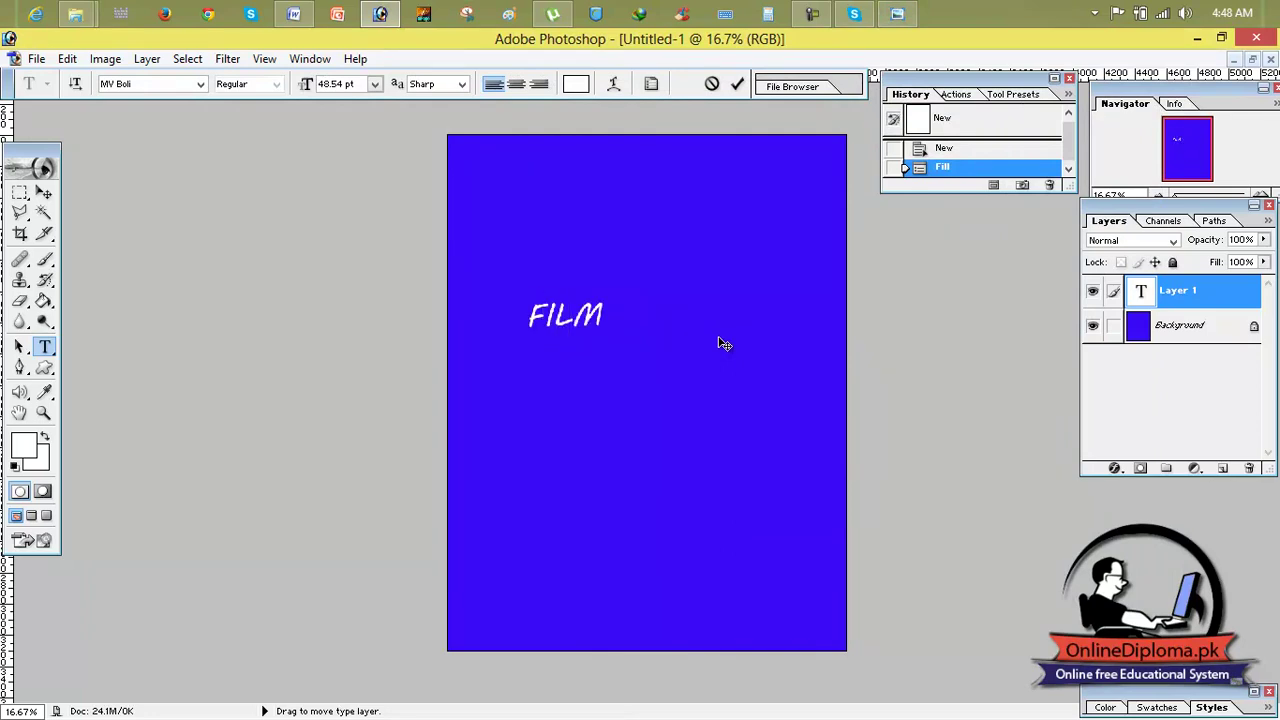
type(" FARE")
Set the FILM FARE text to Arial Bold and commit the text layer
left_click_drag(718, 334, 525, 320)
left_click(183, 86)
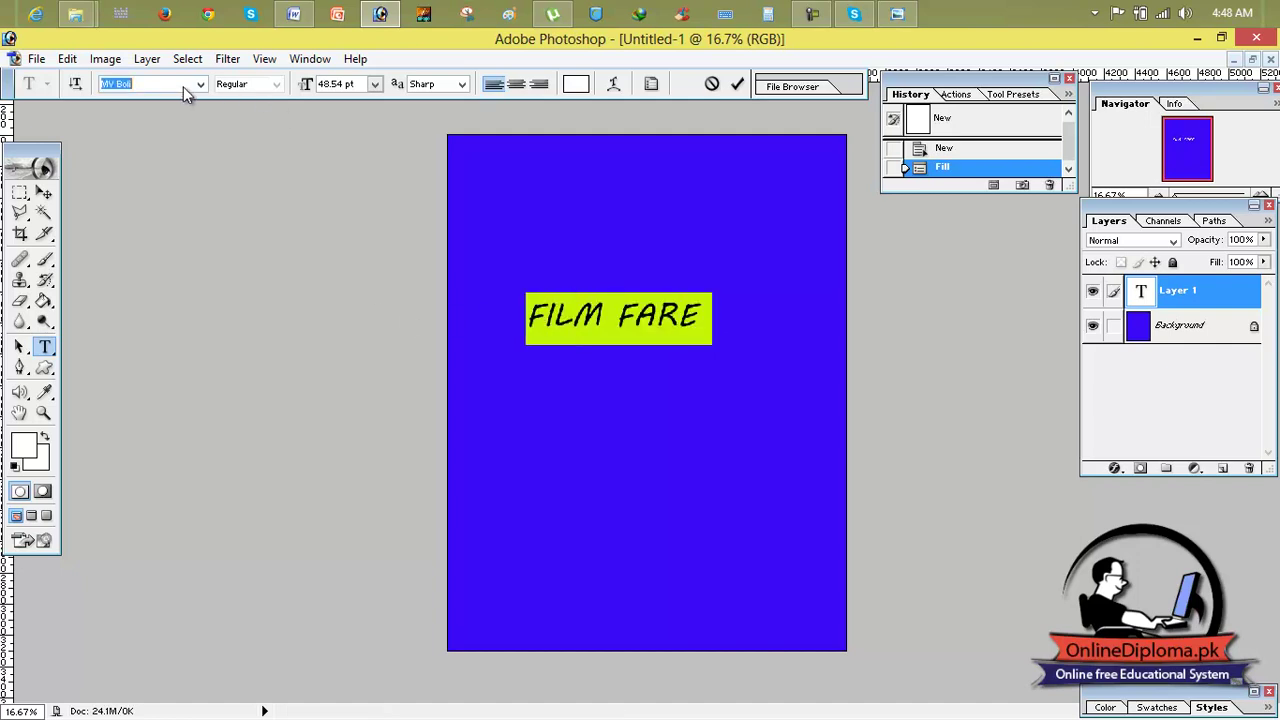
left_click(200, 84)
scroll(231, 171, "up", 5)
scroll(232, 178, "up", 15)
left_click(175, 122)
left_click(268, 84)
left_click(254, 128)
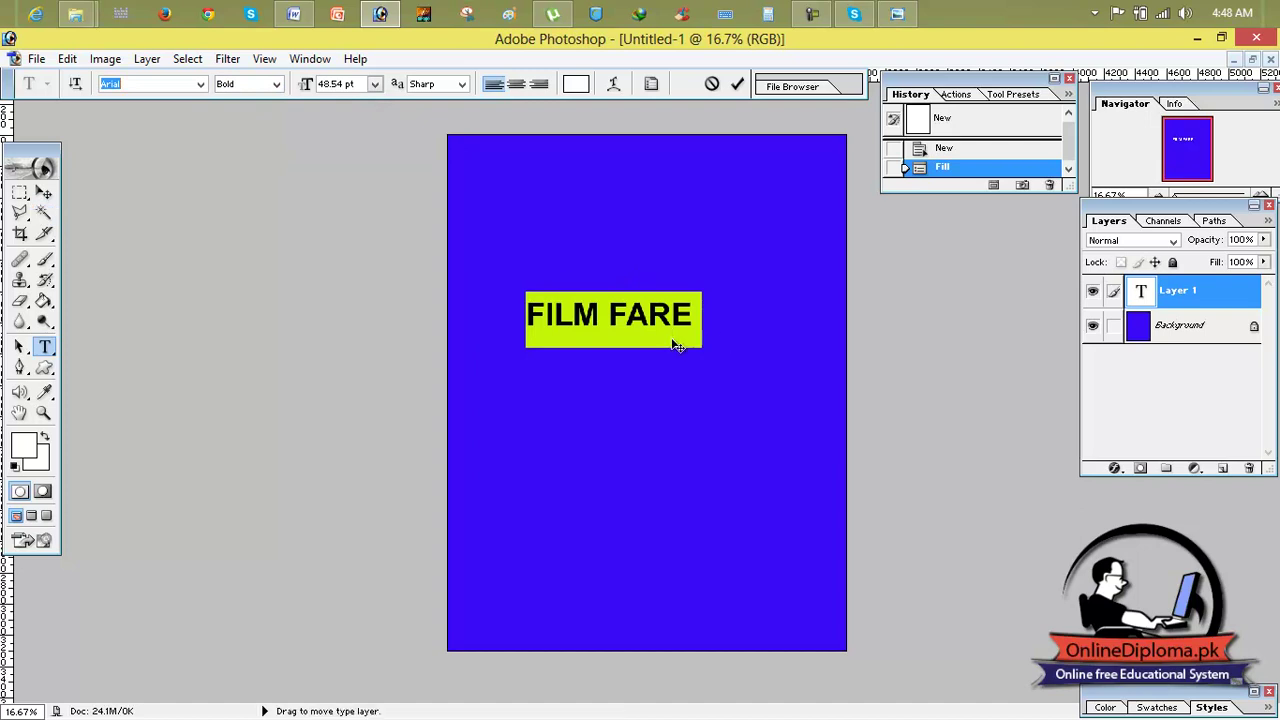
left_click(45, 195)
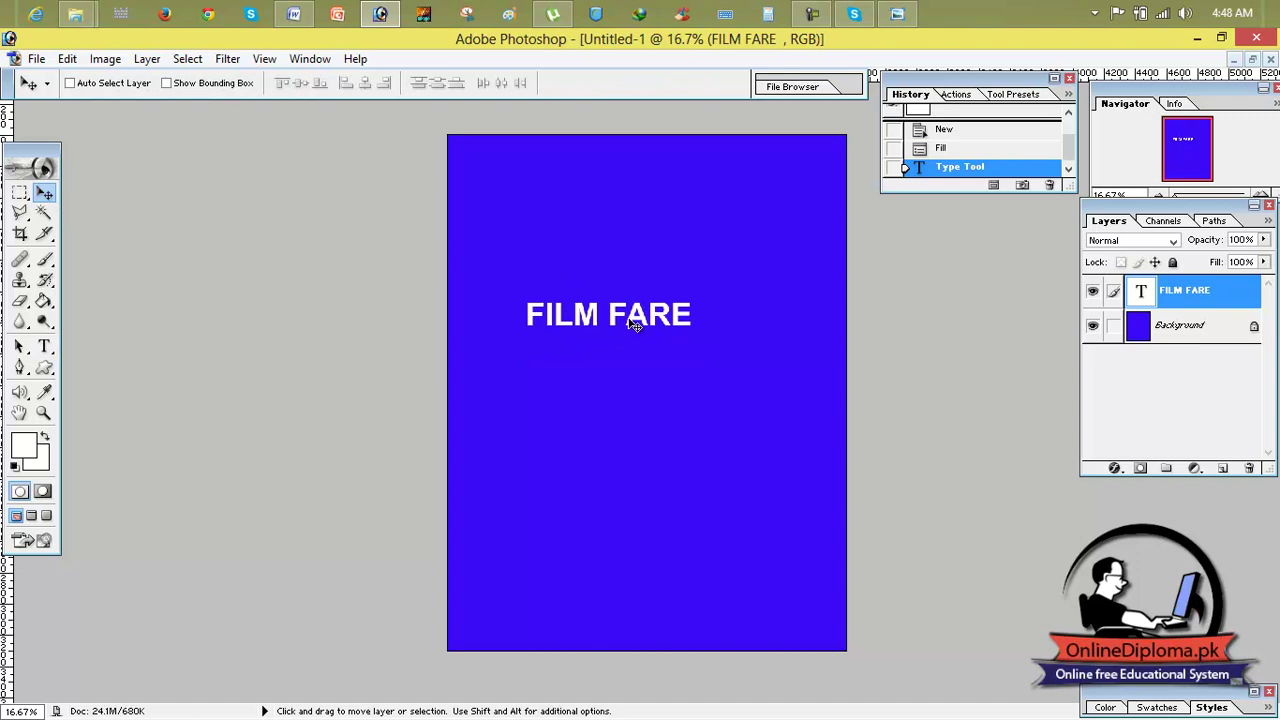
Transform the FILM FARE text to about 165.7% width, 369% height and -24.2° rotation near the top of the page
key("ctrl+t")
left_click_drag(692, 334, 814, 382)
left_click_drag(667, 279, 647, 212)
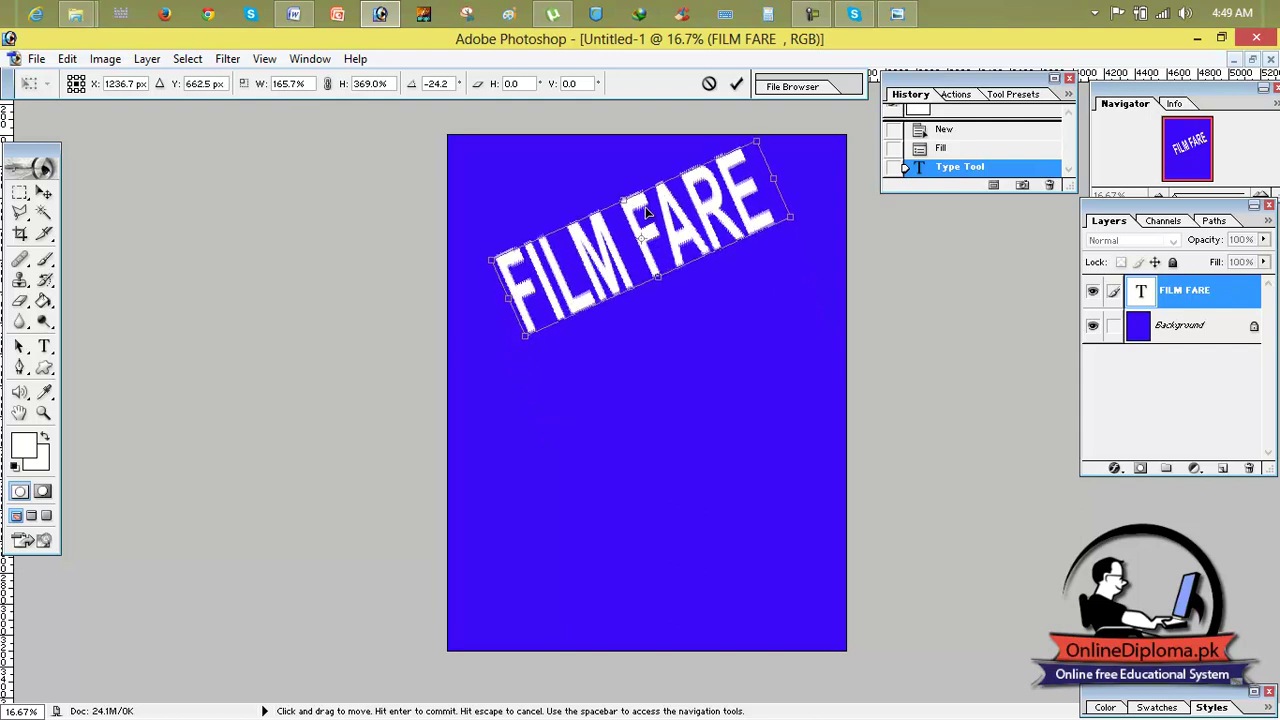
left_click(737, 85)
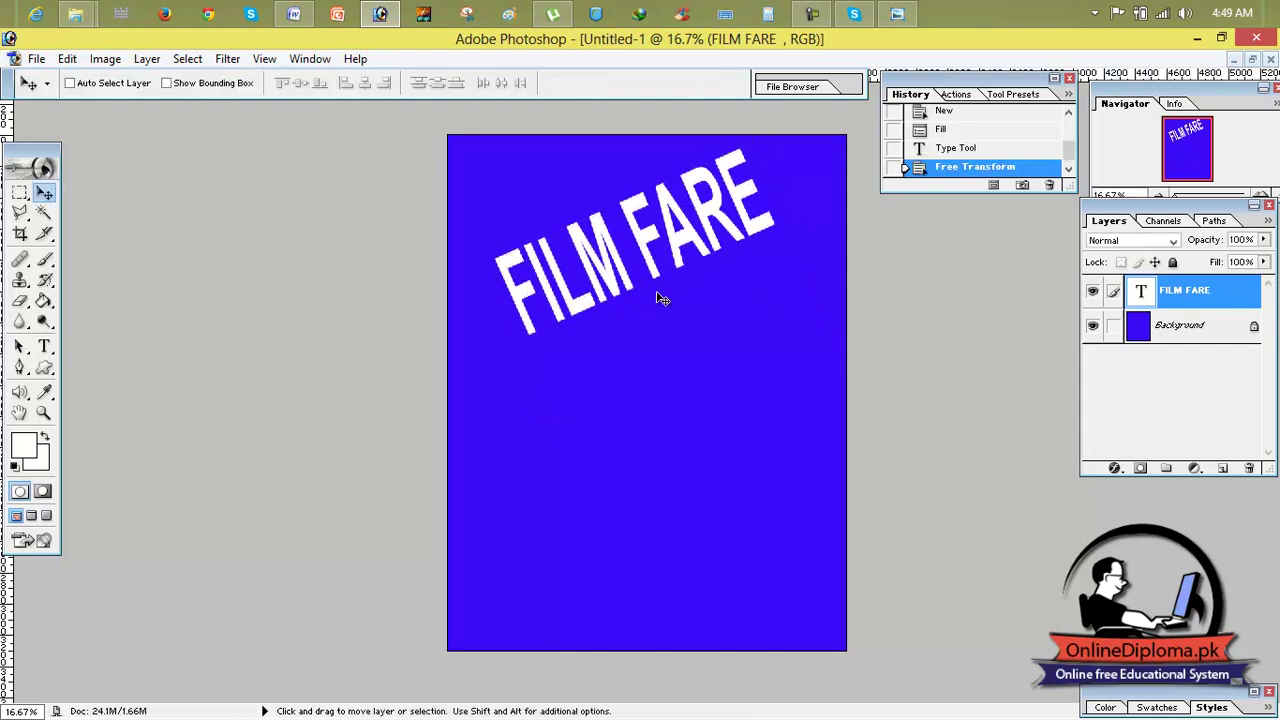
Check the reference cover, nudge FILM FARE down, and rotate it about 25.9° with about 104.3% height so it reads level
left_click(898, 14)
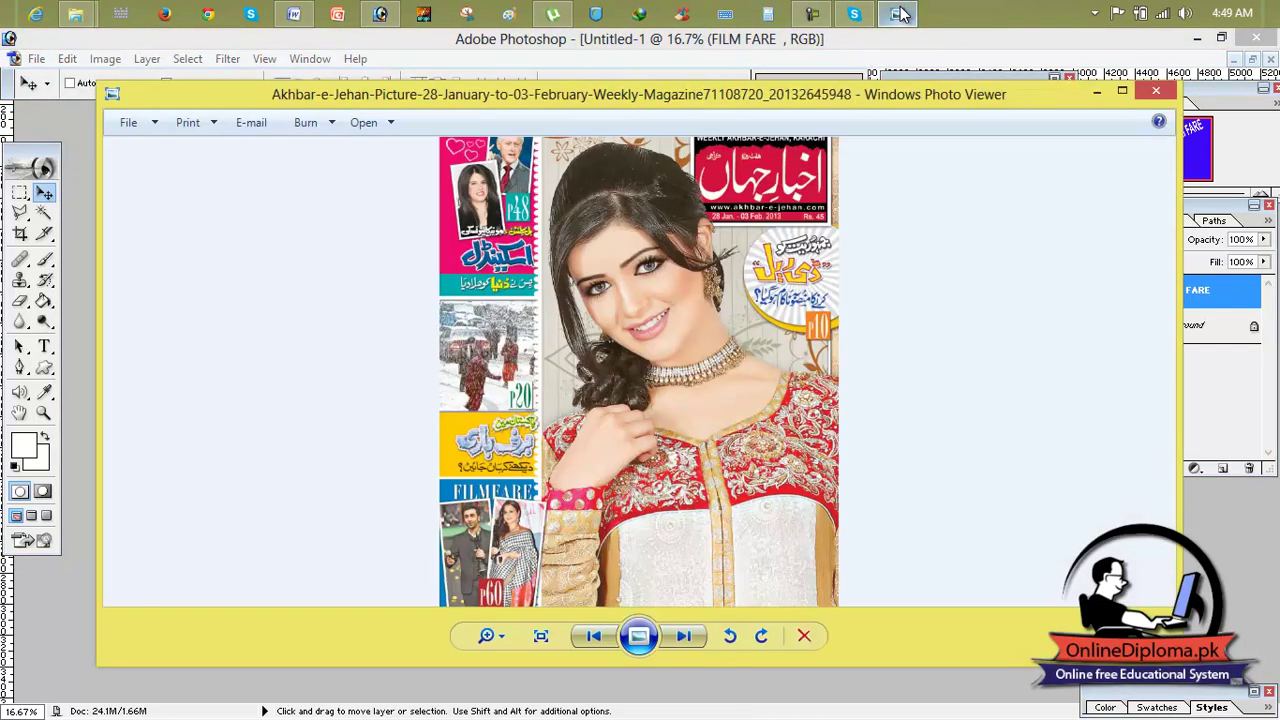
left_click(898, 14)
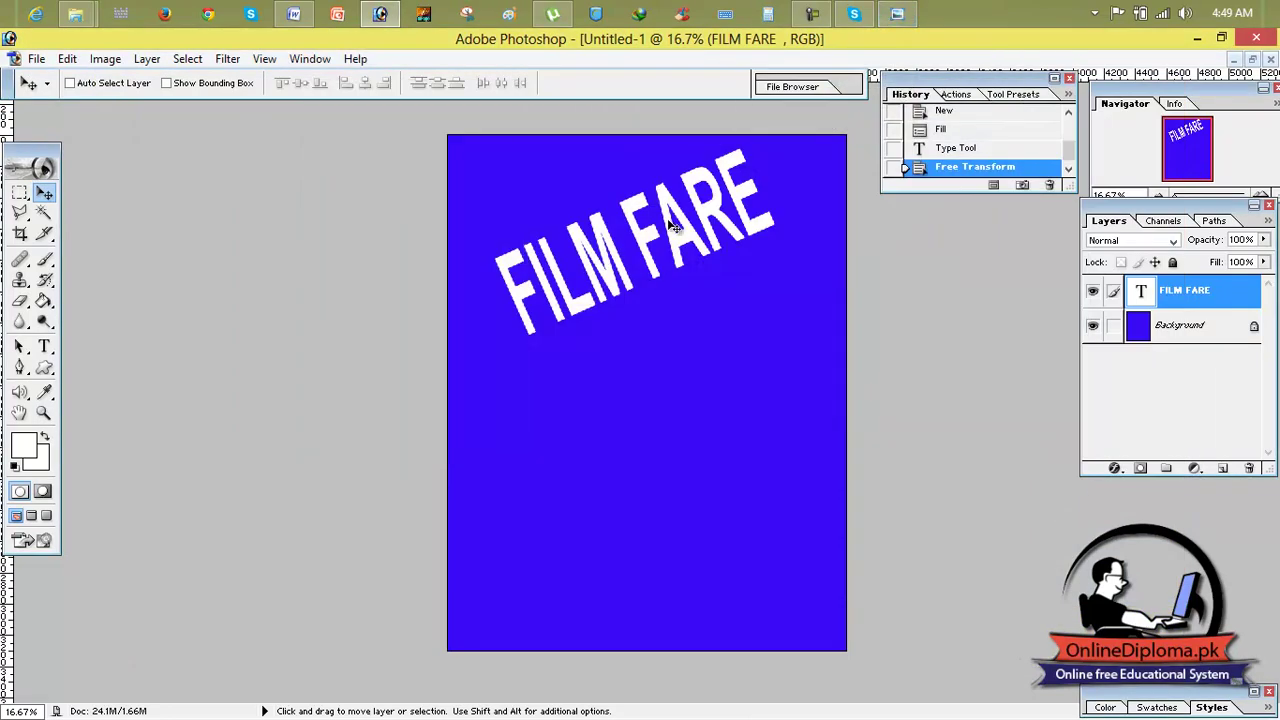
left_click_drag(674, 228, 672, 238)
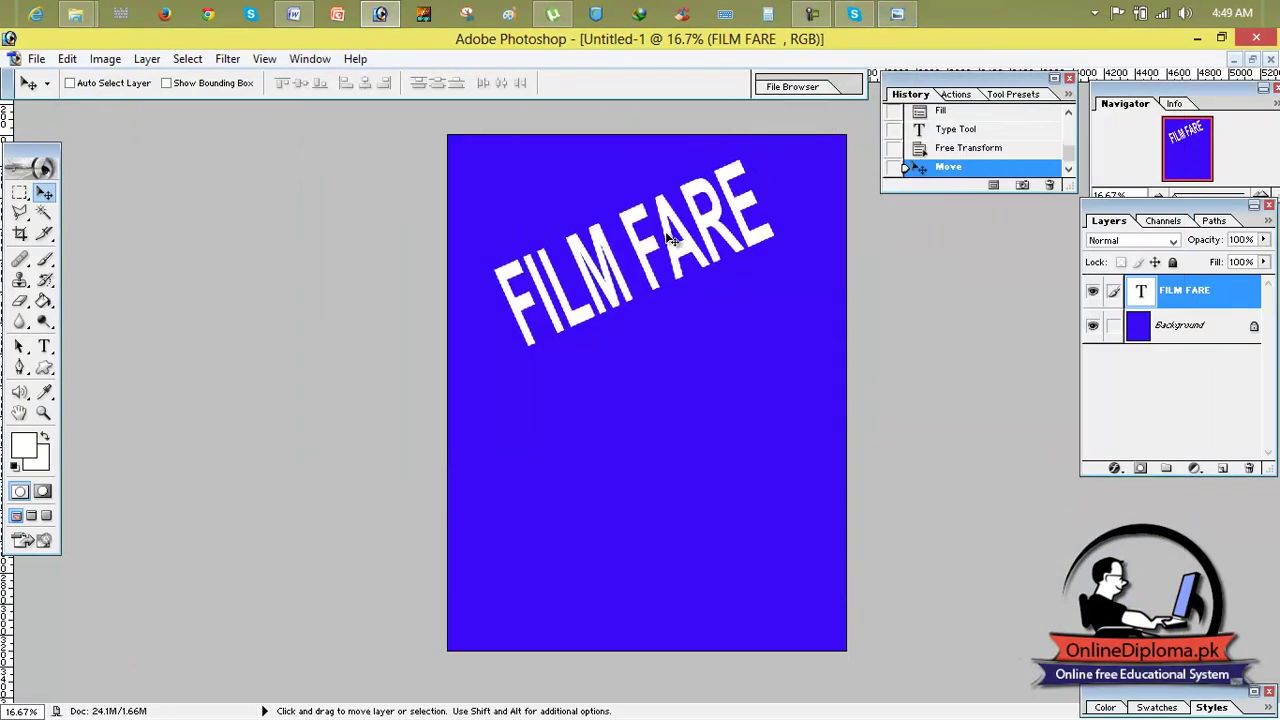
key("ctrl+t")
left_click_drag(511, 138, 568, 125)
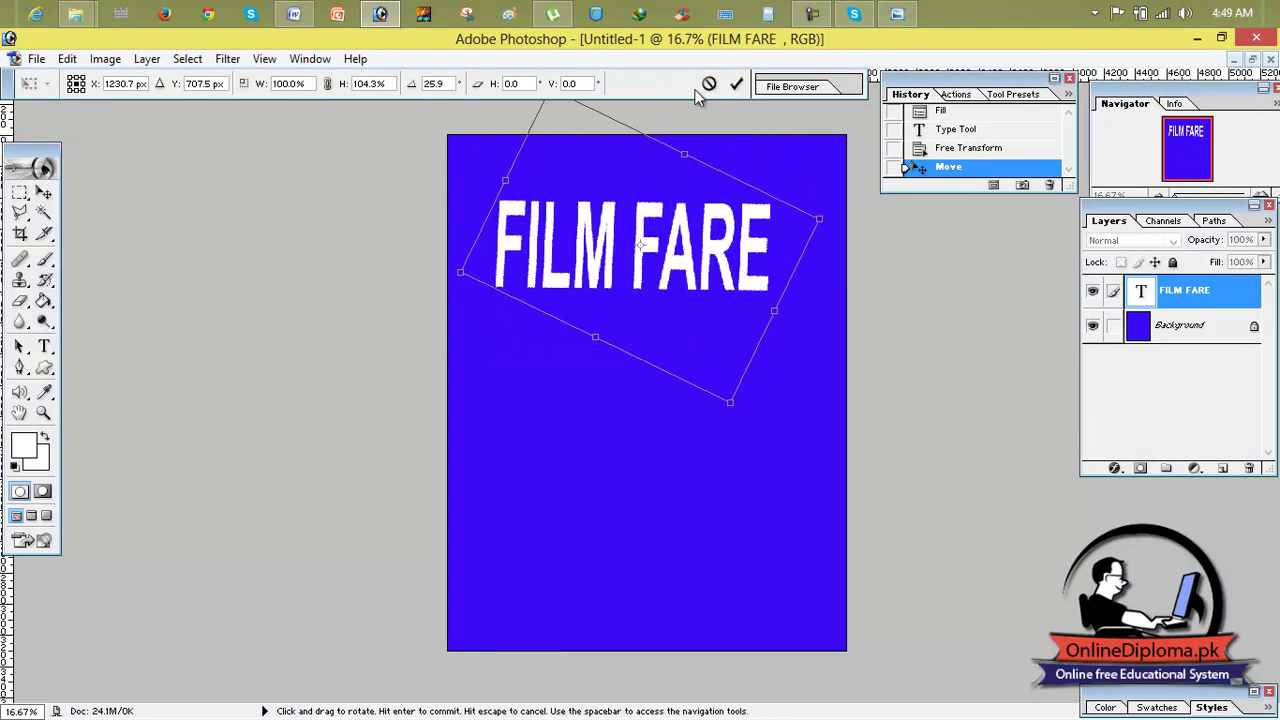
left_click(737, 84)
Move FILM FARE slightly up and right, then transform it to about 101.3% width and -1.3° rotation
left_click_drag(676, 244, 688, 232)
key("ctrl+t")
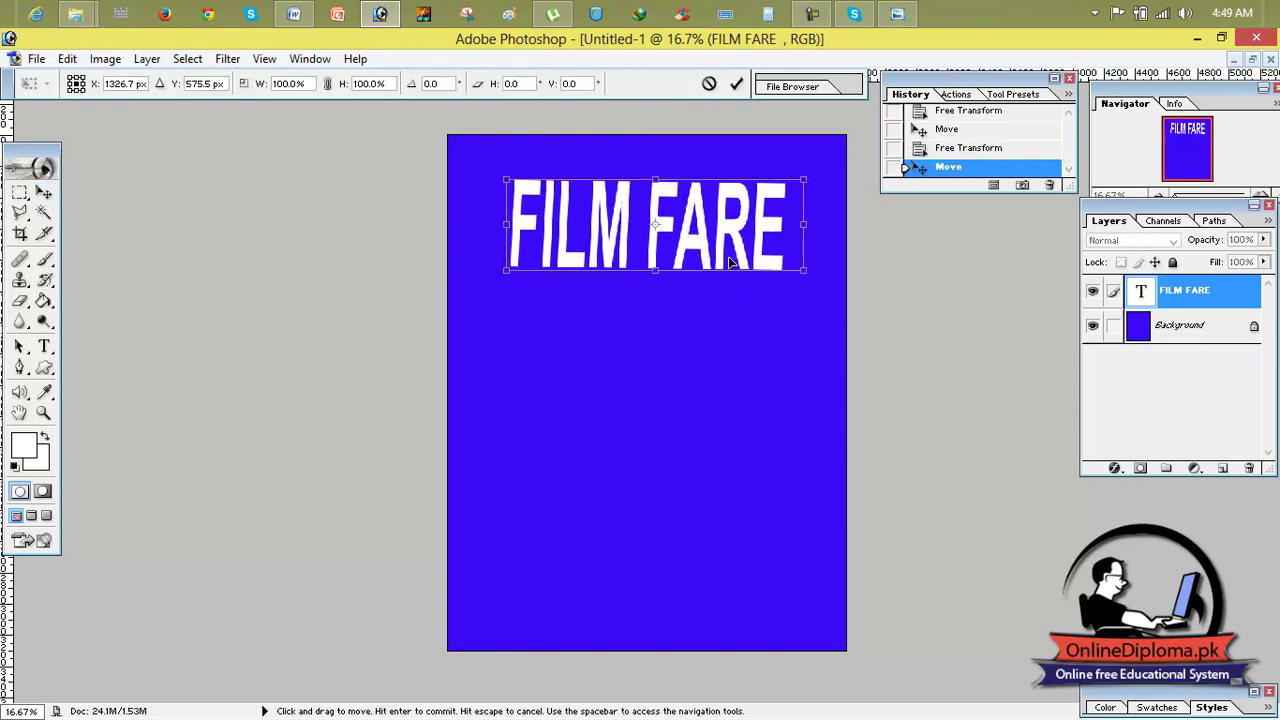
left_click_drag(805, 273, 812, 281)
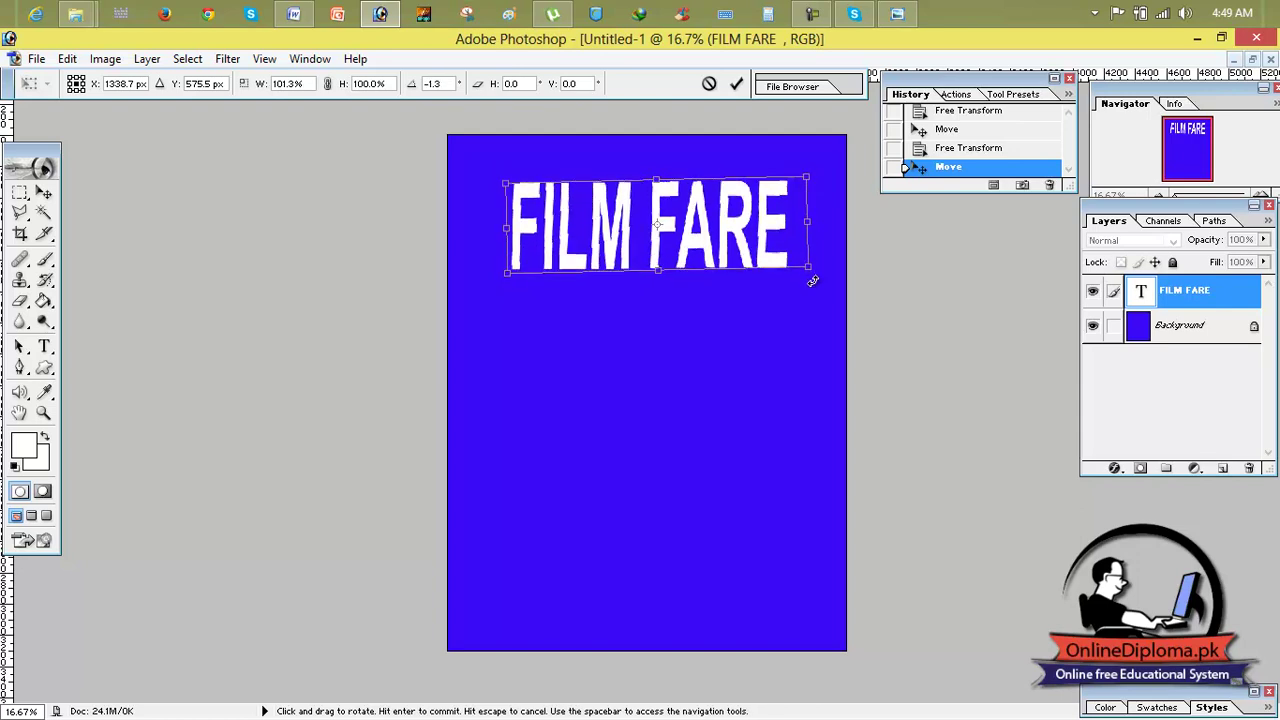
left_click(735, 85)
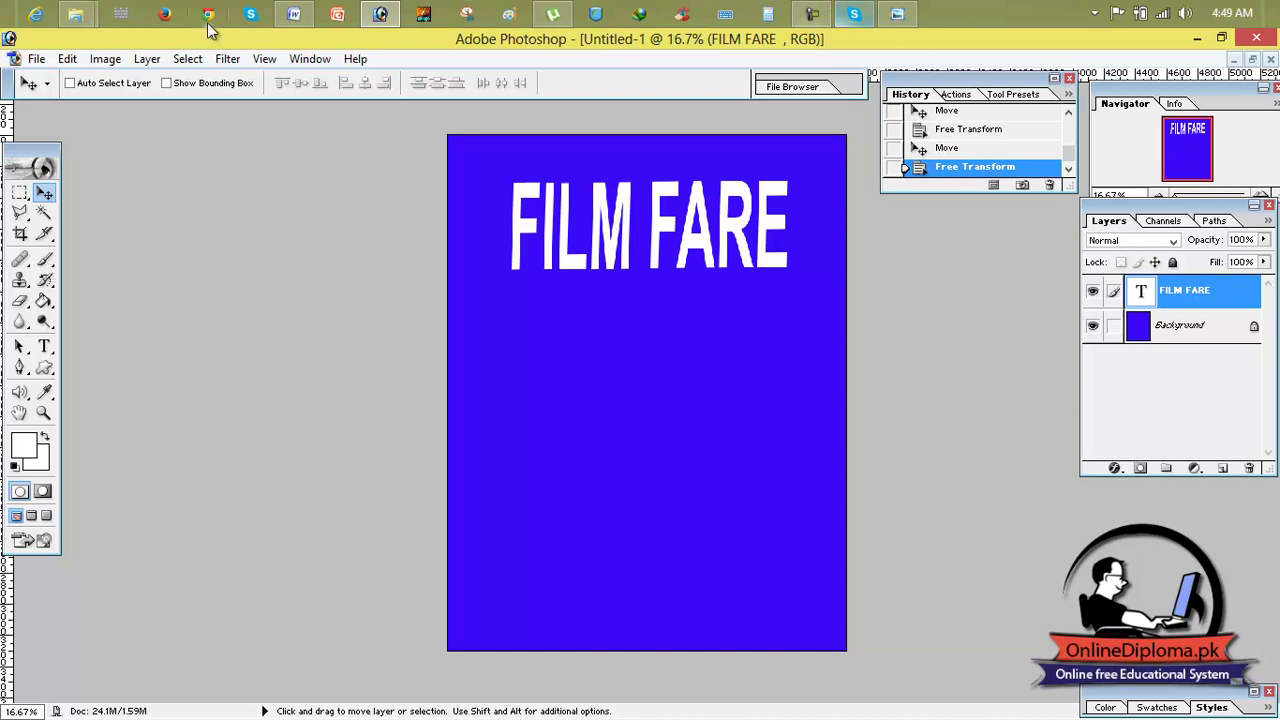
Arrange Untitled-1 and akhbar e jahan.eps as floating windows side by side and close the minimised Vidya balan image
left_click(1249, 60)
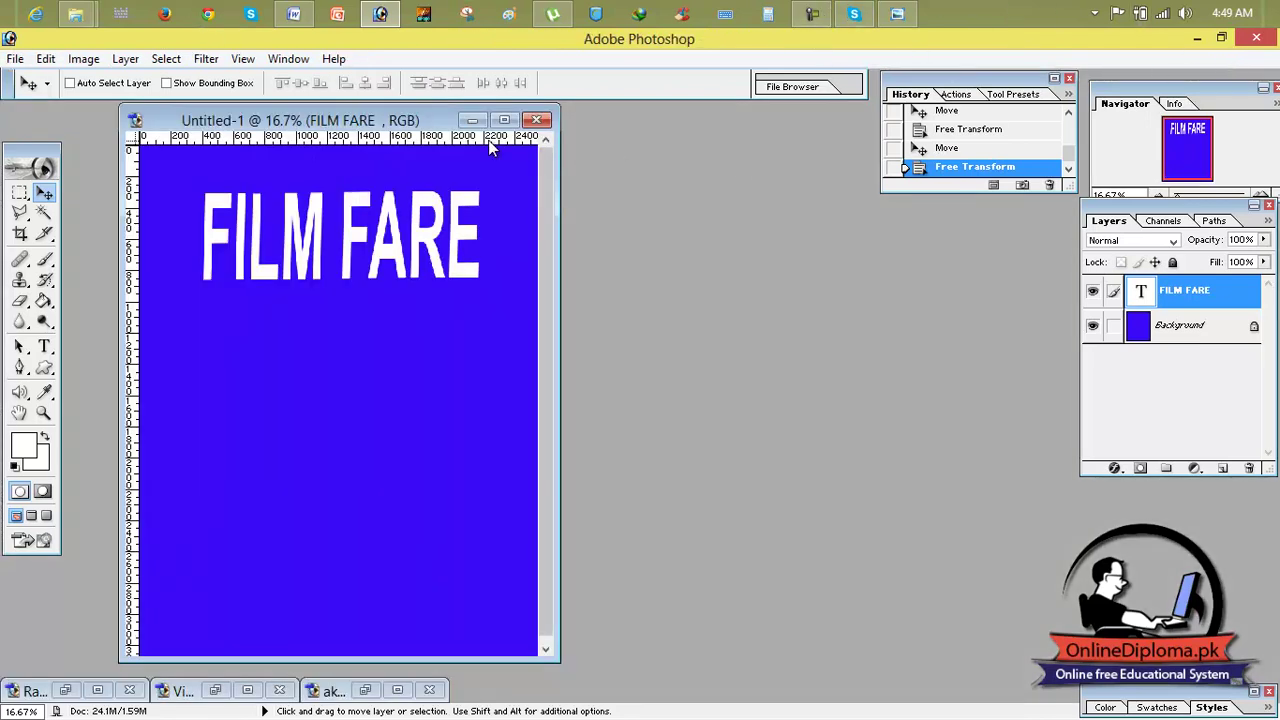
left_click_drag(418, 121, 805, 194)
left_click(279, 690)
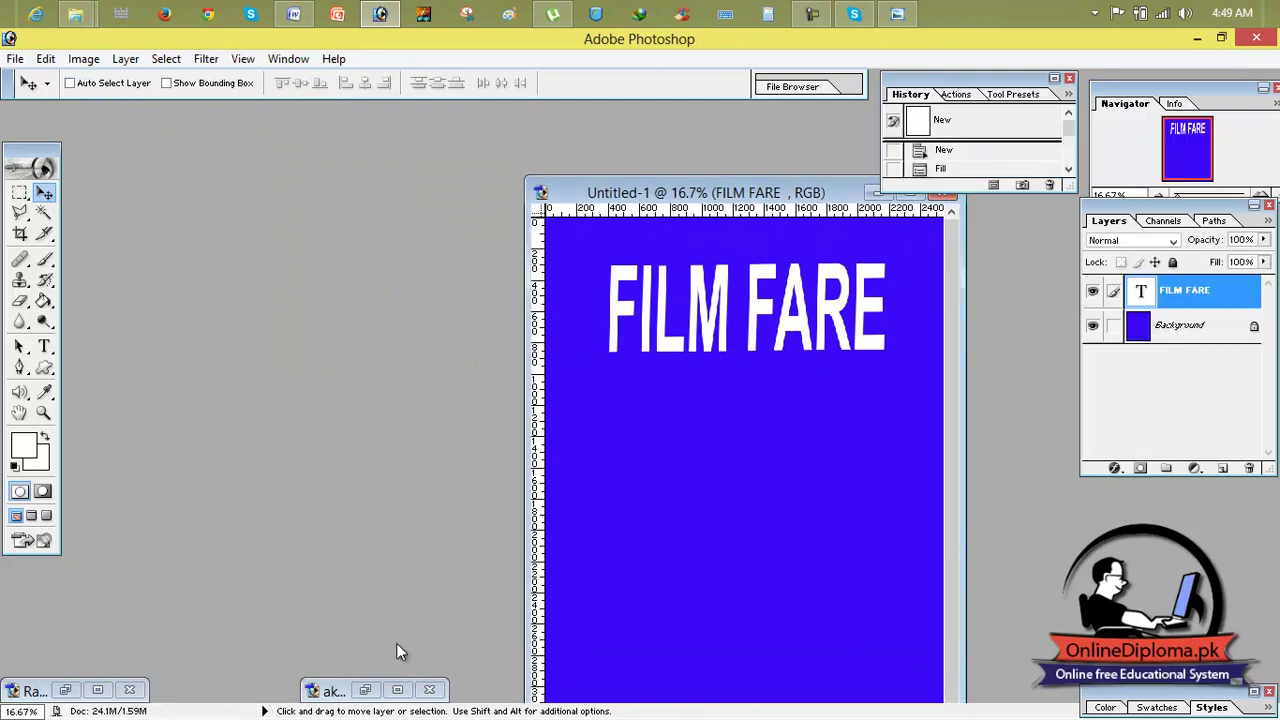
left_click(397, 690)
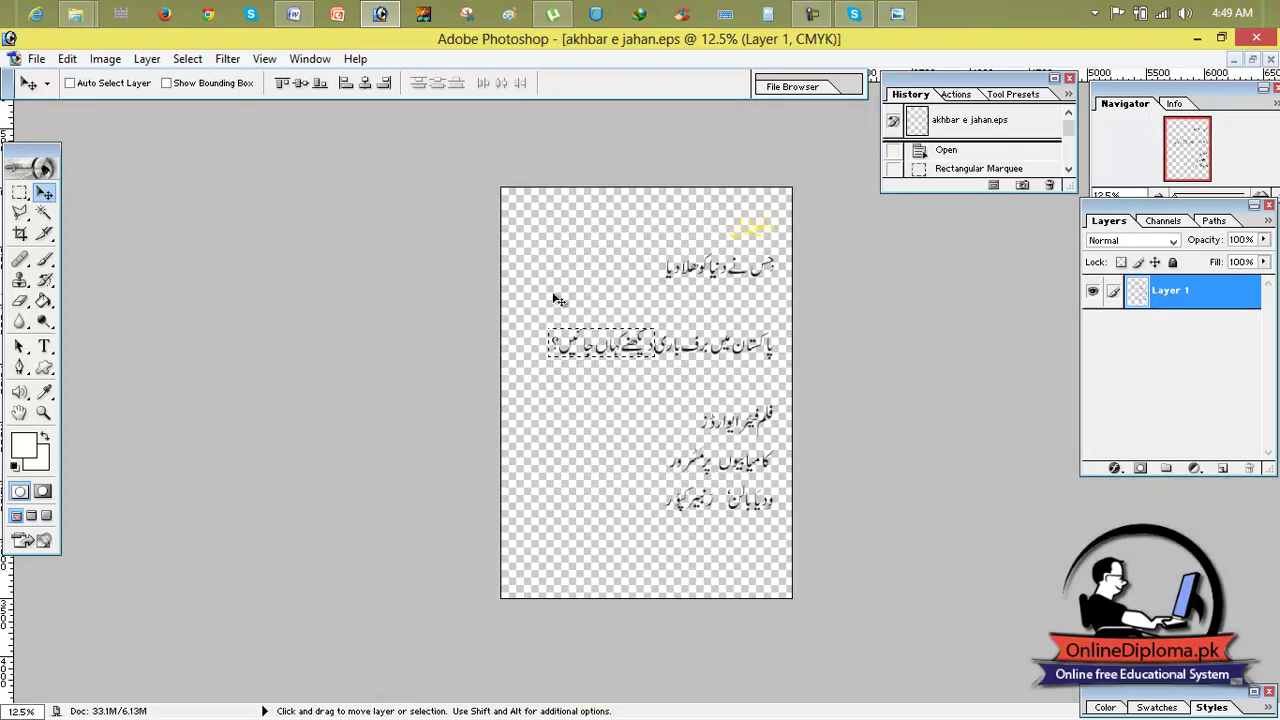
left_click(1252, 60)
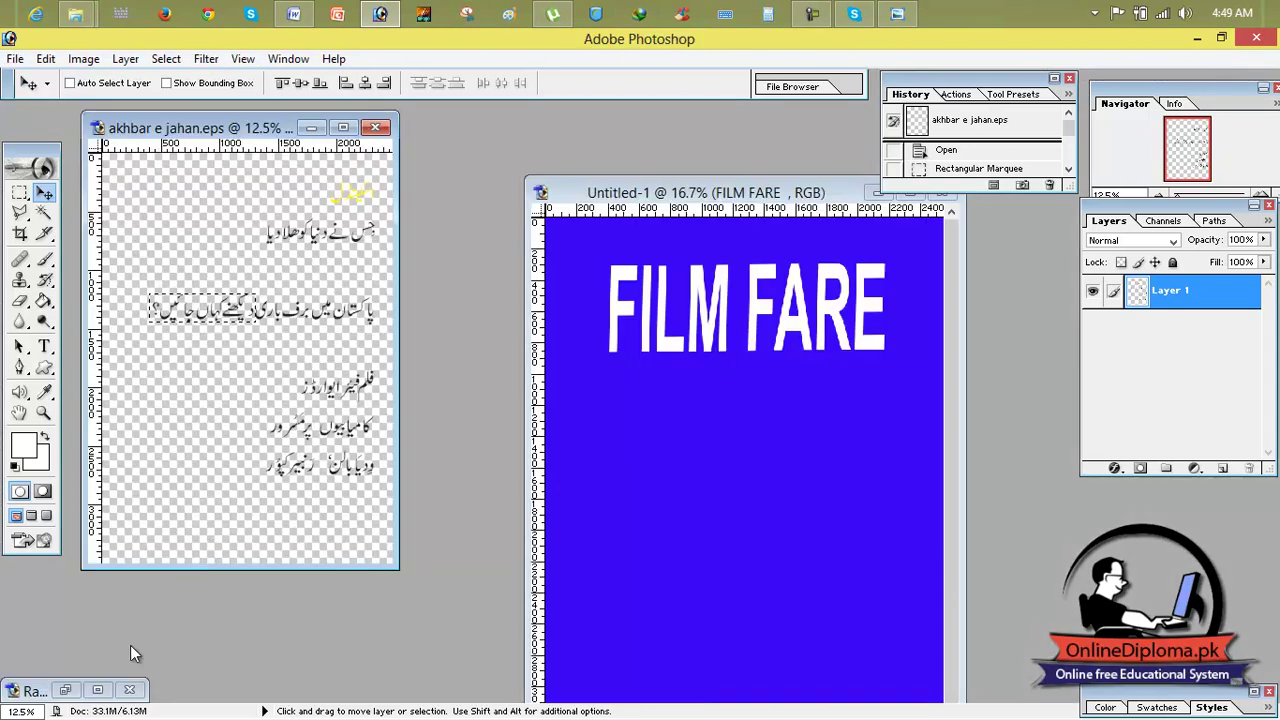
Copy the Ranbir kapoor.jpg photo into Untitled-1 below the FILM FARE heading and close the source image
left_click(100, 692)
left_click(97, 690)
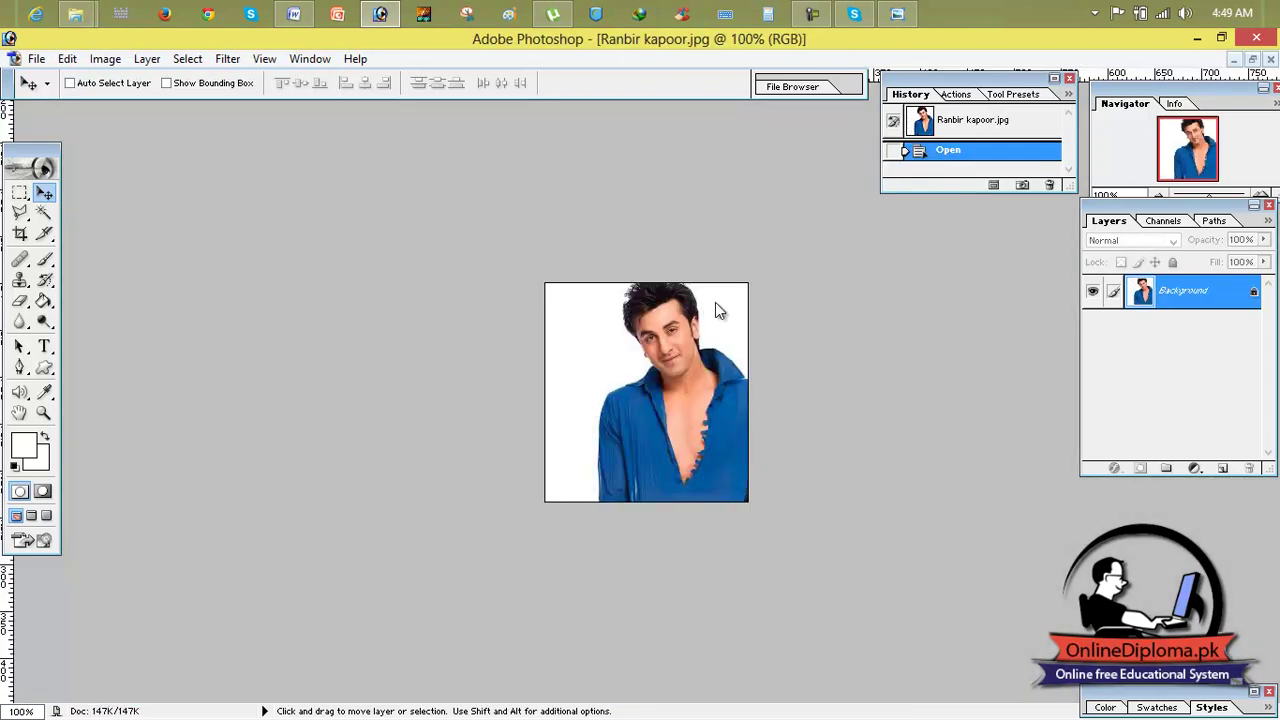
left_click(1252, 59)
left_click_drag(300, 244, 718, 428)
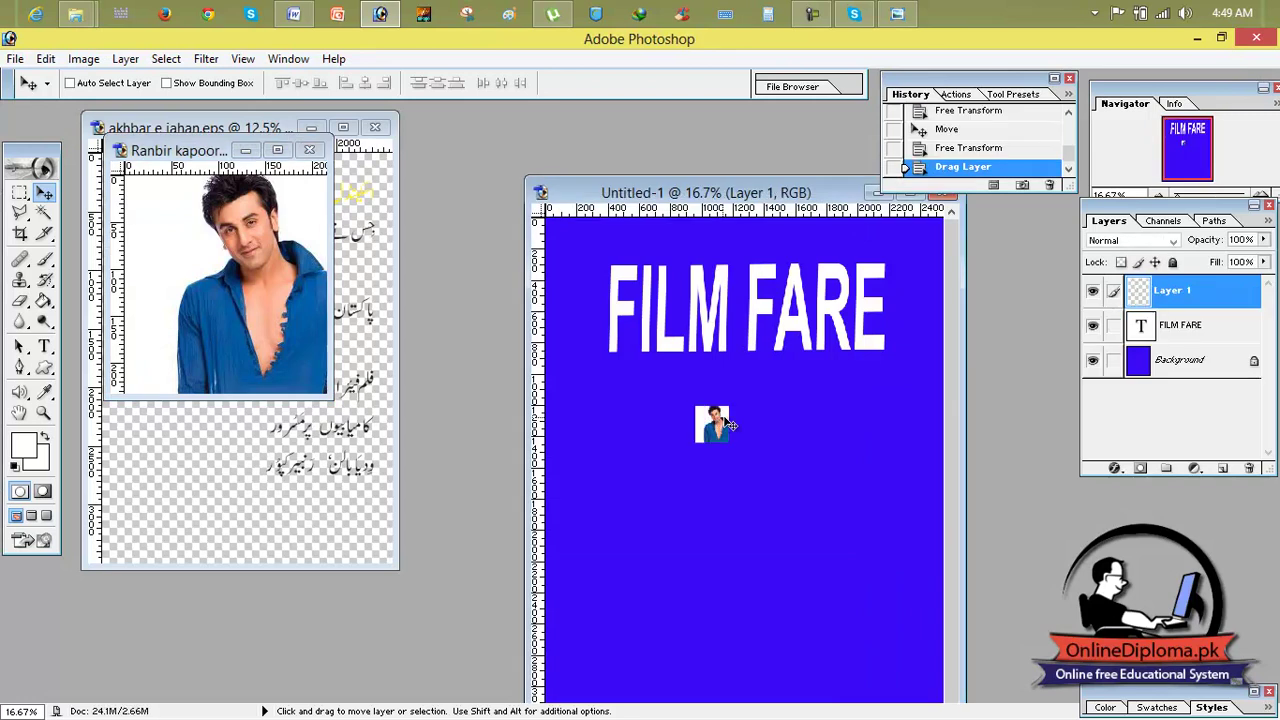
left_click(309, 150)
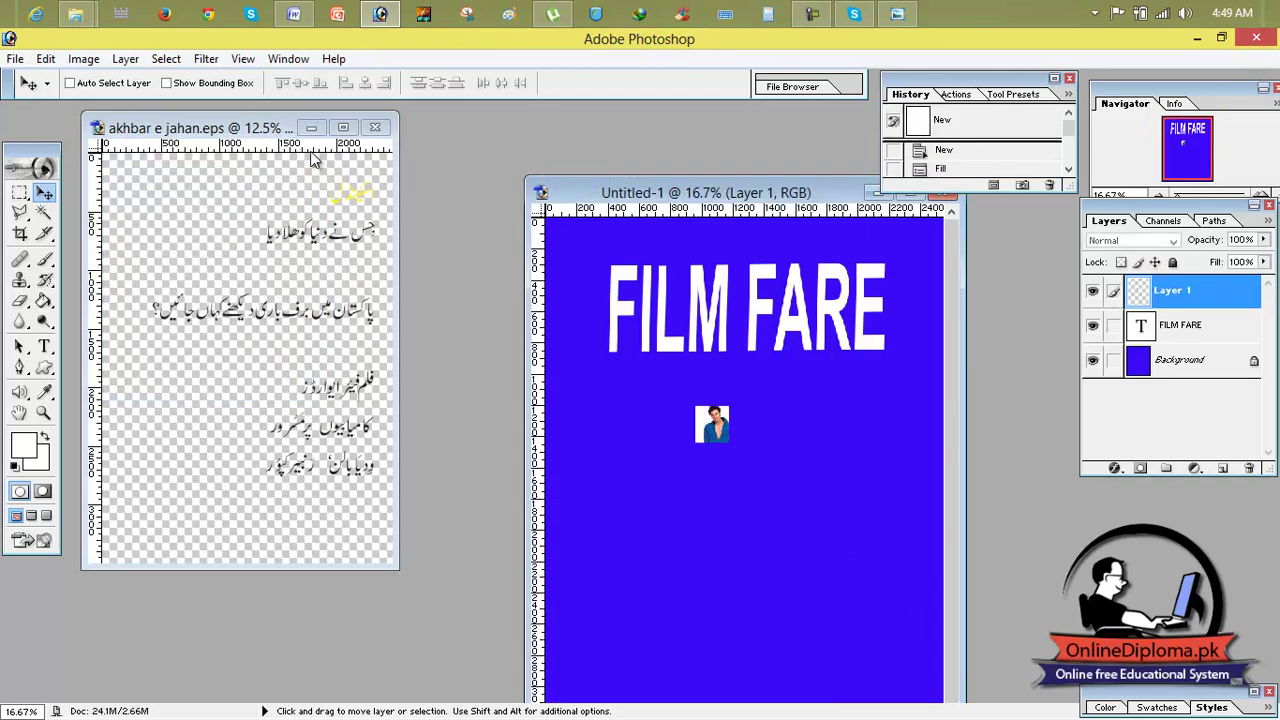
Open the Vidya balan image, copy it into Untitled-1 below the first photo, and close the source image
left_click(14, 61)
left_click(40, 94)
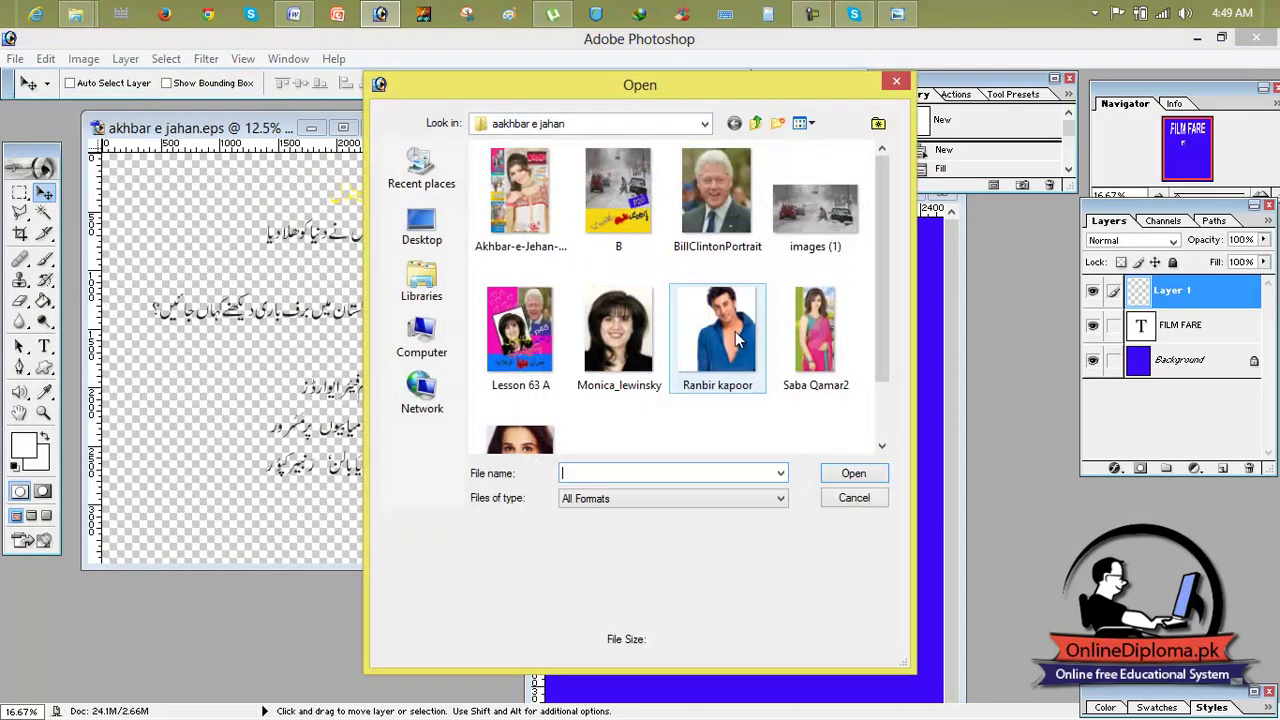
left_click(655, 340)
left_click(805, 340)
double_click(545, 436)
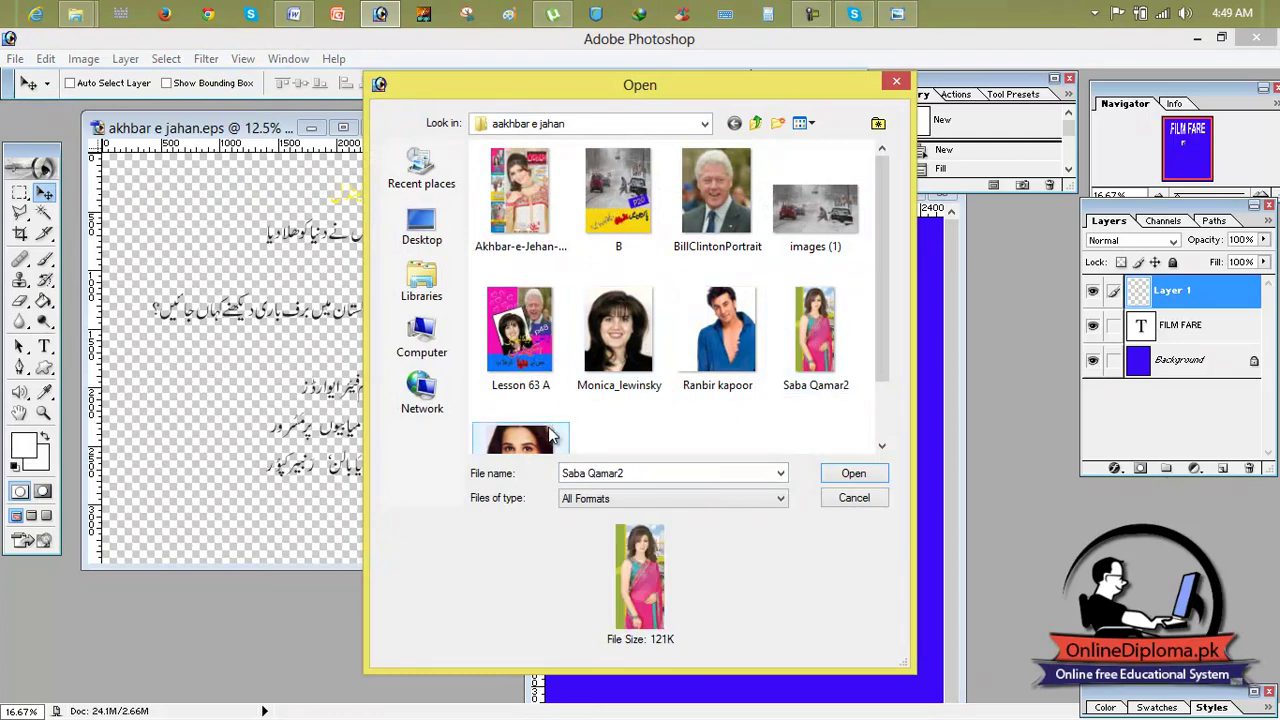
left_click_drag(307, 330, 672, 487)
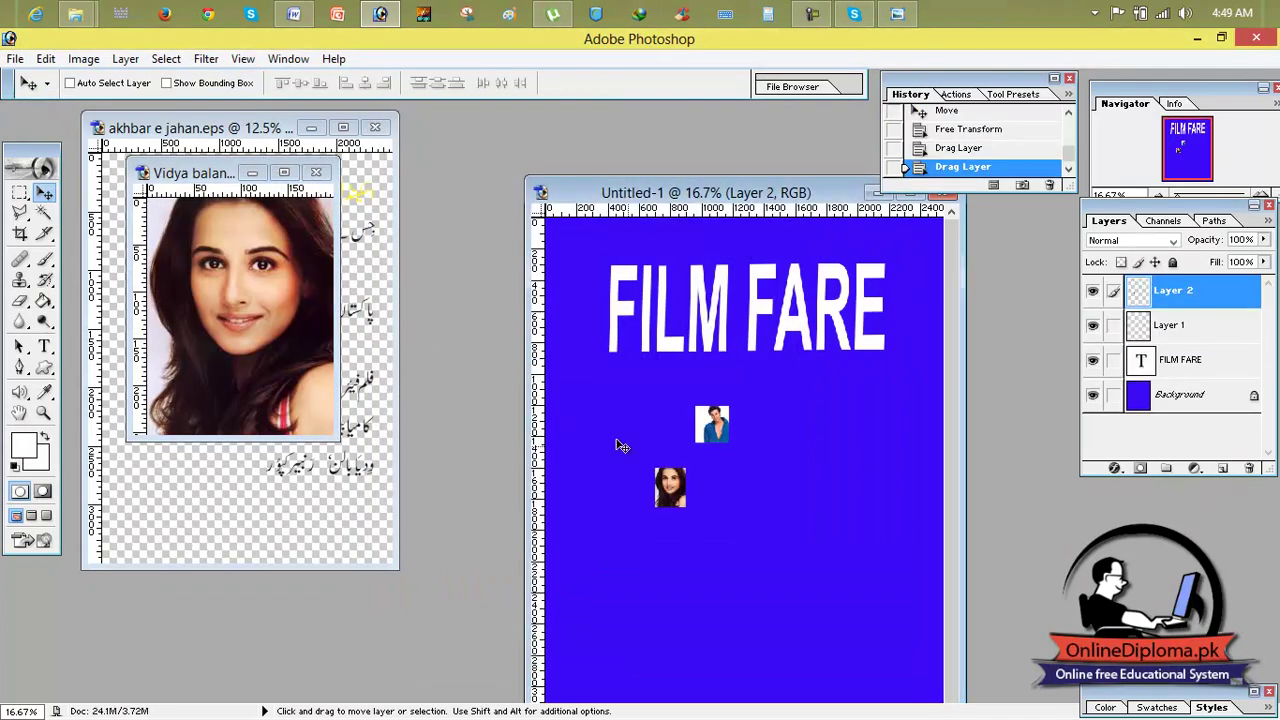
left_click(316, 172)
Minimise akhbar e jahan.eps and shift the Vidya balan photo to the right on the Untitled-1 page
left_click(311, 127)
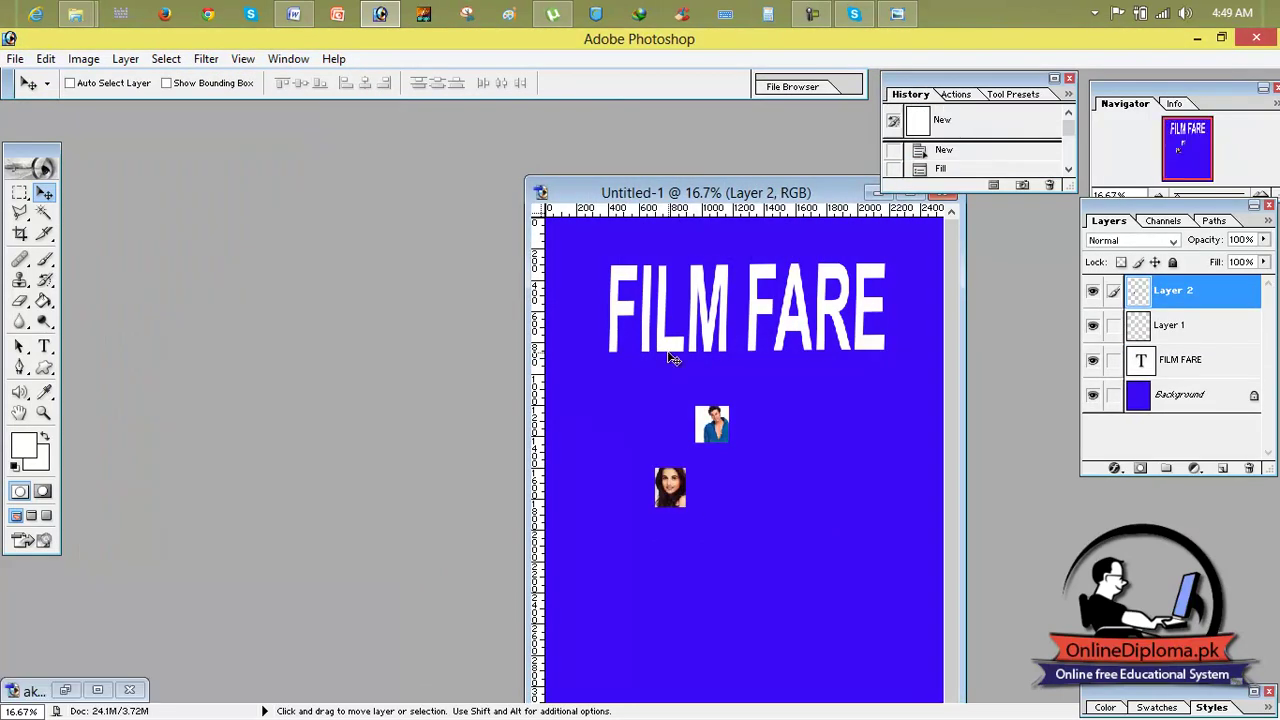
left_click_drag(716, 428, 793, 427)
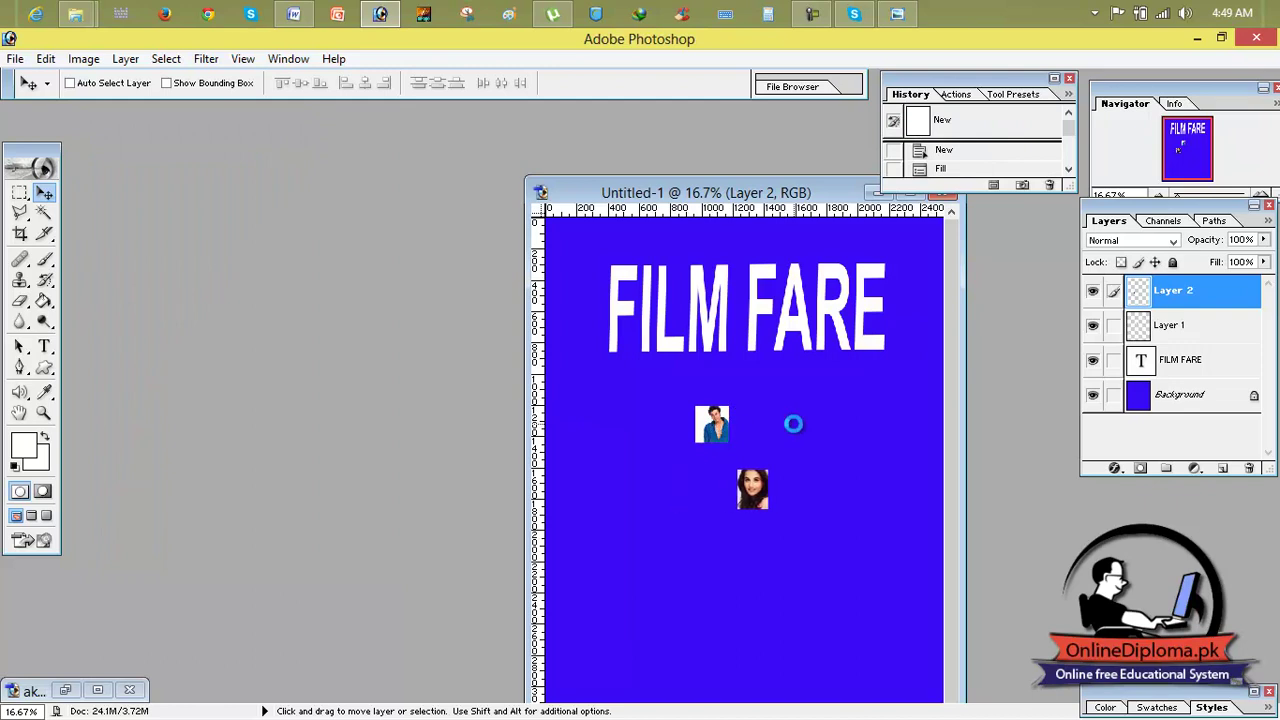
Maximise Untitled-1 and spread the photos apart, Vidya balan towards the page's left side and Ranbir kapoor into its lower-right corner
left_click(912, 196)
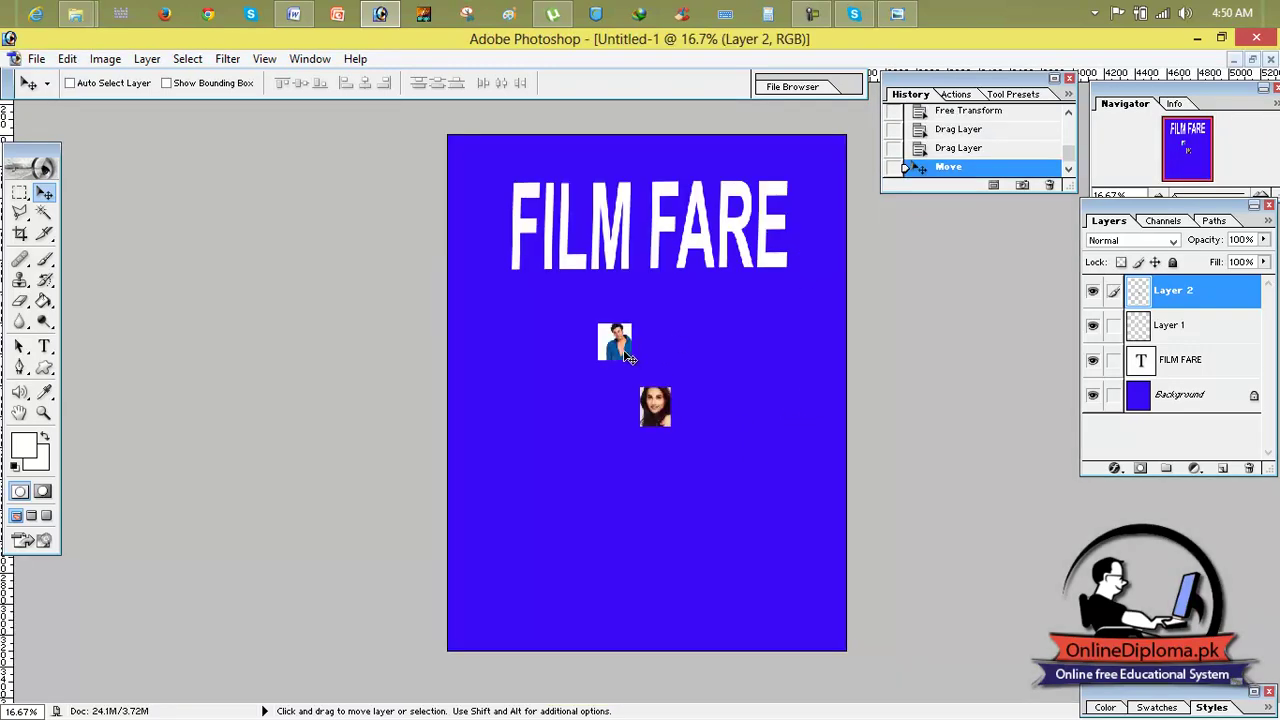
left_click_drag(661, 421, 564, 456)
left_click(1200, 325)
left_click_drag(605, 348, 808, 634)
Enlarge the Ranbir kapoor photo to about 439% width and 1112% height, filling the page's right side, and nudge it slightly left
key("ctrl+t")
left_click_drag(760, 378, 745, 236)
left_click_drag(808, 433, 835, 433)
left_click_drag(712, 433, 688, 433)
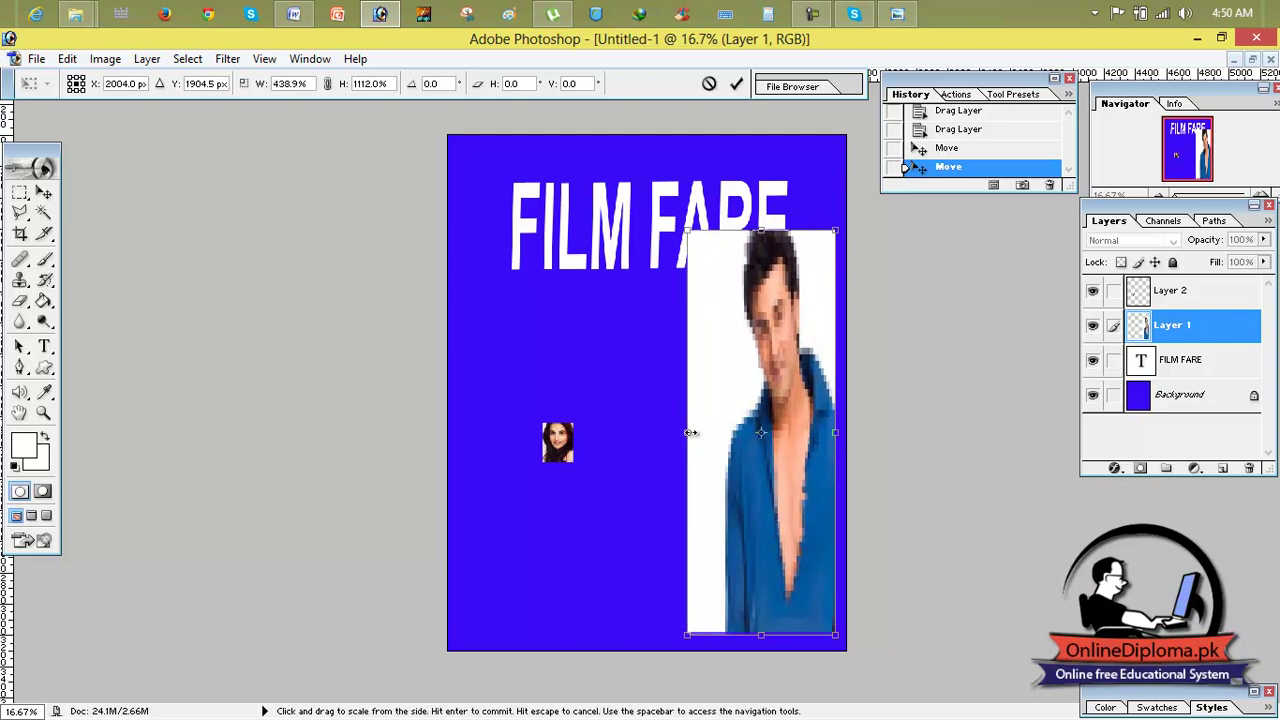
left_click(737, 85)
left_click_drag(769, 410, 762, 410)
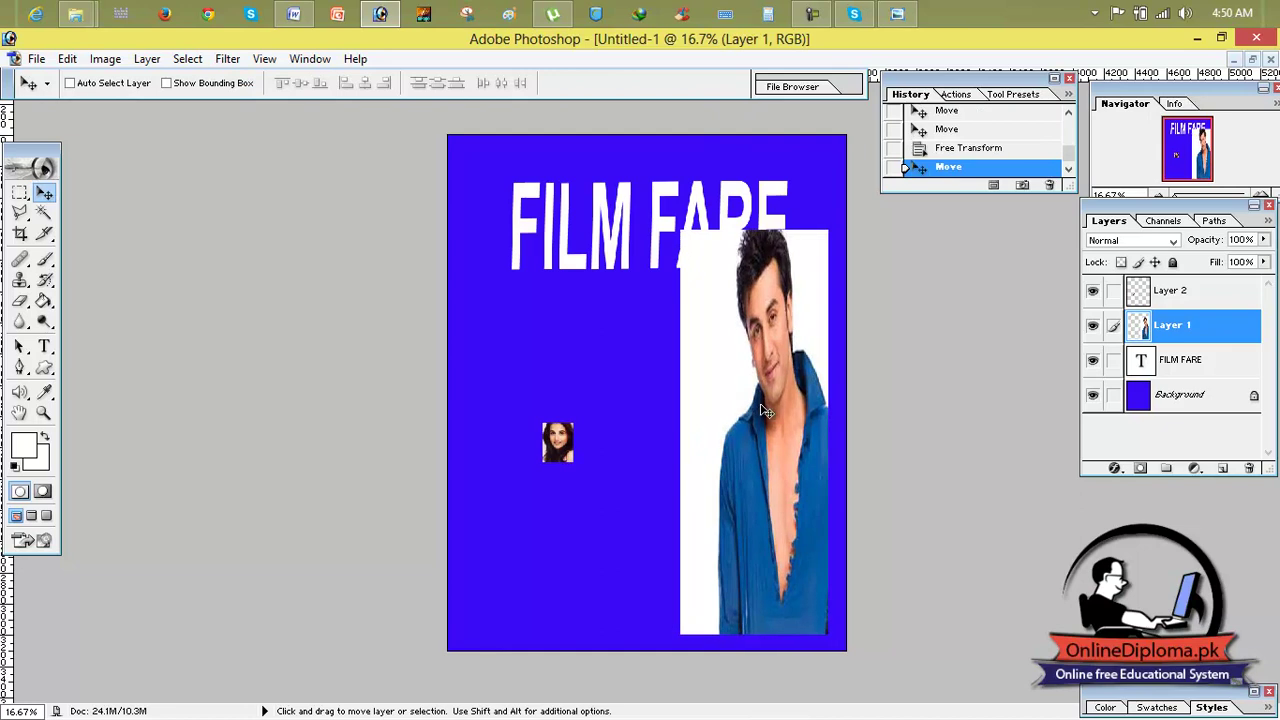
Widen the Ranbir kapoor photo slightly, reduce its height to about 77%, and raise it over the end of the heading
key("ctrl+t")
left_click_drag(680, 432, 663, 432)
left_click_drag(828, 432, 838, 432)
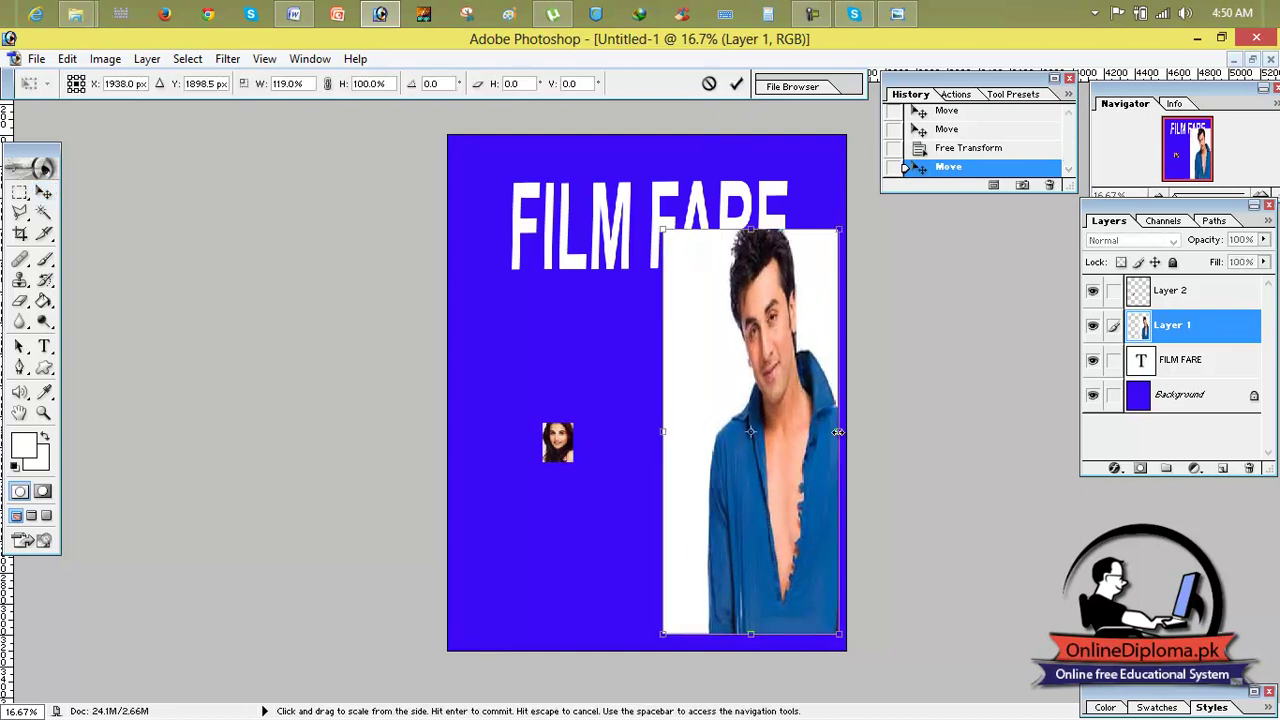
left_click_drag(752, 634, 752, 541)
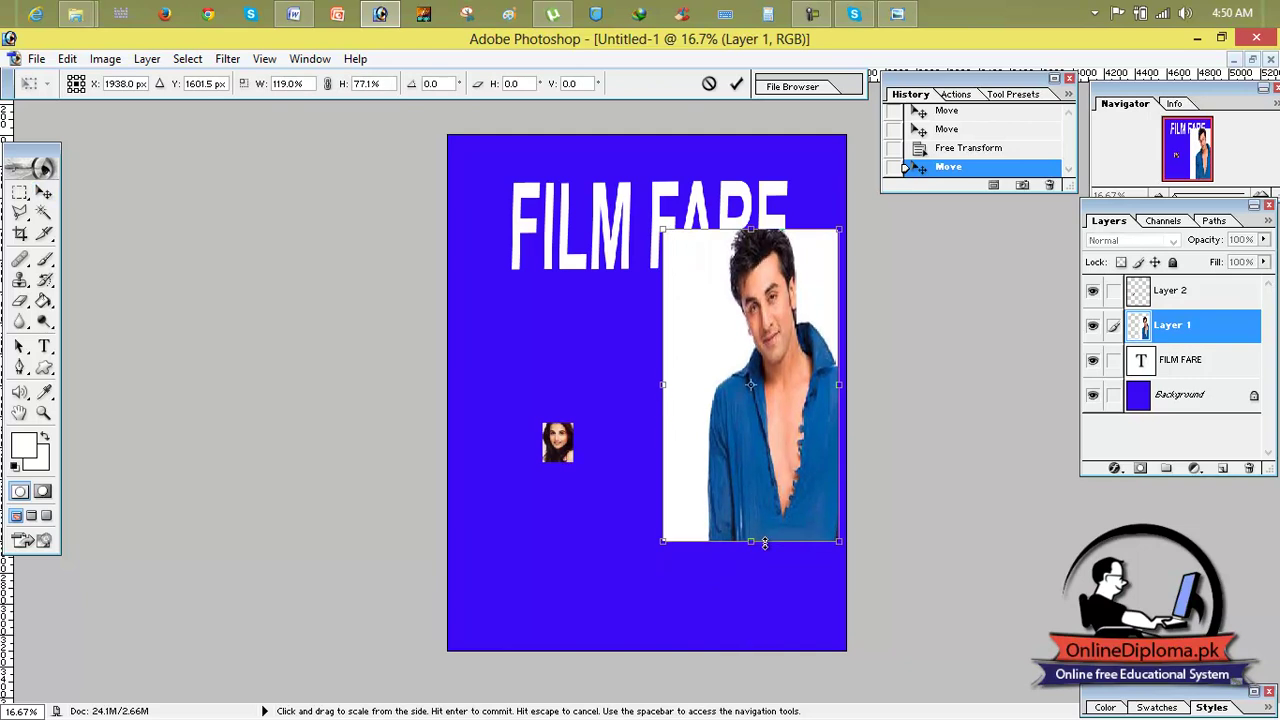
left_click_drag(775, 469, 775, 451)
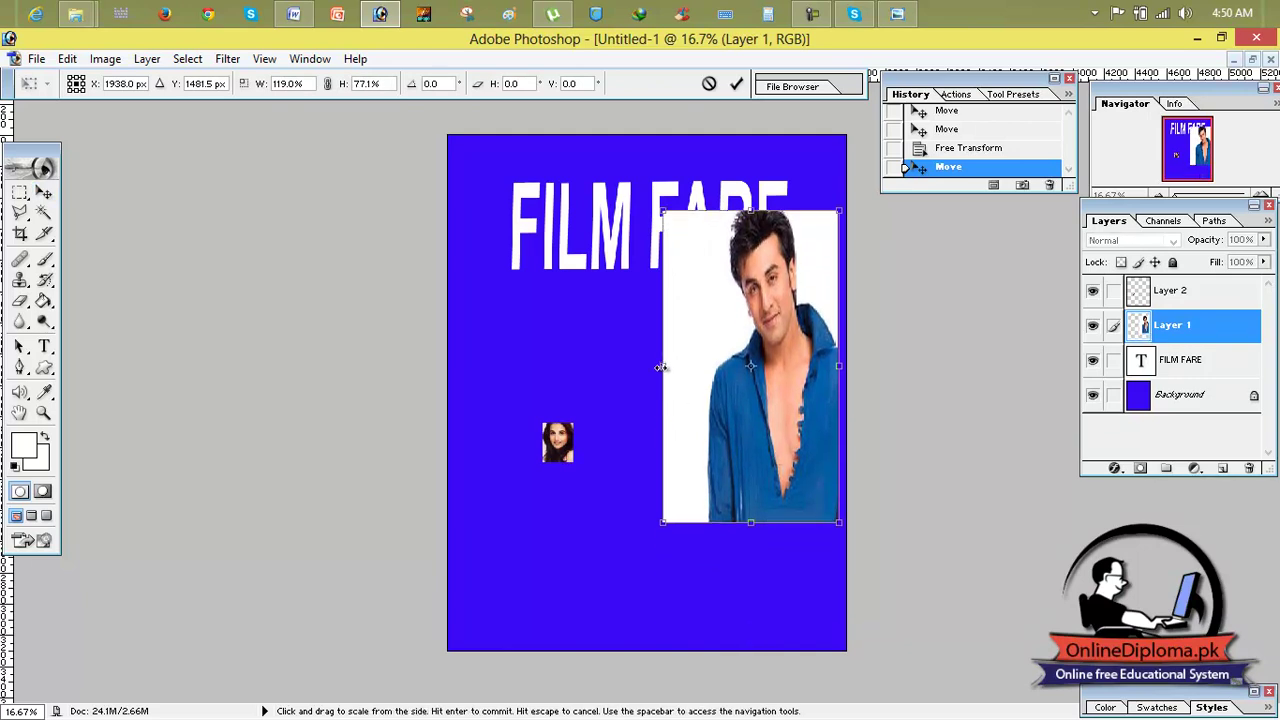
left_click_drag(663, 371, 673, 369)
left_click(736, 83)
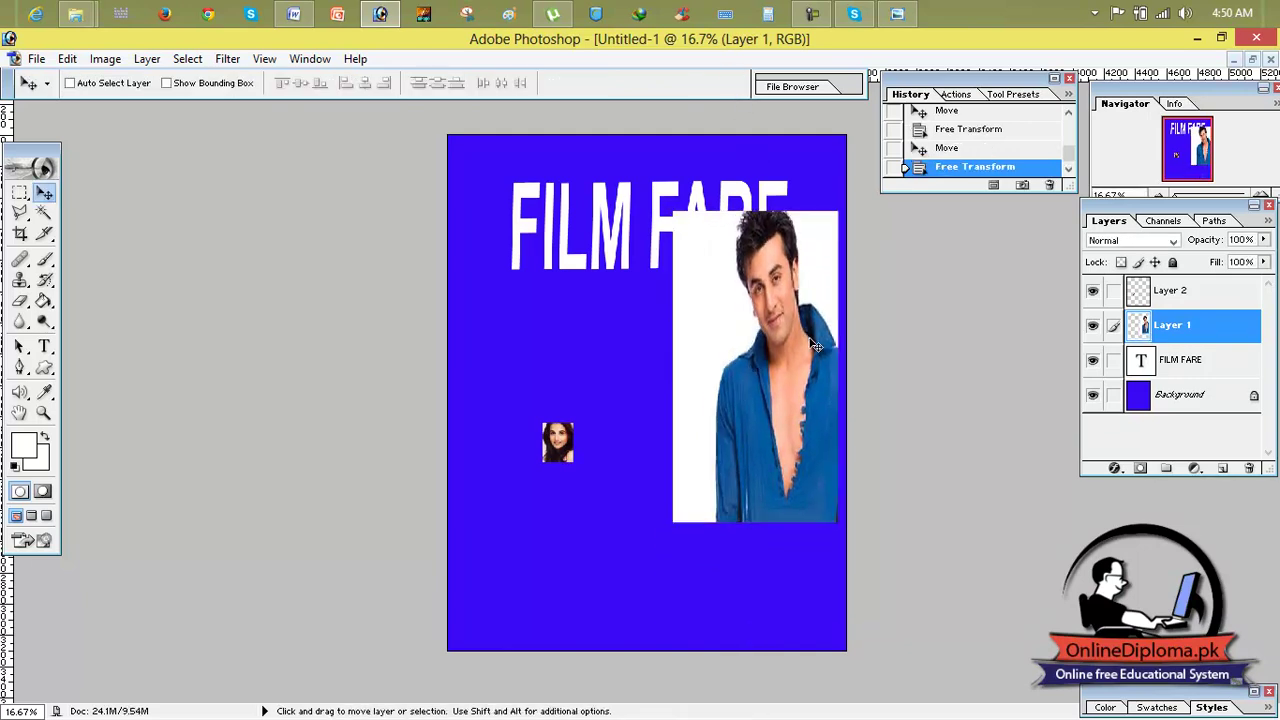
Add a default drop shadow and a 24 px turquoise outside stroke to the Ranbir kapoor photo on Layer 1
right_click(1144, 328)
left_click(1121, 385)
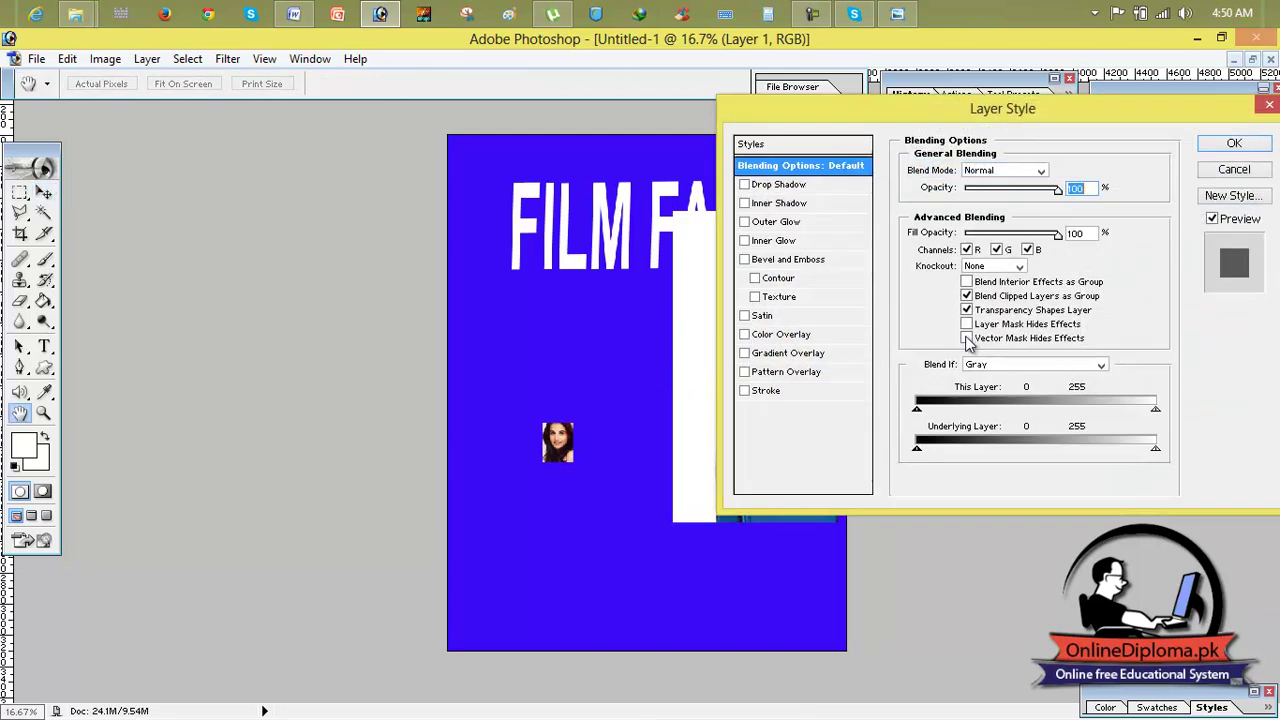
left_click(785, 186)
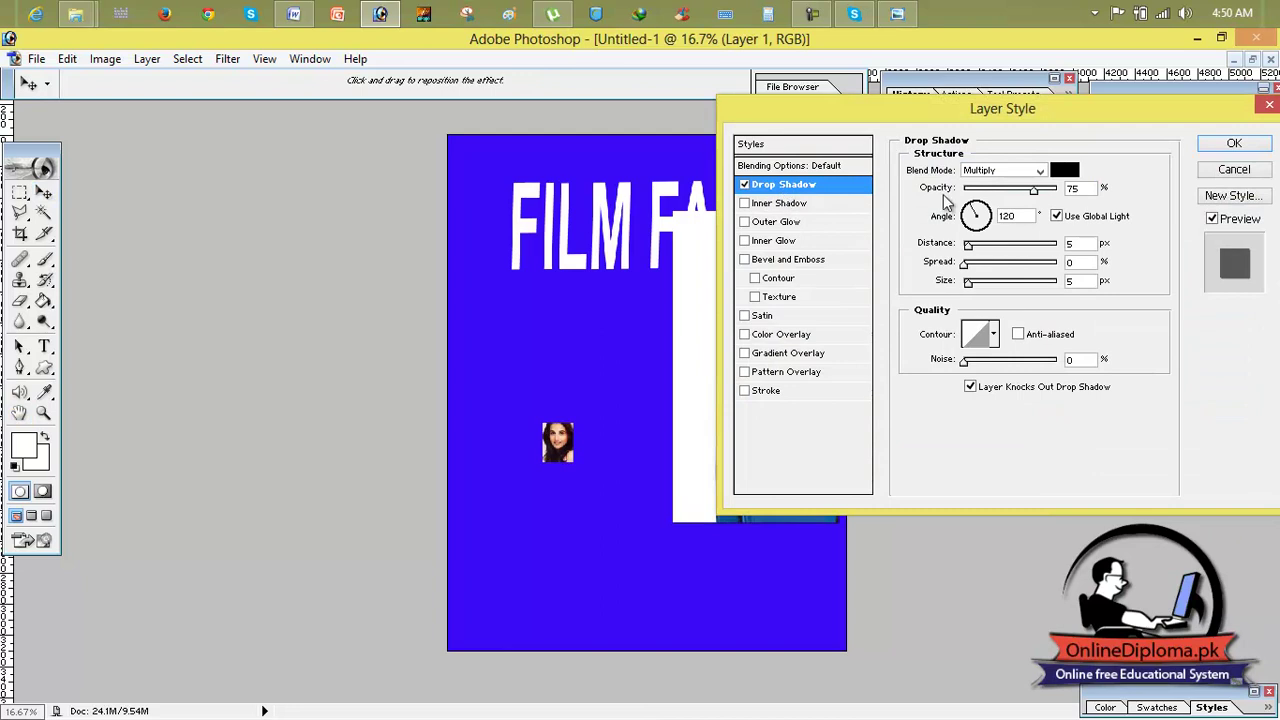
left_click(786, 393)
left_click(955, 275)
left_click_drag(940, 273, 950, 374)
left_click(1100, 238)
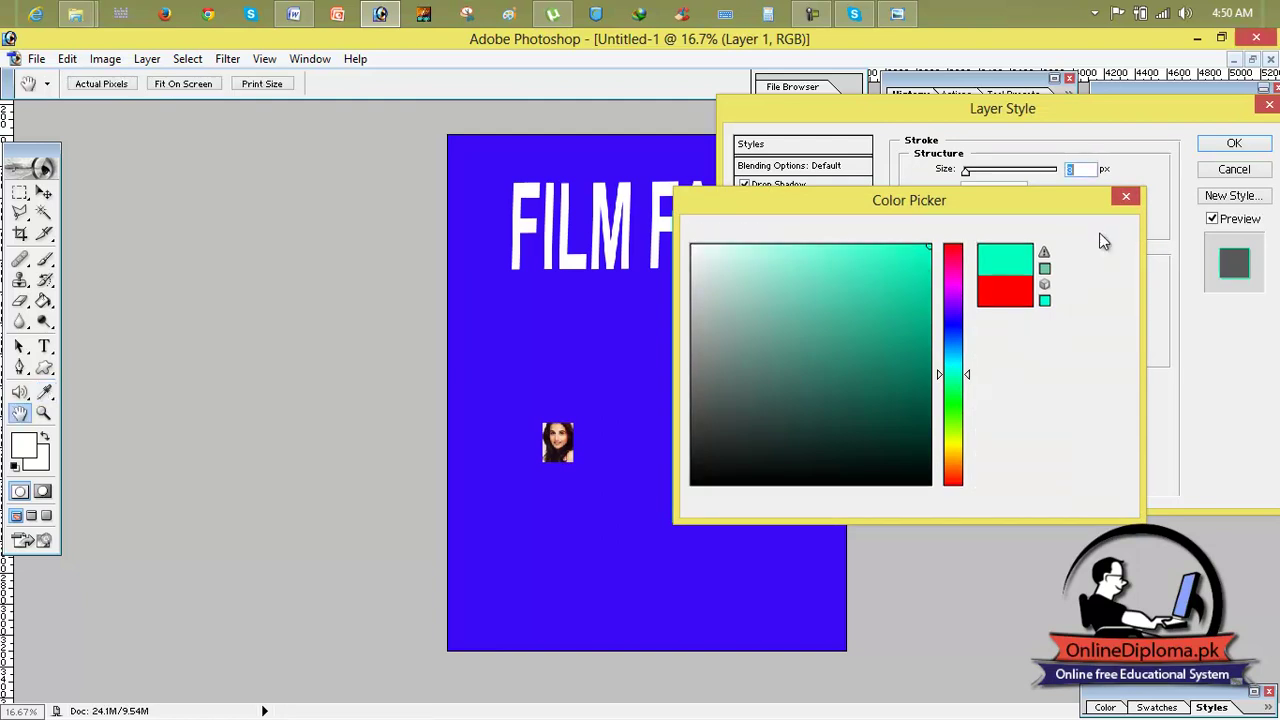
left_click_drag(1008, 112, 418, 115)
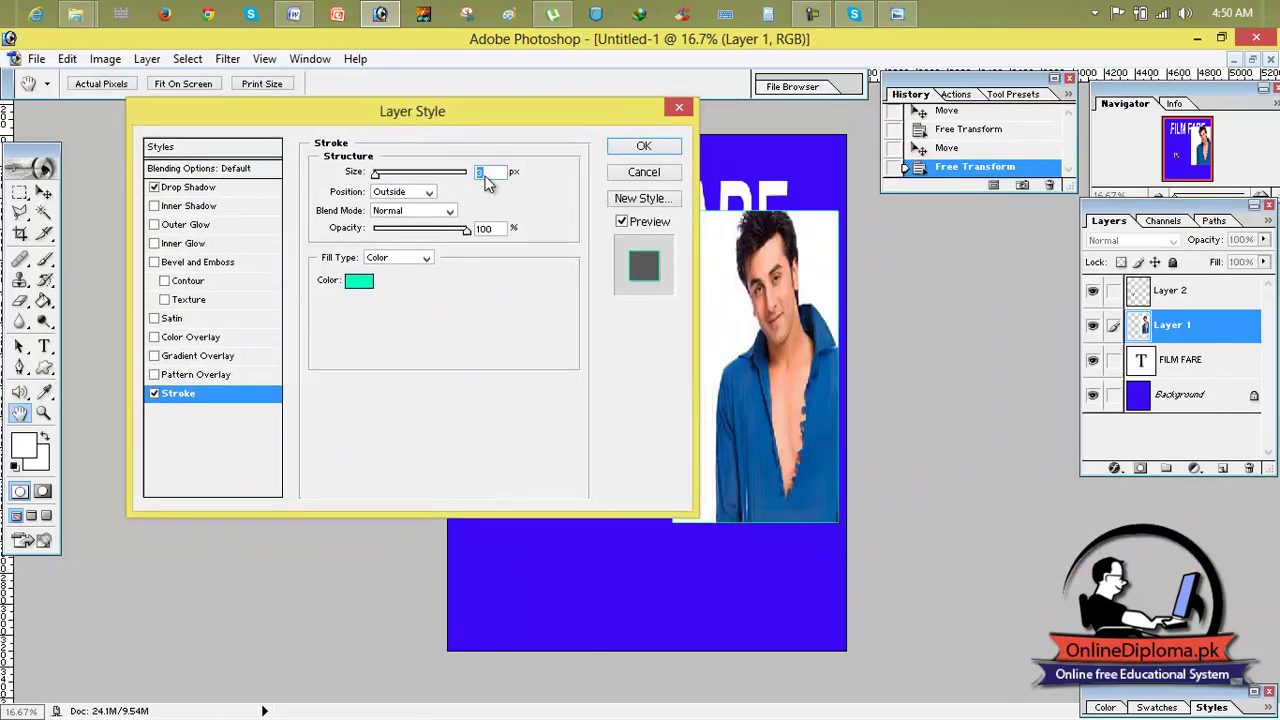
left_click_drag(377, 173, 390, 174)
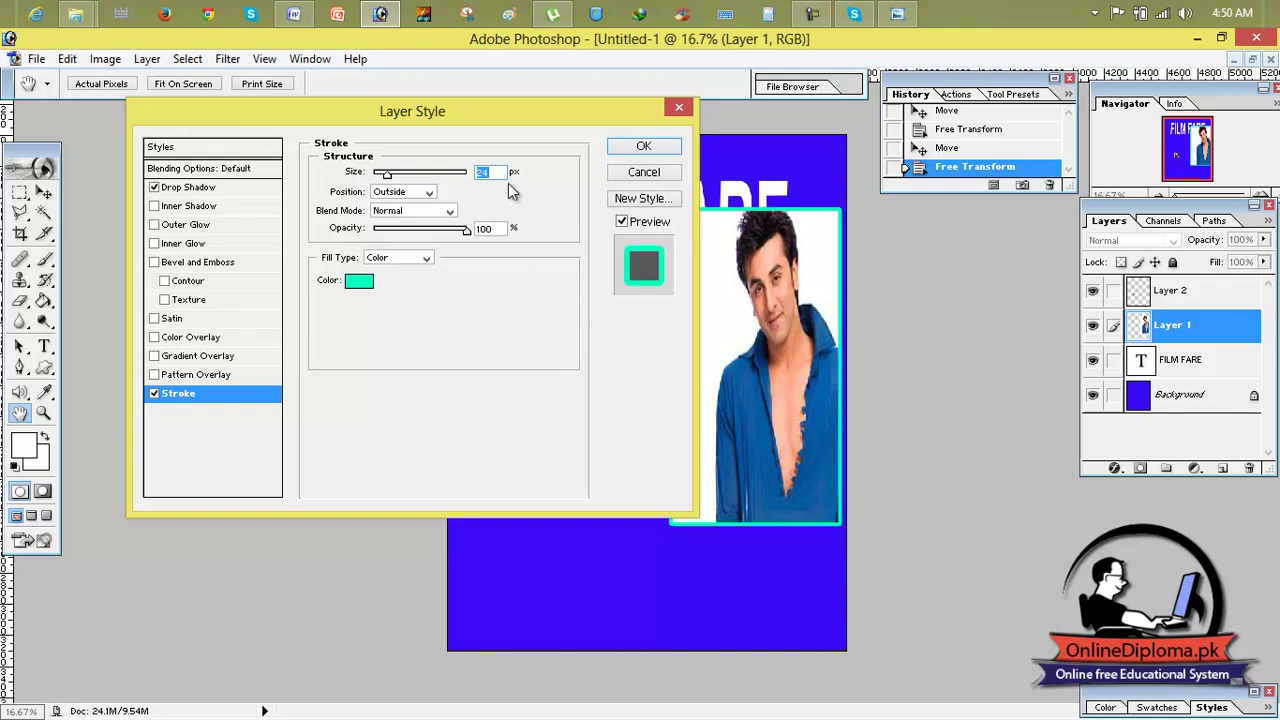
left_click(644, 146)
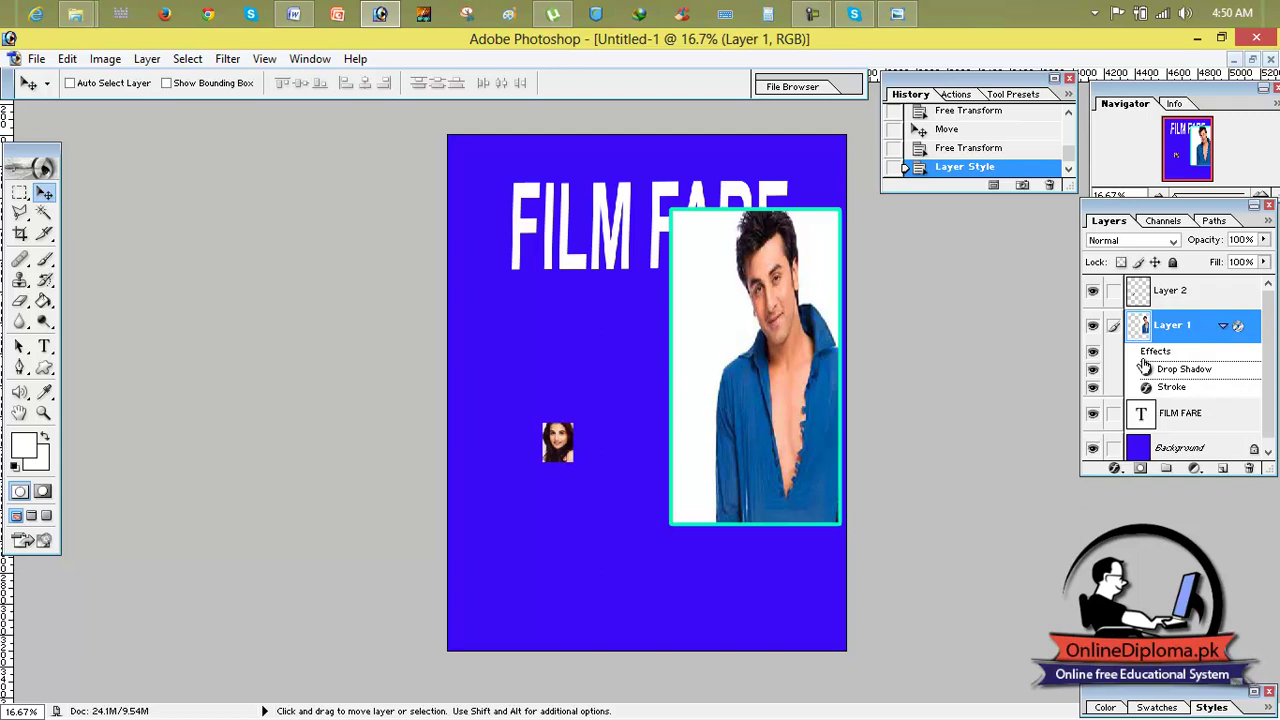
Enlarge the Vidya balan photo to about 561% width and 804% height and place it to the left of the Ranbir kapoor photo
left_click(1160, 292)
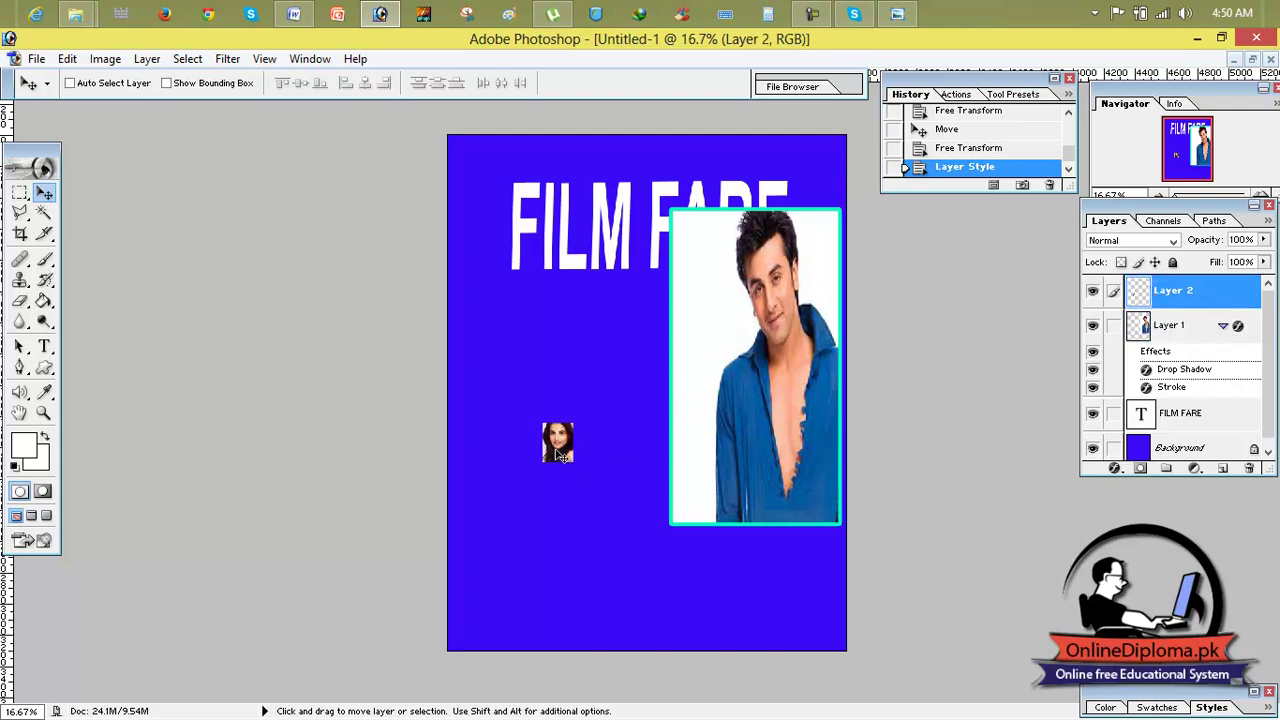
key("ctrl+t")
left_click_drag(574, 463, 622, 553)
left_click_drag(600, 462, 646, 243)
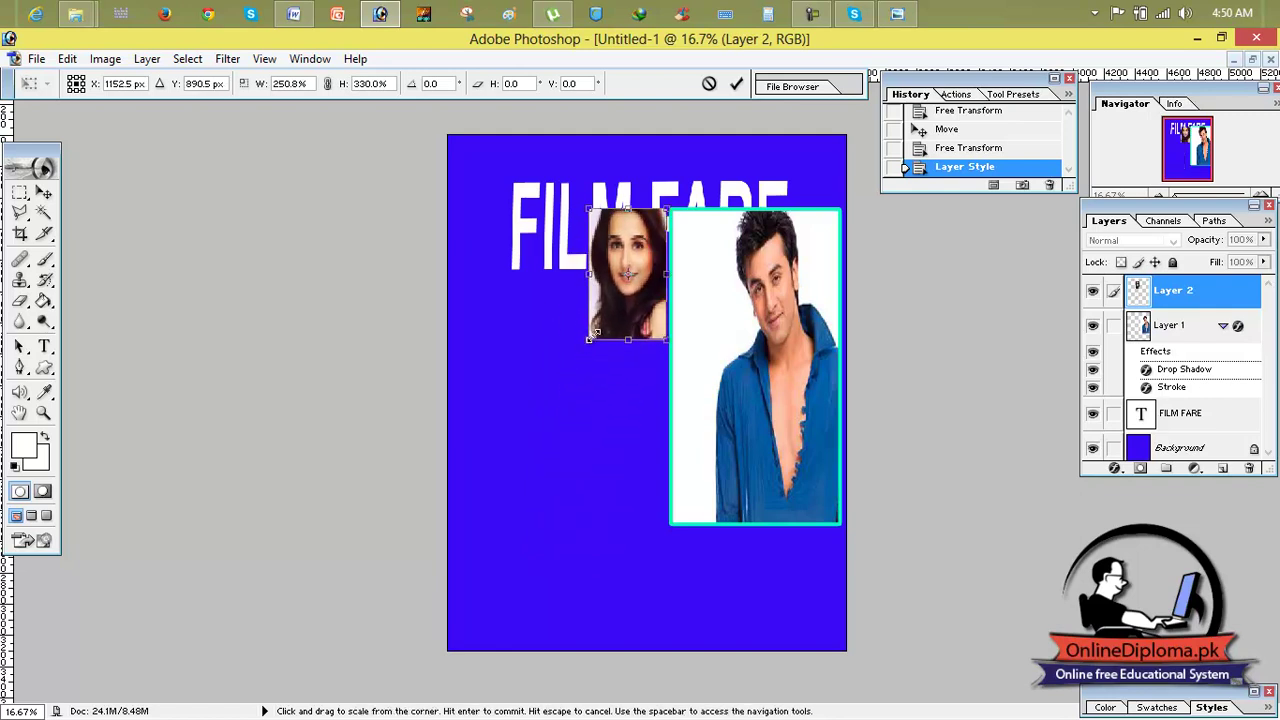
left_click_drag(584, 345, 488, 535)
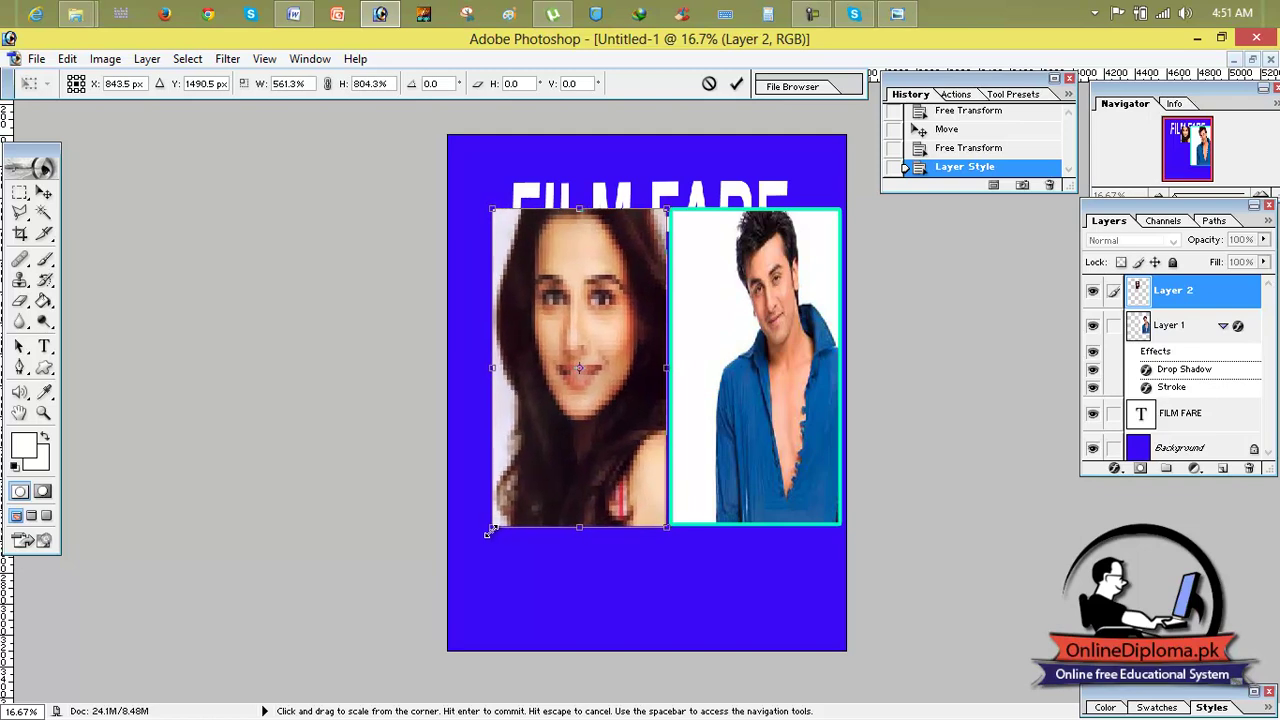
left_click_drag(582, 430, 570, 430)
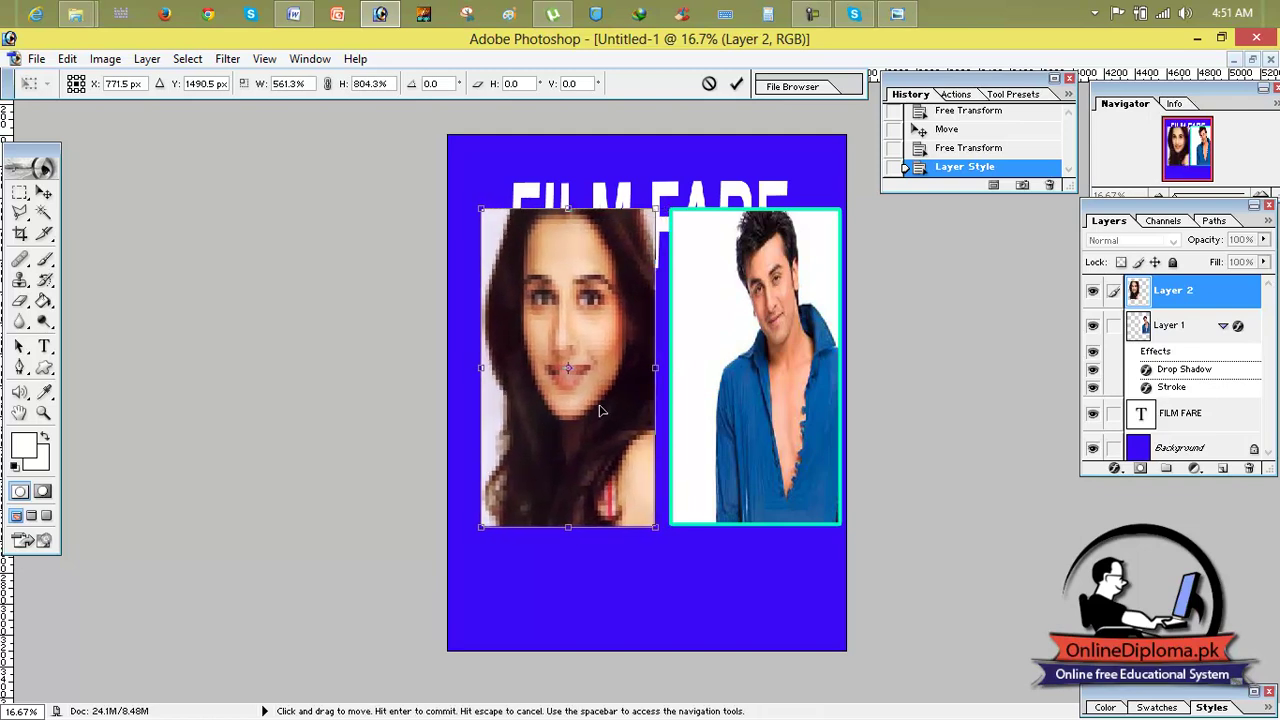
left_click(737, 85)
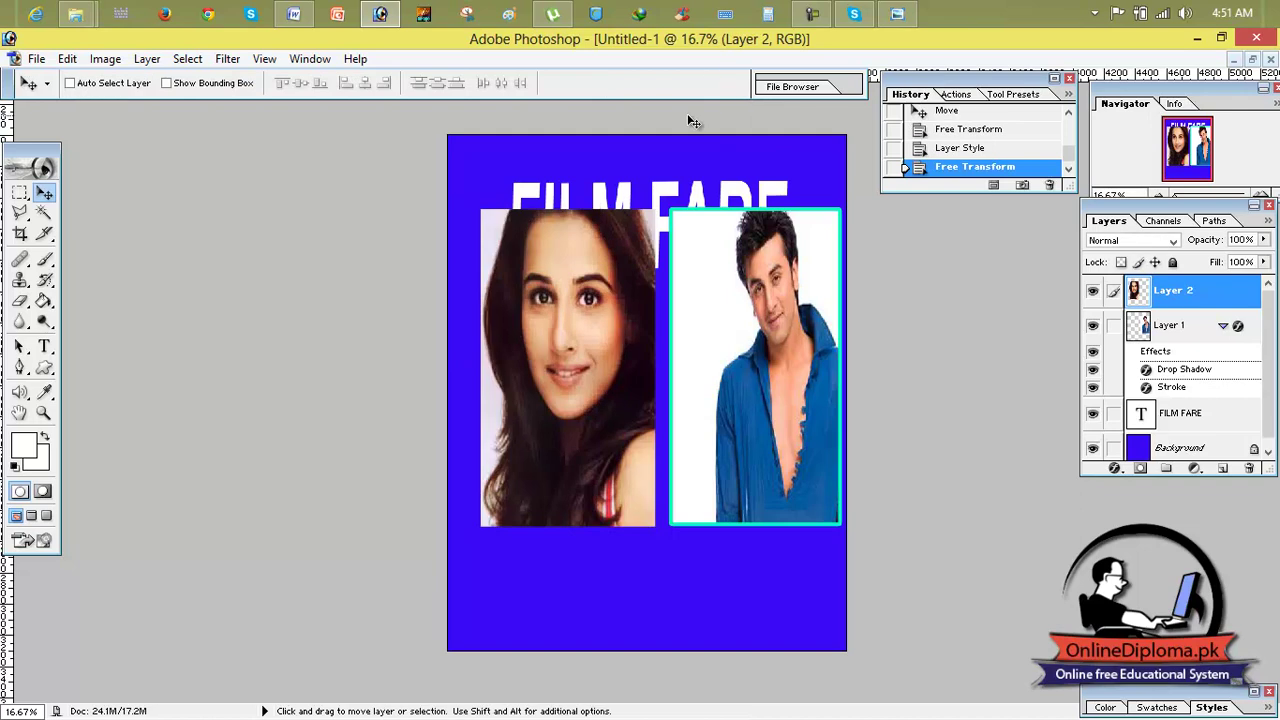
Copy the layer style from Layer 1 and paste it onto the Vidya balan photo on Layer 2
left_click(1185, 325)
right_click(1185, 325)
left_click(1176, 489)
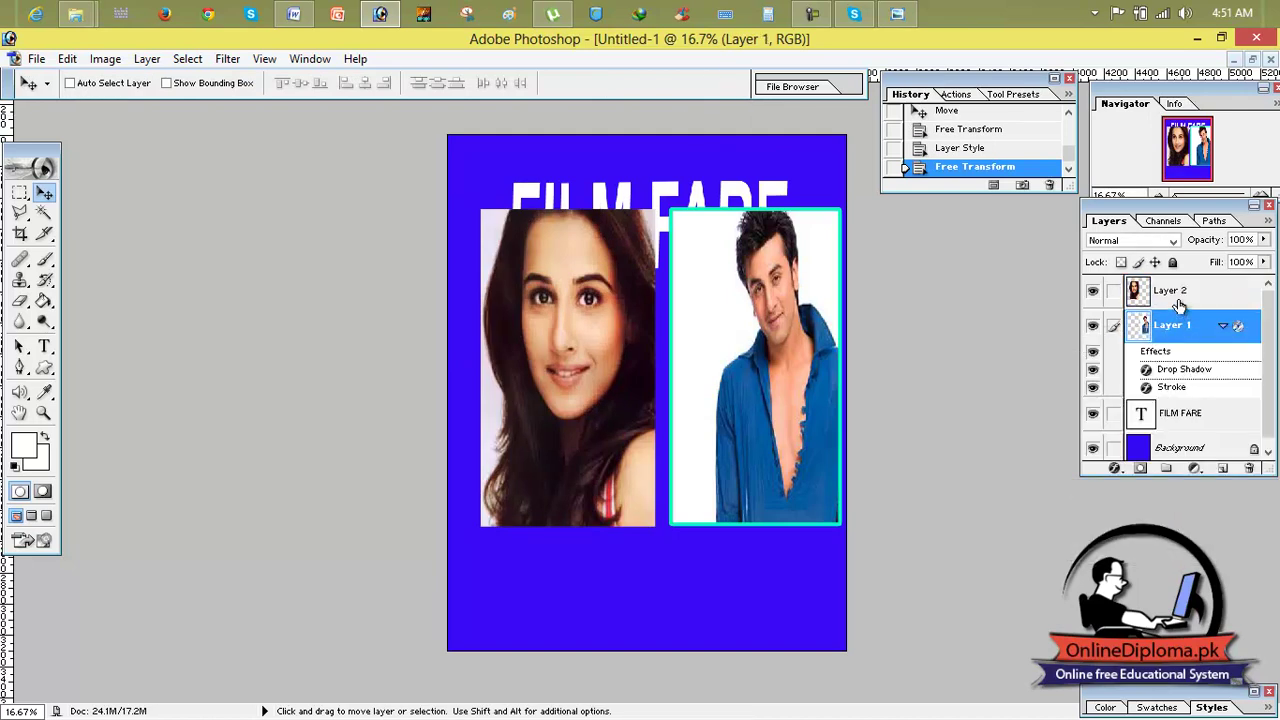
left_click(1180, 299)
right_click(1180, 299)
left_click(1130, 483)
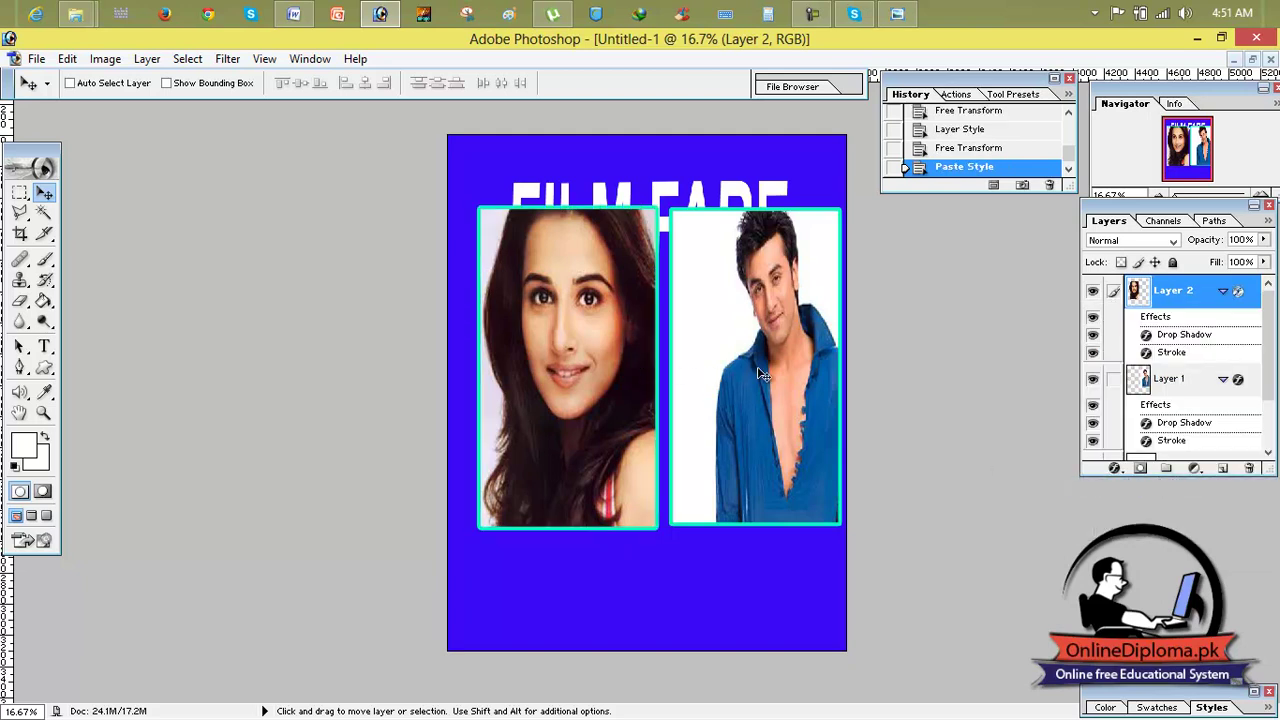
Move Layer 2 beneath Layer 1 in the stacking order and place the Vidya balan photo slightly lower on the page's left half
mouse_move(1175, 292)
left_mouse_down()
mouse_move(1175, 393)
mouse_move(1170, 360)
left_mouse_up()
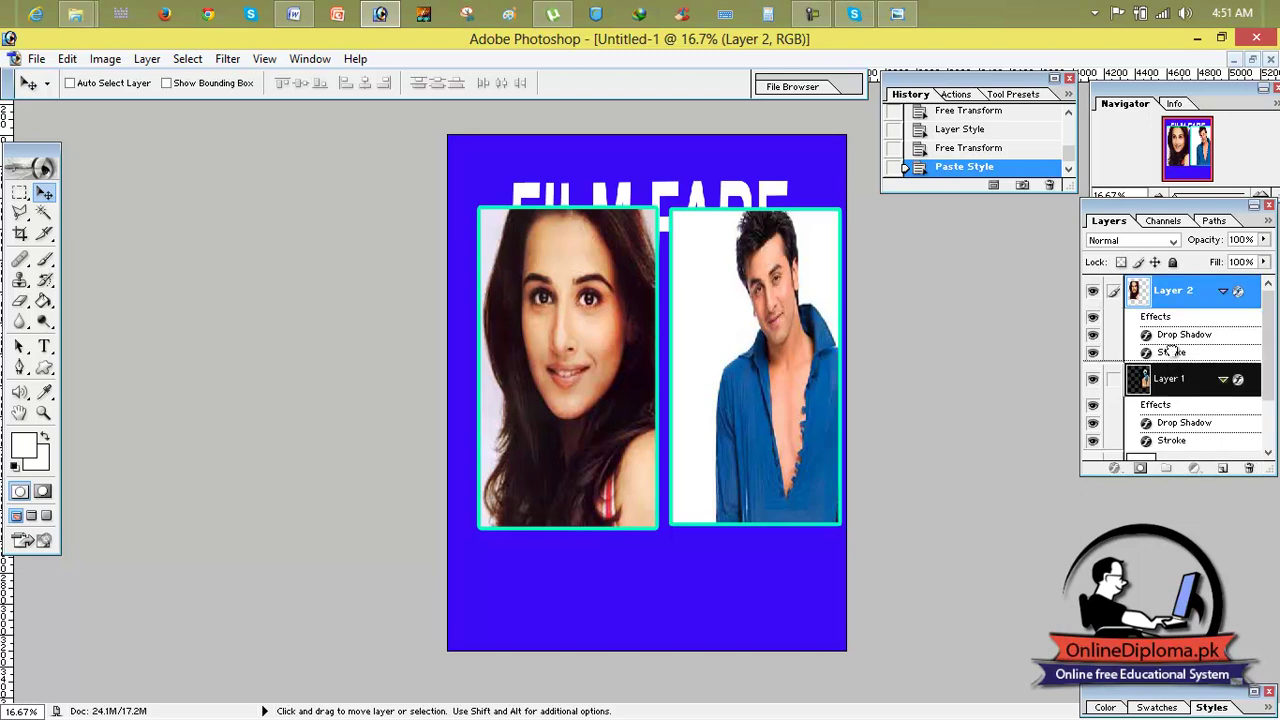
left_click_drag(1175, 292, 1169, 406)
mouse_move(858, 388)
left_mouse_down()
mouse_move(778, 379)
mouse_move(869, 383)
mouse_move(862, 391)
left_mouse_up()
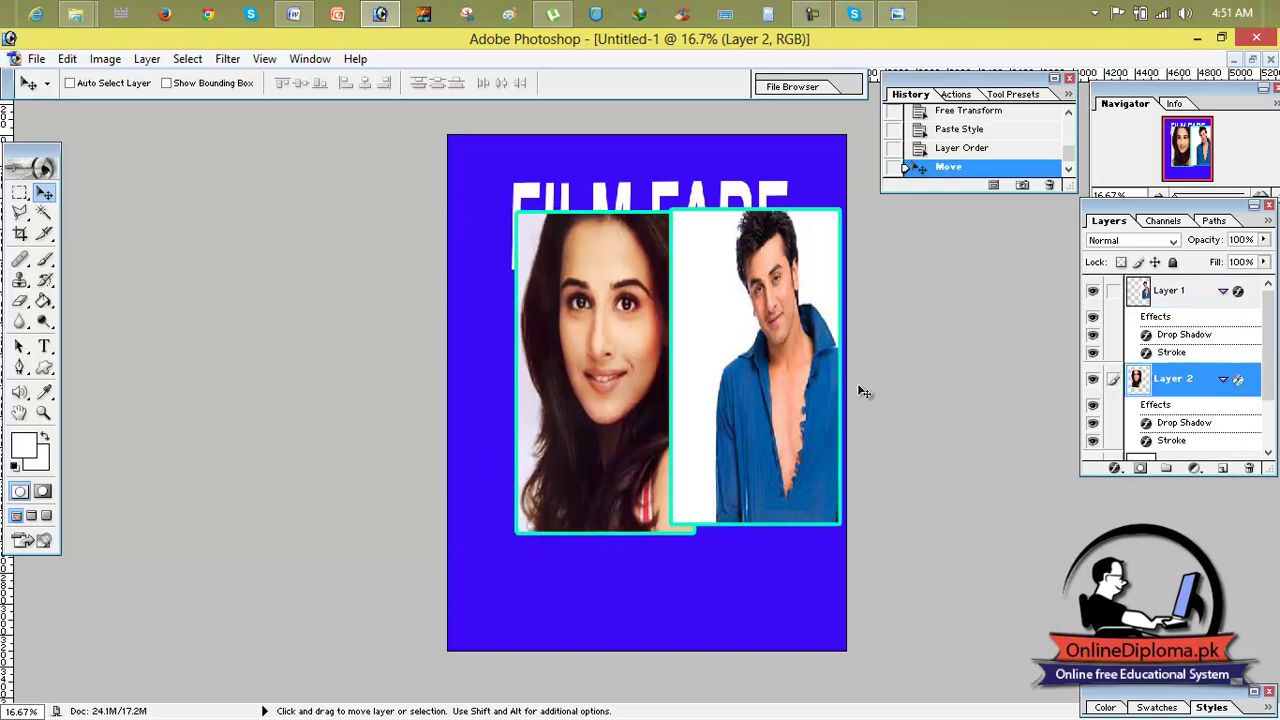
left_click(900, 14)
left_click(900, 15)
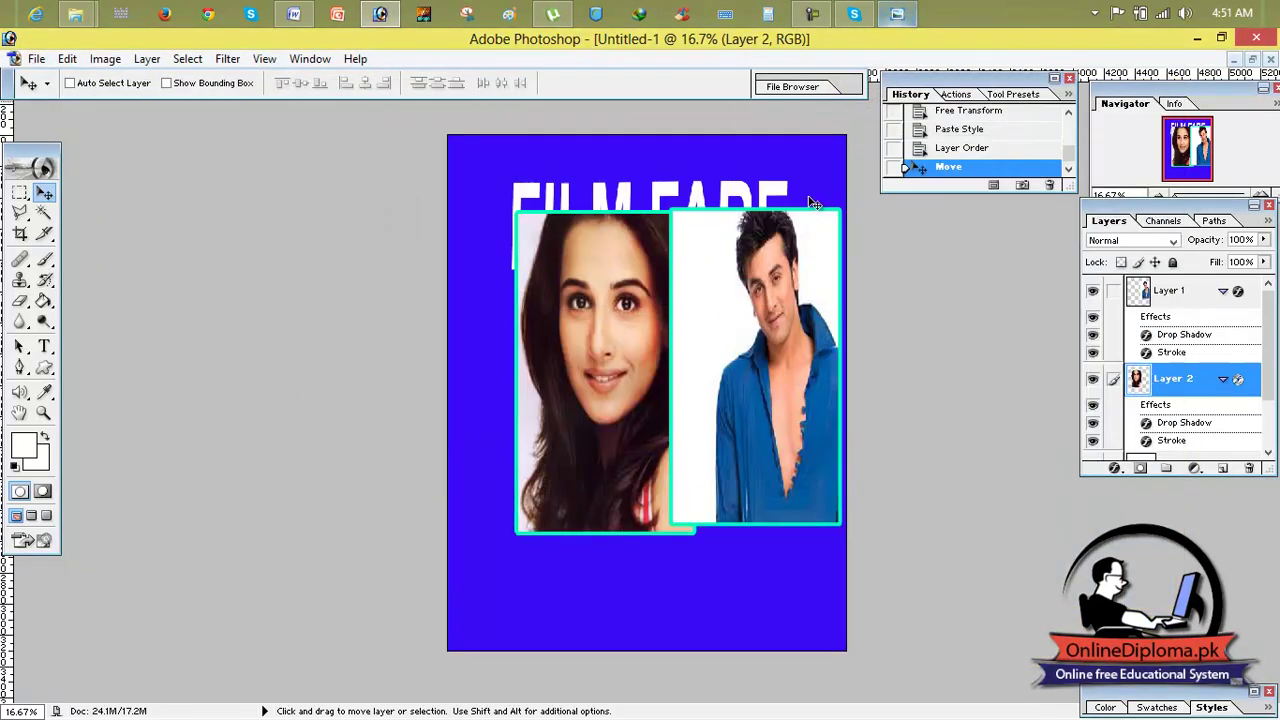
left_click_drag(638, 363, 588, 388)
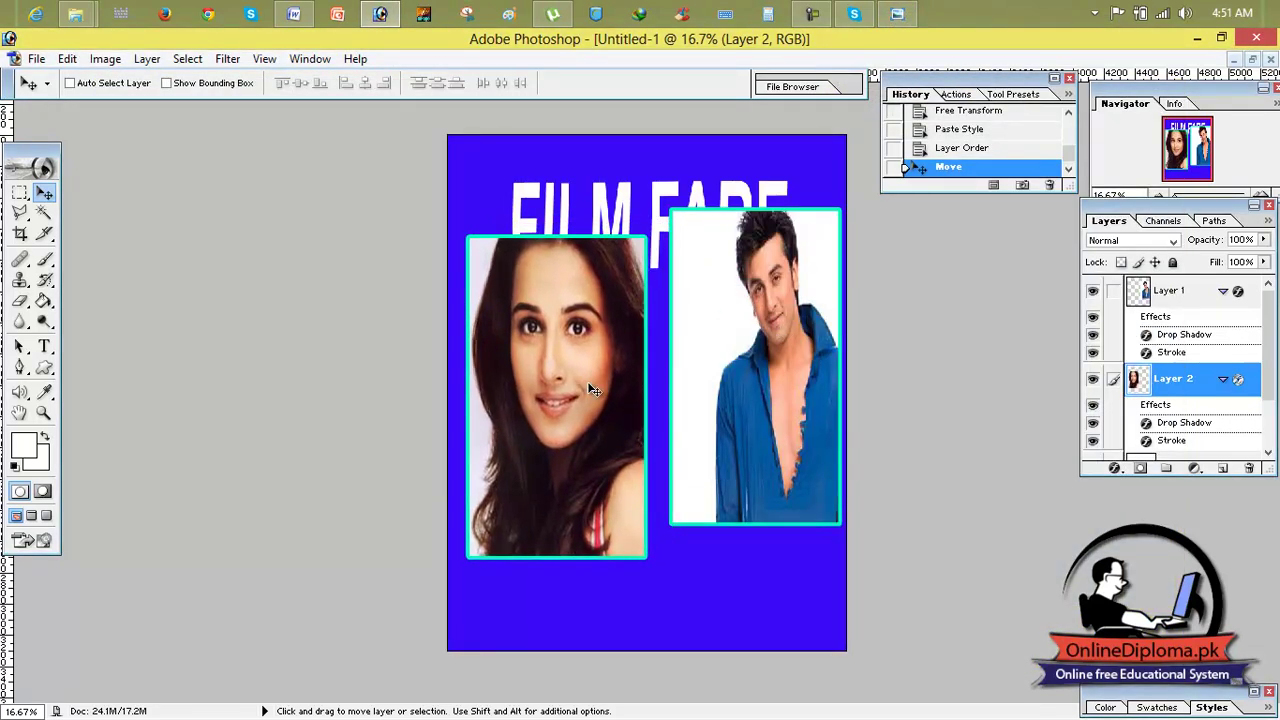
left_click_drag(590, 389, 596, 383)
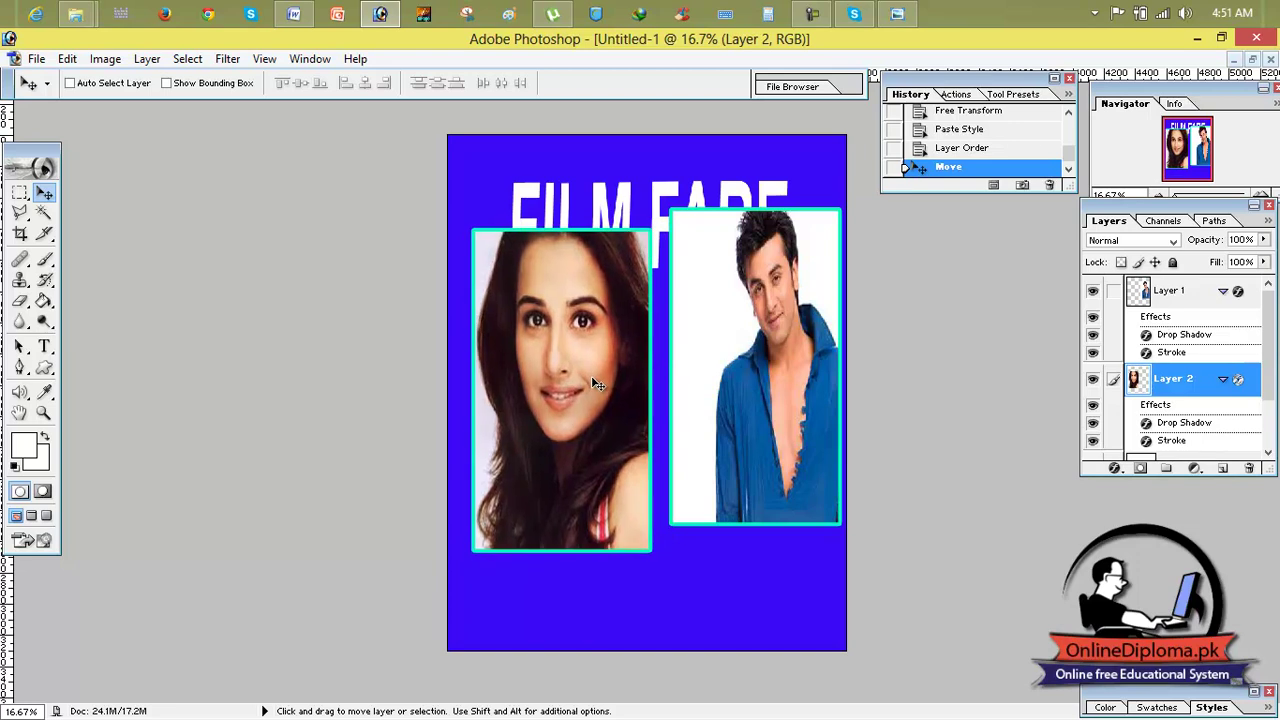
Rotate the Vidya balan photo by about -7.5° and shift it so its edge tucks under the Ranbir kapoor photo
key("ctrl+t")
left_click_drag(481, 219, 465, 238)
left_click_drag(587, 352, 594, 338)
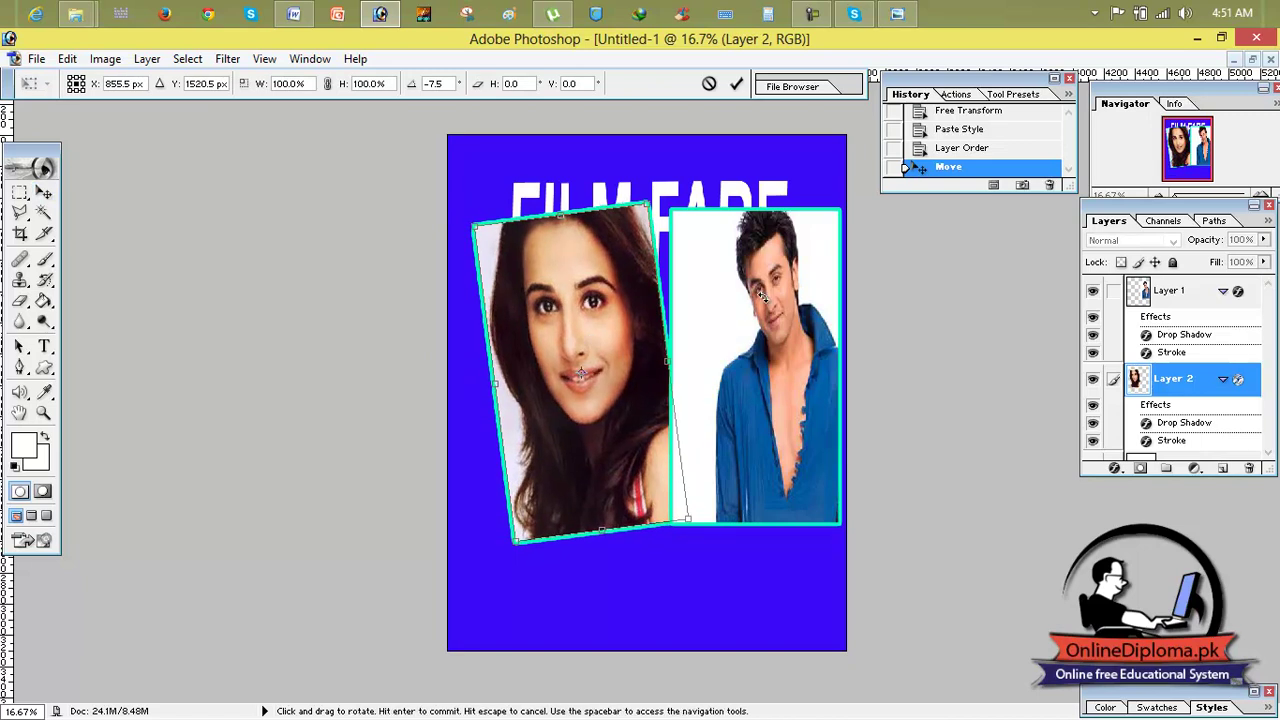
left_click(736, 83)
Scale the Ranbir kapoor photo to about 103%, rotate it about 3.2°, and lower it against the page's right edge
left_click(1168, 292)
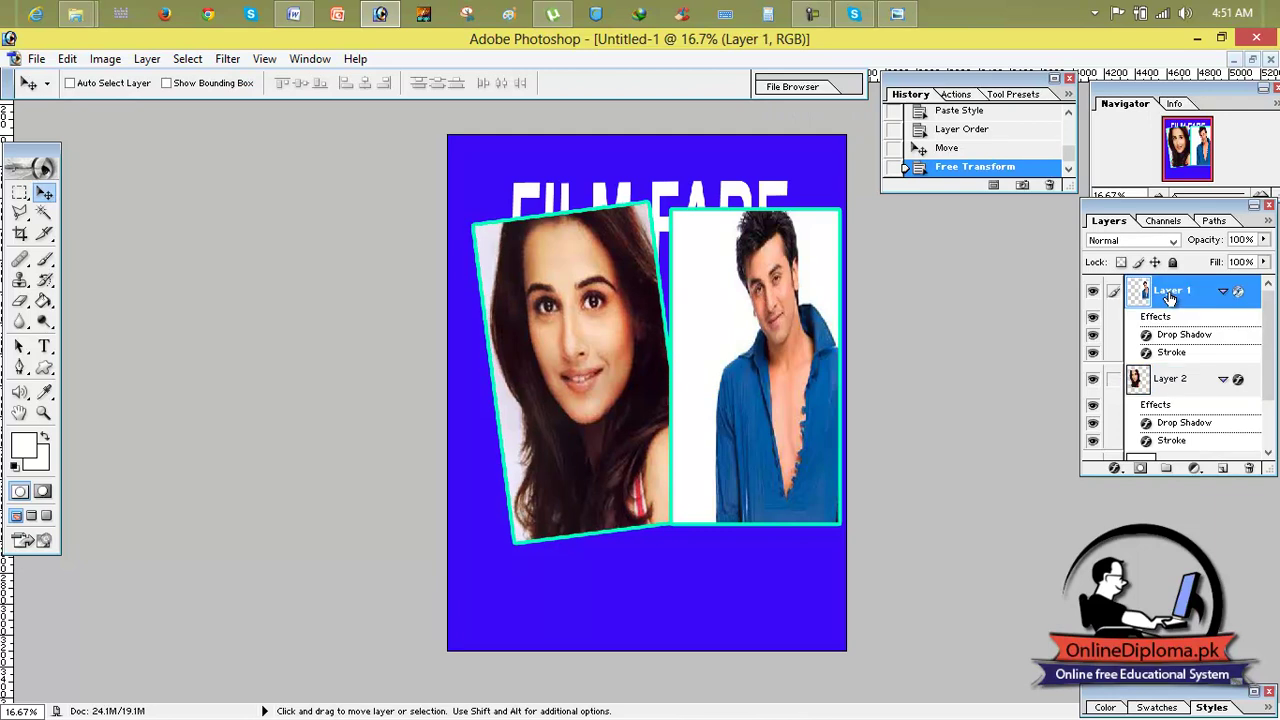
key("ctrl+t")
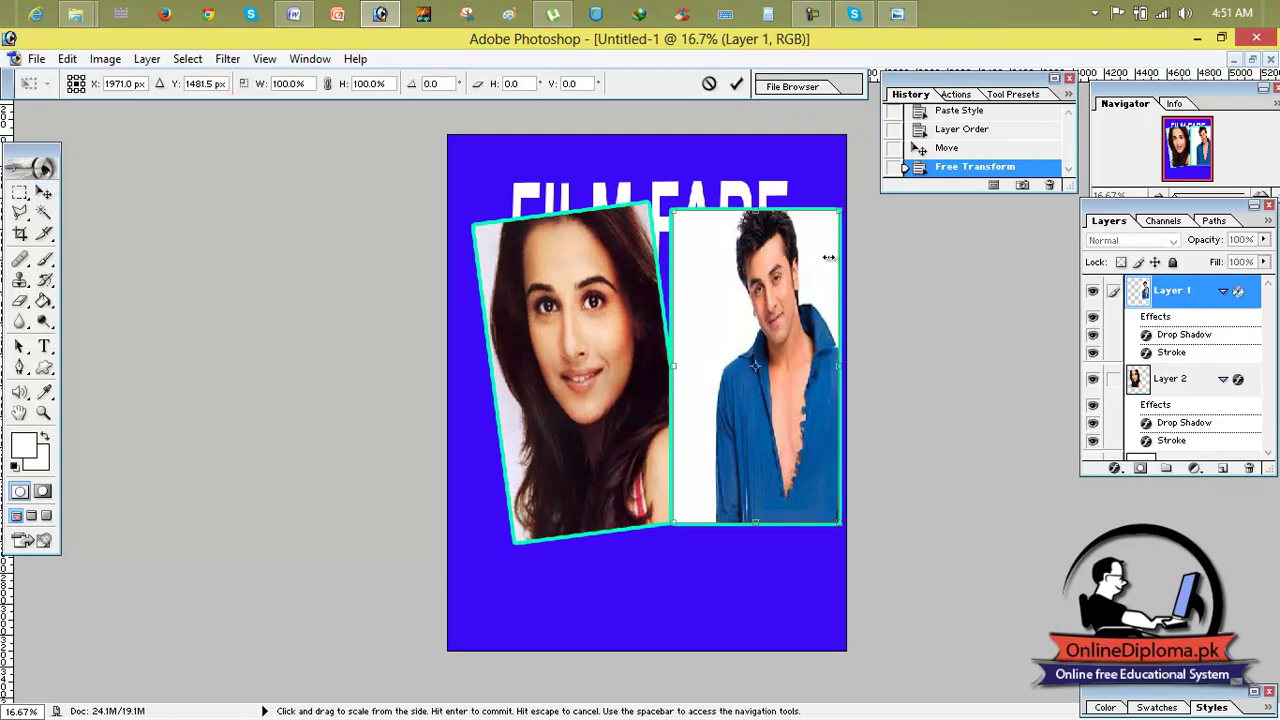
left_click_drag(842, 207, 846, 201)
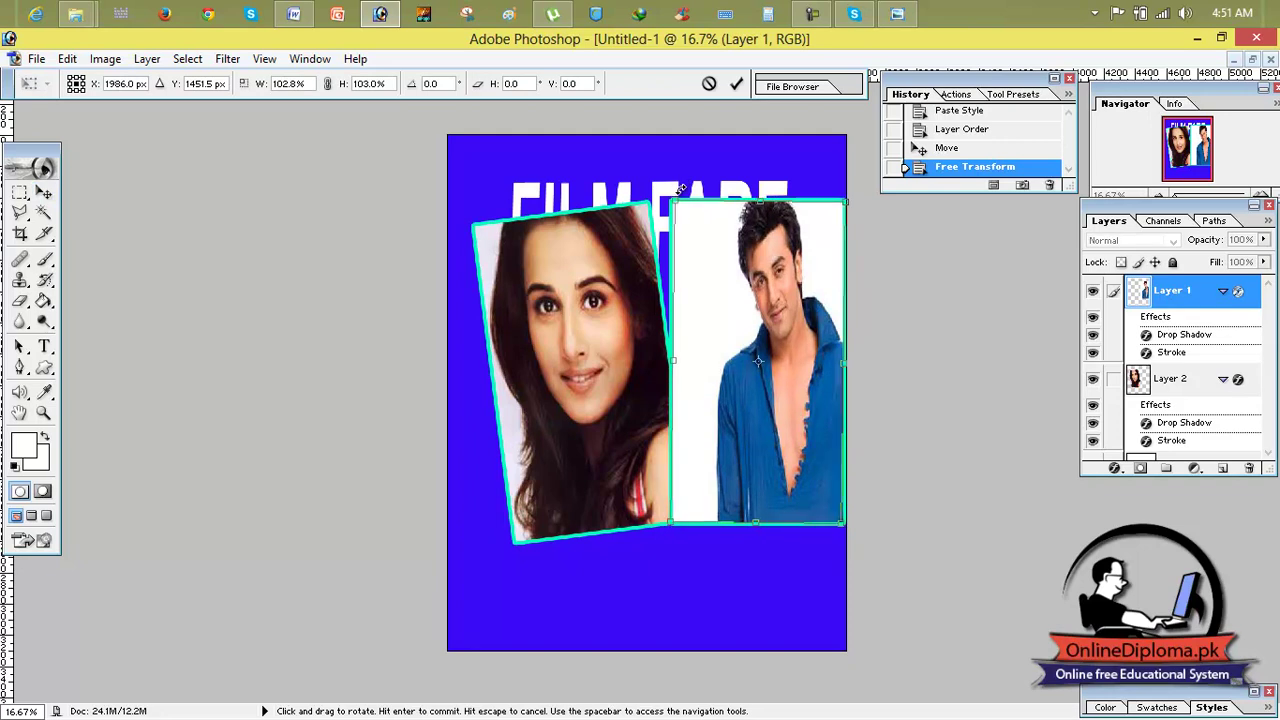
left_click_drag(680, 188, 683, 187)
left_click_drag(726, 279, 714, 280)
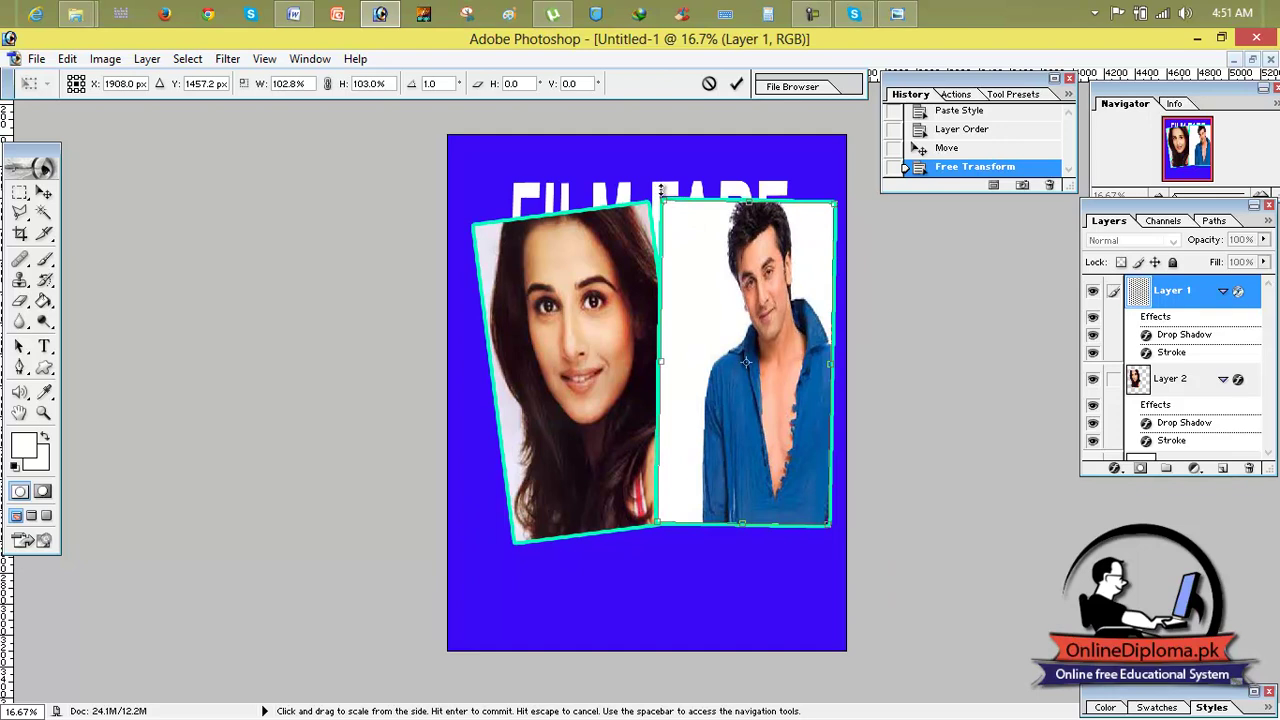
left_click_drag(656, 196, 670, 205)
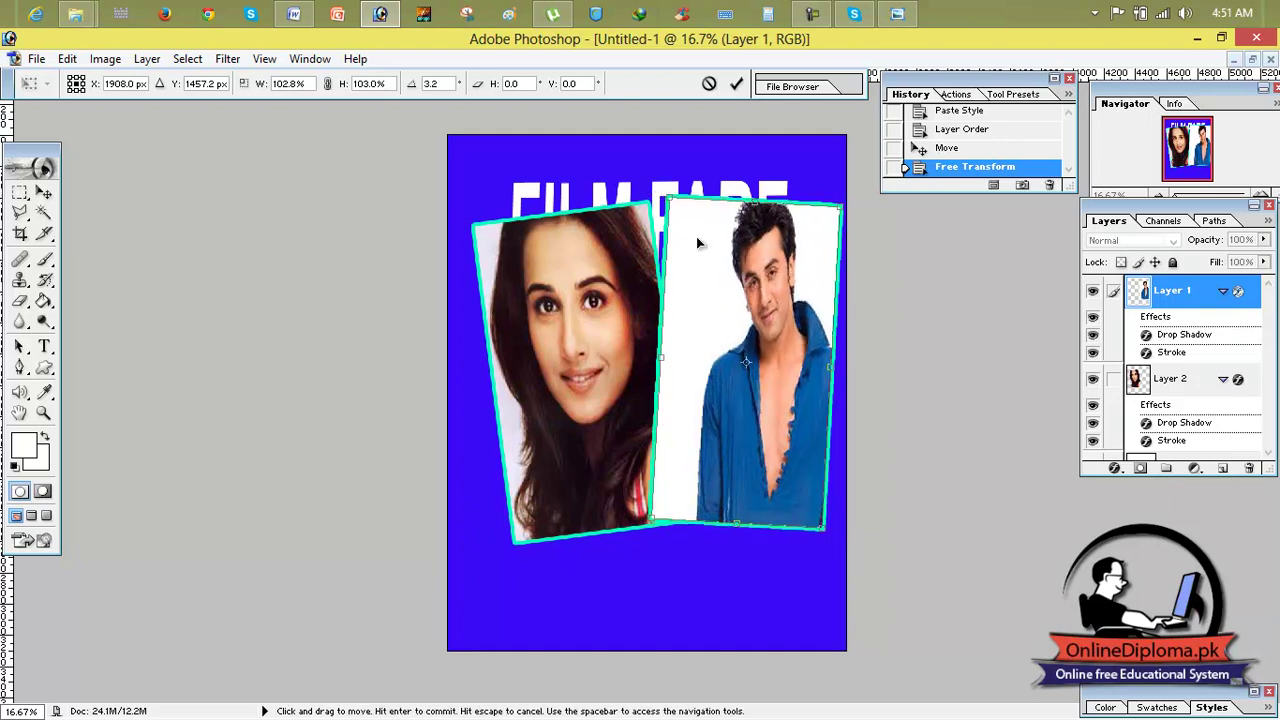
left_click_drag(715, 274, 725, 309)
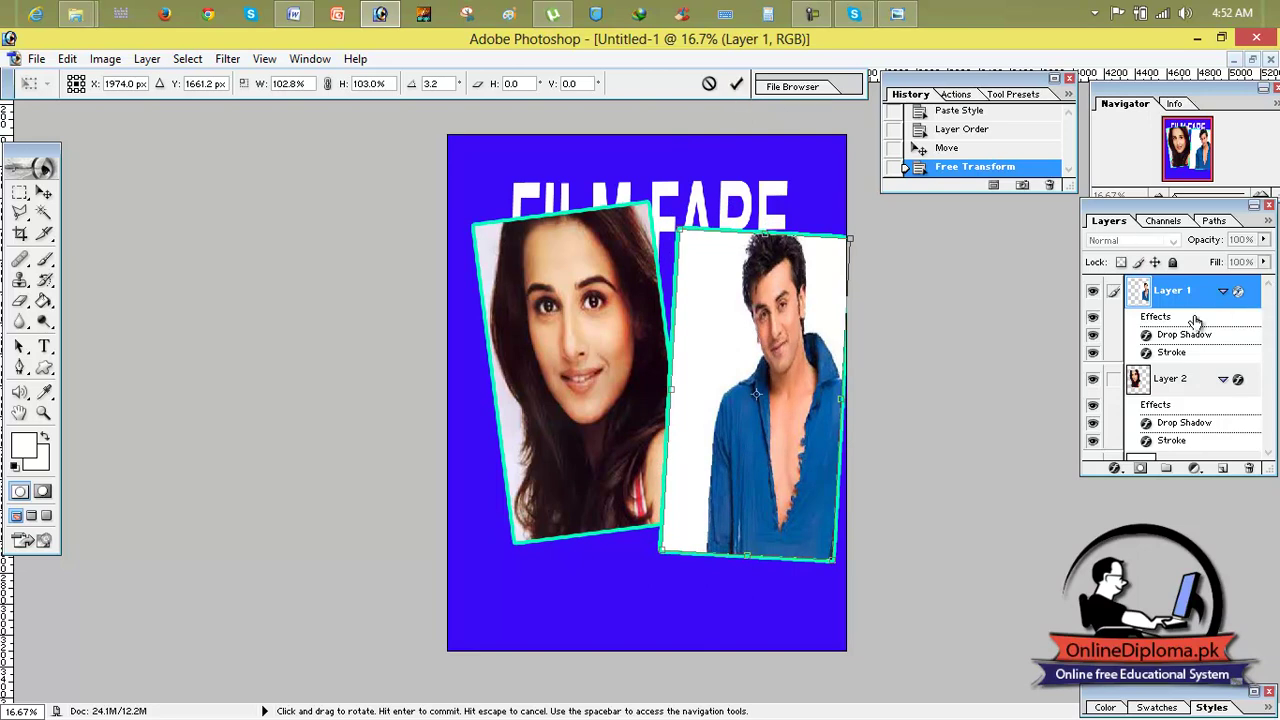
left_click(736, 84)
Lower the Vidya balan photo to line up with the Ranbir kapoor photo, and raise the FILM FARE heading towards the page top
left_click(1172, 384)
mouse_move(618, 365)
left_mouse_down()
mouse_move(632, 388)
mouse_move(620, 378)
left_mouse_up()
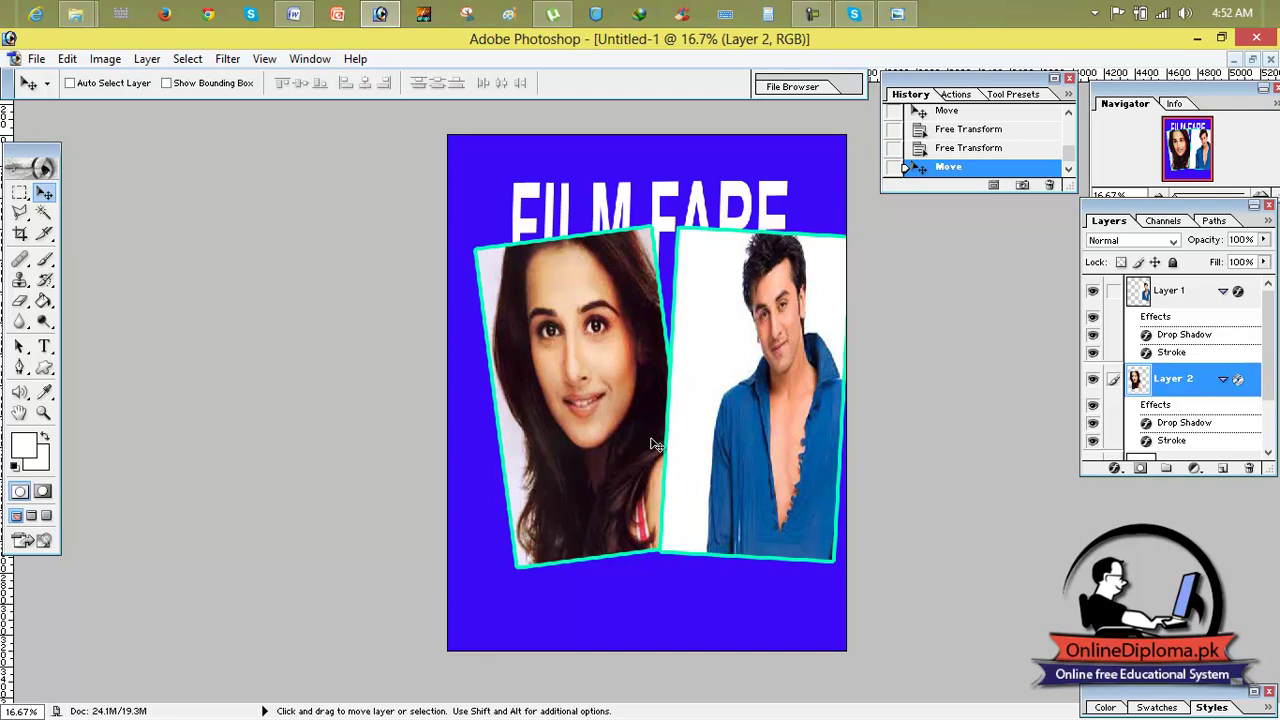
left_click_drag(1266, 360, 1266, 408)
left_click(1199, 408)
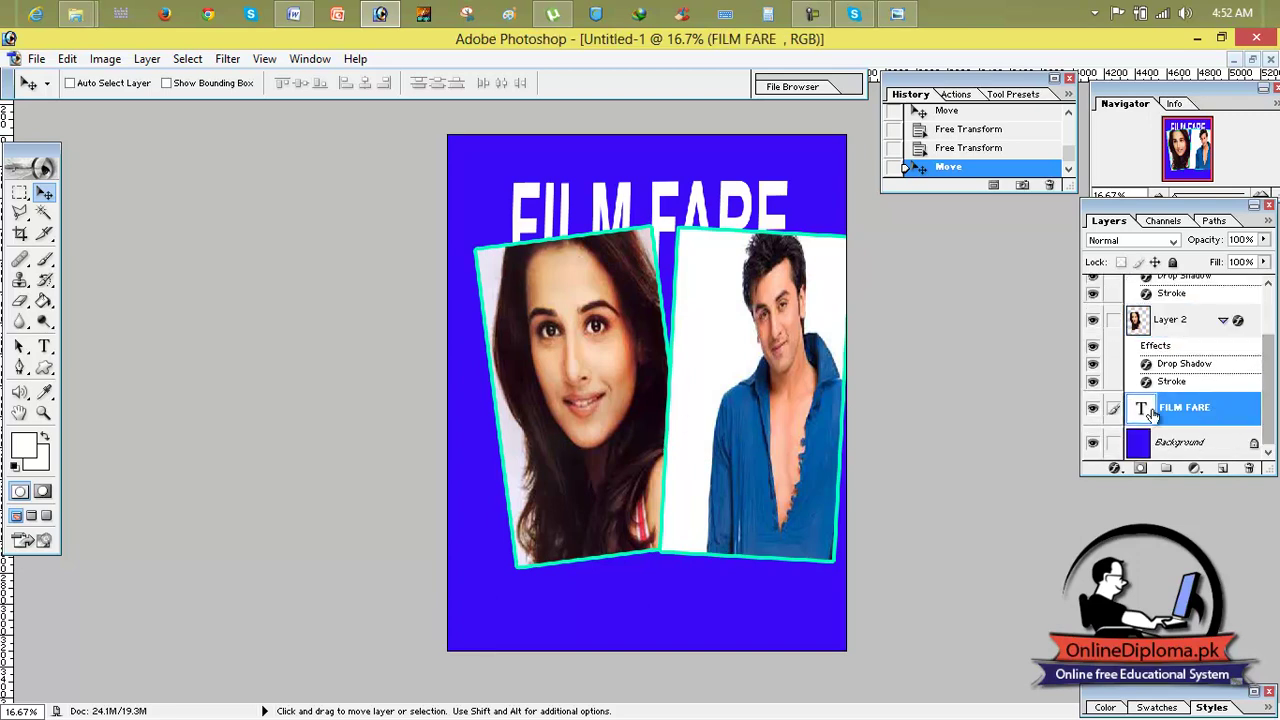
left_click_drag(757, 206, 757, 180)
Raise the Vidya balan photo on Layer 2 so it sits higher than the Ranbir kapoor photo
left_click(1155, 328)
left_click_drag(810, 420, 801, 376)
left_click(1269, 287)
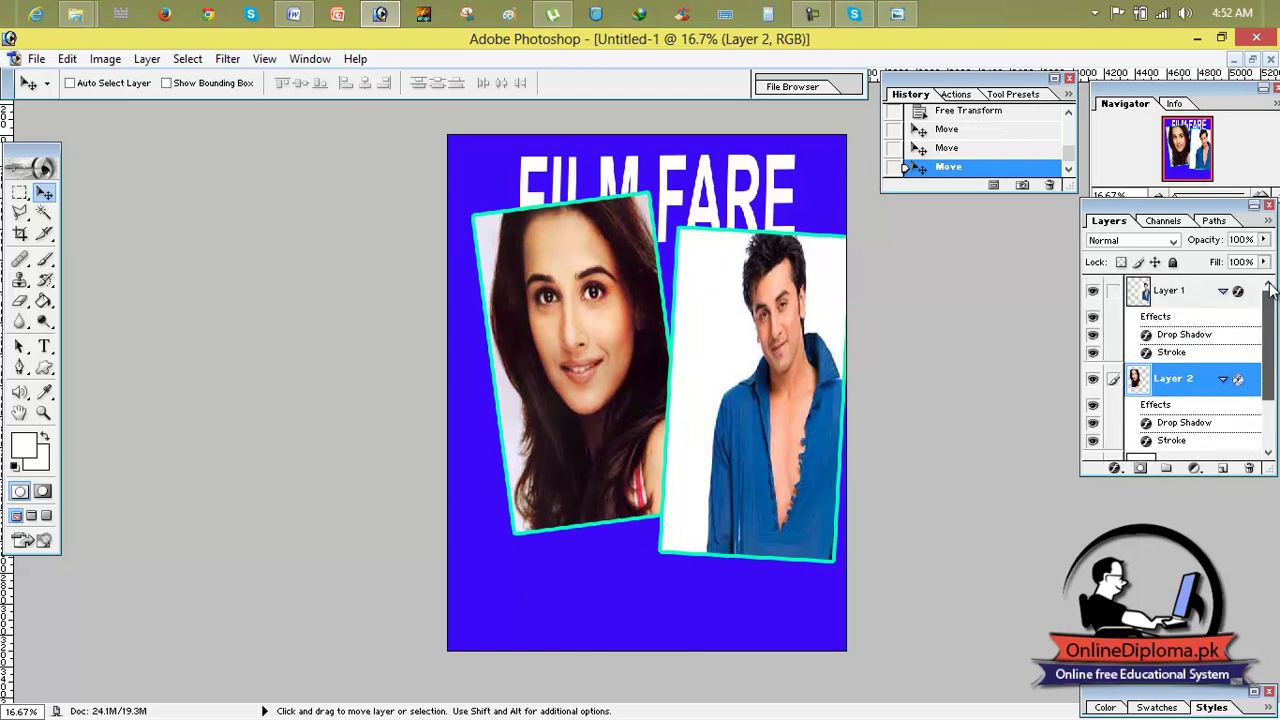
Raise the Ranbir kapoor photo level with the Vidya balan photo, and spread the two photos to the page's opposite side edges
left_click(1168, 292)
left_click_drag(791, 351, 784, 320)
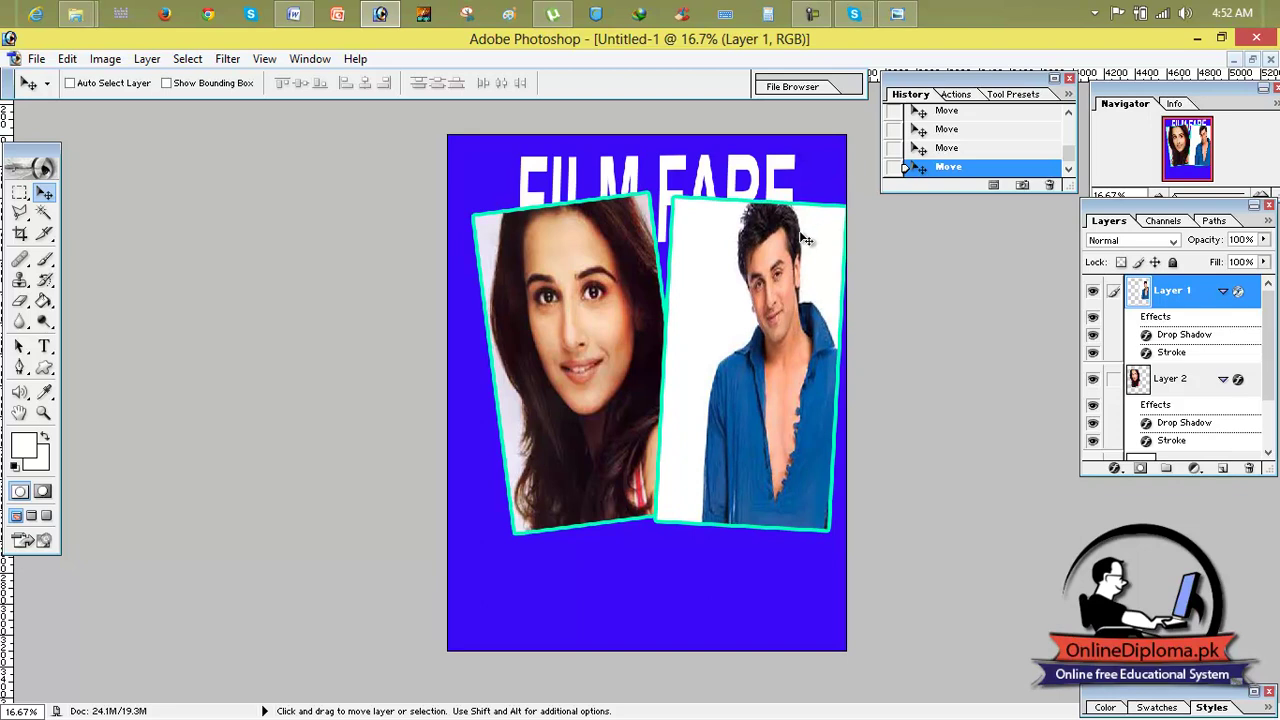
left_click_drag(805, 236, 801, 237)
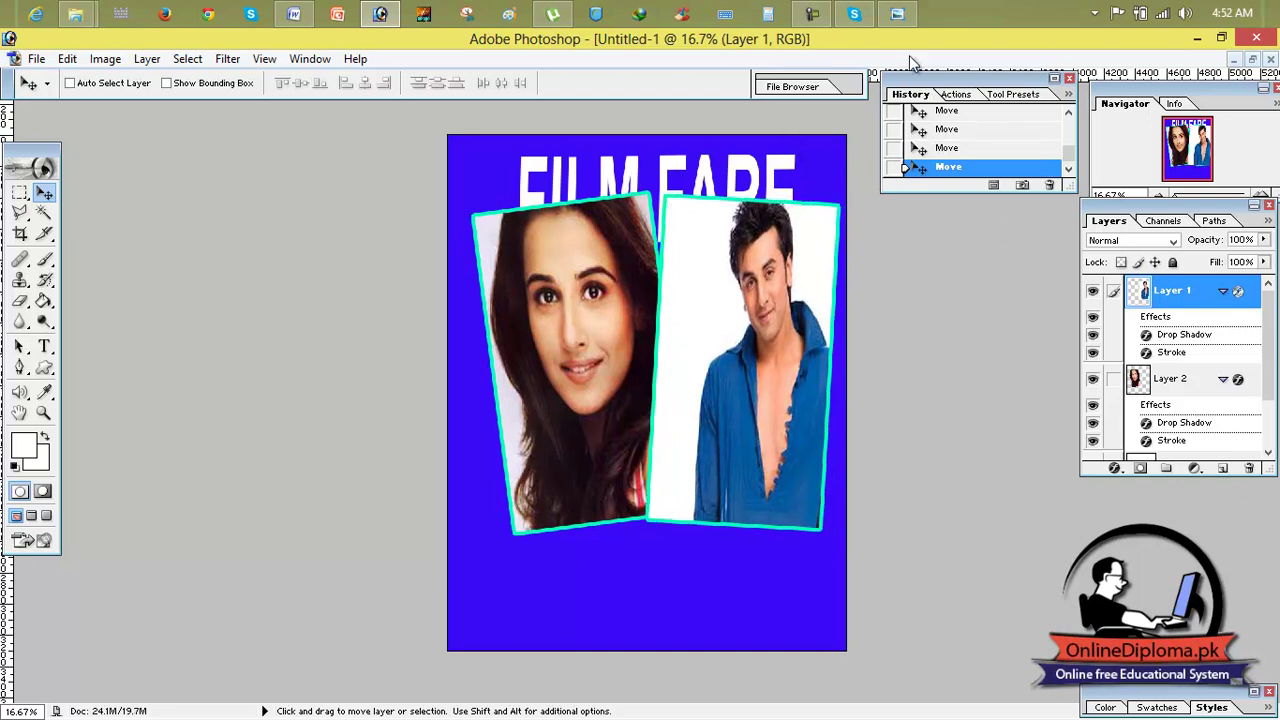
left_click(897, 15)
left_click_drag(630, 451, 597, 438)
left_click(1142, 384)
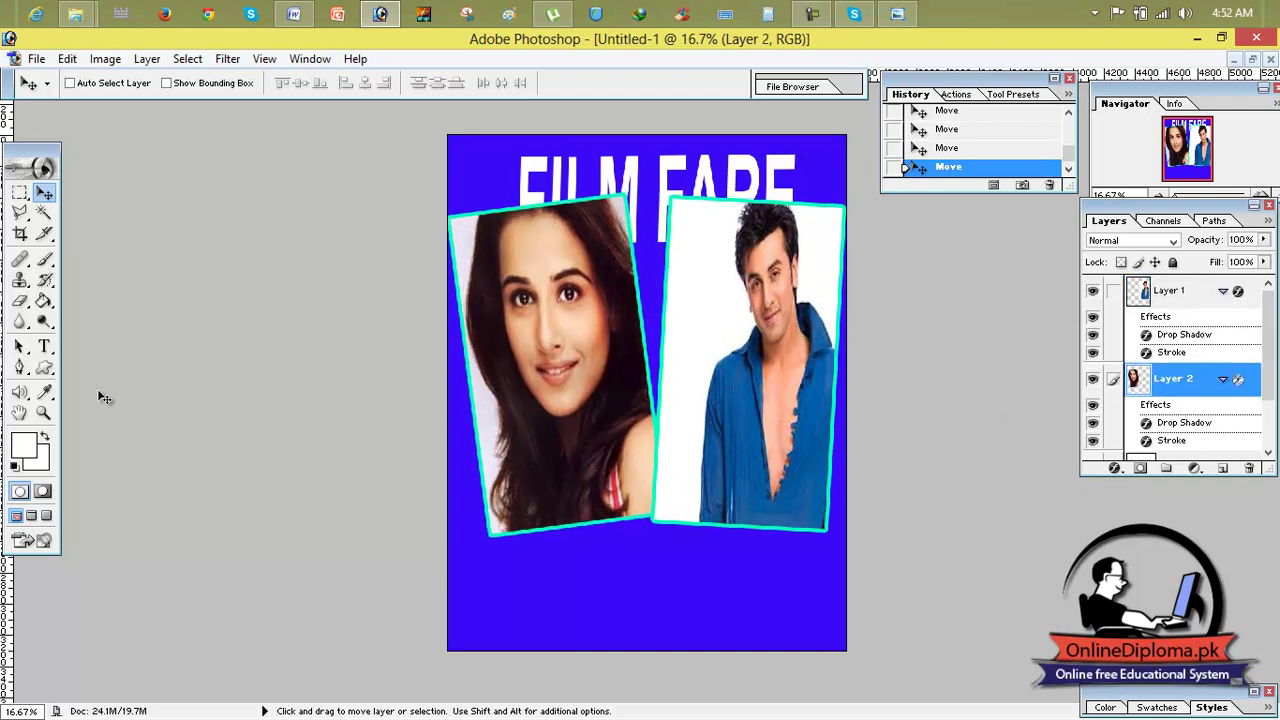
Select a small rectangle across the lower inner edges of the two photos and set the foreground colour to bright red
left_click(20, 192)
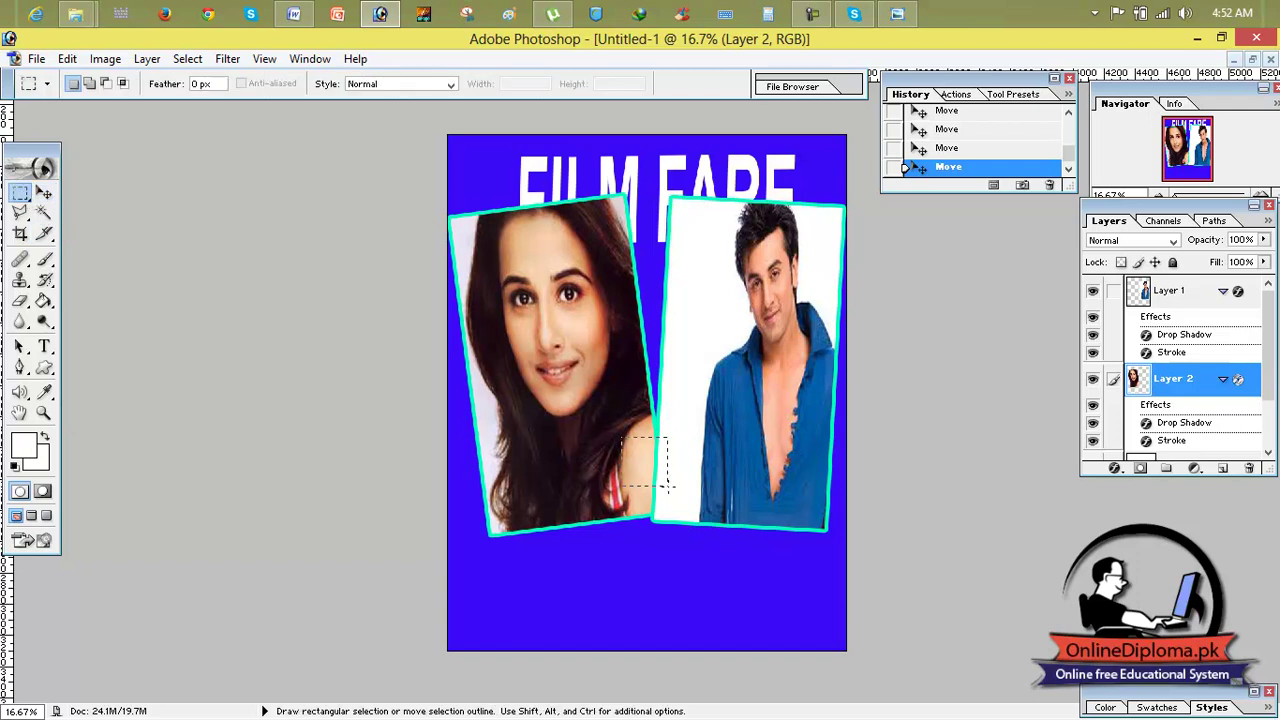
left_click_drag(694, 500, 708, 490)
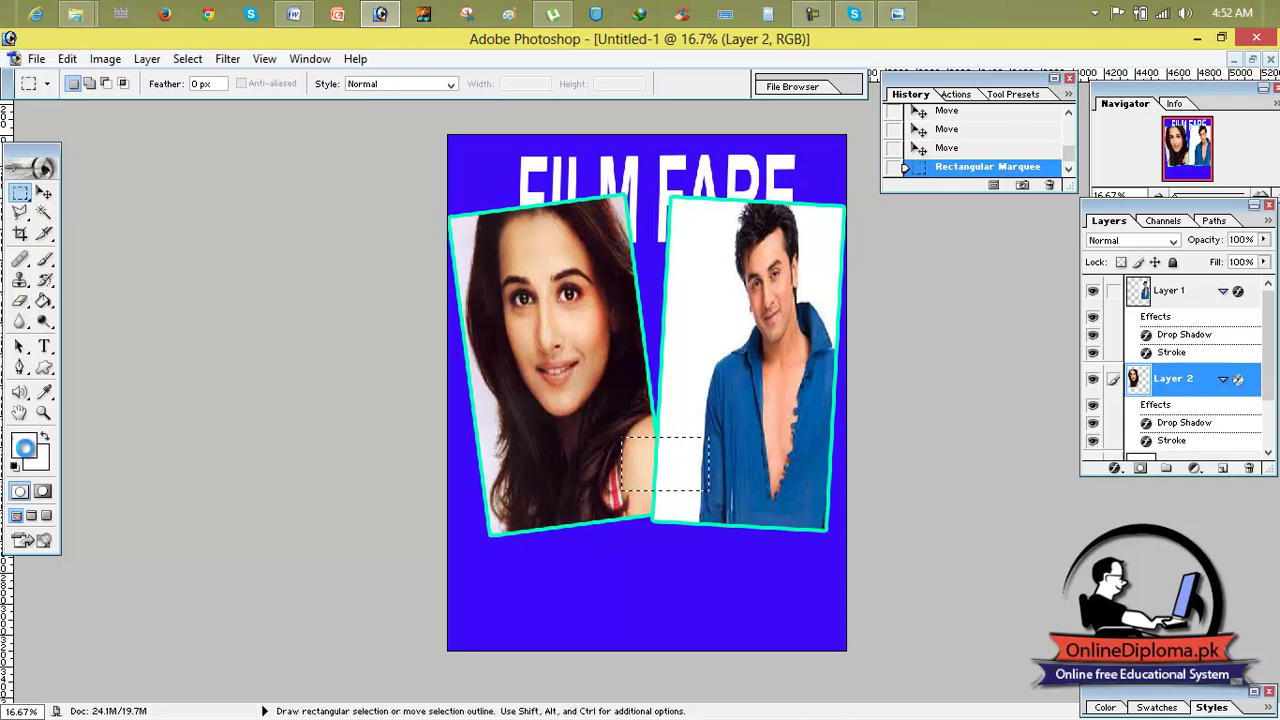
left_click(28, 455)
left_click_drag(714, 371, 954, 244)
left_click(927, 245)
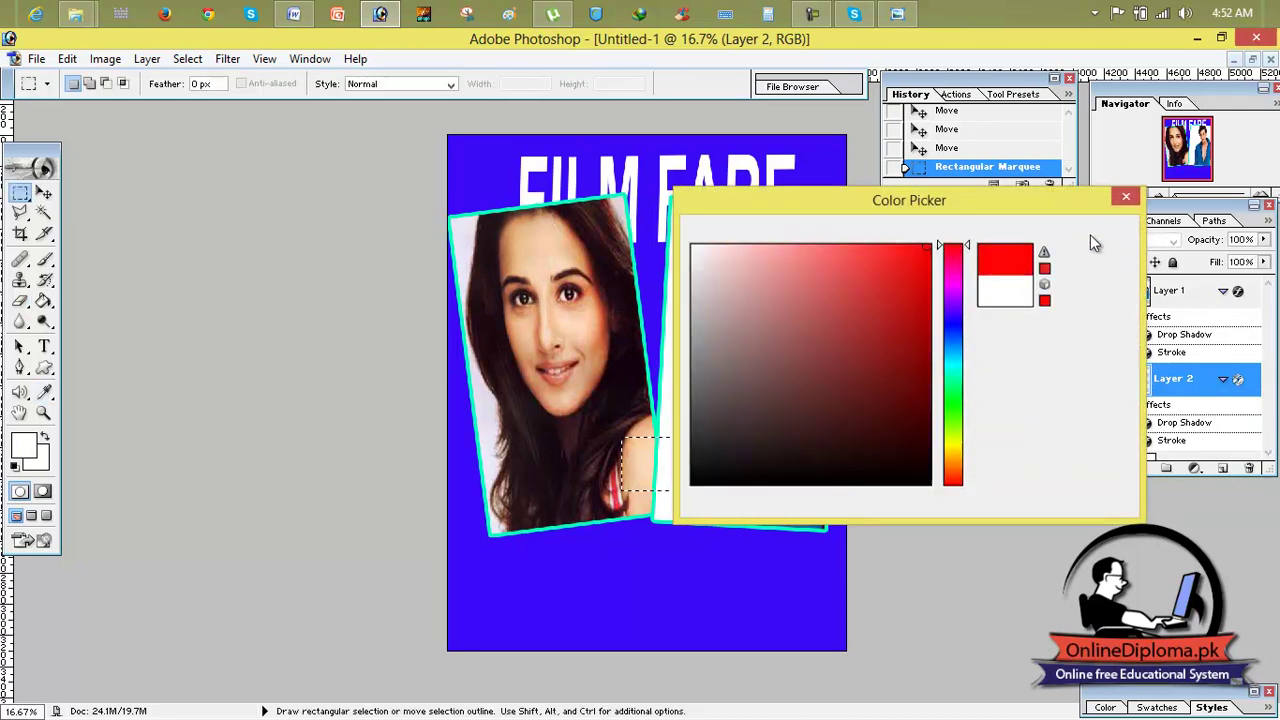
left_click(1096, 234)
key("alt+BackSpace")
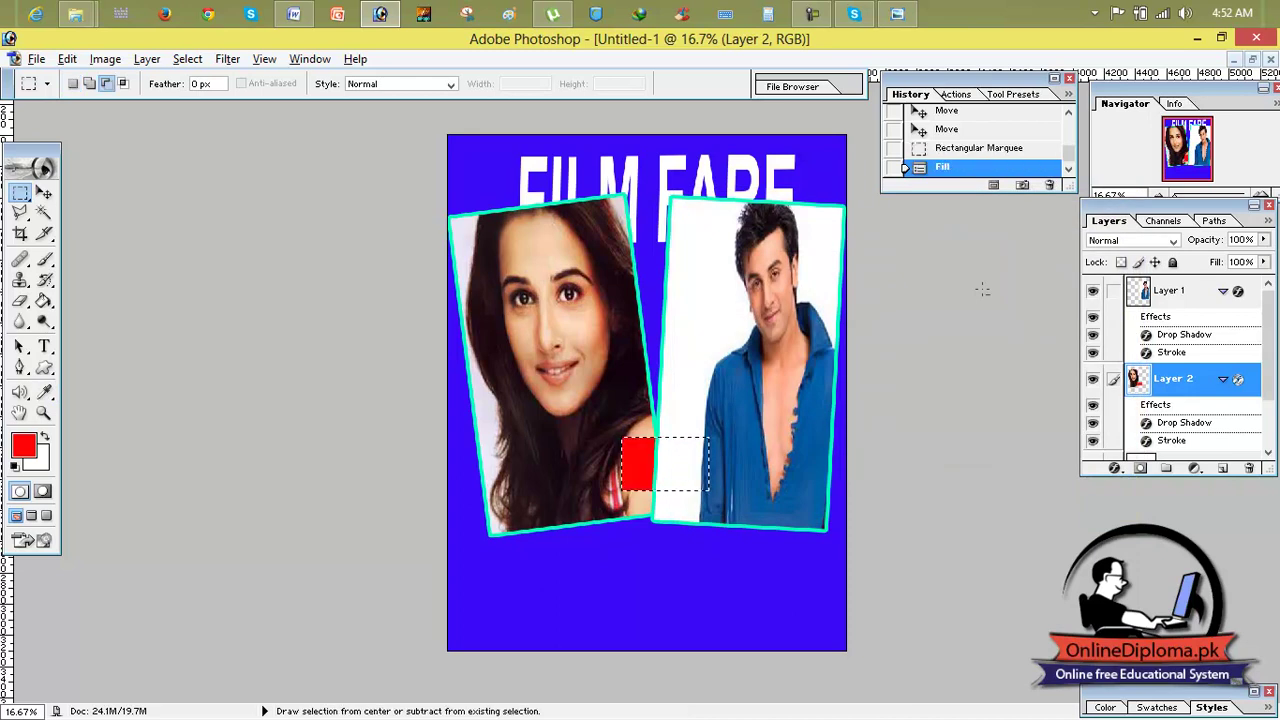
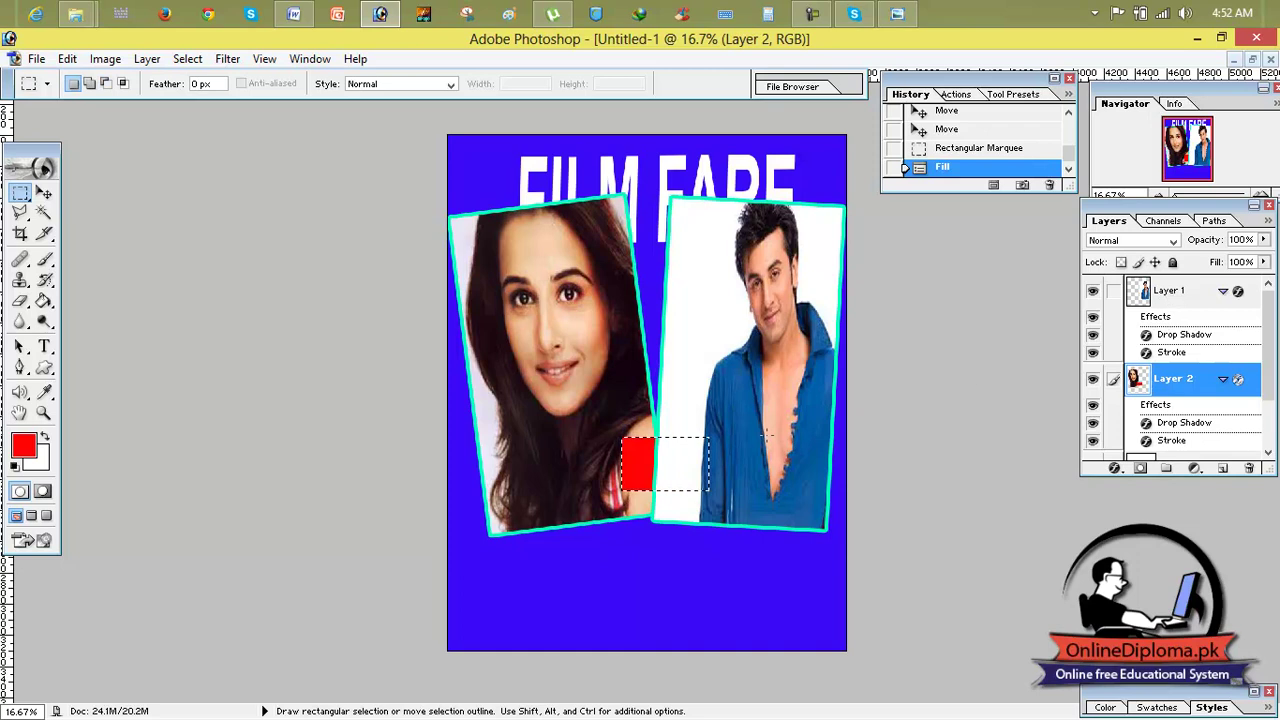
left_click(970, 149)
left_click(963, 131)
Add a new layer above Layer 1 and fill a small red rectangle across the lower meeting edges of the photos
left_click(1178, 292)
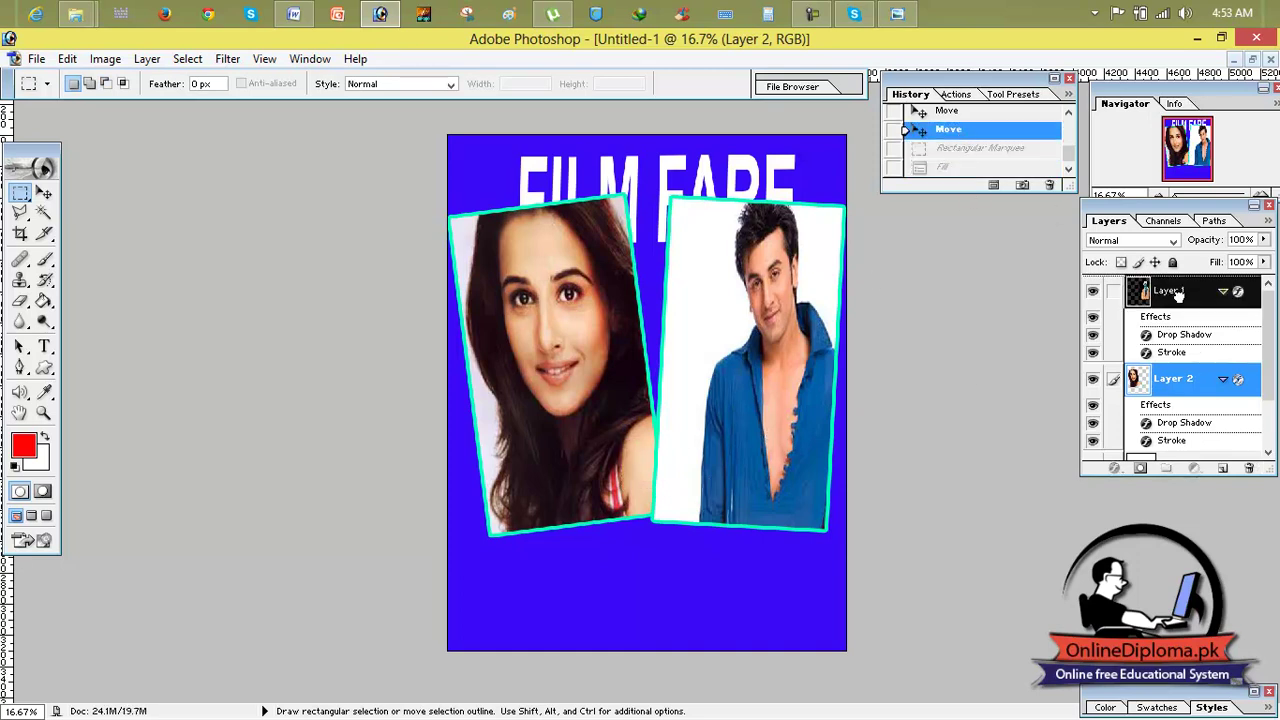
left_click(1223, 467)
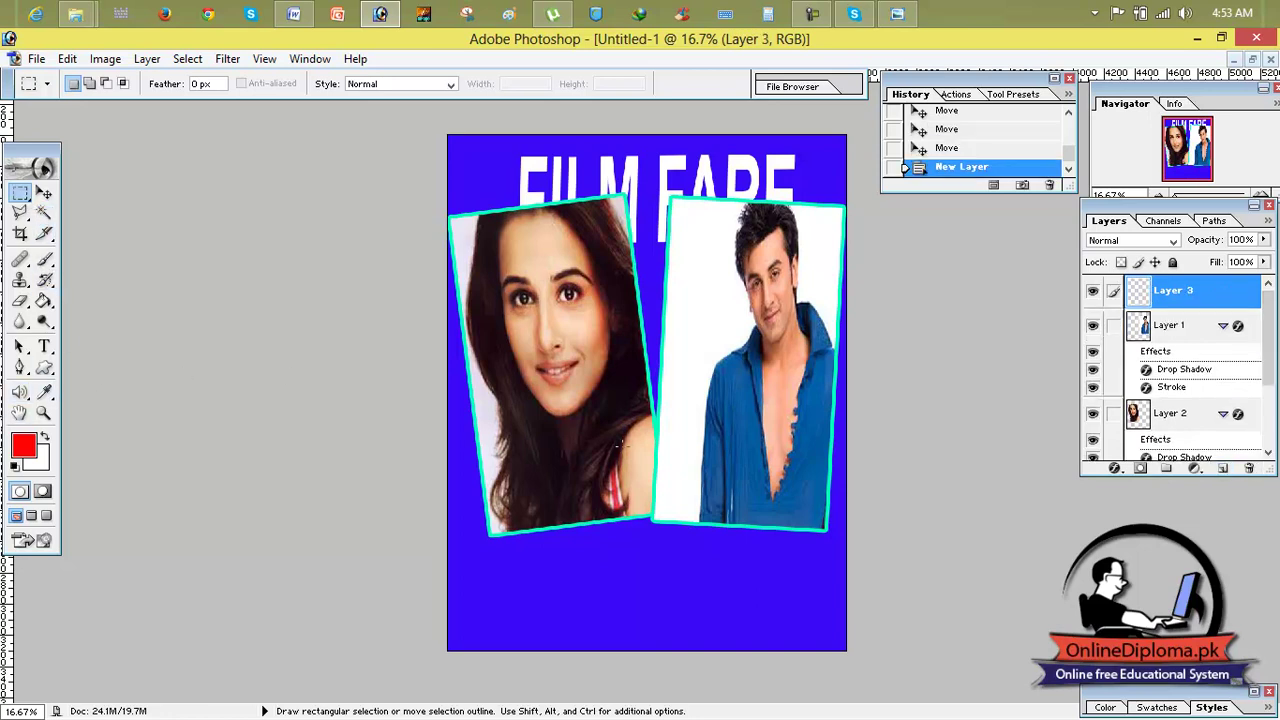
left_click_drag(709, 492, 637, 482)
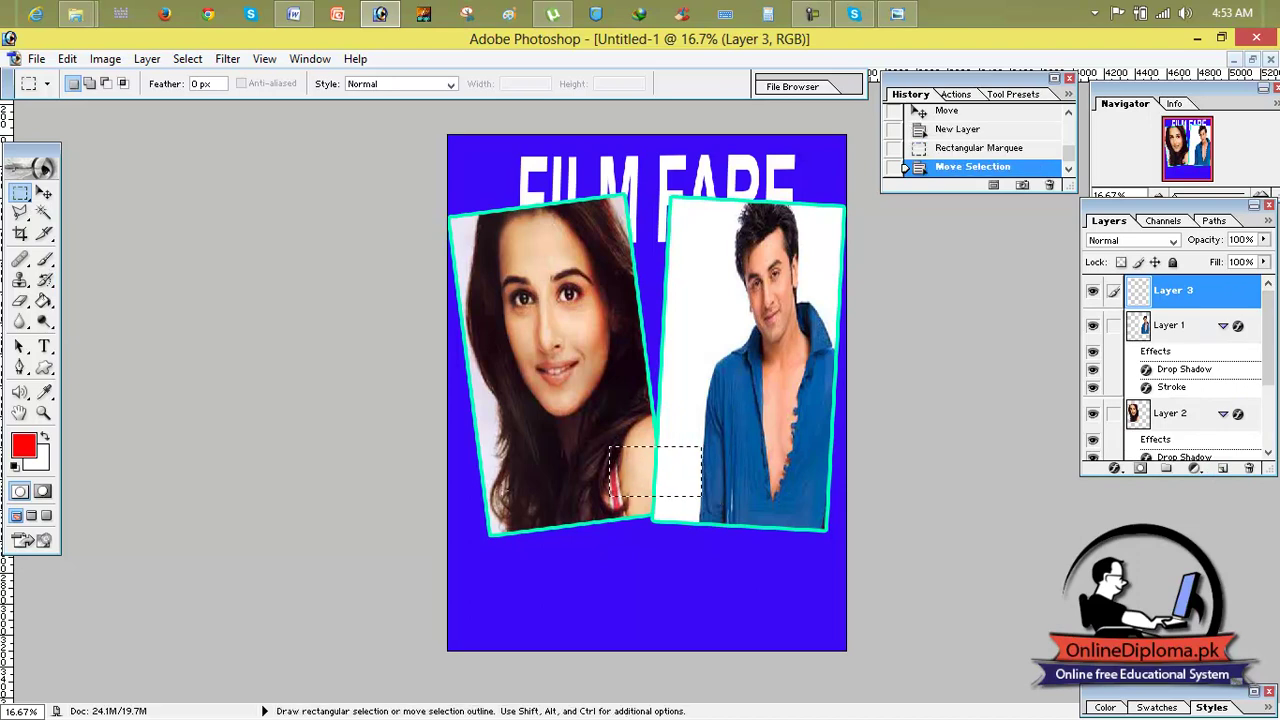
key("alt+BackSpace")
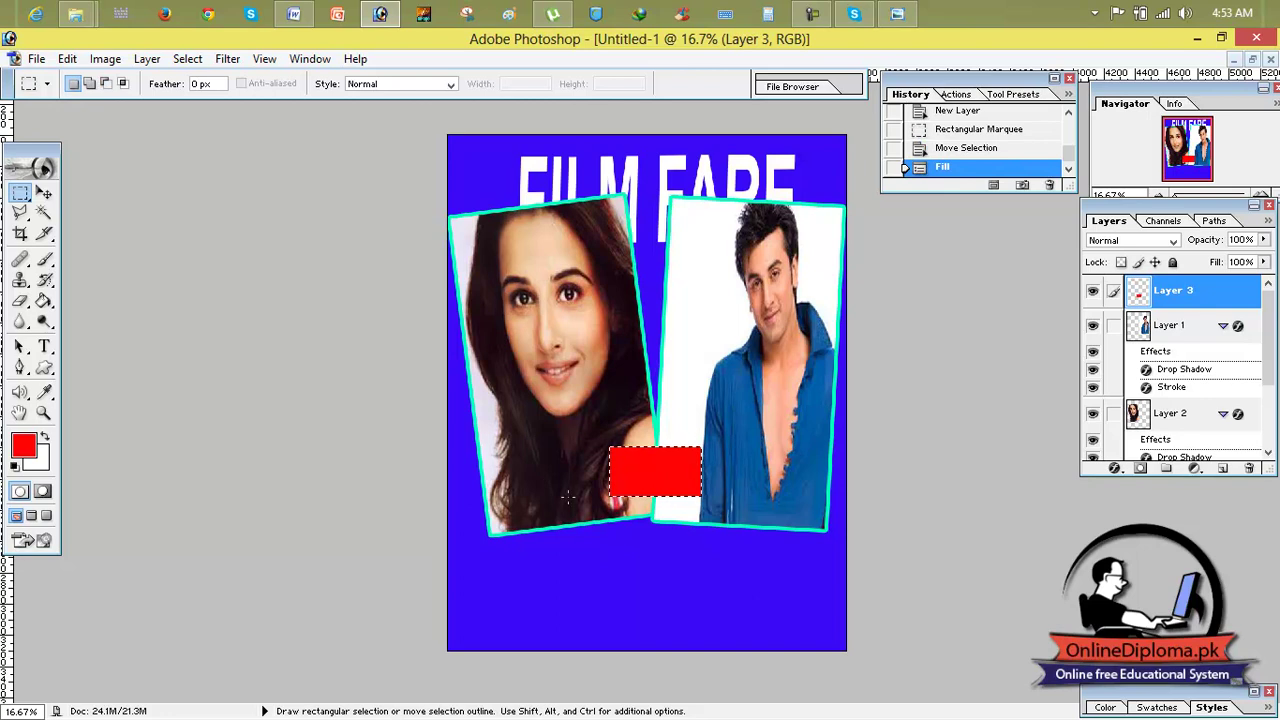
left_click(44, 192)
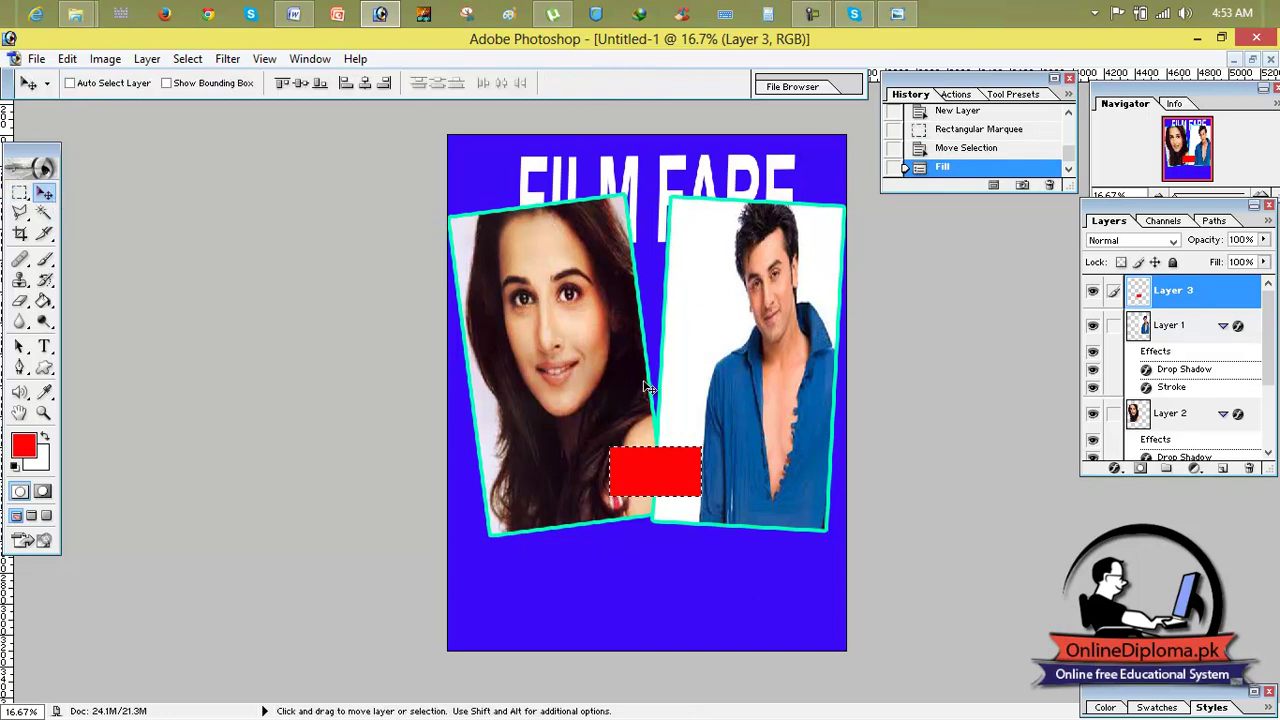
key("ctrl+d")
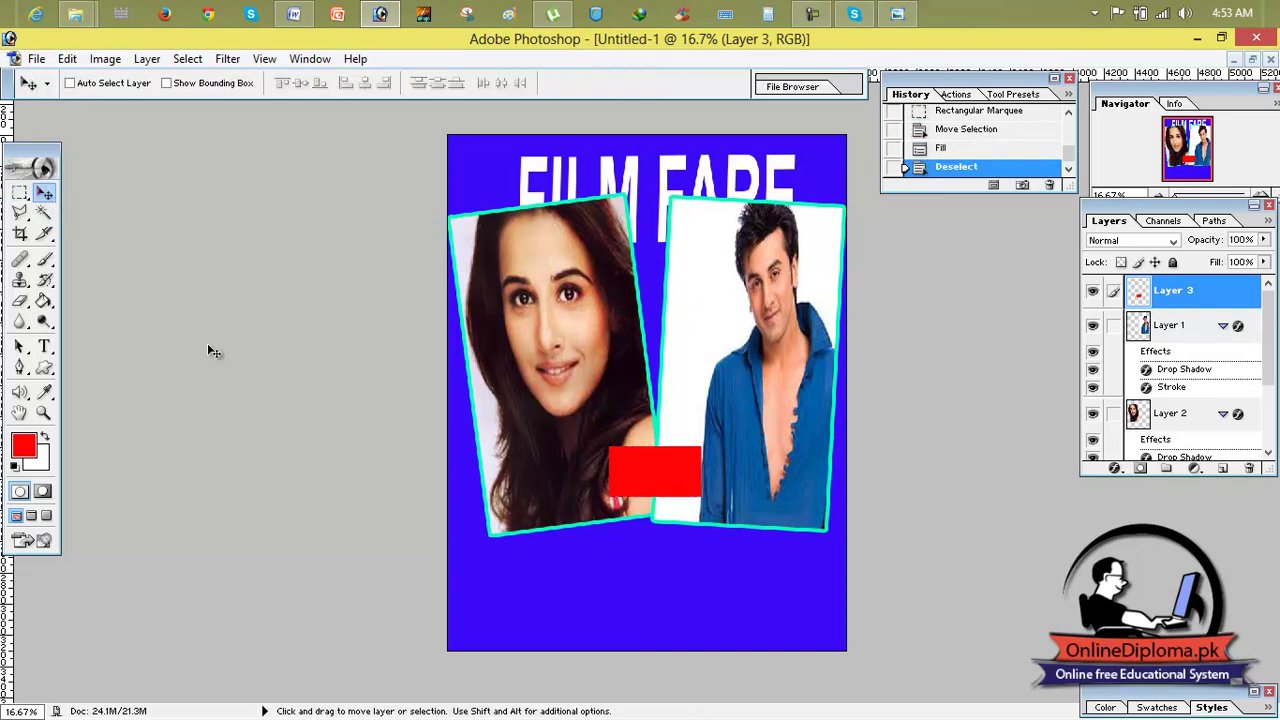
Add the white text P60 on the red rectangle
left_click(44, 345)
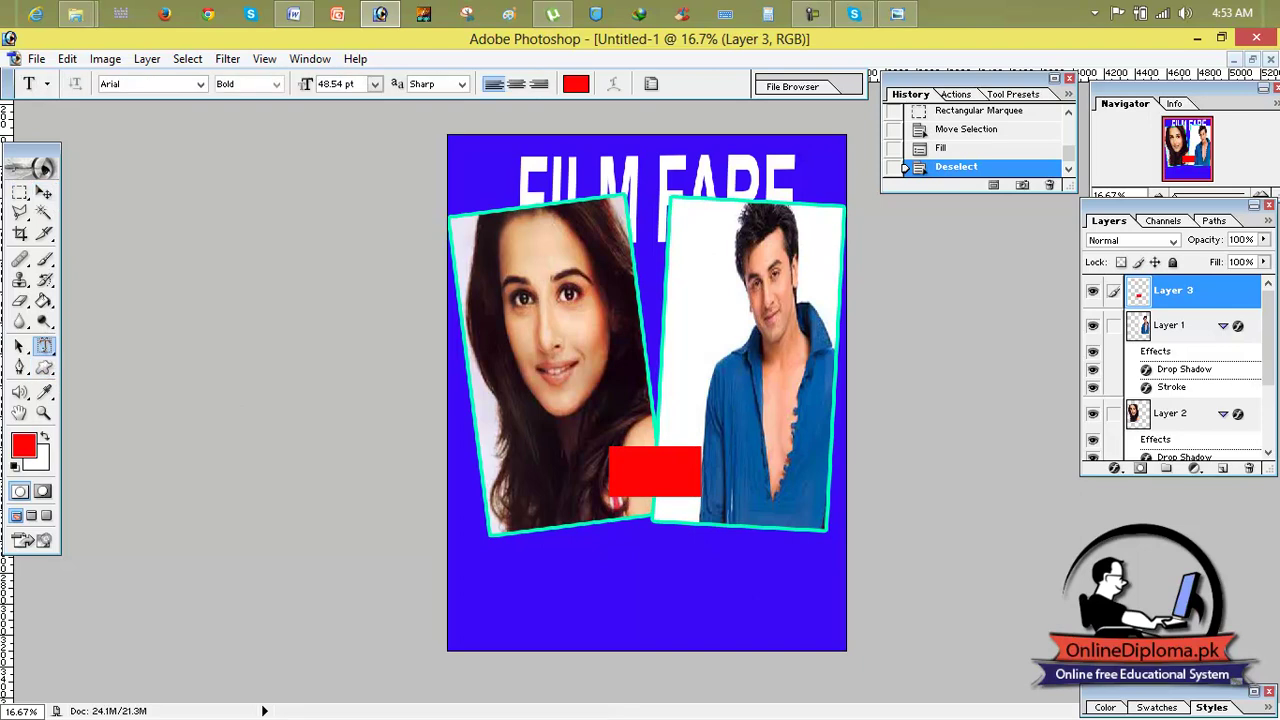
left_click(620, 476)
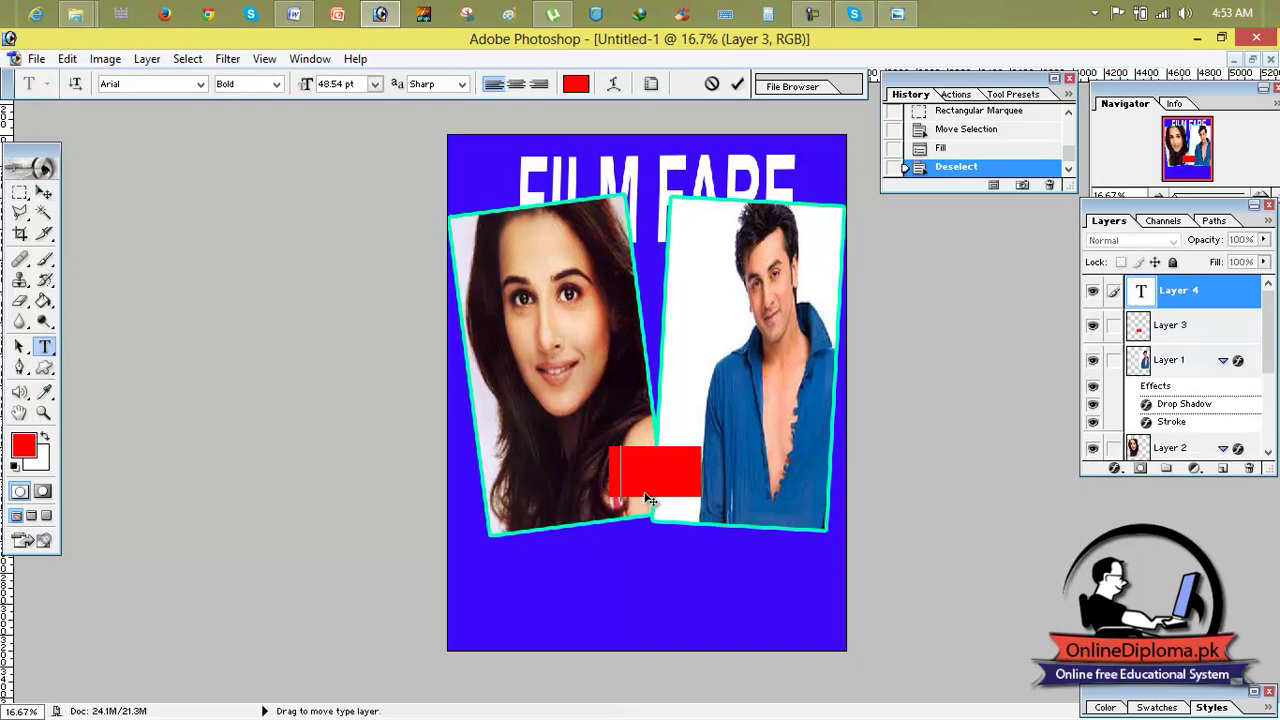
left_click(26, 446)
left_click(692, 246)
left_click(1096, 234)
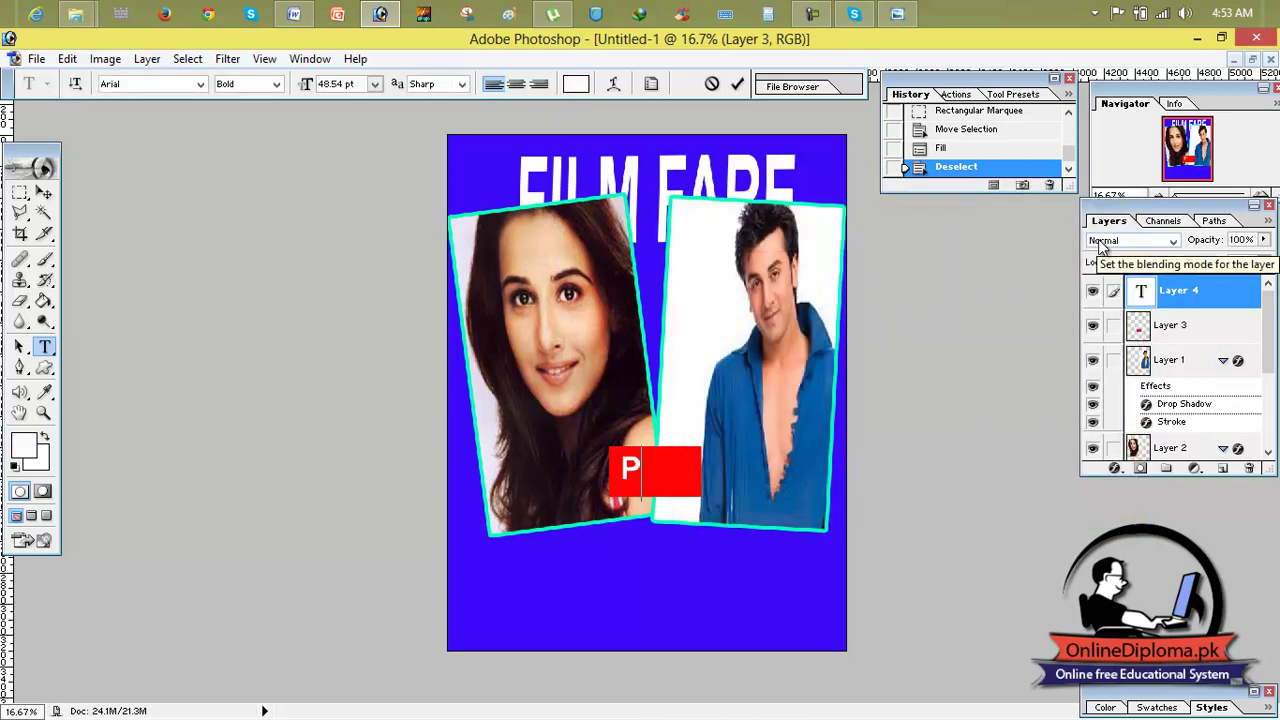
type("60")
Change the font of the P60 text to Comic Sans MS and commit the text
left_click_drag(680, 474, 535, 482)
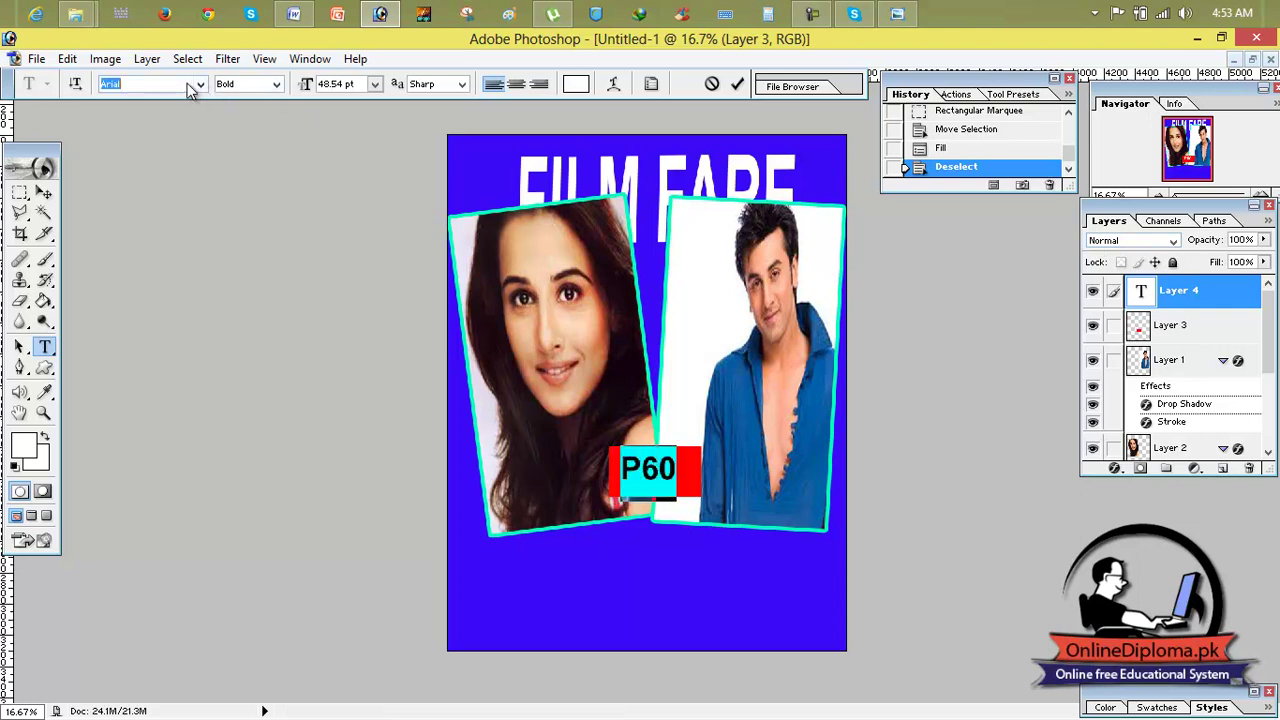
key("Down")
key("Down")
key("Down")
key("Down")
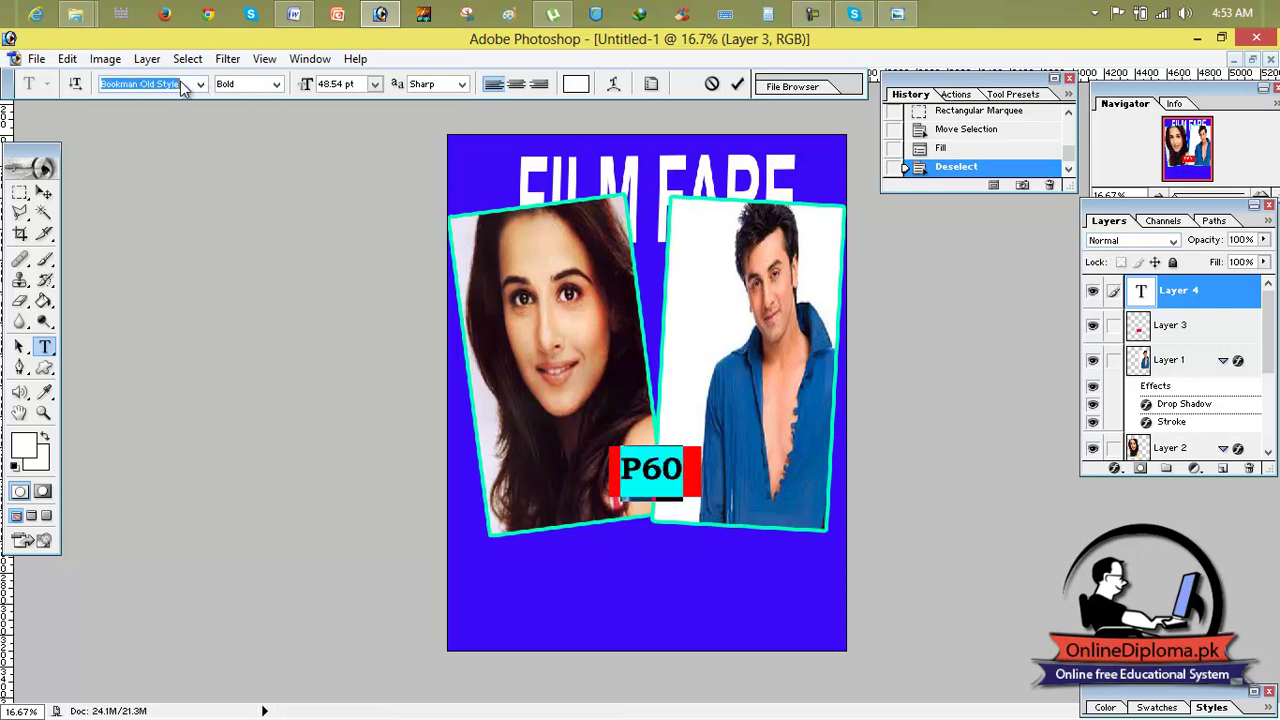
key("Down")
key("Down")
key("Down")
key("Down")
key("Down")
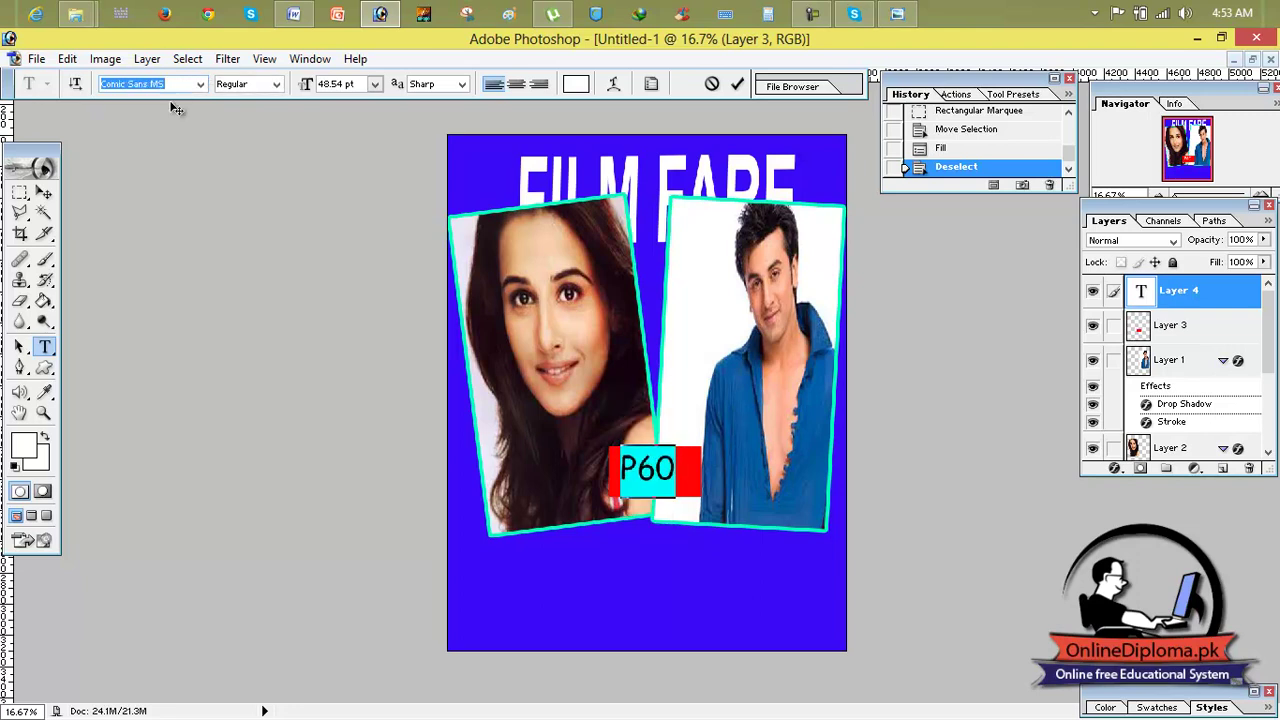
left_click(45, 194)
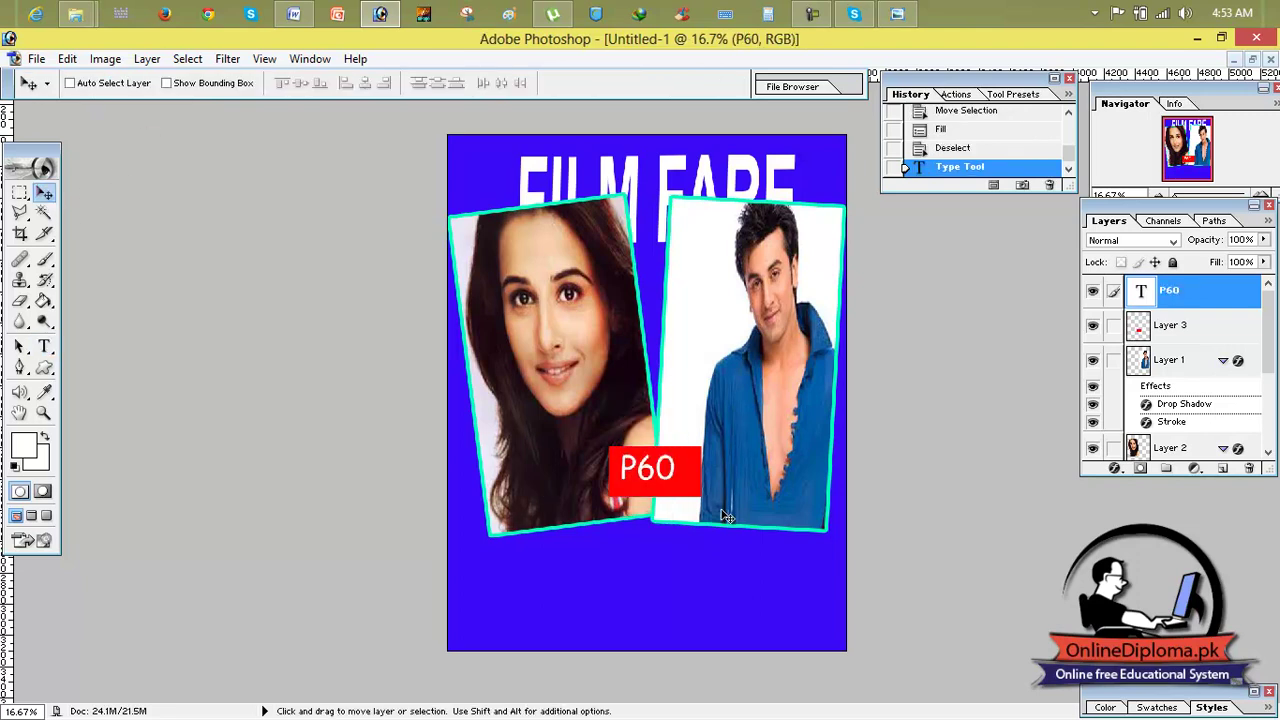
Consult the reference cover in Windows Photo Viewer, mark out a full-width strip below the photos, and set the foreground colour to F00E0E
left_click(897, 15)
left_click_drag(504, 518, 524, 384)
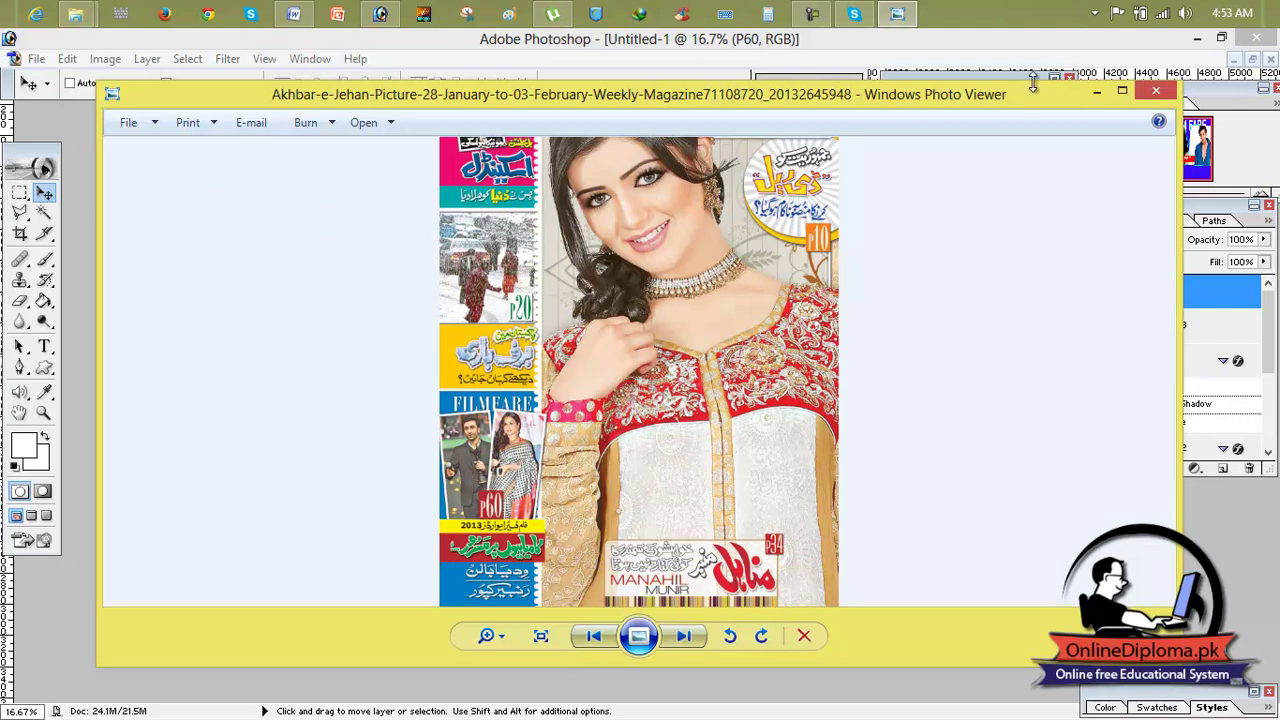
left_click(1090, 91)
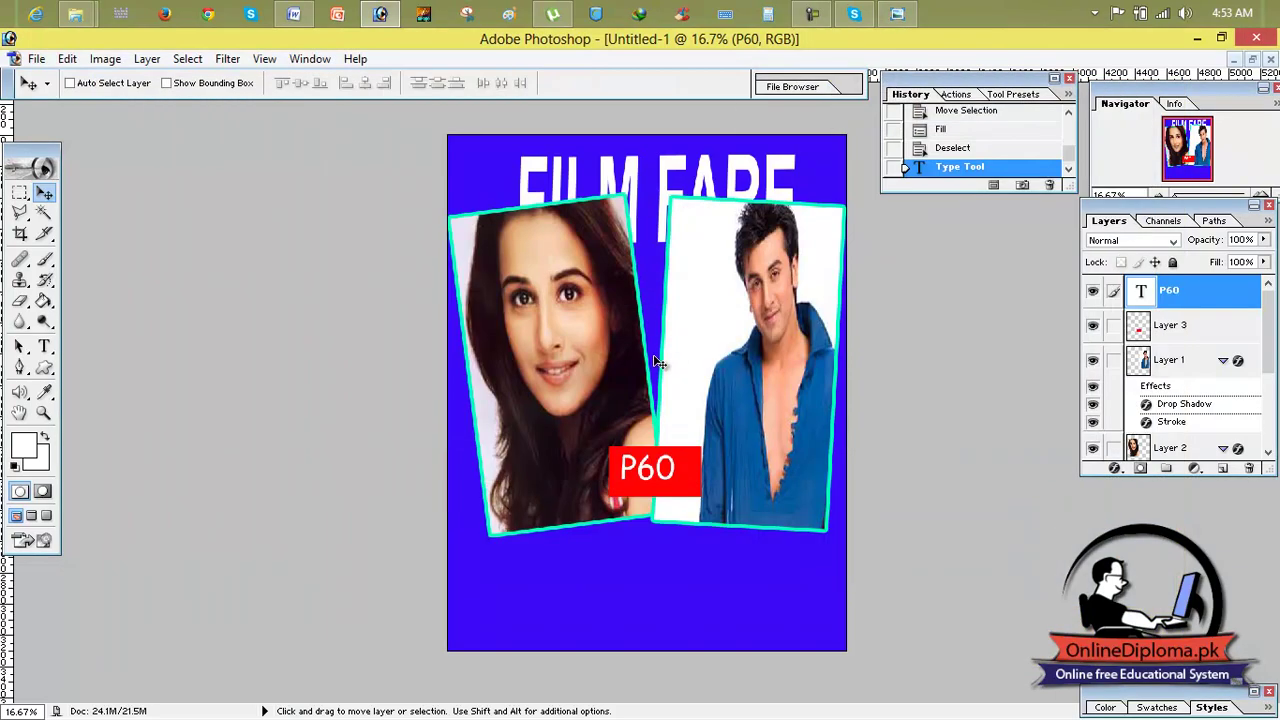
left_click(20, 195)
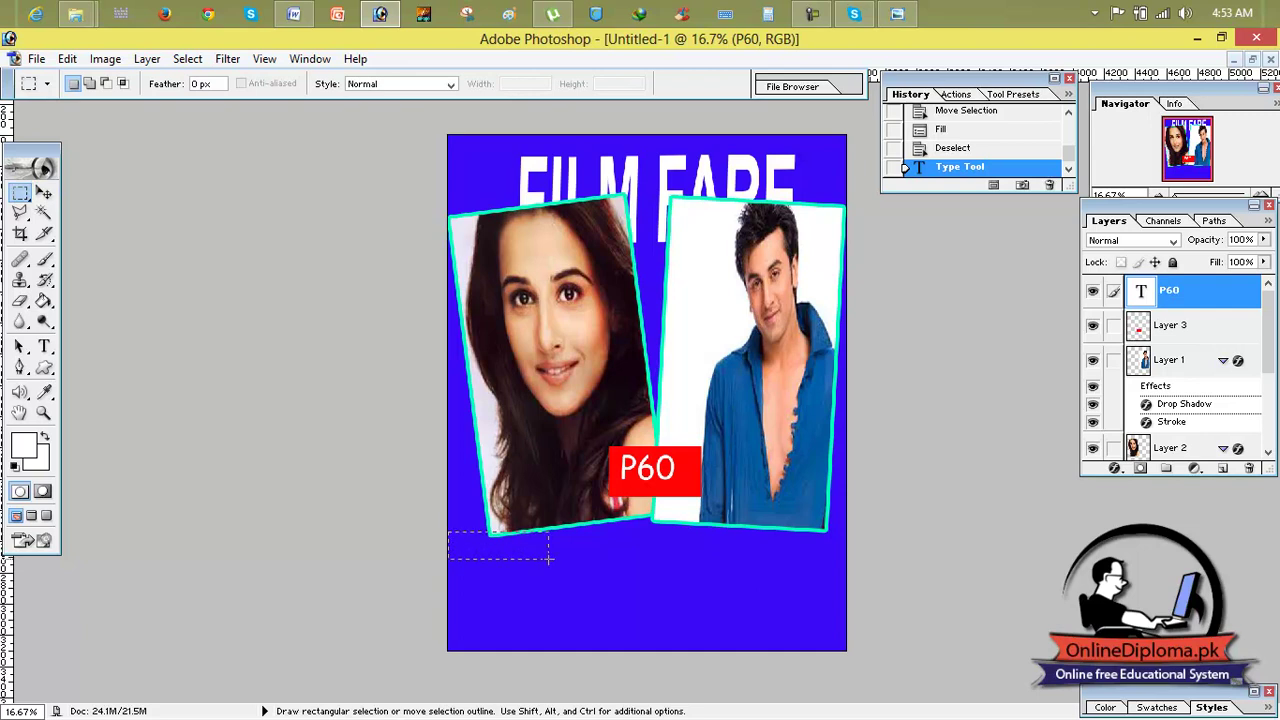
left_click_drag(789, 590, 846, 587)
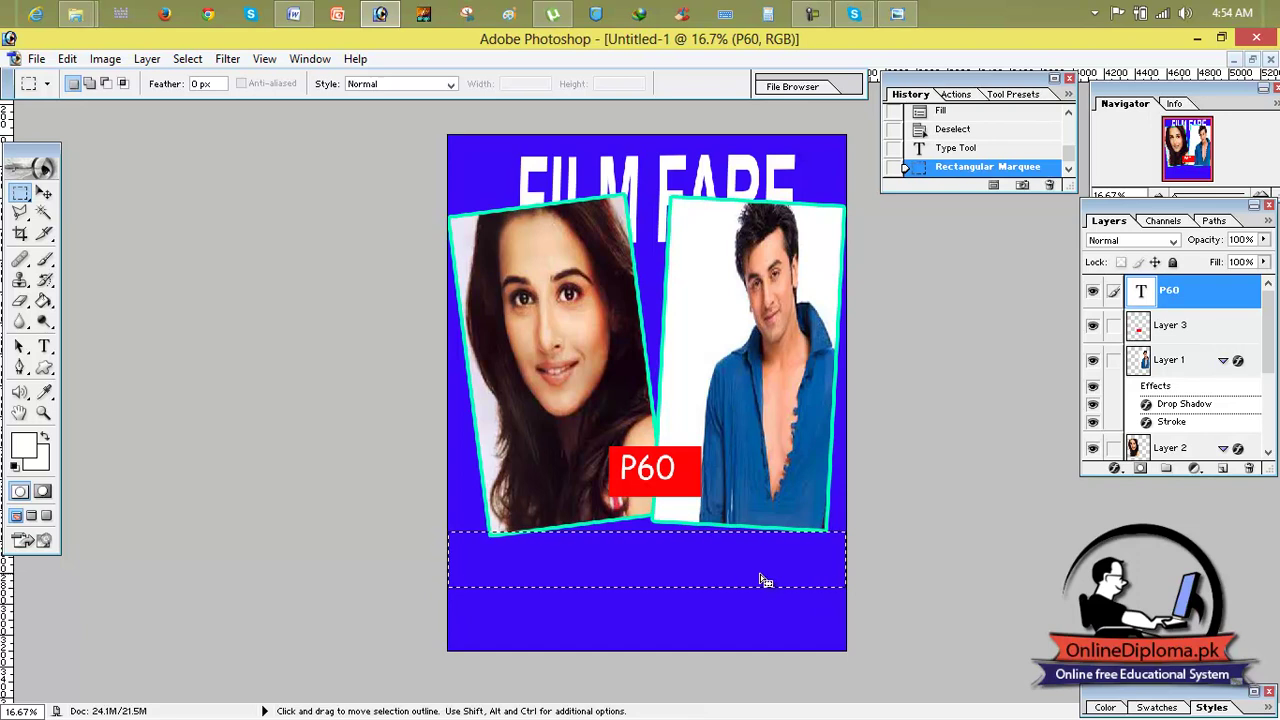
left_click(23, 445)
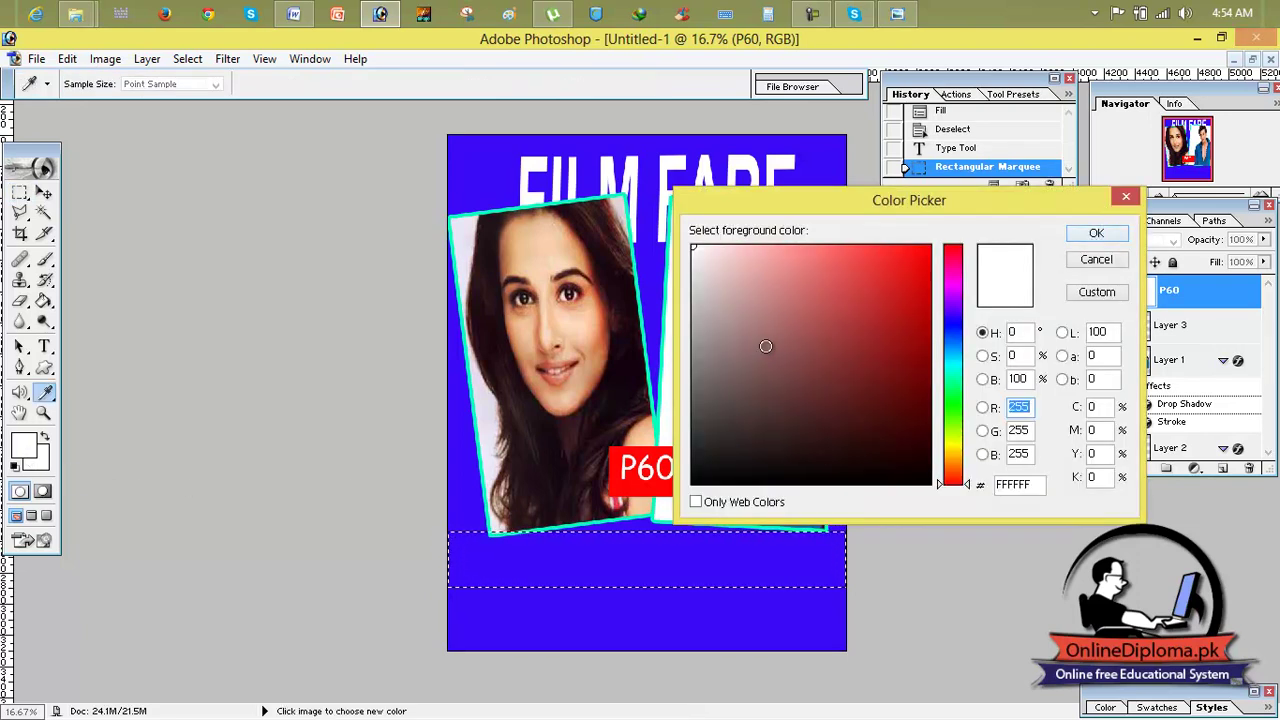
left_click(916, 259)
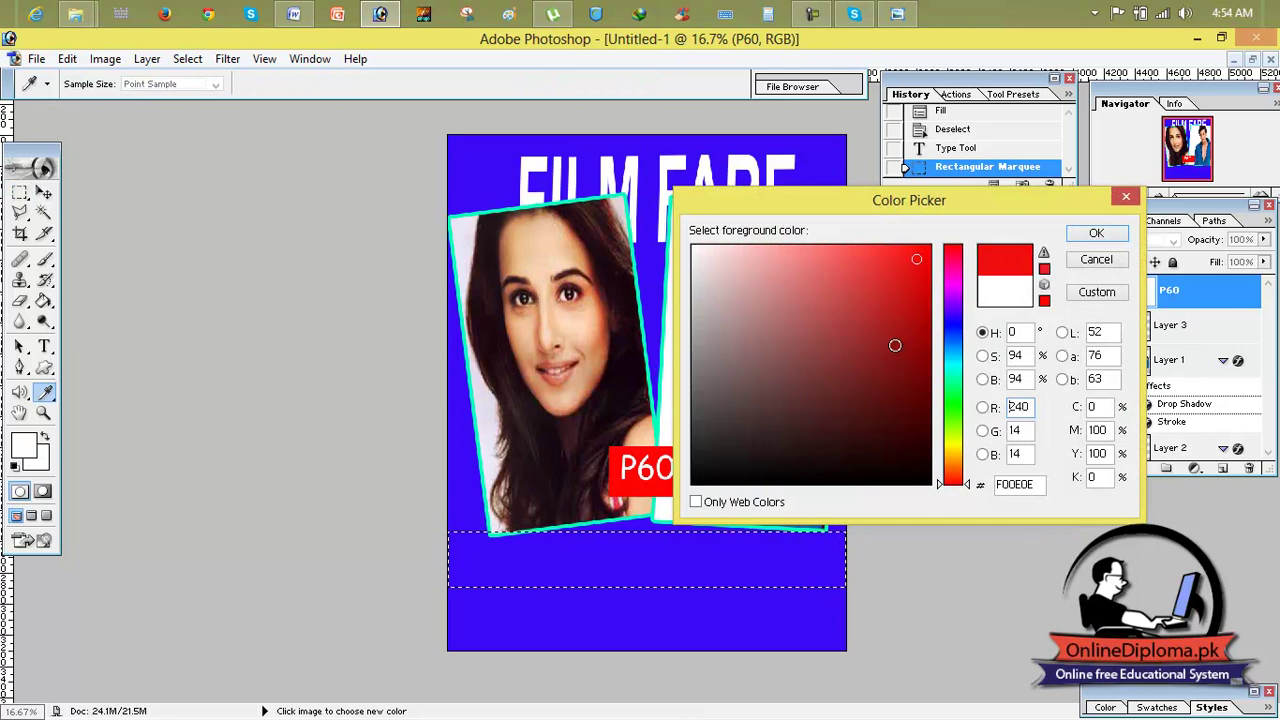
left_click(1096, 233)
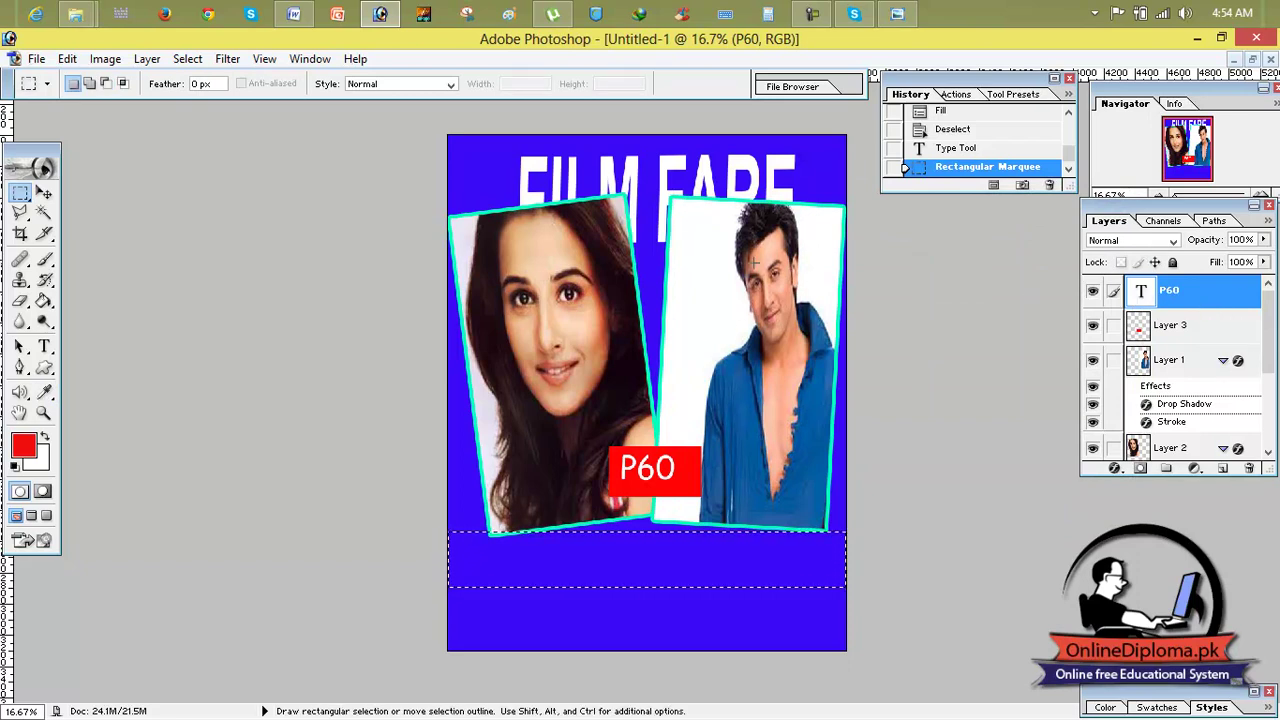
key("ctrl+d")
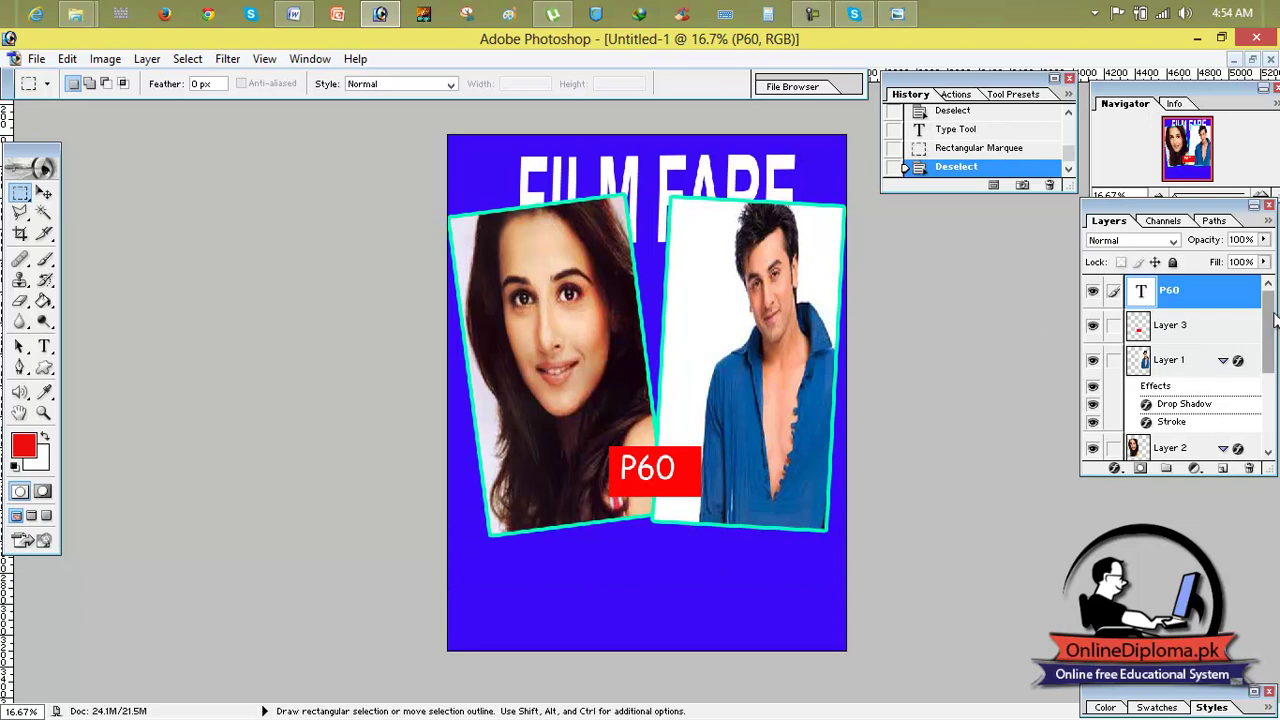
left_click_drag(1271, 304, 1270, 300)
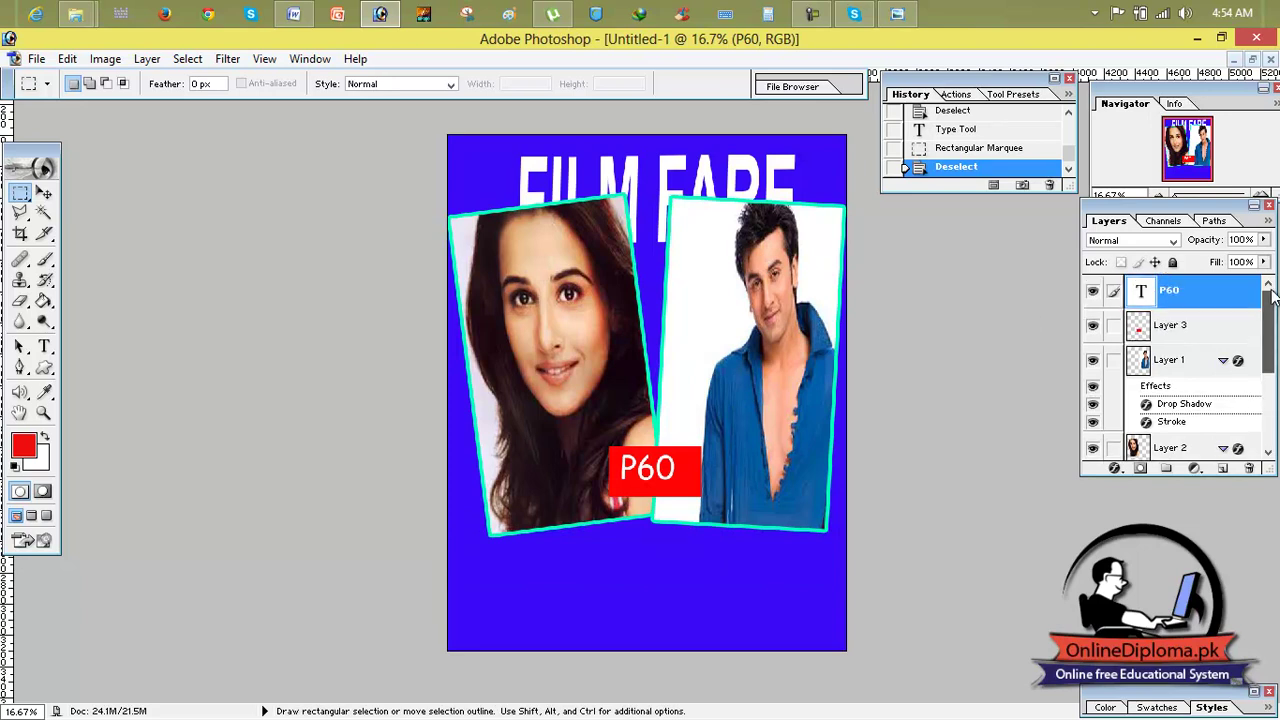
left_click(1249, 469)
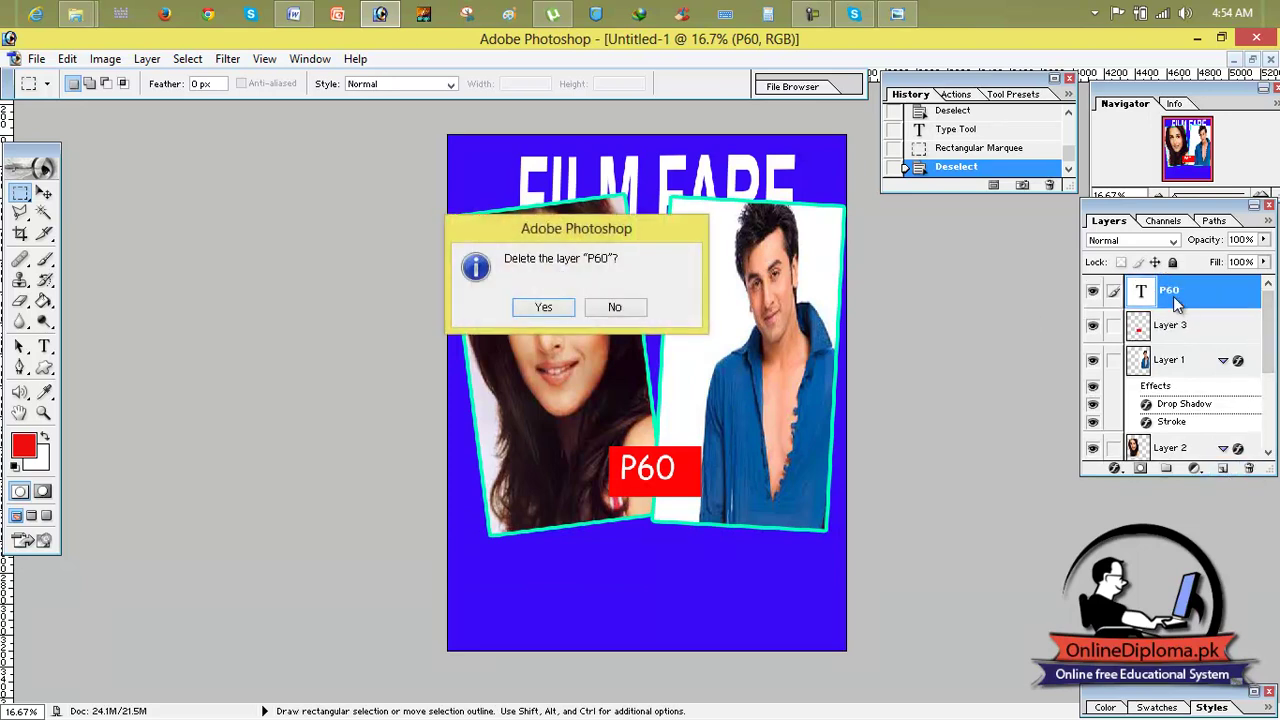
left_click(544, 308)
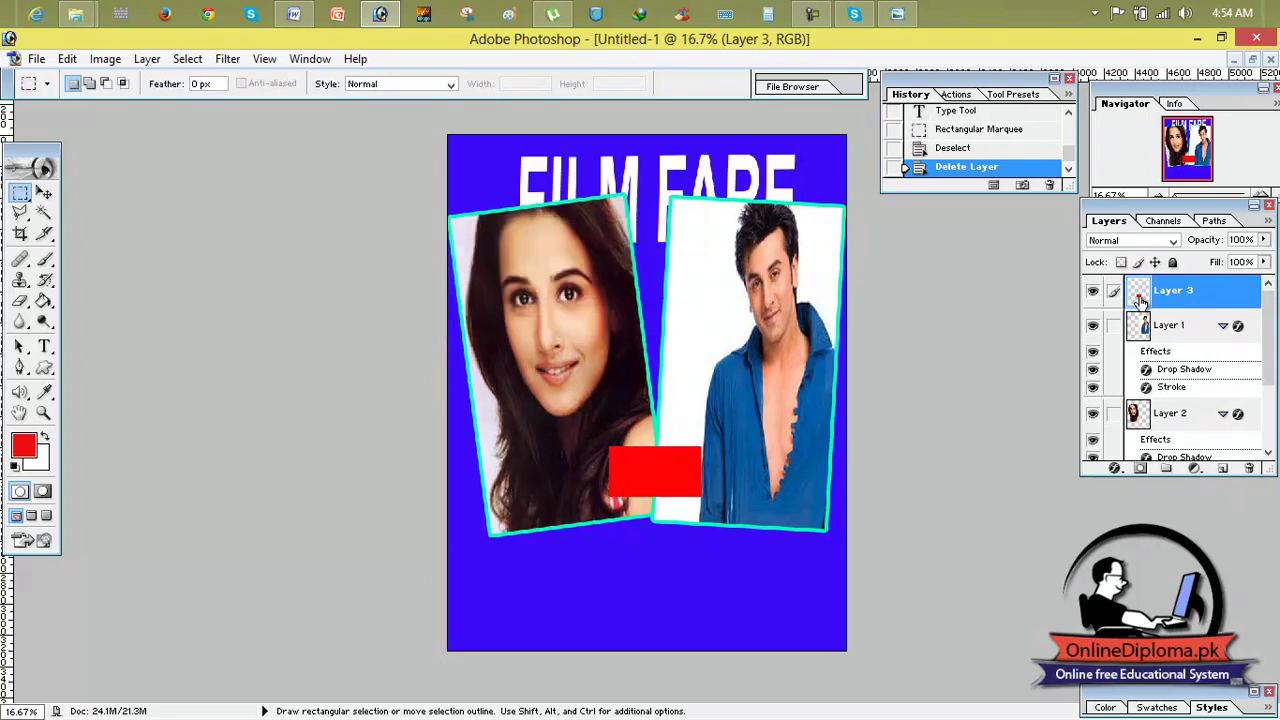
left_click(1160, 325)
left_click(1155, 300)
key("ctrl+z")
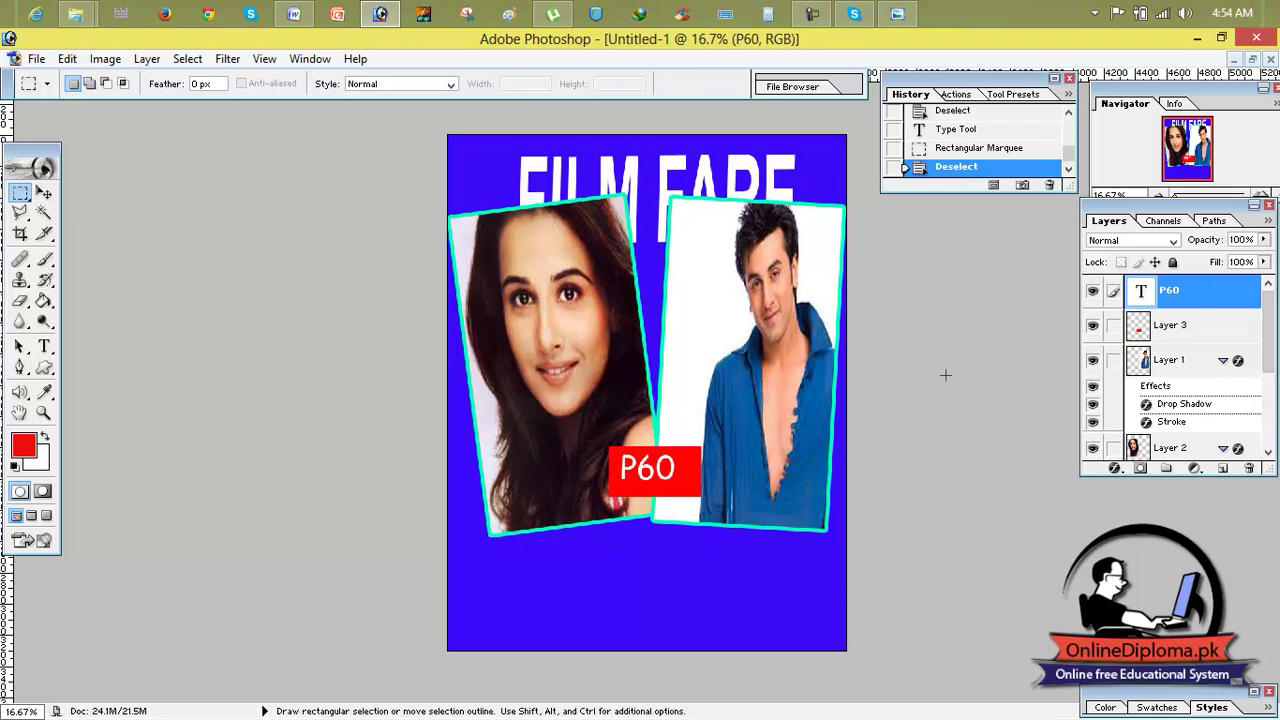
Add a new layer above the P60 text layer
mouse_move(1269, 354)
left_mouse_down()
mouse_move(1264, 446)
mouse_move(1268, 340)
left_mouse_up()
left_click(1183, 330)
left_click(1168, 295)
left_click(1222, 469)
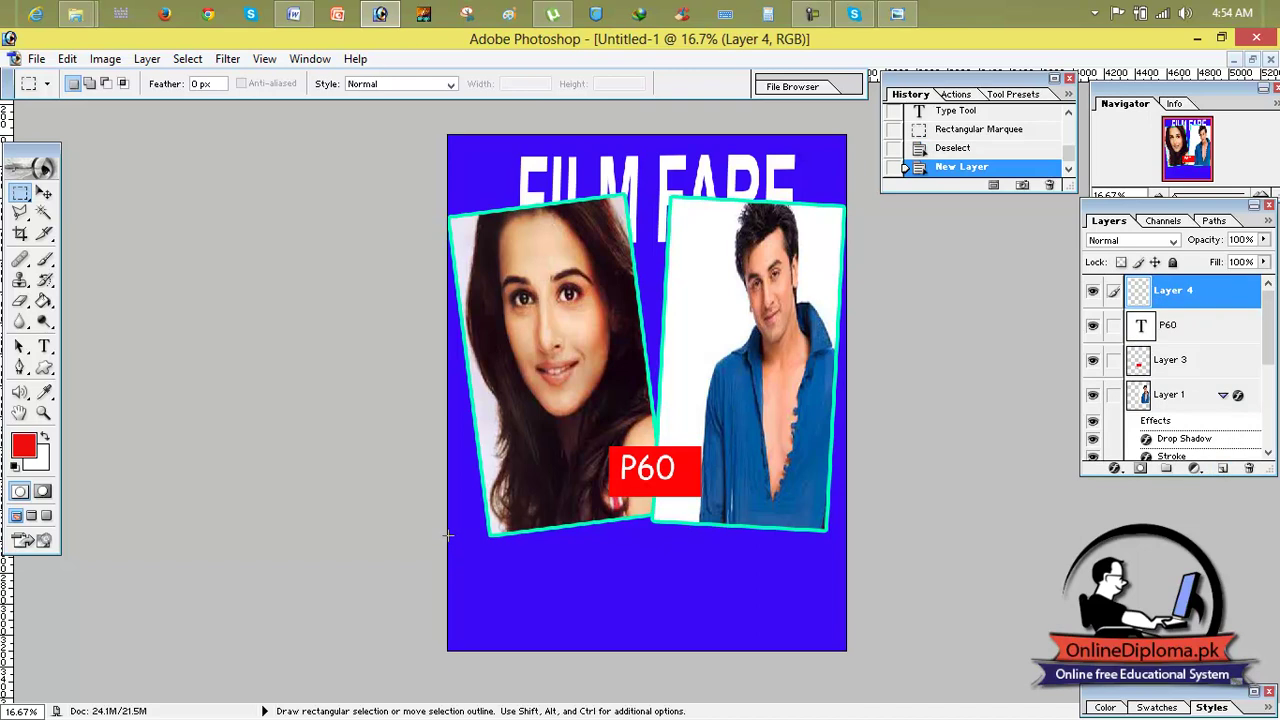
mouse_move(585, 550)
left_mouse_down()
mouse_move(795, 612)
mouse_move(852, 599)
left_mouse_up()
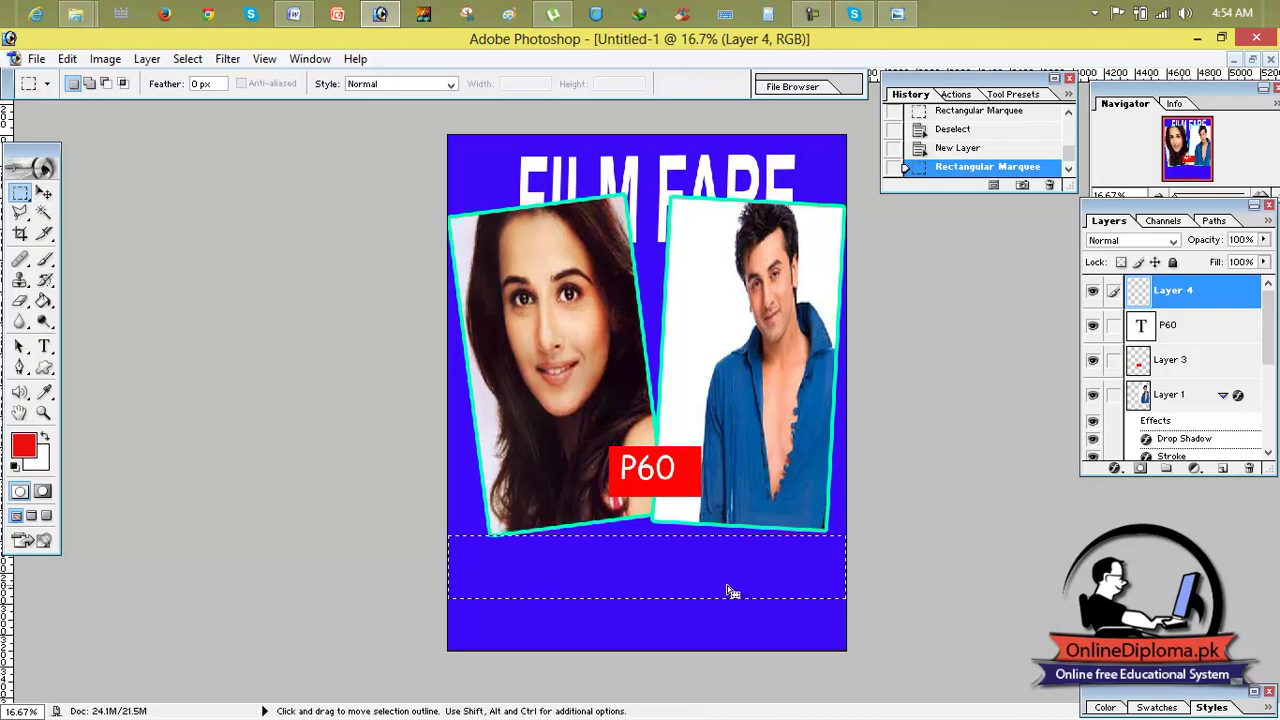
left_click_drag(713, 583, 709, 568)
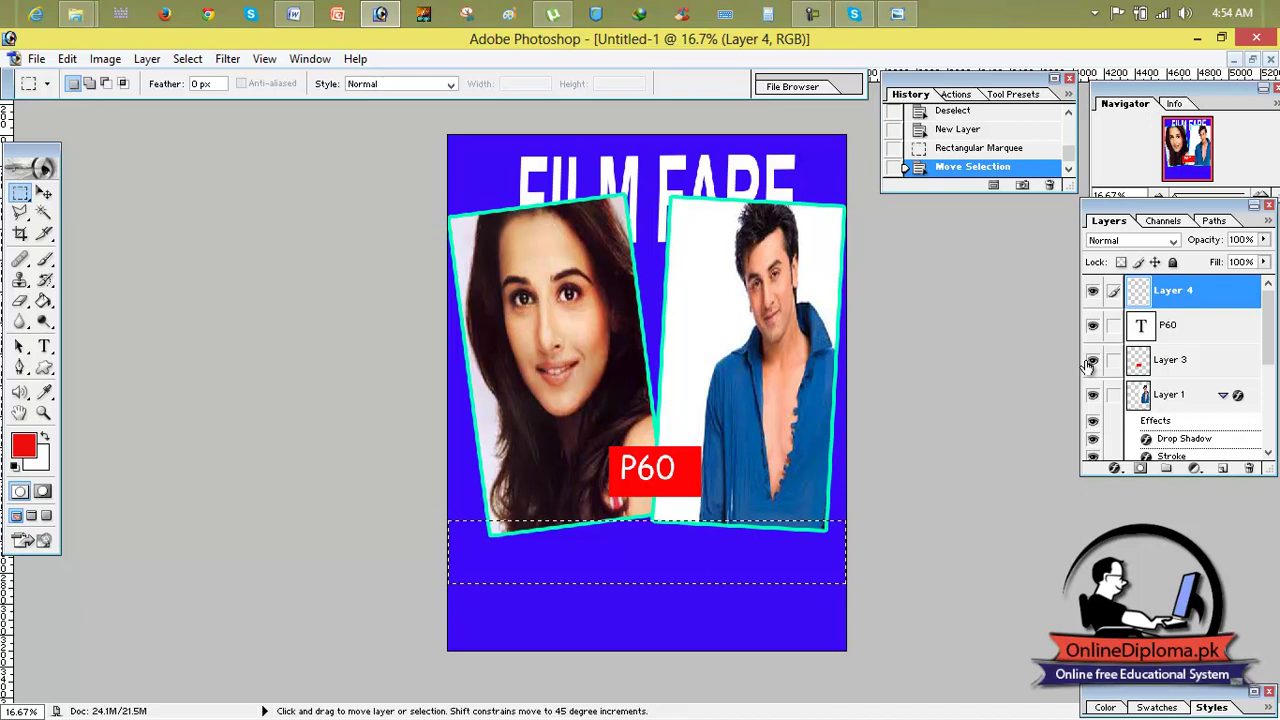
key("ctrl+d")
Add a new layer directly above the Background and fill a full-width strip behind the photos' lower edges with red F00E0E
scroll(1180, 450, "down", 3)
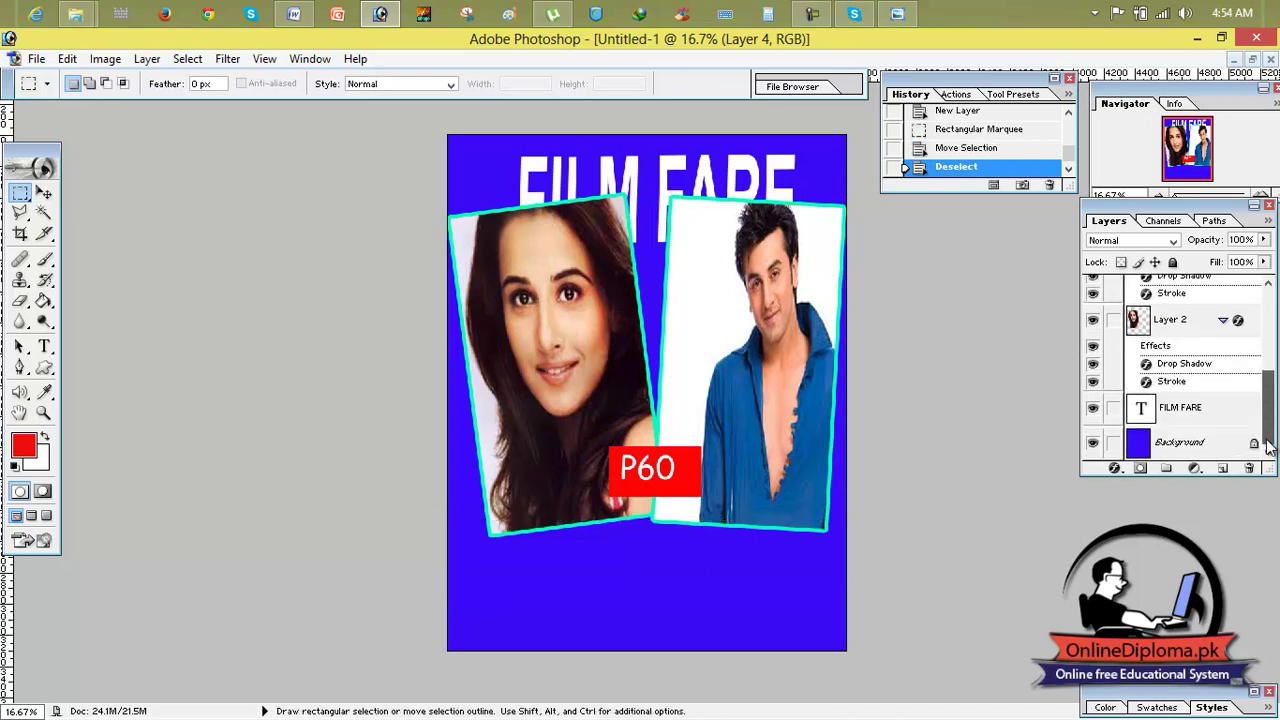
left_click(1180, 450)
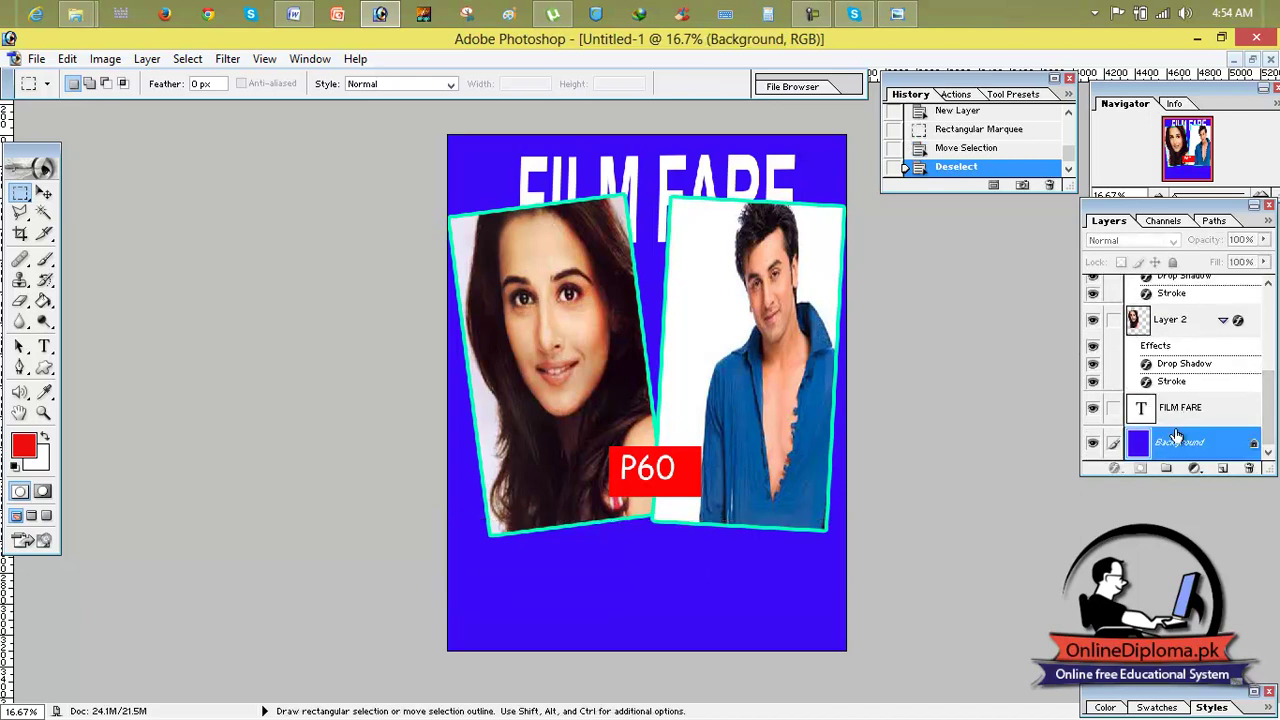
left_click(1222, 468)
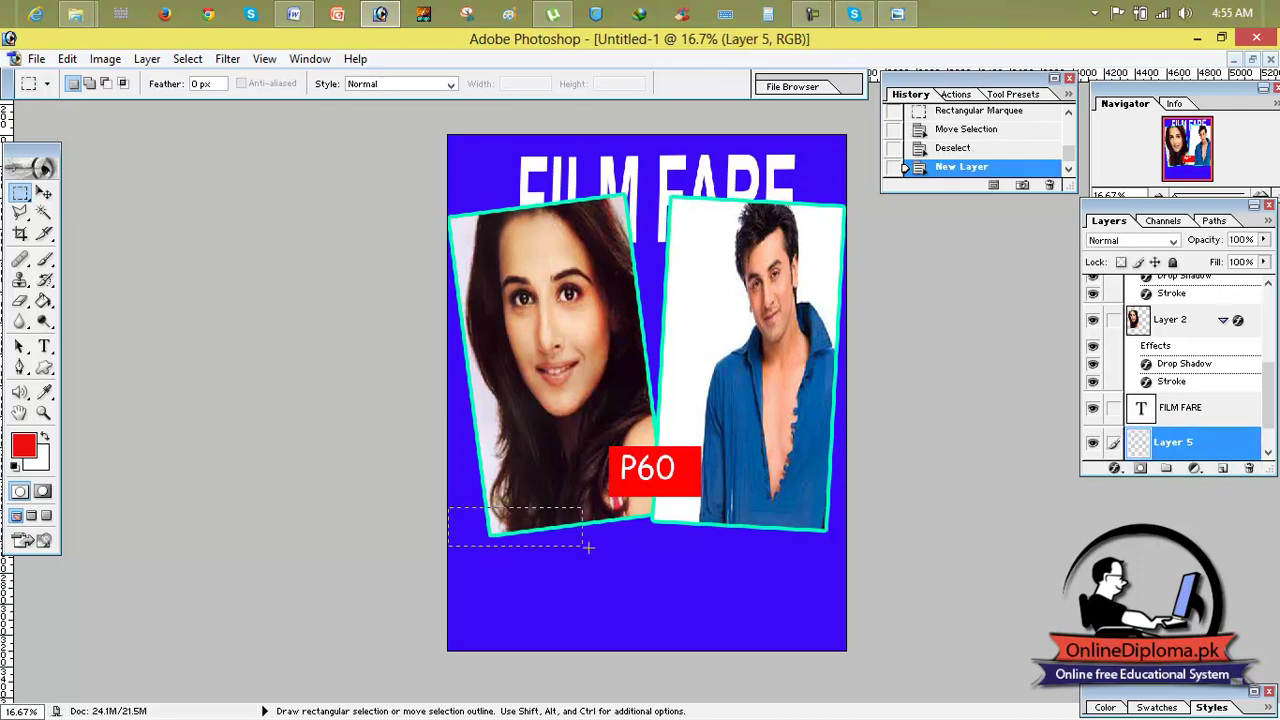
left_click_drag(848, 601, 847, 600)
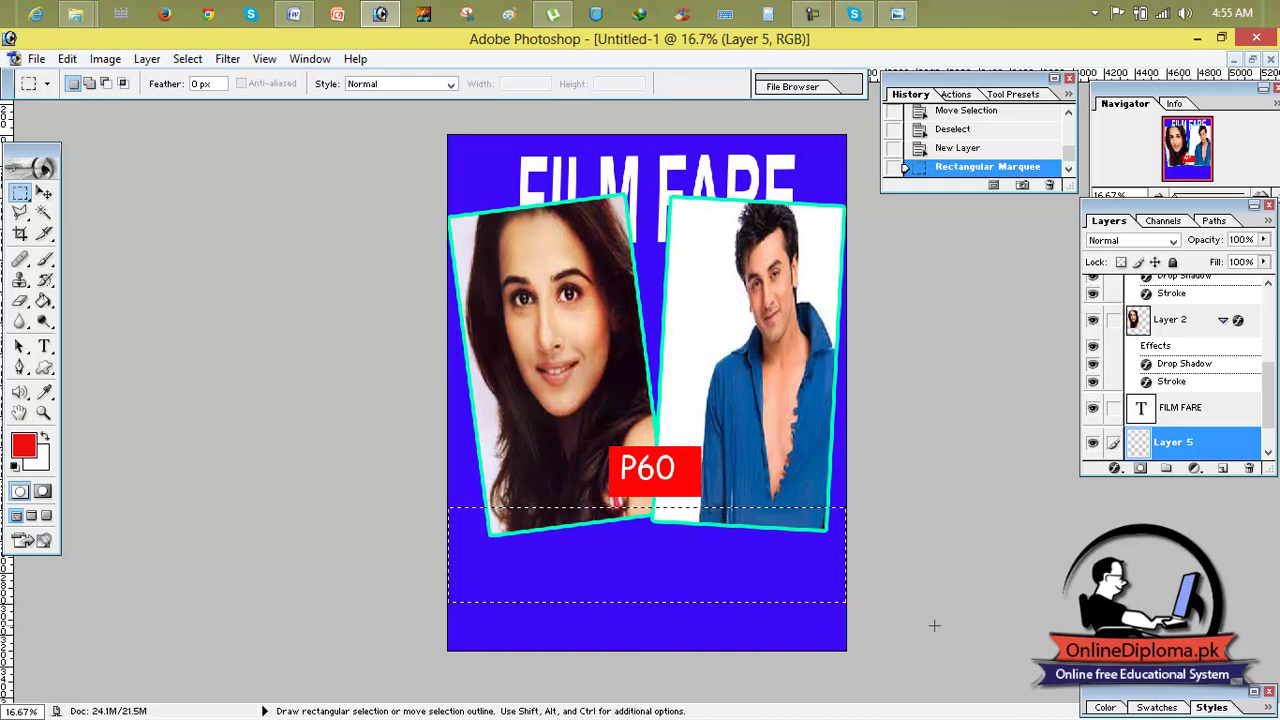
left_click(20, 450)
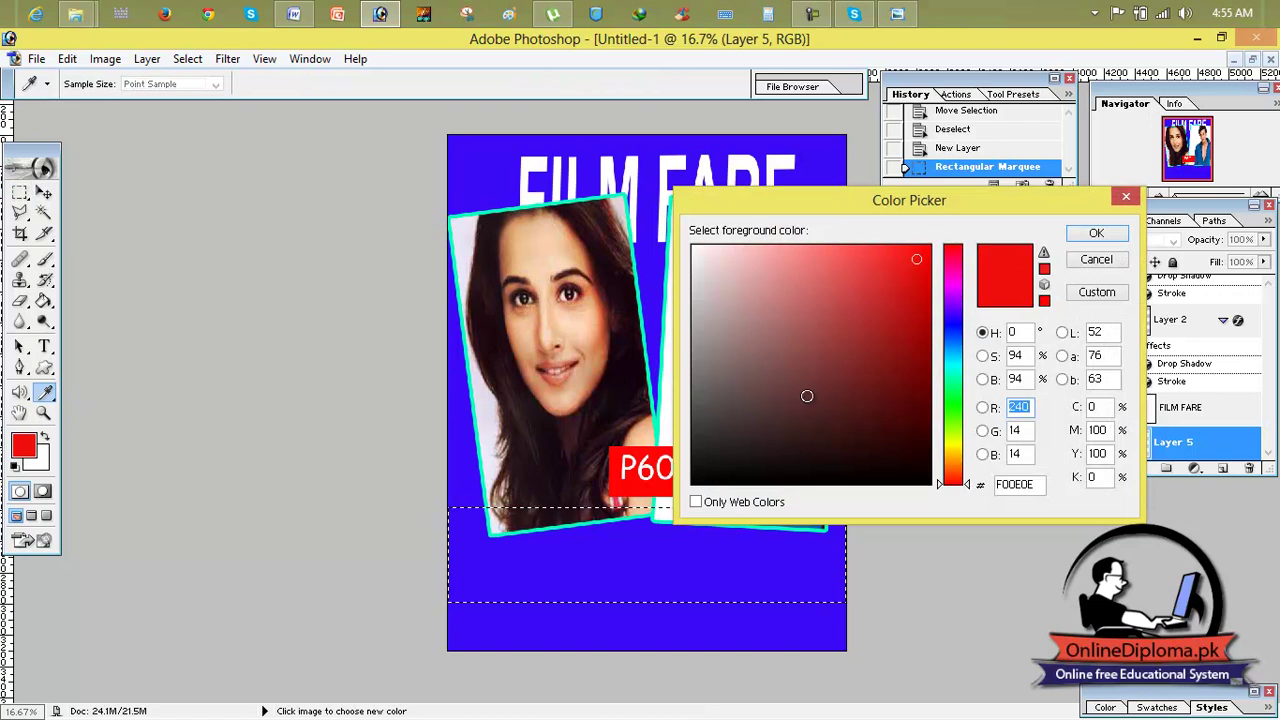
left_click(1088, 236)
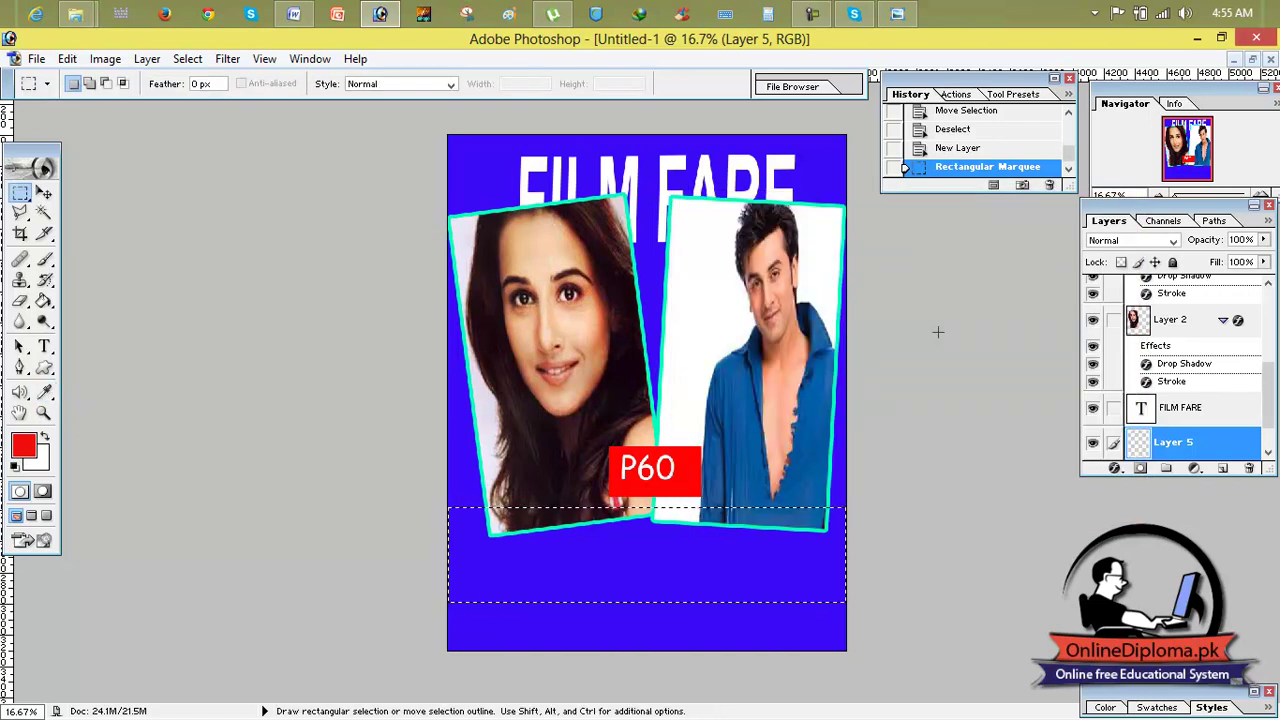
key("alt+BackSpace")
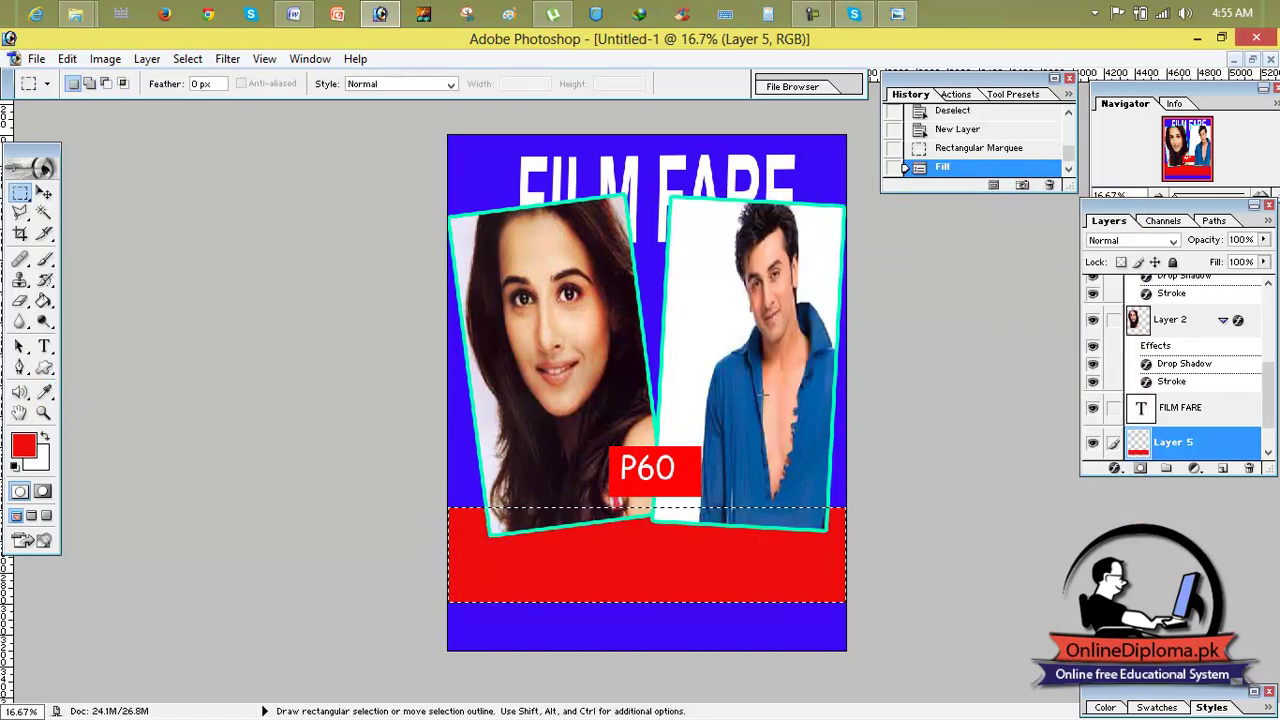
left_click_drag(776, 561, 775, 553)
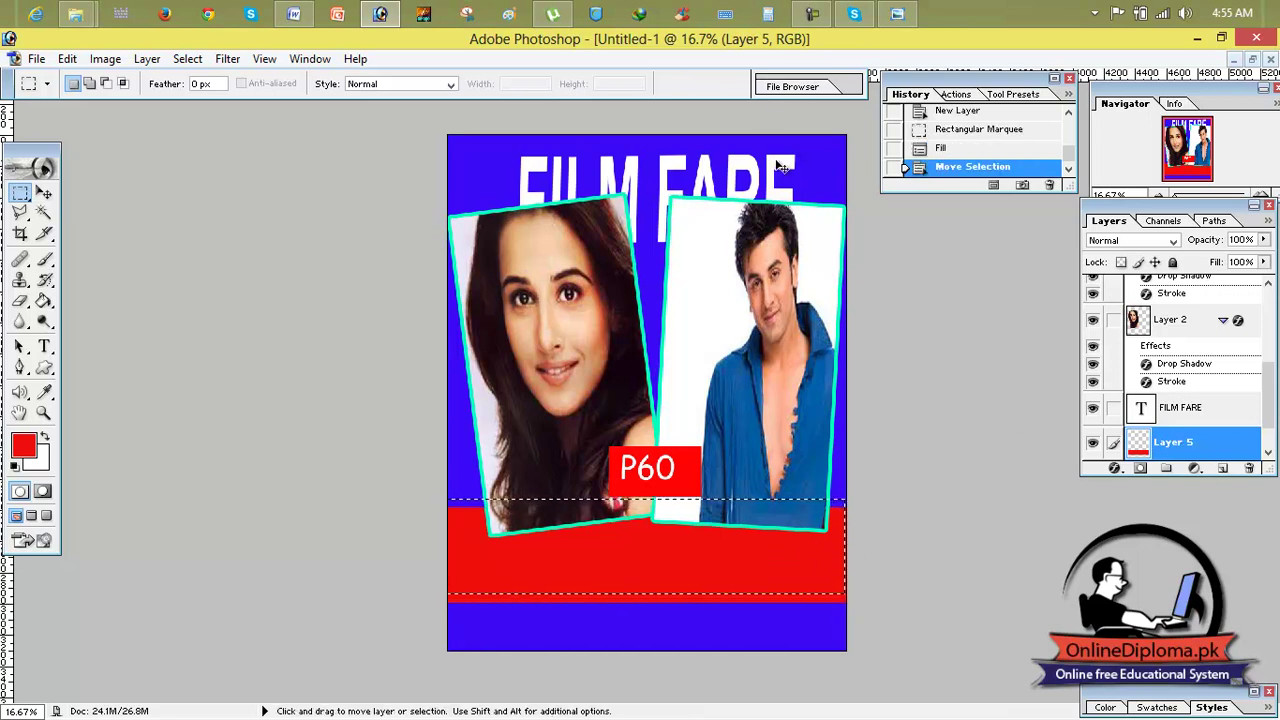
key("ctrl+d")
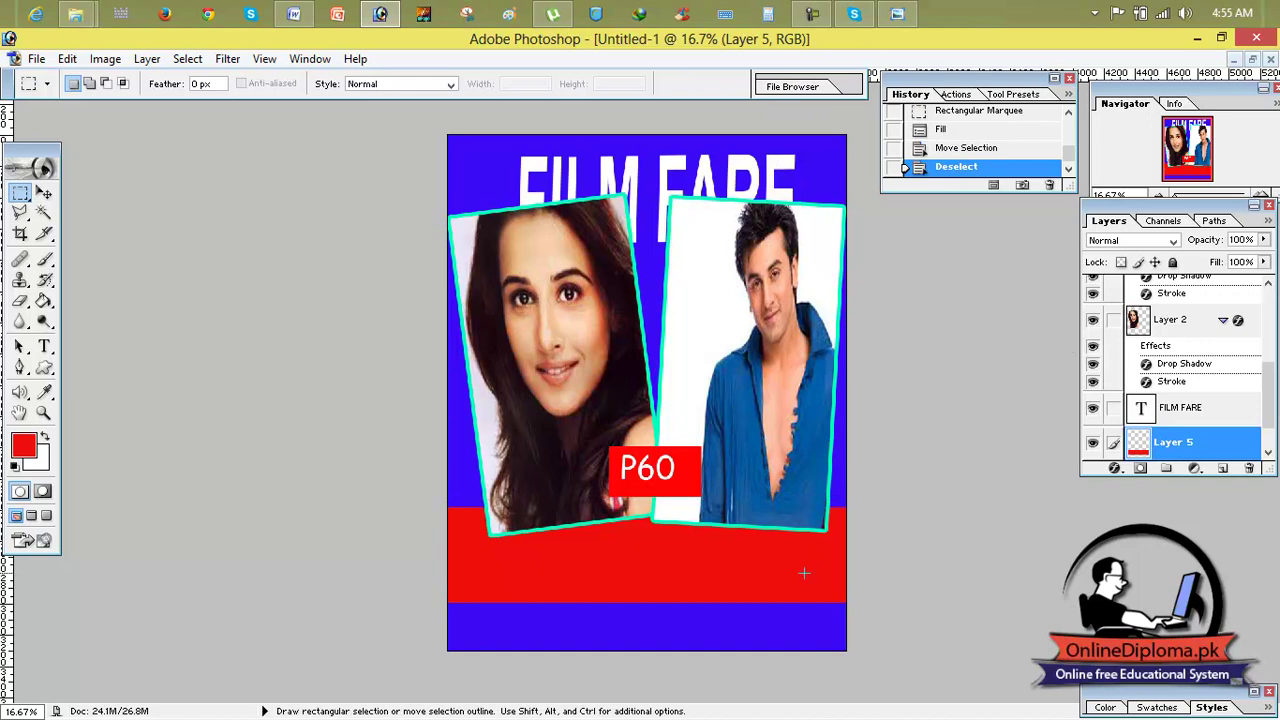
Stretch the red strip to 107.8% width and 136.3% height, extending it upward behind the photos, and nudge it slightly up
key("v")
mouse_move(636, 563)
left_mouse_down()
mouse_move(638, 545)
mouse_move(634, 561)
left_mouse_up()
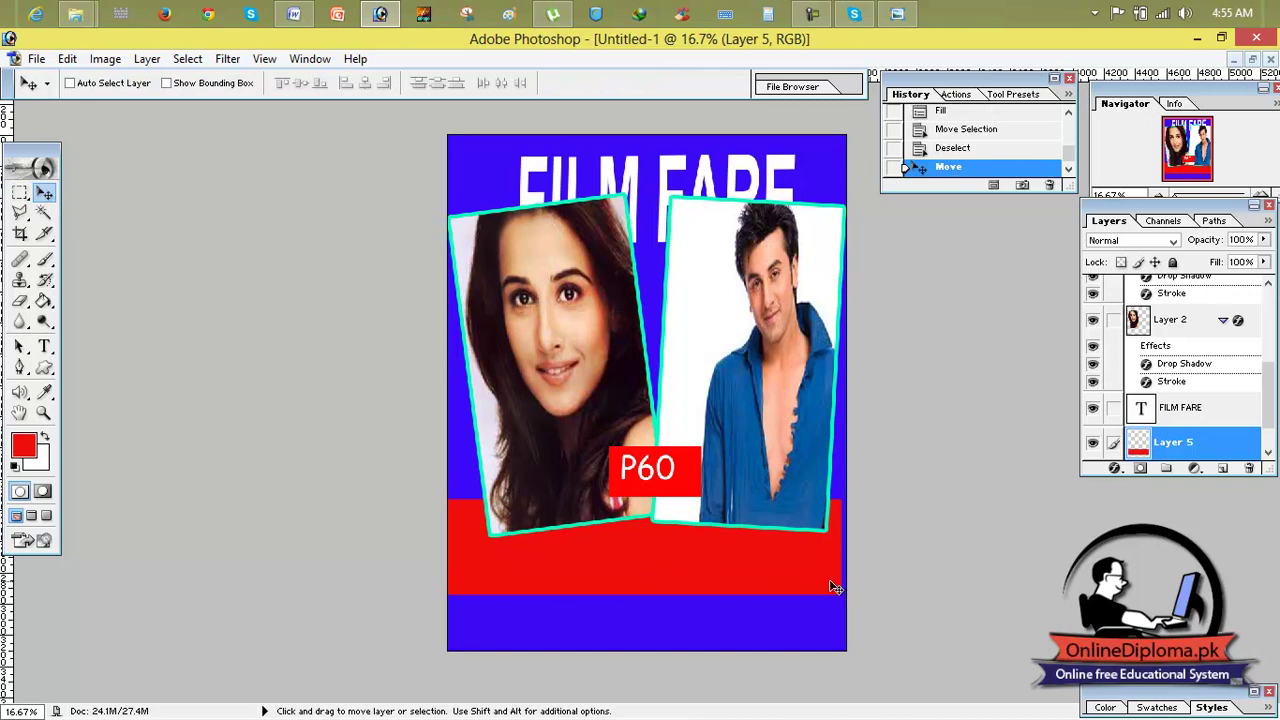
key("ctrl+t")
left_click_drag(843, 547, 872, 547)
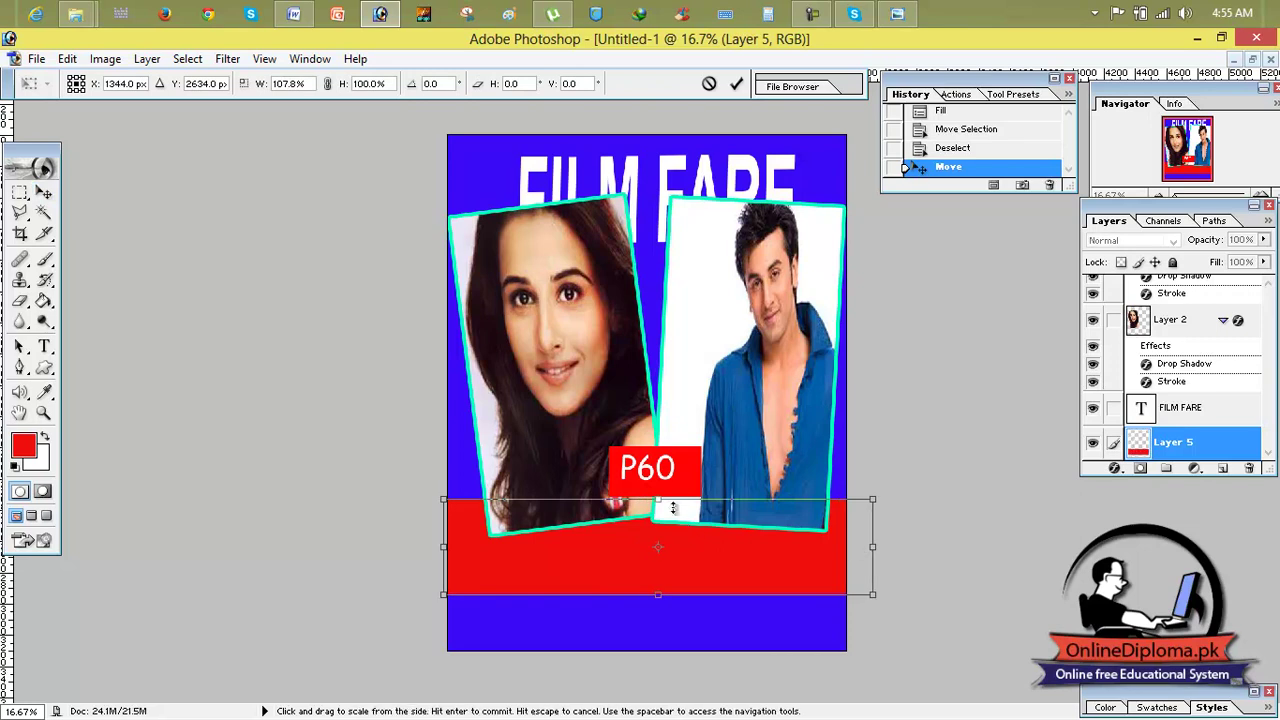
left_click_drag(657, 498, 657, 464)
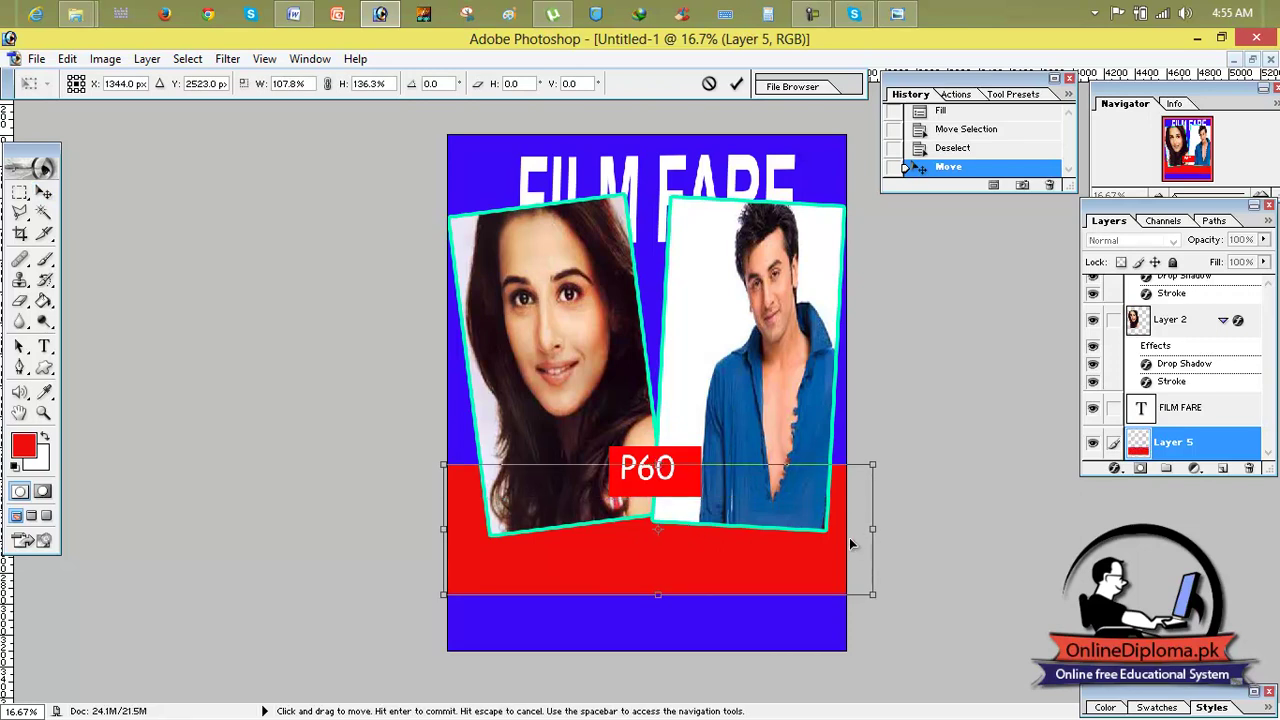
left_click(736, 83)
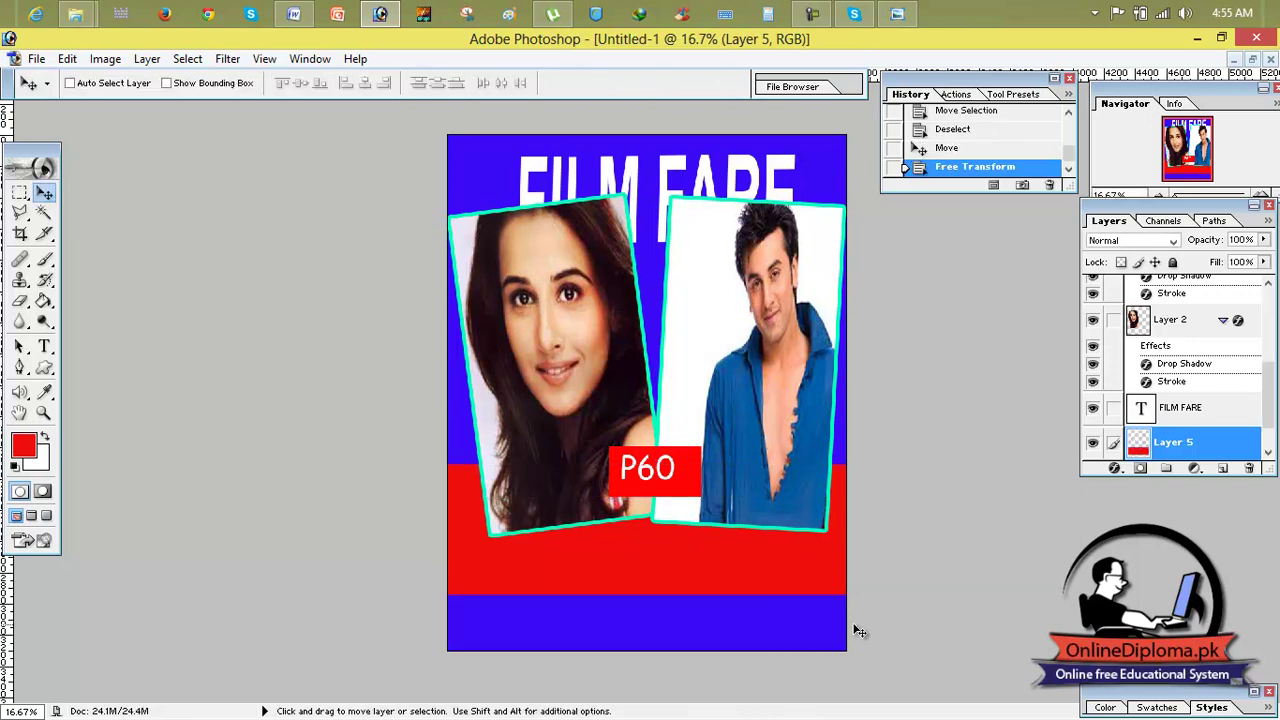
left_click_drag(641, 584, 637, 578)
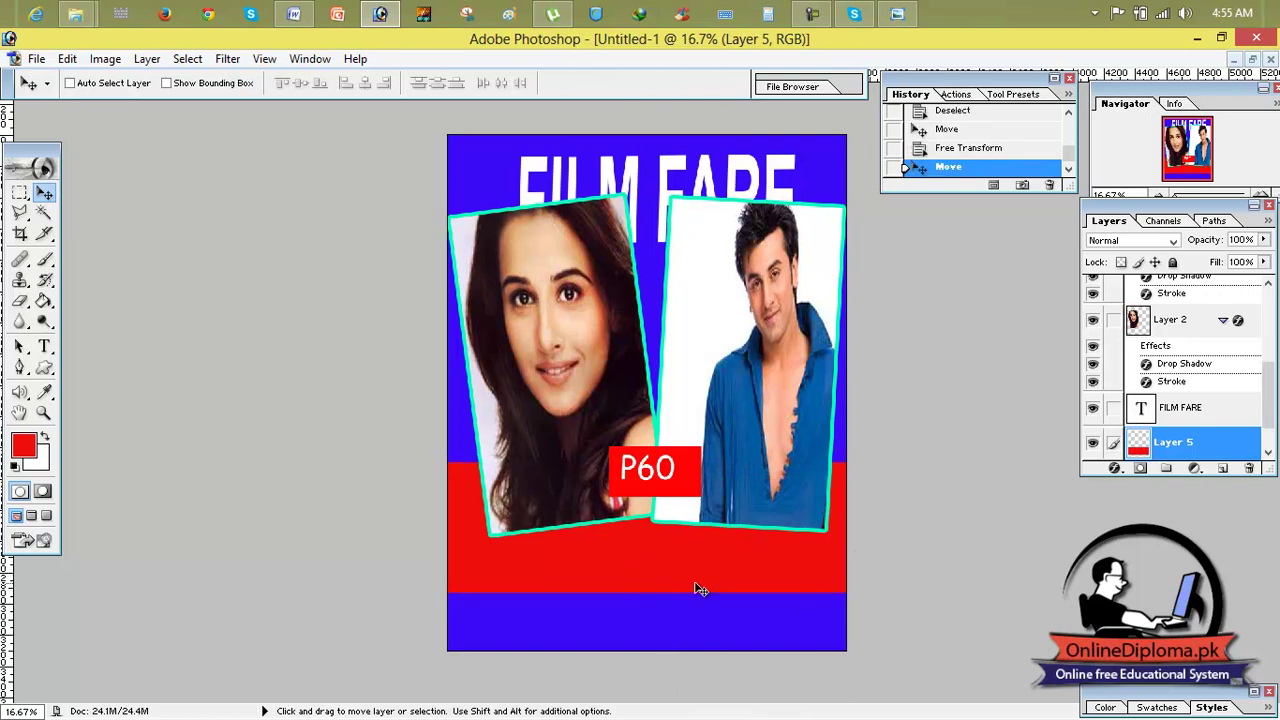
Examine the Urdu captions in akhbar e jahan.eps and compare them with the reference cover in Windows Photo Viewer
left_click(1251, 59)
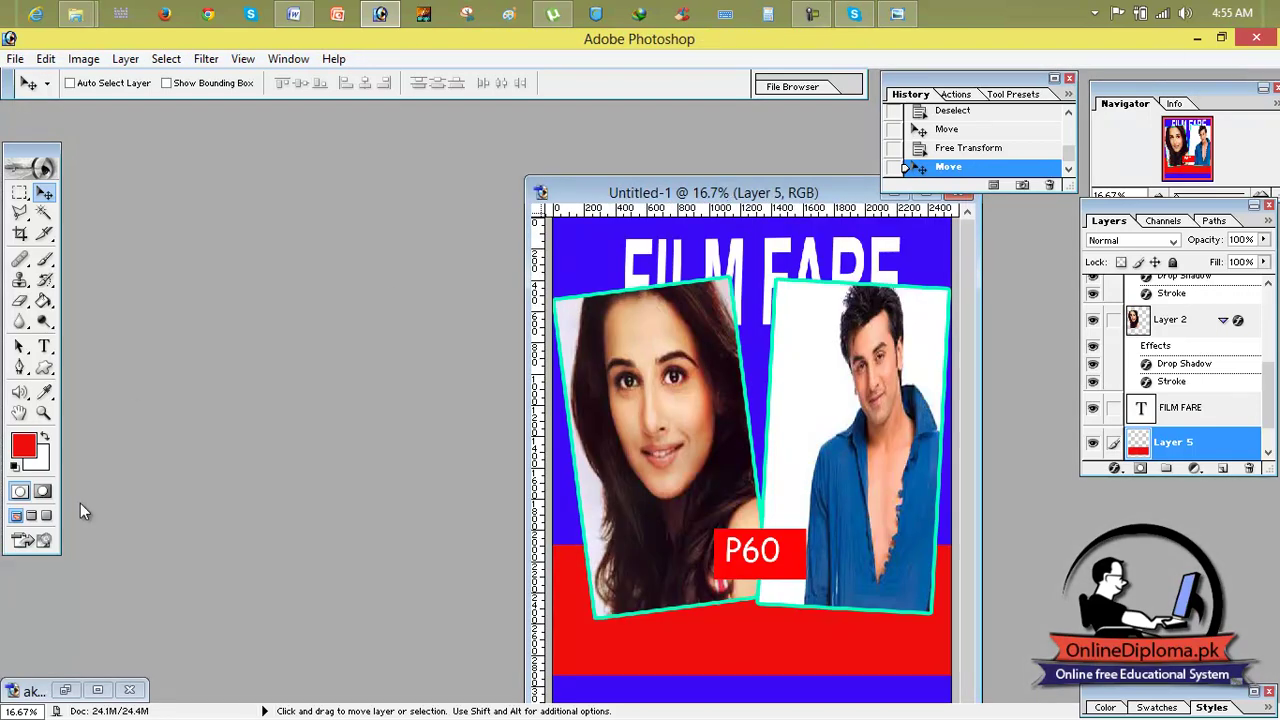
left_click(96, 690)
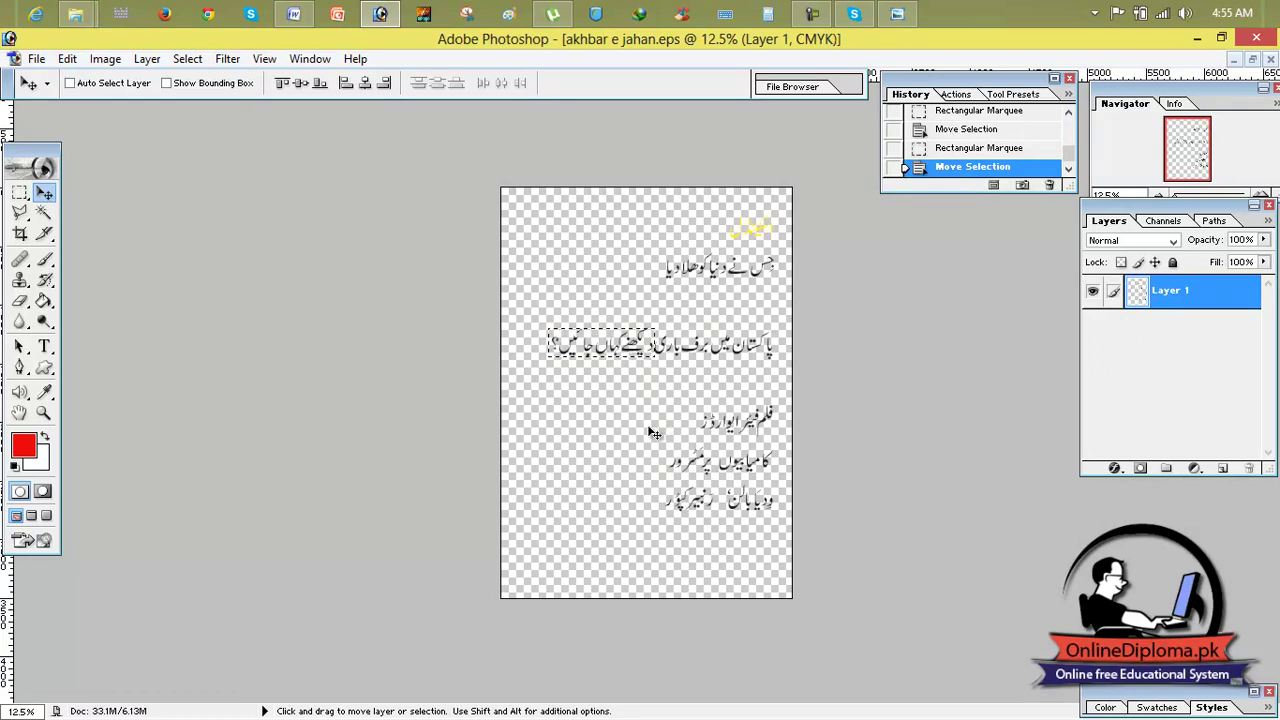
left_click(897, 14)
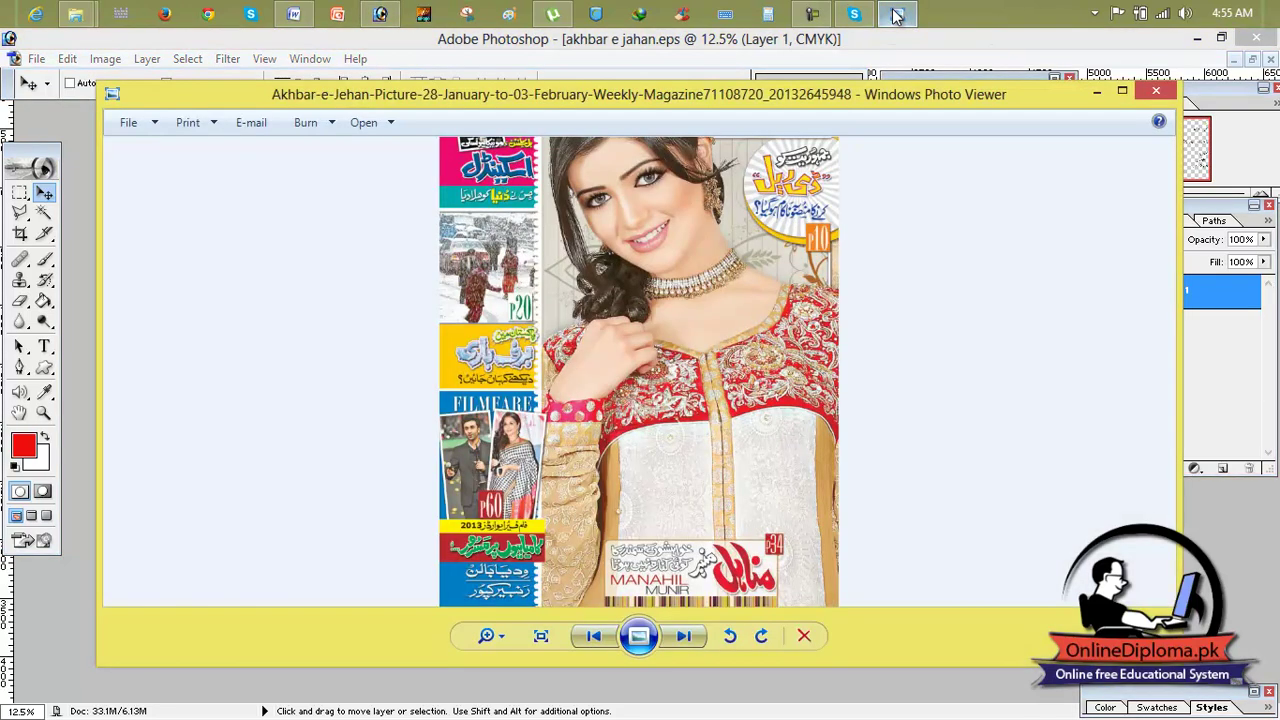
left_click(897, 14)
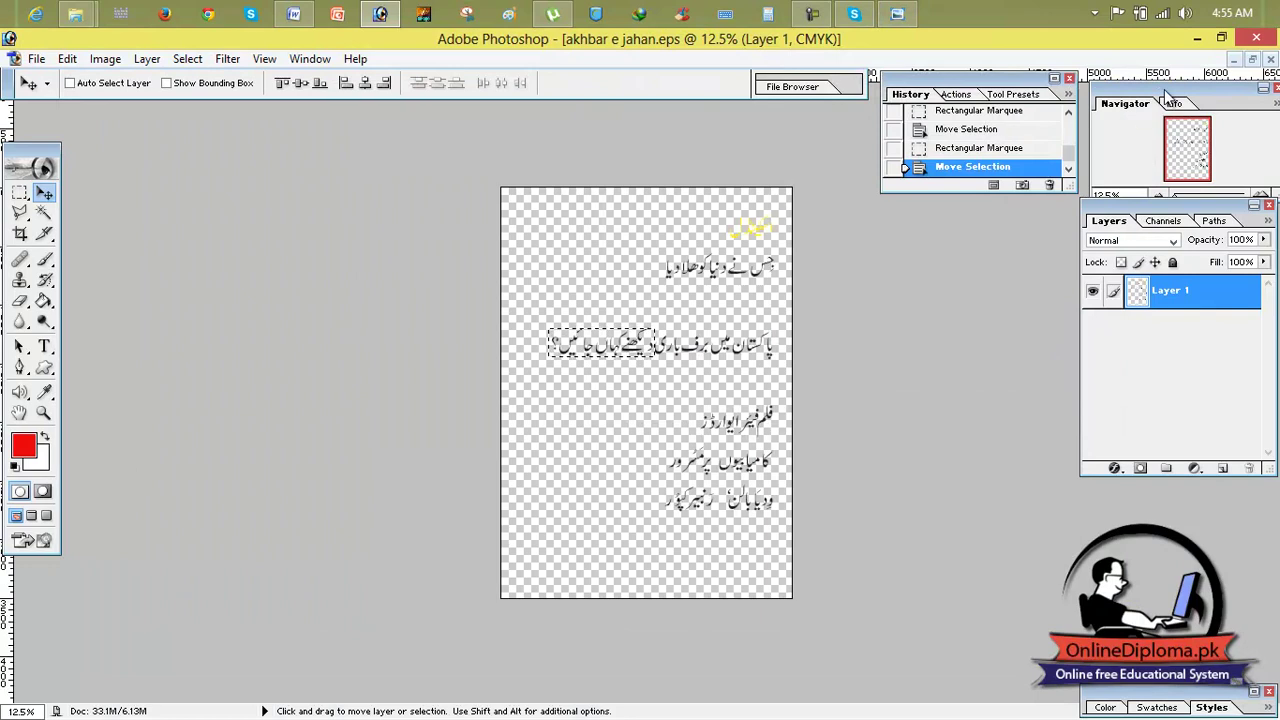
left_click(1240, 38)
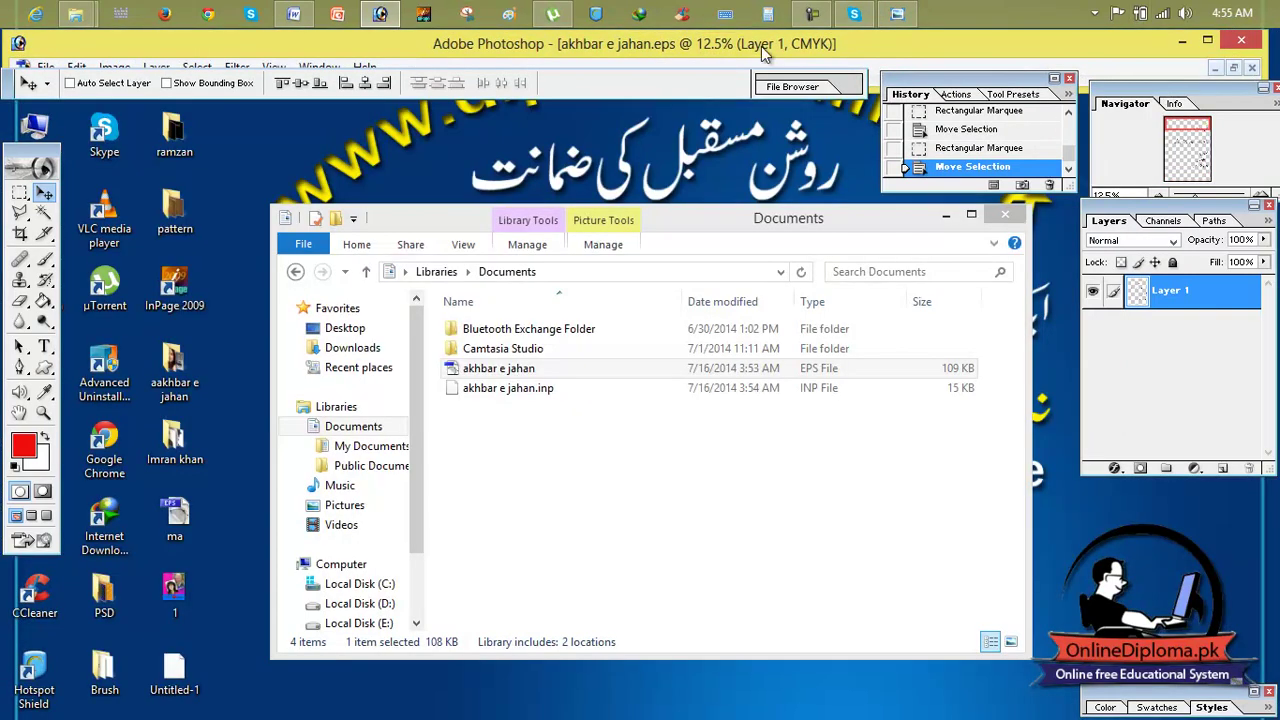
left_click(1205, 48)
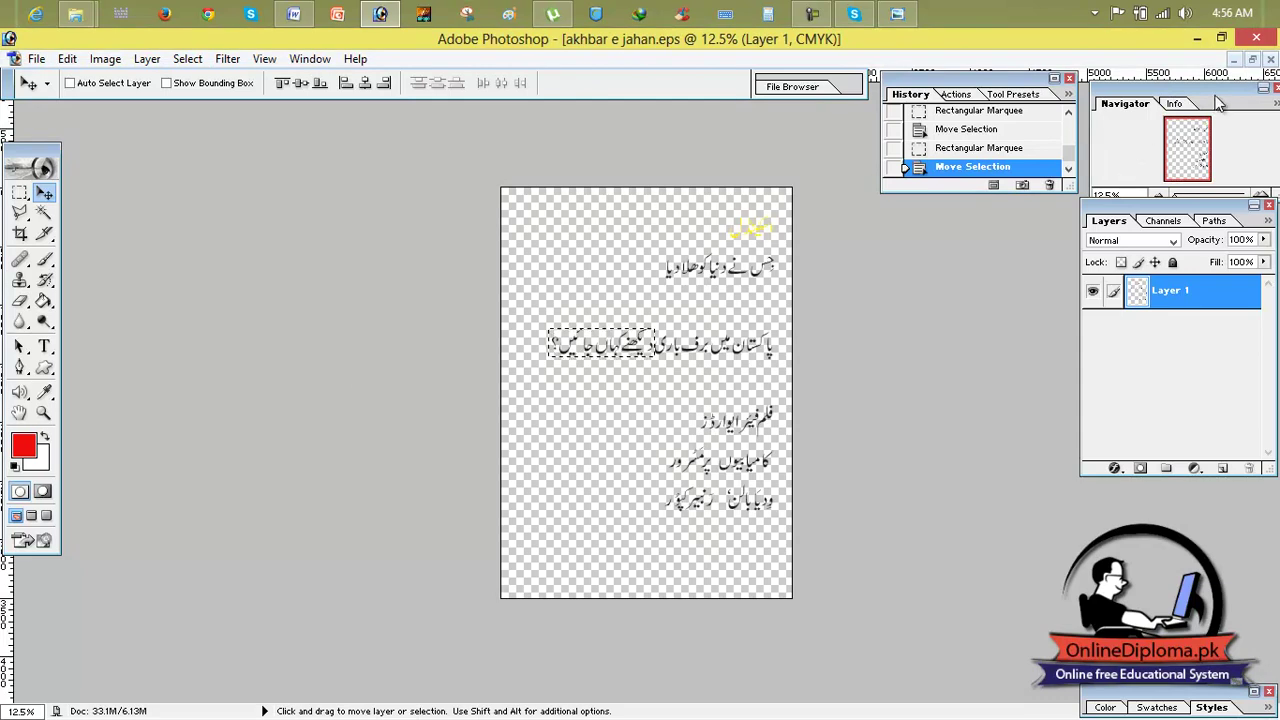
left_click(1253, 61)
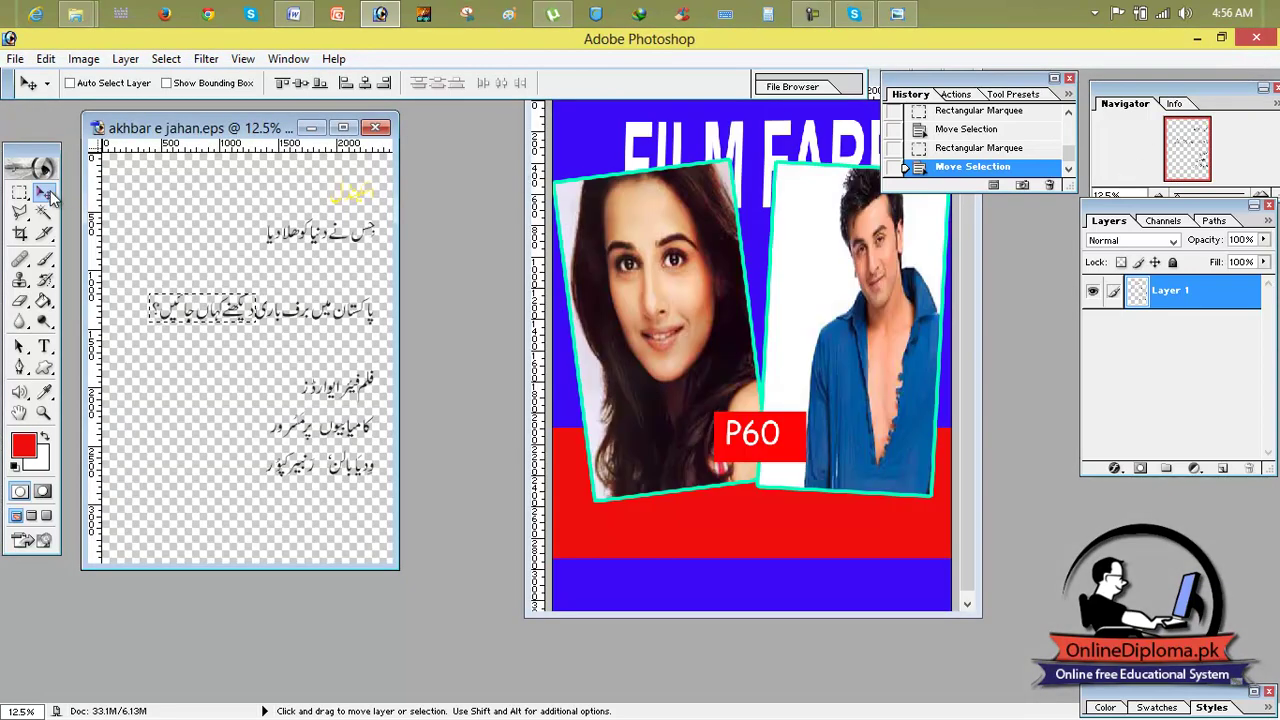
Collapse the History palette, move it clear of the Untitled-1 document window, and maximize that window
left_click(537, 140)
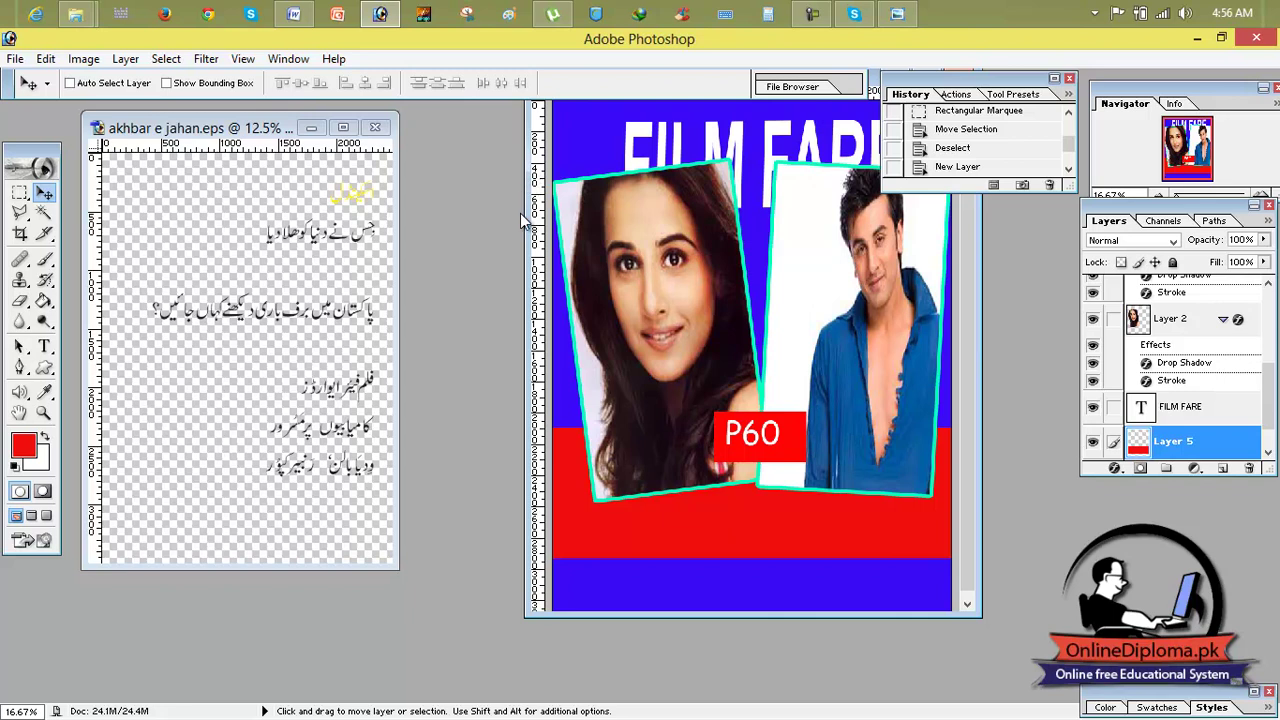
left_click(1181, 201)
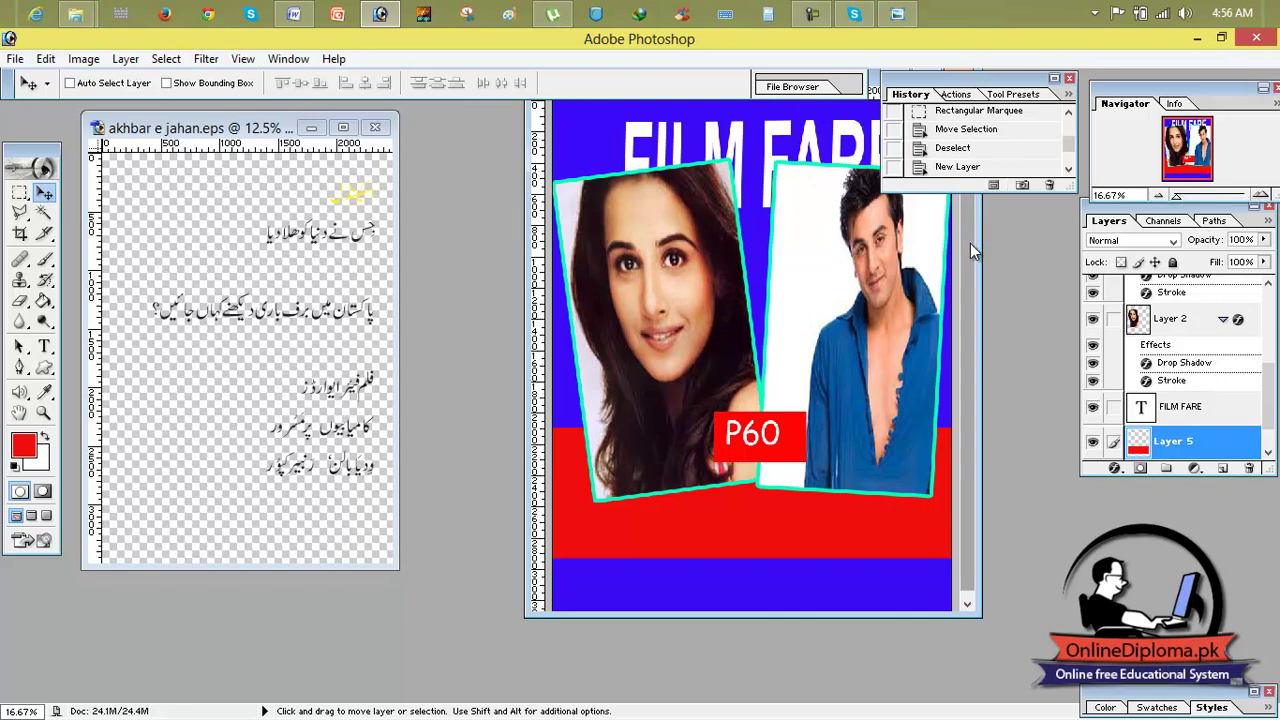
left_click(1055, 79)
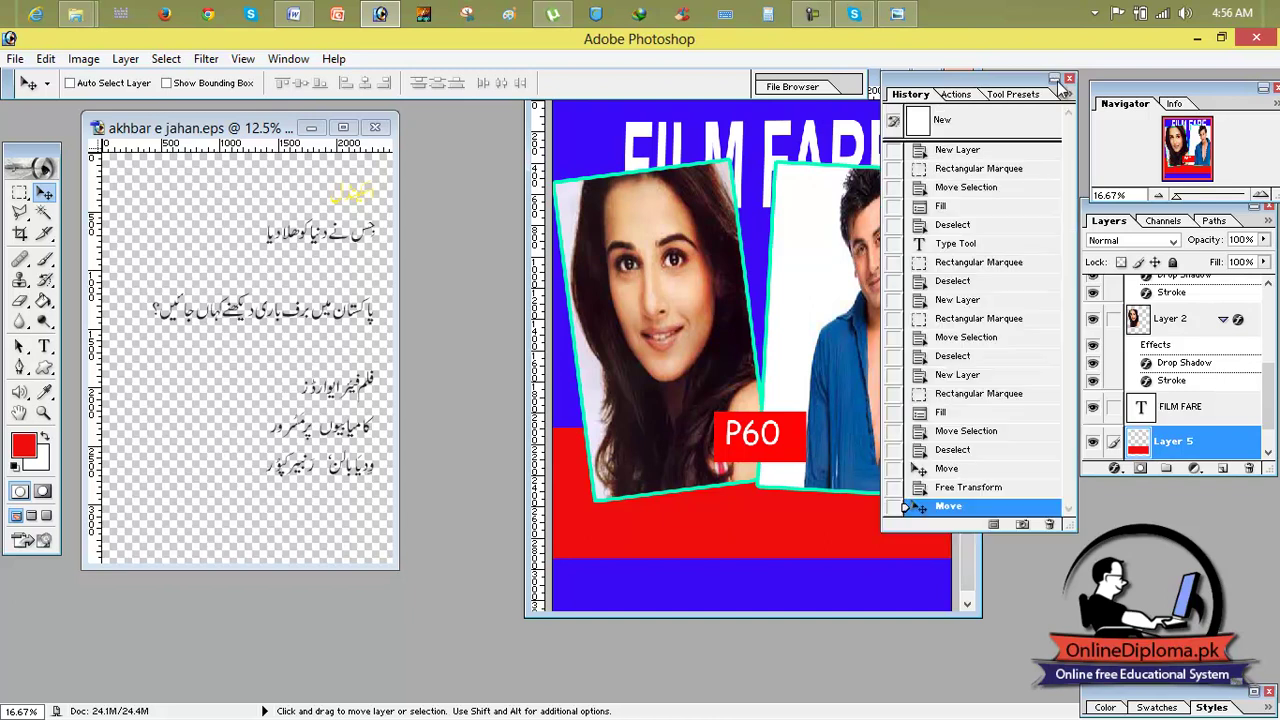
left_click(1055, 79)
left_click_drag(1020, 75, 1110, 49)
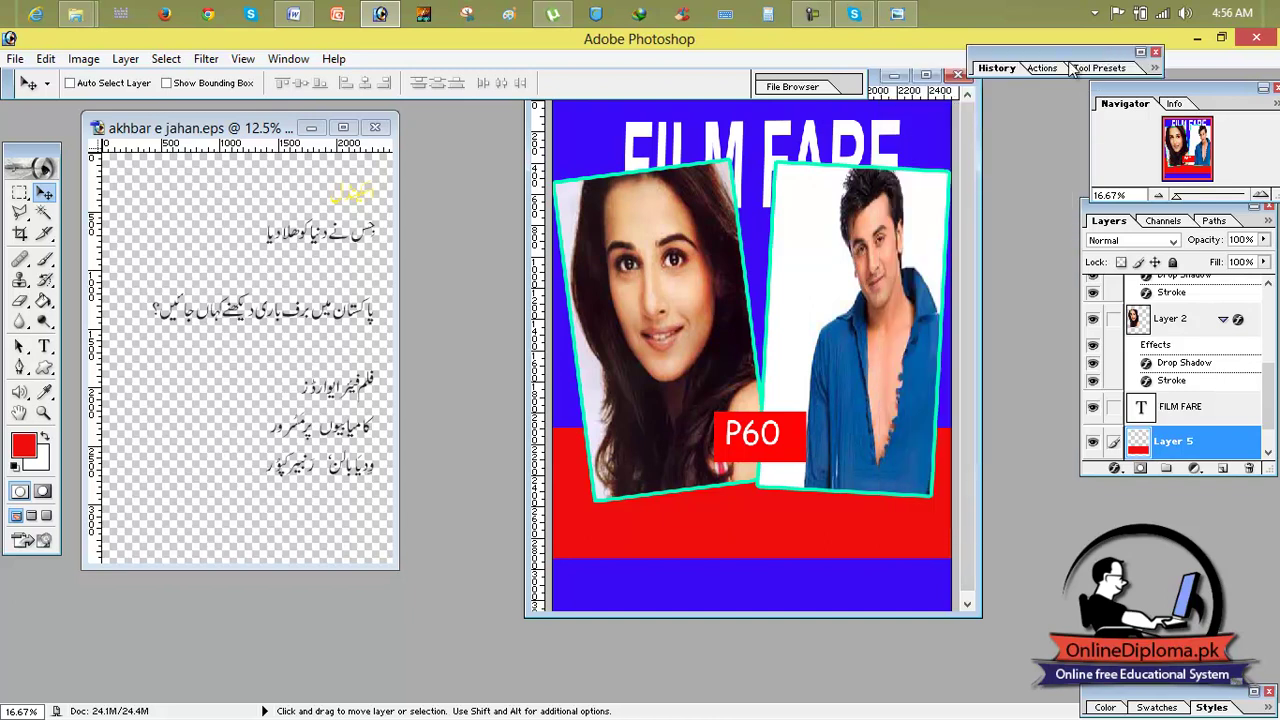
left_click(932, 77)
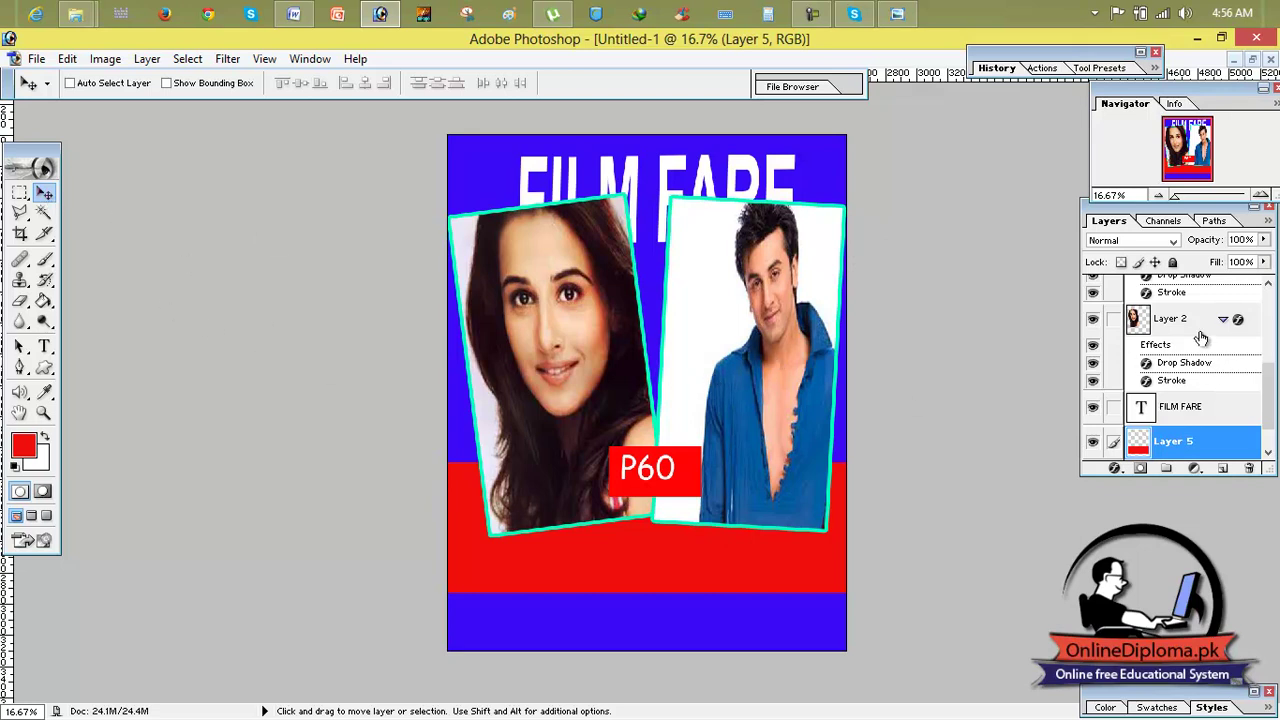
Reduce the height of the woman's photo on Layer 2 to 87.0%, raising its lower edge and keeping its top in place
left_click(1217, 364)
key("ctrl+t")
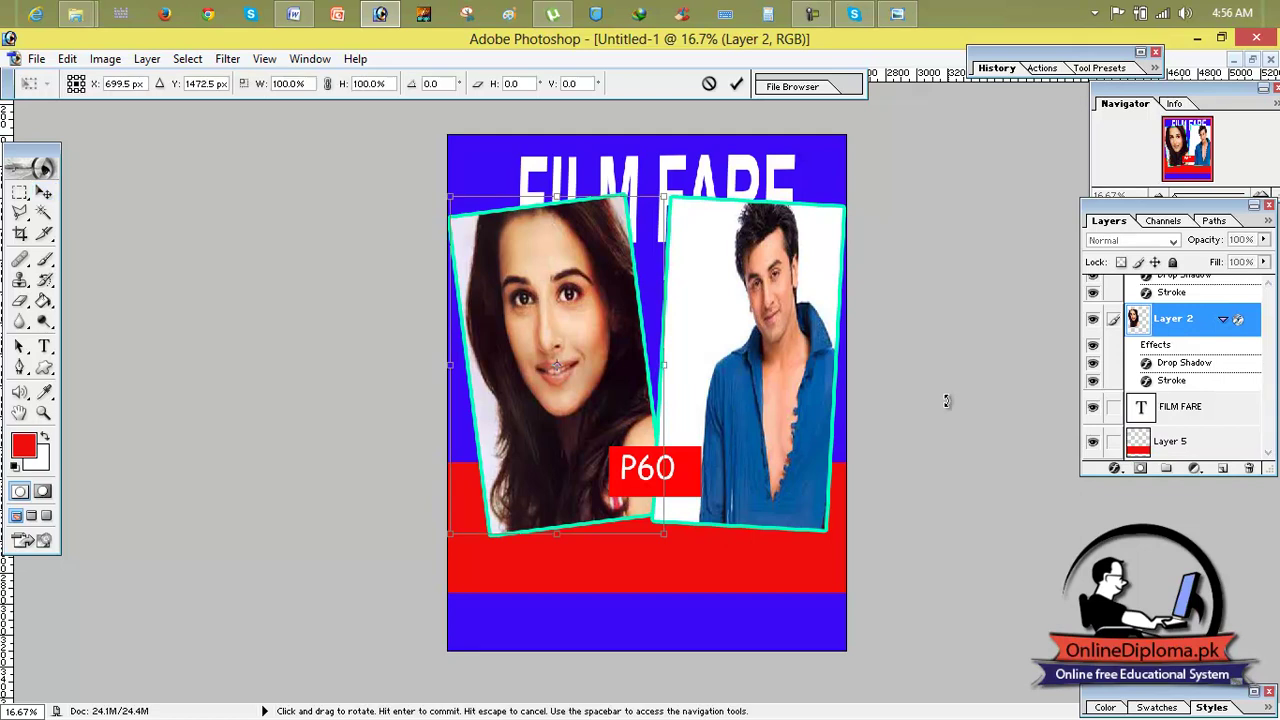
left_click_drag(553, 536, 538, 491)
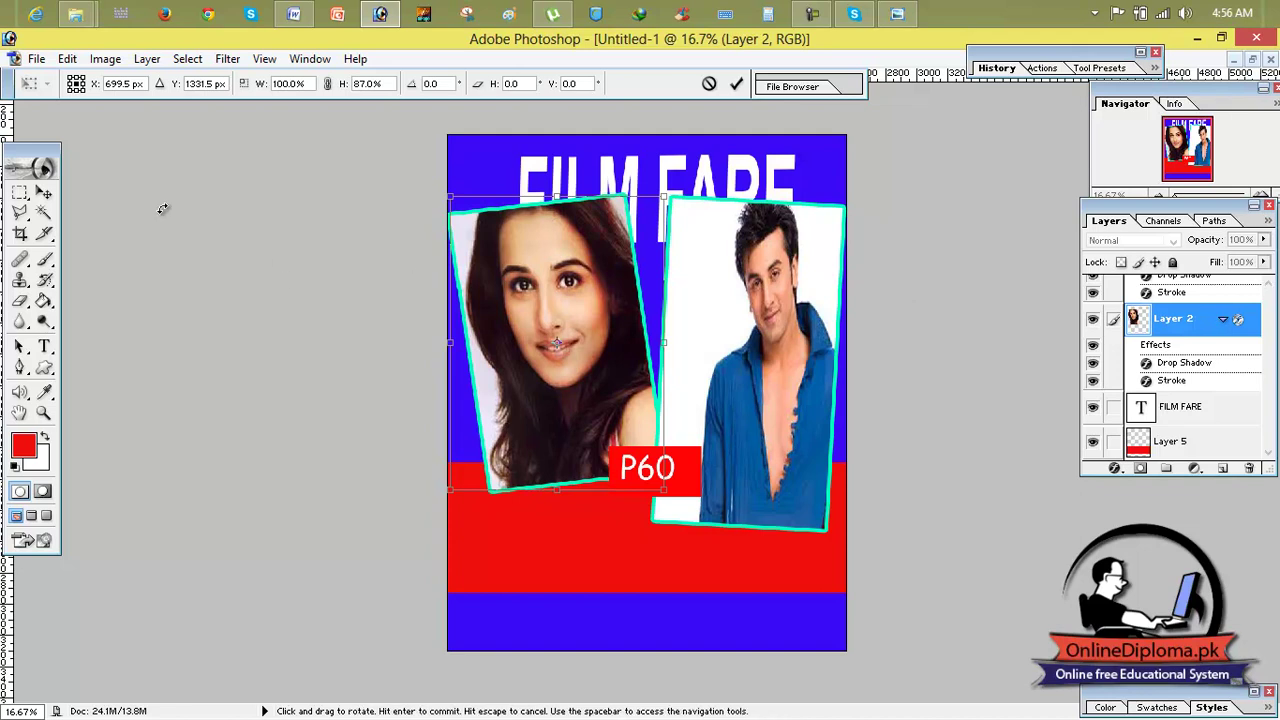
left_click(42, 191)
left_click(588, 309)
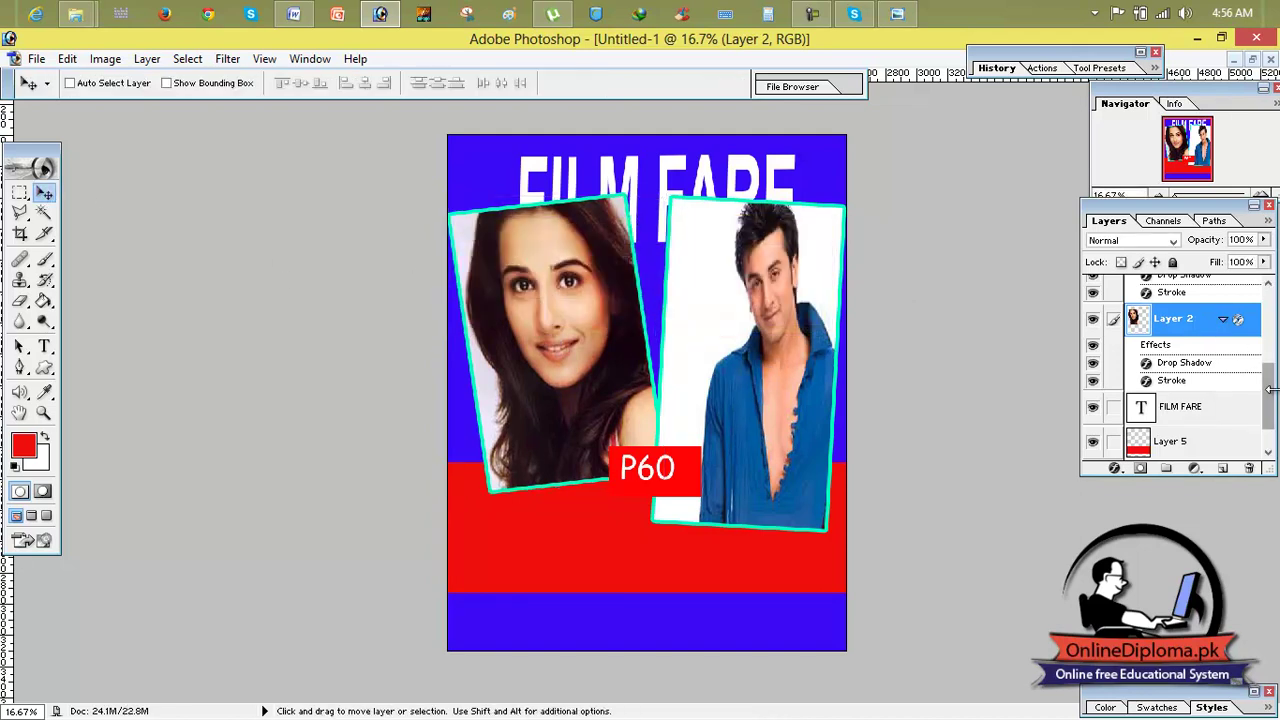
Reduce the height of the man's photo on Layer 1 to 84.1%, raising its lower edge and keeping its top in place
left_click_drag(1268, 370, 1277, 276)
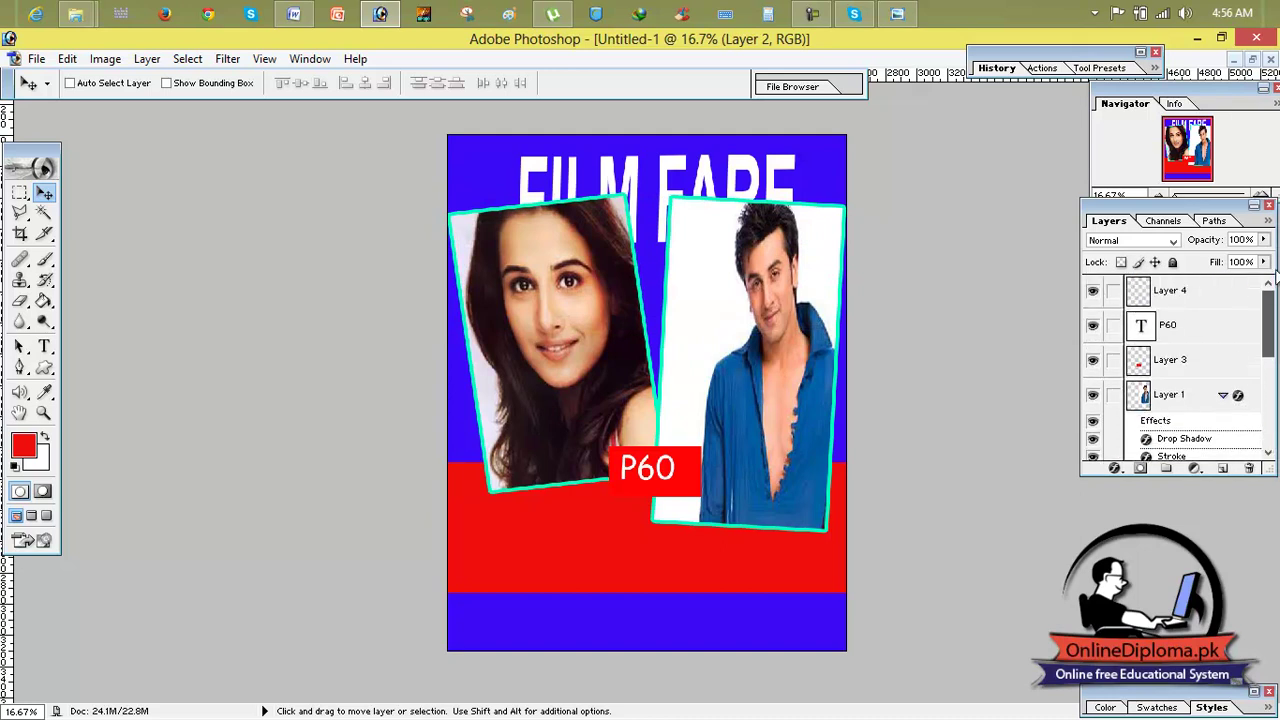
left_click(1162, 392)
key("ctrl+t")
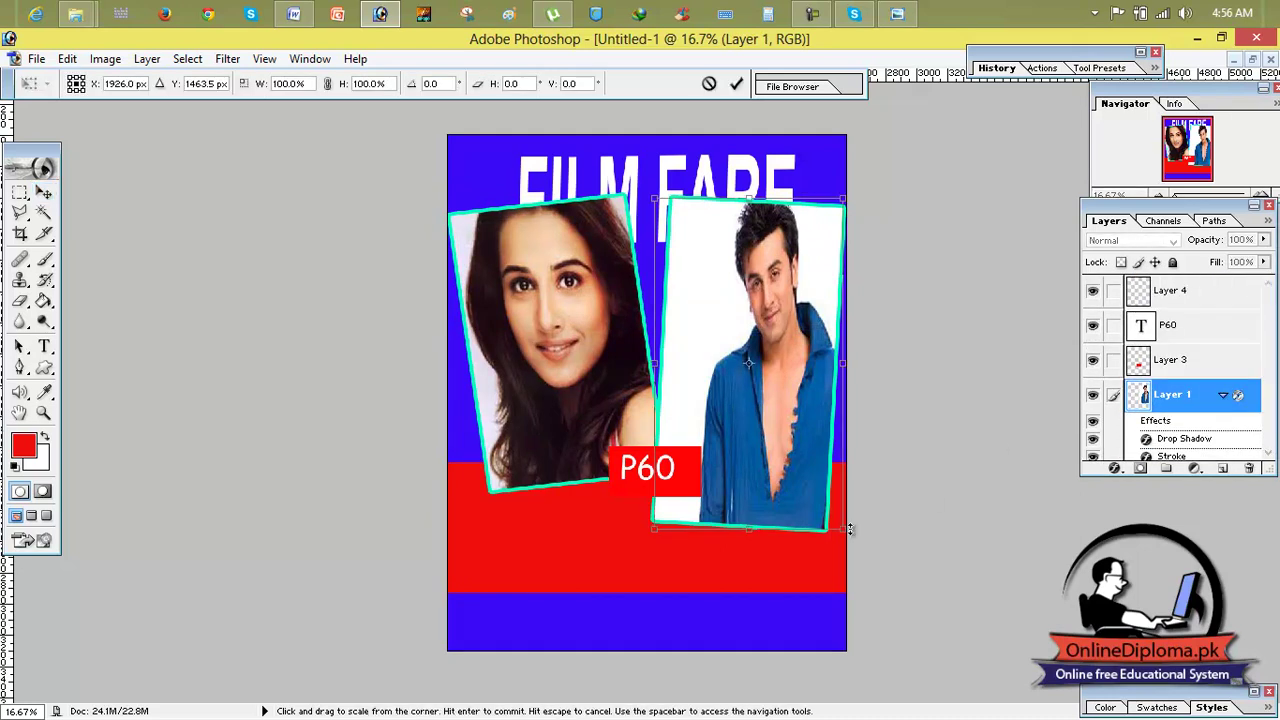
left_click_drag(751, 531, 759, 479)
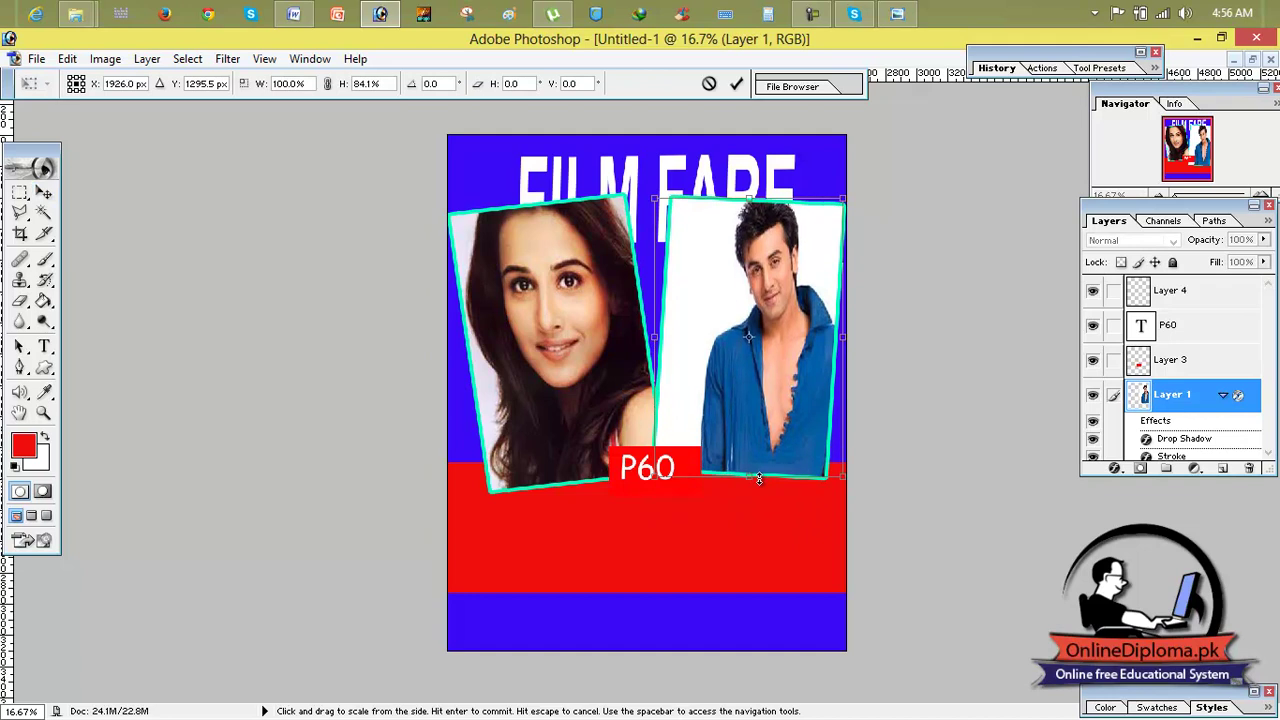
left_click(736, 84)
Move the red label box on Layer 3 and its P60 text up over the photos' lower edges
left_click(1172, 360)
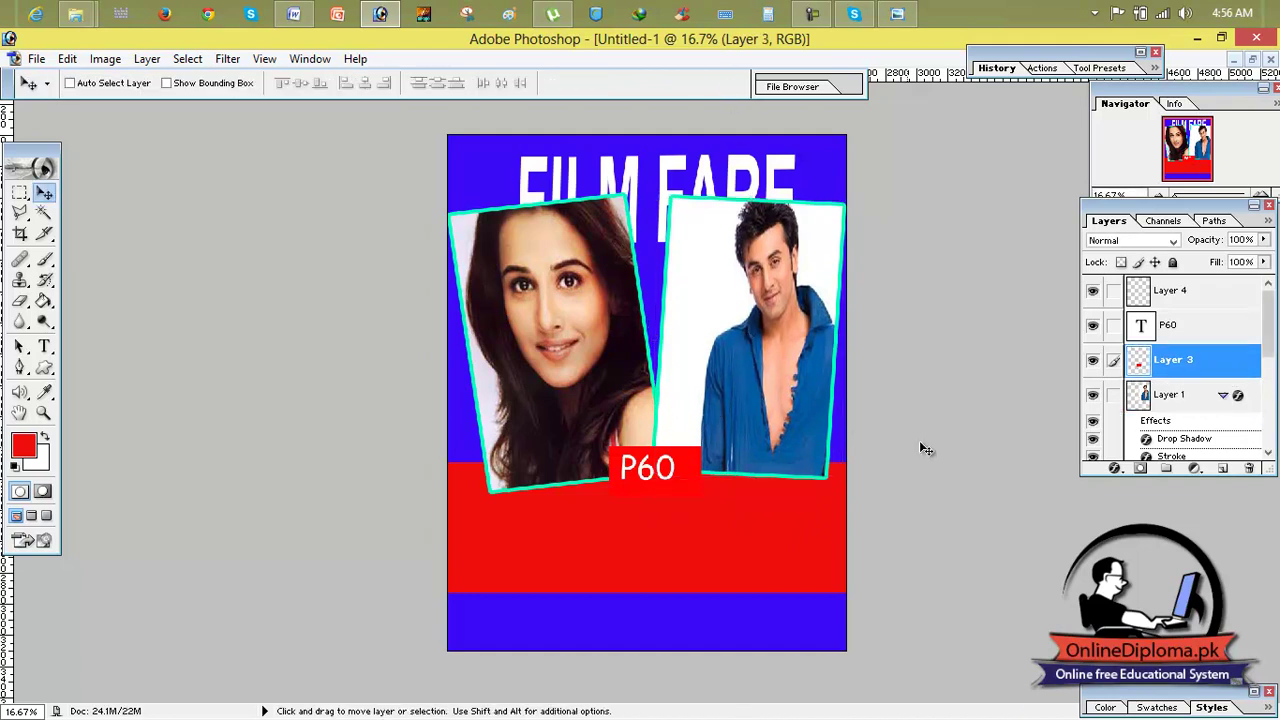
left_click_drag(697, 479, 653, 451)
left_click(1141, 336)
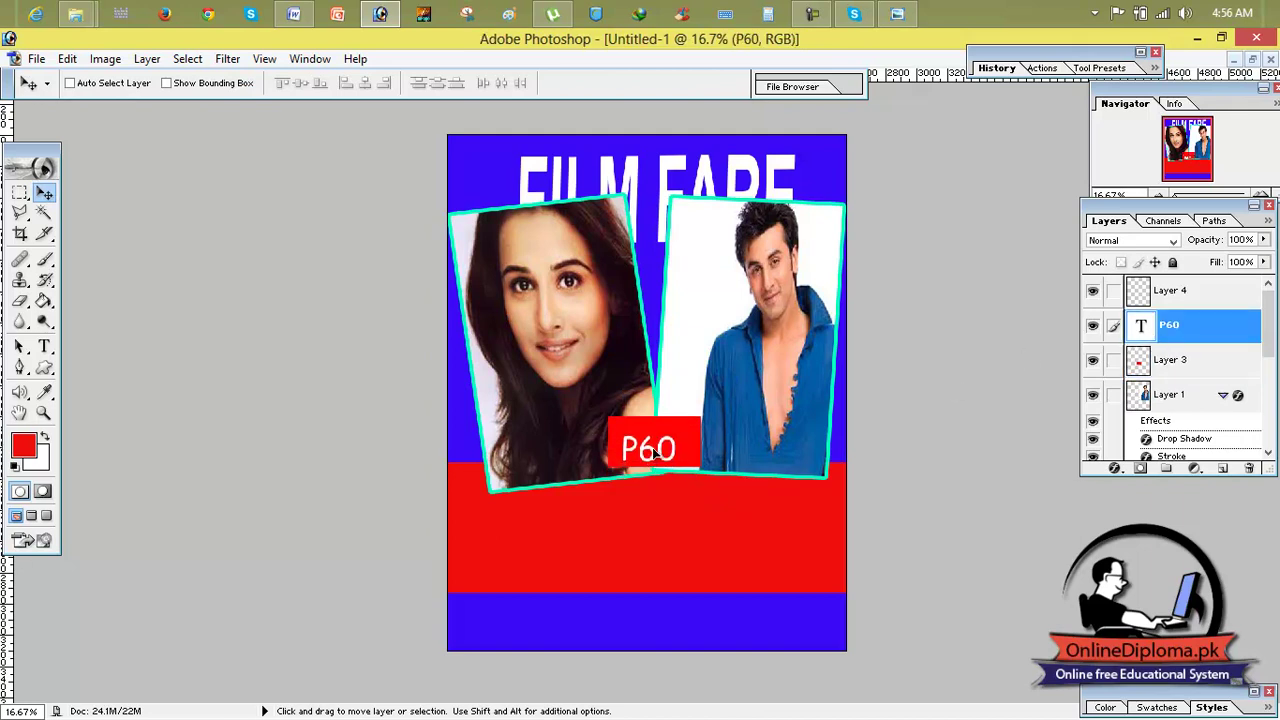
Add a new layer above Layer 5 and make a full-width rectangular selection over the upper part of the red strip
left_click(21, 196)
left_click_drag(1268, 325, 1270, 415)
left_click(1188, 420)
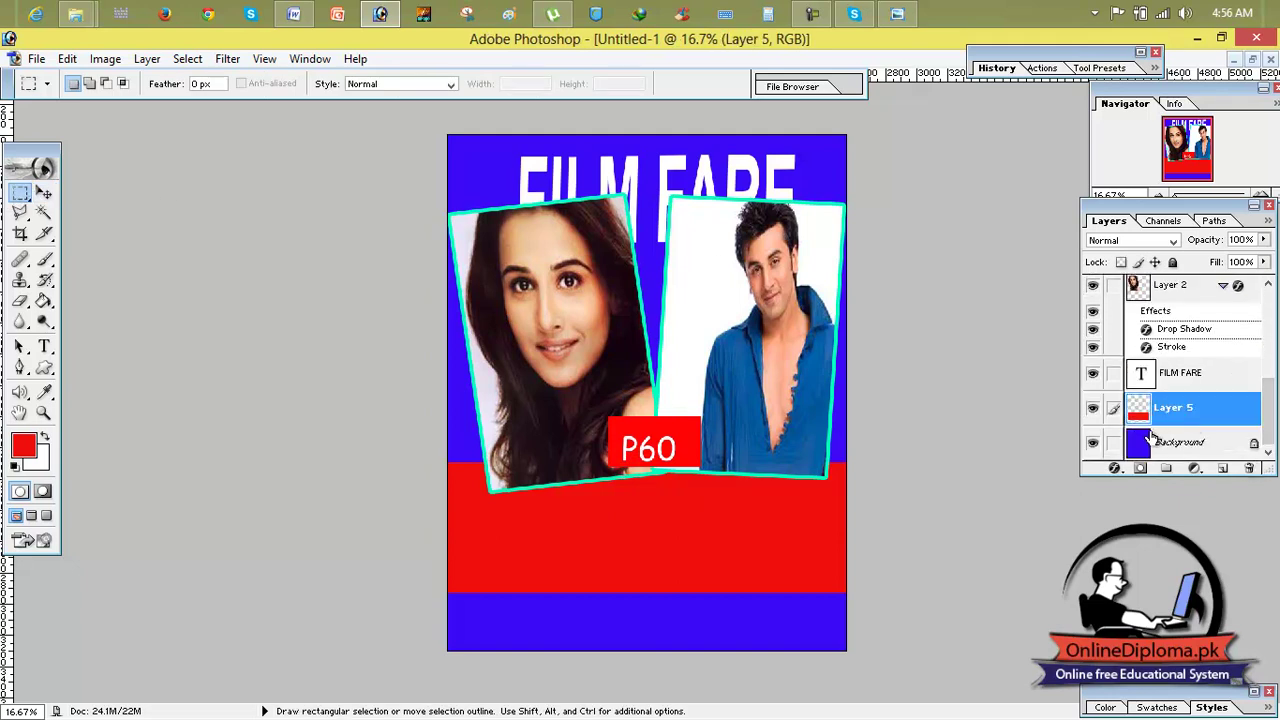
left_click(1221, 470)
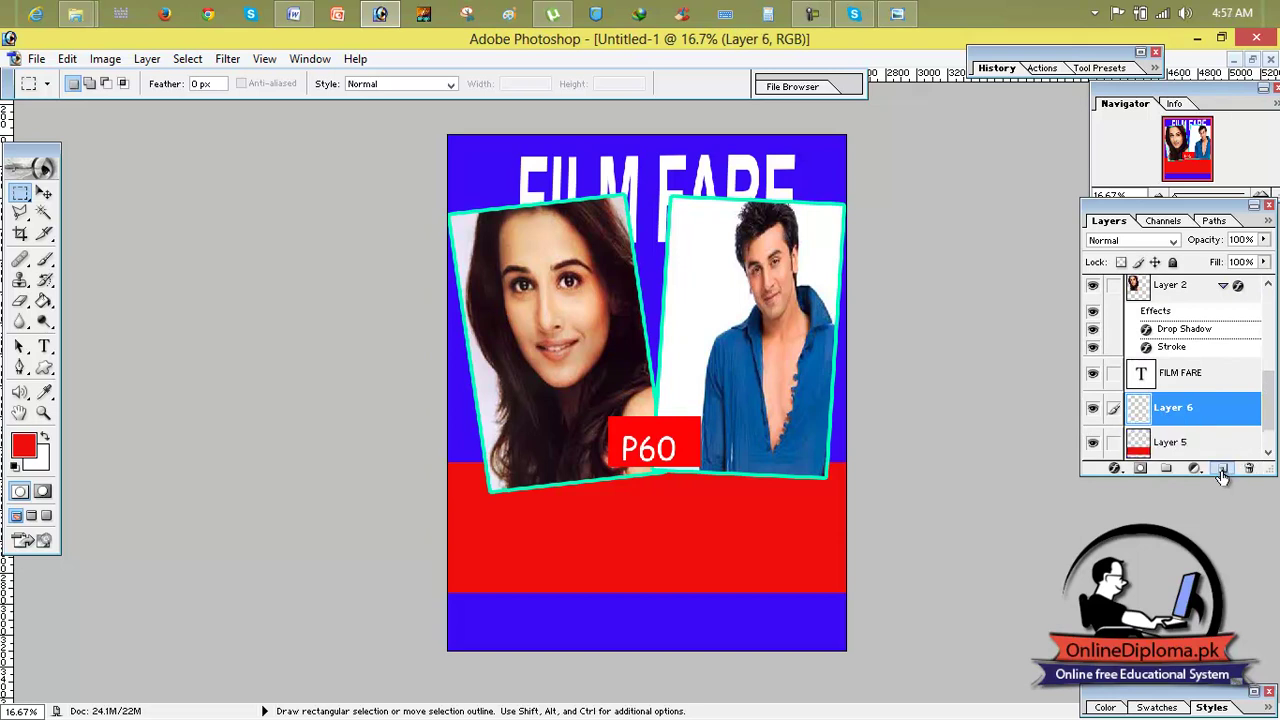
left_click(20, 212)
left_click(21, 195)
left_click_drag(740, 558, 849, 539)
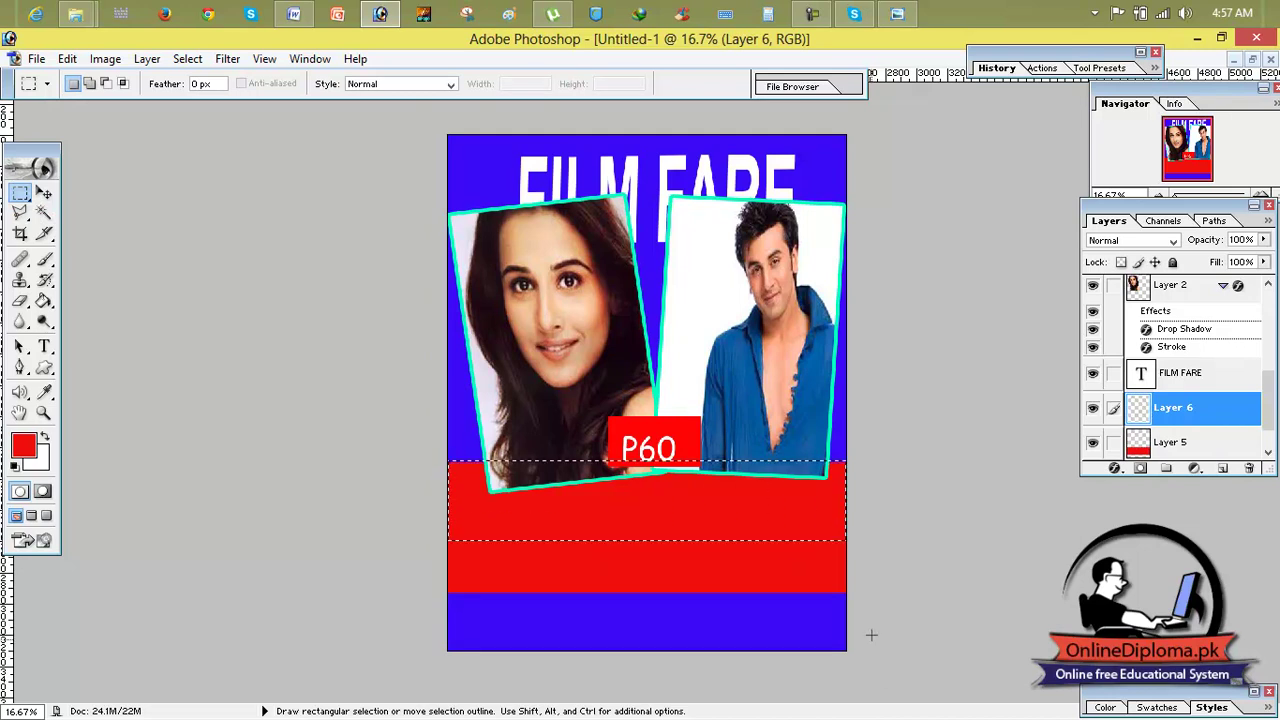
Set the foreground color to bright yellow, fill the selected band on Layer 6 with it, and deselect
left_click(43, 392)
left_click(23, 445)
mouse_move(770, 396)
left_mouse_down()
mouse_move(748, 403)
mouse_move(716, 472)
mouse_move(817, 434)
left_mouse_up()
left_click_drag(952, 446, 952, 444)
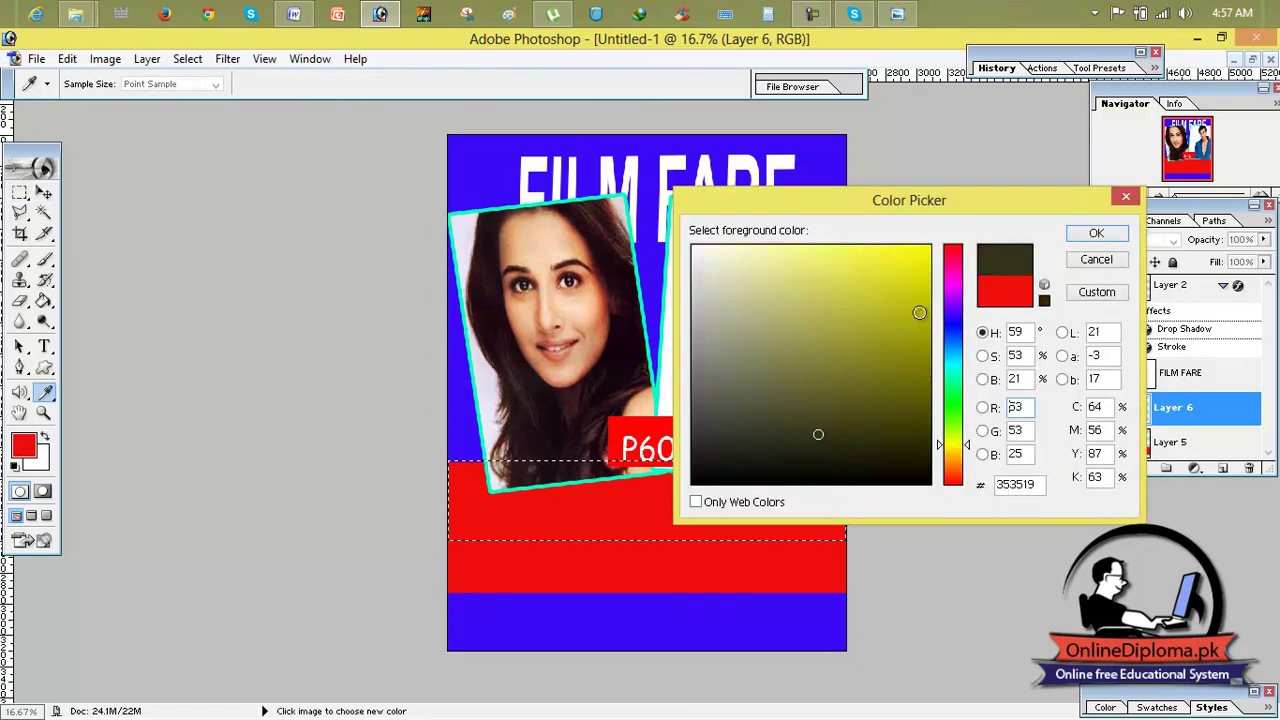
left_click_drag(907, 273, 910, 260)
left_click(1096, 232)
key("m")
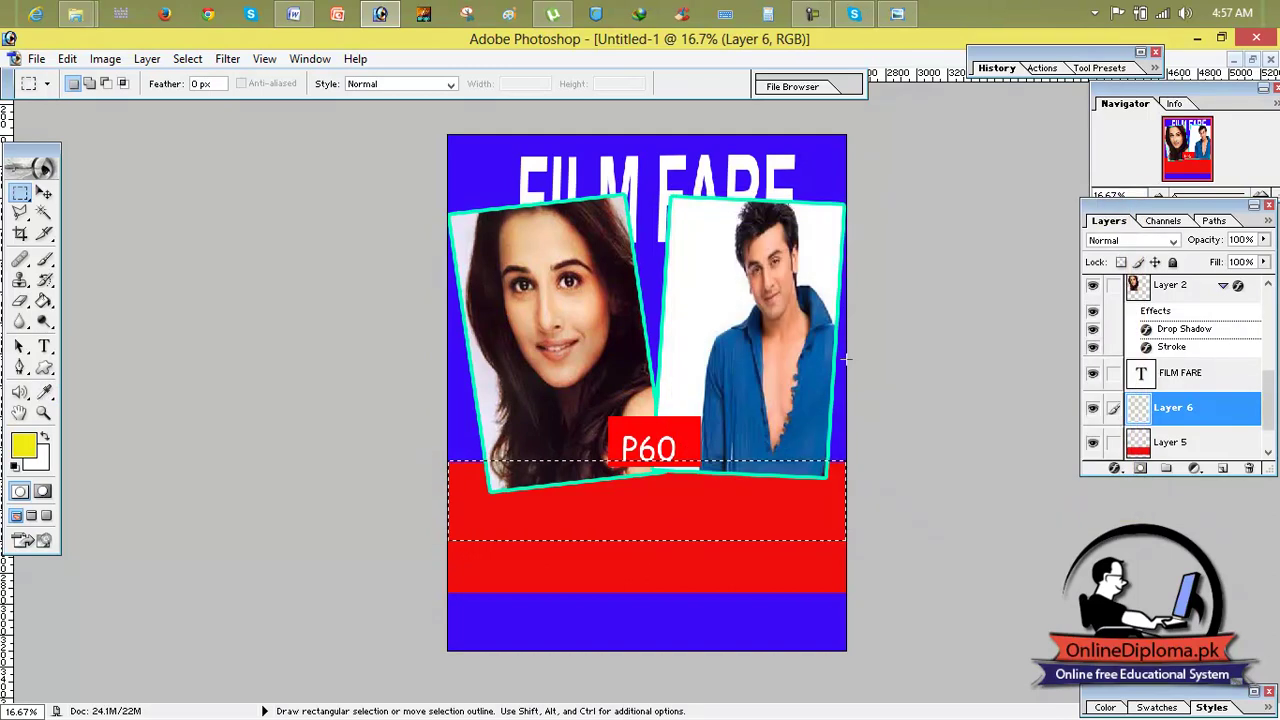
key("alt+BackSpace")
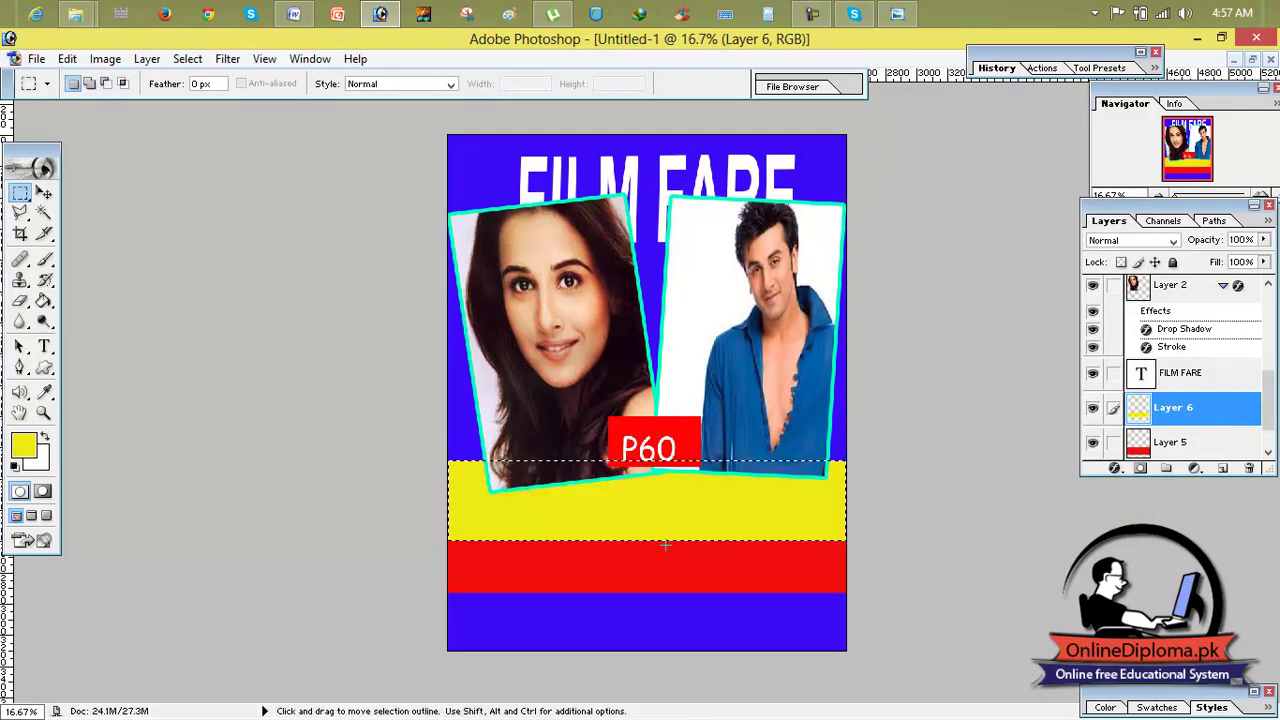
key("ctrl+d")
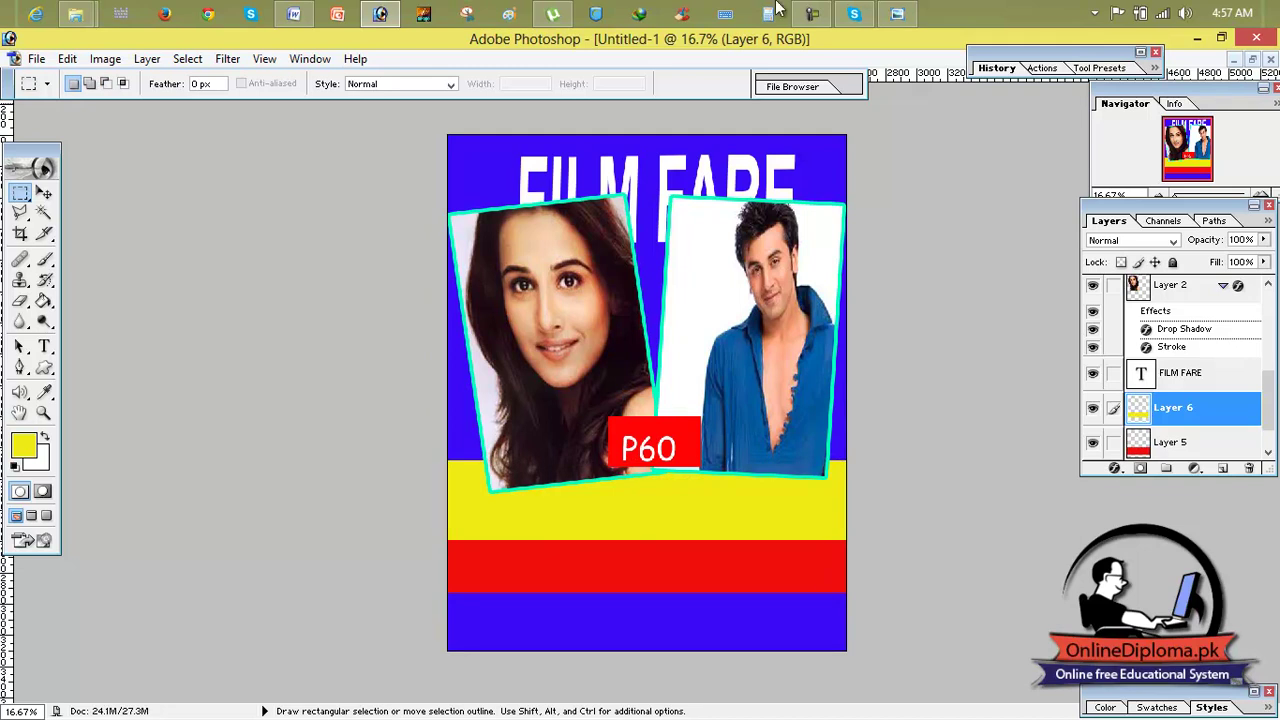
Copy the caption فلم فیئر ایوارڈز from akhbar e jahan.eps onto the yellow strip of the Untitled-1 cover
left_click(1252, 60)
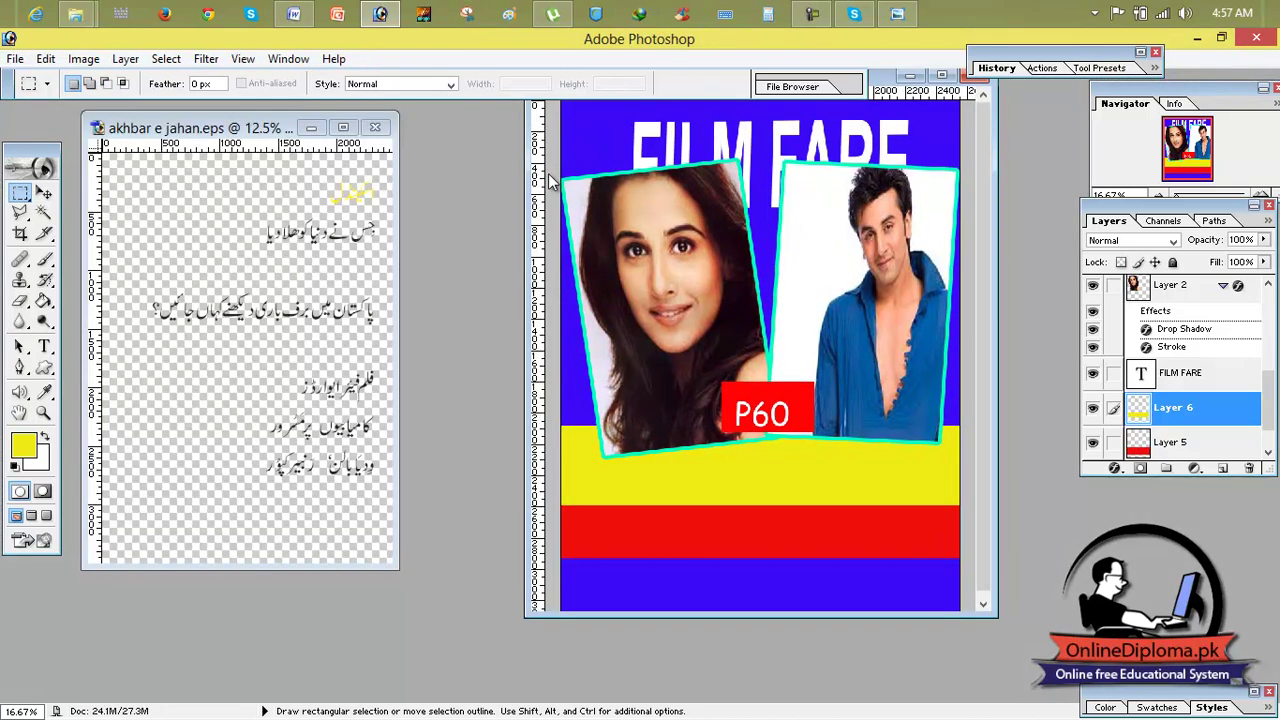
left_click(44, 192)
left_click(305, 306)
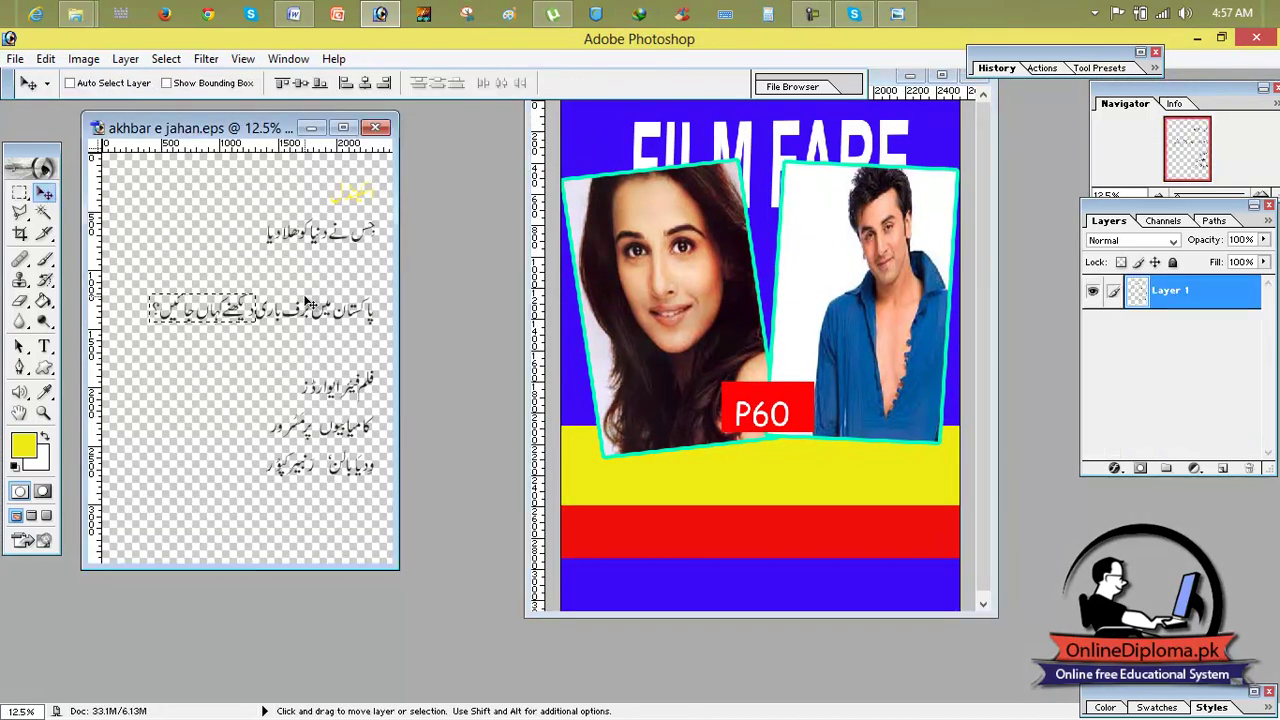
left_click(21, 193)
left_click(44, 193)
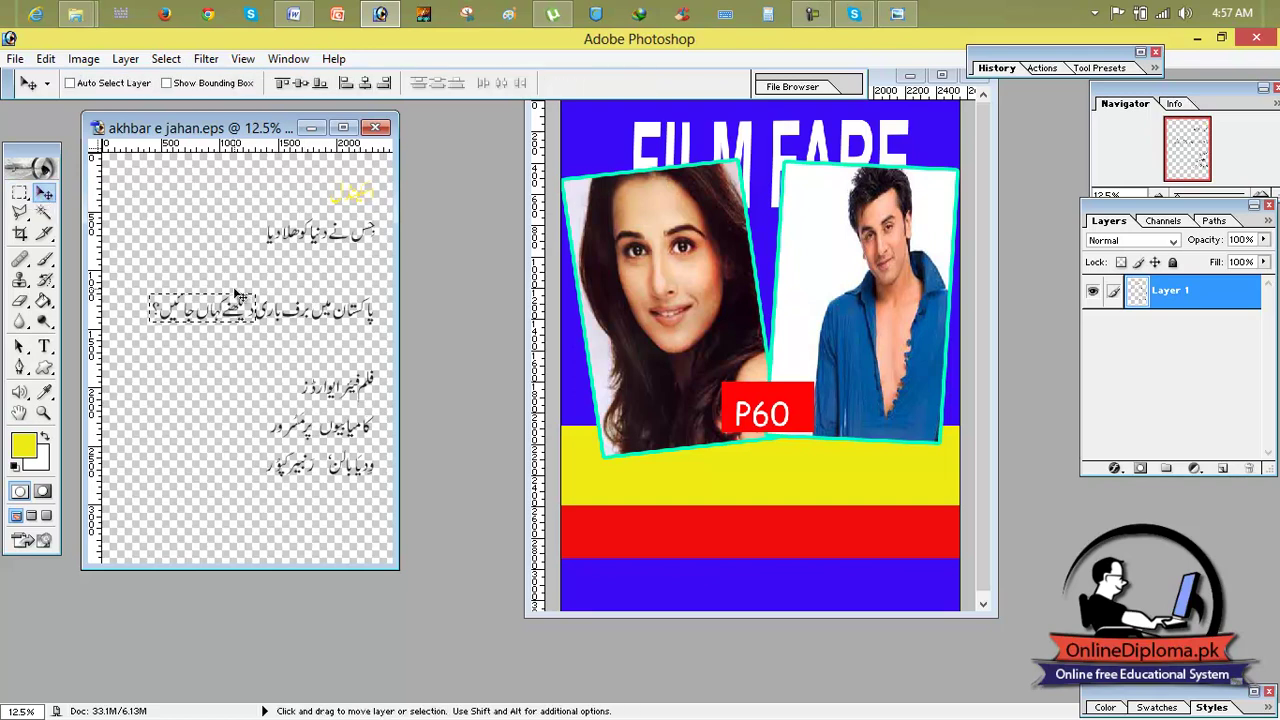
left_click(21, 193)
left_click_drag(291, 366, 544, 448)
left_click(44, 193)
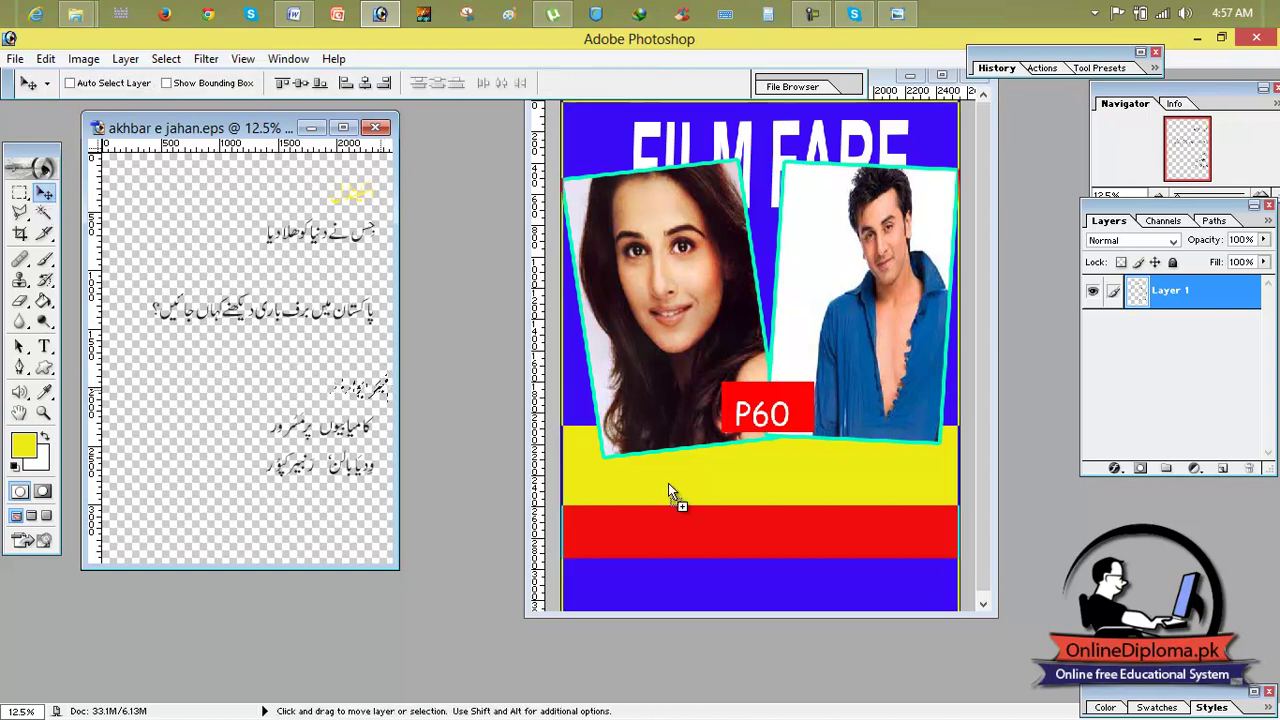
left_click_drag(843, 487, 803, 473)
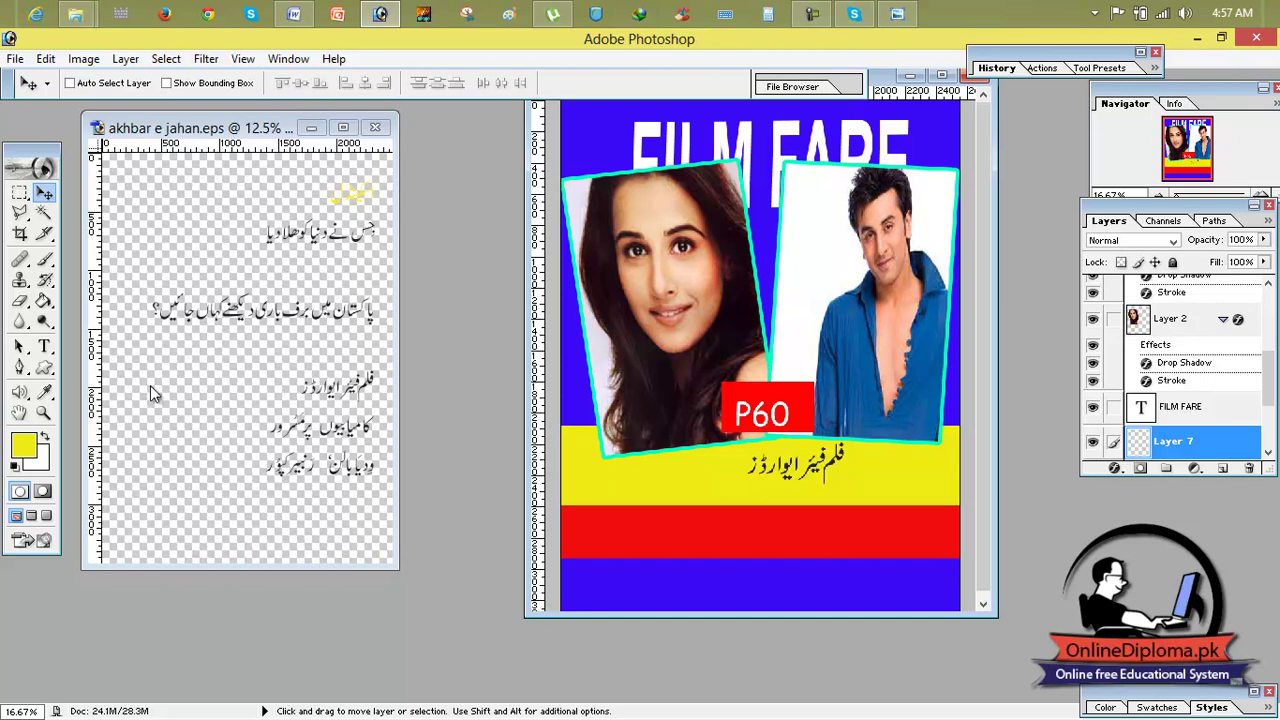
Copy the caption line کامیابیوں پر مسرور from akhbar e jahan.eps onto the red strip of the cover
left_click(20, 192)
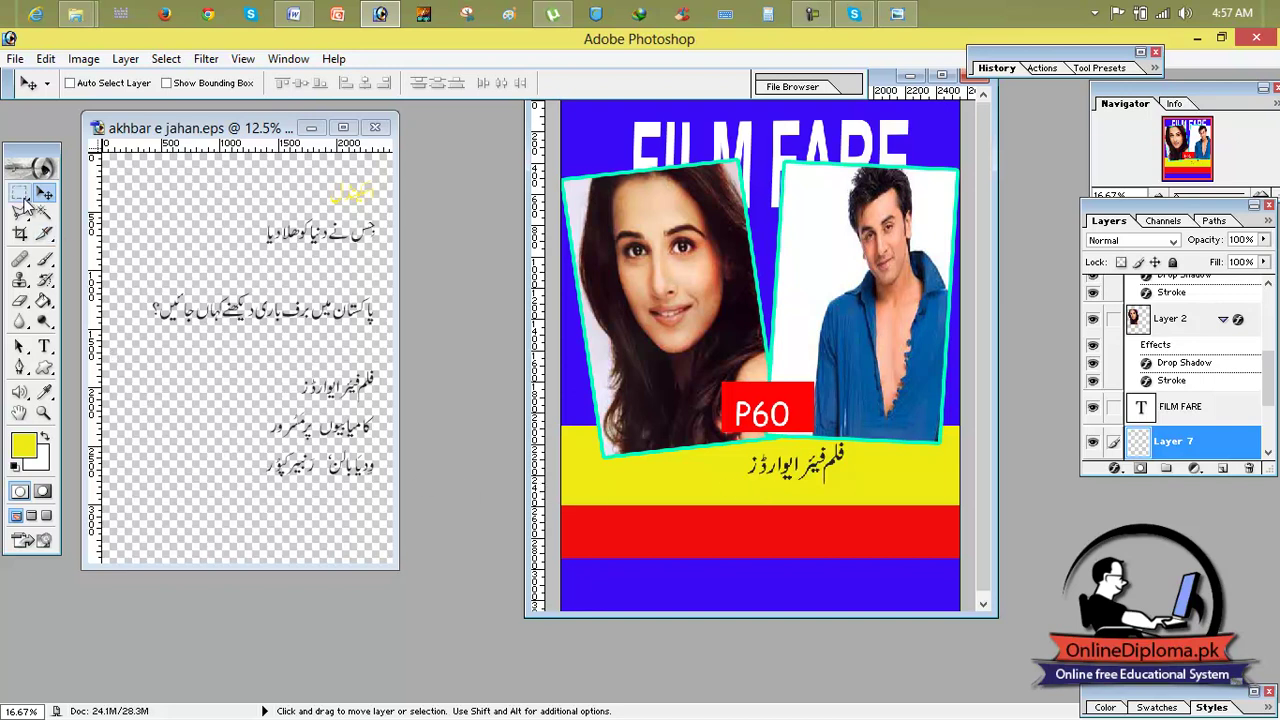
left_click(253, 405)
left_click_drag(264, 419, 284, 434)
left_click_drag(380, 446, 765, 518)
left_click(311, 403)
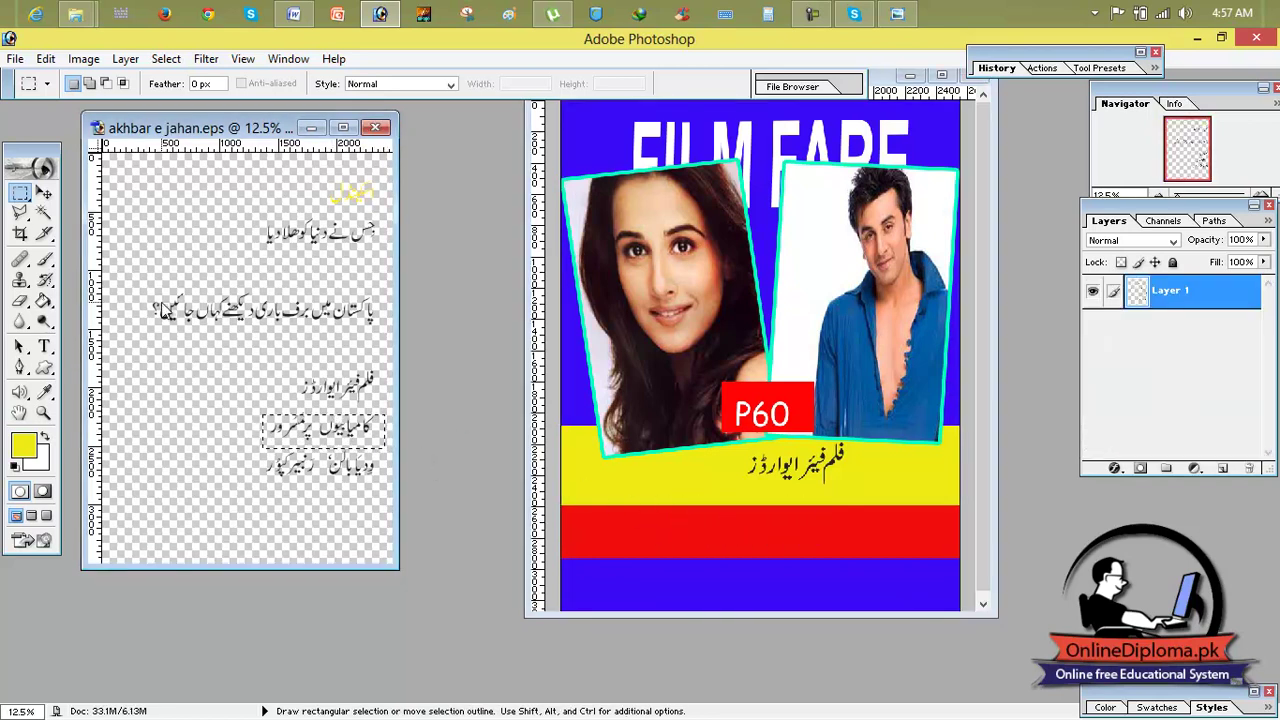
left_click(44, 192)
left_click_drag(321, 431, 790, 523)
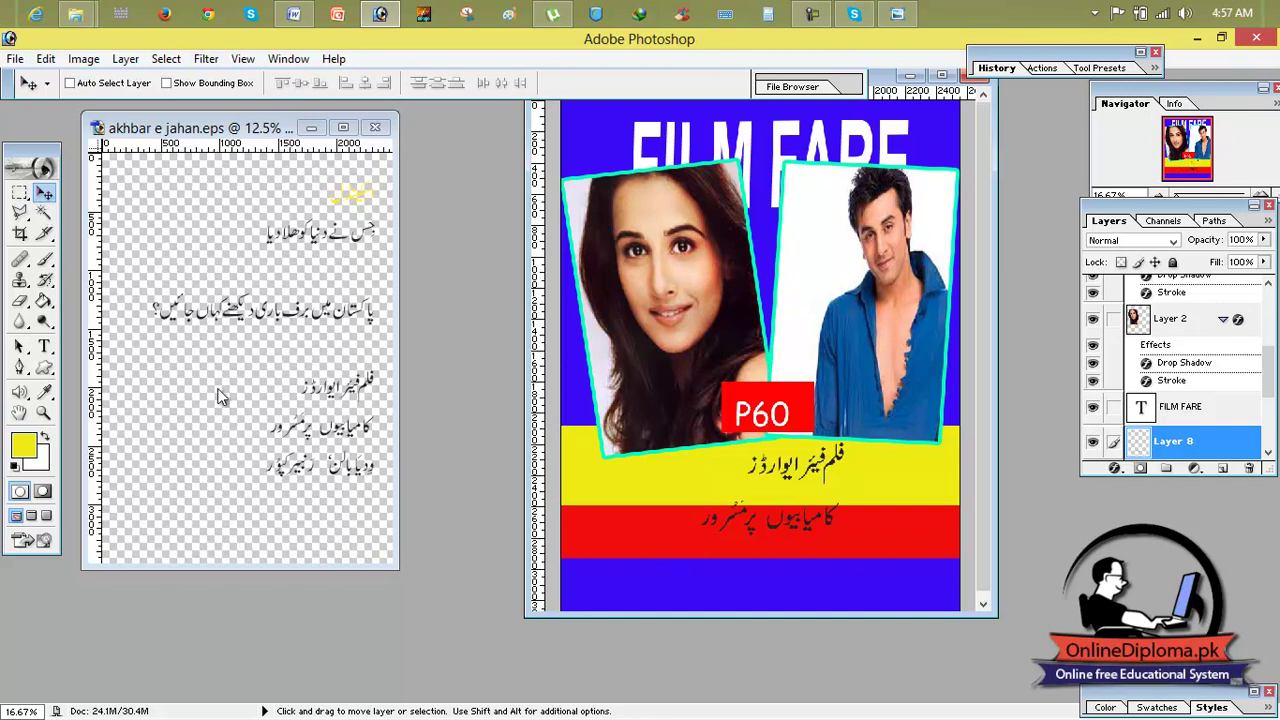
Copy the first name in the last caption line of akhbar e jahan.eps onto the blue area below the red strip
left_click(20, 192)
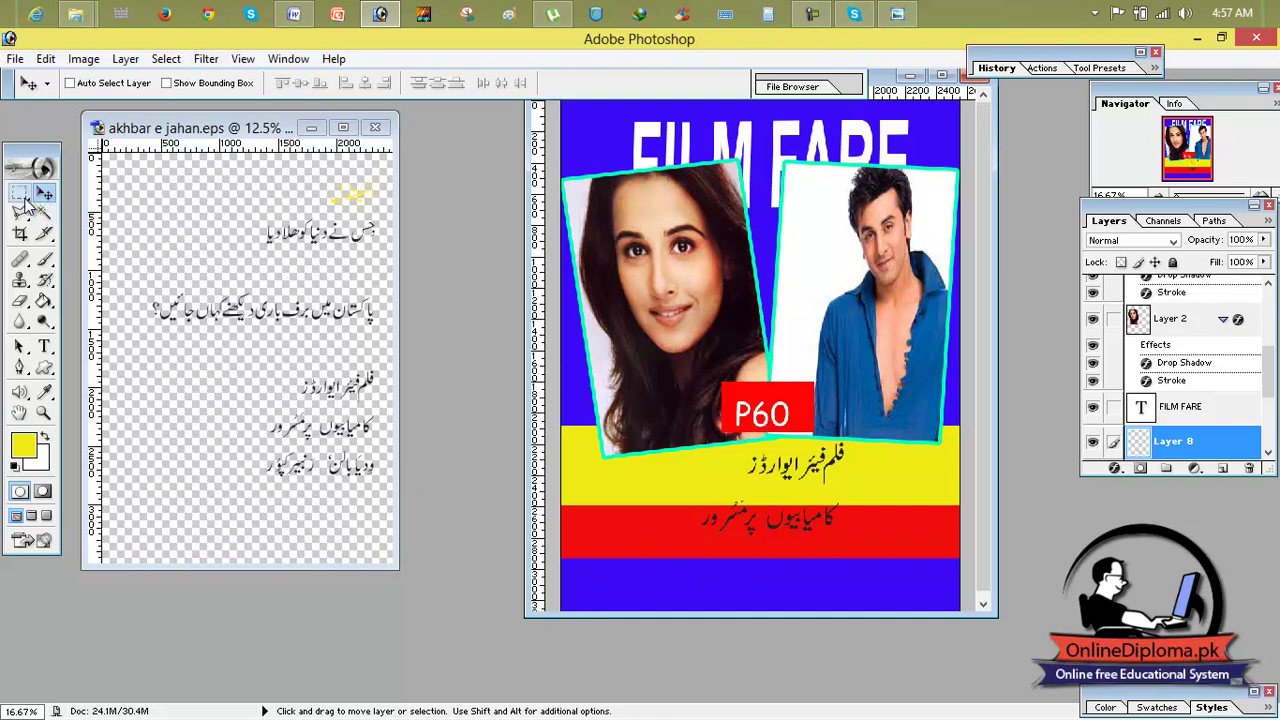
left_click(268, 447)
mouse_move(370, 487)
left_mouse_down()
mouse_move(387, 498)
mouse_move(357, 481)
left_mouse_up()
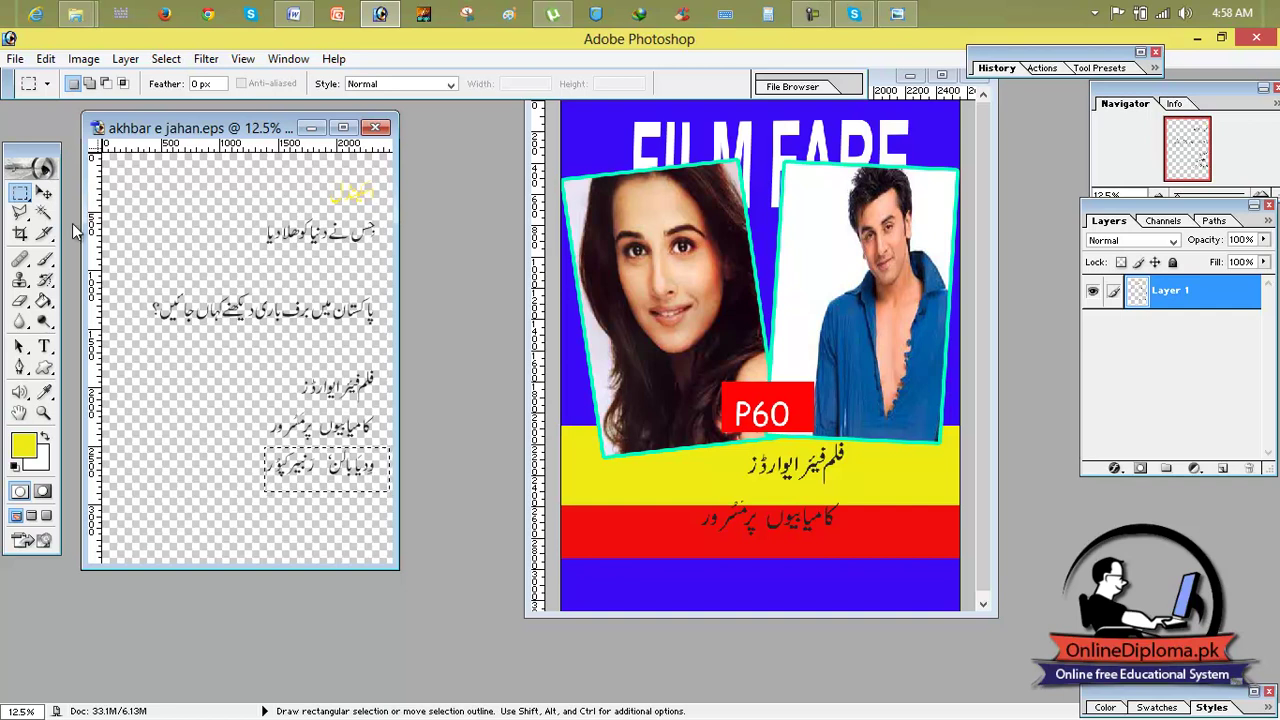
left_click(44, 194)
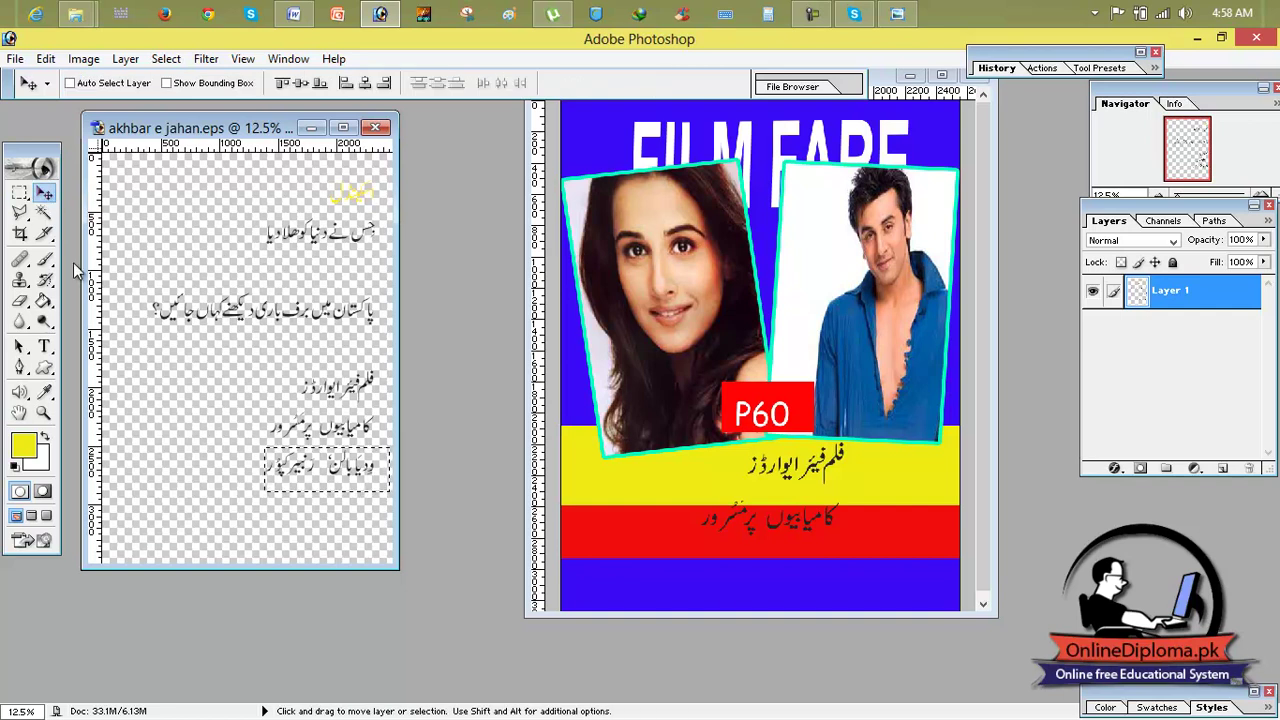
left_click(20, 192)
left_click(339, 458)
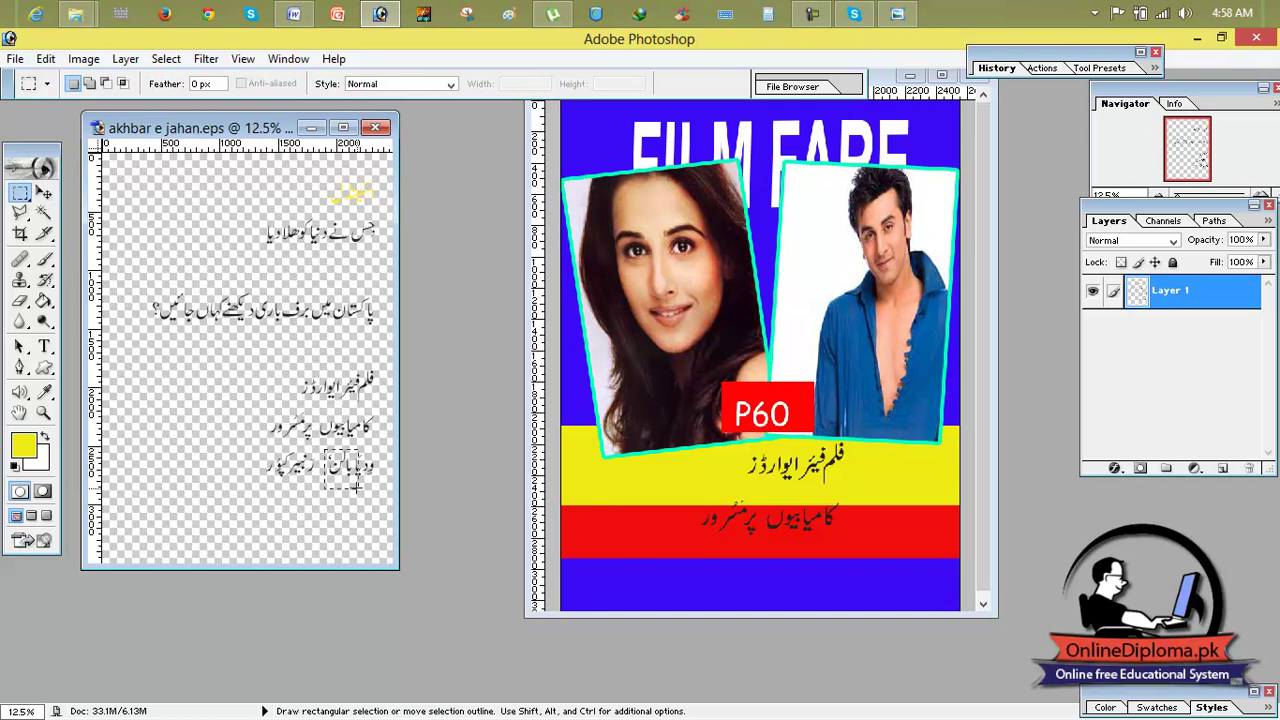
left_click_drag(382, 485, 808, 566)
left_click(44, 192)
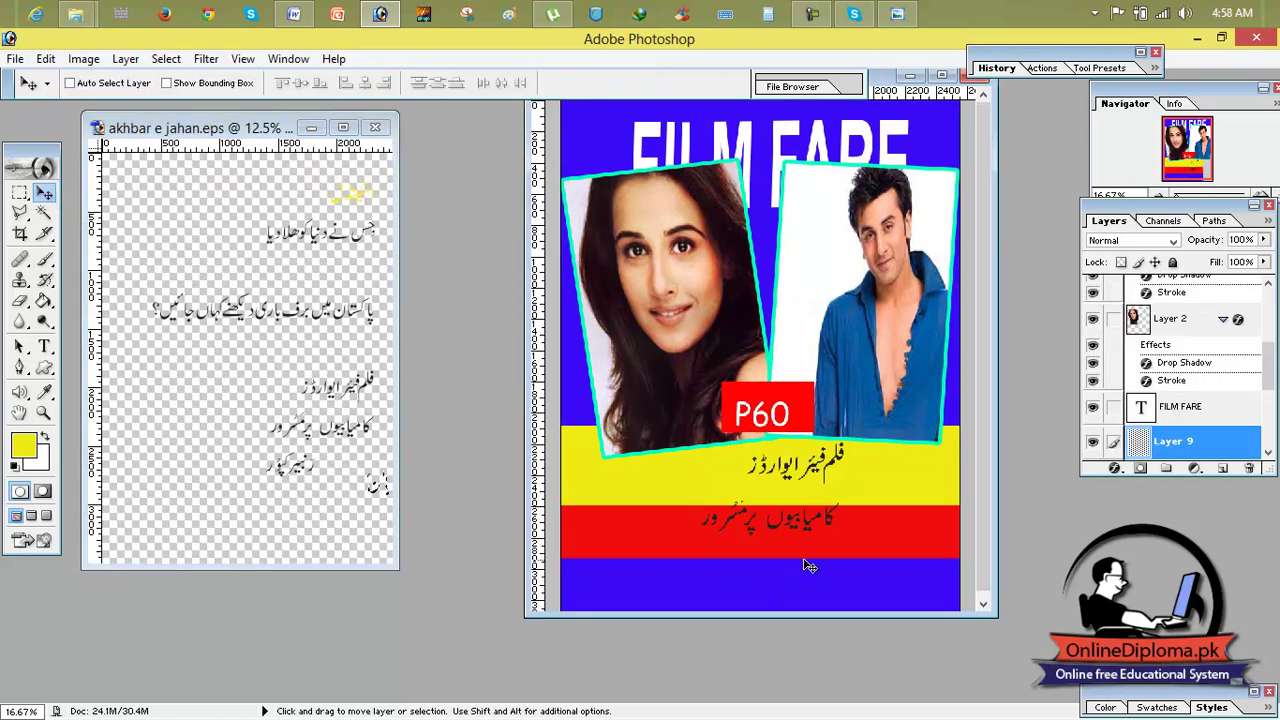
Copy the second name in the last caption line onto the lower blue area, to the left of the first name
left_click(20, 193)
left_click(268, 458)
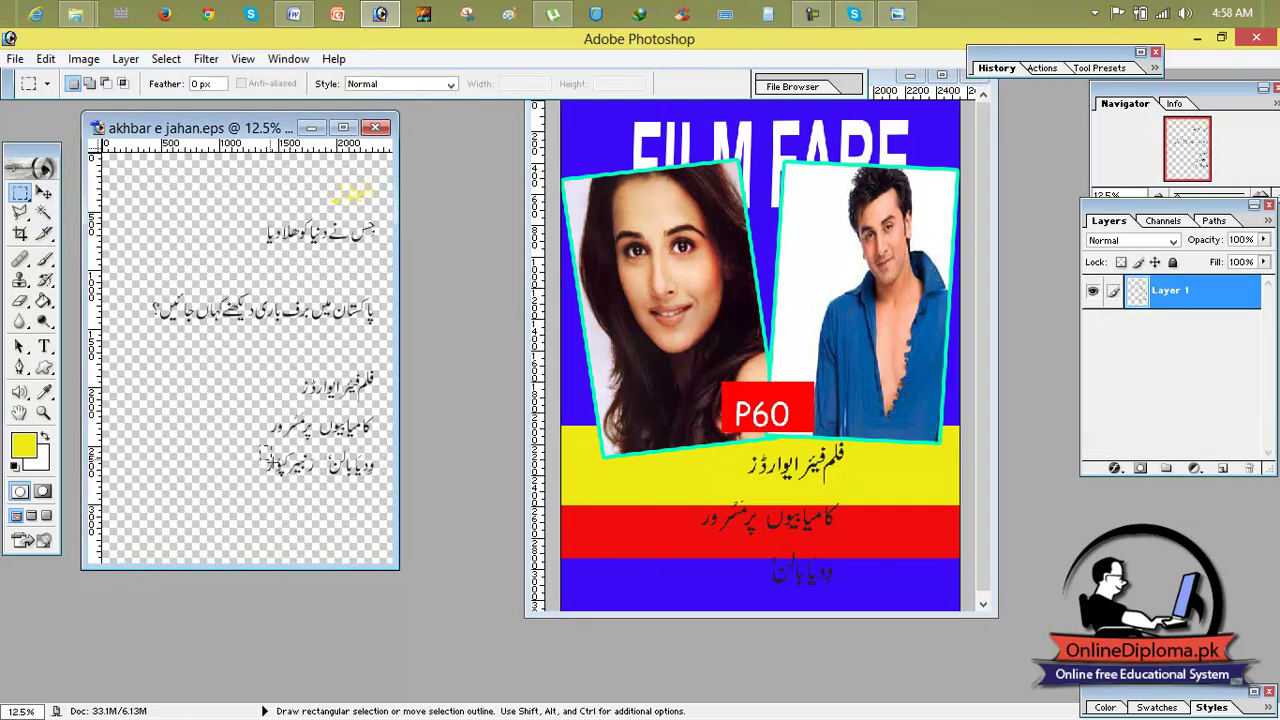
left_click(45, 193)
left_click_drag(283, 420, 660, 556)
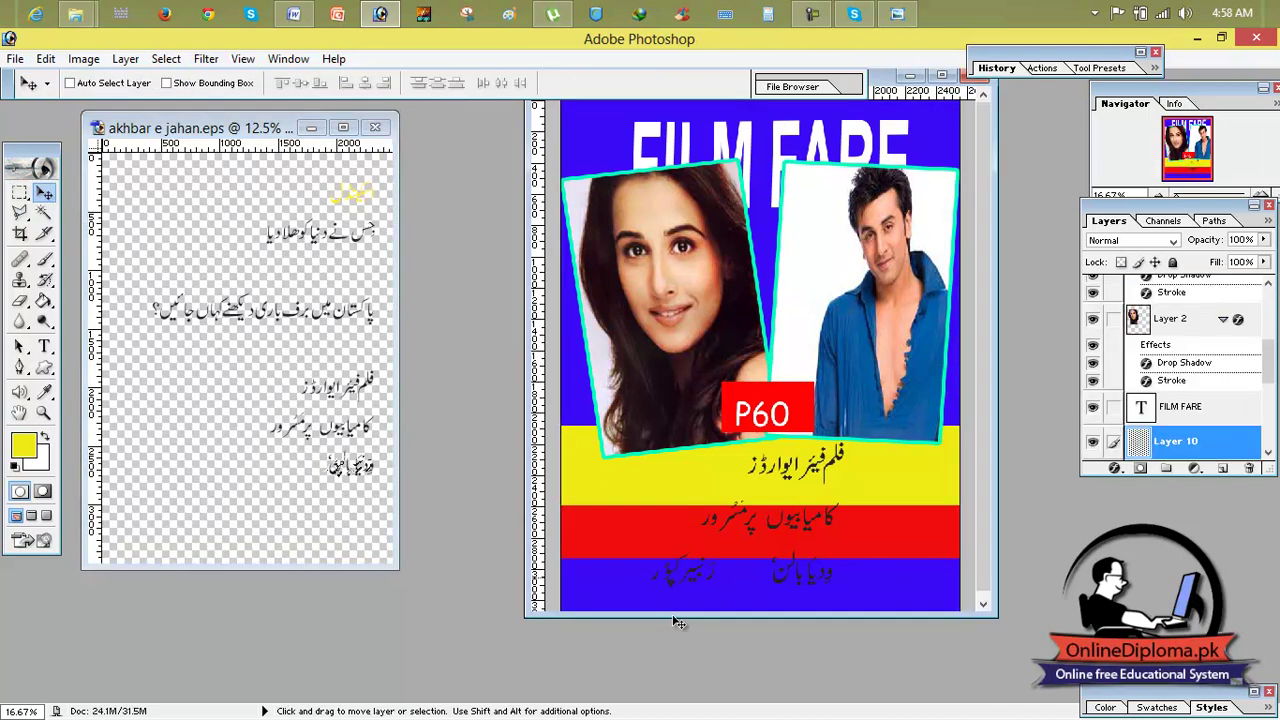
Maximize the Untitled-1 window and shift the Layer 7 caption slightly left and down within the yellow strip
left_click(941, 76)
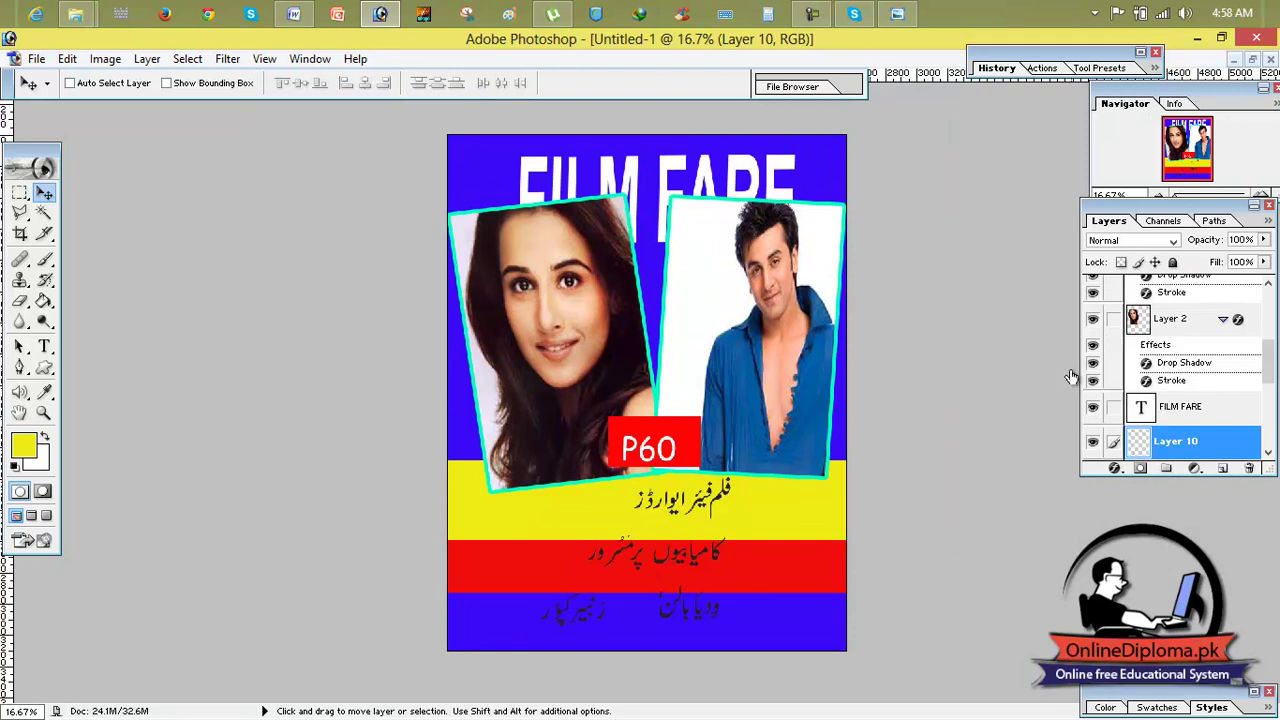
left_click(1183, 322)
left_click(1176, 412)
left_click_drag(1268, 365, 1276, 440)
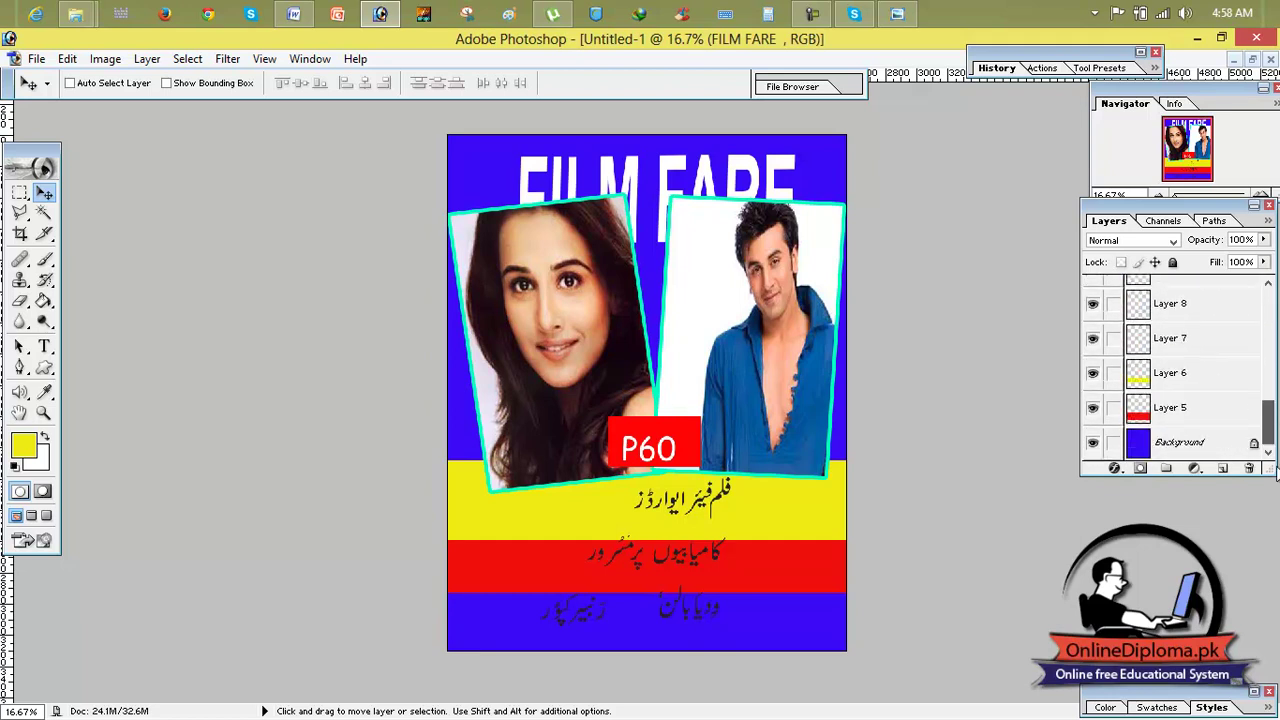
left_click(1188, 345)
left_click_drag(731, 503, 714, 510)
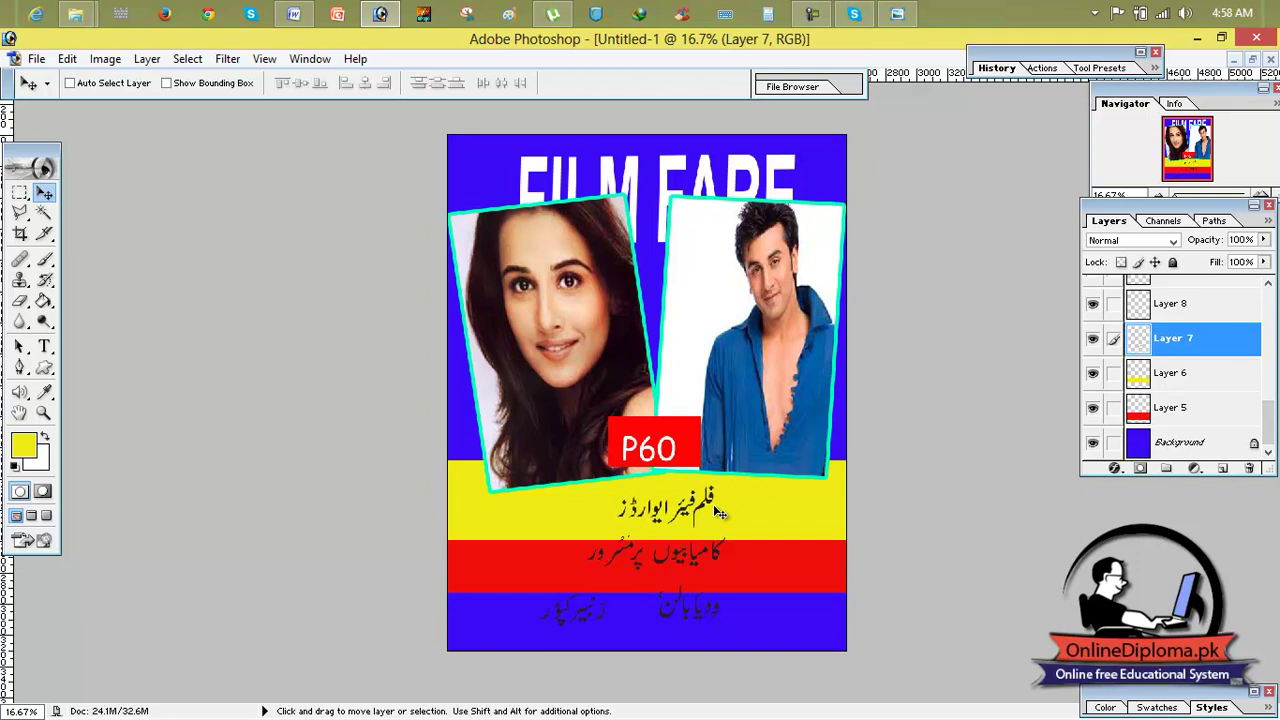
Scale the Layer 7 caption to 205.5% width and 141.6% height so it fills the middle of the yellow strip
key("ctrl+t")
left_click_drag(714, 528, 712, 502)
left_click_drag(588, 499, 550, 500)
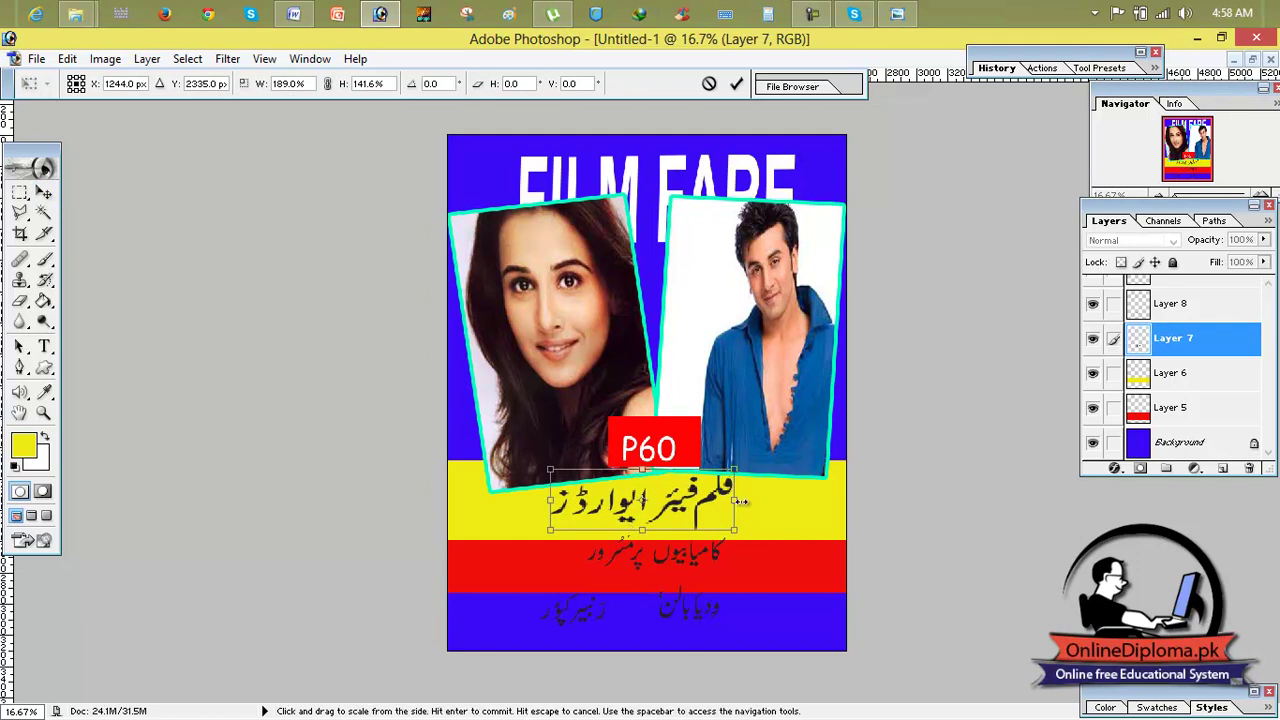
left_click_drag(750, 504, 705, 503)
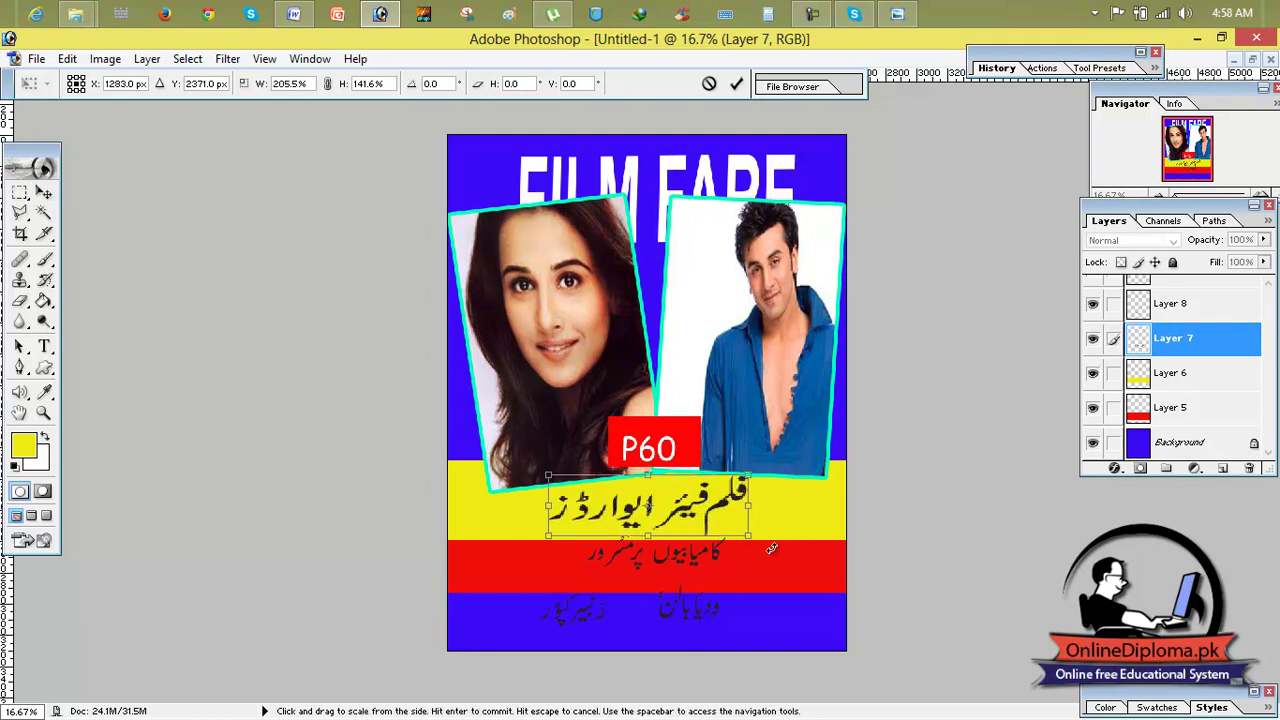
left_click(43, 192)
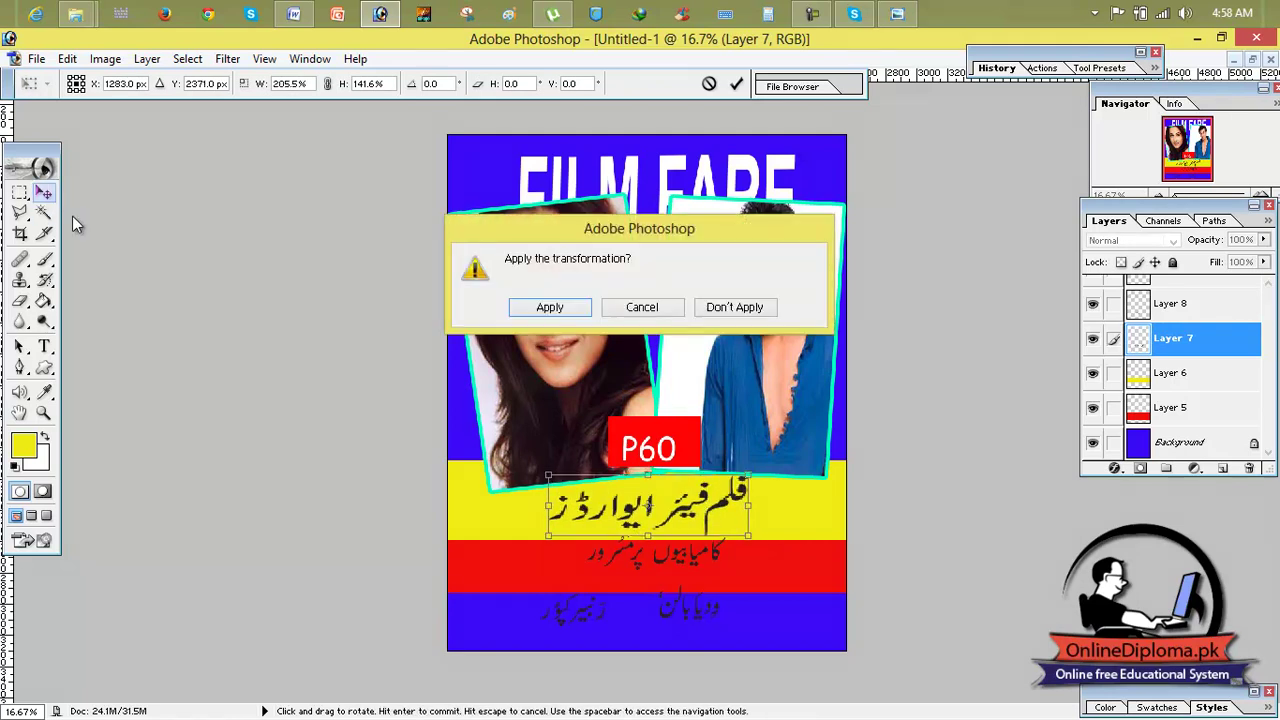
left_click(537, 310)
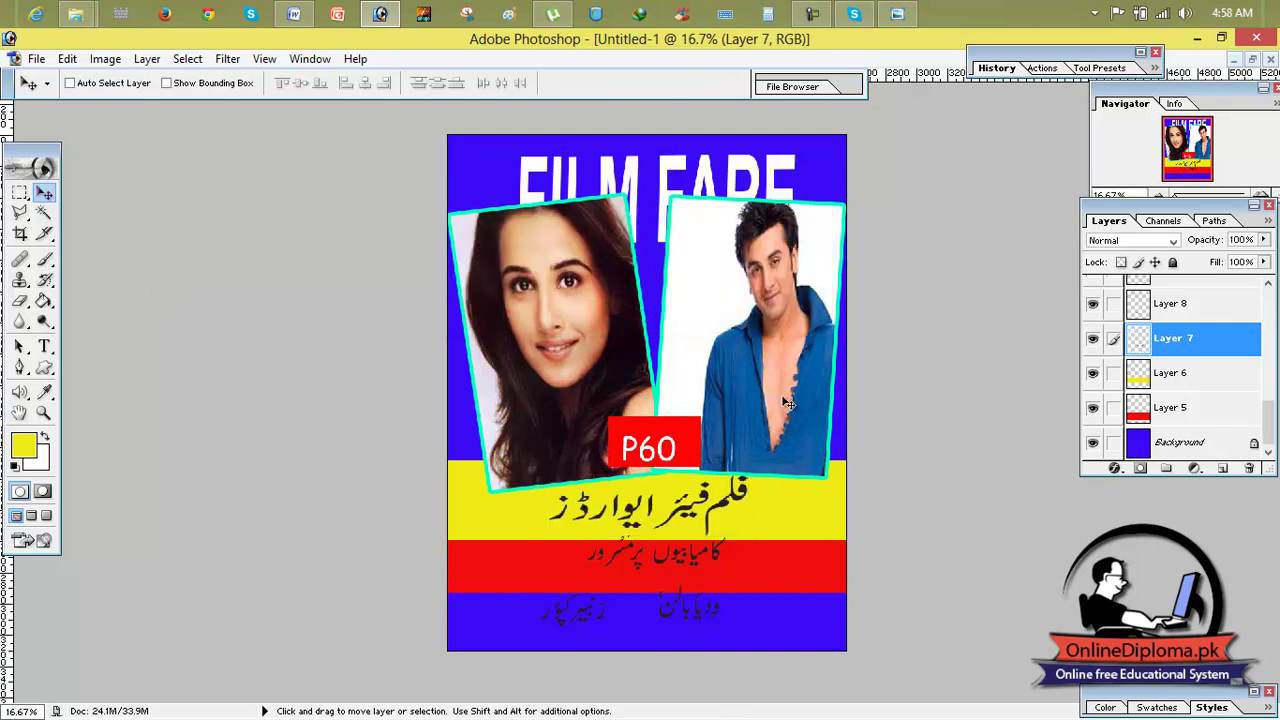
Fill the Layer 7 caption on the yellow strip with red (EF1A15) and deselect it
left_click(1190, 350, "ctrl")
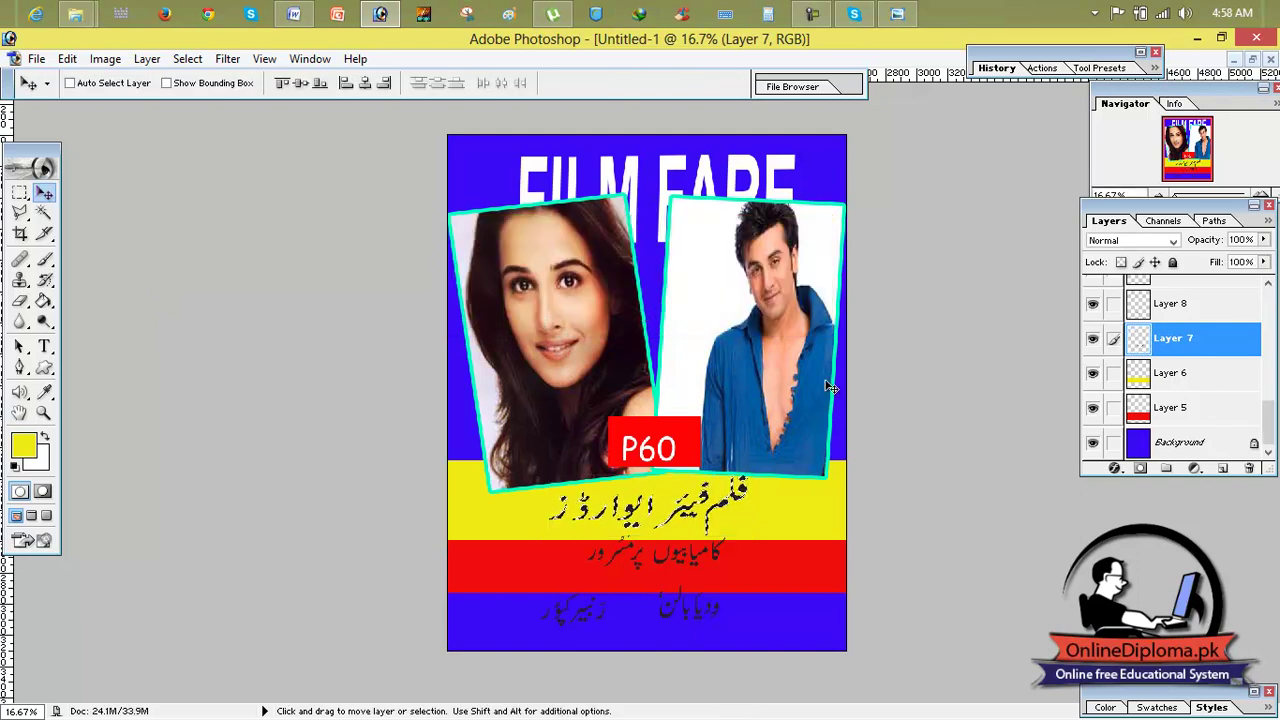
left_click(24, 444)
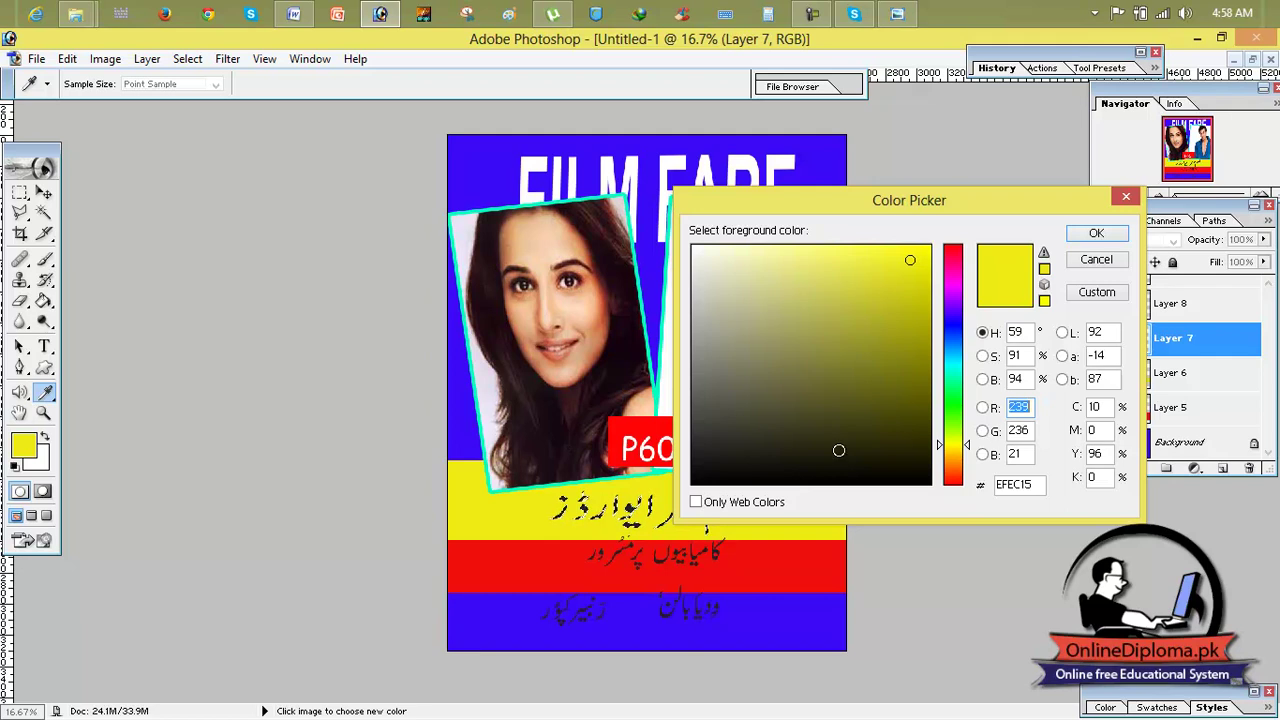
left_click_drag(952, 444, 952, 483)
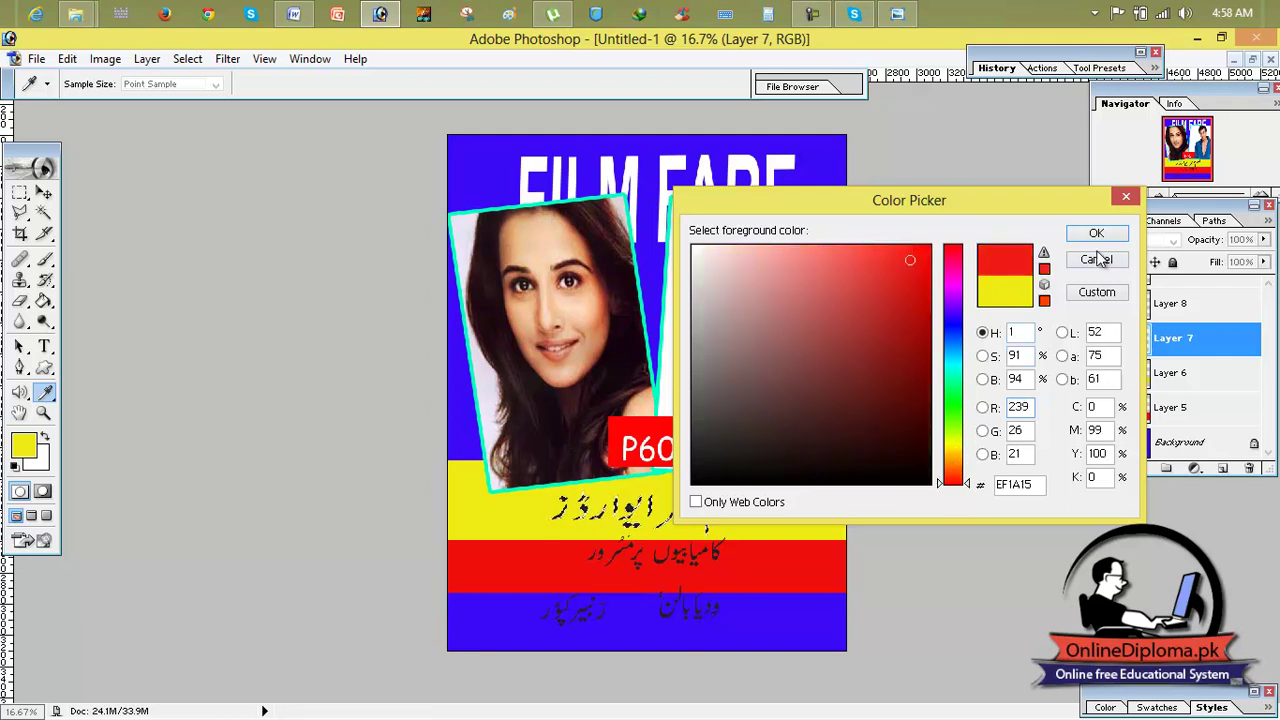
left_click(1096, 233)
key("v")
key("alt+BackSpace")
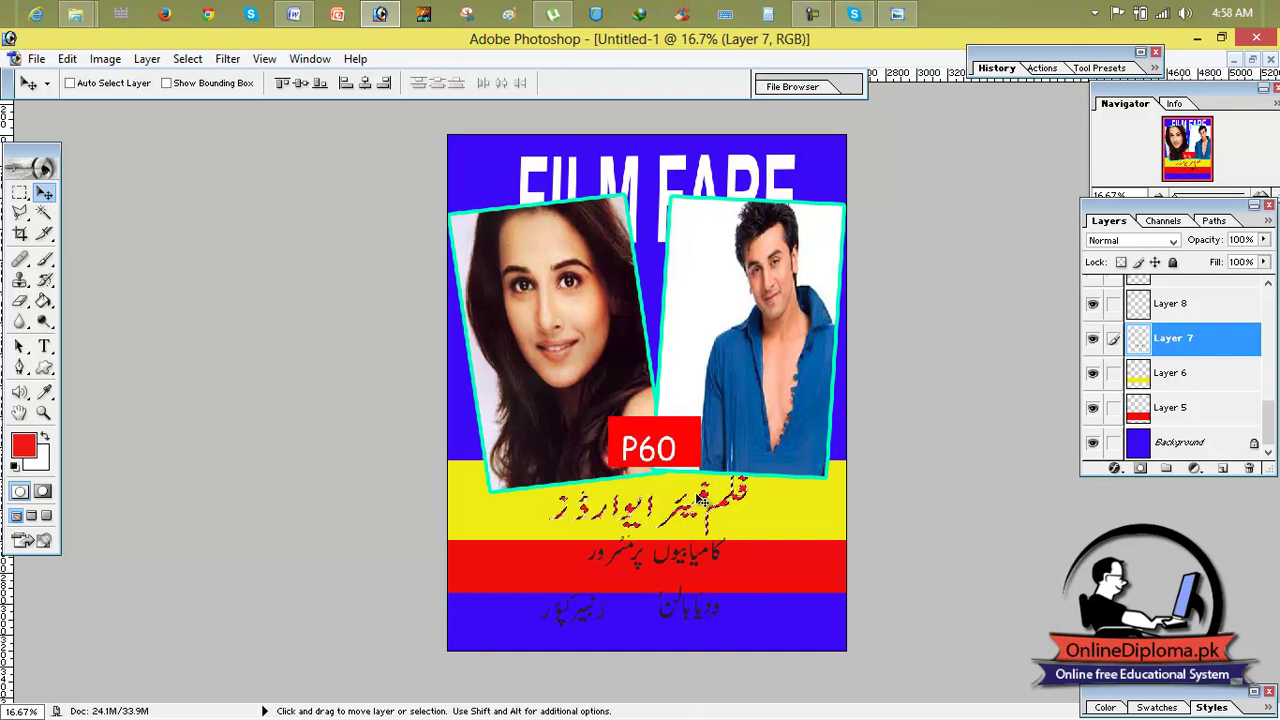
key("ctrl+d")
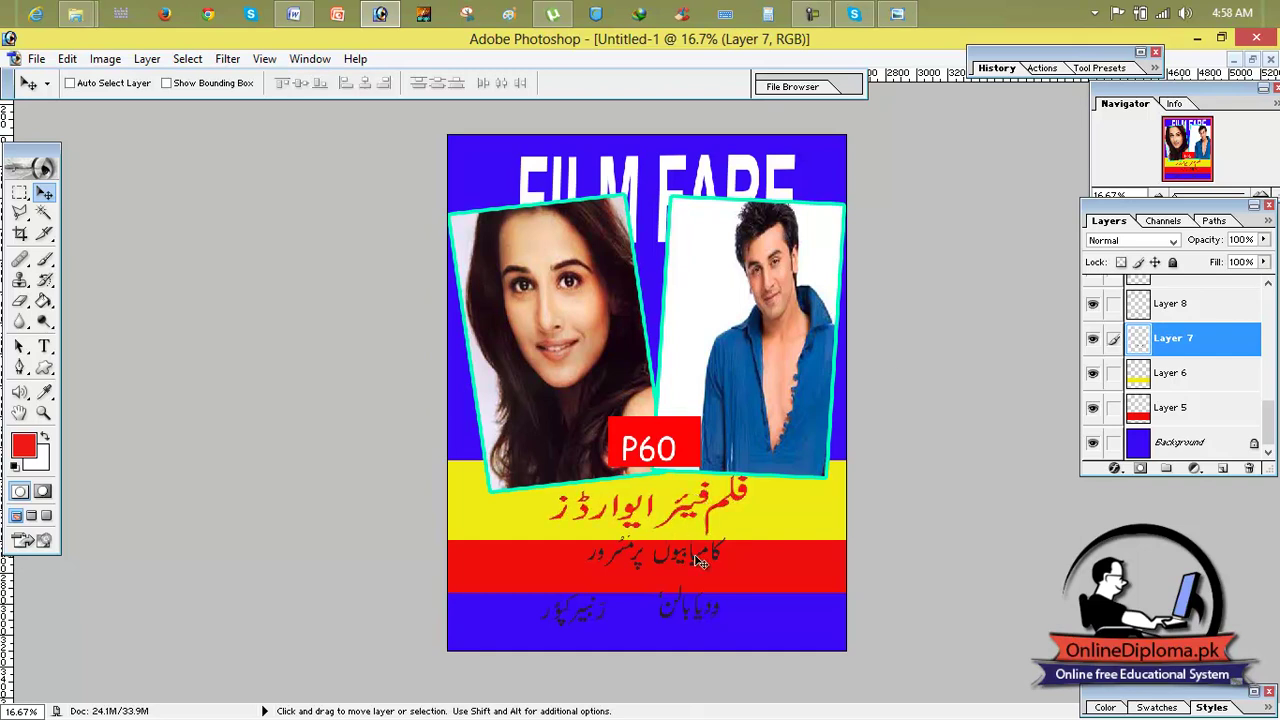
Shift the Layer 8 caption slightly left and down within the red strip and fill it with bright green (6BF506)
left_click(1181, 312)
left_click_drag(717, 560, 708, 568)
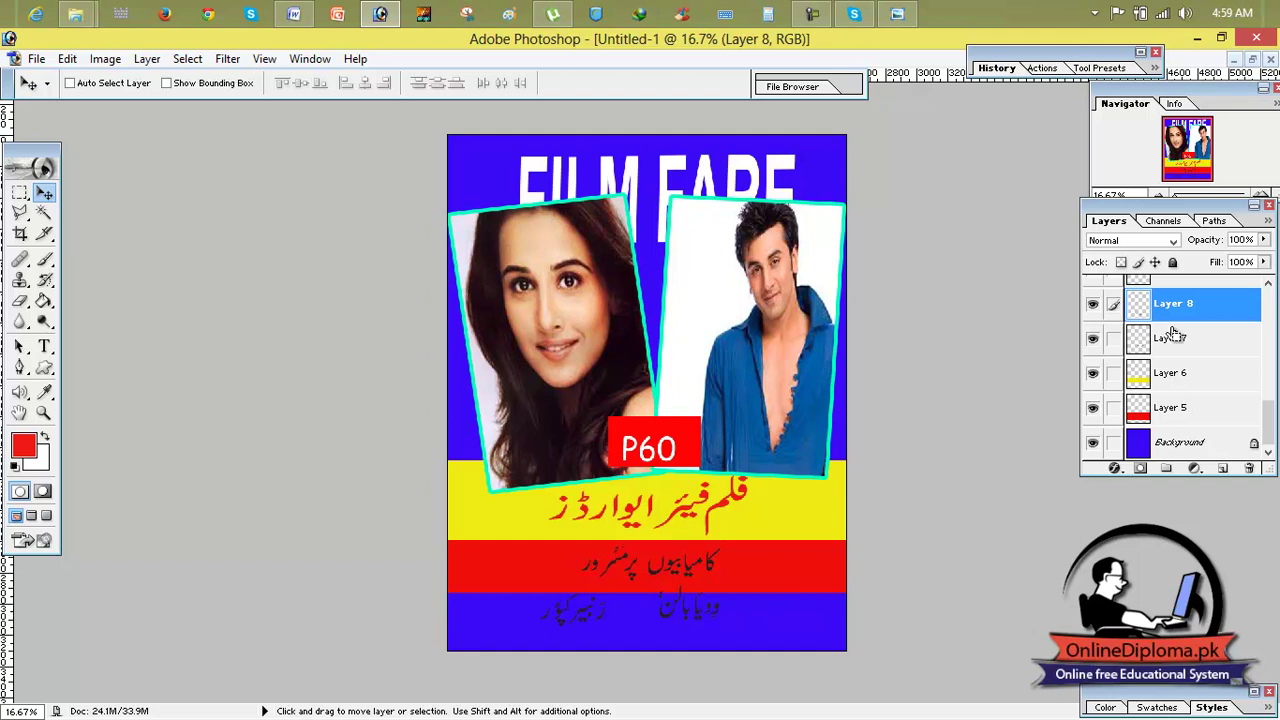
left_click(24, 445)
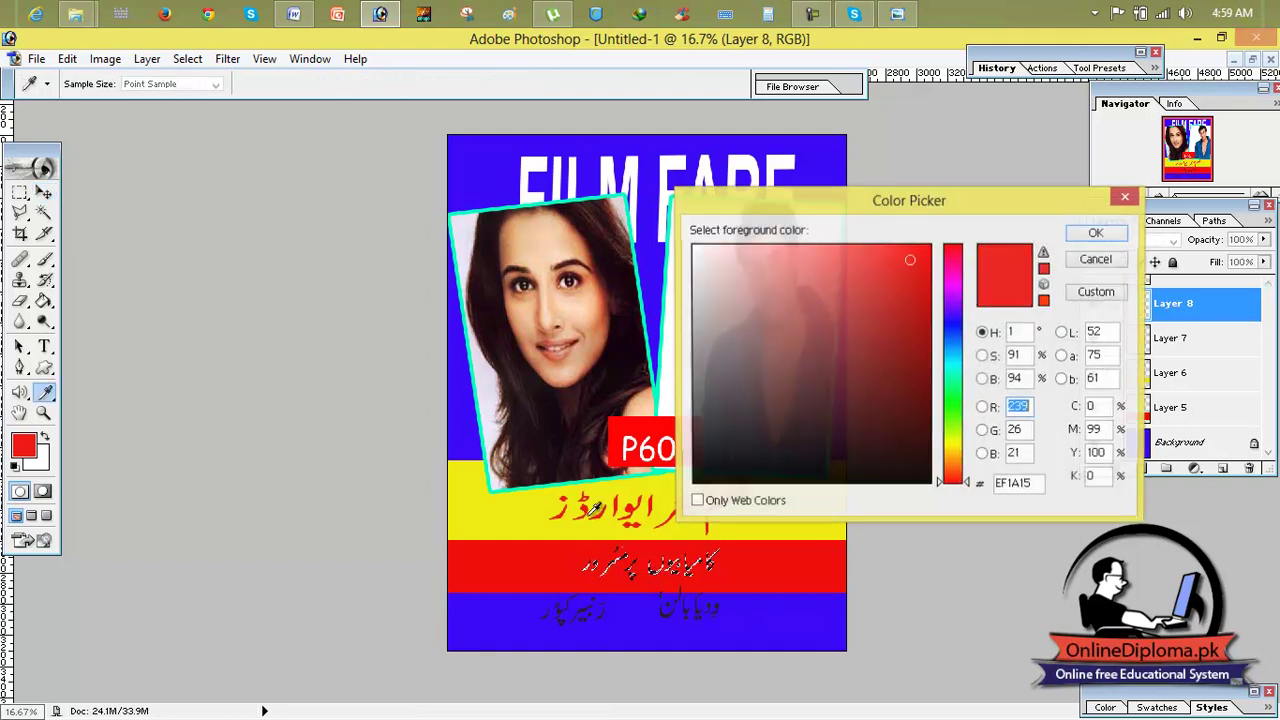
mouse_move(939, 430)
left_mouse_down()
mouse_move(939, 416)
mouse_move(947, 458)
mouse_move(952, 421)
left_mouse_up()
left_click(921, 269)
left_click(925, 254)
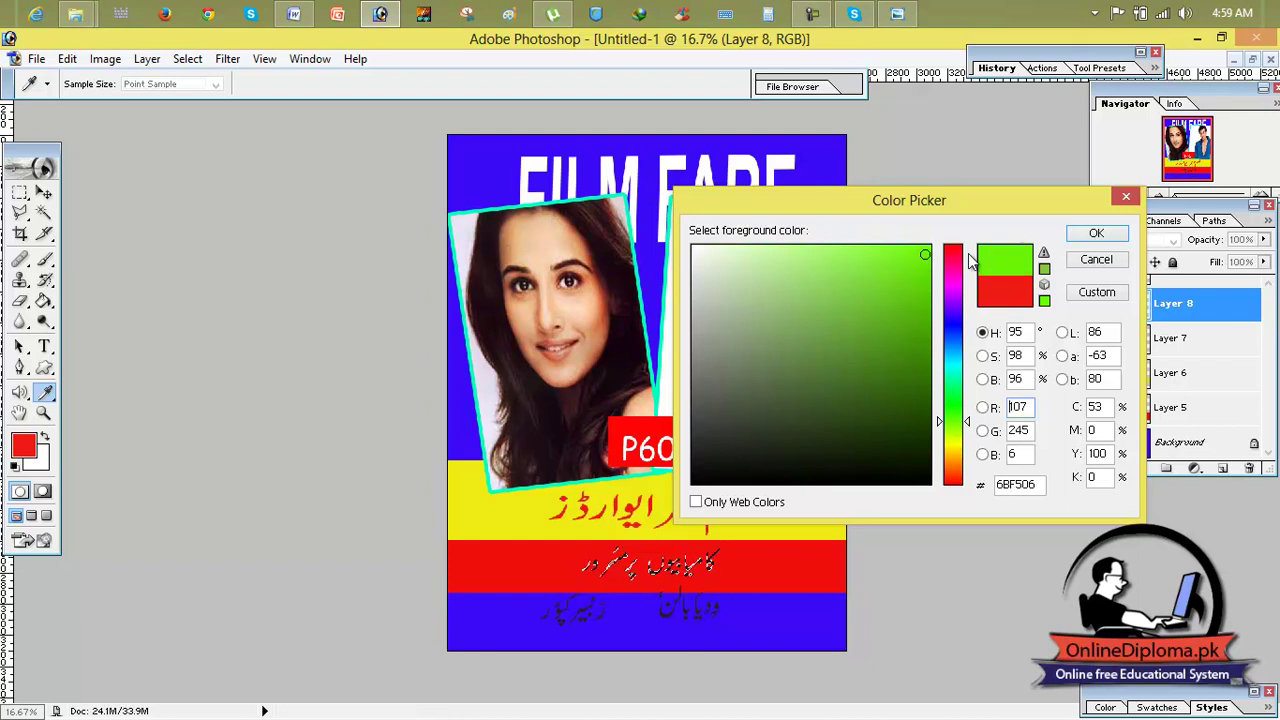
left_click(1118, 234)
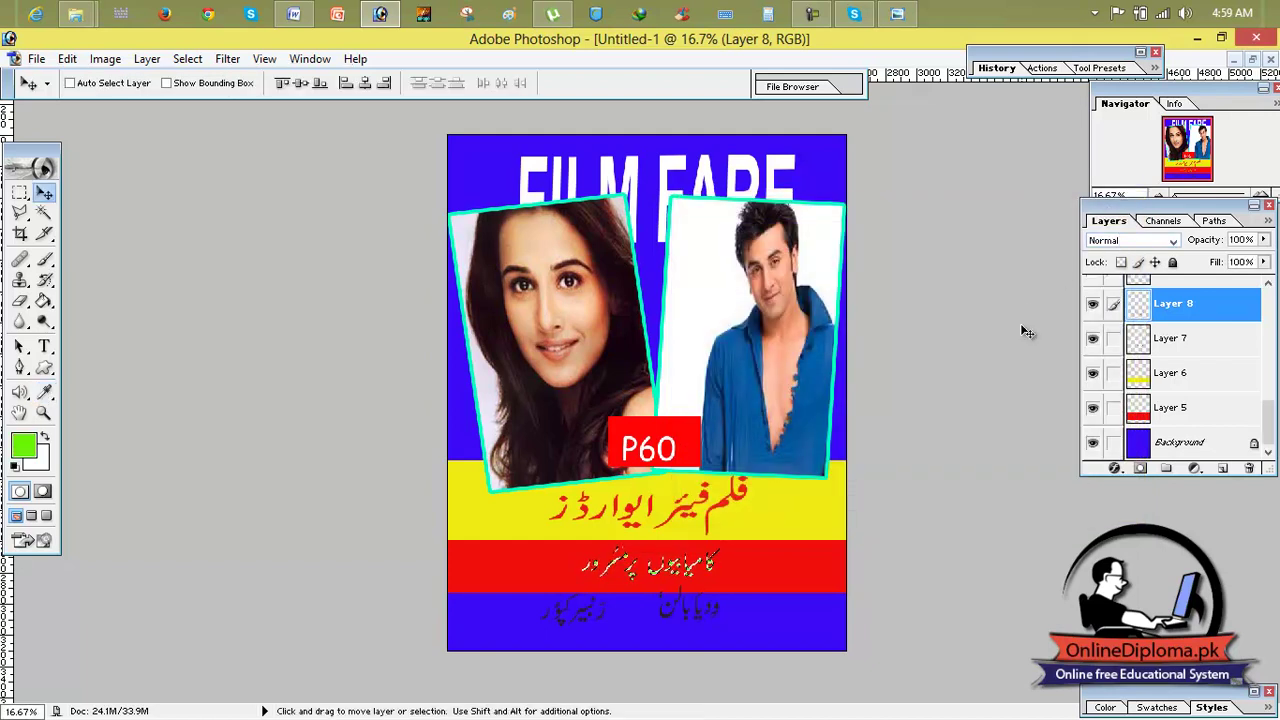
key("ctrl+d")
Scale the Layer 8 caption to 108.1% width and 157.0% height and place it at the left end of the red strip
key("ctrl+t")
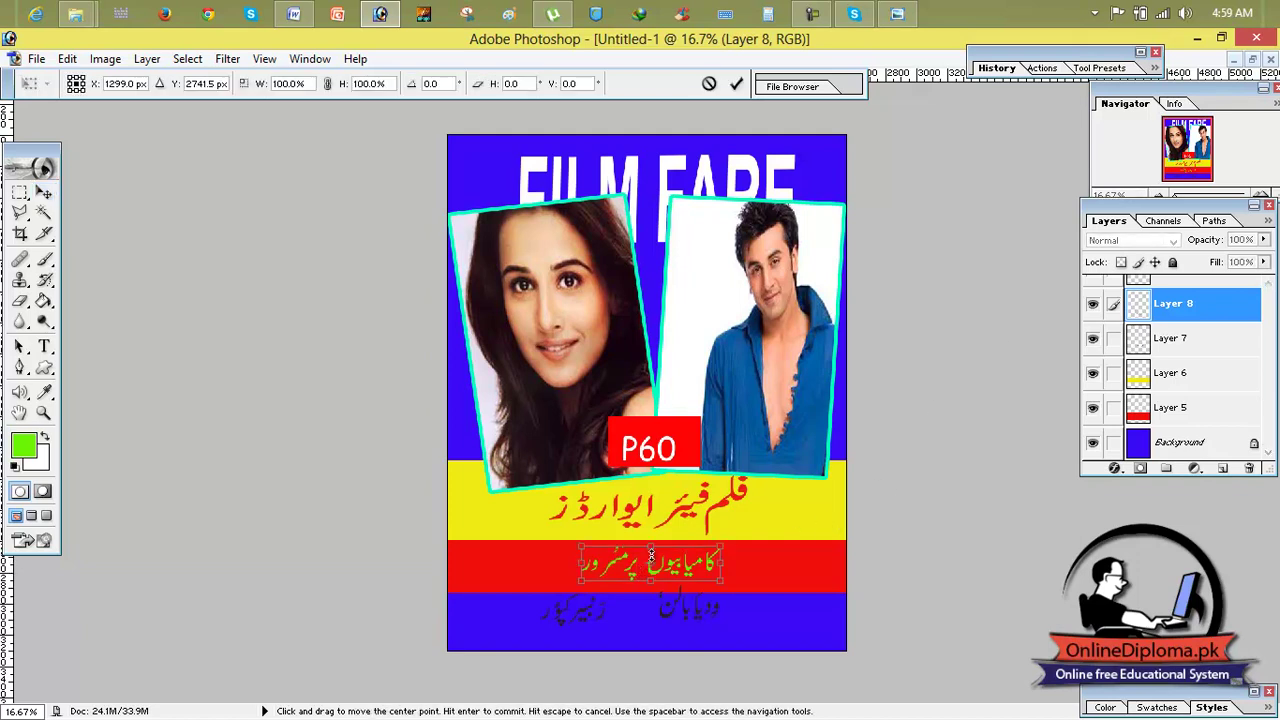
left_click_drag(649, 546, 649, 536)
left_click_drag(721, 557, 600, 565)
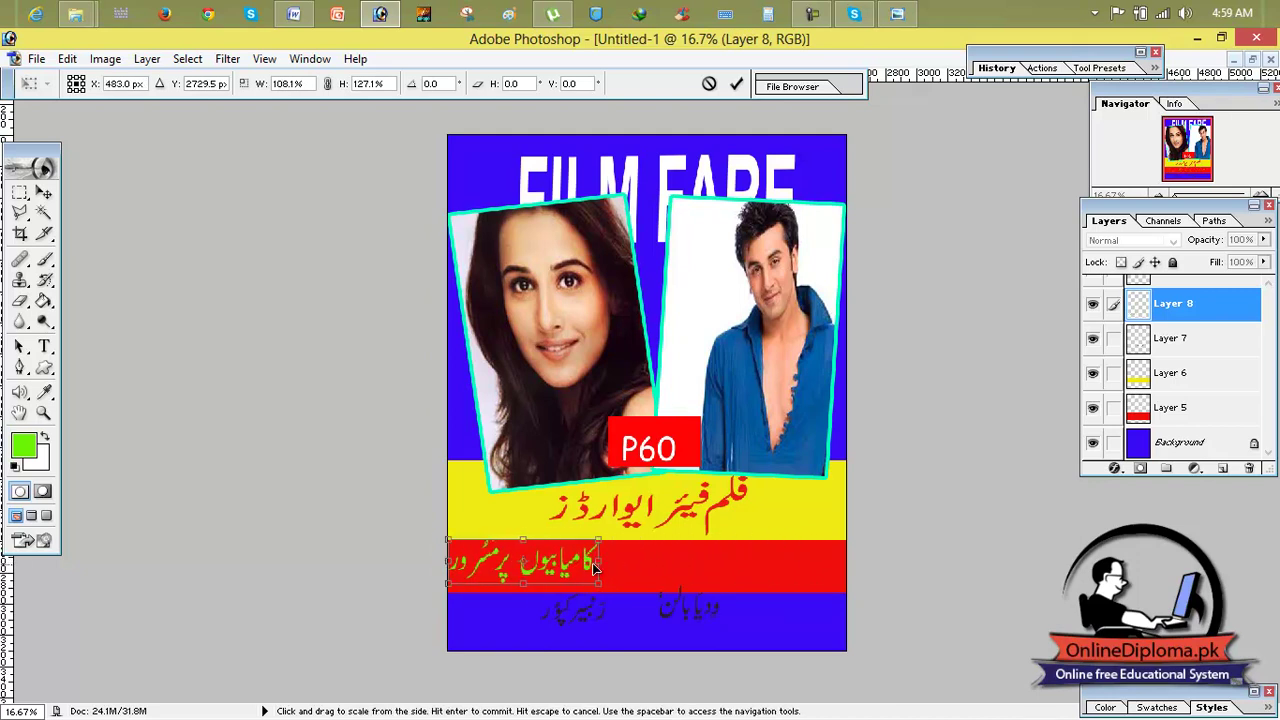
left_click_drag(522, 584, 522, 592)
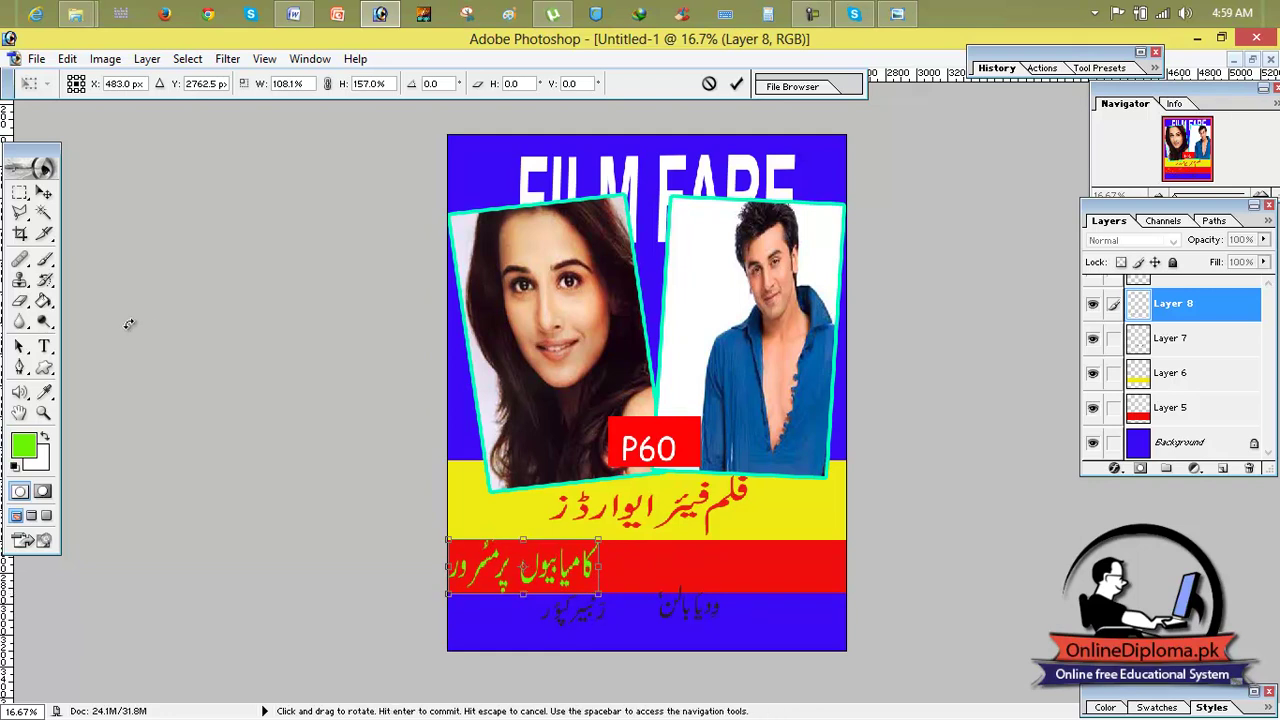
left_click(43, 192)
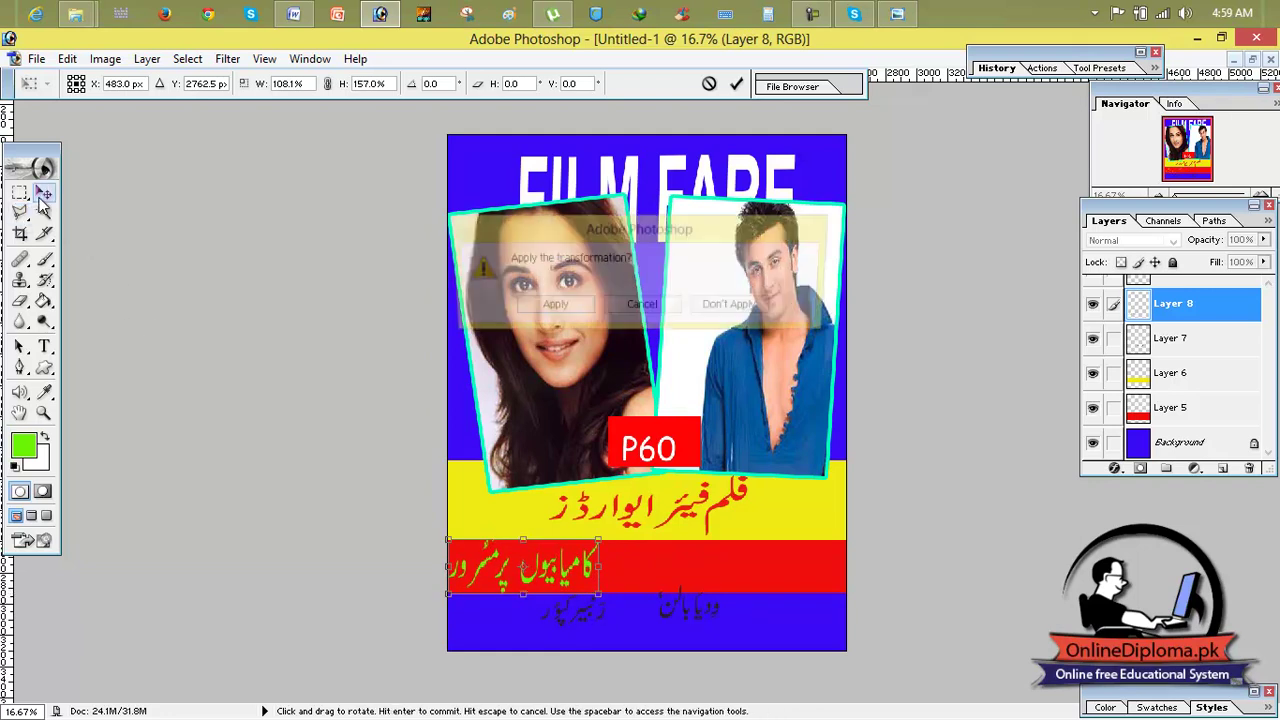
left_click(548, 306)
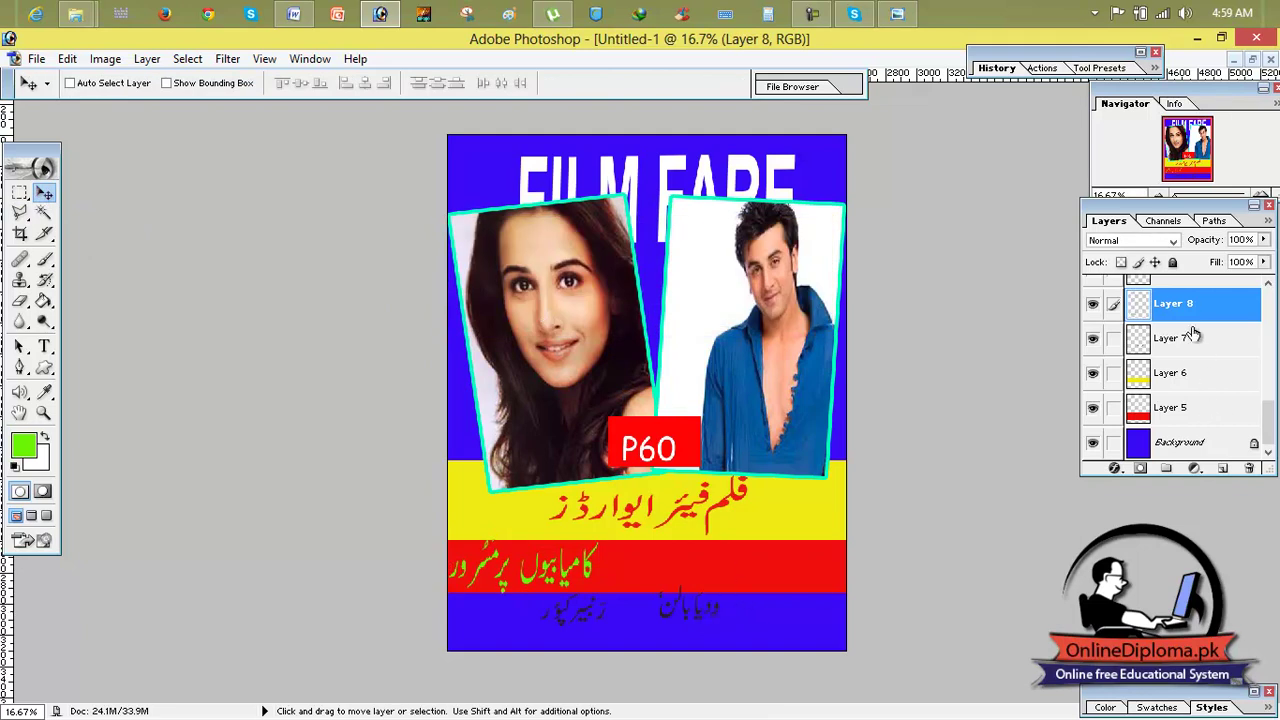
Shift the Layer 9 name slightly right and up and fill it with yellow
left_click(1175, 282)
left_click_drag(705, 620, 714, 612)
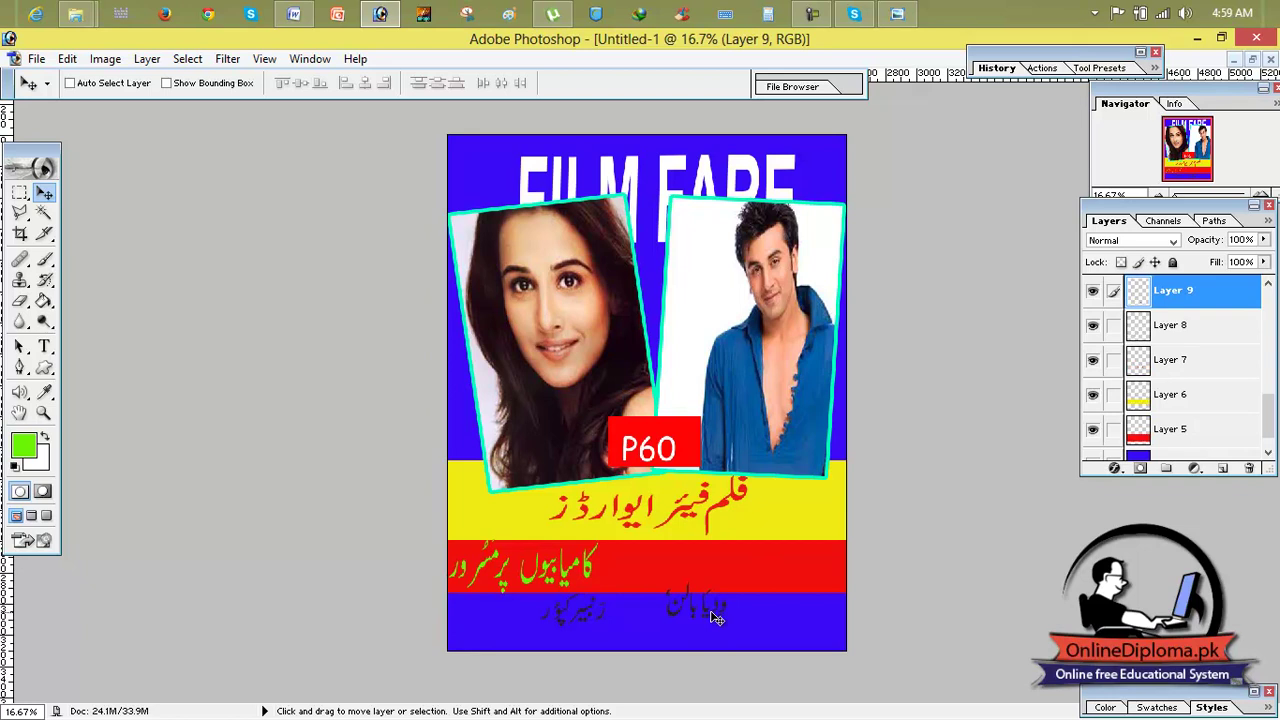
left_click(1140, 292, "ctrl")
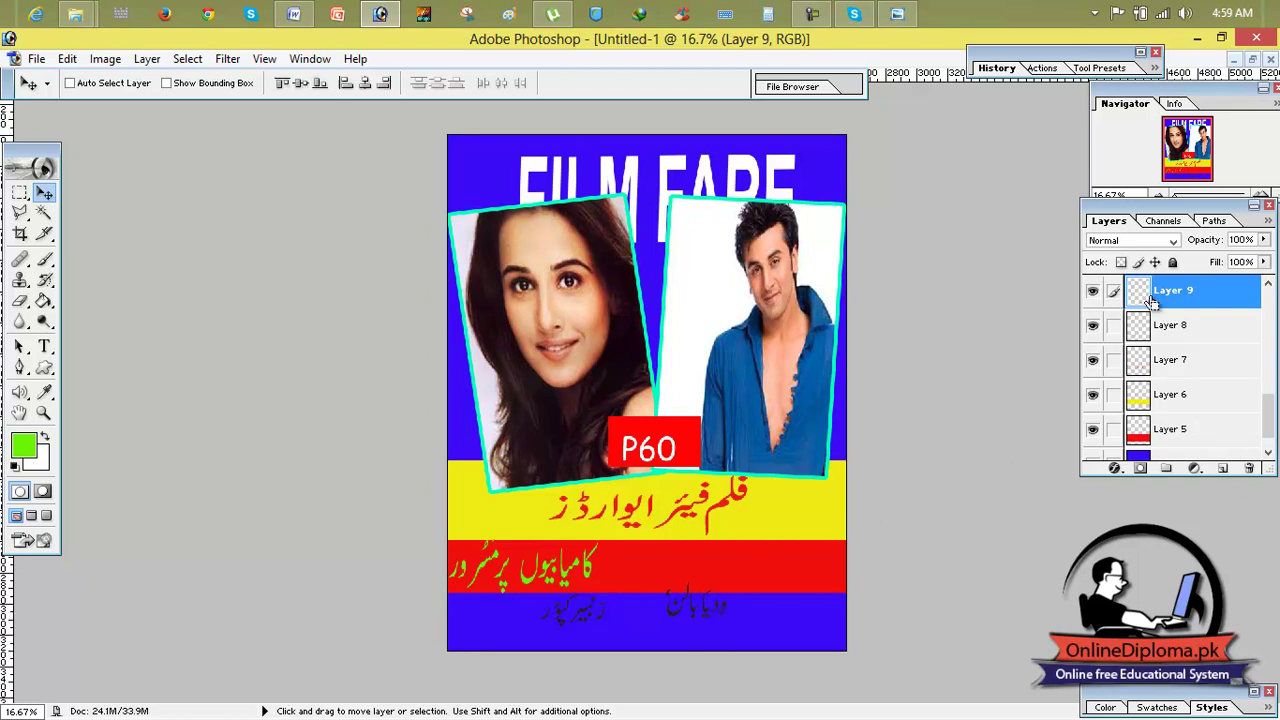
left_click(22, 444)
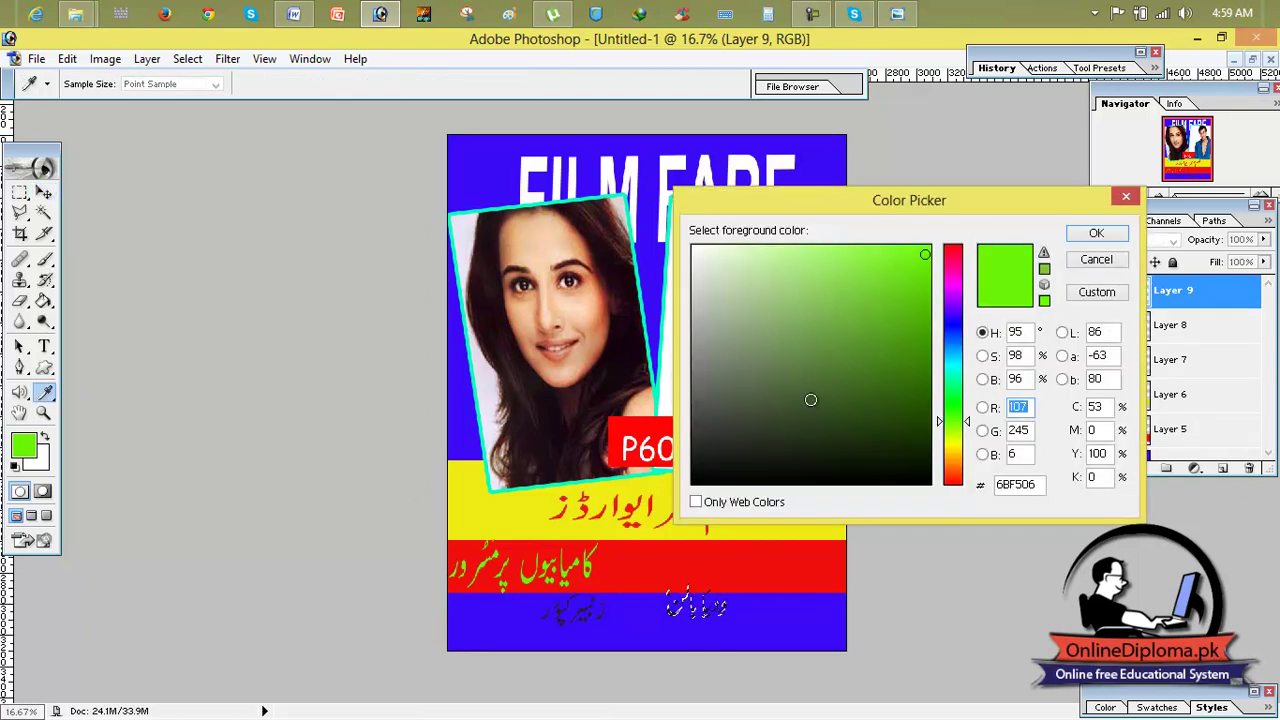
left_click_drag(949, 410, 950, 450)
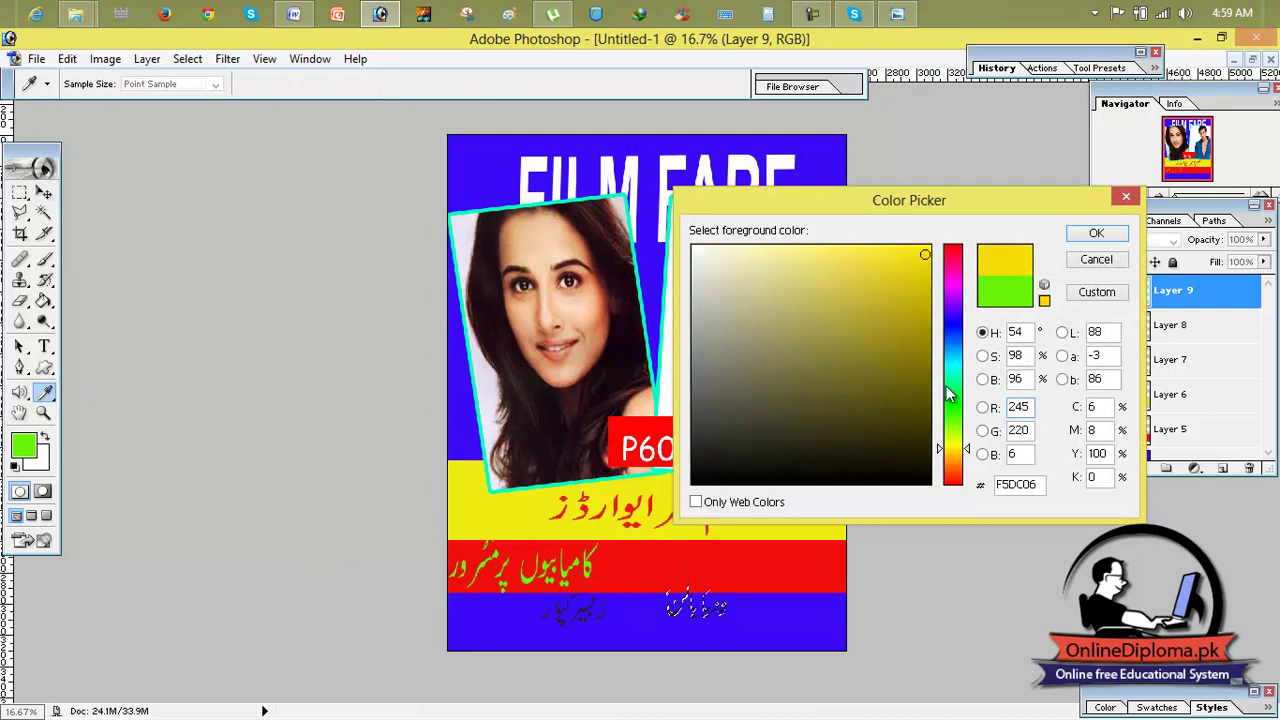
left_click(925, 251)
left_click(1086, 234)
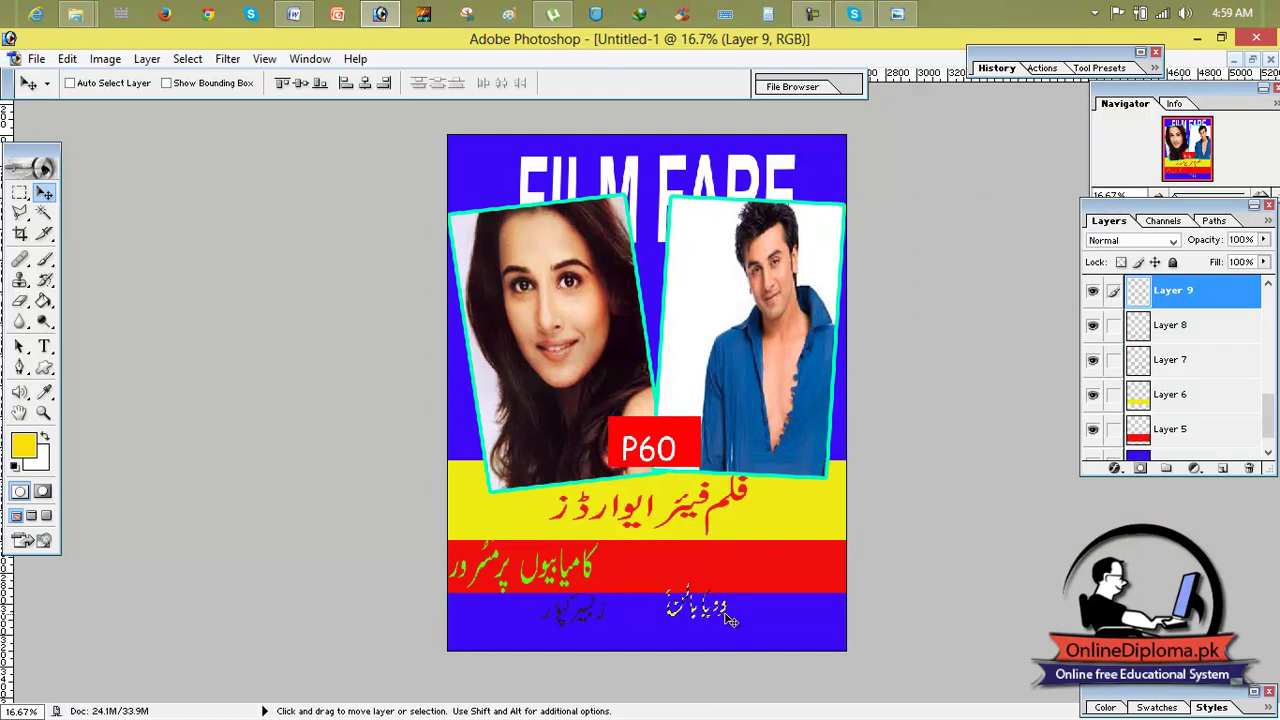
Scale the Layer 9 name to 173.2% width and 185.0% height, move it to the page's right edge, and deselect it
key("ctrl+t")
left_click_drag(731, 580, 772, 553)
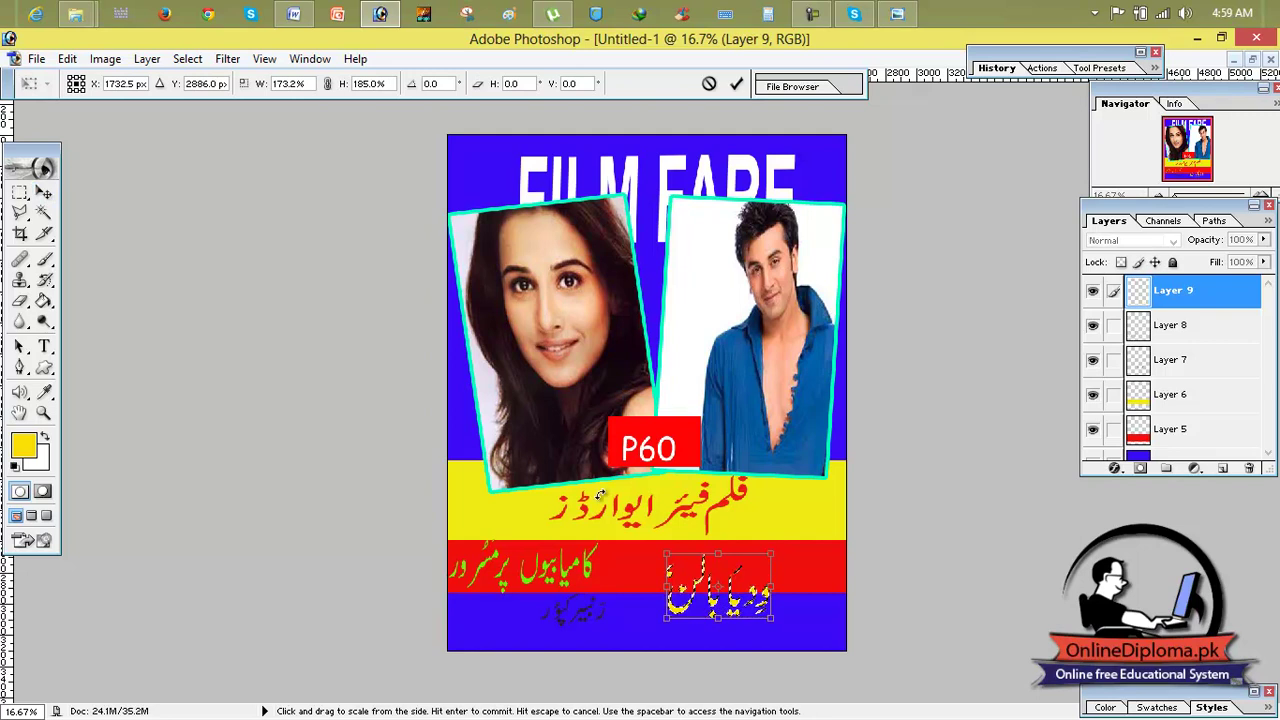
left_click(44, 194)
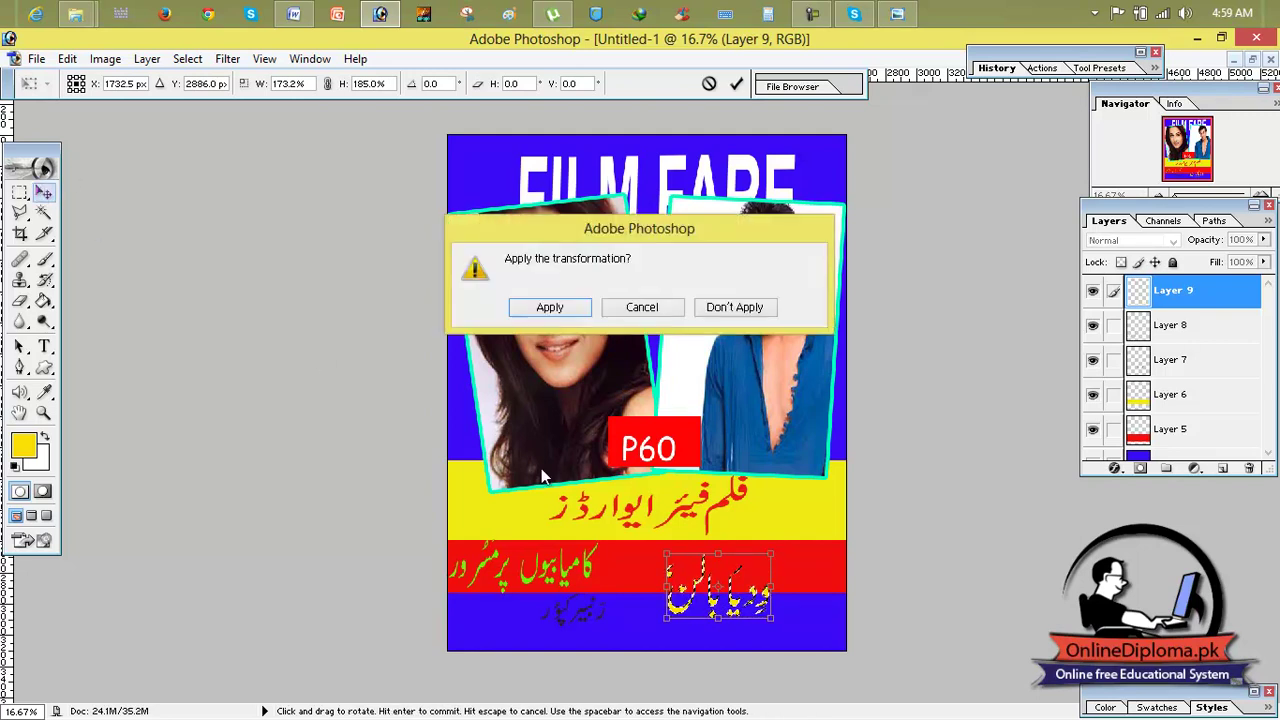
left_click(549, 307)
left_click_drag(742, 612, 800, 608)
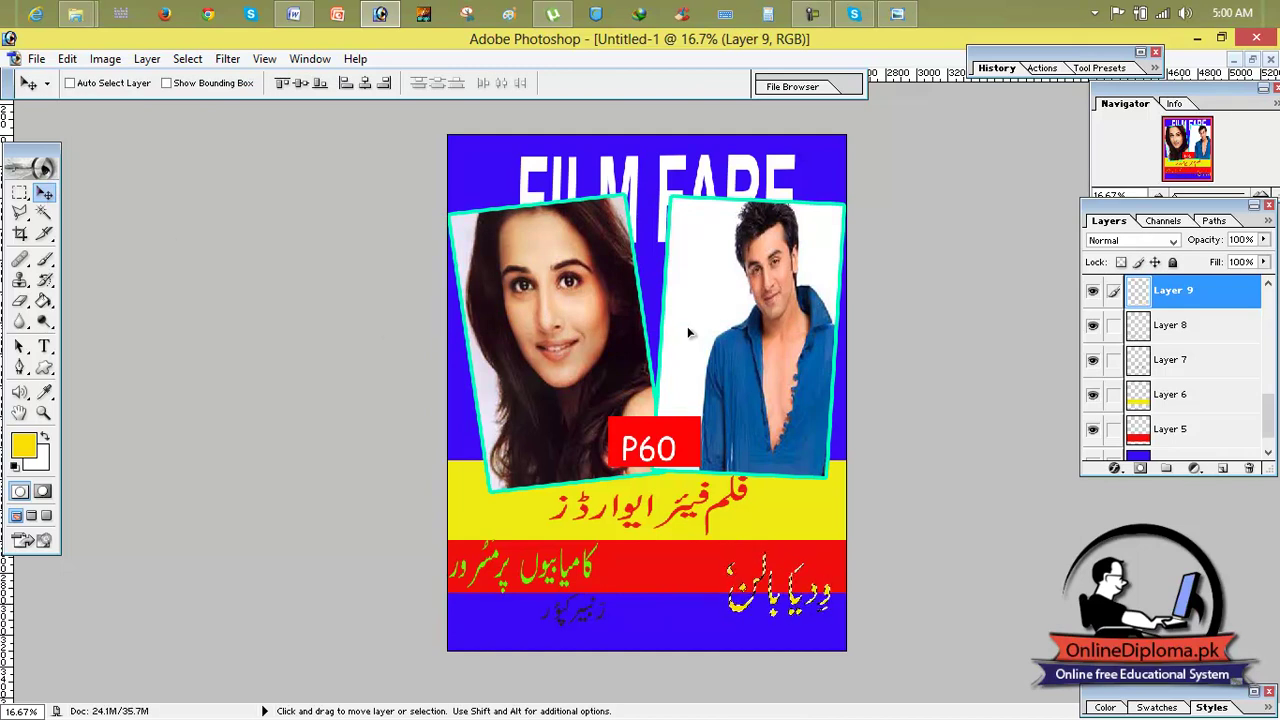
mouse_move(588, 609)
left_mouse_down()
mouse_move(664, 627)
mouse_move(587, 606)
mouse_move(591, 617)
left_mouse_up()
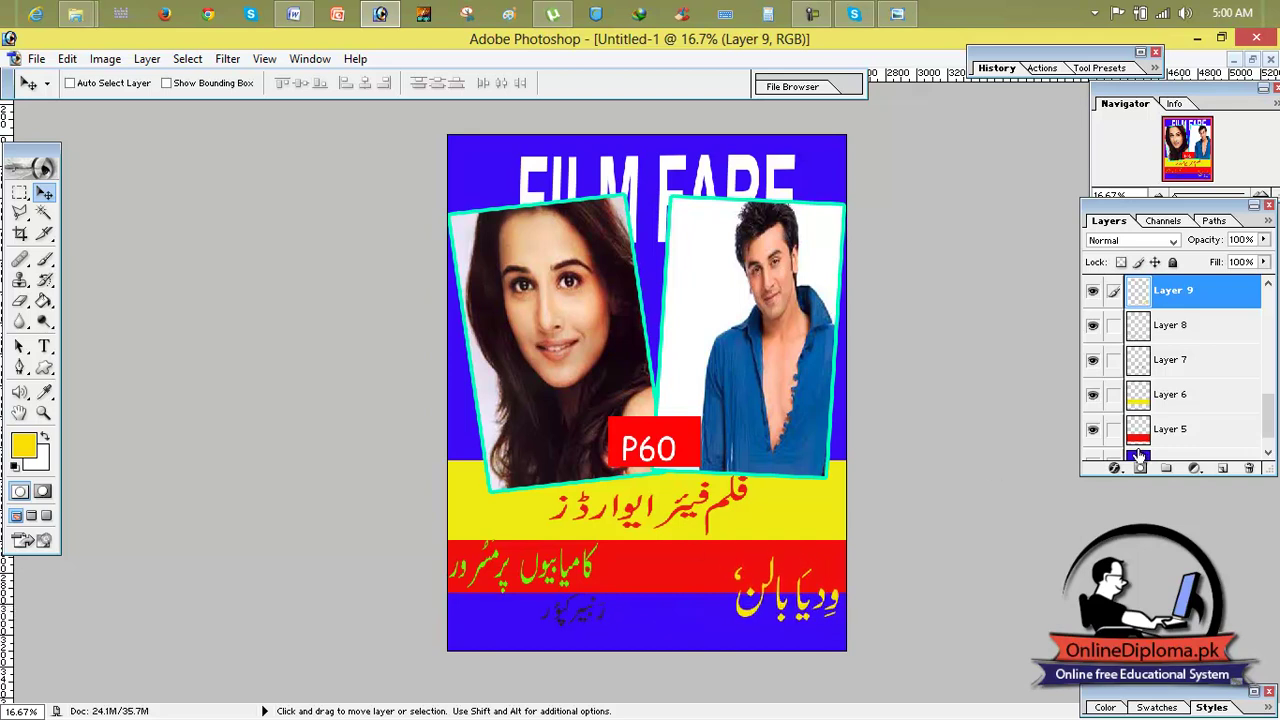
Make Layer 10, the remaining dark name on the lower blue area, the active layer
left_click_drag(1271, 408, 1272, 391)
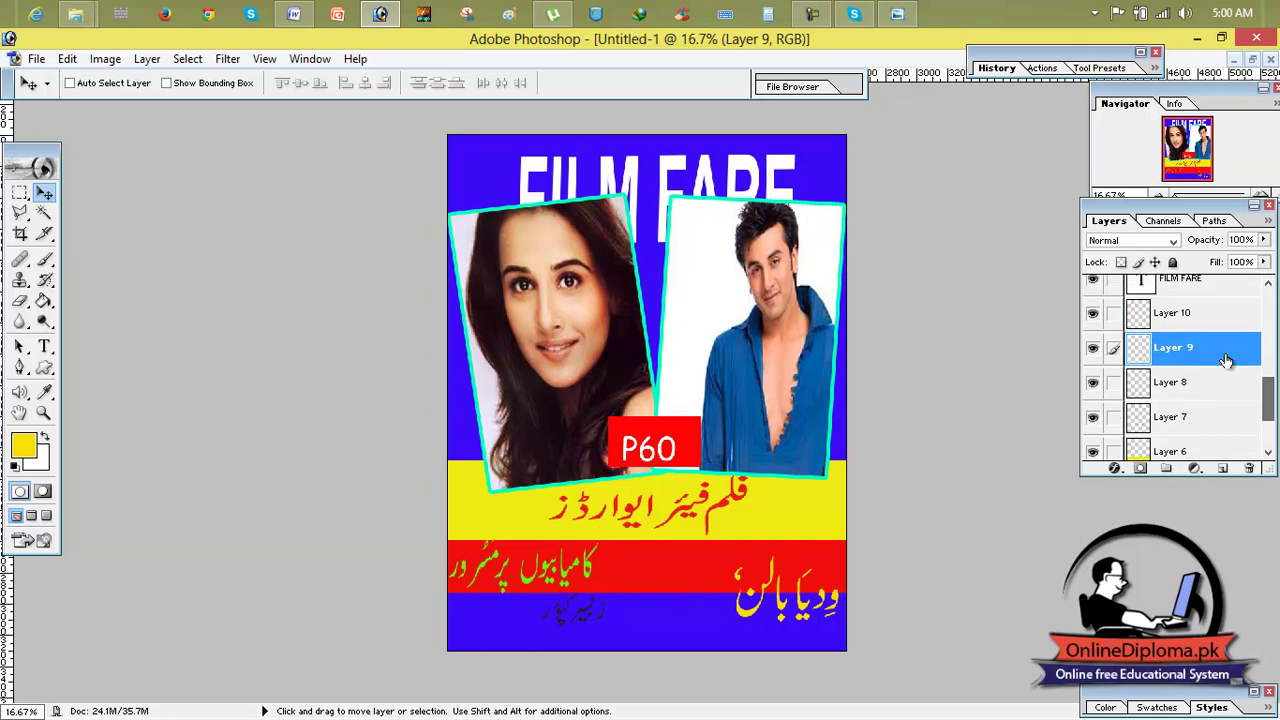
left_click(1195, 313)
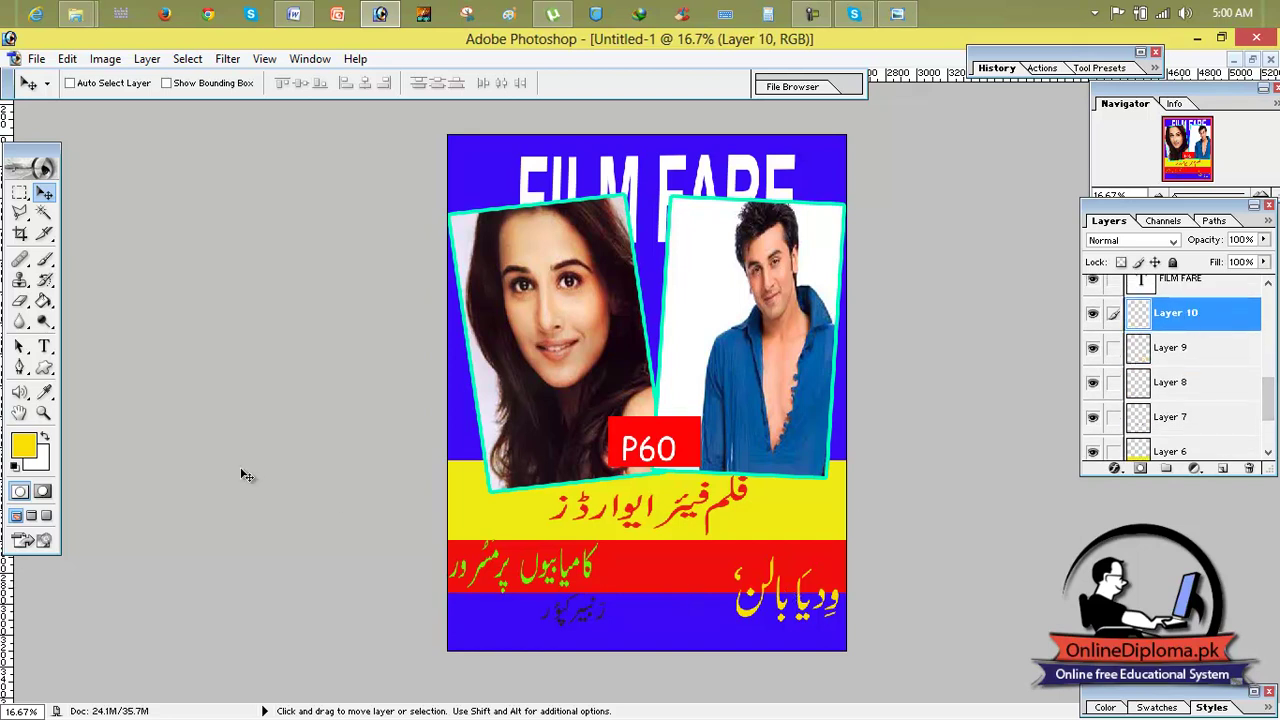
left_click(44, 391)
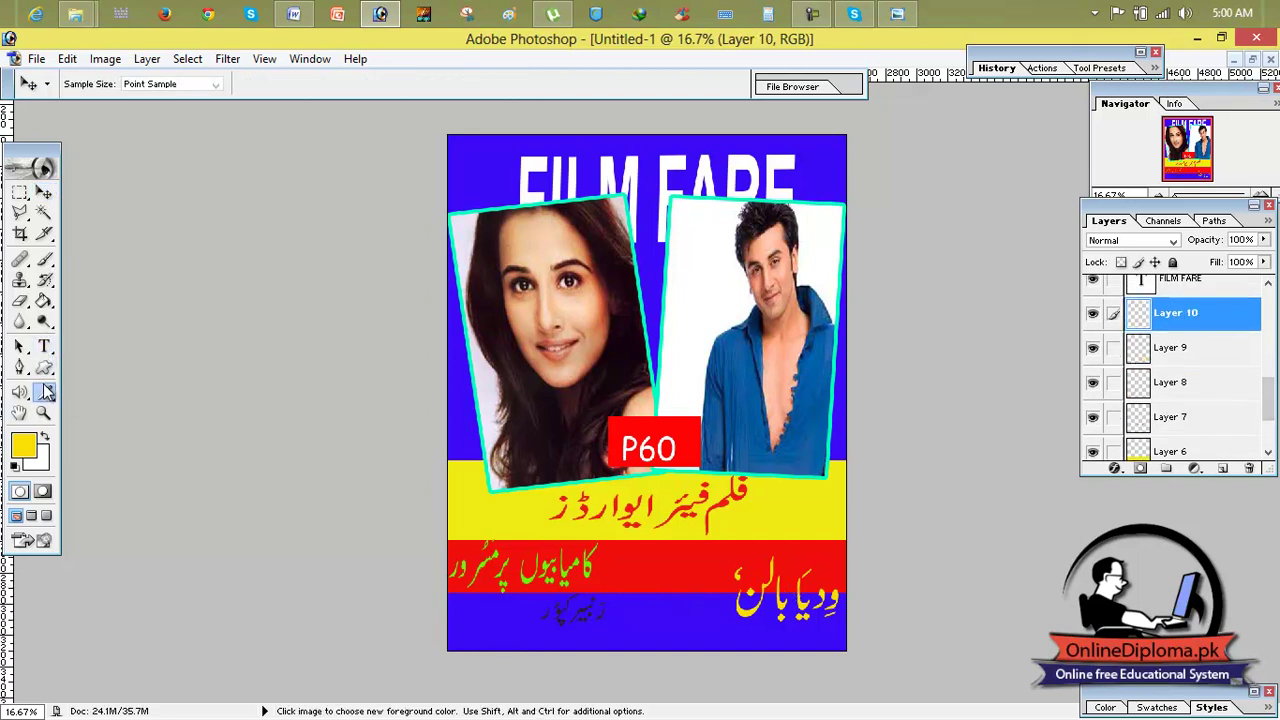
left_click(44, 368)
left_click(110, 439)
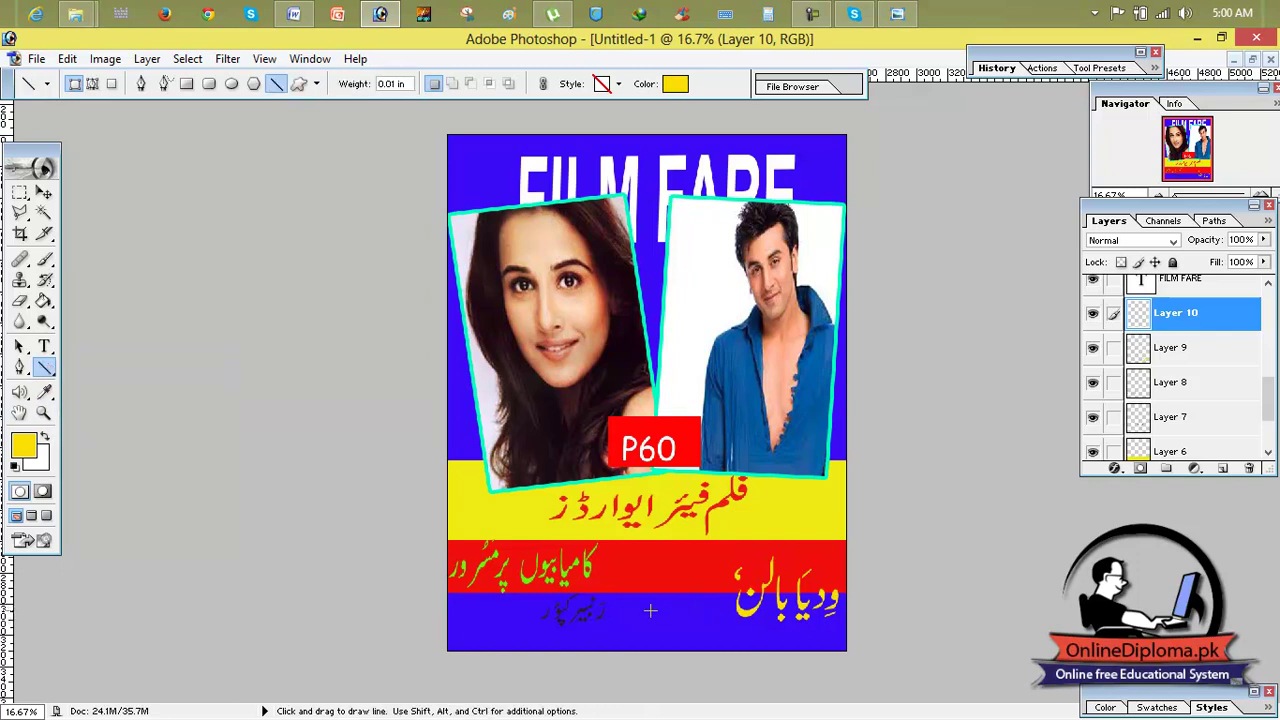
left_click_drag(764, 618, 850, 622)
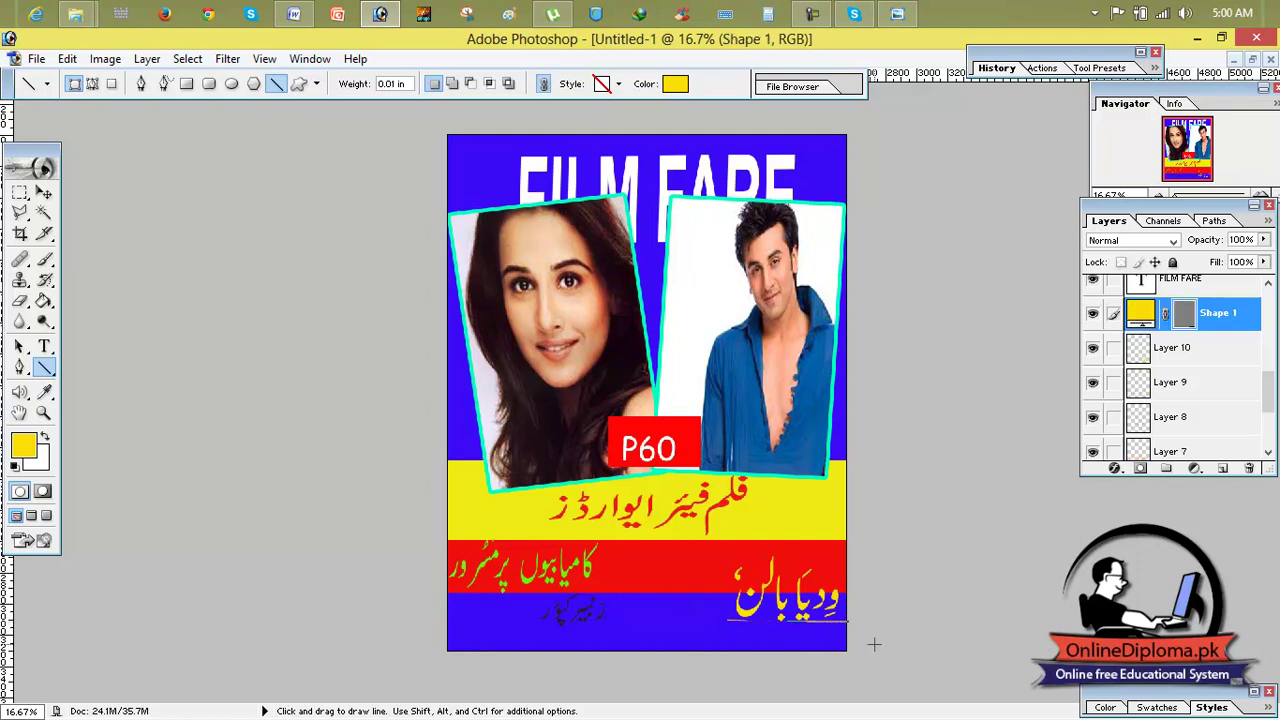
right_click(1184, 315)
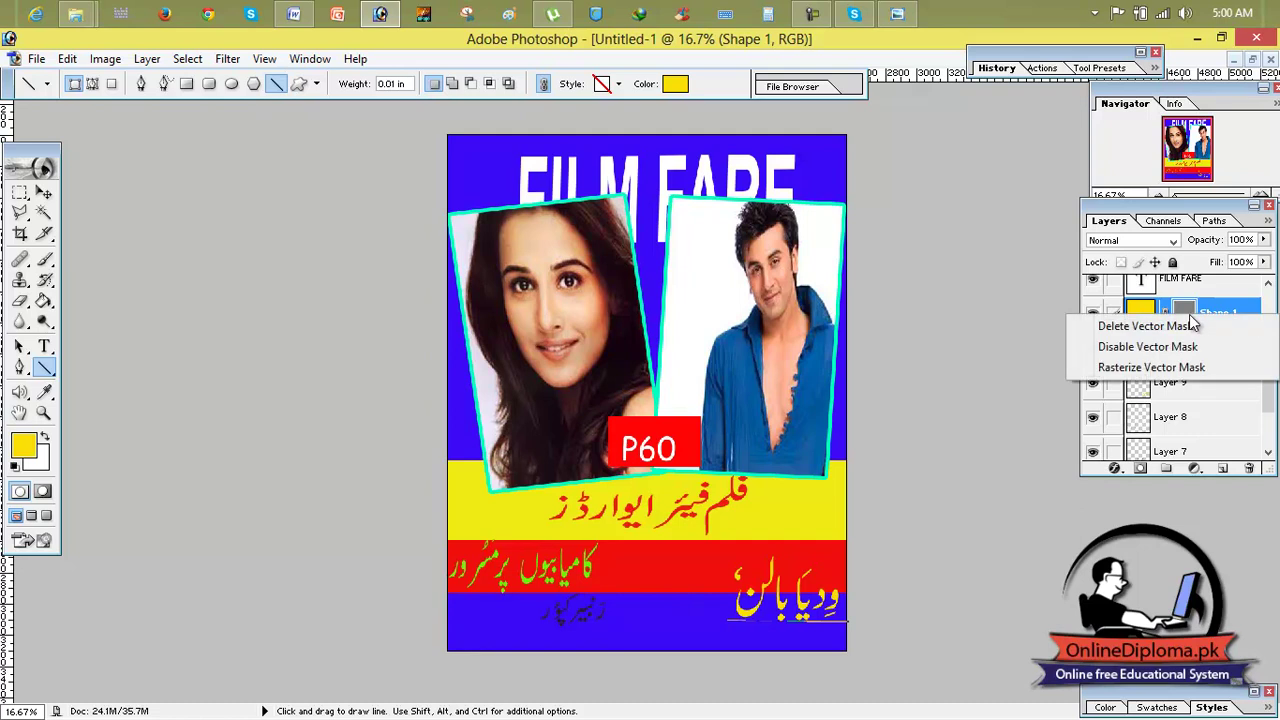
left_click(984, 413)
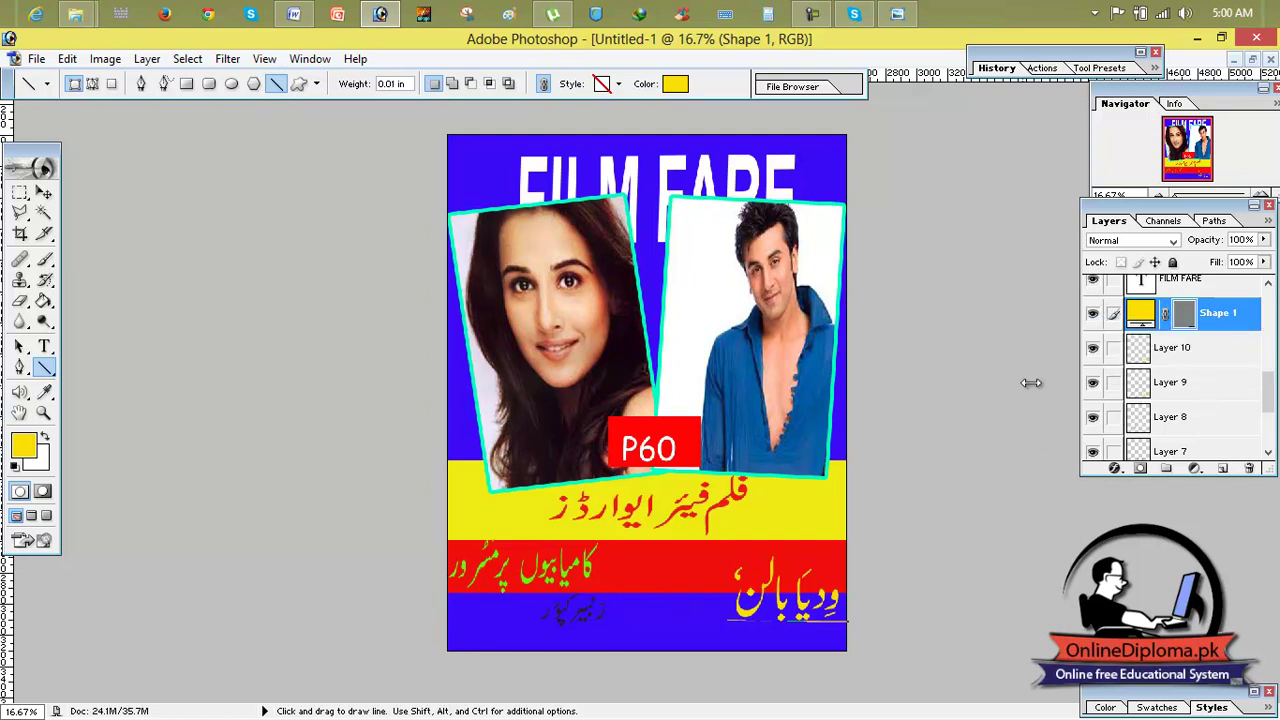
key("ctrl")
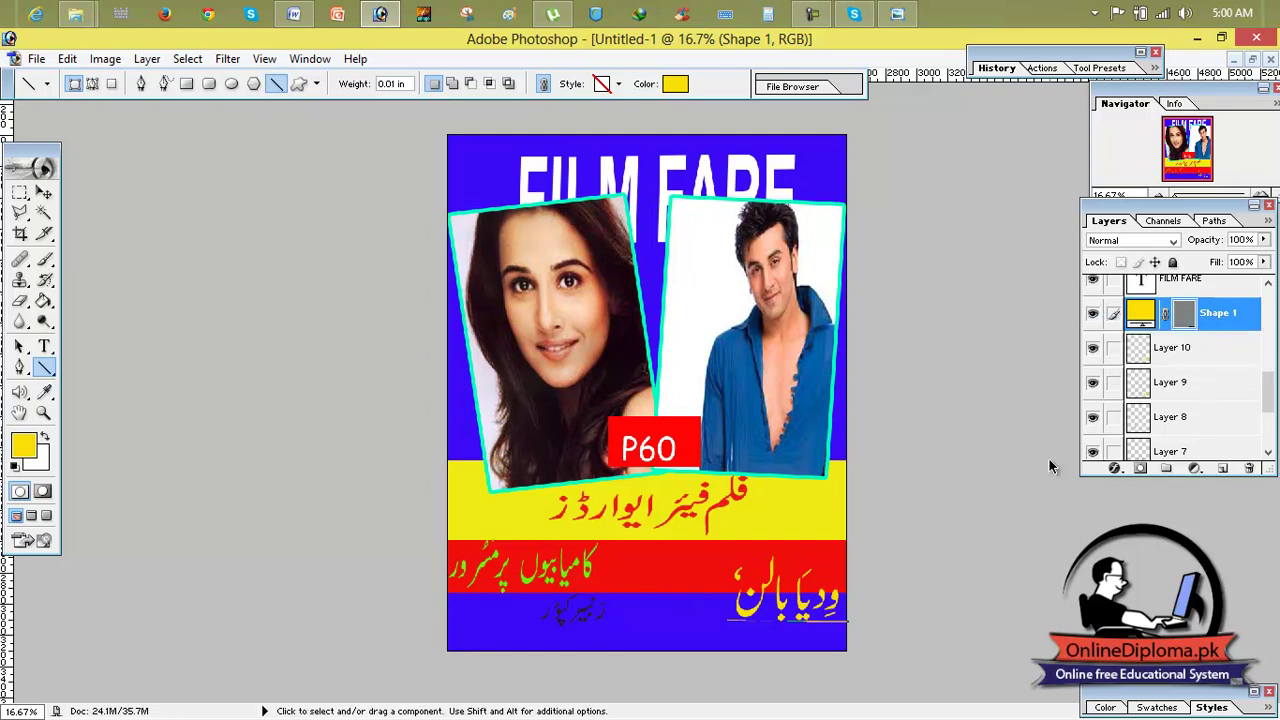
key("ctrl+z")
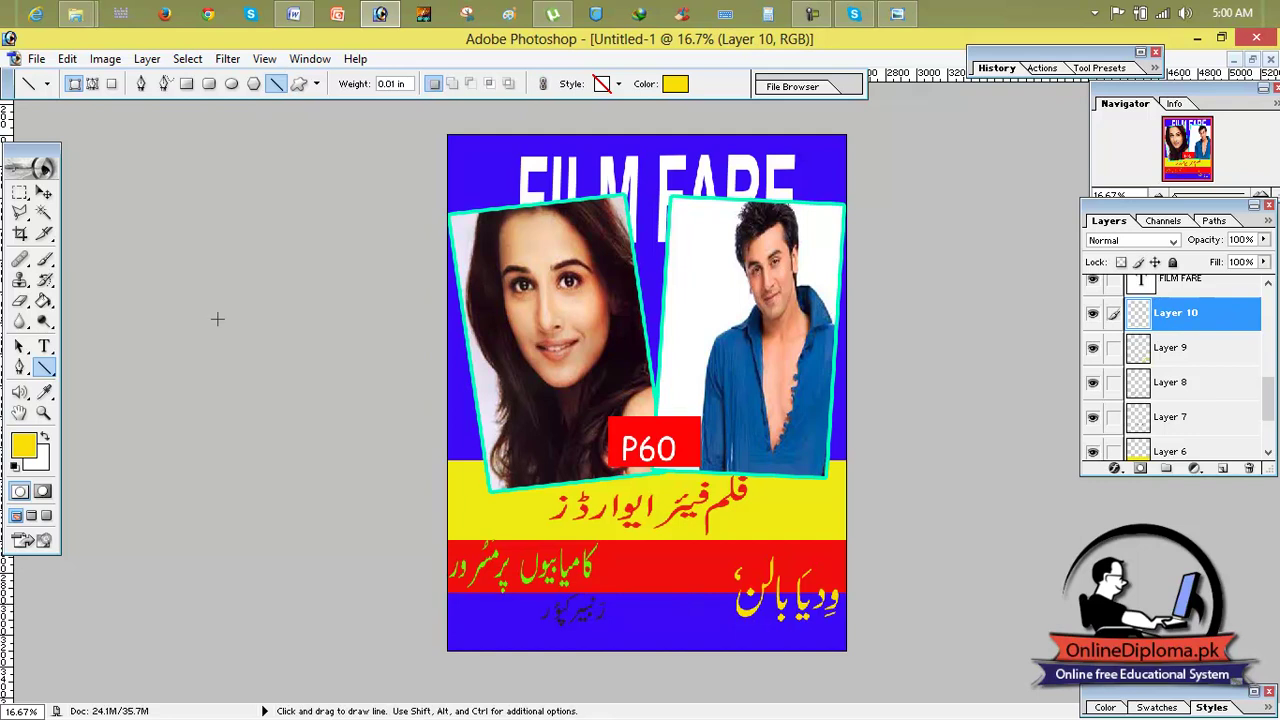
Fill the Layer 10 name on the lower blue area with magenta (E41EC1)
left_click(44, 192)
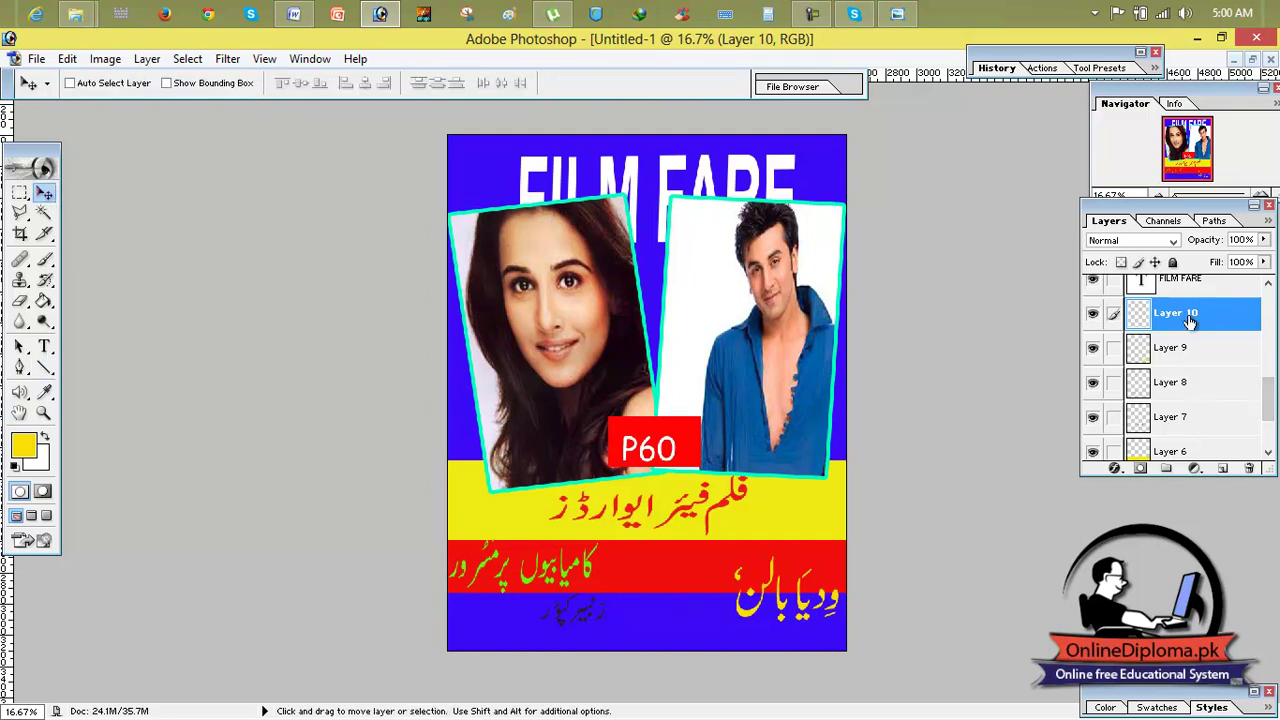
left_click(30, 442)
left_click_drag(963, 395, 962, 285)
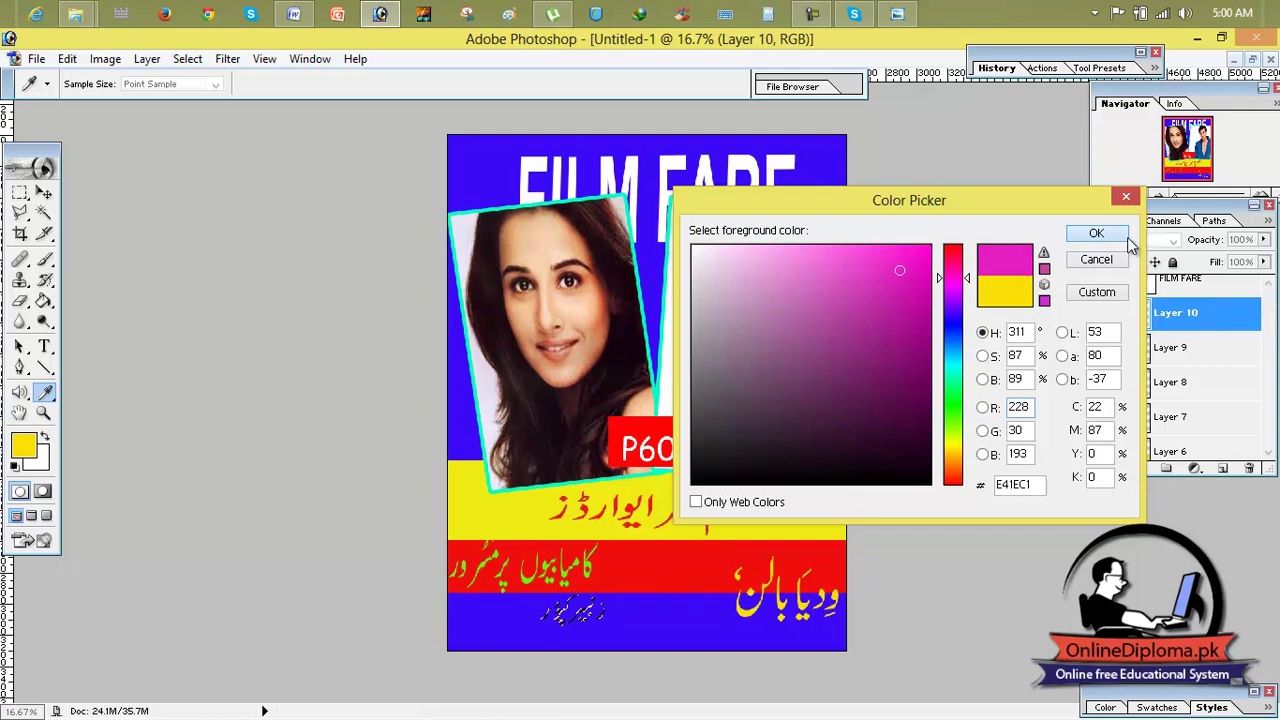
left_click(1097, 234)
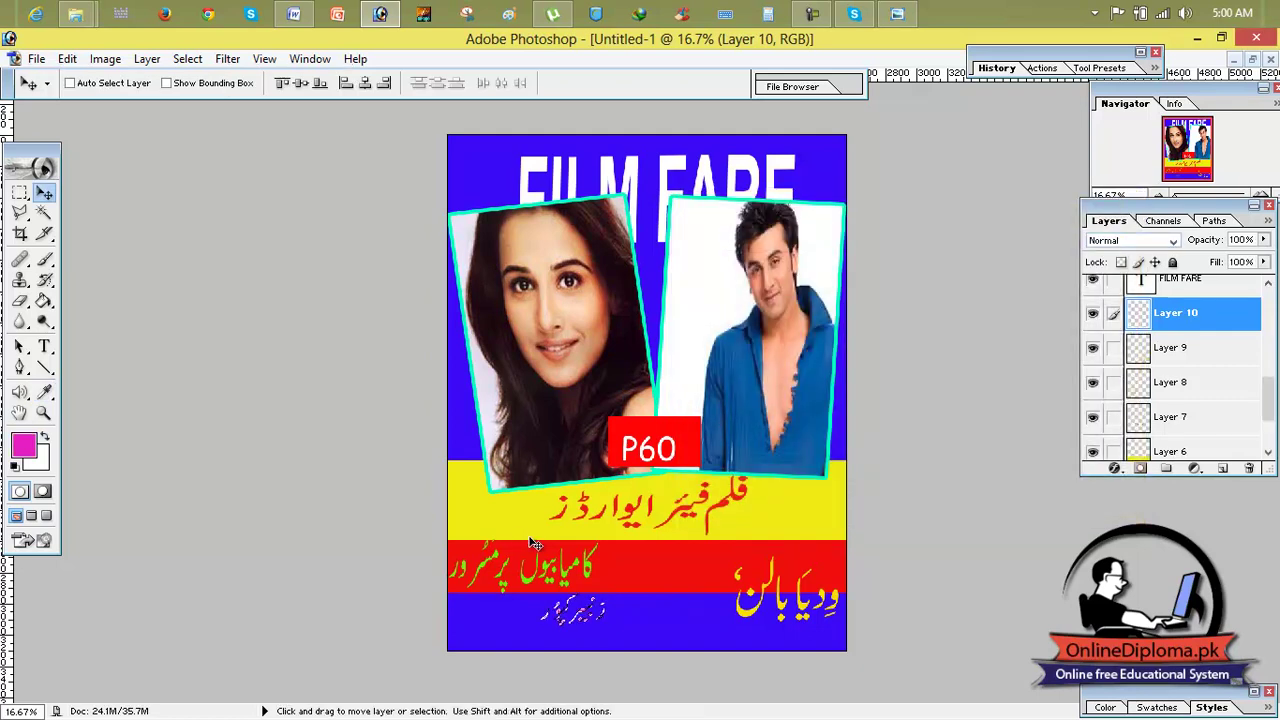
Scale the Layer 10 name to 165.9% width and 139.3% height and shift it right on the lower blue strip
key("ctrl+t")
left_click_drag(606, 594, 700, 623)
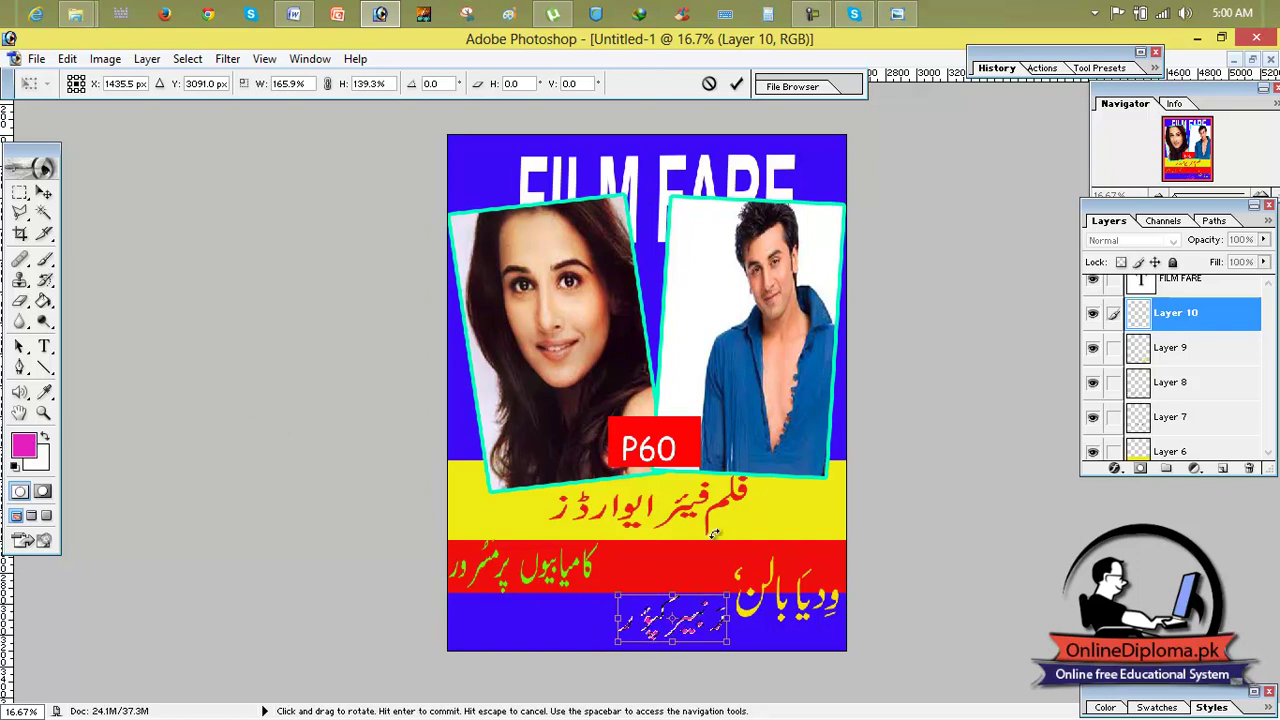
left_click(736, 83)
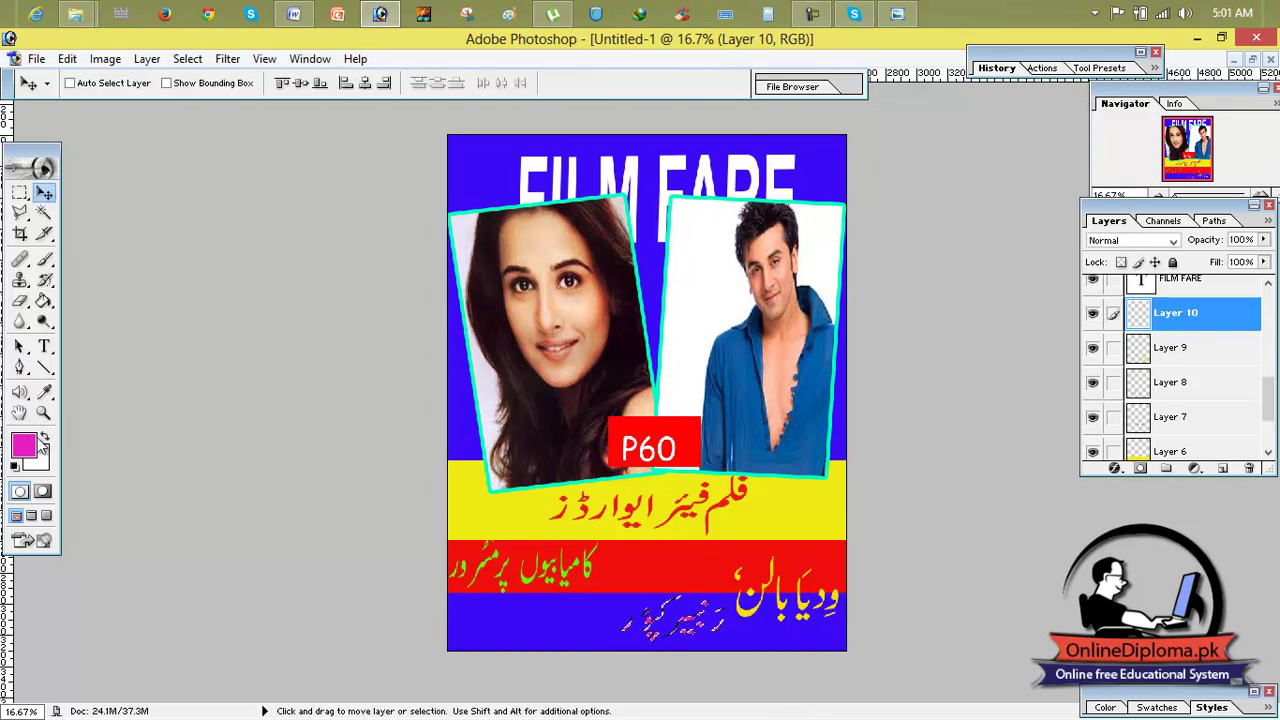
Set the foreground colour to red (E41E3A), fill the Layer 10 name with it and deselect
left_click(30, 446)
left_click(953, 413)
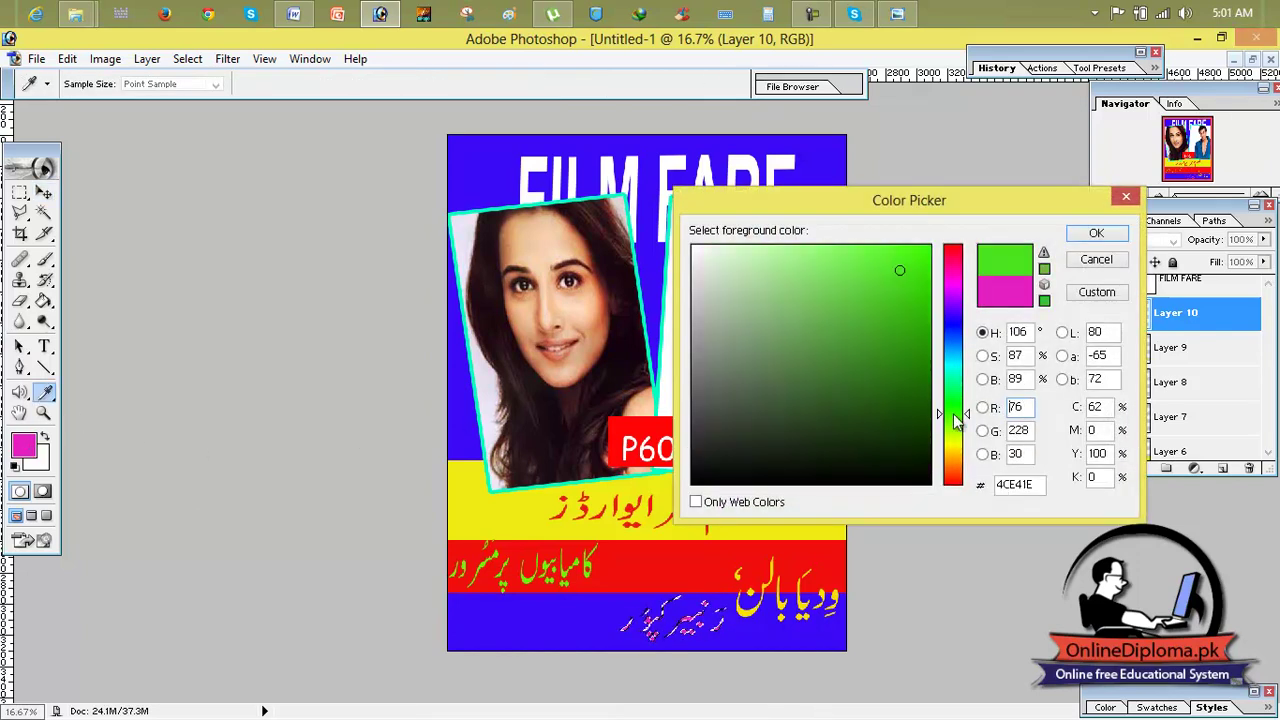
left_click_drag(953, 413, 1013, 248)
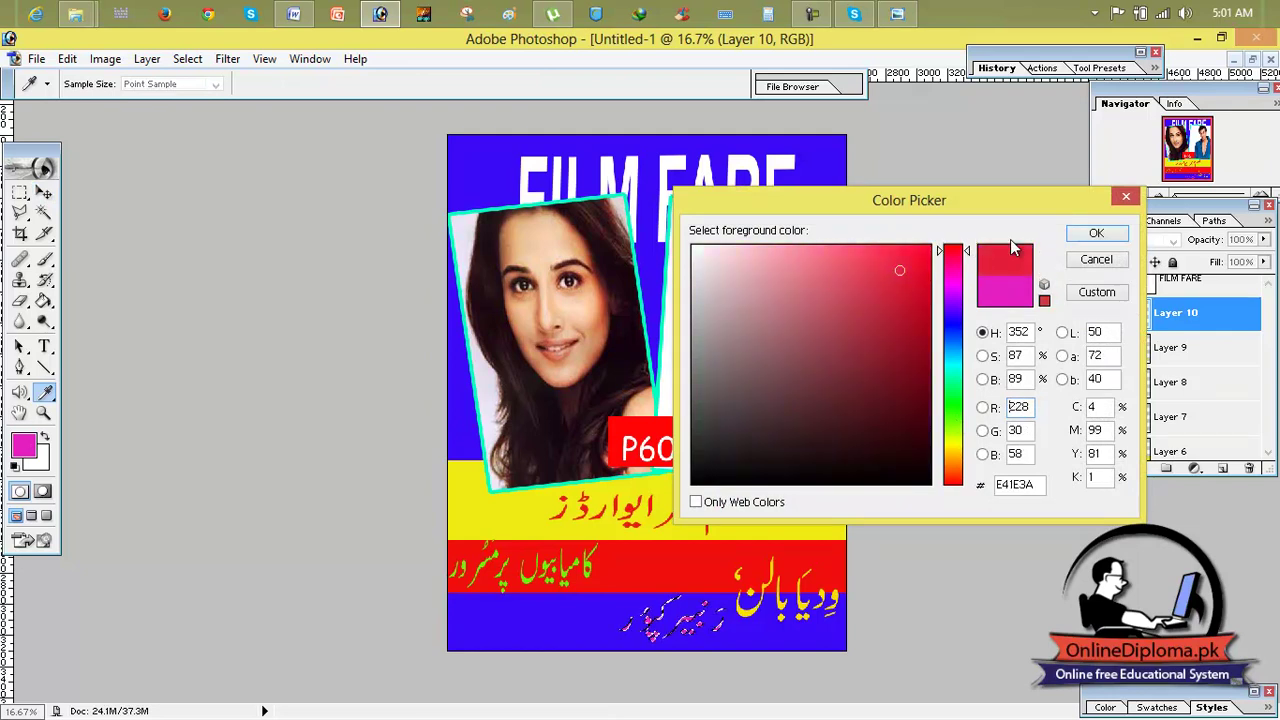
left_click(1096, 235)
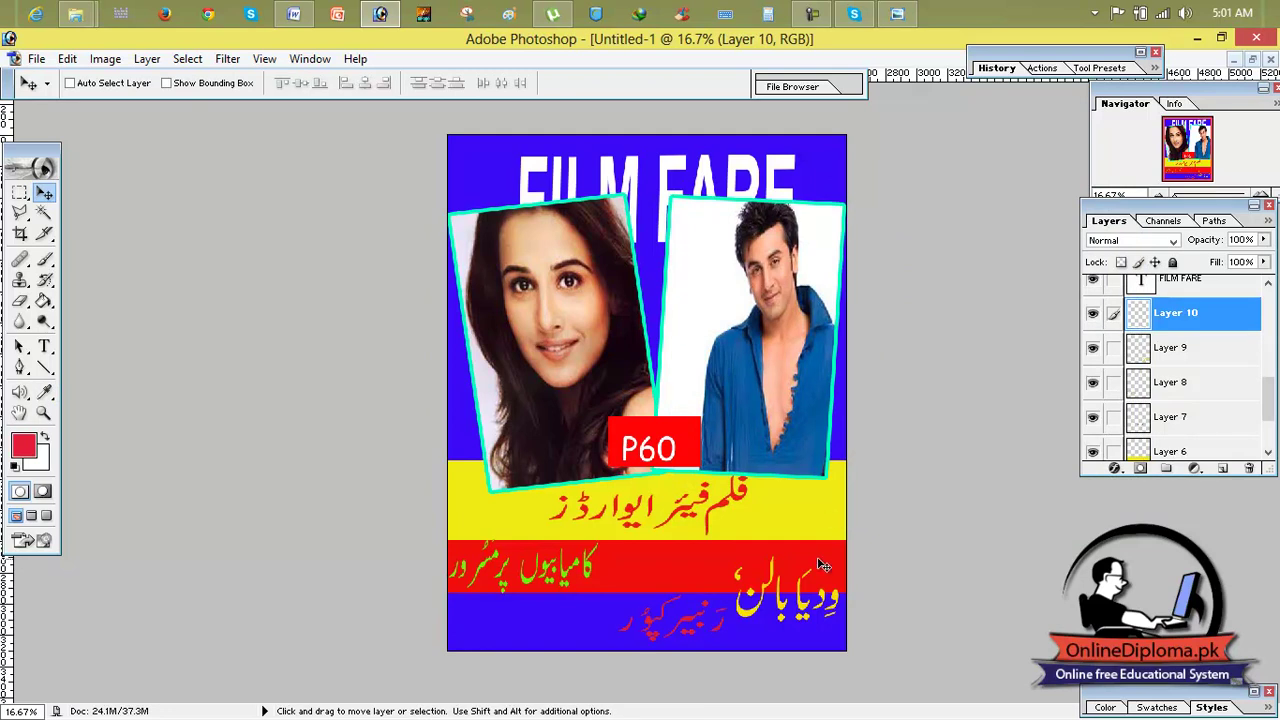
Move the yellow Layer 9 name to the lower blue strip's left end and the red Layer 10 name toward its right end
left_click_drag(807, 609, 819, 602)
left_click(1196, 291)
left_click(1179, 393)
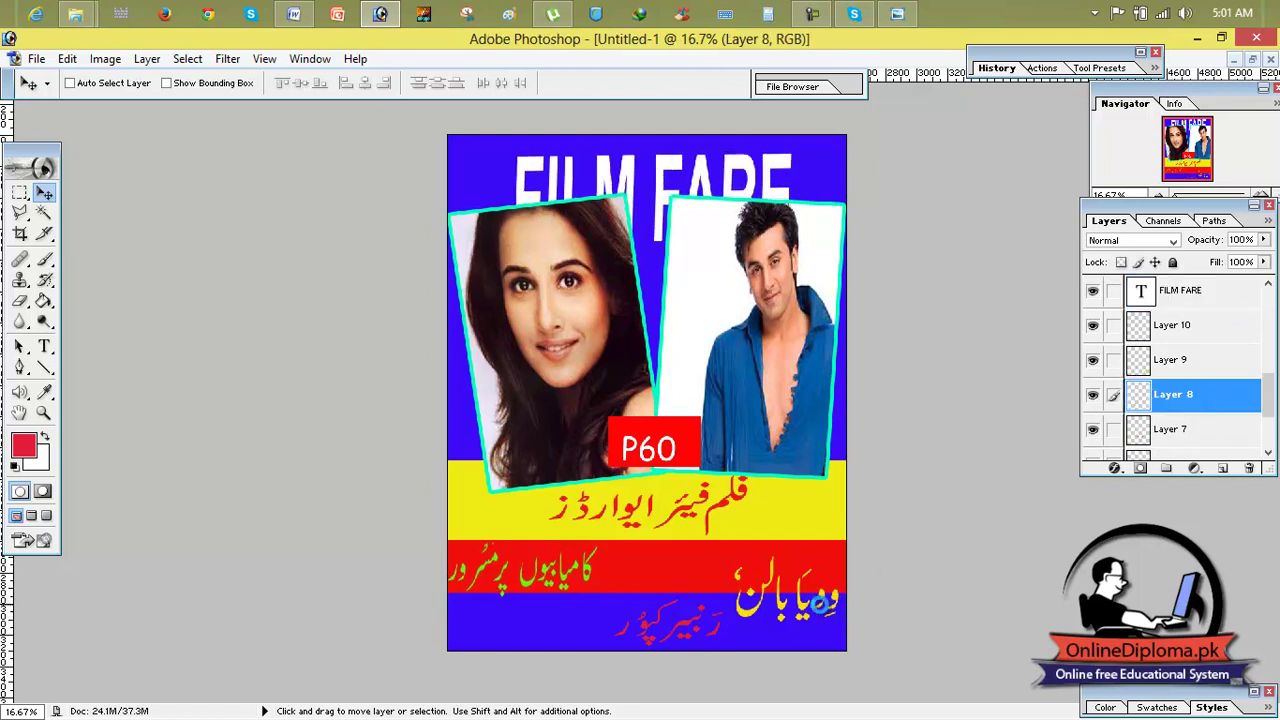
left_click(1215, 370)
left_click_drag(819, 601, 555, 630)
left_click(1143, 324)
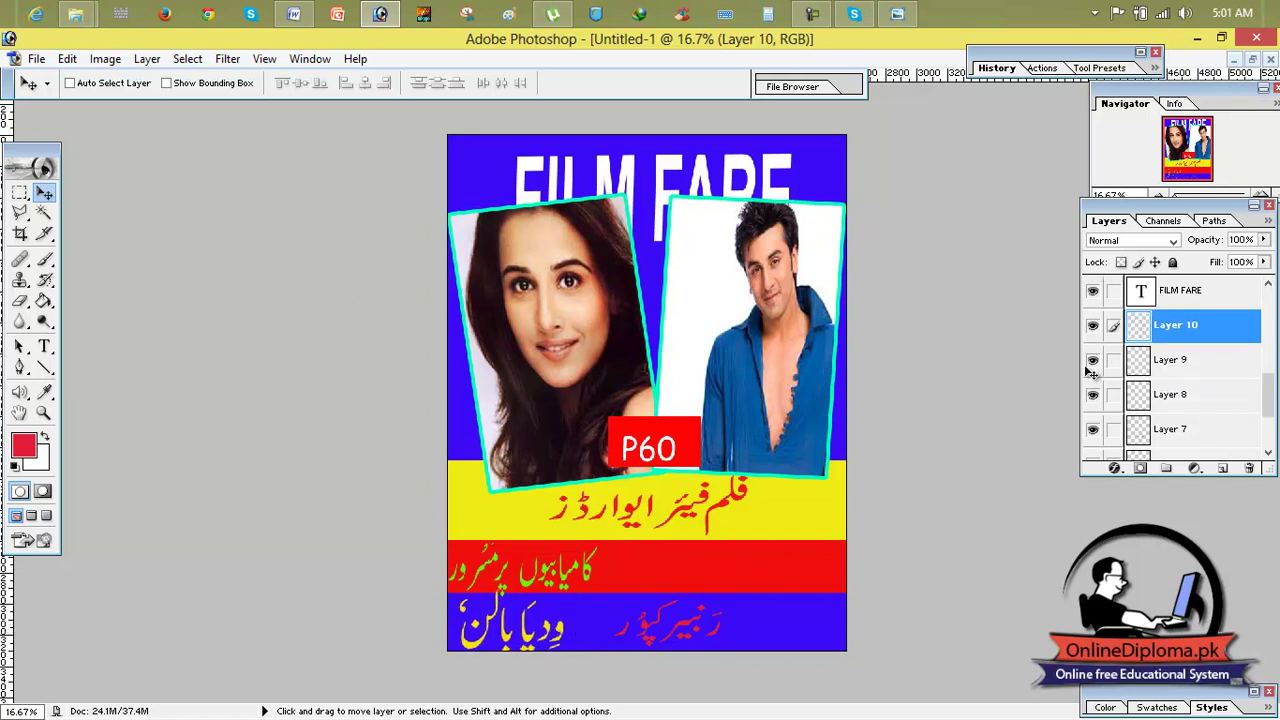
left_click_drag(679, 628, 774, 631)
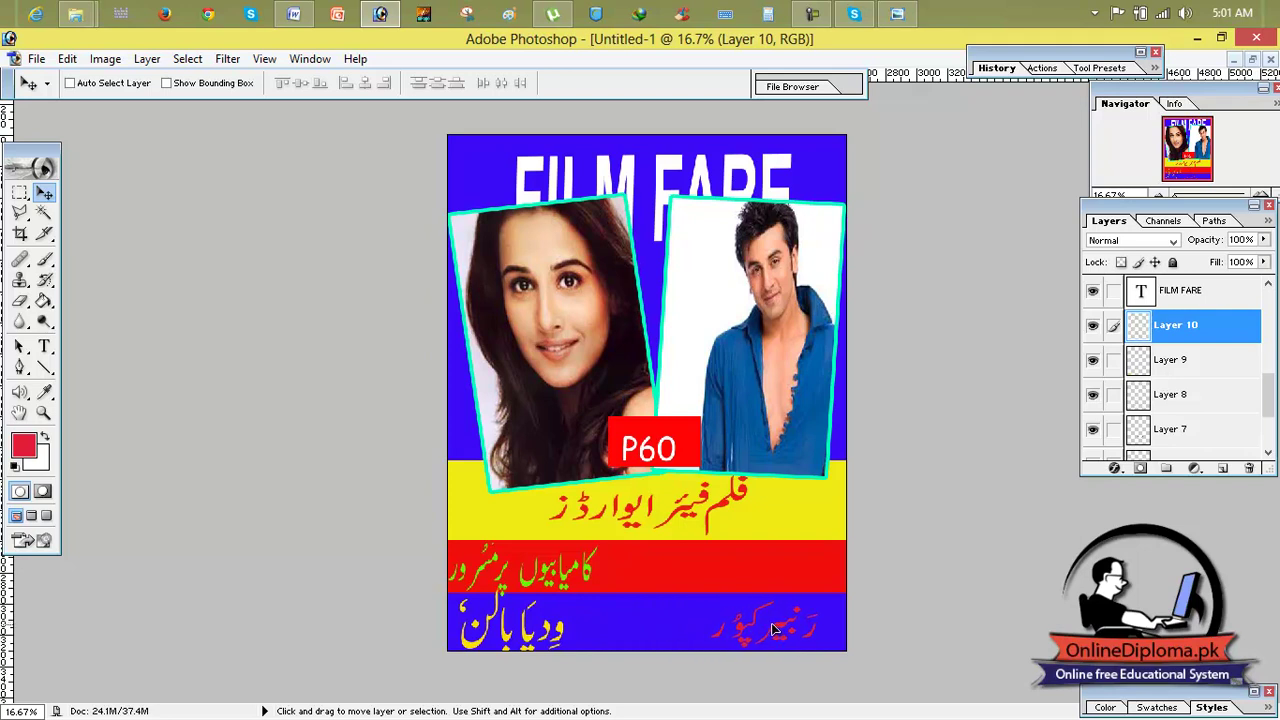